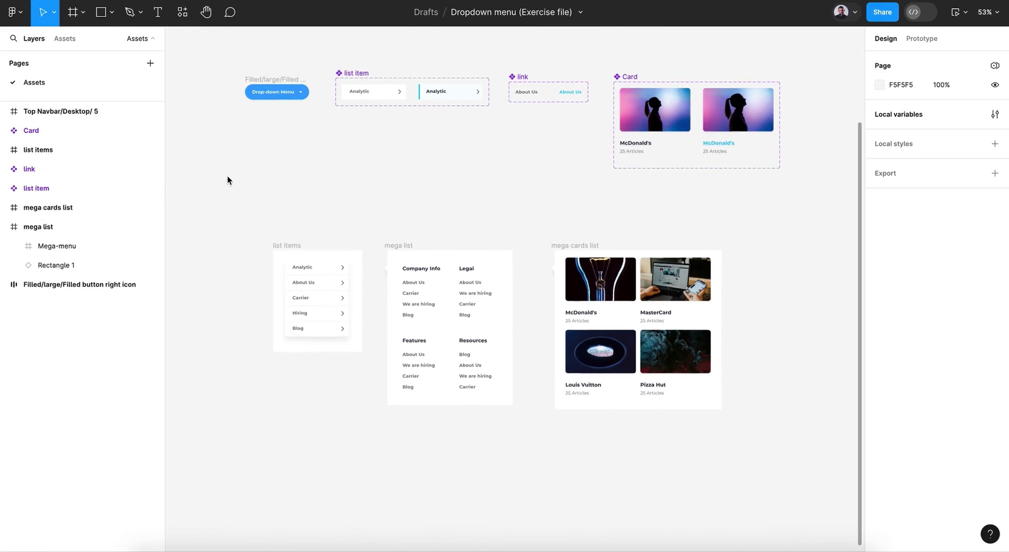
Step: Examine the top navbar, the Drop-down Menu button and the list item, link and Card component sets on the Assets page
{"action": "scroll", "coordinate": [227, 179], "scroll_direction": "up", "scroll_amount": 5}
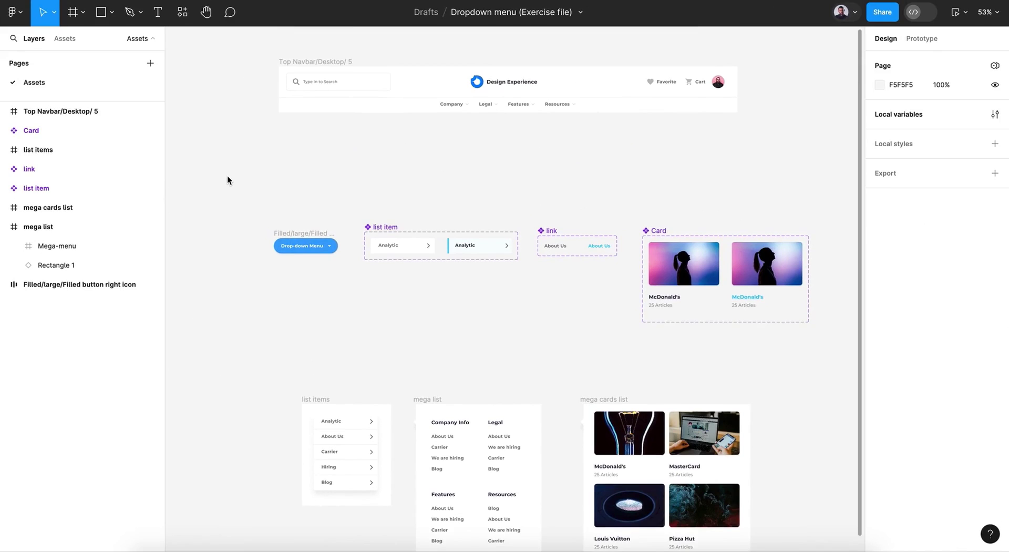
{"action": "scroll", "coordinate": [228, 176], "scroll_direction": "down", "scroll_amount": 1}
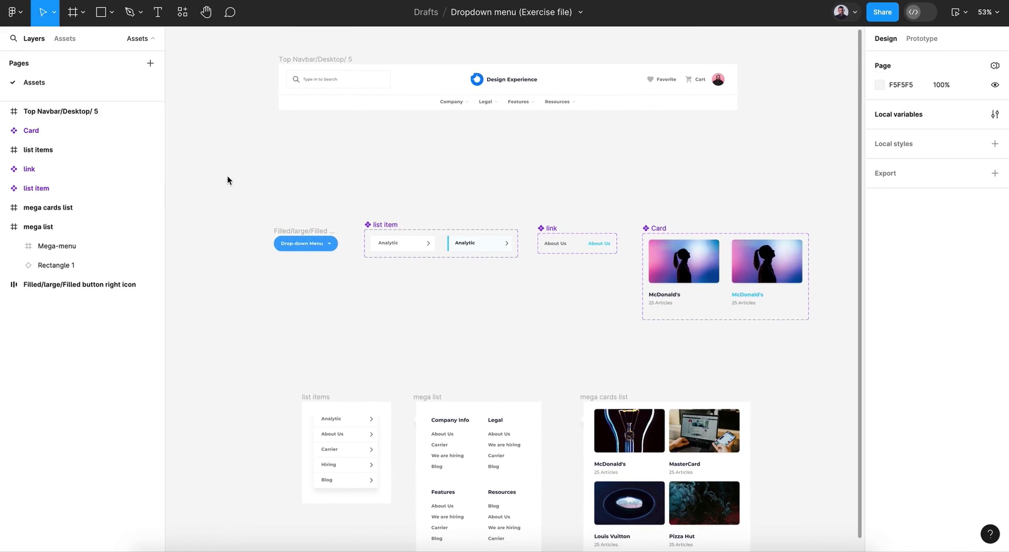
{"action": "scroll", "coordinate": [251, 185], "scroll_direction": "down", "scroll_amount": 1}
{"action": "scroll", "coordinate": [278, 159], "scroll_direction": "up", "scroll_amount": 3}
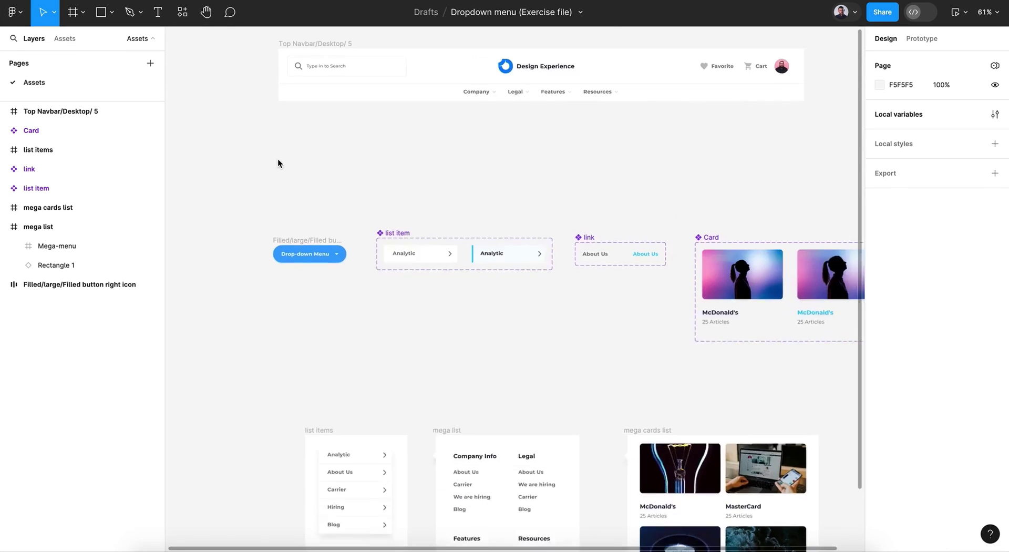
{"action": "scroll", "coordinate": [276, 163], "scroll_direction": "up", "scroll_amount": 1}
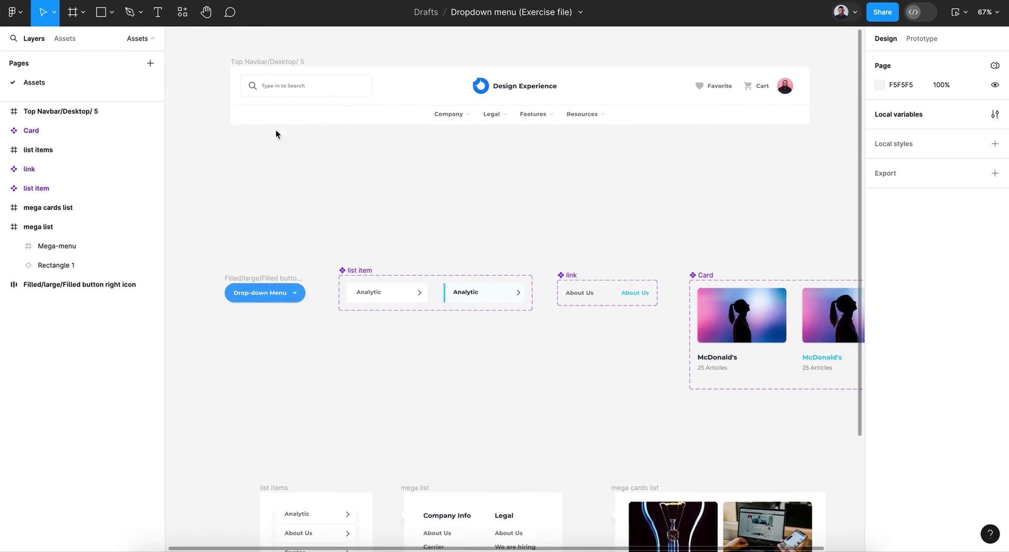
{"action": "scroll", "coordinate": [520, 153], "scroll_direction": "down", "scroll_amount": 5}
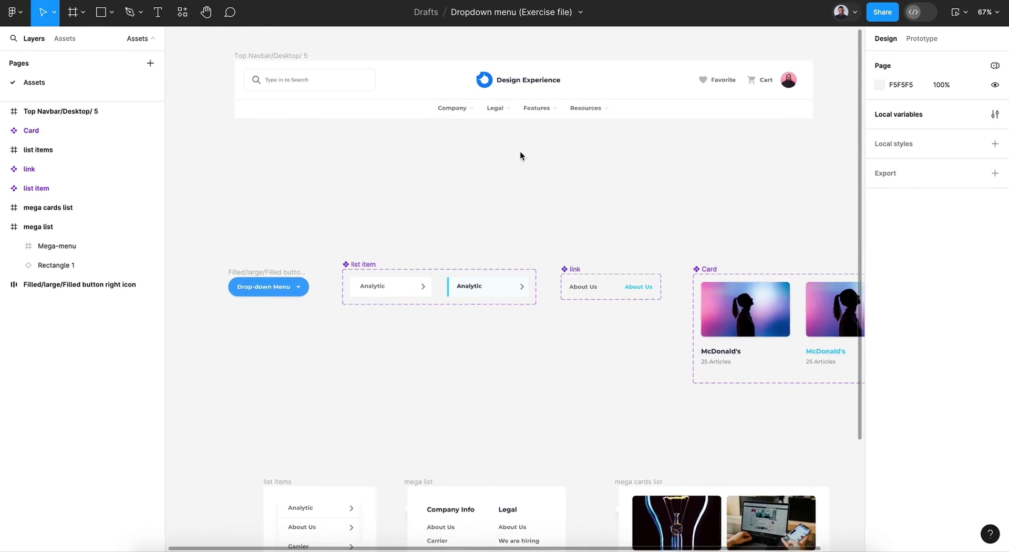
{"action": "scroll", "coordinate": [395, 173], "scroll_direction": "up", "scroll_amount": 2}
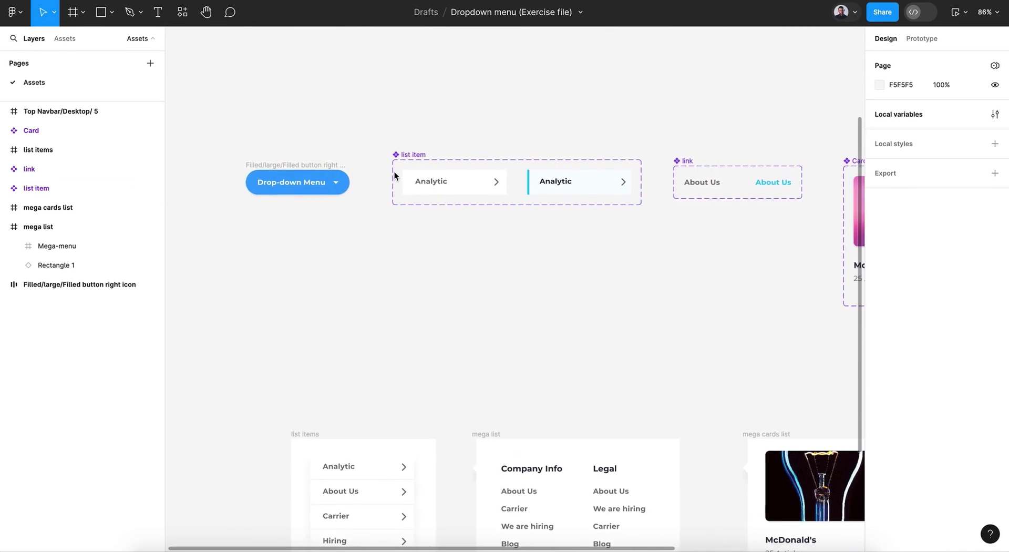
{"action": "scroll", "coordinate": [395, 171], "scroll_direction": "up", "scroll_amount": 1}
{"action": "left_click", "coordinate": [254, 184]}
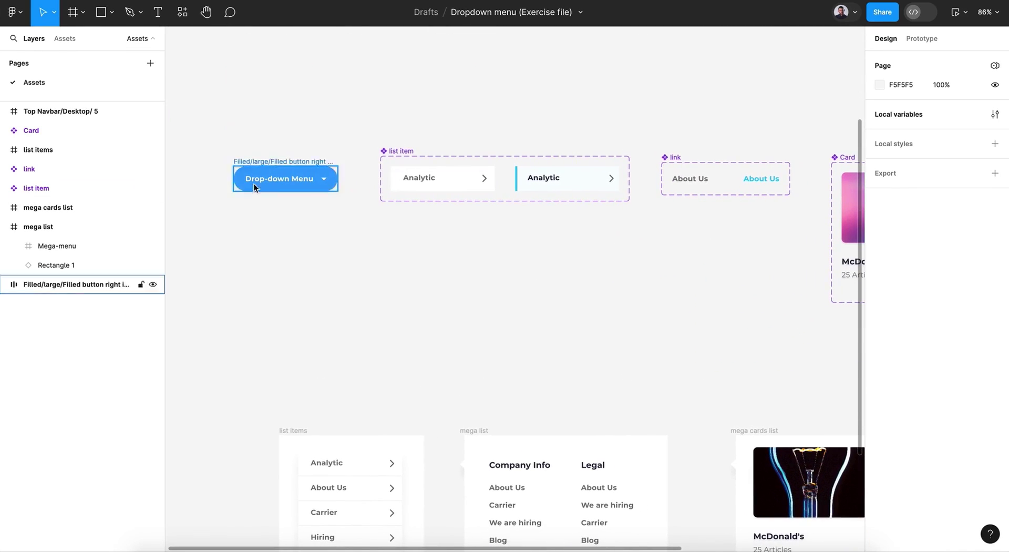
{"action": "key", "text": "Escape"}
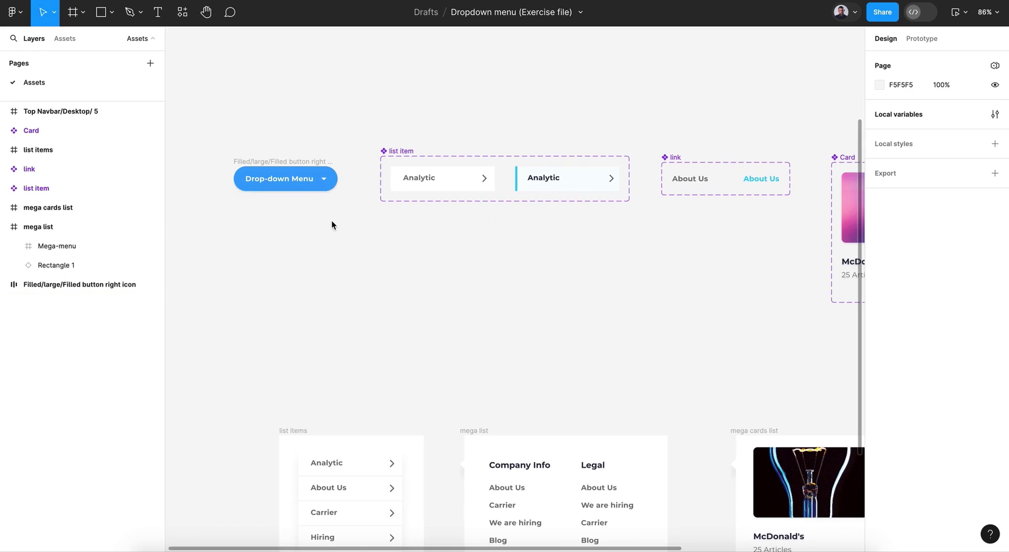
{"action": "scroll", "coordinate": [332, 220], "scroll_direction": "right", "scroll_amount": 3}
{"action": "scroll", "coordinate": [332, 220], "scroll_direction": "down", "scroll_amount": 1}
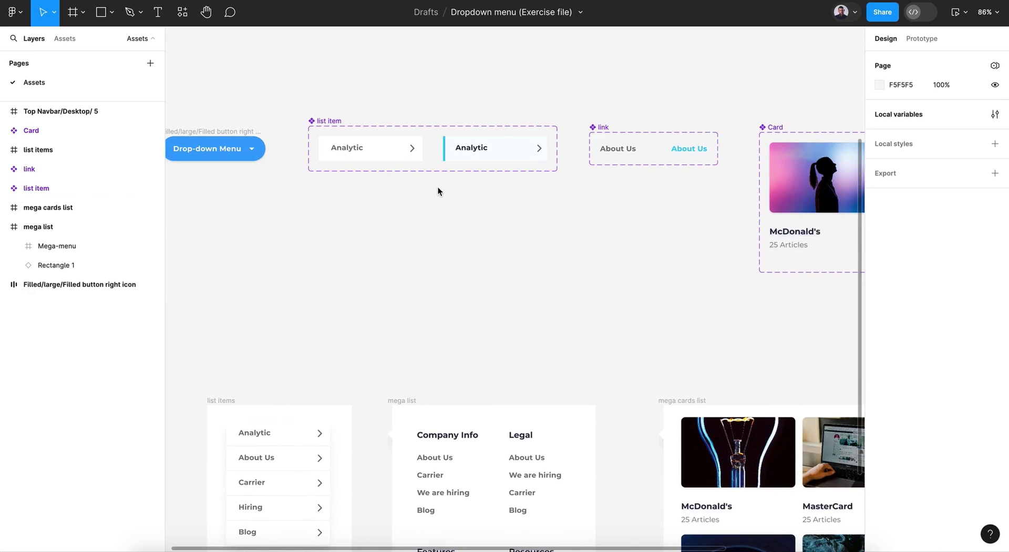
{"action": "scroll", "coordinate": [443, 197], "scroll_direction": "right", "scroll_amount": 3}
{"action": "scroll", "coordinate": [443, 197], "scroll_direction": "down", "scroll_amount": 1}
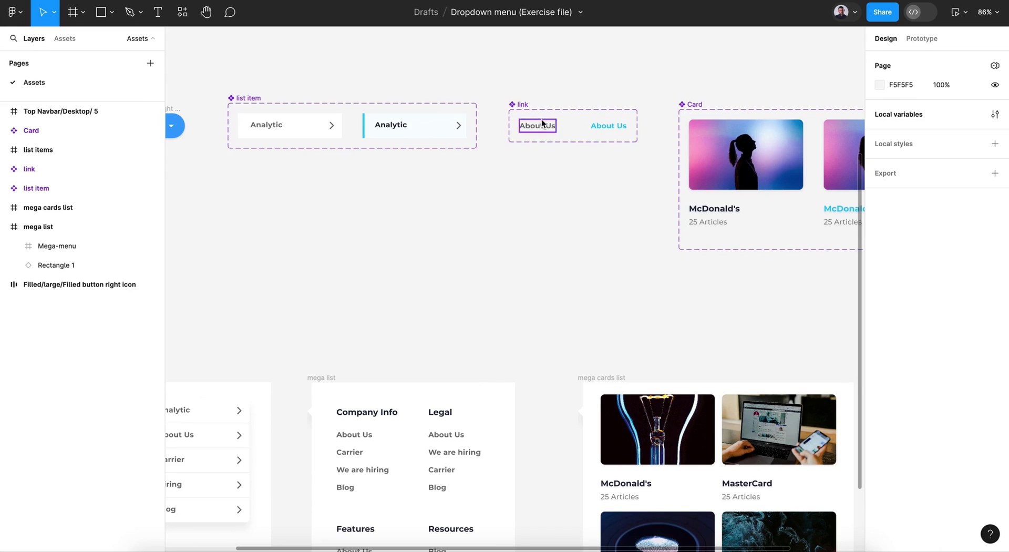
{"action": "scroll", "coordinate": [564, 165], "scroll_direction": "right", "scroll_amount": 7}
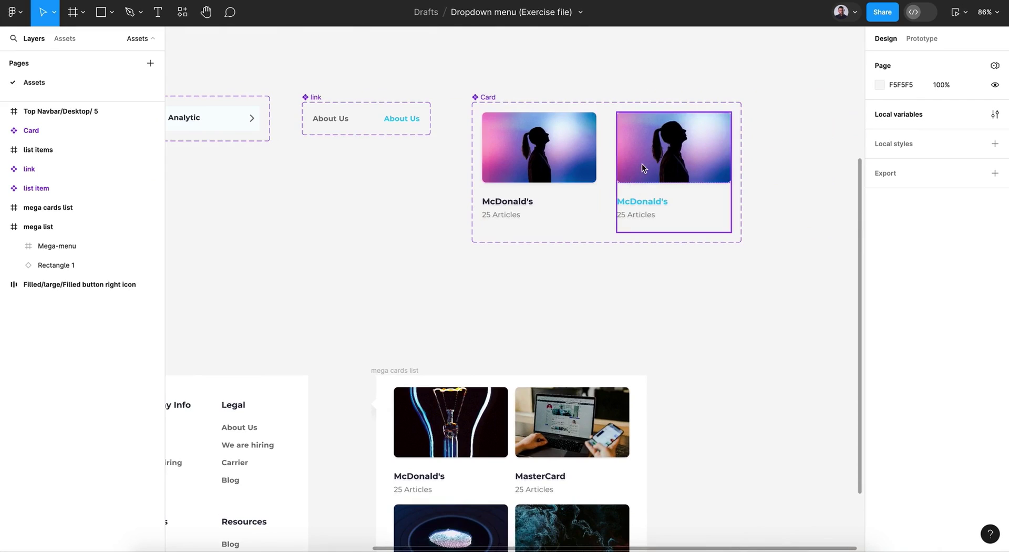
Step: Examine the prototype connections between the component variants and look over the list items, mega list and mega cards list frames
{"action": "left_click", "coordinate": [918, 45]}
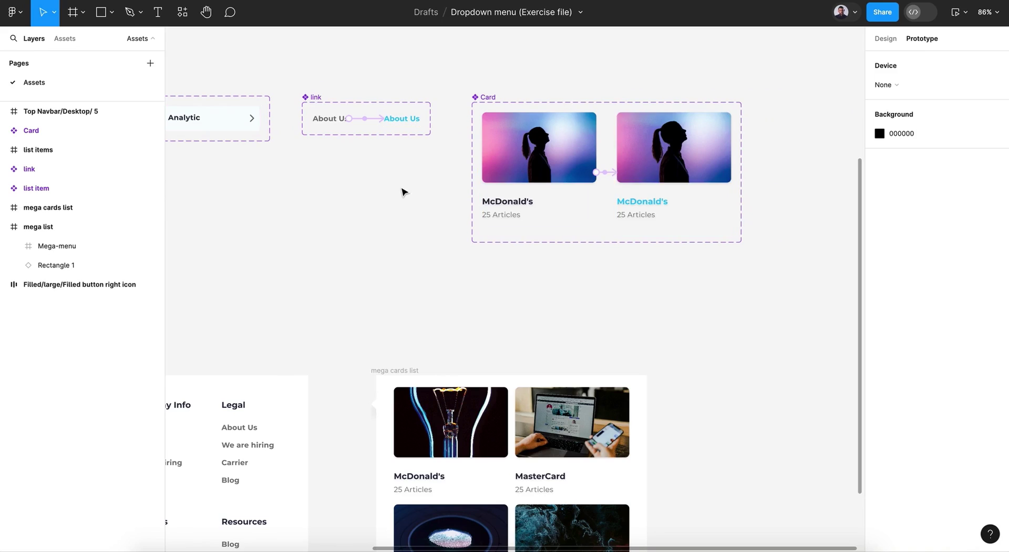
{"action": "scroll", "coordinate": [404, 191], "scroll_direction": "left", "scroll_amount": 10}
{"action": "scroll", "coordinate": [404, 191], "scroll_direction": "down", "scroll_amount": 3}
{"action": "scroll", "coordinate": [403, 191], "scroll_direction": "down", "scroll_amount": 4}
{"action": "scroll", "coordinate": [404, 191], "scroll_direction": "right", "scroll_amount": 5}
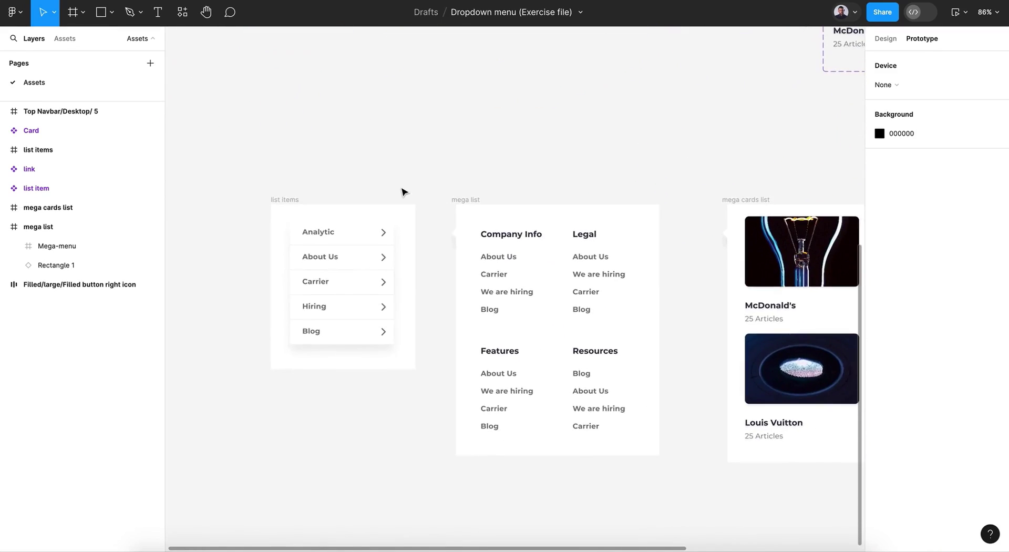
{"action": "scroll", "coordinate": [403, 191], "scroll_direction": "up", "scroll_amount": 10}
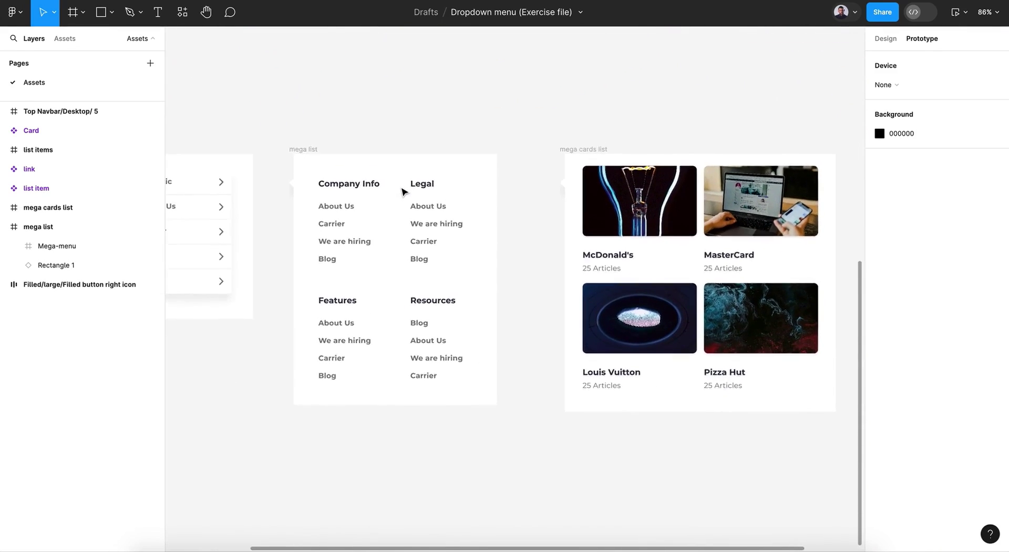
{"action": "scroll", "coordinate": [403, 191], "scroll_direction": "down", "scroll_amount": 3}
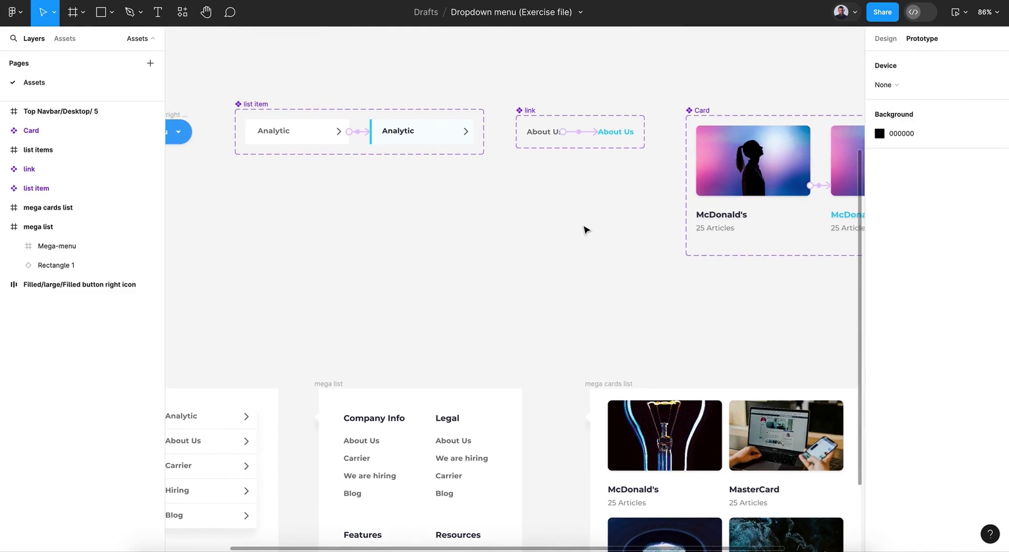
{"action": "scroll", "coordinate": [587, 230], "scroll_direction": "down", "scroll_amount": 5}
{"action": "scroll", "coordinate": [586, 230], "scroll_direction": "left", "scroll_amount": 1}
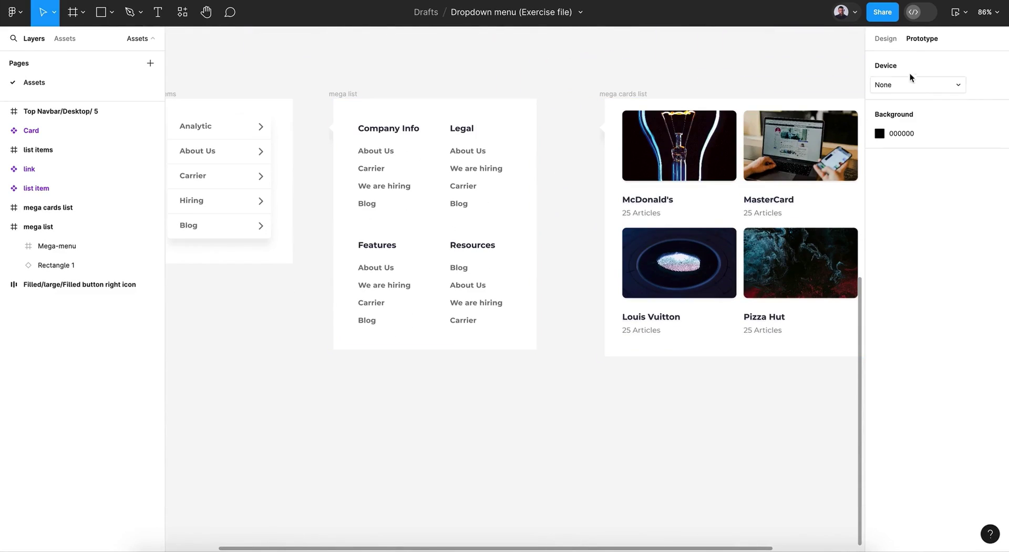
Step: Preview the mega list frame, test the hover effect on its links, and compare it with the link component
{"action": "left_click", "coordinate": [891, 42]}
{"action": "left_click", "coordinate": [347, 95]}
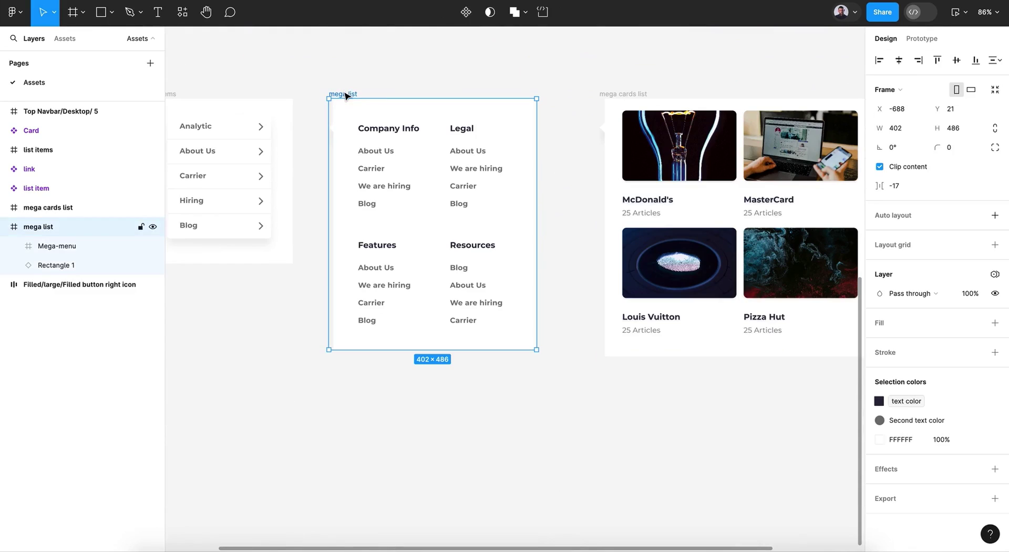
{"action": "left_click", "coordinate": [956, 16]}
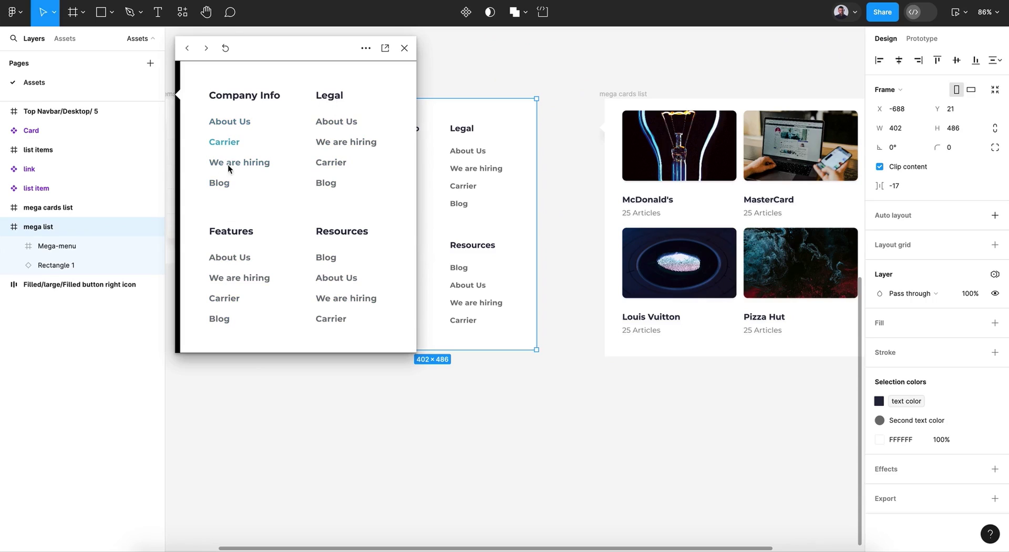
{"action": "scroll", "coordinate": [494, 151], "scroll_direction": "up", "scroll_amount": 5}
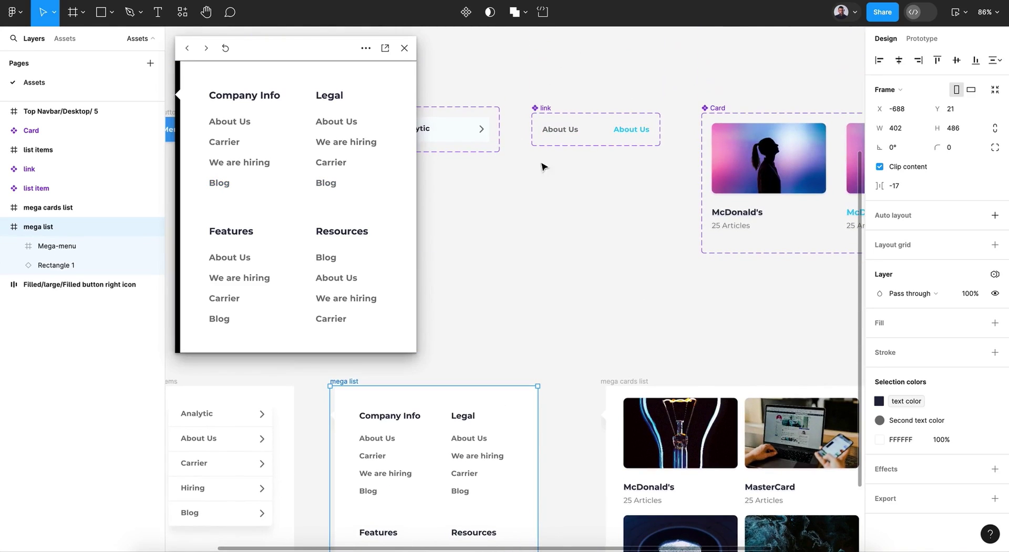
{"action": "scroll", "coordinate": [499, 278], "scroll_direction": "down", "scroll_amount": 2}
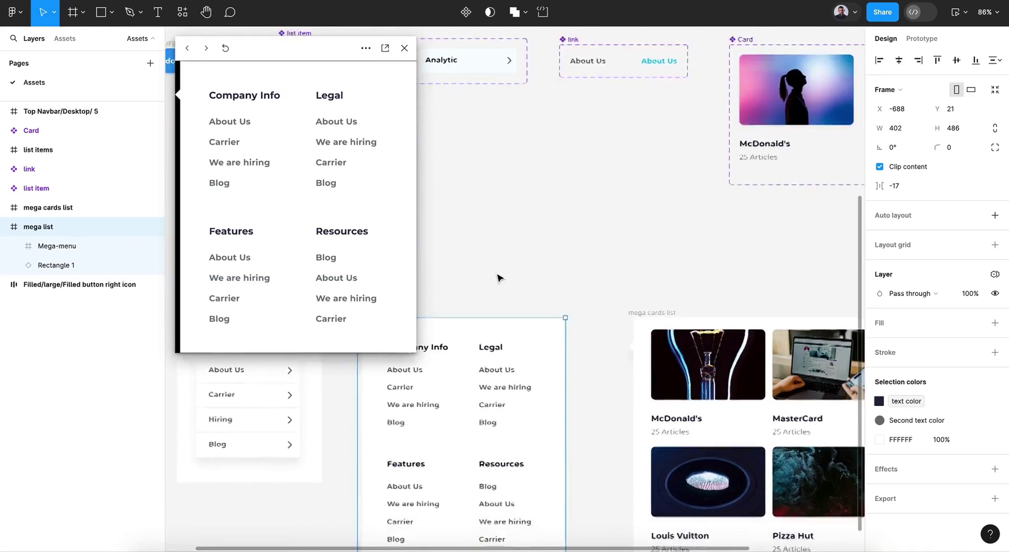
Step: Preview the mega cards list frame, compare it with the Card component's variants, and close the preview
{"action": "scroll", "coordinate": [499, 277], "scroll_direction": "down", "scroll_amount": 3}
{"action": "left_click", "coordinate": [564, 152]}
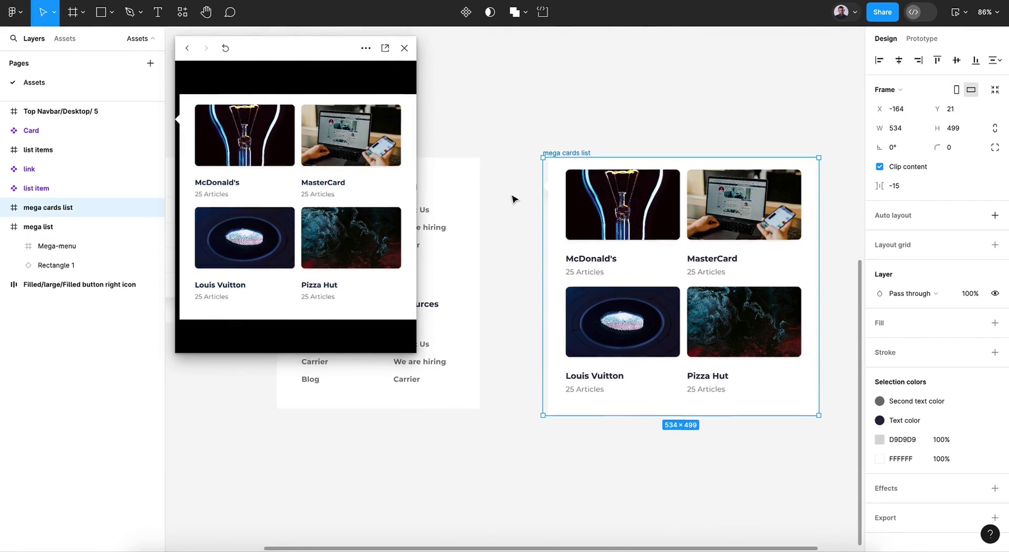
{"action": "scroll", "coordinate": [514, 199], "scroll_direction": "up", "scroll_amount": 5}
{"action": "scroll", "coordinate": [514, 199], "scroll_direction": "right", "scroll_amount": 2}
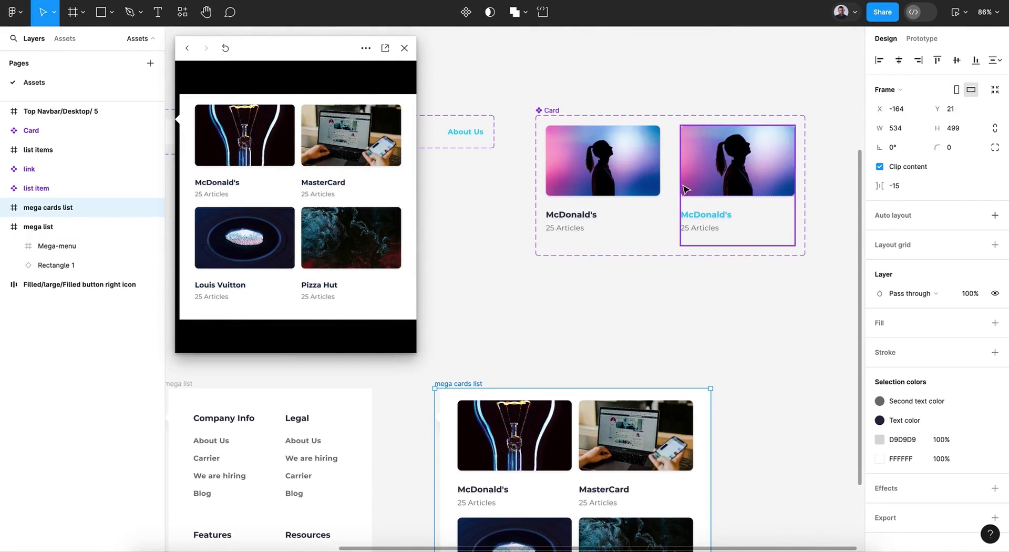
{"action": "left_click", "coordinate": [404, 48]}
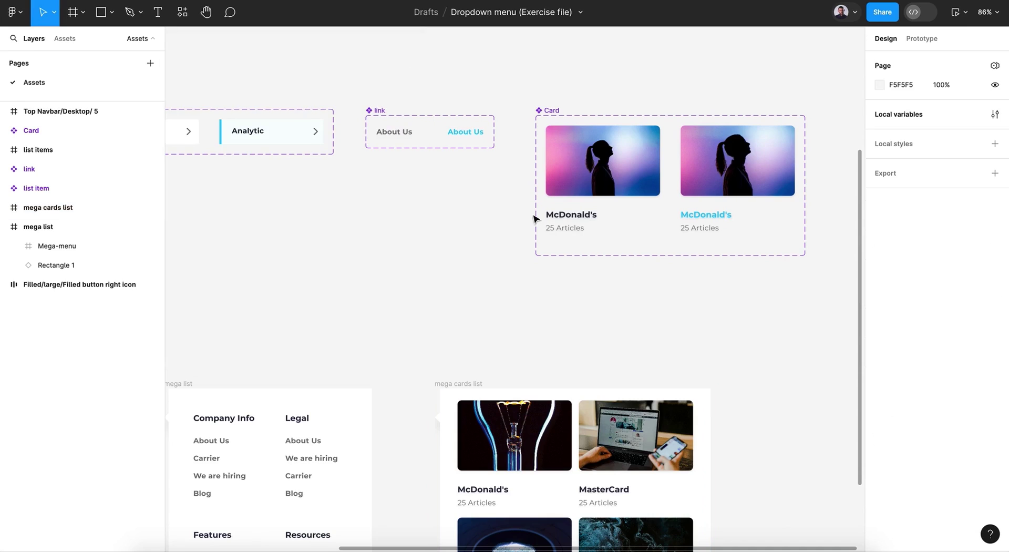
Step: Add a new page to the file and name it prototype
{"action": "left_click", "coordinate": [150, 64]}
{"action": "type", "text": "pro"}
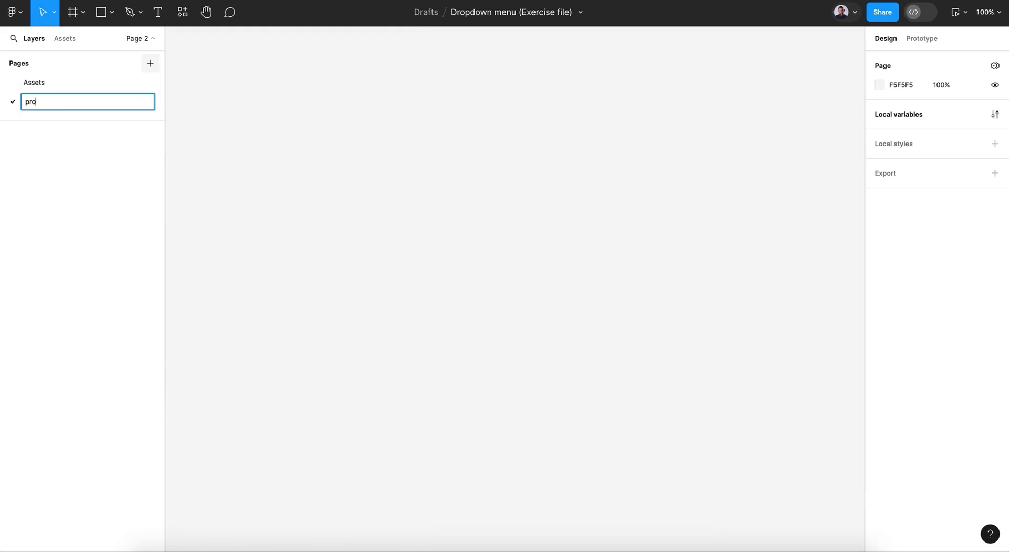
{"action": "type", "text": "type"}
{"action": "key", "text": "Return"}
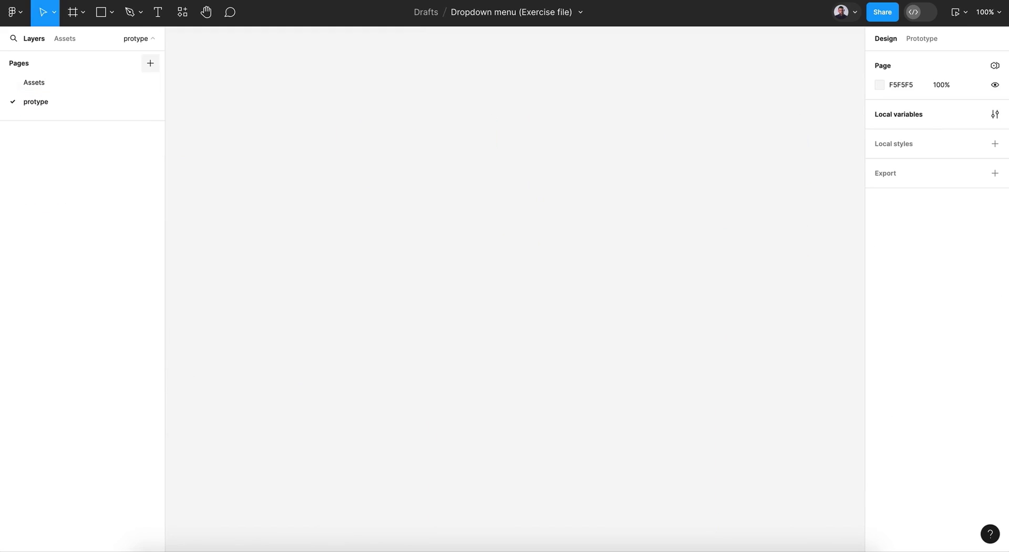
{"action": "double_click", "coordinate": [32, 101]}
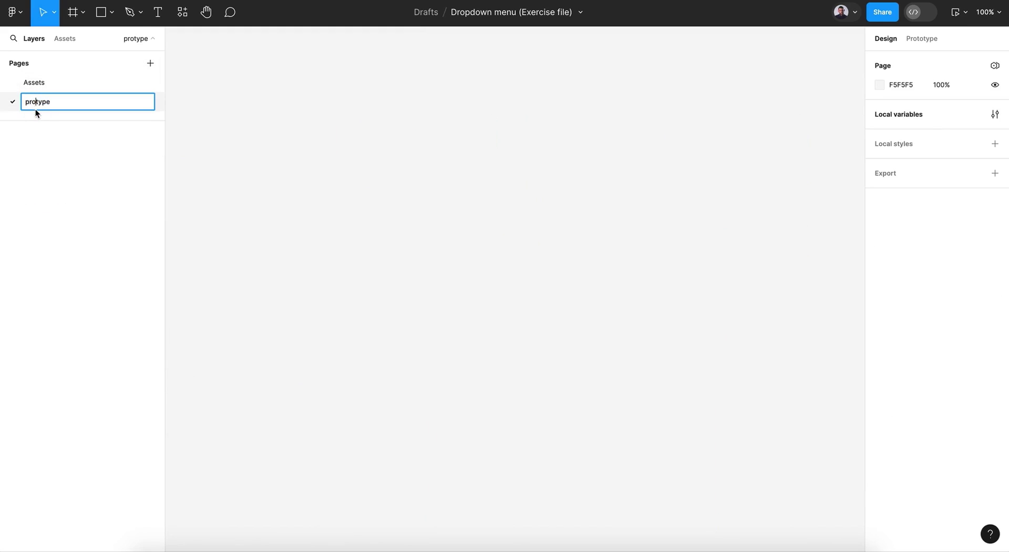
{"action": "type", "text": "to"}
{"action": "key", "text": "Return"}
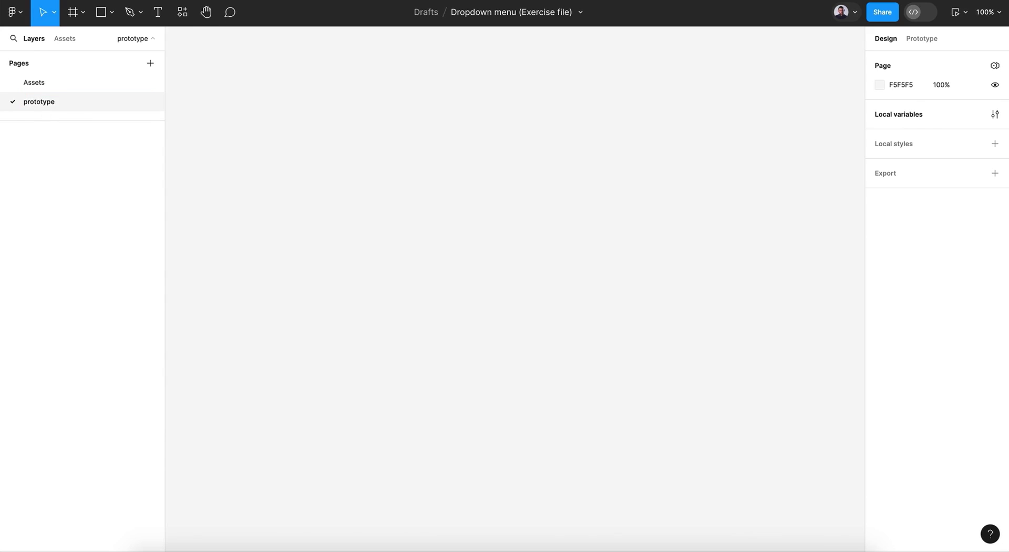
Step: Copy the blue Drop-down Menu button from the Assets page onto the prototype page
{"action": "left_click", "coordinate": [45, 84]}
{"action": "scroll", "coordinate": [401, 173], "scroll_direction": "left", "scroll_amount": 15}
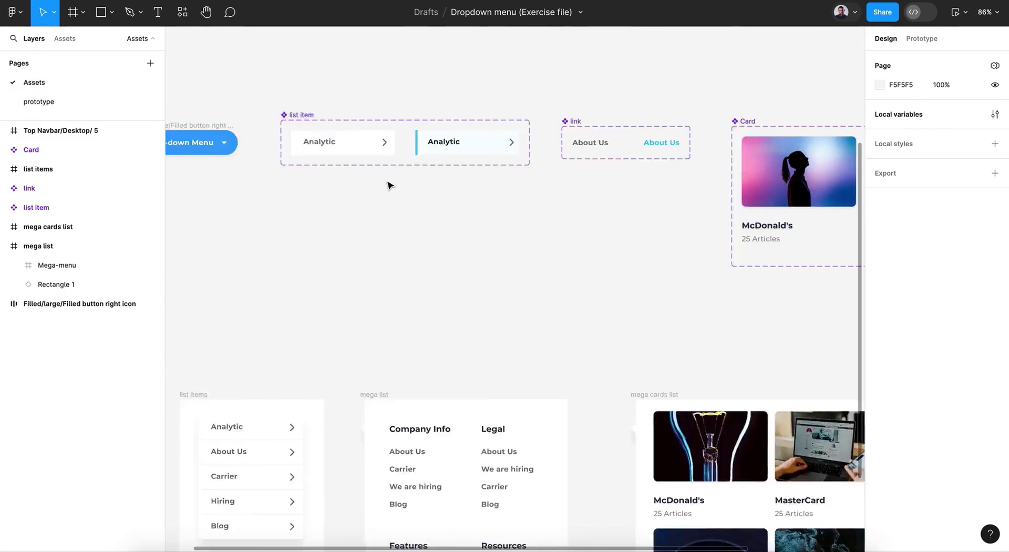
{"action": "scroll", "coordinate": [390, 185], "scroll_direction": "right", "scroll_amount": 3}
{"action": "left_click", "coordinate": [574, 109]}
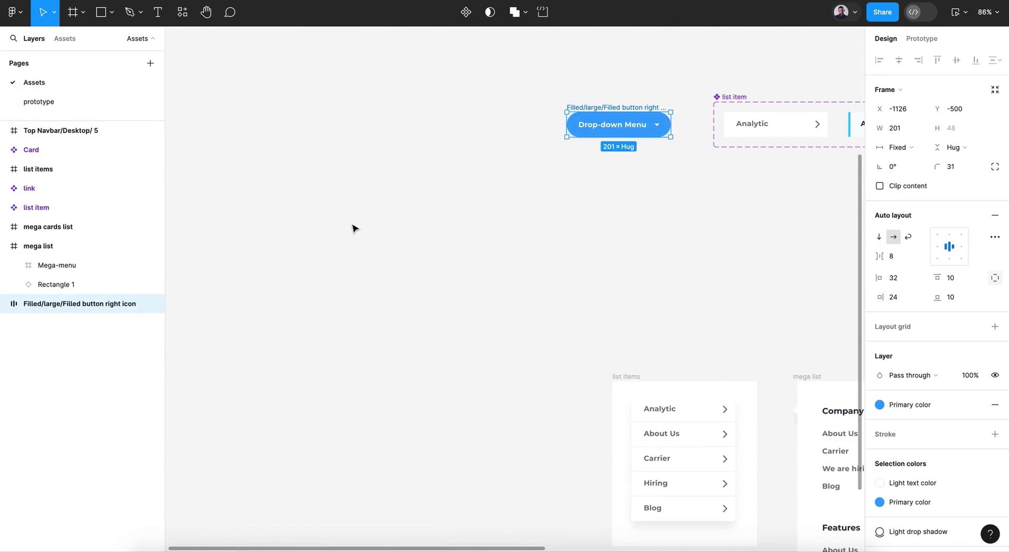
{"action": "left_click", "coordinate": [39, 101]}
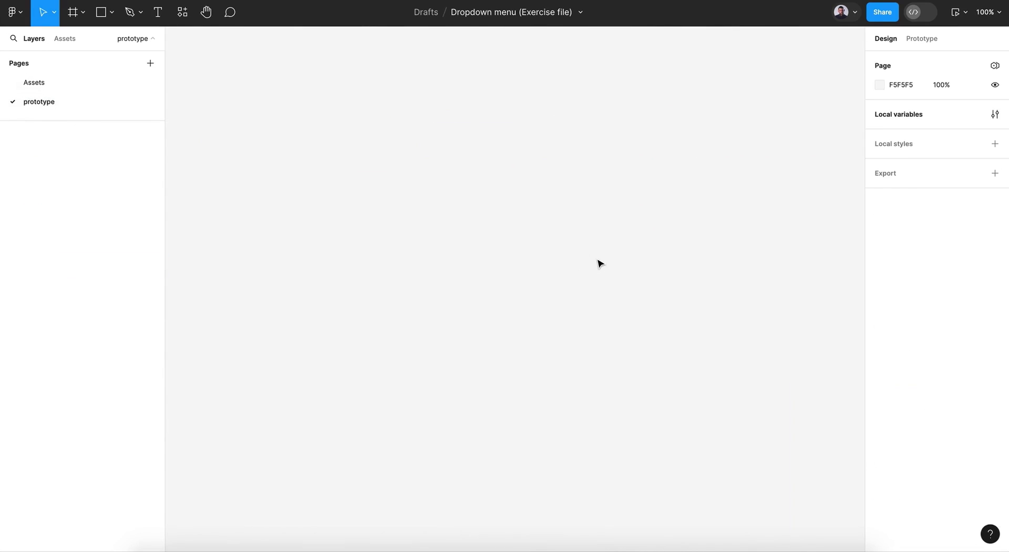
{"action": "key", "text": "ctrl+v"}
{"action": "scroll", "coordinate": [459, 143], "scroll_direction": "down", "scroll_amount": 5}
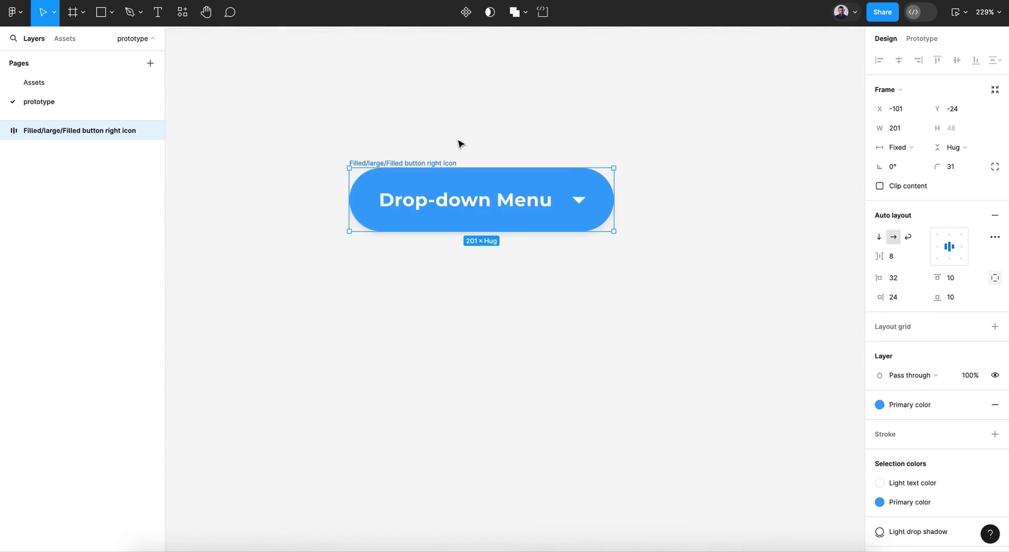
{"action": "scroll", "coordinate": [458, 143], "scroll_direction": "down", "scroll_amount": 3}
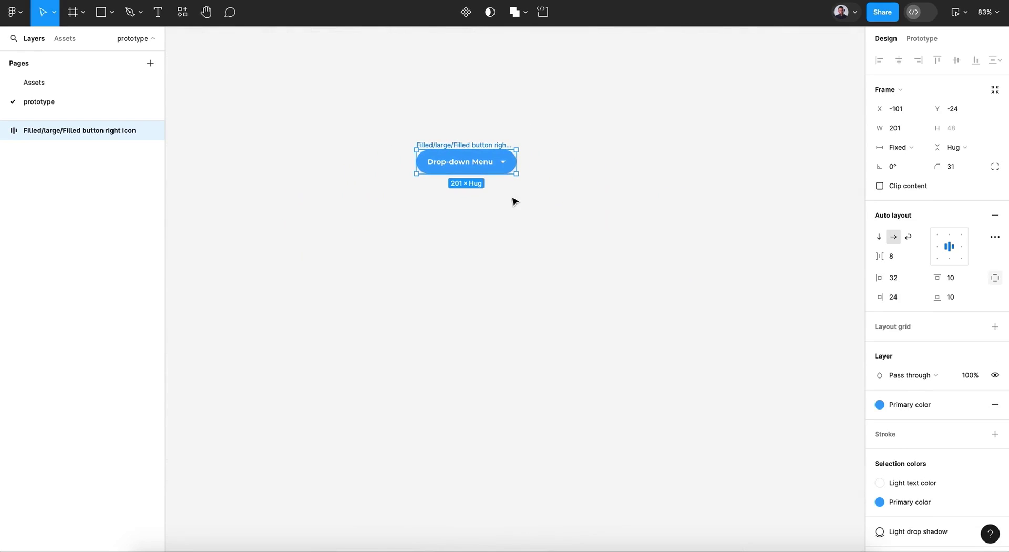
{"action": "scroll", "coordinate": [514, 200], "scroll_direction": "down", "scroll_amount": 2}
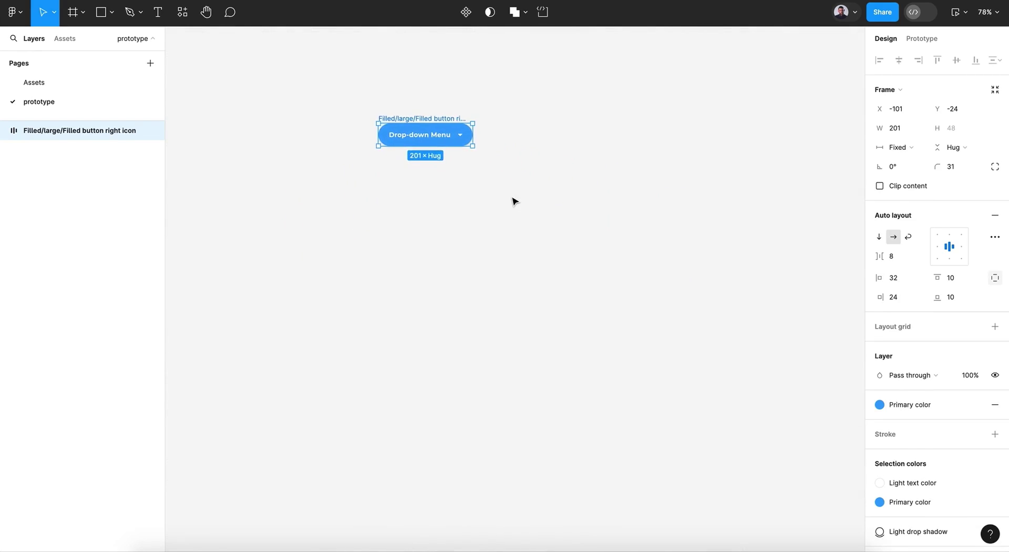
{"action": "left_click", "coordinate": [514, 201]}
Step: Open a preview of the list items frame on the Assets page
{"action": "left_click", "coordinate": [80, 85]}
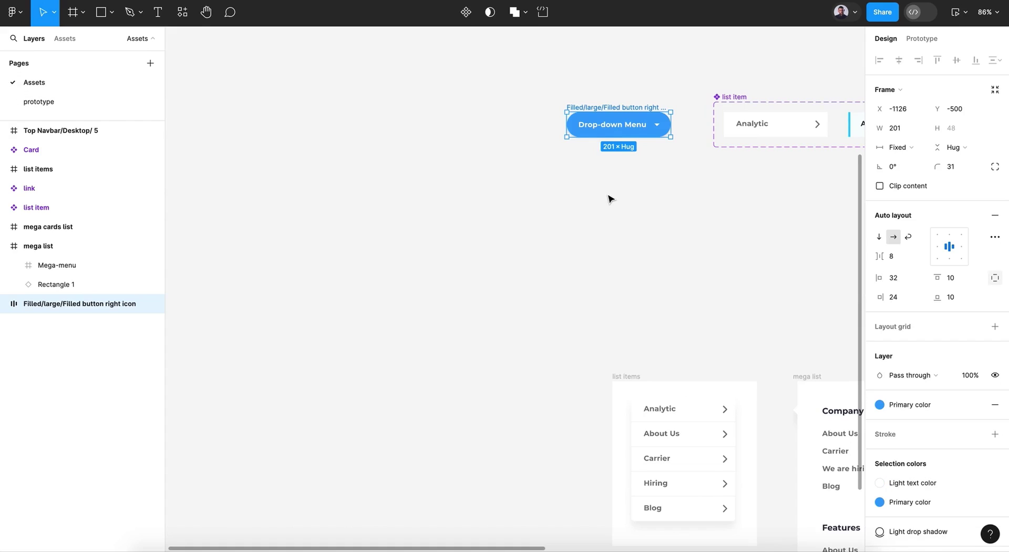
{"action": "scroll", "coordinate": [610, 198], "scroll_direction": "right", "scroll_amount": 1}
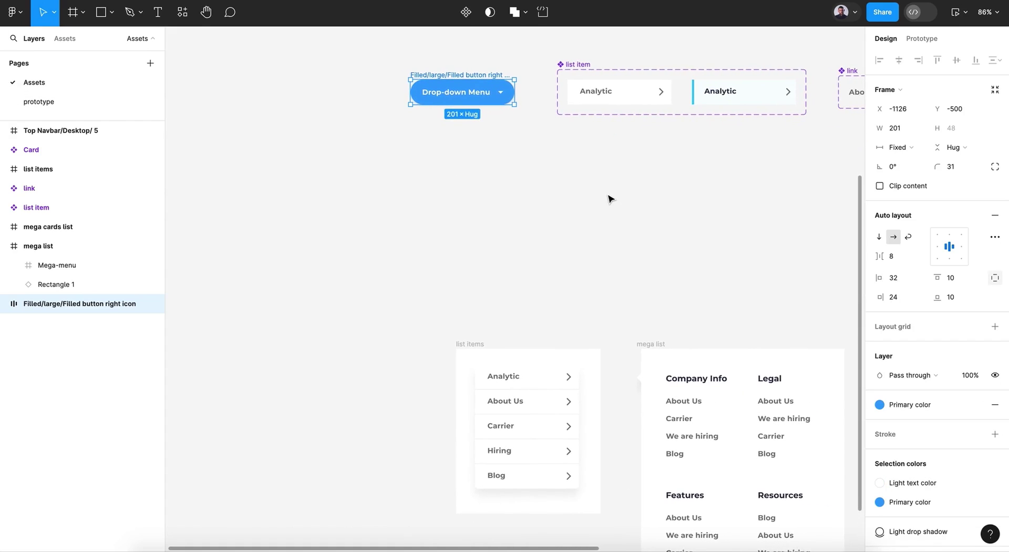
{"action": "scroll", "coordinate": [610, 198], "scroll_direction": "down", "scroll_amount": 3}
{"action": "left_click", "coordinate": [525, 326]}
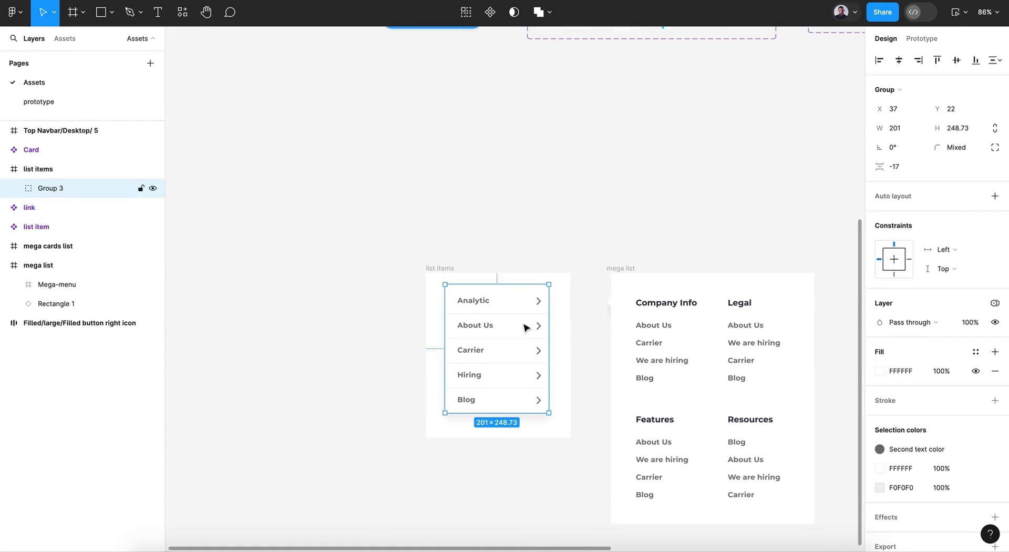
{"action": "scroll", "coordinate": [525, 327], "scroll_direction": "down", "scroll_amount": 3}
{"action": "scroll", "coordinate": [525, 326], "scroll_direction": "right", "scroll_amount": 3}
{"action": "left_click", "coordinate": [350, 201]}
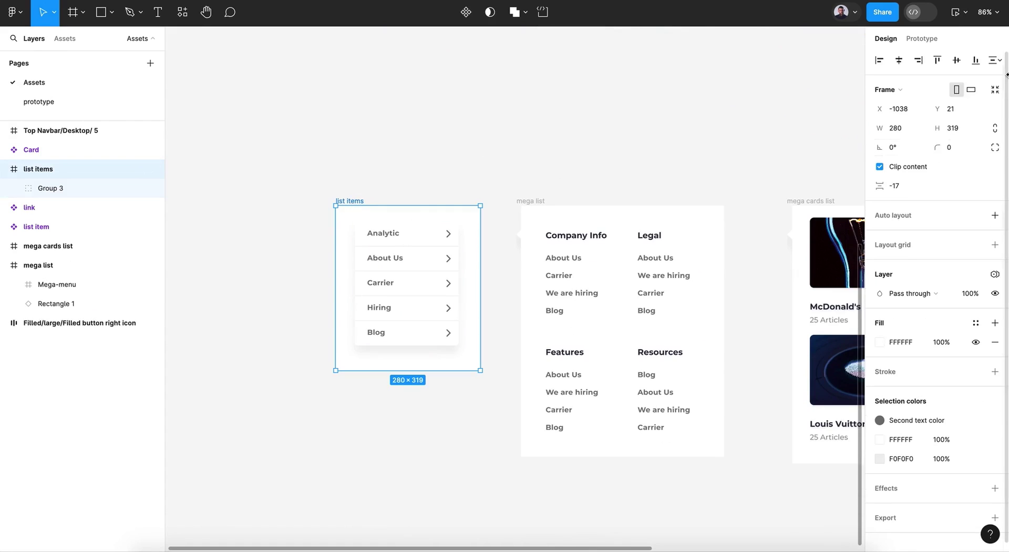
{"action": "left_click", "coordinate": [952, 15]}
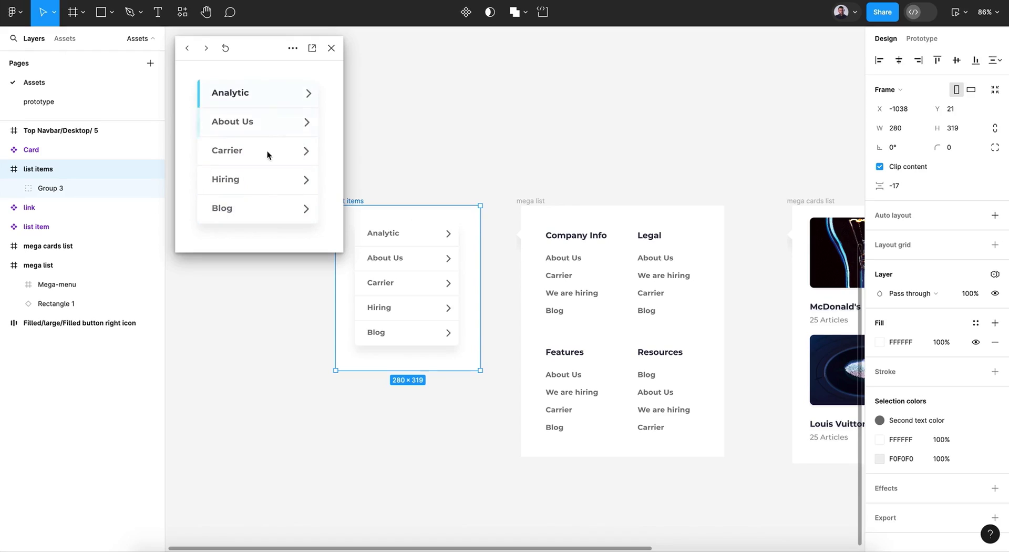
Step: Test the hover effect on the previewed list, compare it with the list item component's variants, and close the preview
{"action": "scroll", "coordinate": [602, 173], "scroll_direction": "up", "scroll_amount": 3}
{"action": "scroll", "coordinate": [602, 173], "scroll_direction": "up", "scroll_amount": 5}
{"action": "scroll", "coordinate": [543, 194], "scroll_direction": "down", "scroll_amount": 2}
{"action": "scroll", "coordinate": [543, 194], "scroll_direction": "left", "scroll_amount": 1}
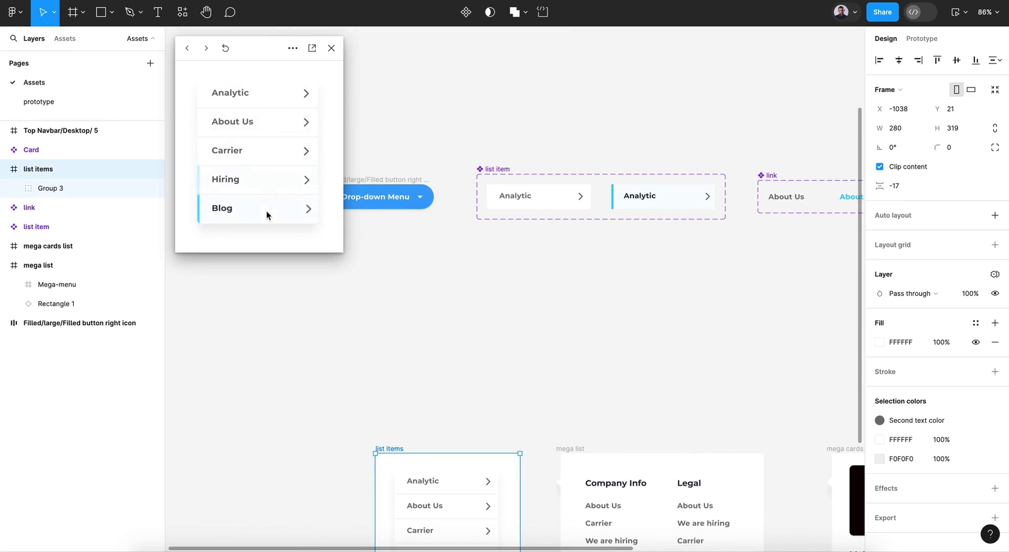
{"action": "left_click", "coordinate": [331, 48]}
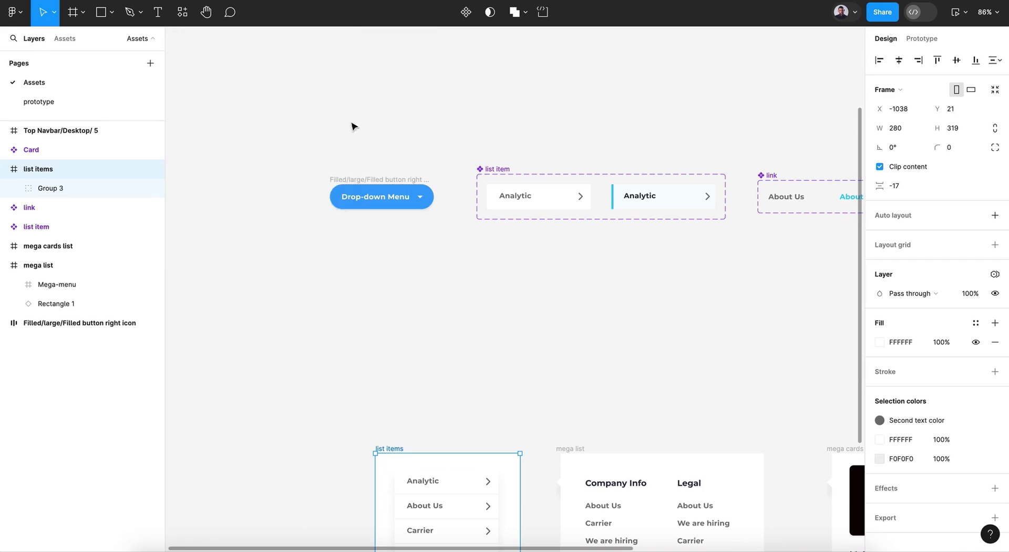
Step: Rename the group inside the list items frame as list
{"action": "scroll", "coordinate": [405, 288], "scroll_direction": "down", "scroll_amount": 5}
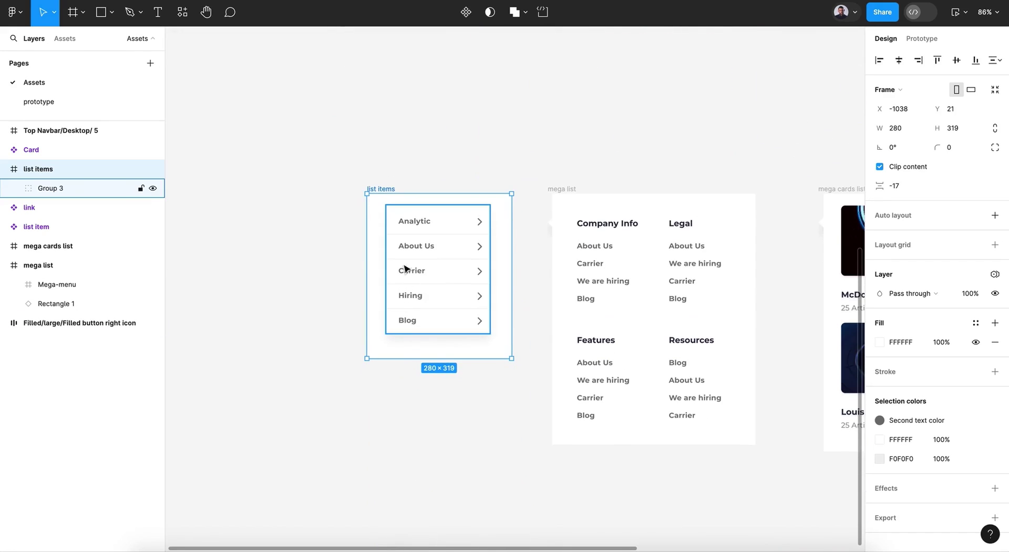
{"action": "left_click", "coordinate": [356, 185]}
{"action": "left_click", "coordinate": [407, 243]}
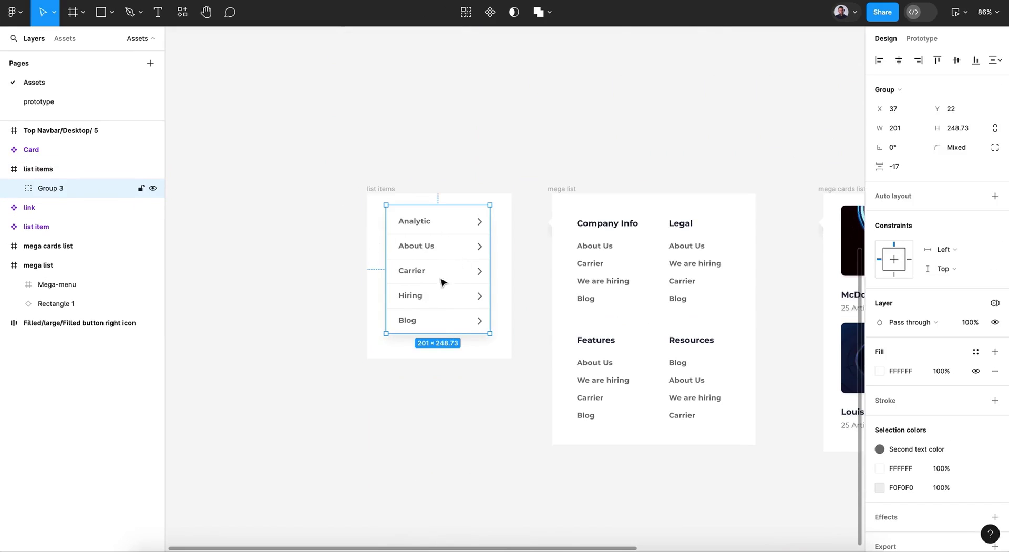
{"action": "double_click", "coordinate": [45, 189]}
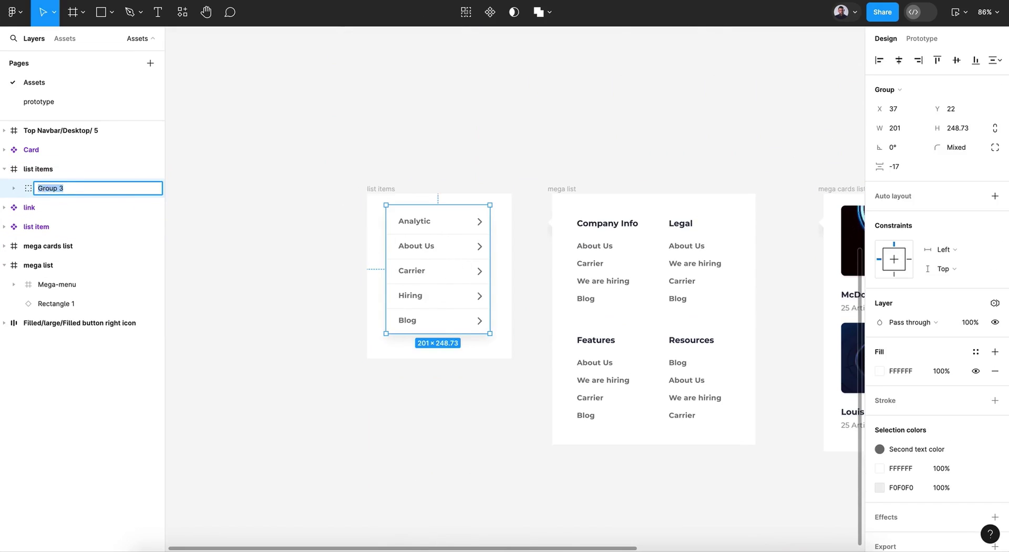
{"action": "type", "text": "list"}
{"action": "key", "text": "Return"}
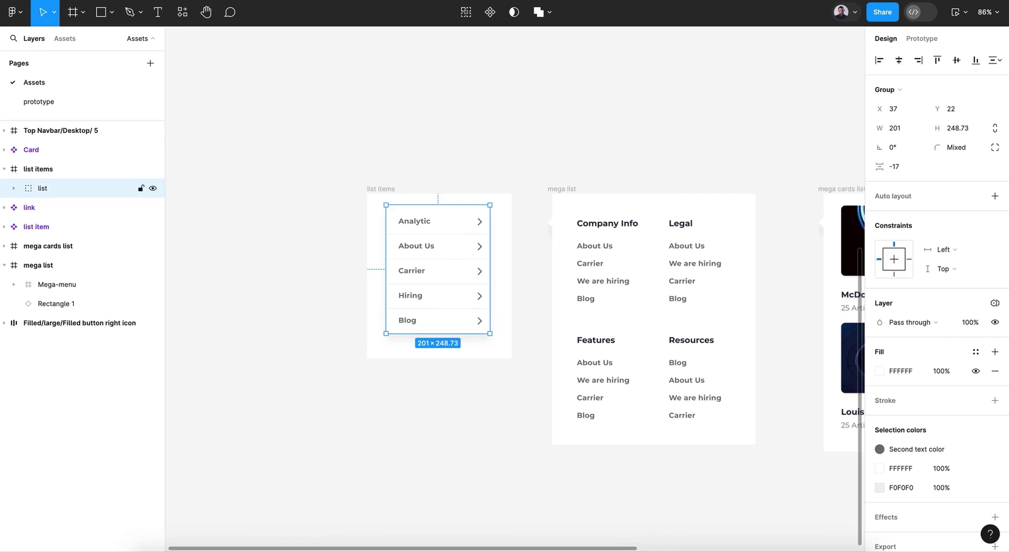
Step: Copy the list group onto the prototype page and place it just below the Drop-down Menu button, aligned with its sides
{"action": "left_click", "coordinate": [42, 102]}
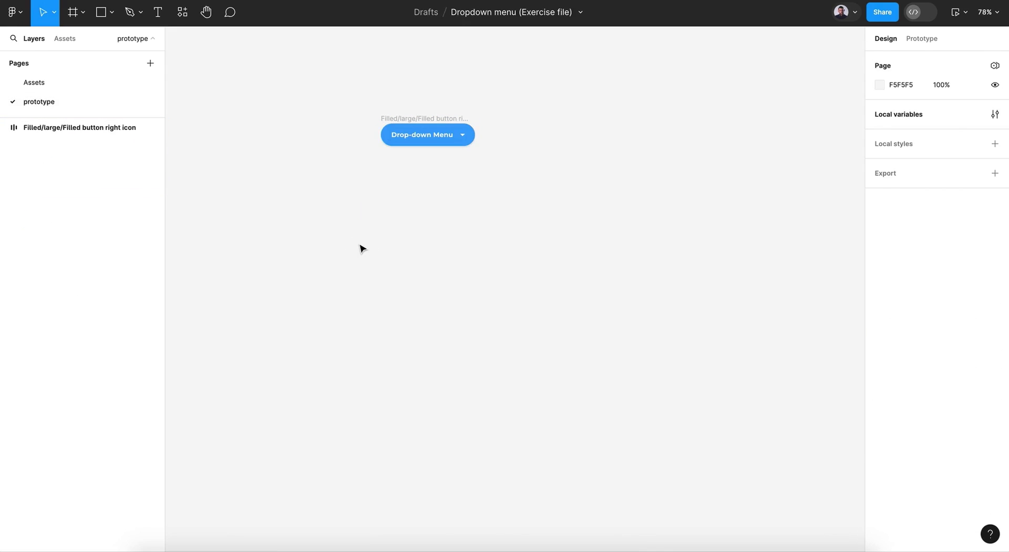
{"action": "key", "text": "ctrl+v"}
{"action": "left_click_drag", "start_coordinate": [527, 274], "coordinate": [439, 200]}
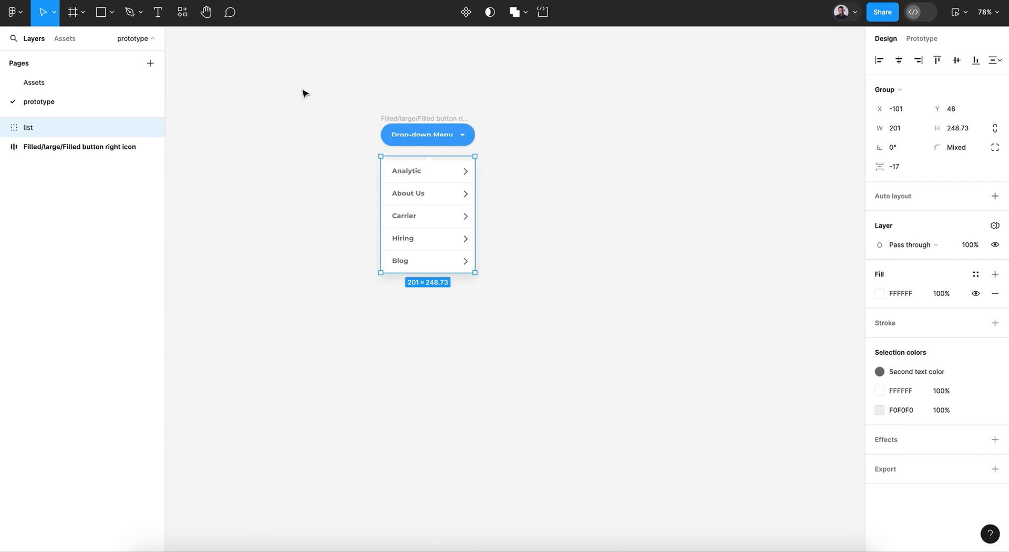
Step: Group the Drop-down Menu button with the list below it and convert the group into a frame
{"action": "left_click_drag", "start_coordinate": [333, 102], "coordinate": [523, 342]}
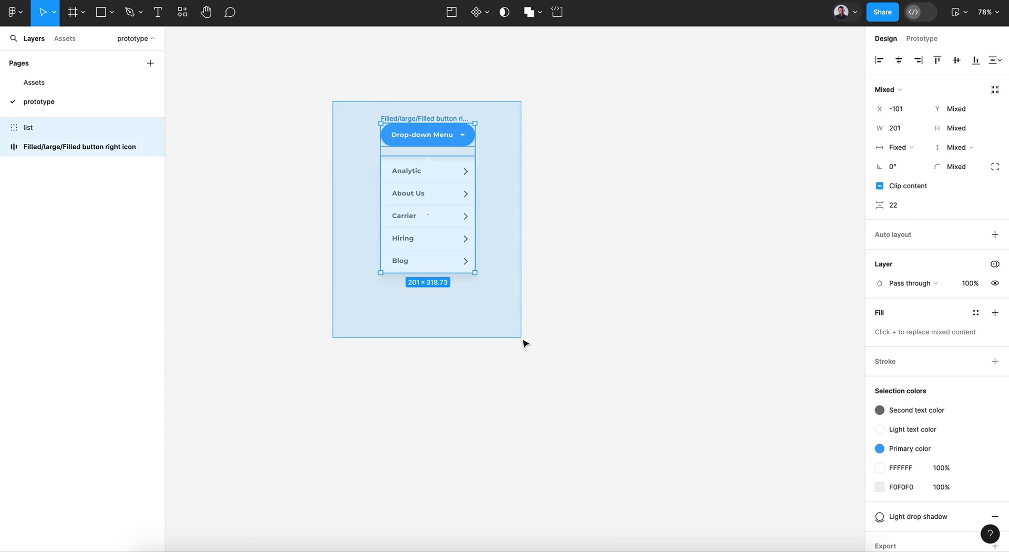
{"action": "key", "text": "ctrl+g"}
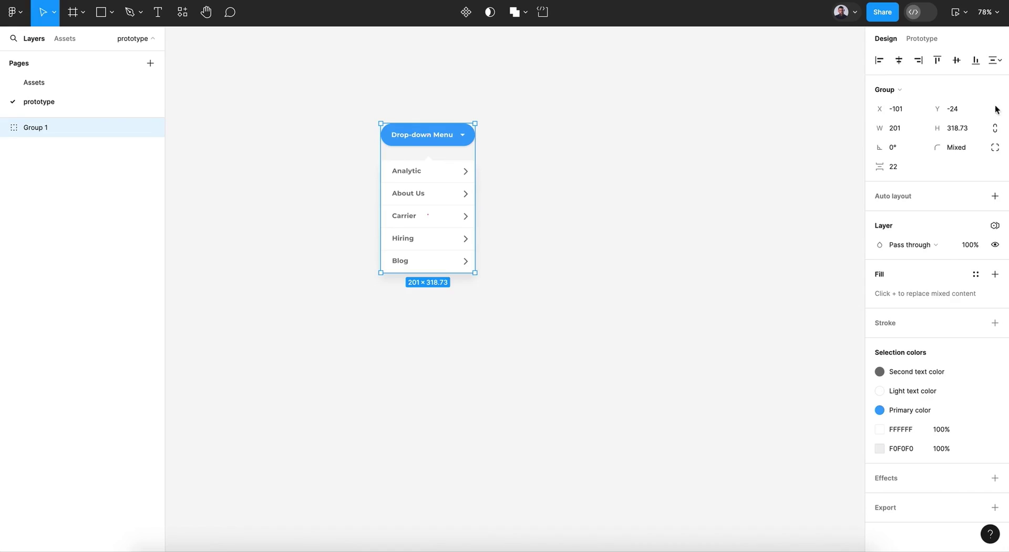
{"action": "left_click", "coordinate": [920, 85]}
{"action": "left_click", "coordinate": [900, 75]}
{"action": "left_click", "coordinate": [495, 288]}
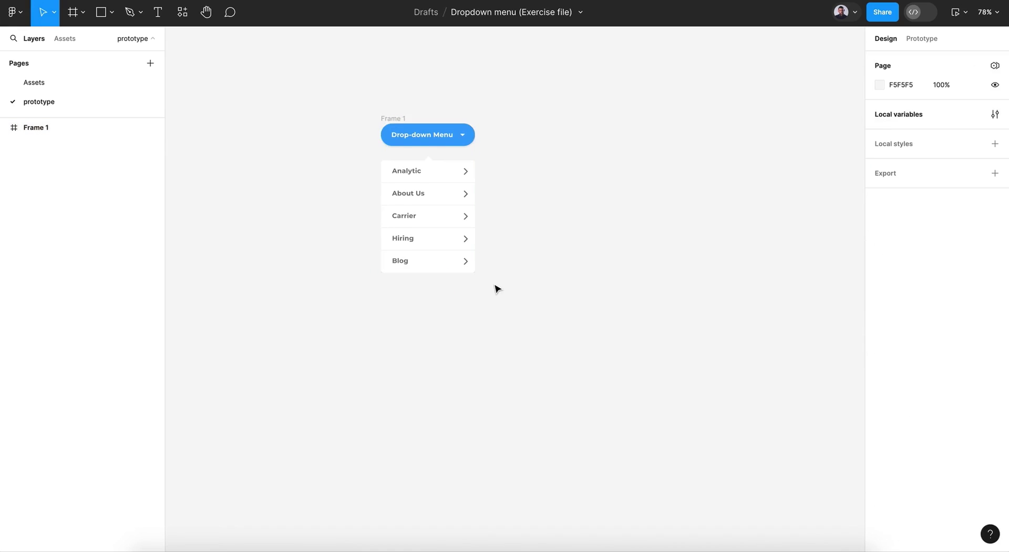
Step: Duplicate the button and list frame and move the copy to the right, to about X 195
{"action": "scroll", "coordinate": [495, 288], "scroll_direction": "right", "scroll_amount": 3}
{"action": "scroll", "coordinate": [495, 288], "scroll_direction": "down", "scroll_amount": 1}
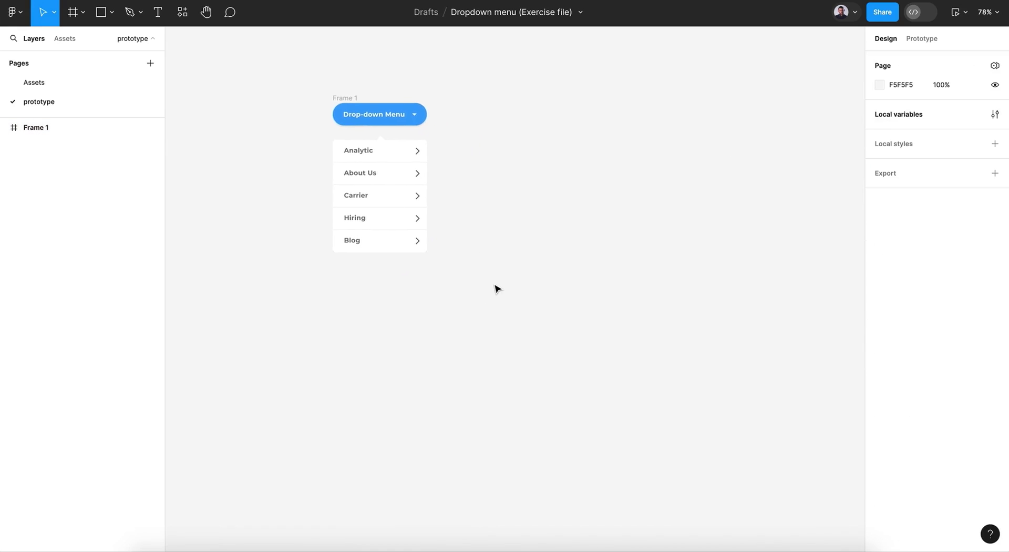
{"action": "left_click", "coordinate": [339, 101]}
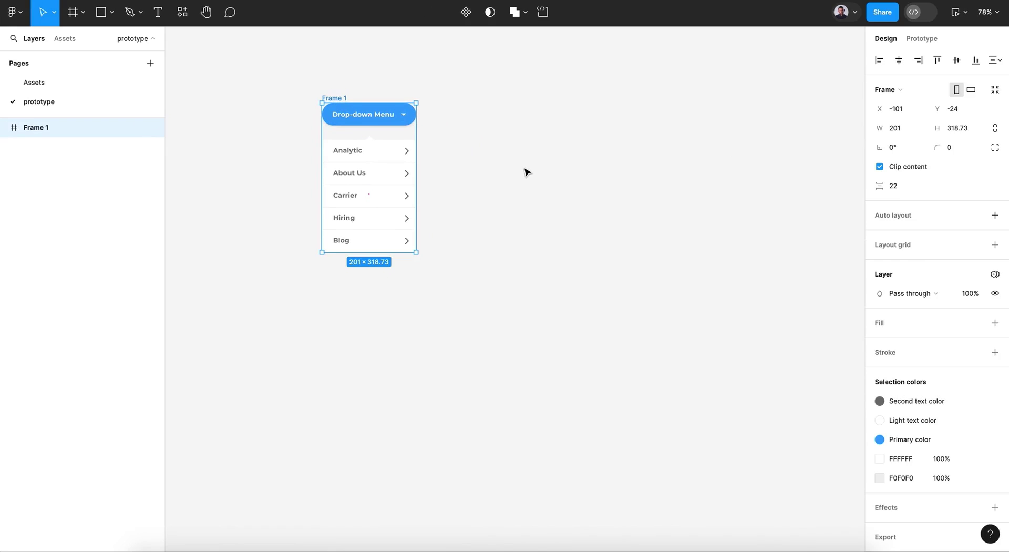
{"action": "key", "text": "ctrl+d"}
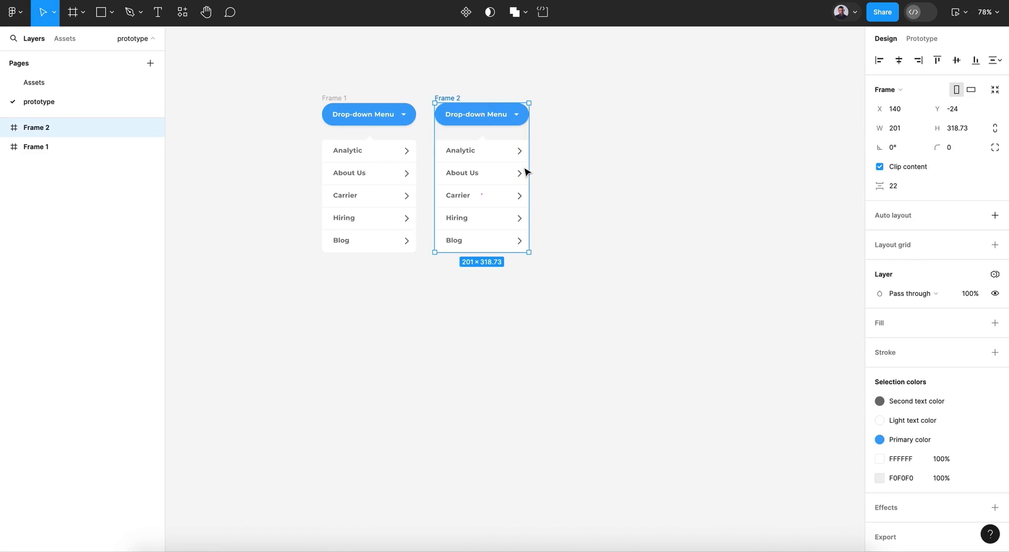
{"action": "left_click_drag", "start_coordinate": [446, 98], "coordinate": [474, 98]}
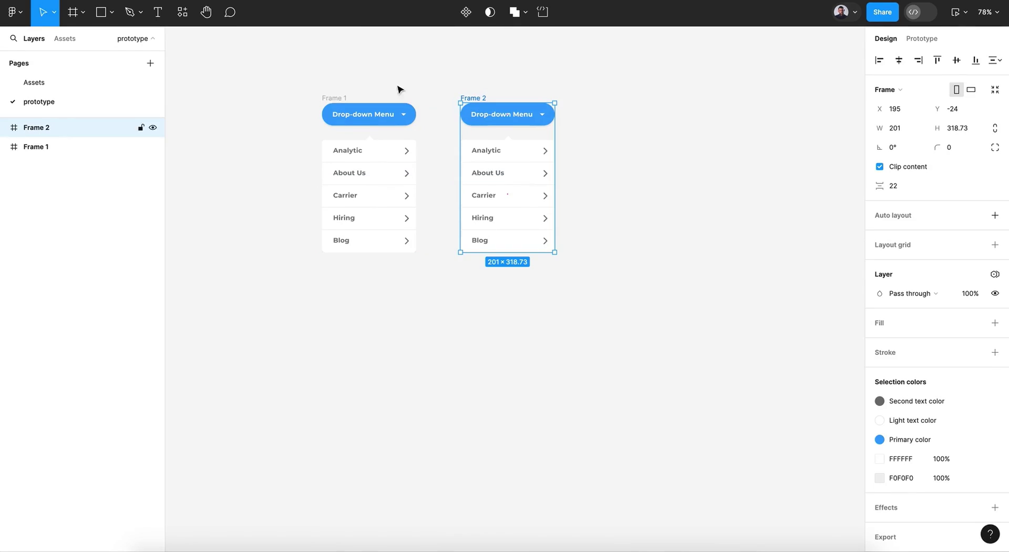
Step: Rename the original frame as "dropdozn default"
{"action": "left_click", "coordinate": [332, 99]}
{"action": "double_click", "coordinate": [330, 97]}
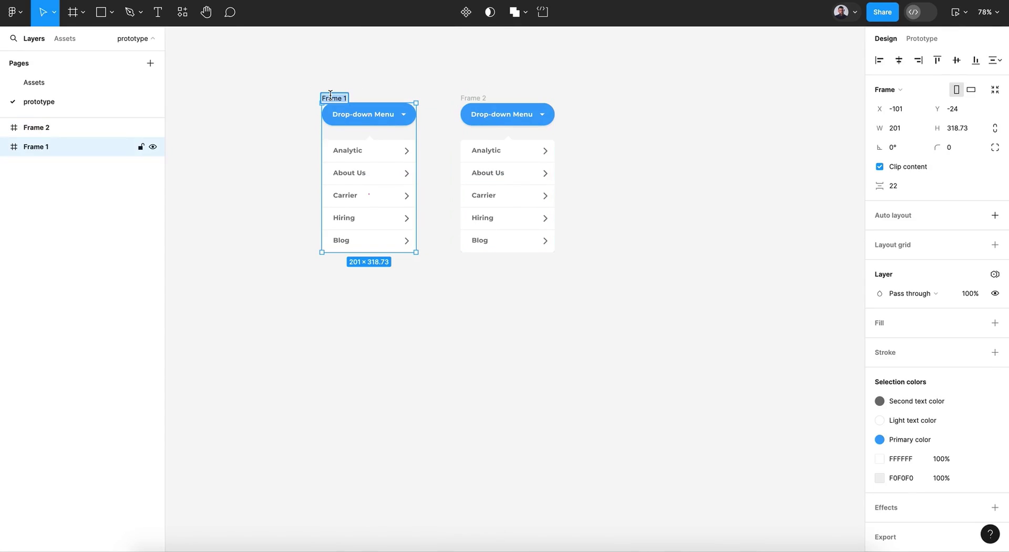
{"action": "type", "text": "dropdozn default"}
{"action": "key", "text": "Return"}
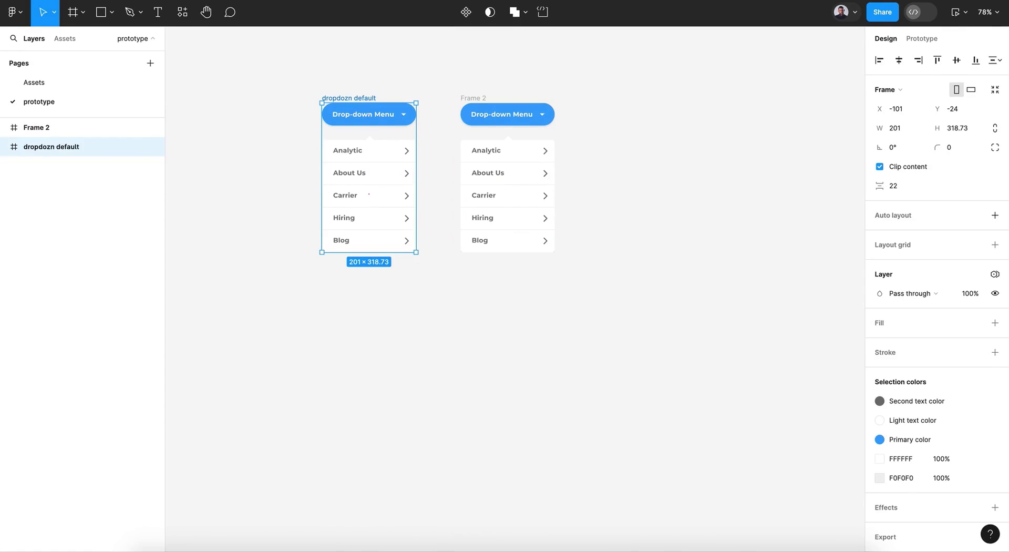
Step: Rename the duplicated frame as "Dropdown hover"
{"action": "double_click", "coordinate": [468, 98]}
{"action": "type", "text": "Dropdo"}
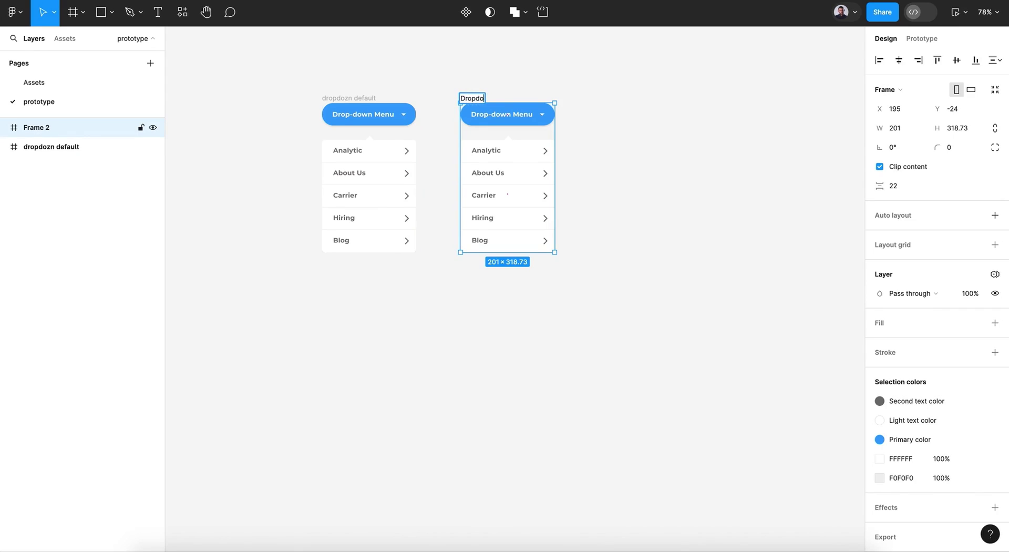
{"action": "type", "text": "wn hover"}
{"action": "key", "text": "Return"}
Step: Correct the spelling of the original frame's name to "dropdown default"
{"action": "left_click", "coordinate": [348, 96]}
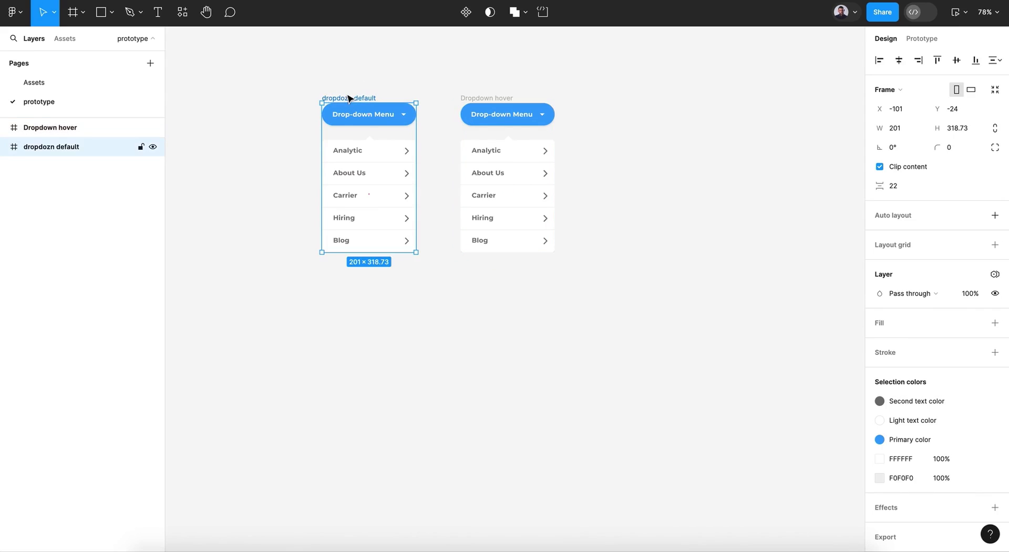
{"action": "double_click", "coordinate": [349, 98]}
{"action": "left_click", "coordinate": [349, 98]}
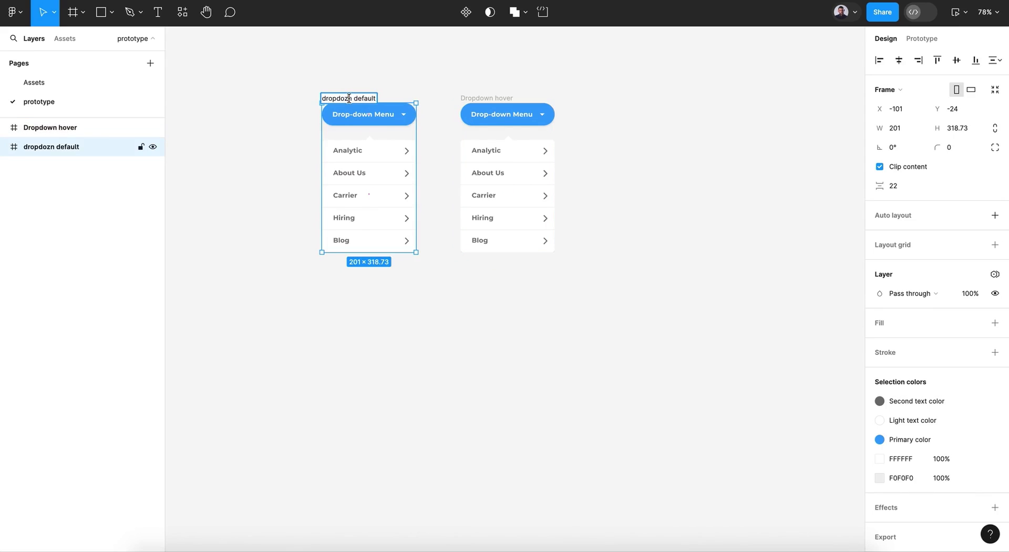
{"action": "type", "text": "w"}
{"action": "key", "text": "Return"}
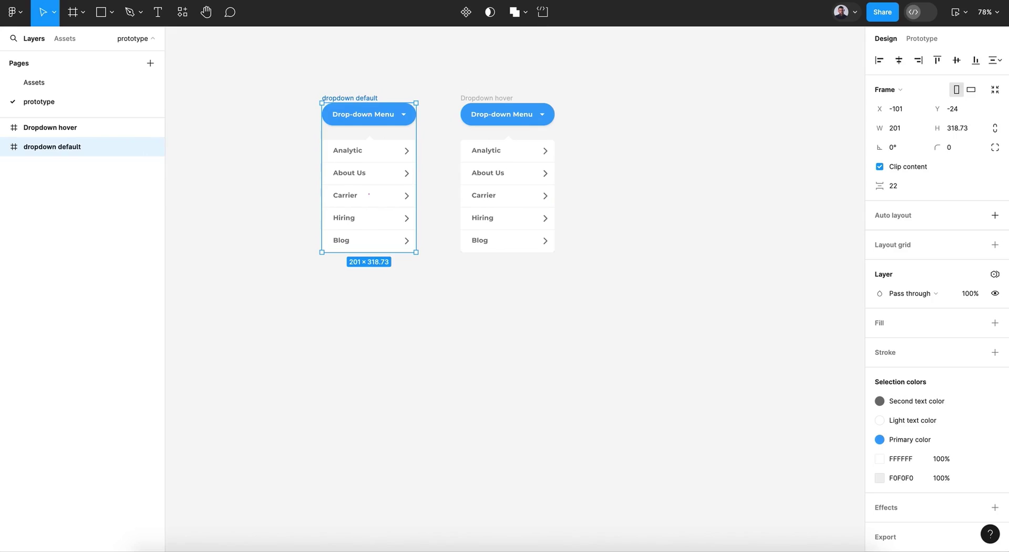
Step: Drill into the list group of the dropdown default frame down to its individual list items
{"action": "left_click", "coordinate": [417, 282]}
{"action": "scroll", "coordinate": [417, 282], "scroll_direction": "up", "scroll_amount": 5}
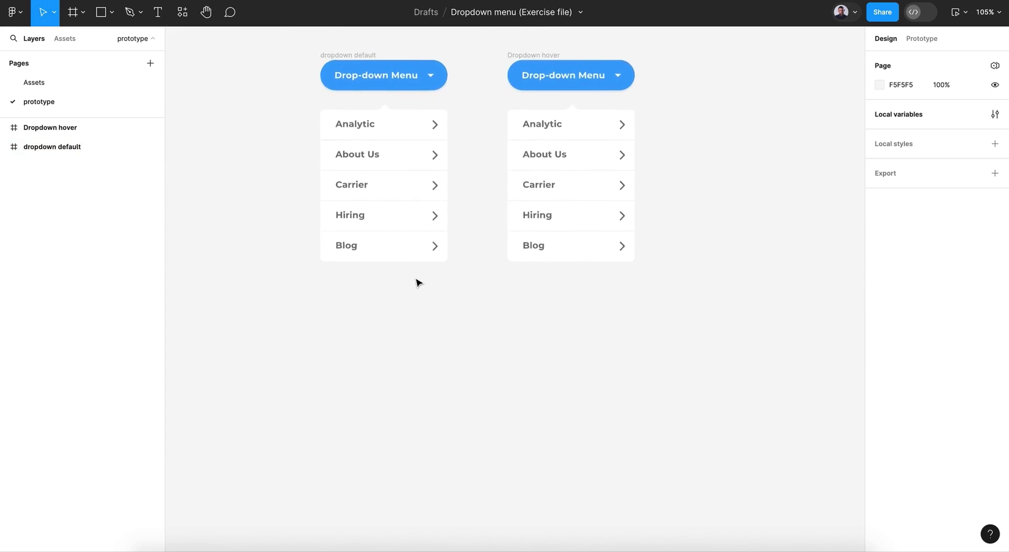
{"action": "left_click", "coordinate": [424, 224]}
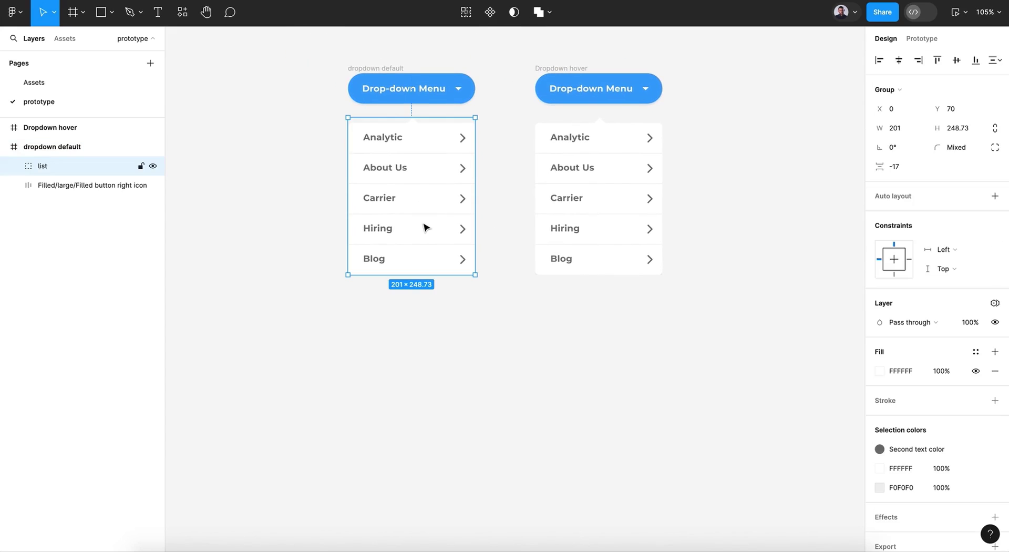
{"action": "double_click", "coordinate": [425, 144]}
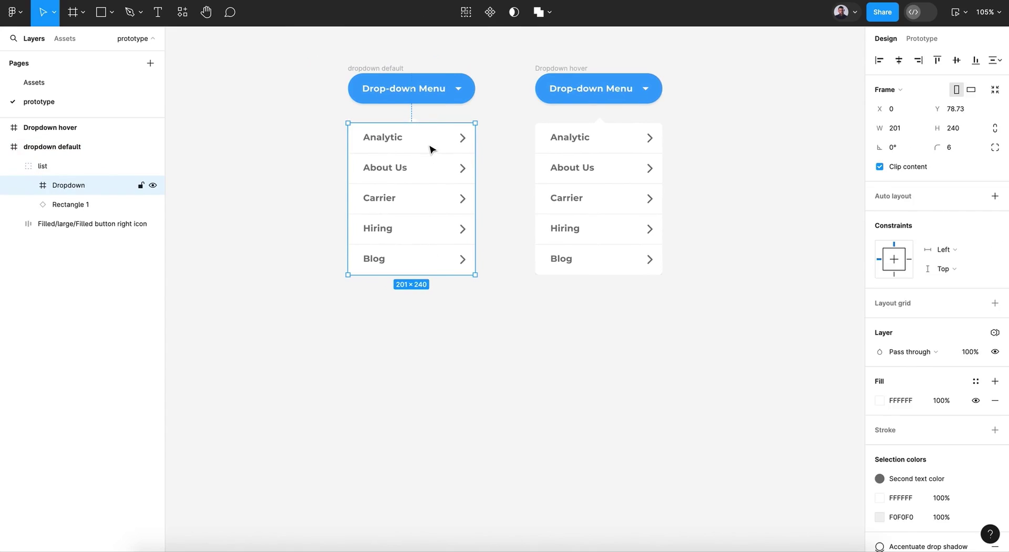
{"action": "left_click", "coordinate": [431, 151]}
{"action": "left_click", "coordinate": [432, 169]}
{"action": "left_click", "coordinate": [438, 206]}
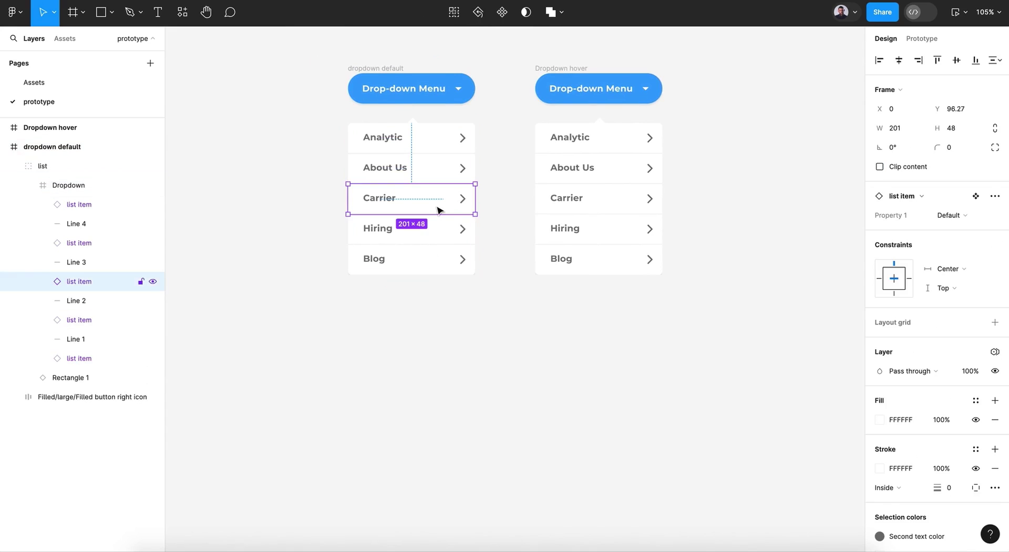
{"action": "left_click", "coordinate": [438, 256]}
{"action": "left_click", "coordinate": [437, 233], "text": "shift"}
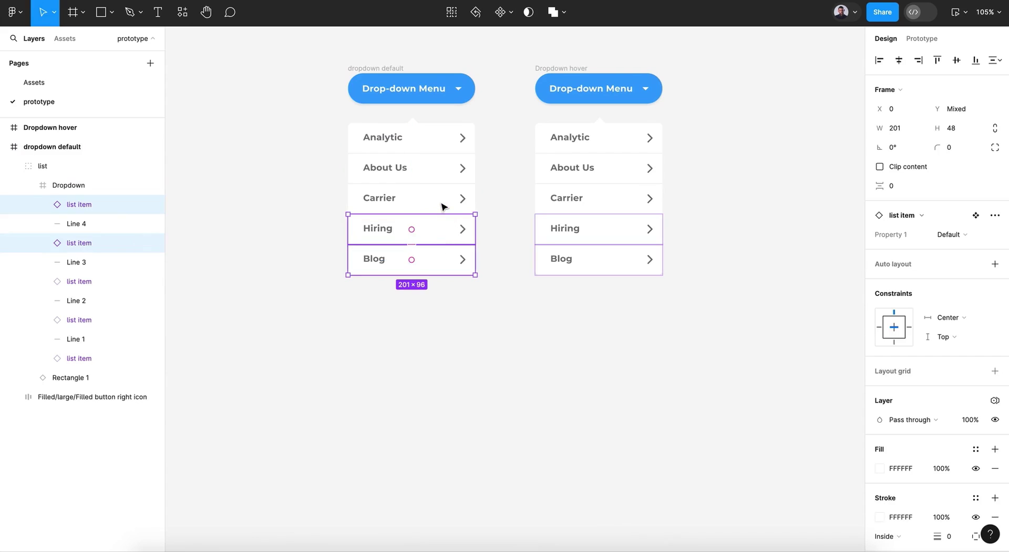
Step: In the default frame's list, shift the About Us, Carrier, Hiring and Blog items with Lines 2 to 4 left to X -40
{"action": "left_click", "coordinate": [94, 205]}
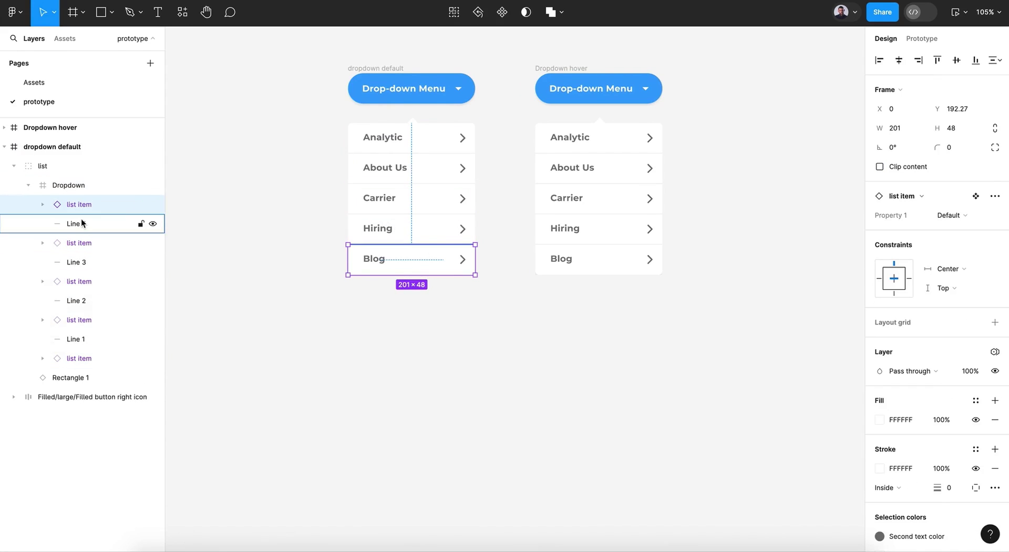
{"action": "left_click", "coordinate": [93, 244]}
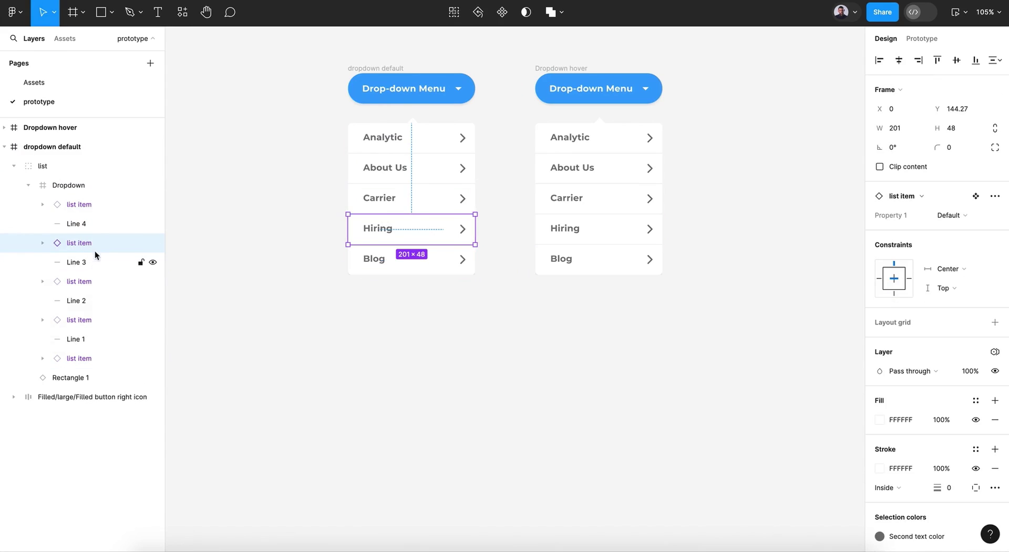
{"action": "left_click", "coordinate": [100, 208]}
{"action": "left_click", "coordinate": [108, 322], "text": "shift"}
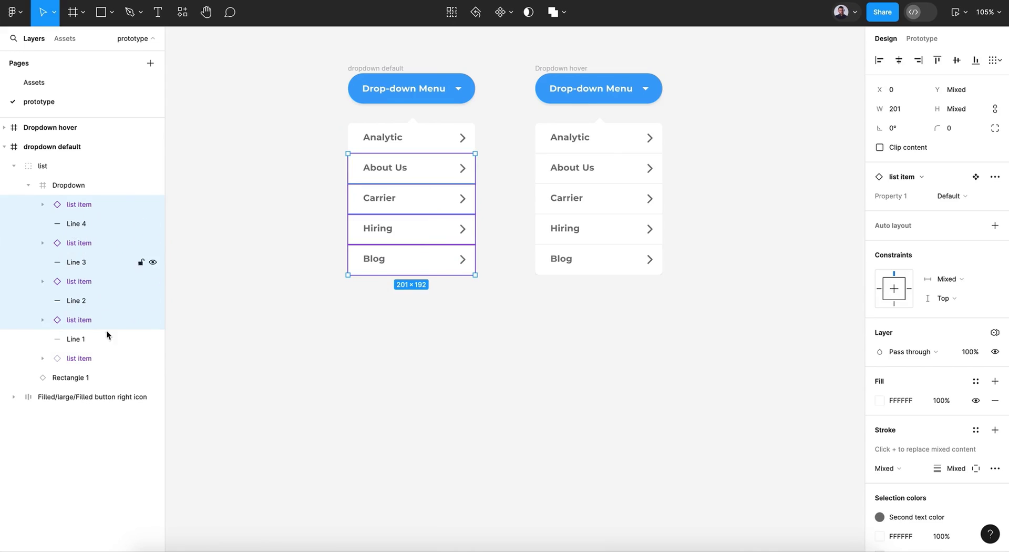
{"action": "key", "text": "shift+Left"}
{"action": "key", "text": "shift+Left"}
{"action": "key", "text": "shift+Left"}
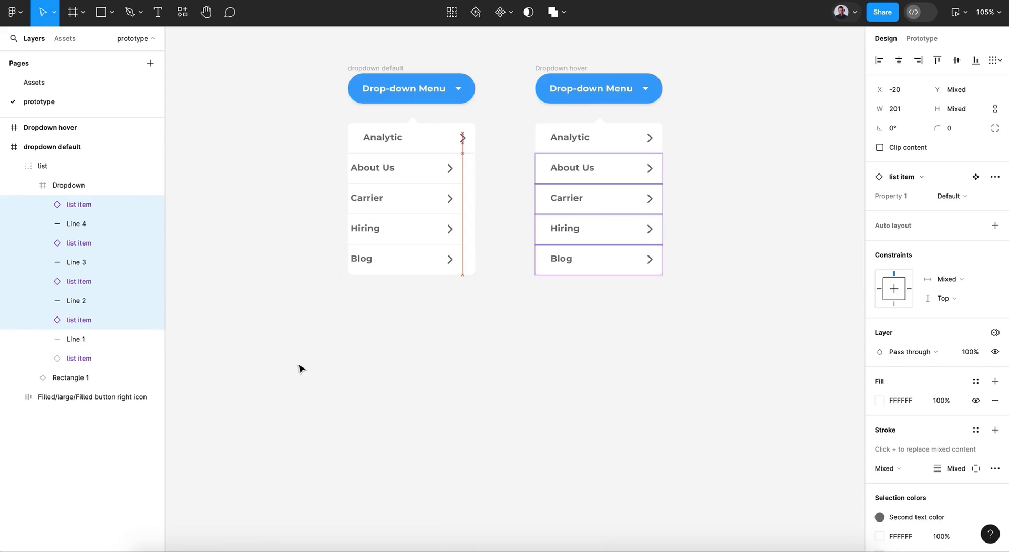
{"action": "key", "text": "Left"}
{"action": "key", "text": "Left"}
{"action": "key", "text": "Left"}
{"action": "key", "text": "Left"}
{"action": "key", "text": "Left"}
{"action": "key", "text": "Left"}
{"action": "key", "text": "Left"}
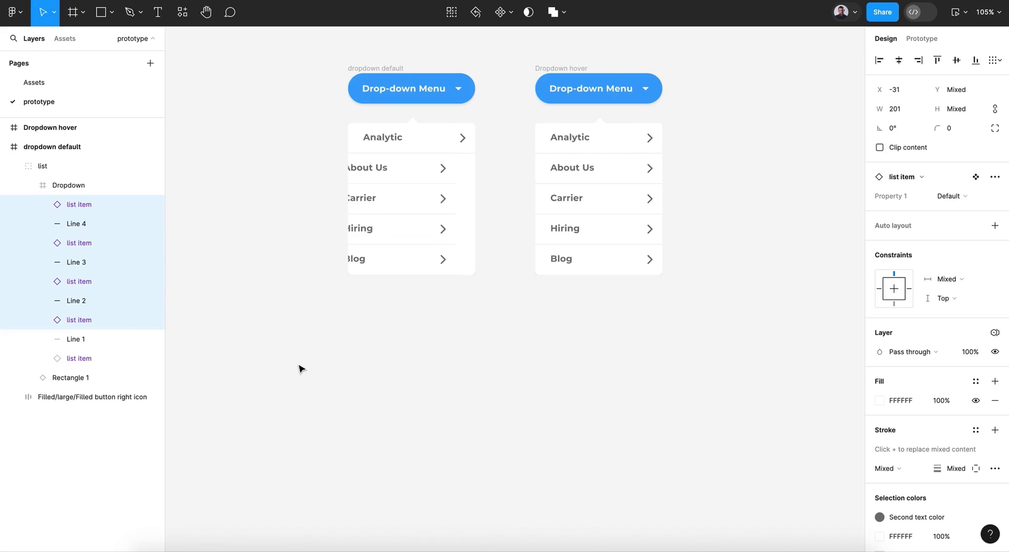
{"action": "key", "text": "Left"}
{"action": "key", "text": "Left"}
{"action": "key", "text": "Left"}
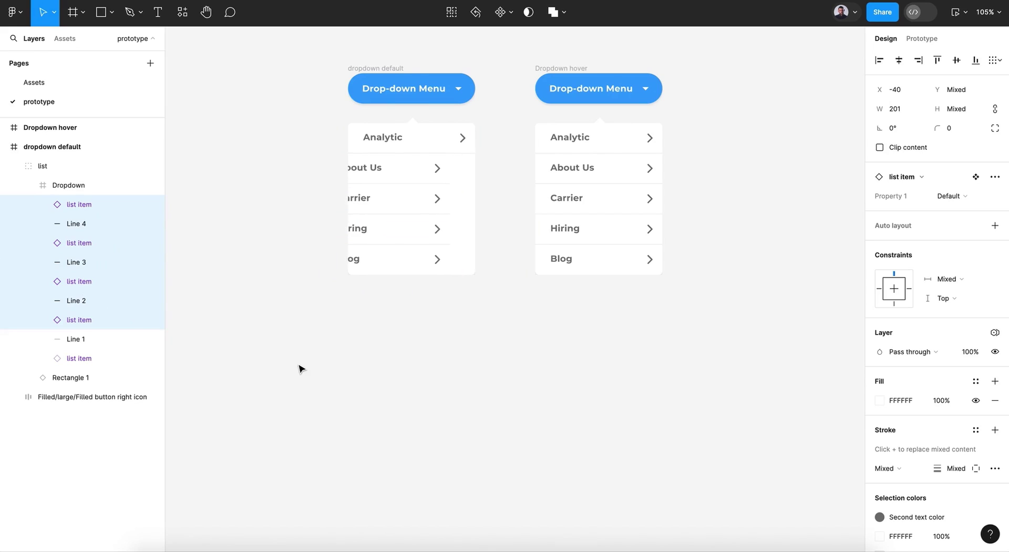
Step: Offset the Carrier, Hiring and Blog items with Lines 3 and 4 further left to X -90
{"action": "left_click", "coordinate": [90, 316], "text": "shift"}
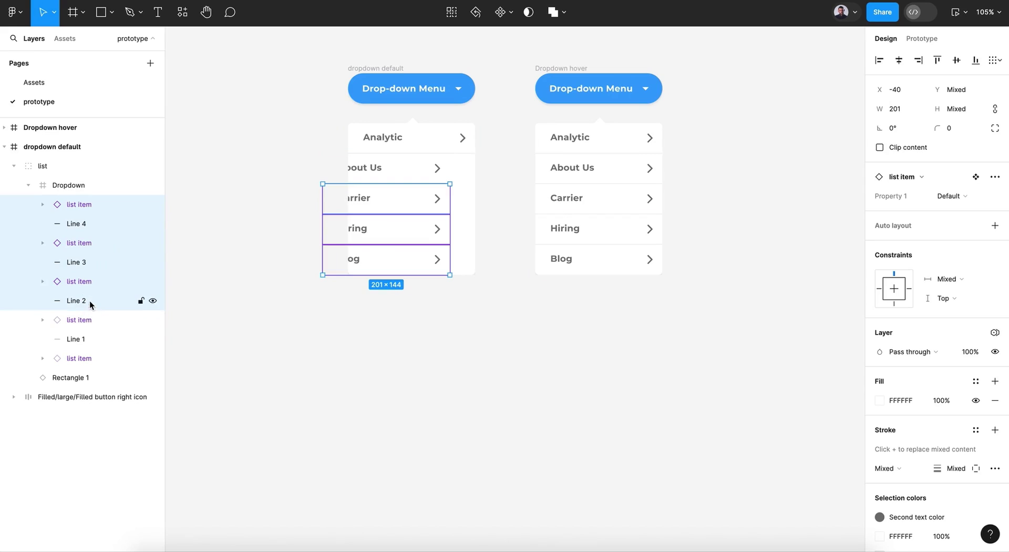
{"action": "left_click", "coordinate": [90, 300], "text": "shift"}
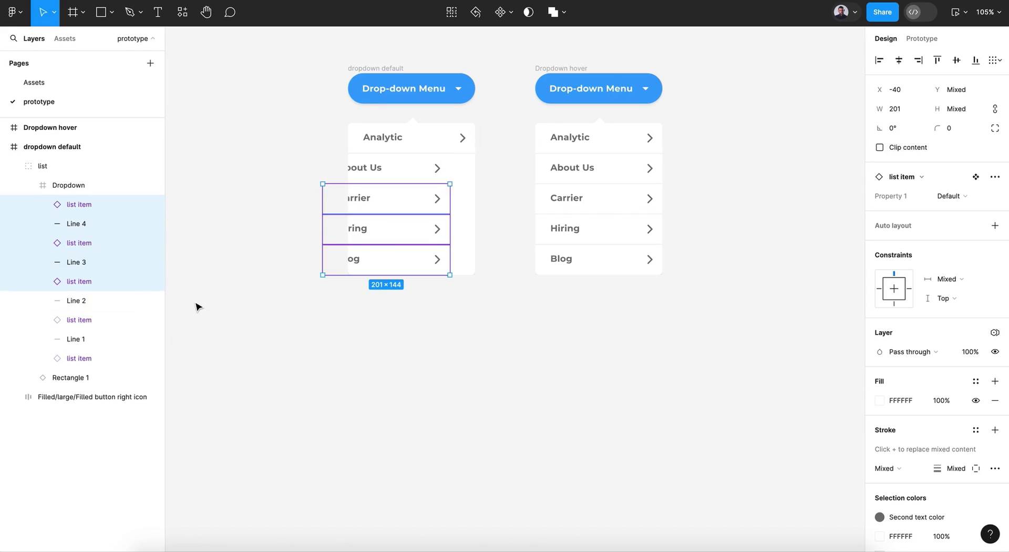
{"action": "key", "text": "shift+Left"}
{"action": "key", "text": "shift+Left"}
{"action": "key", "text": "shift+Left"}
{"action": "key", "text": "shift+Left"}
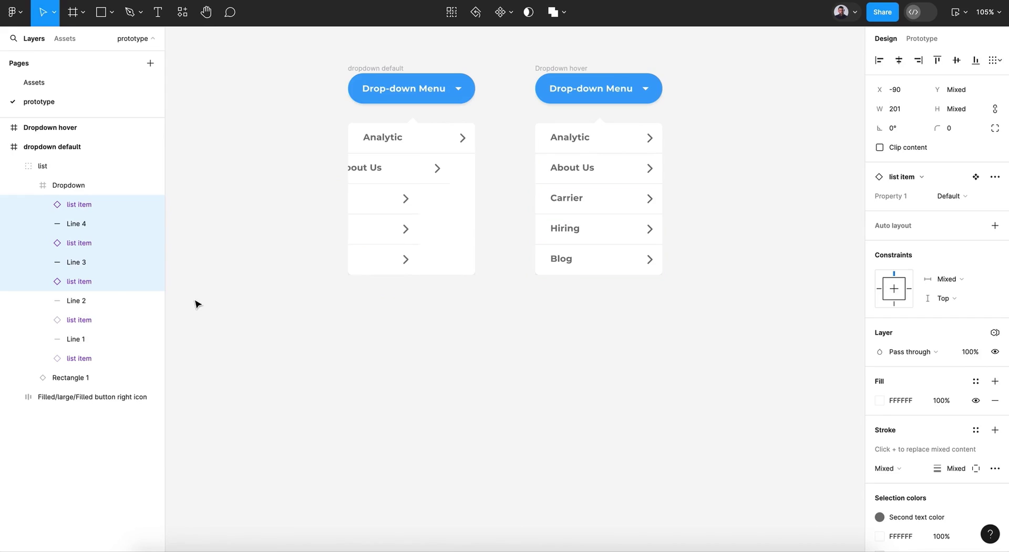
Step: Offset the Hiring and Blog items together with Line 4 further left to X -150
{"action": "left_click", "coordinate": [108, 282], "text": "shift"}
{"action": "left_click", "coordinate": [107, 264], "text": "shift"}
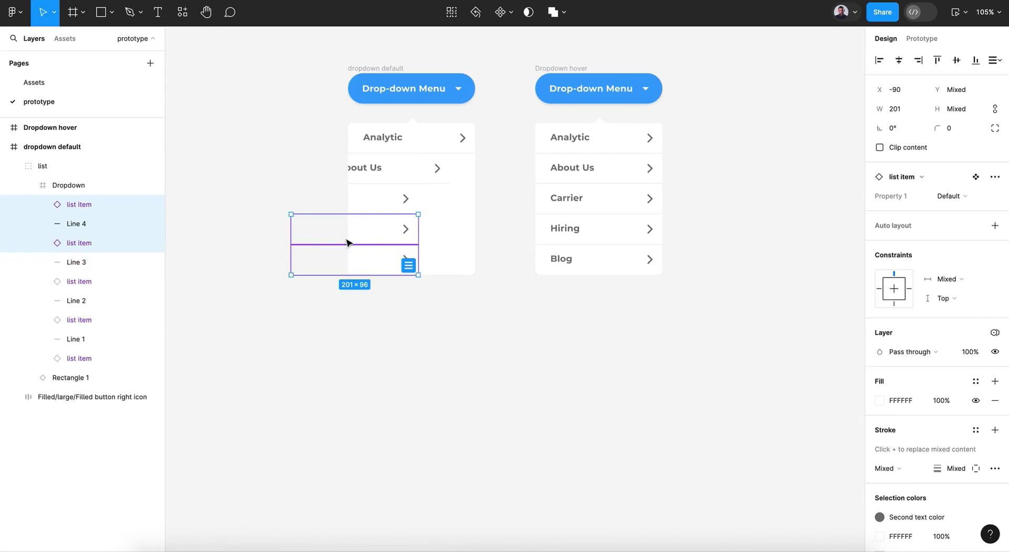
{"action": "key", "text": "shift+Left"}
{"action": "key", "text": "shift+Left"}
{"action": "key", "text": "shift+Left"}
{"action": "key", "text": "shift+Left"}
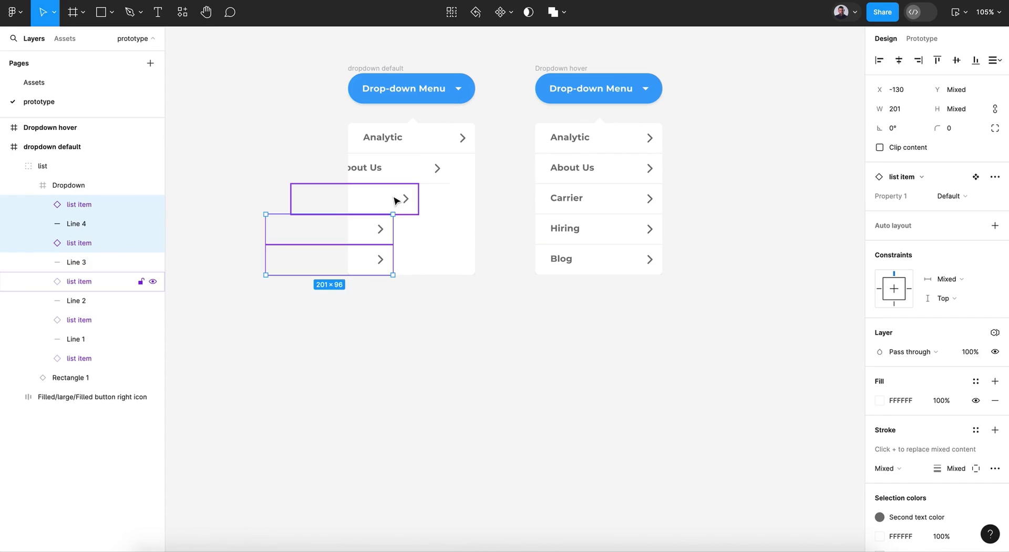
{"action": "key", "text": "shift+Left"}
{"action": "key", "text": "shift+Left"}
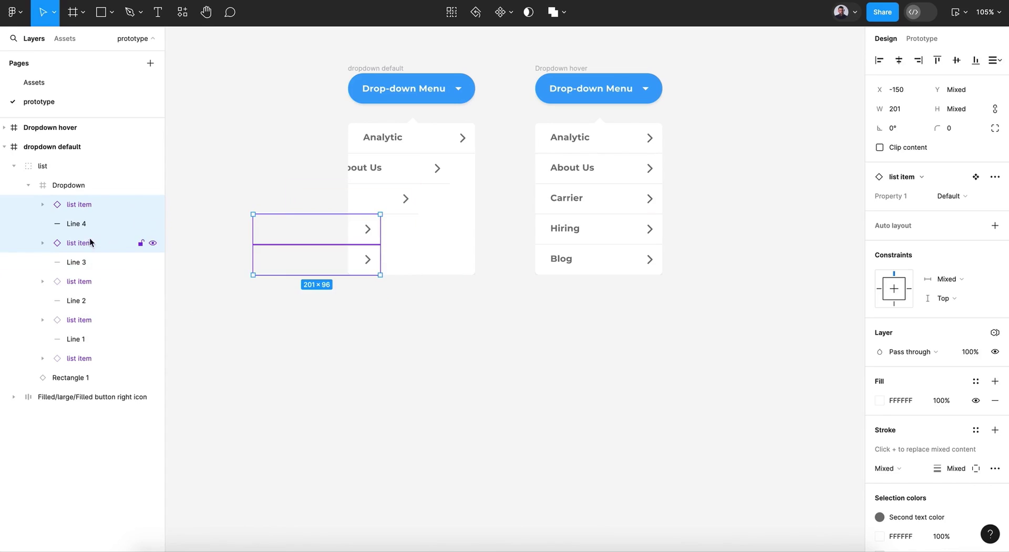
Step: Offset only the Blog item further left to X -190 to complete the staircase arrangement
{"action": "left_click", "coordinate": [85, 242], "text": "shift"}
{"action": "left_click", "coordinate": [104, 231], "text": "shift"}
{"action": "key", "text": "shift+Left"}
{"action": "key", "text": "shift+Left"}
{"action": "key", "text": "shift+Left"}
{"action": "key", "text": "shift+Left"}
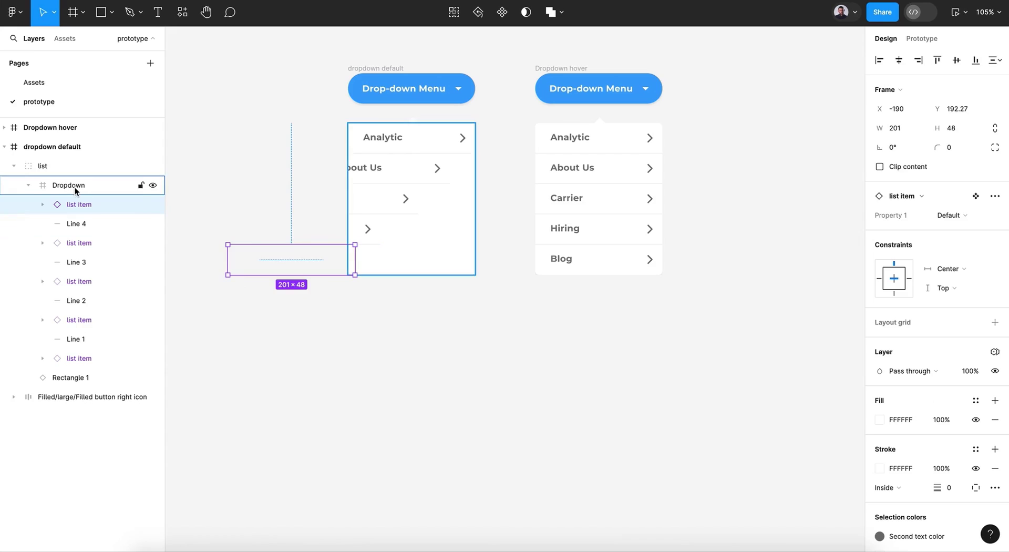
Step: Shift all five default list items and their divider lines left together until they leave the visible area of the Dropdown container
{"action": "left_click", "coordinate": [97, 358], "text": "shift"}
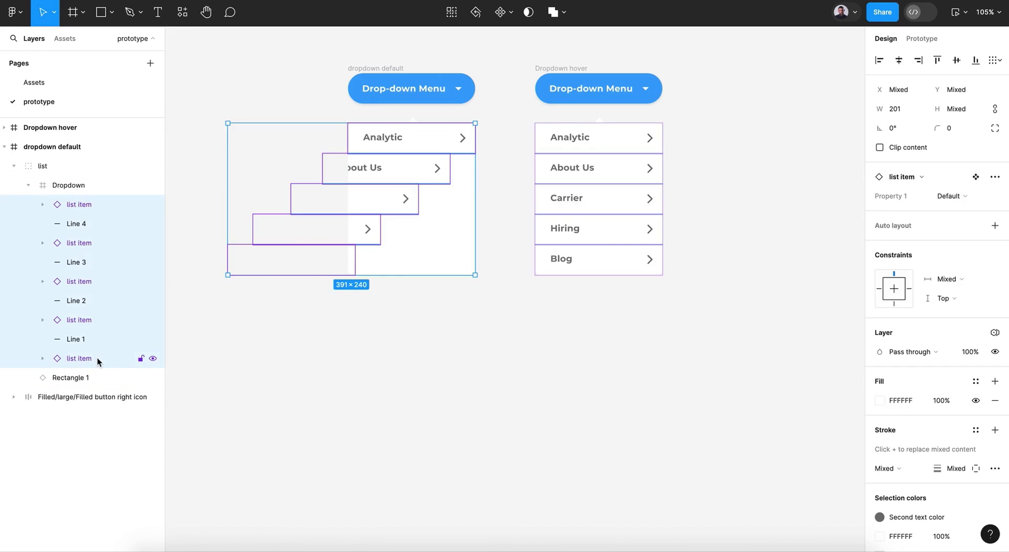
{"action": "key", "text": "shift+Left"}
{"action": "key", "text": "shift+Left"}
{"action": "key", "text": "shift+Left"}
{"action": "key", "text": "shift+Left"}
{"action": "key", "text": "shift+Left"}
{"action": "key", "text": "shift+Left"}
{"action": "key", "text": "shift+Left"}
{"action": "key", "text": "shift+Left"}
{"action": "key", "text": "shift+Left"}
{"action": "key", "text": "shift+Left"}
{"action": "key", "text": "shift+Left"}
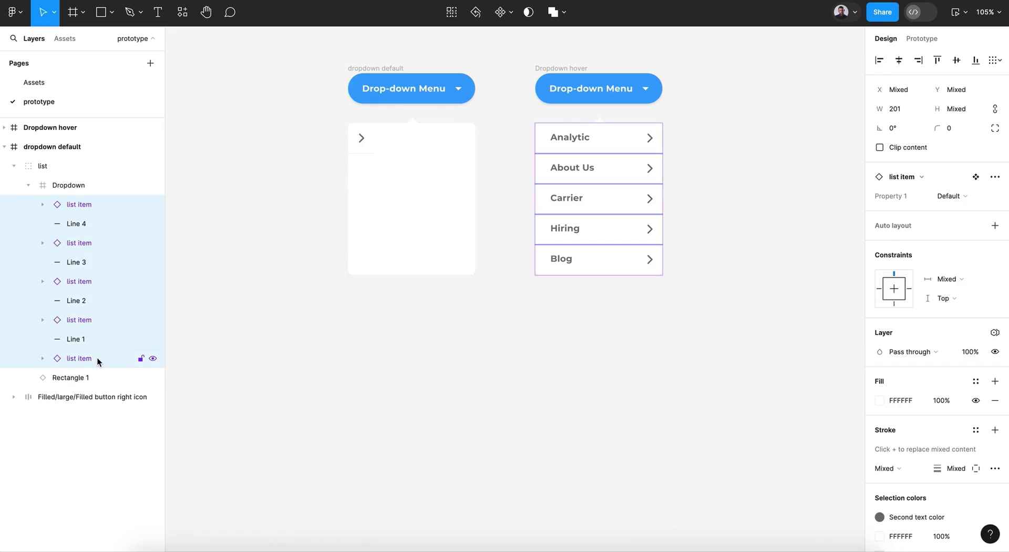
Step: Shorten the default frame's Dropdown container to a height of 27
{"action": "key", "text": "Escape"}
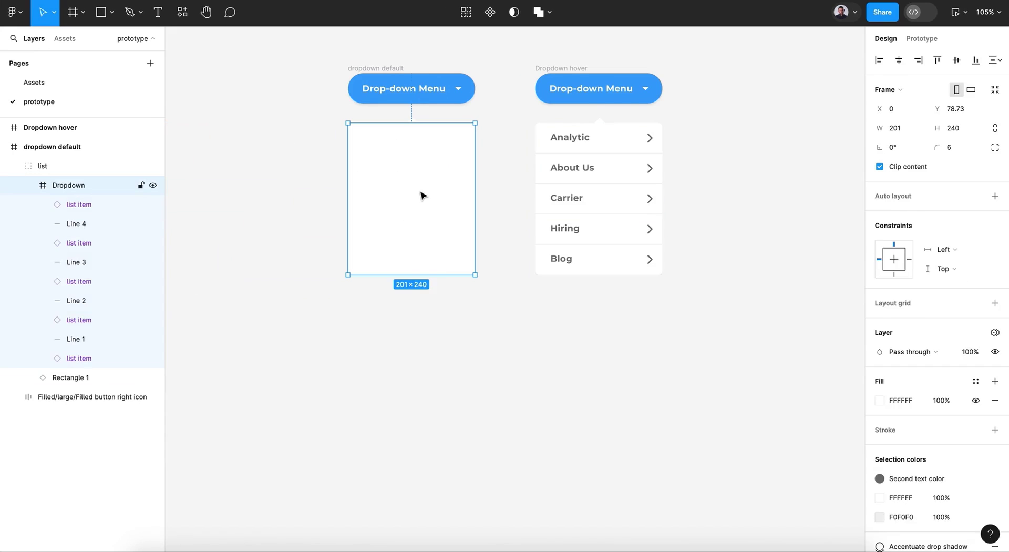
{"action": "left_click_drag", "start_coordinate": [444, 274], "coordinate": [442, 141]}
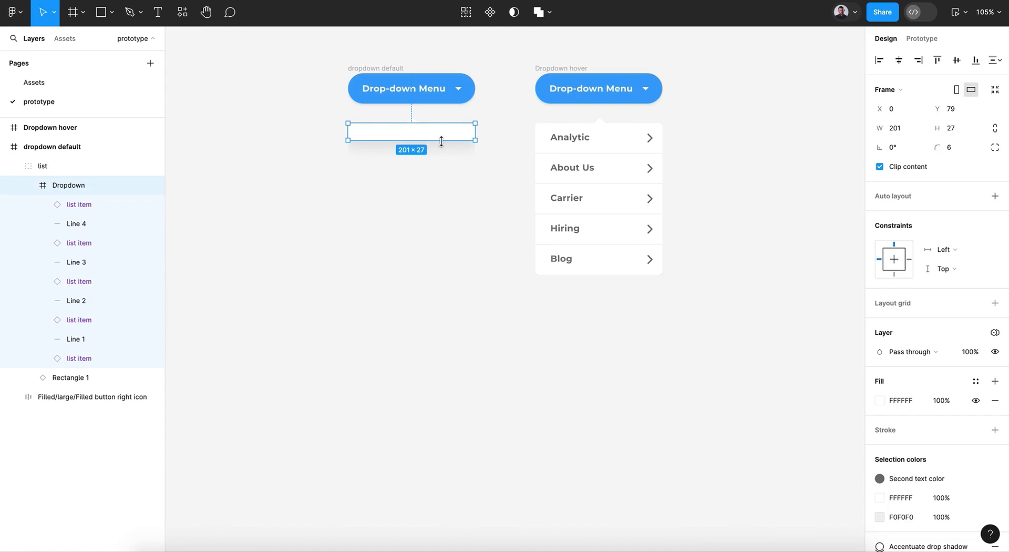
Step: Move the list groups of both the default and hover frames up to Y 60, closer to their buttons
{"action": "left_click", "coordinate": [37, 166]}
{"action": "left_click", "coordinate": [623, 136], "text": "shift"}
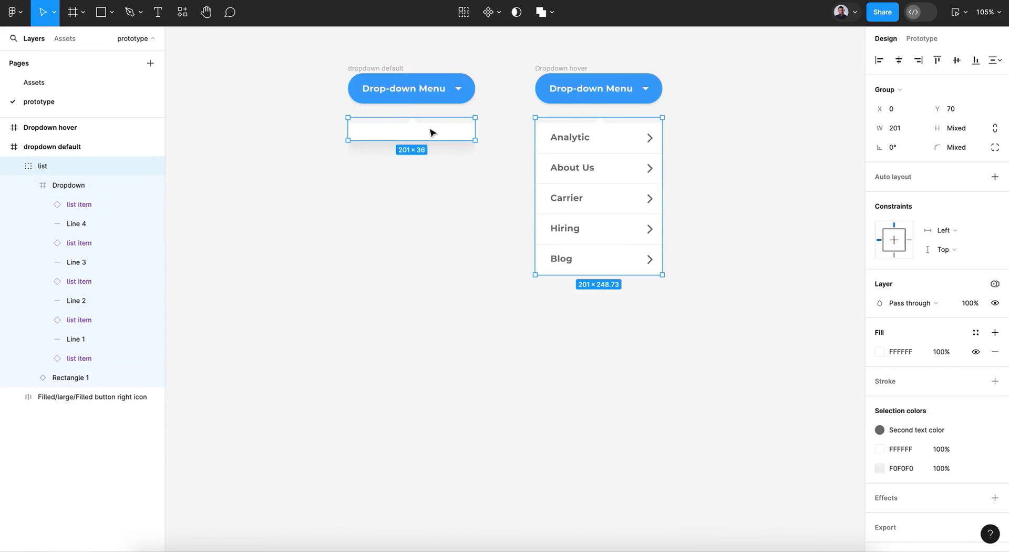
{"action": "key", "text": "shift+Up"}
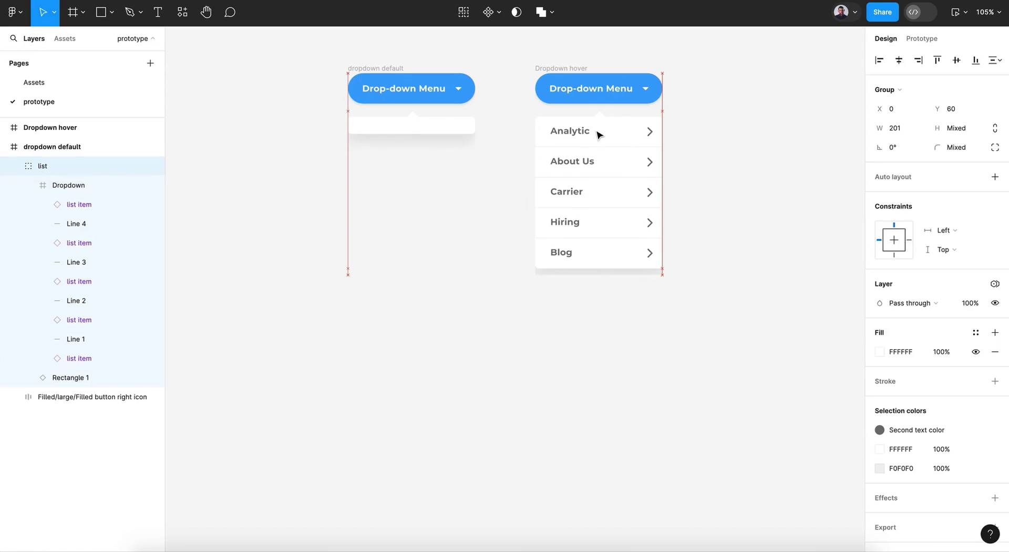
{"action": "key", "text": "shift+Up"}
{"action": "key", "text": "shift+Down"}
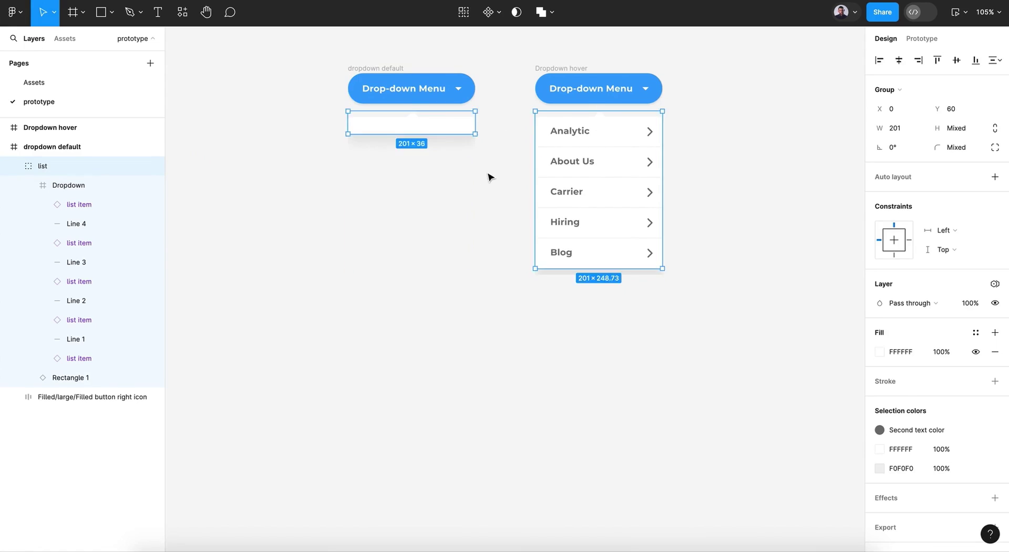
{"action": "left_click", "coordinate": [488, 175]}
Step: Set the layer opacity of the default frame's list group to 0%
{"action": "left_click", "coordinate": [435, 135]}
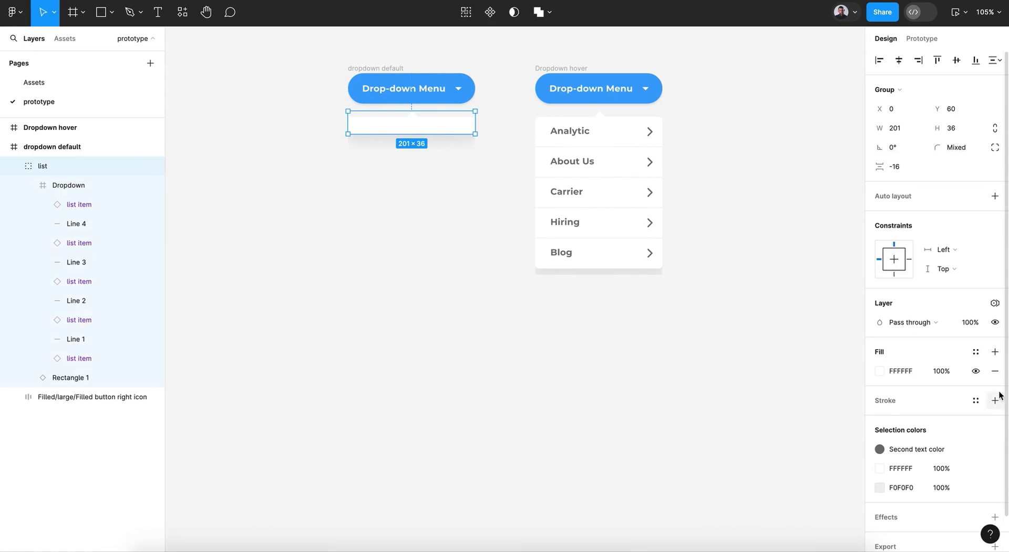
{"action": "left_click_drag", "start_coordinate": [970, 322], "coordinate": [934, 326]}
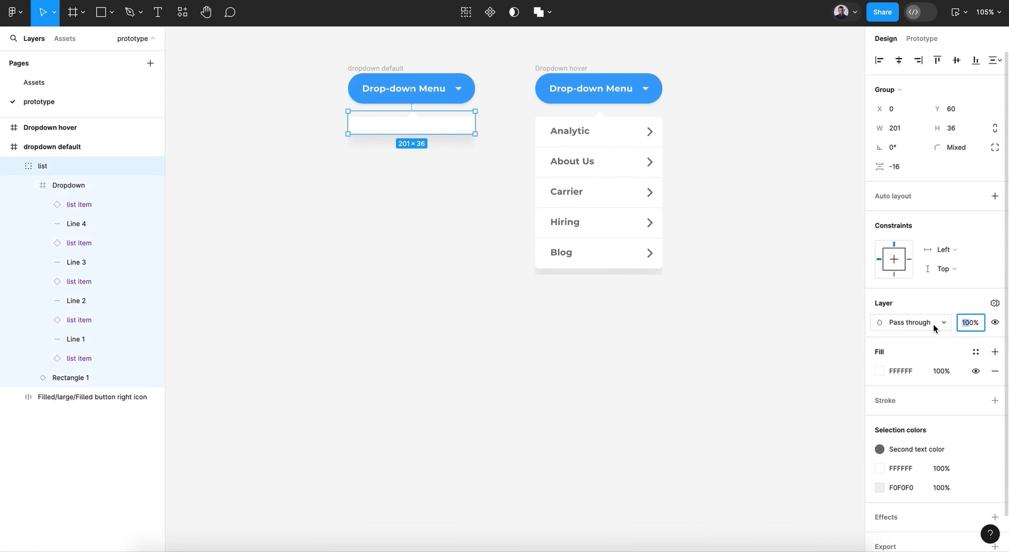
{"action": "type", "text": "0"}
{"action": "key", "text": "Return"}
{"action": "left_click", "coordinate": [477, 338]}
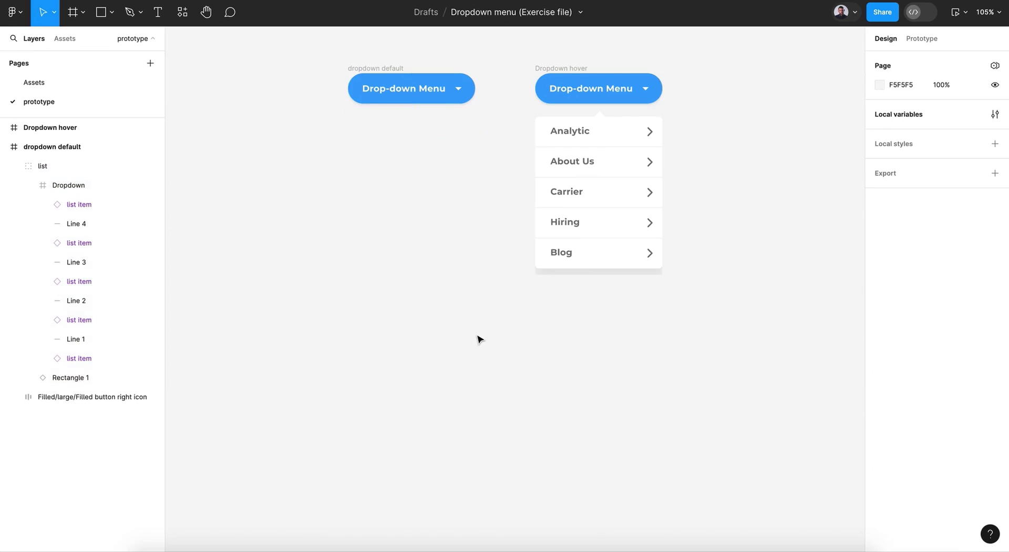
Step: Link the default frame's button to the Dropdown hover frame with a Mouse enter trigger
{"action": "scroll", "coordinate": [478, 337], "scroll_direction": "right", "scroll_amount": 2}
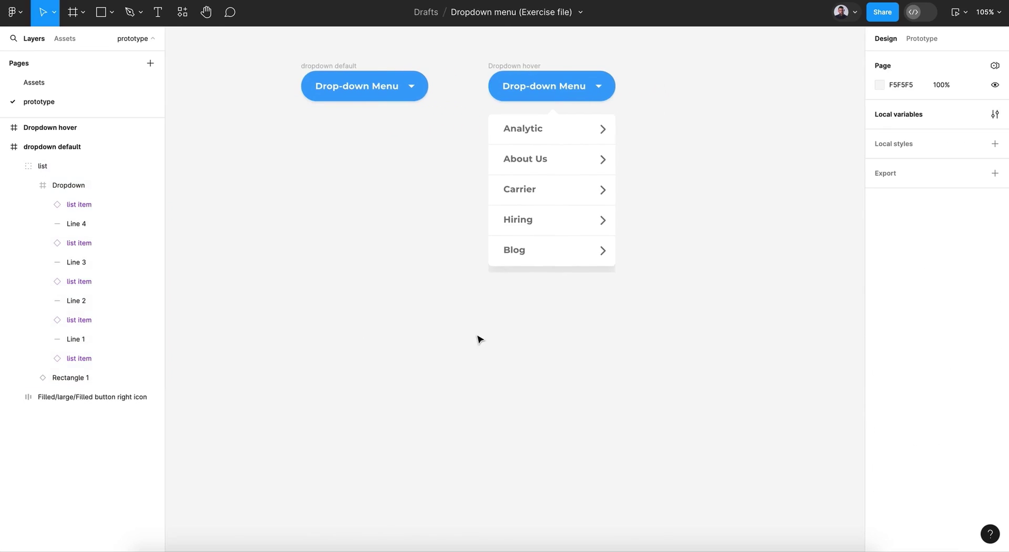
{"action": "left_click", "coordinate": [374, 95]}
{"action": "left_click", "coordinate": [923, 39]}
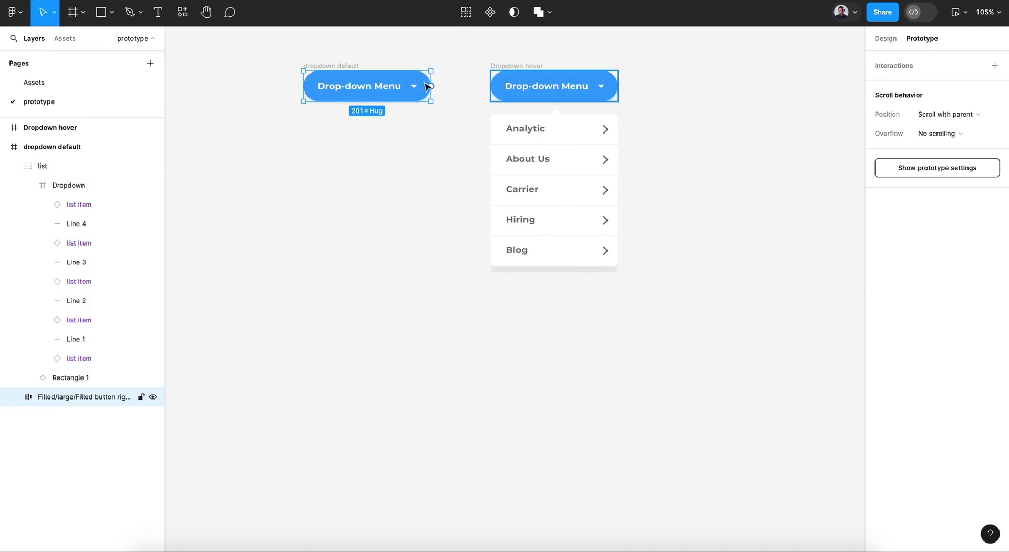
{"action": "left_click_drag", "start_coordinate": [430, 85], "coordinate": [515, 115]}
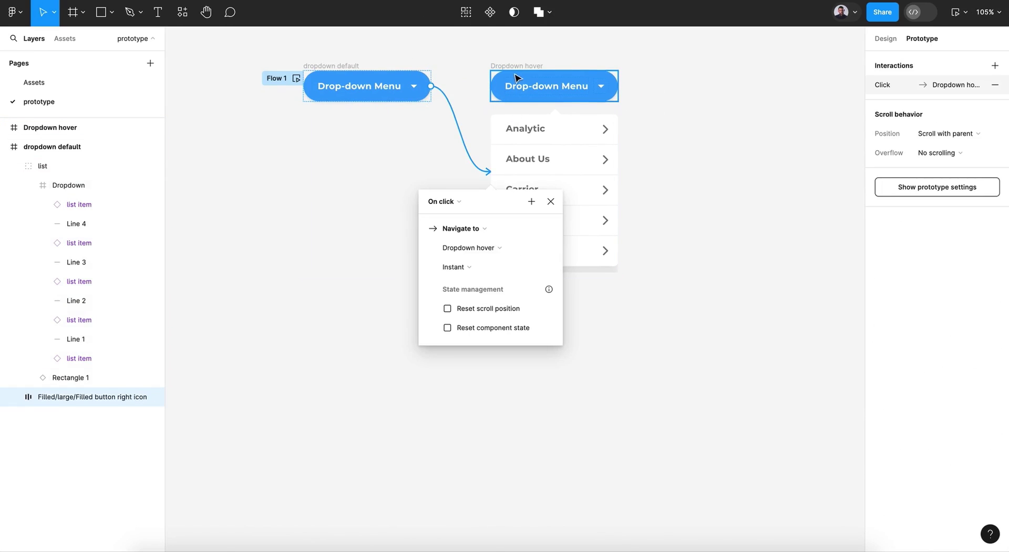
{"action": "left_click", "coordinate": [462, 202]}
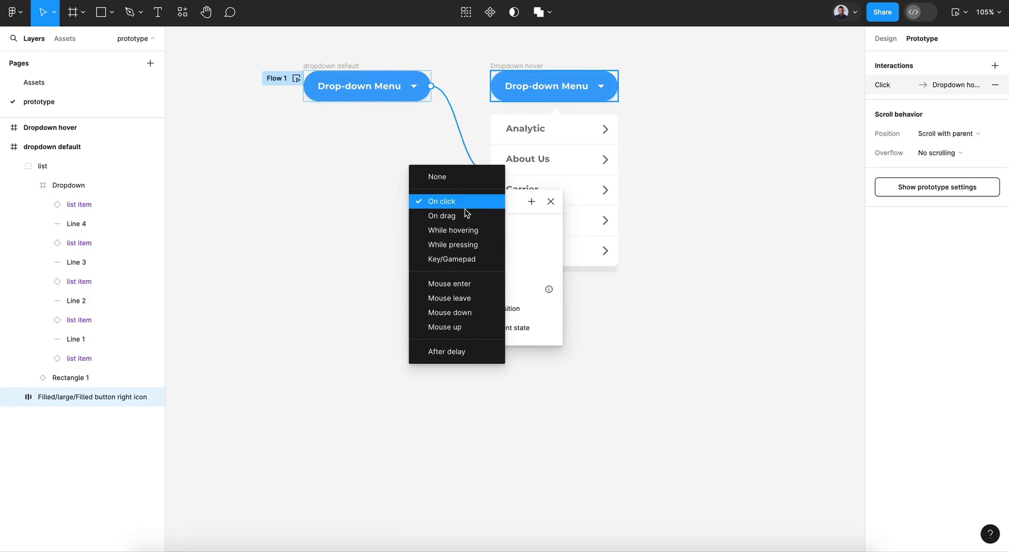
{"action": "left_click", "coordinate": [477, 285]}
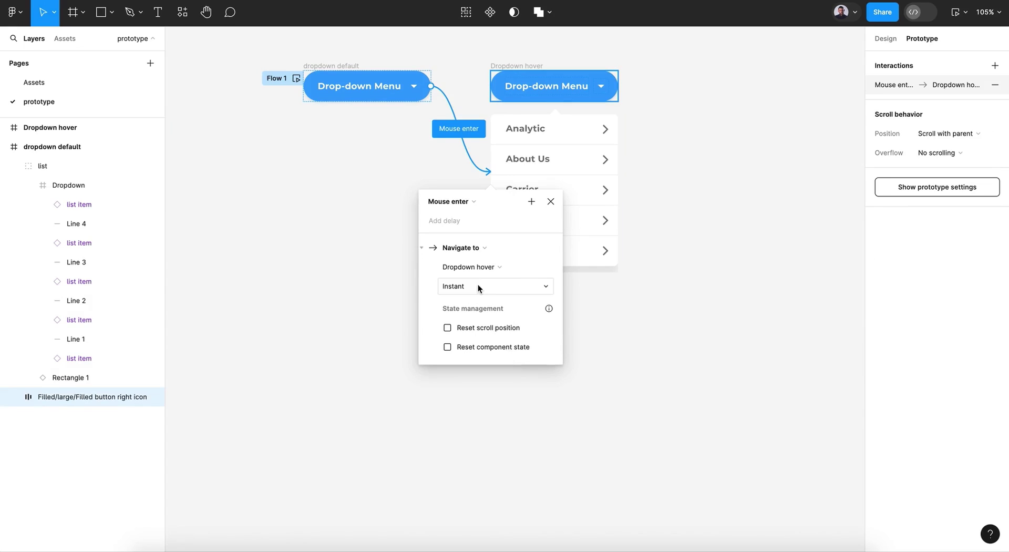
Step: Set the interaction's animation to Smart animate with Gentle easing and close its settings
{"action": "left_click", "coordinate": [481, 286]}
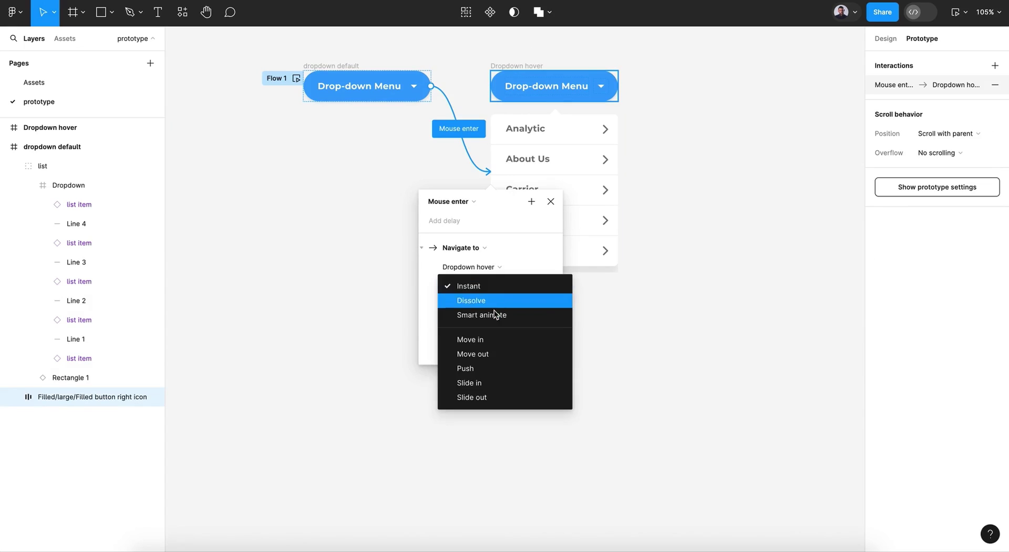
{"action": "left_click", "coordinate": [494, 313]}
{"action": "left_click", "coordinate": [490, 309]}
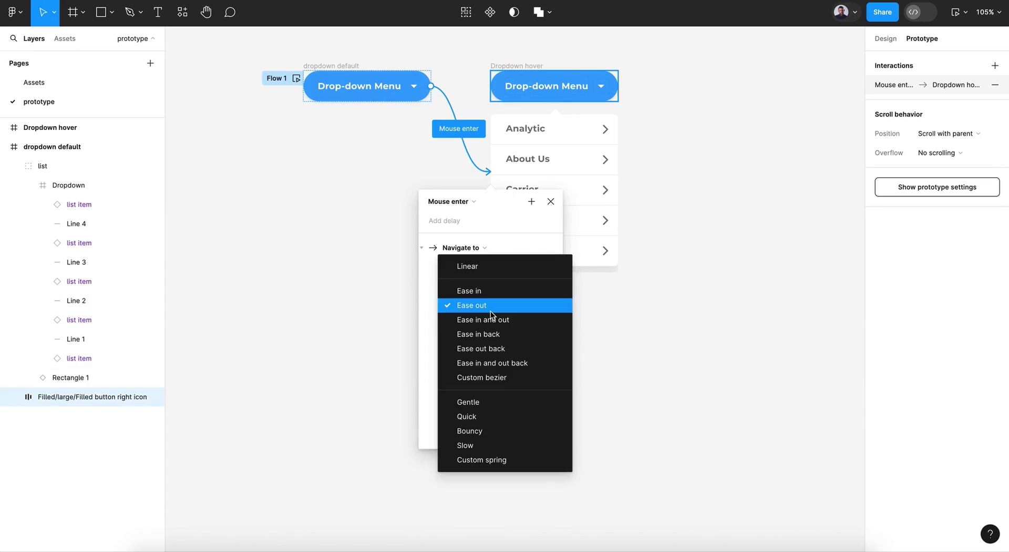
{"action": "left_click", "coordinate": [502, 403]}
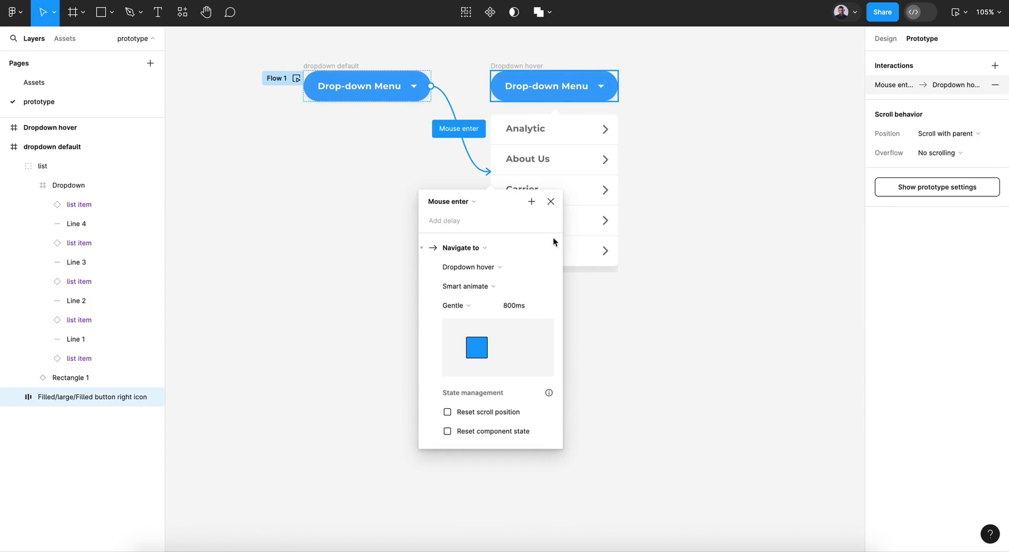
{"action": "left_click", "coordinate": [551, 202]}
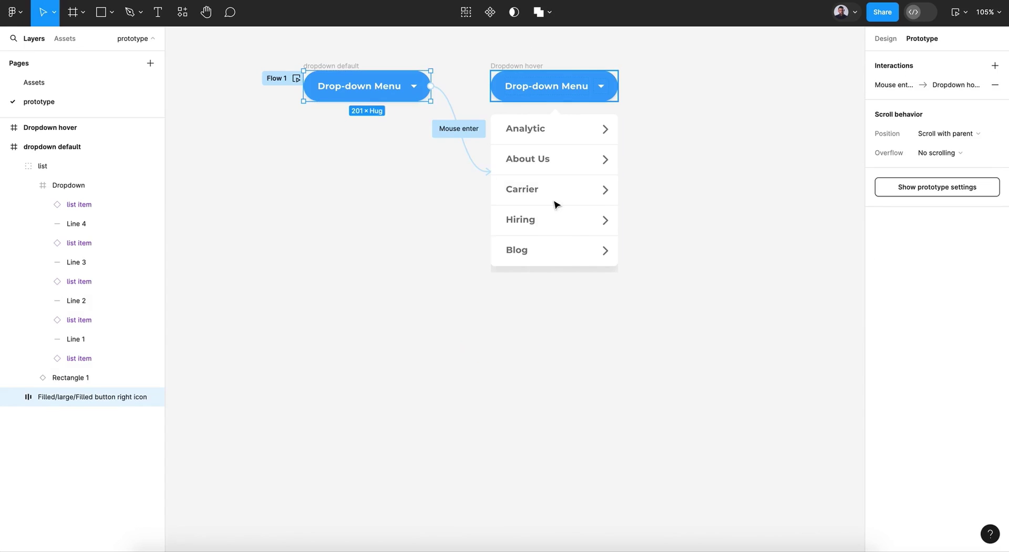
Step: Preview the prototype, open the dropdown by pointing at its button, and widen the preview window
{"action": "left_click", "coordinate": [627, 356]}
{"action": "left_click", "coordinate": [956, 12]}
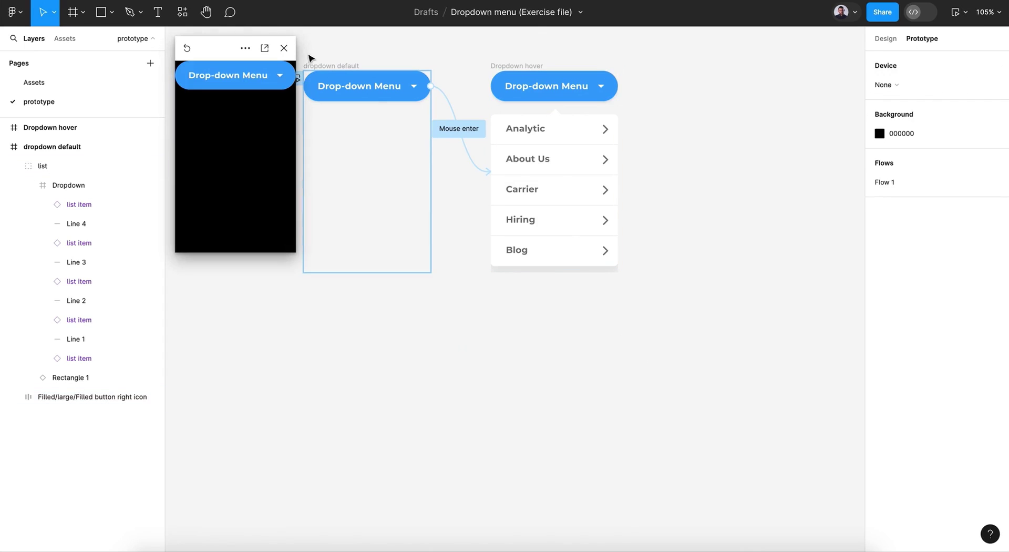
{"action": "mouse_move", "coordinate": [266, 156]}
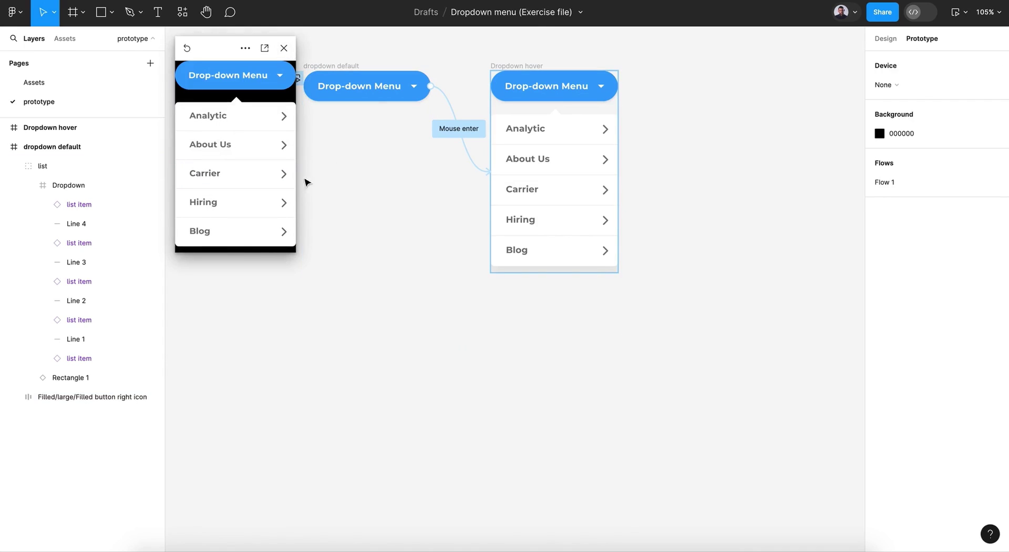
{"action": "left_click_drag", "start_coordinate": [296, 253], "coordinate": [372, 171]}
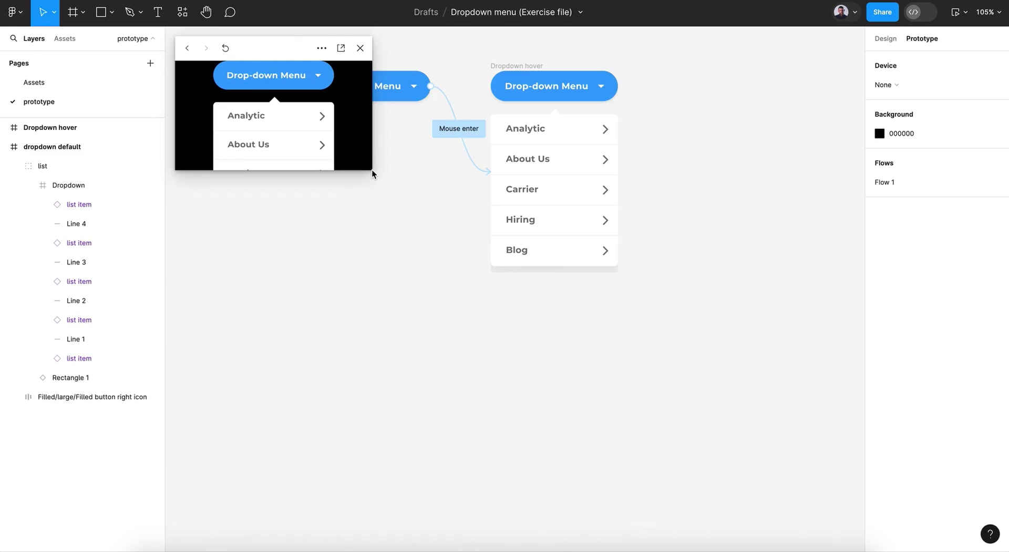
Step: Enlarge the prototype preview to show the whole list, replay the dropdown's hover animation, and close the preview
{"action": "left_click_drag", "start_coordinate": [369, 169], "coordinate": [441, 290]}
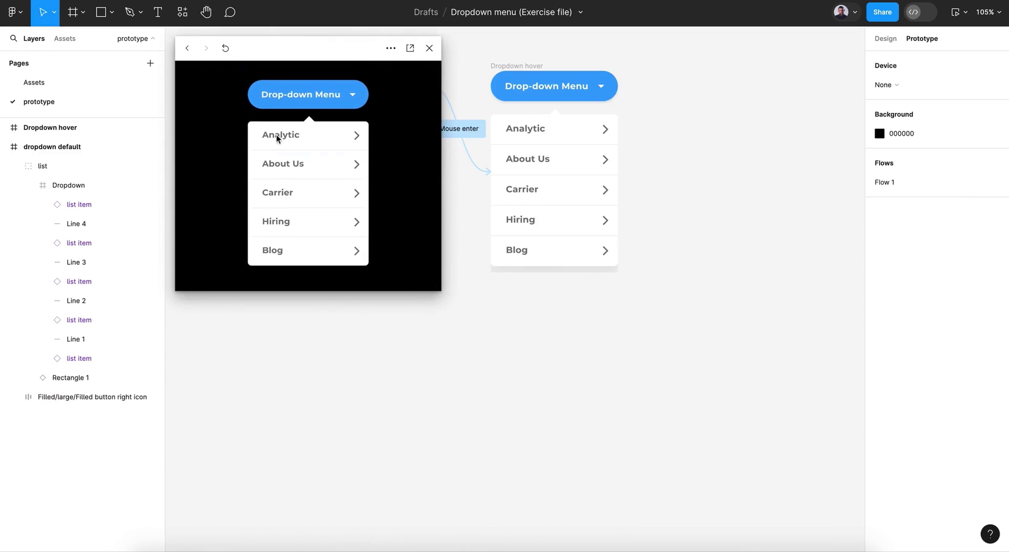
{"action": "left_click", "coordinate": [186, 49]}
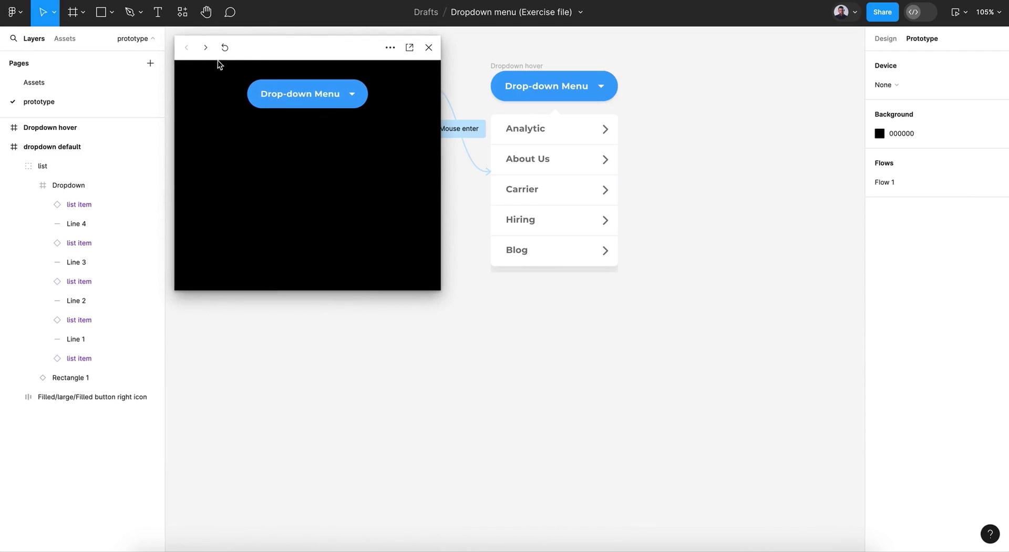
{"action": "mouse_move", "coordinate": [296, 85]}
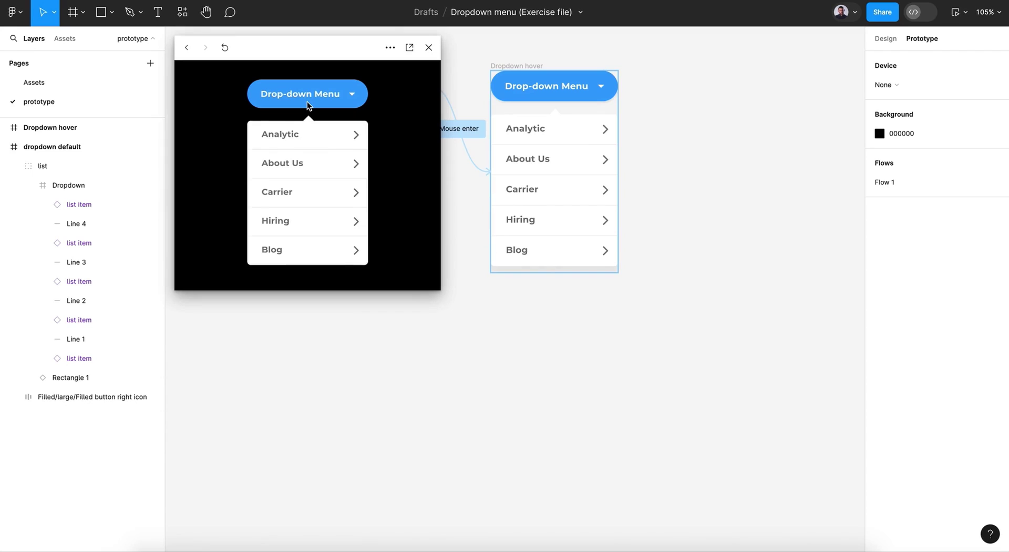
{"action": "left_click", "coordinate": [224, 48]}
{"action": "left_click", "coordinate": [429, 48]}
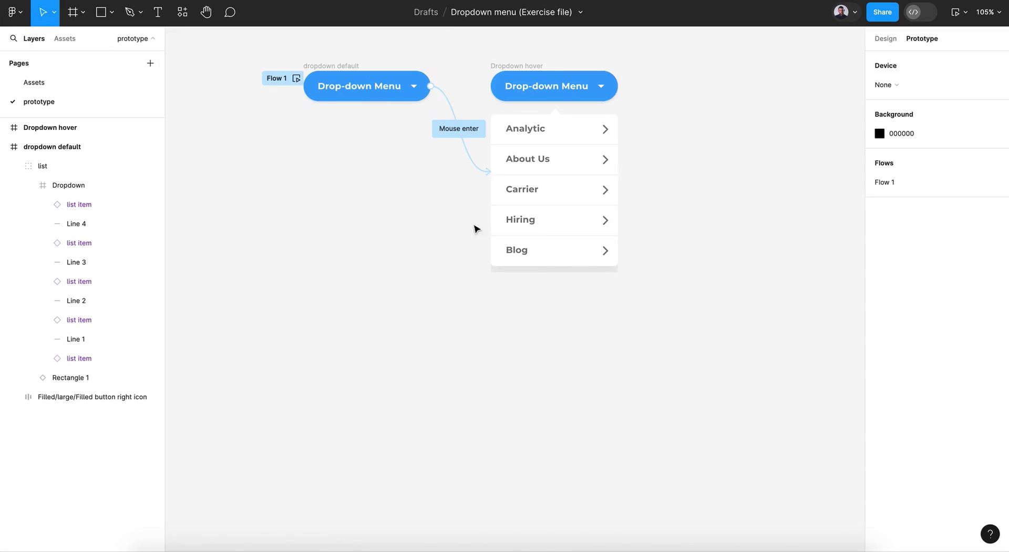
Step: Link the Dropdown hover frame back to the dropdown default frame with a Mouse leave trigger, keeping Smart animate, Gentle, 800ms
{"action": "left_click", "coordinate": [507, 67]}
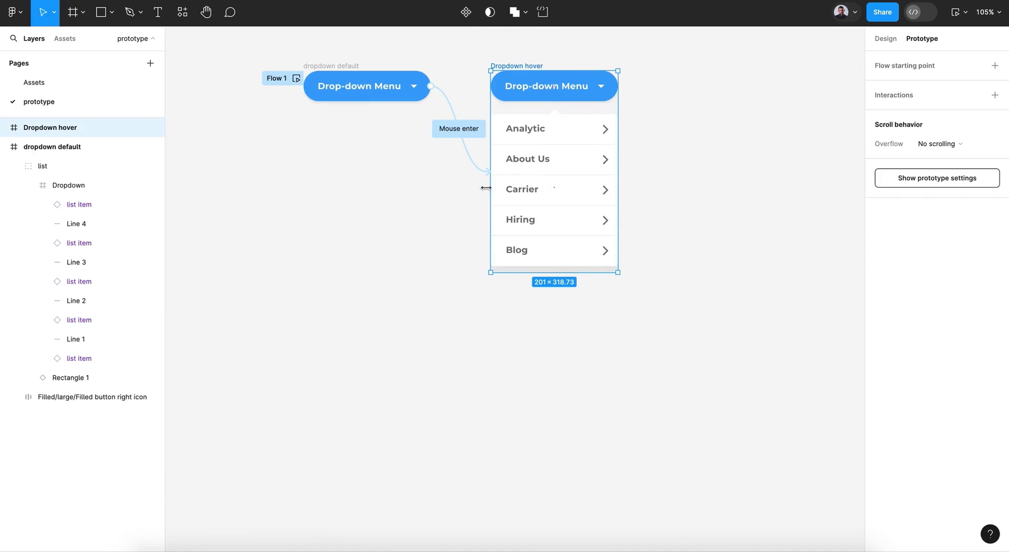
{"action": "left_click_drag", "start_coordinate": [491, 181], "coordinate": [343, 113]}
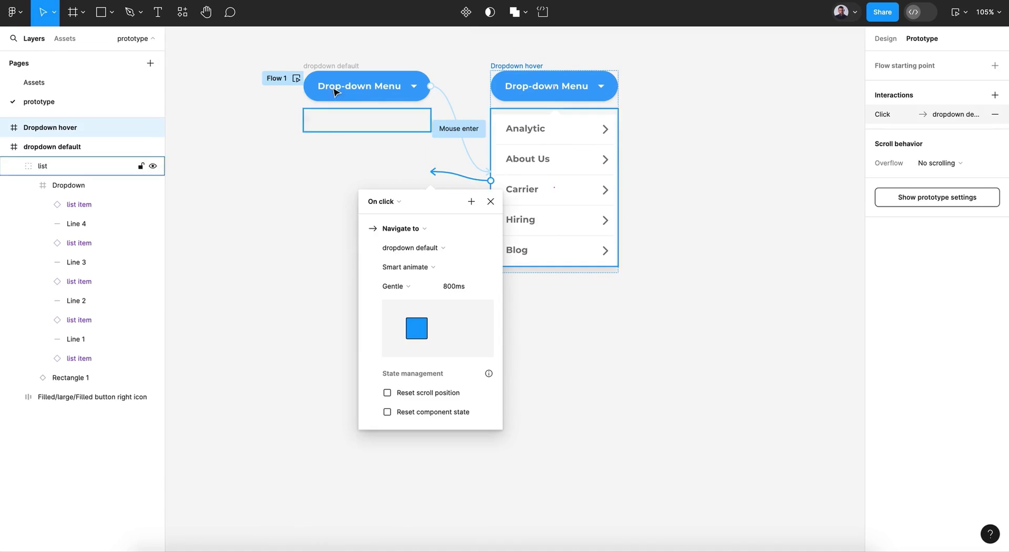
{"action": "left_click", "coordinate": [399, 202]}
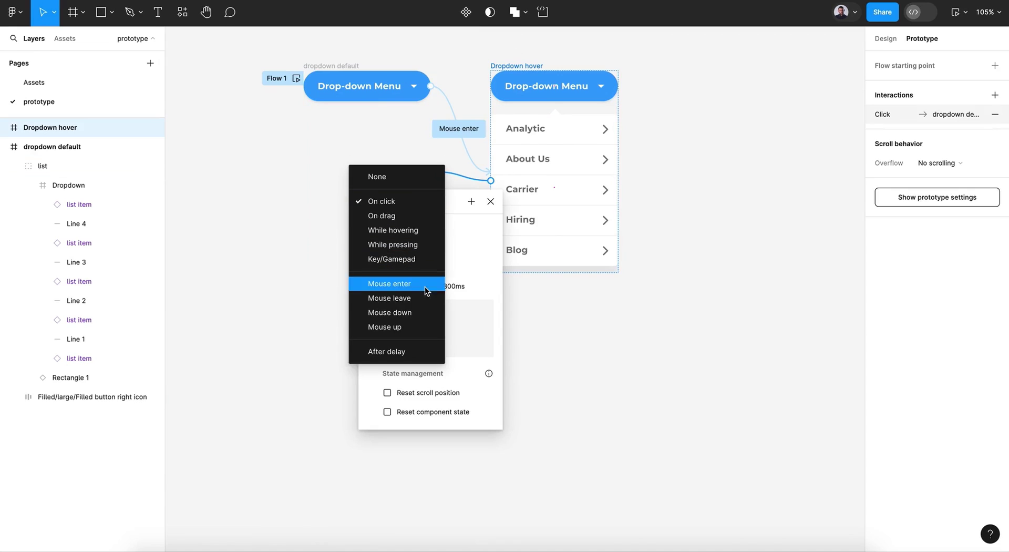
{"action": "left_click", "coordinate": [399, 300]}
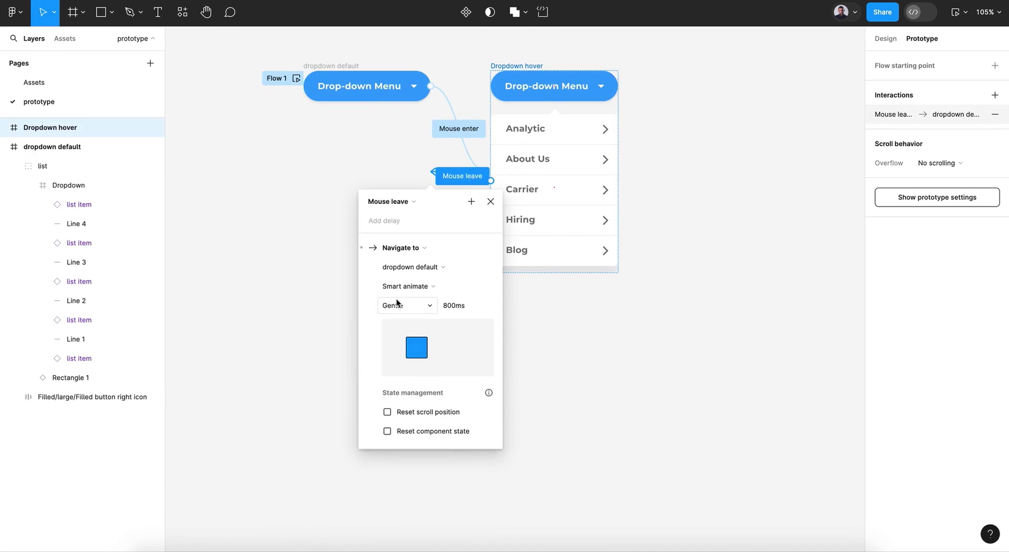
{"action": "left_click", "coordinate": [490, 202]}
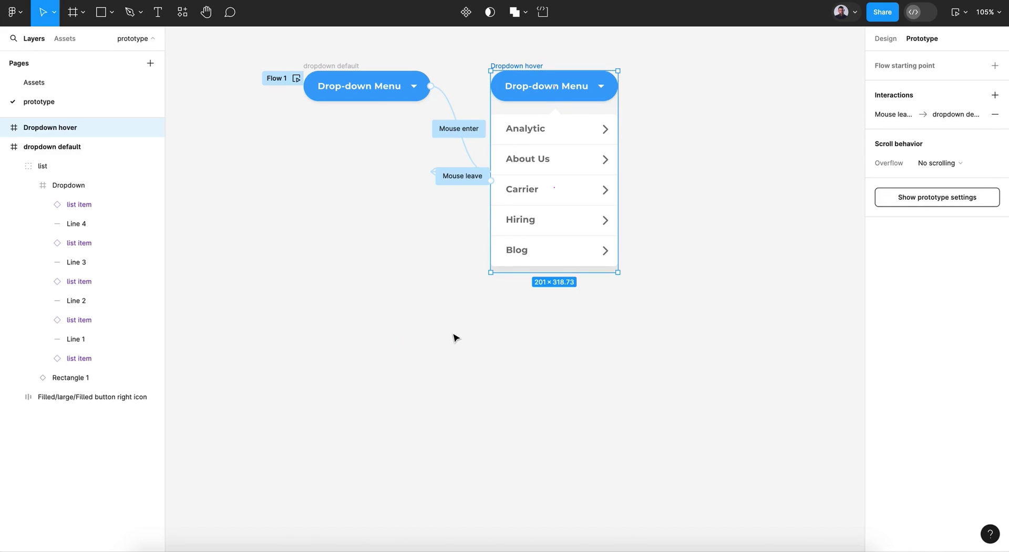
{"action": "left_click", "coordinate": [464, 306]}
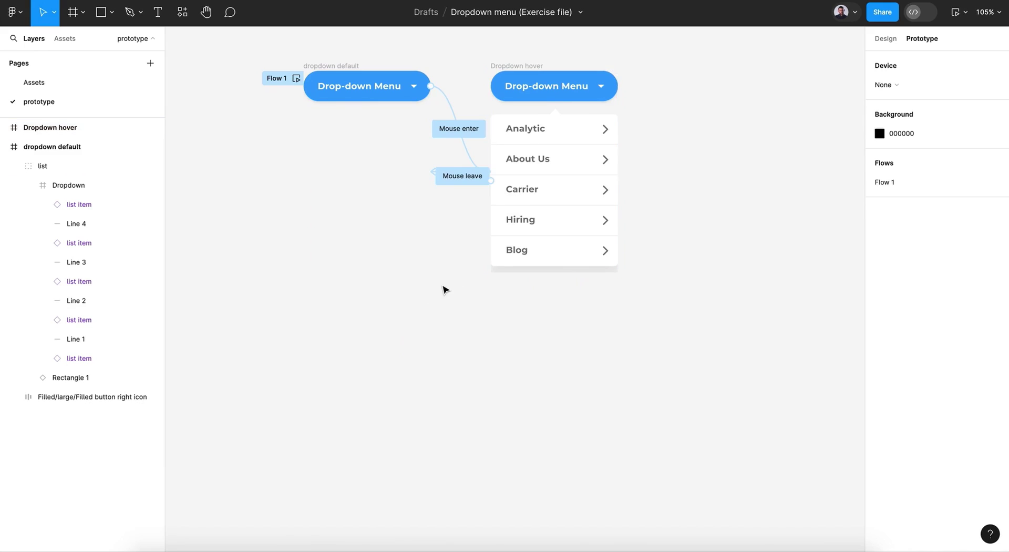
Step: Preview Flow 1 to test the dropdown opening and closing on mouse enter and leave, and close the preview
{"action": "left_click", "coordinate": [296, 78]}
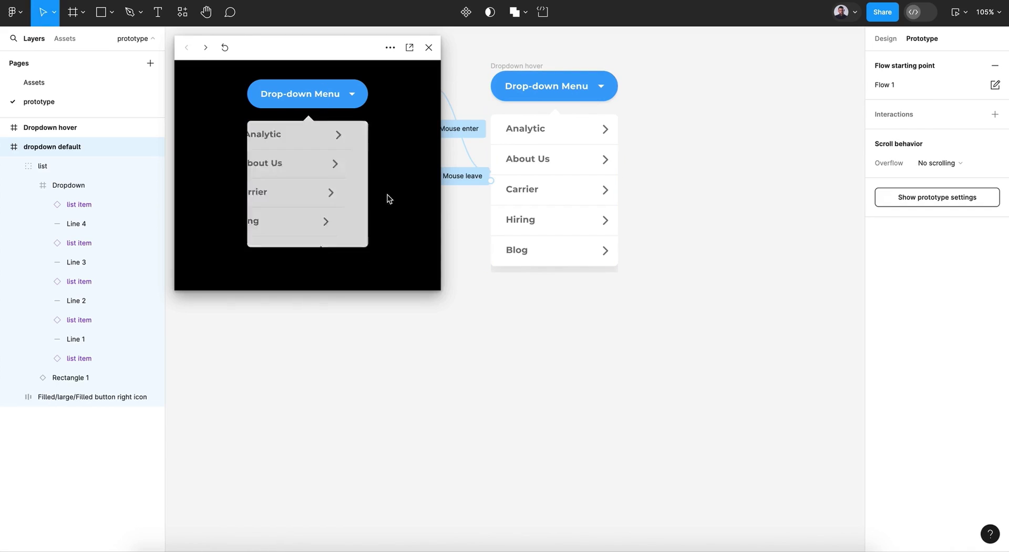
{"action": "left_click", "coordinate": [430, 48]}
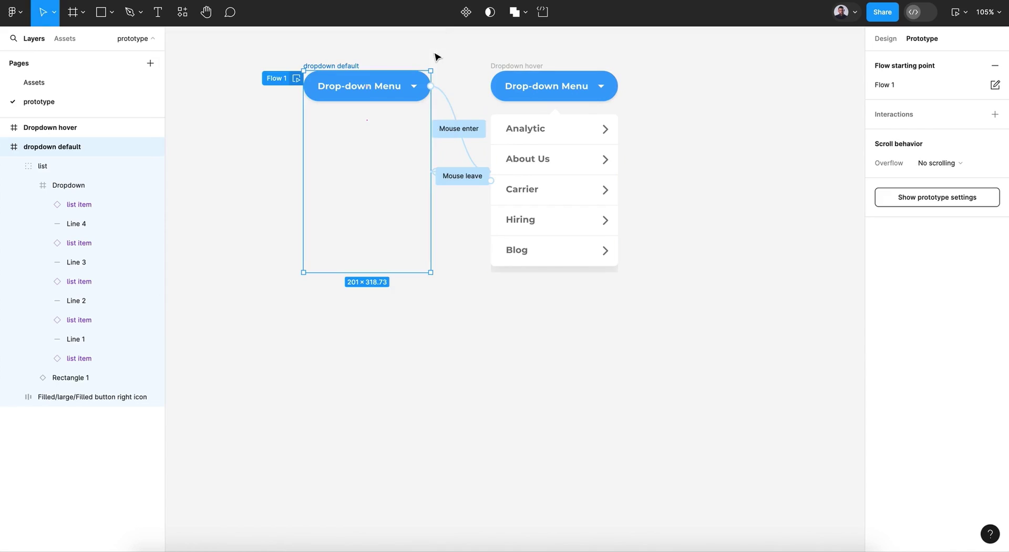
{"action": "left_click", "coordinate": [464, 300]}
Step: Inspect the Dropdown list and its Analytic, About Us and Carrier items in the Dropdown hover frame's design properties
{"action": "scroll", "coordinate": [466, 300], "scroll_direction": "right", "scroll_amount": 4}
{"action": "scroll", "coordinate": [466, 299], "scroll_direction": "up", "scroll_amount": 1}
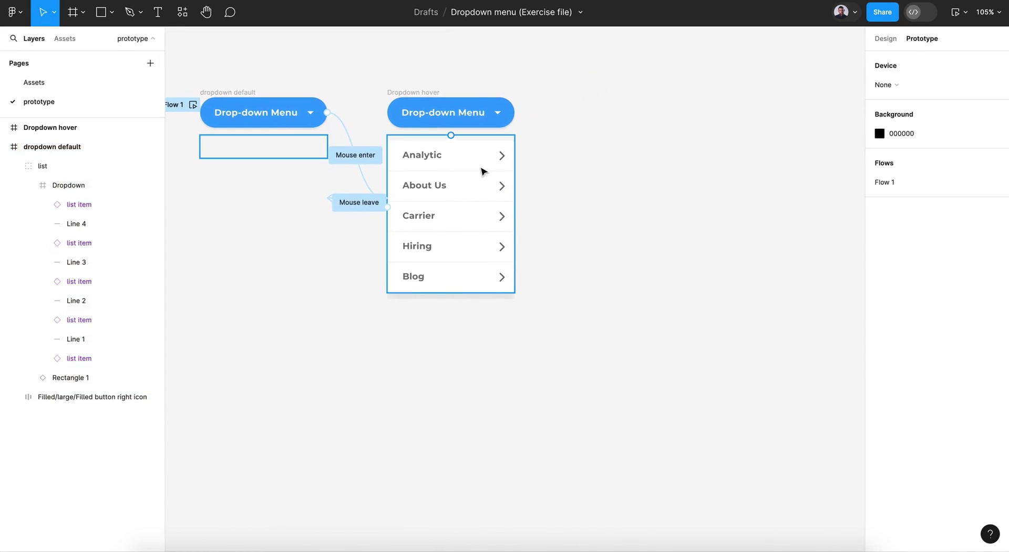
{"action": "left_click", "coordinate": [482, 171]}
{"action": "left_click", "coordinate": [886, 42]}
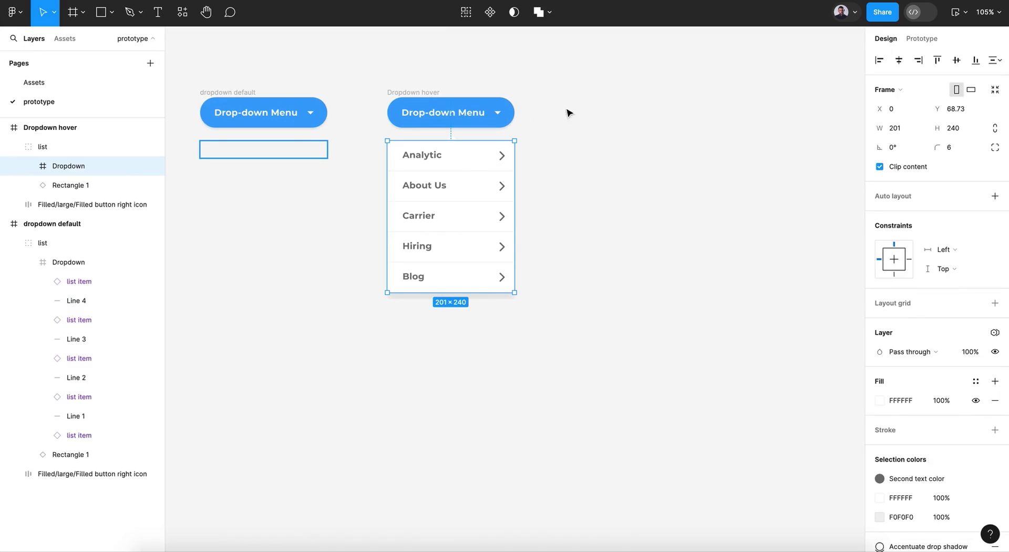
{"action": "left_click", "coordinate": [474, 162]}
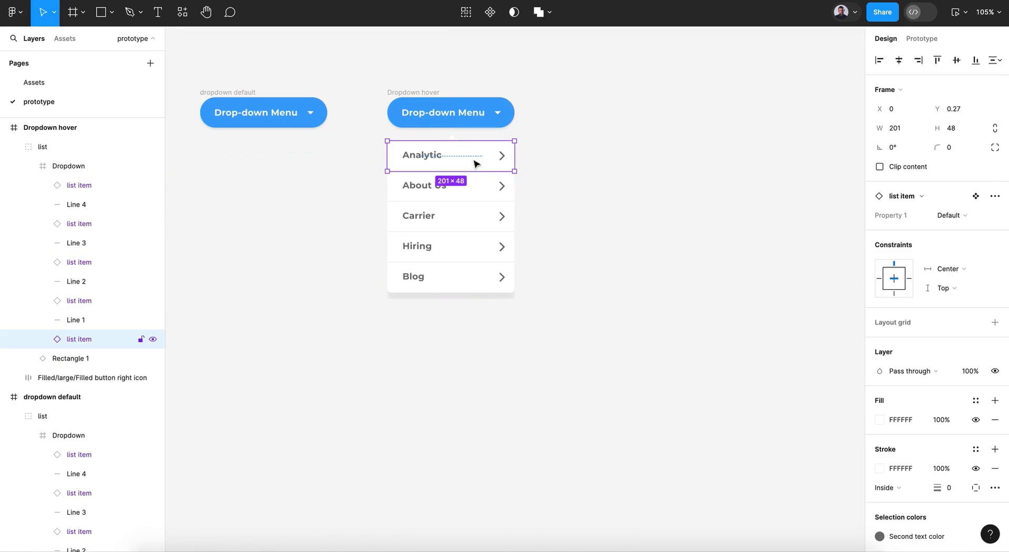
{"action": "left_click", "coordinate": [481, 191]}
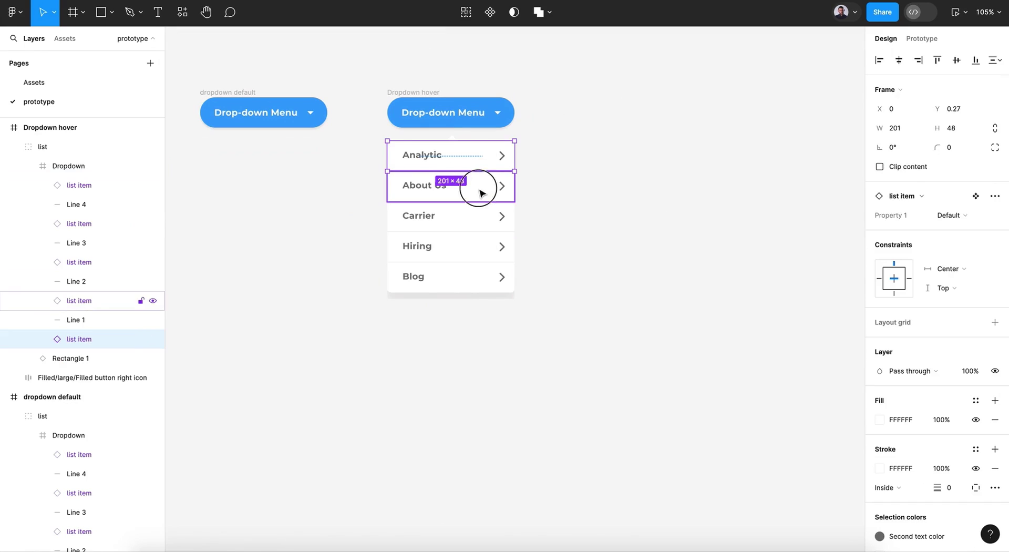
{"action": "left_click", "coordinate": [480, 214]}
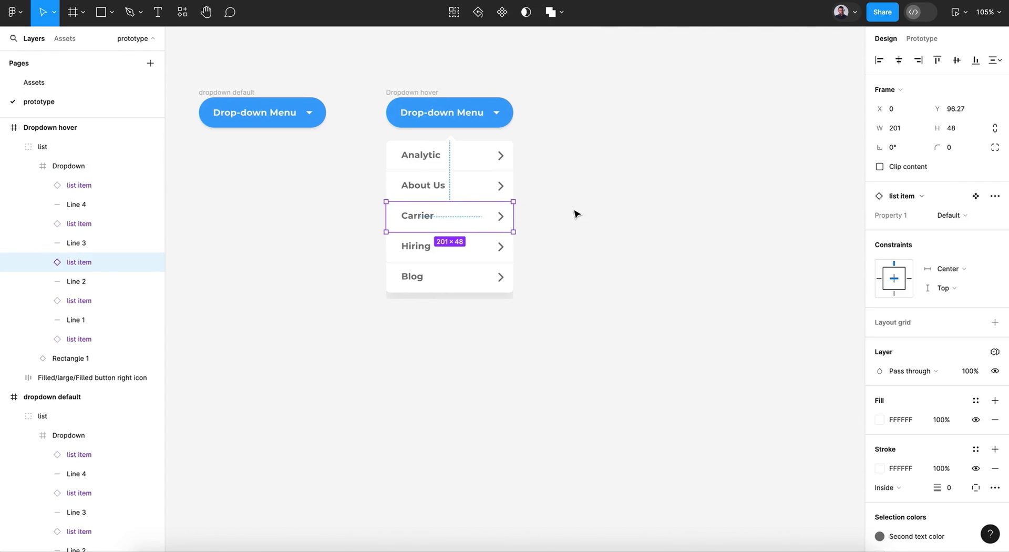
{"action": "scroll", "coordinate": [576, 214], "scroll_direction": "right", "scroll_amount": 3}
{"action": "scroll", "coordinate": [577, 214], "scroll_direction": "down", "scroll_amount": 1}
{"action": "left_click", "coordinate": [81, 166]}
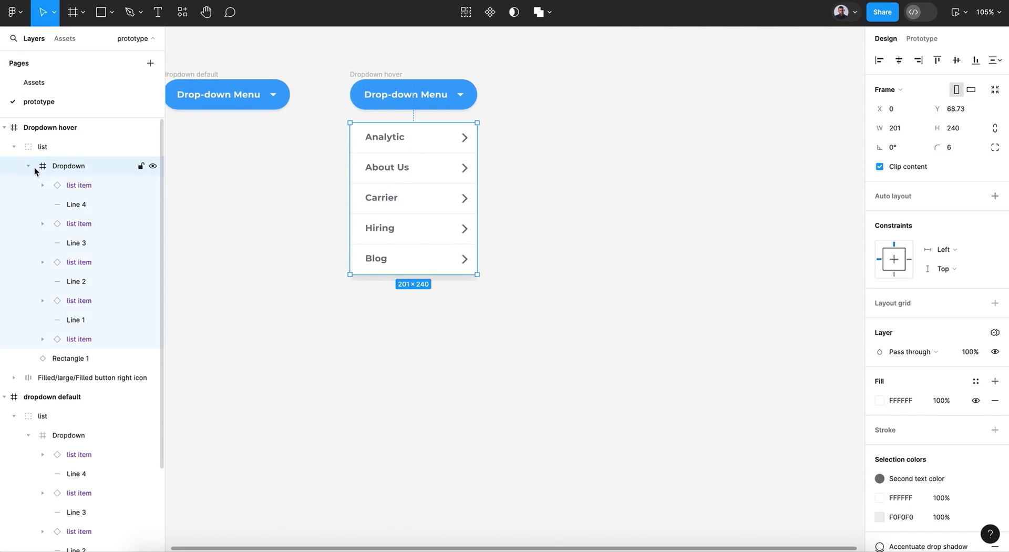
Step: Copy the mega list and mega cards list frames from the Assets page
{"action": "left_click", "coordinate": [32, 83]}
{"action": "scroll", "coordinate": [525, 244], "scroll_direction": "right", "scroll_amount": 2}
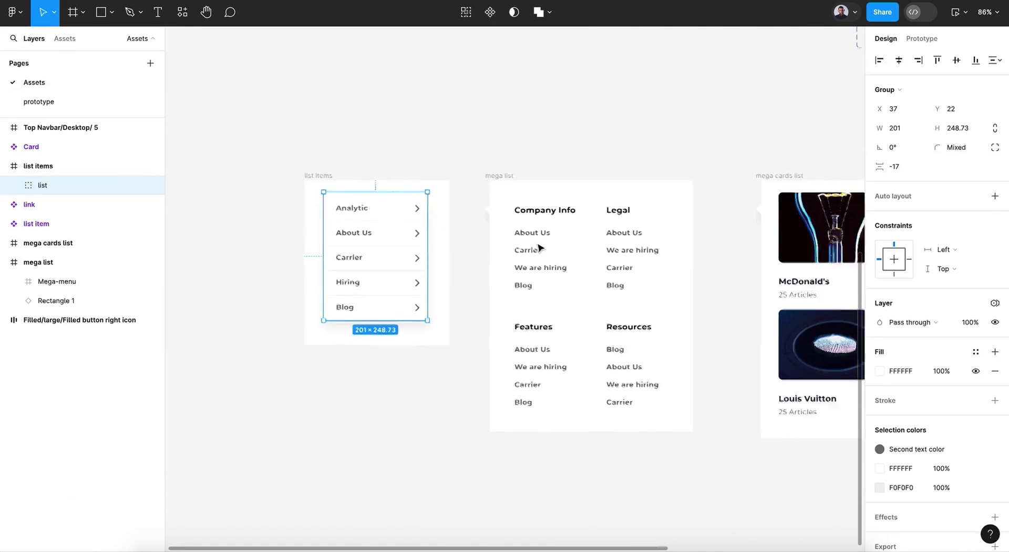
{"action": "scroll", "coordinate": [540, 247], "scroll_direction": "right", "scroll_amount": 3}
{"action": "scroll", "coordinate": [540, 247], "scroll_direction": "down", "scroll_amount": 1}
{"action": "scroll", "coordinate": [539, 247], "scroll_direction": "right", "scroll_amount": 3}
{"action": "scroll", "coordinate": [540, 247], "scroll_direction": "down", "scroll_amount": 1}
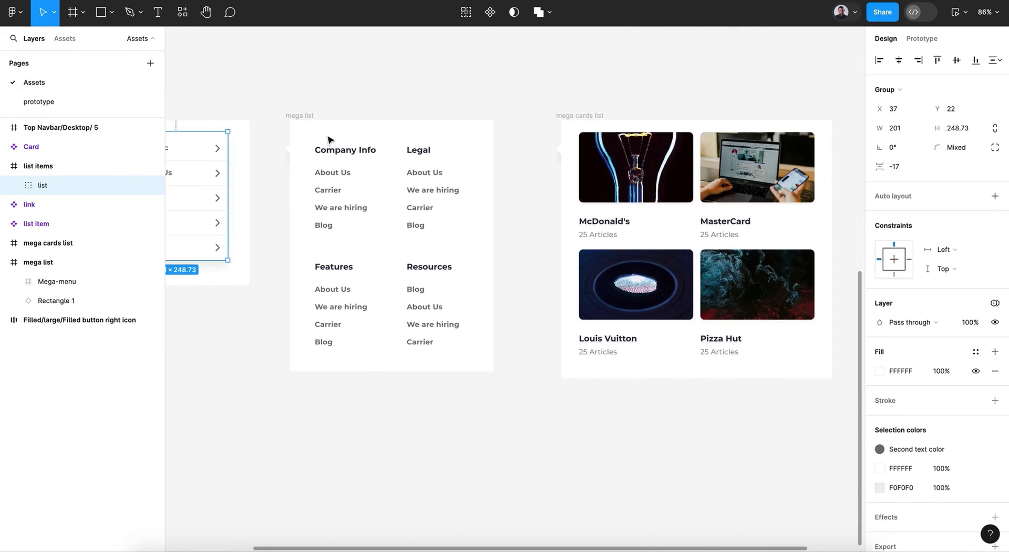
{"action": "left_click", "coordinate": [300, 117]}
{"action": "left_click", "coordinate": [599, 115], "text": "shift"}
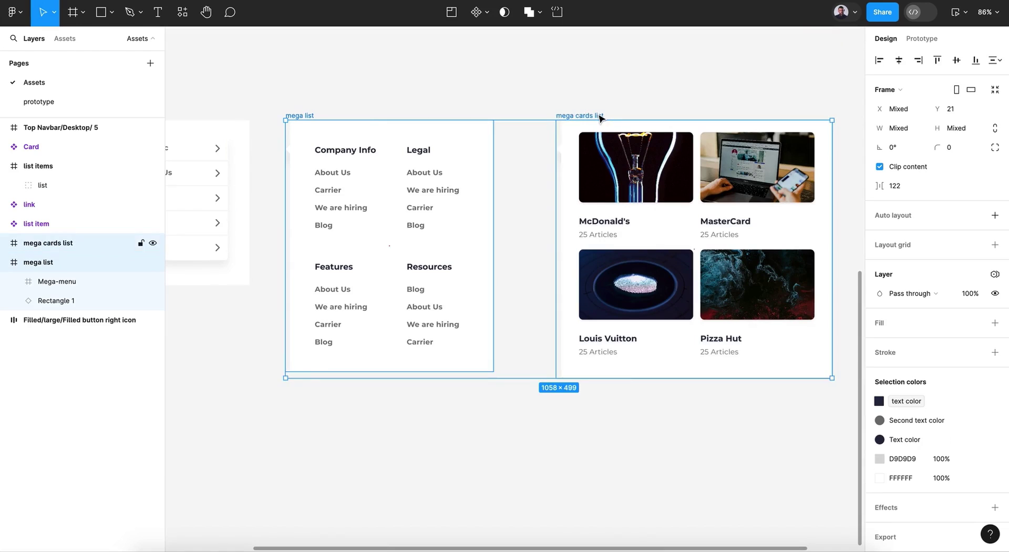
{"action": "scroll", "coordinate": [600, 115], "scroll_direction": "right", "scroll_amount": 4}
{"action": "scroll", "coordinate": [598, 113], "scroll_direction": "left", "scroll_amount": 2}
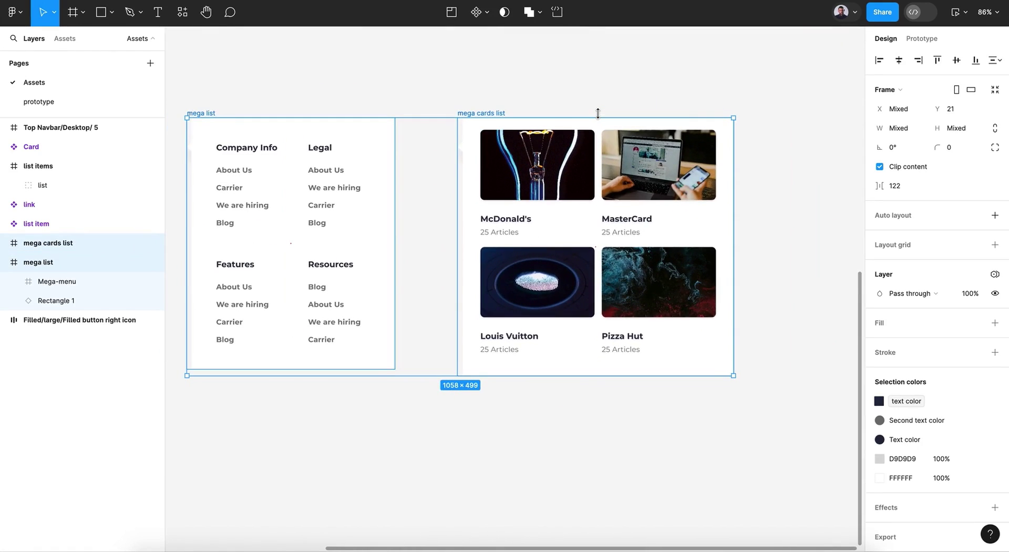
Step: Paste the mega list and mega cards list frames into empty space below the dropdown frames on the prototype page
{"action": "left_click", "coordinate": [110, 106]}
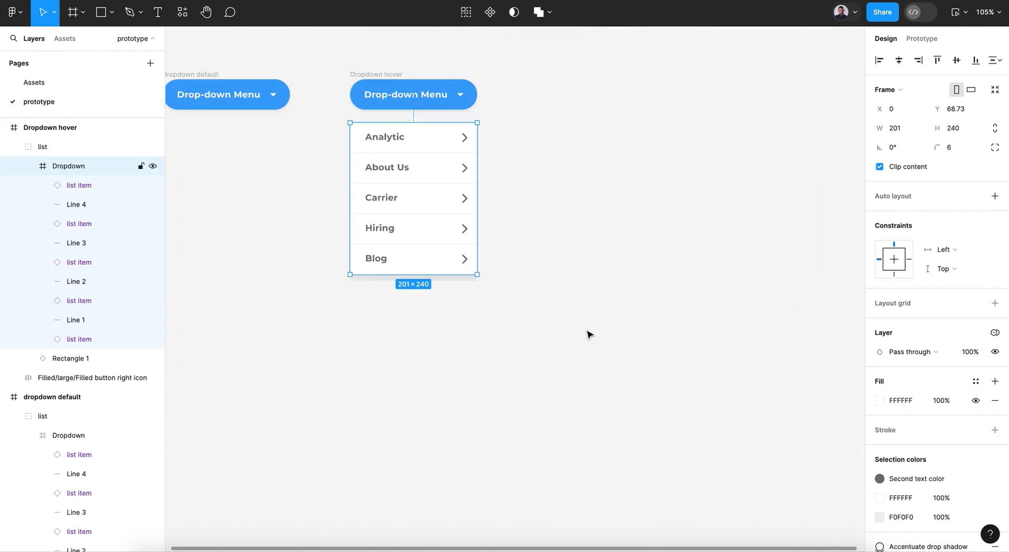
{"action": "scroll", "coordinate": [590, 334], "scroll_direction": "down", "scroll_amount": 4}
{"action": "left_click", "coordinate": [590, 334]}
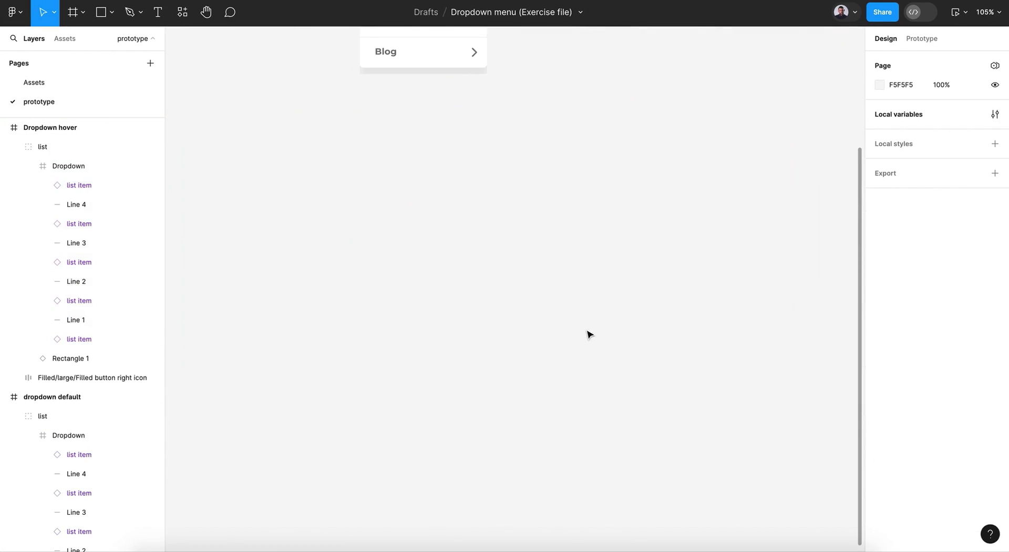
{"action": "key", "text": "ctrl+v"}
{"action": "left_click", "coordinate": [479, 340]}
{"action": "scroll", "coordinate": [479, 340], "scroll_direction": "up", "scroll_amount": 2}
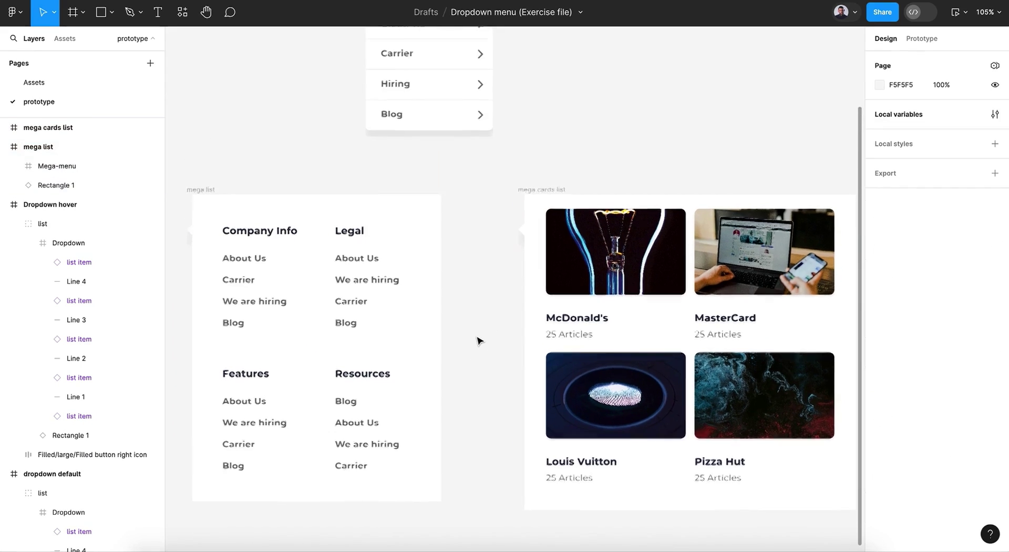
Step: Move the mega cards list frame further down the canvas to about X 474, Y 697
{"action": "scroll", "coordinate": [478, 341], "scroll_direction": "up", "scroll_amount": 2}
{"action": "left_click_drag", "start_coordinate": [522, 248], "coordinate": [553, 445]}
{"action": "scroll", "coordinate": [464, 344], "scroll_direction": "left", "scroll_amount": 3}
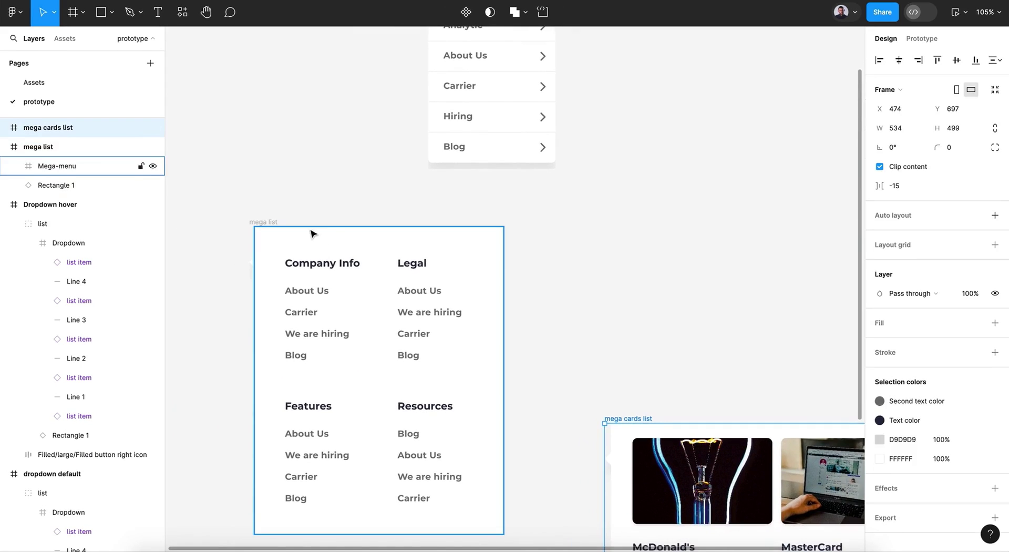
Step: Position the mega list frame immediately to the right of the Dropdown hover frame, at about X 417, Y 52
{"action": "left_click_drag", "start_coordinate": [263, 227], "coordinate": [630, 73]}
{"action": "scroll", "coordinate": [630, 72], "scroll_direction": "right", "scroll_amount": 3}
{"action": "scroll", "coordinate": [630, 72], "scroll_direction": "up", "scroll_amount": 2}
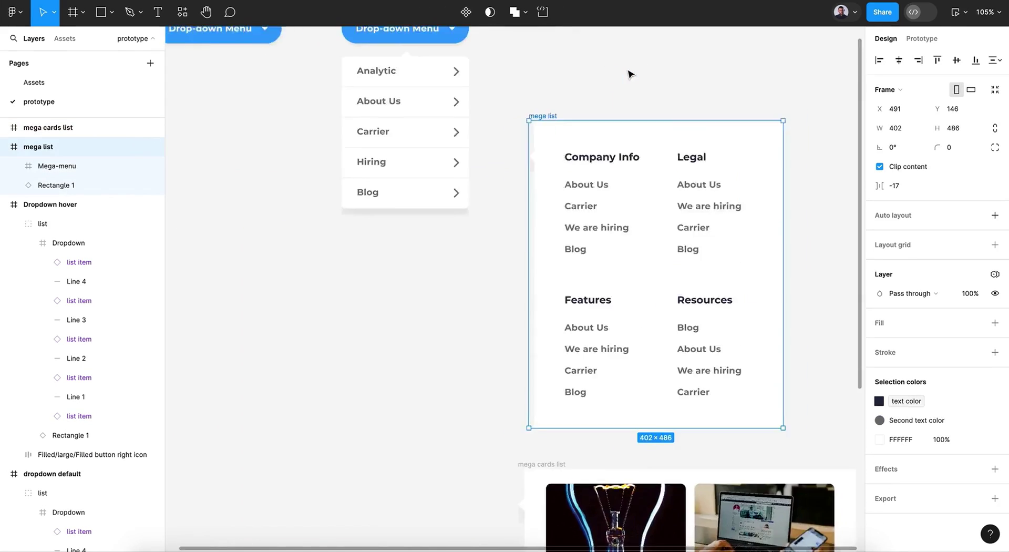
{"action": "scroll", "coordinate": [631, 73], "scroll_direction": "right", "scroll_amount": 3}
{"action": "scroll", "coordinate": [631, 74], "scroll_direction": "up", "scroll_amount": 2}
{"action": "left_click_drag", "start_coordinate": [480, 163], "coordinate": [437, 92]}
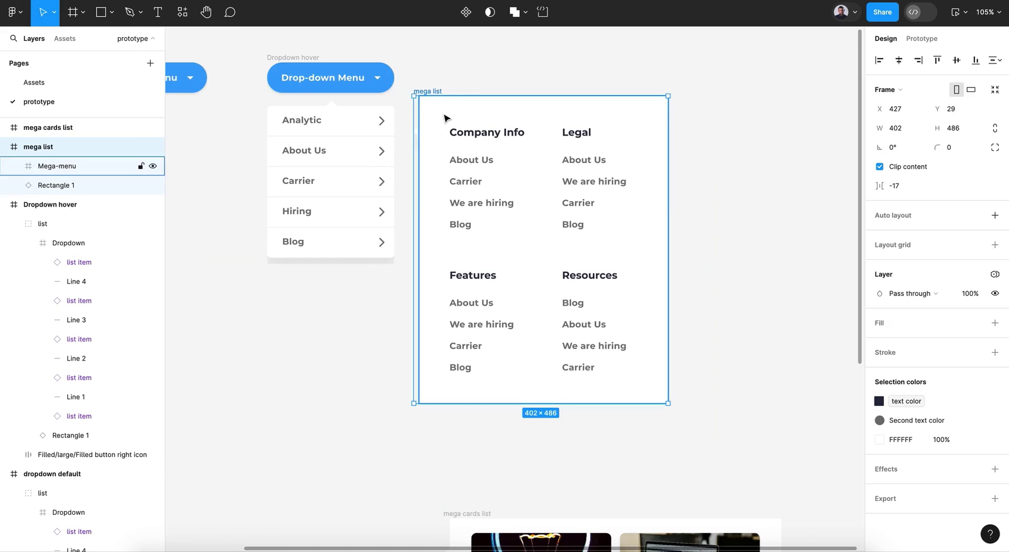
{"action": "left_click", "coordinate": [430, 91]}
{"action": "left_click_drag", "start_coordinate": [430, 91], "coordinate": [424, 105]}
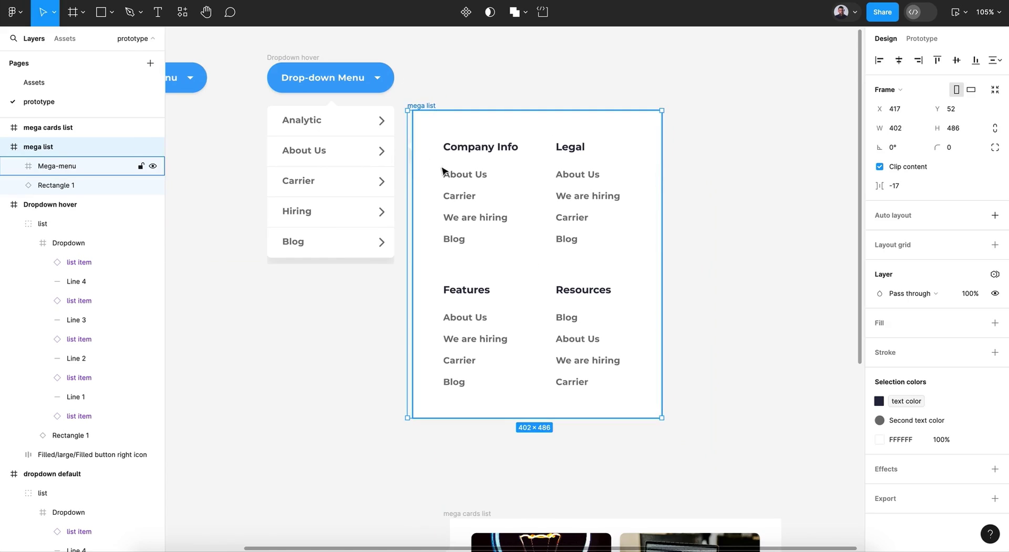
Step: Rename the mega list frame as "mega list a"
{"action": "left_click", "coordinate": [4, 146]}
{"action": "double_click", "coordinate": [51, 151]}
{"action": "left_click", "coordinate": [65, 152]}
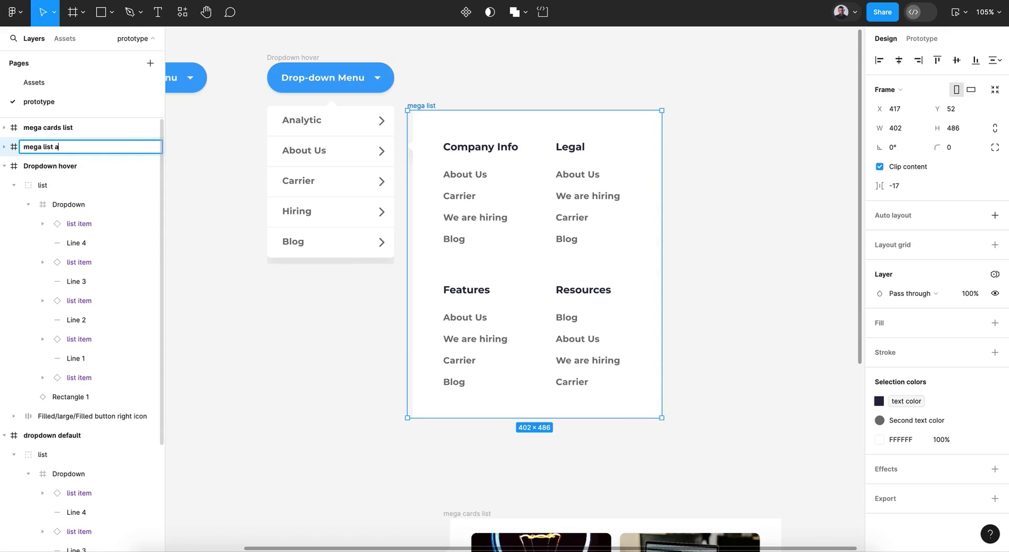
{"action": "key", "text": "Return"}
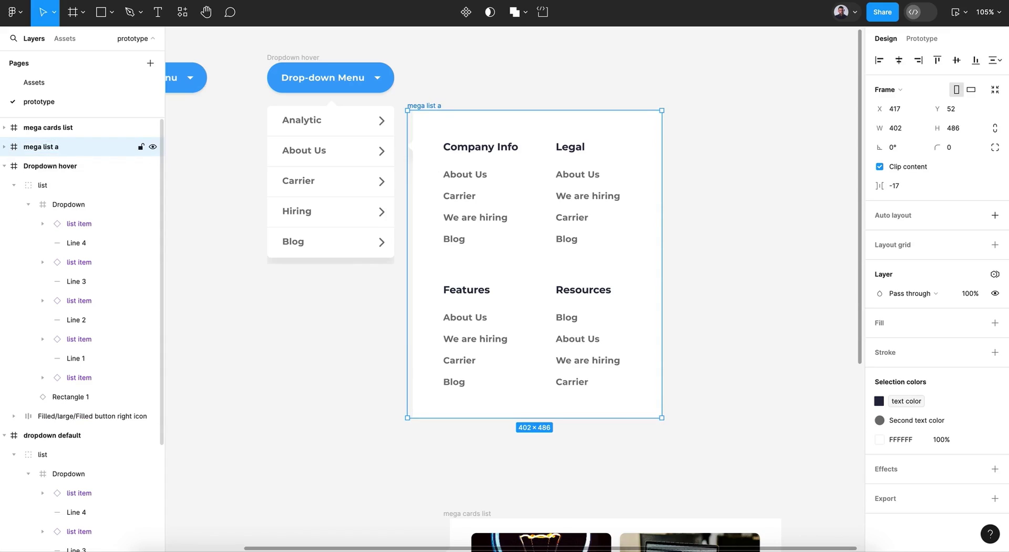
Step: Rename the mega list frame beside the Dropdown hover frame as "mega list 1"
{"action": "double_click", "coordinate": [62, 152]}
{"action": "left_click", "coordinate": [62, 152]}
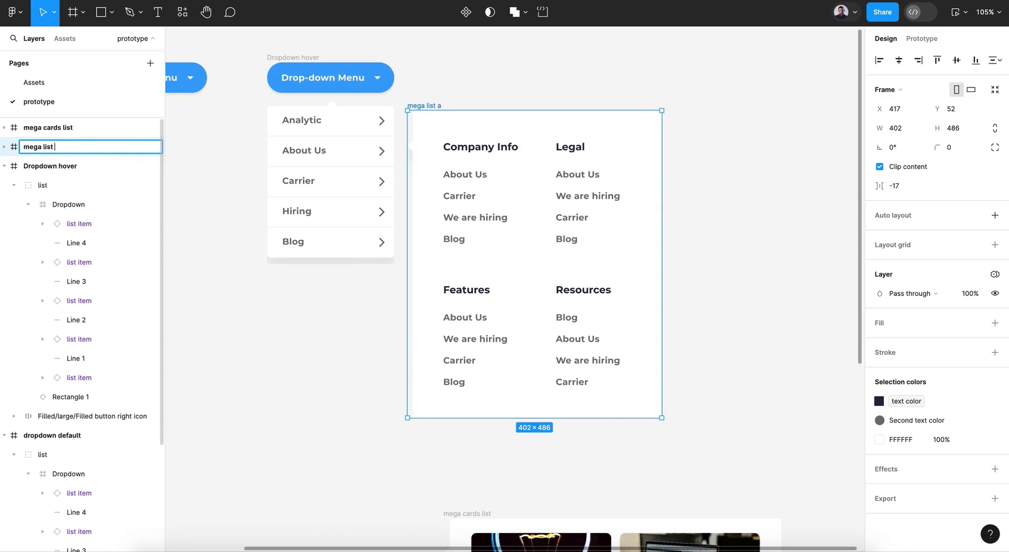
{"action": "type", "text": "1"}
{"action": "key", "text": "Return"}
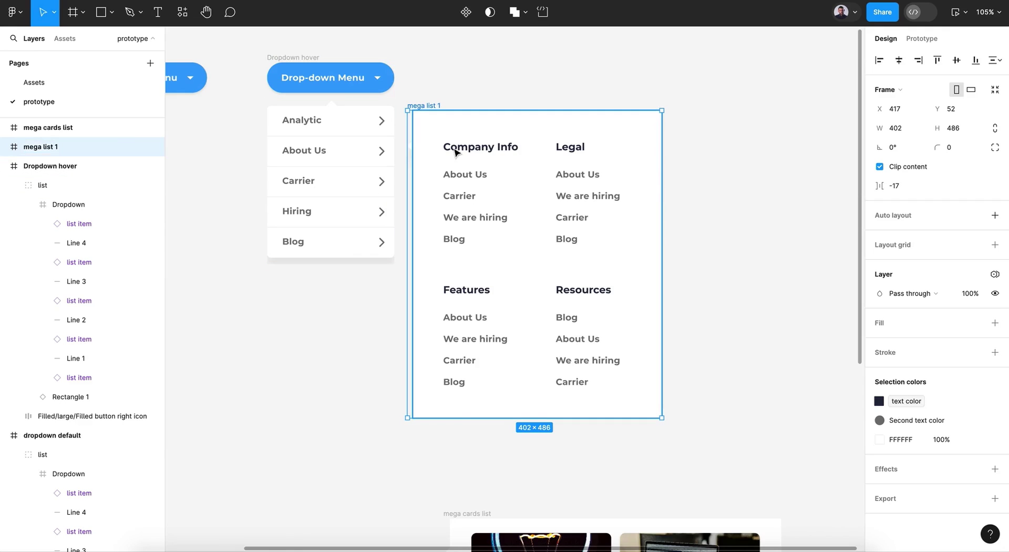
Step: Move the rotated square that forms the pointer of mega list 1 up to Y 13
{"action": "scroll", "coordinate": [415, 146], "scroll_direction": "up", "scroll_amount": 5}
{"action": "left_click", "coordinate": [409, 150]}
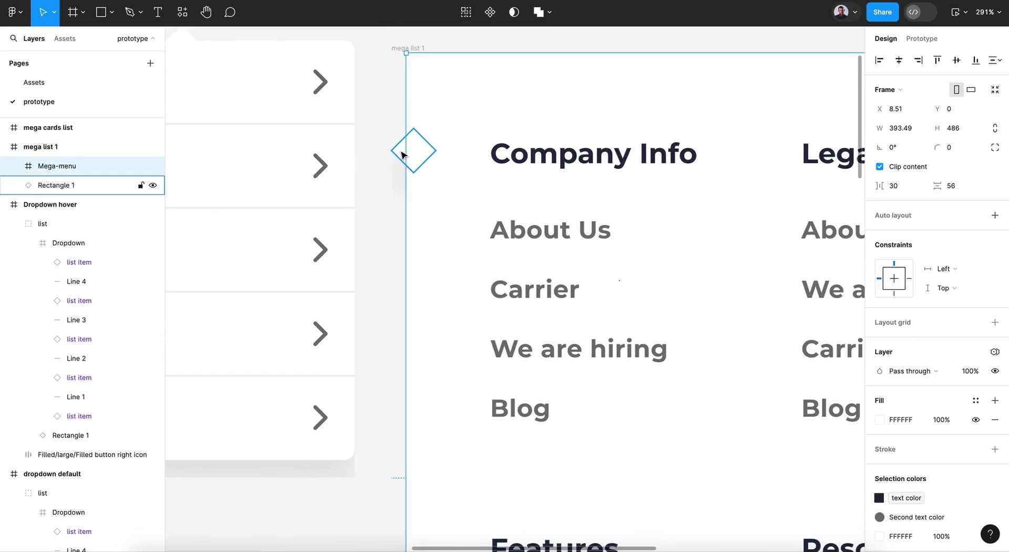
{"action": "left_click", "coordinate": [402, 154]}
{"action": "key", "text": "shift+Up"}
{"action": "key", "text": "shift+Up"}
{"action": "key", "text": "shift+Up"}
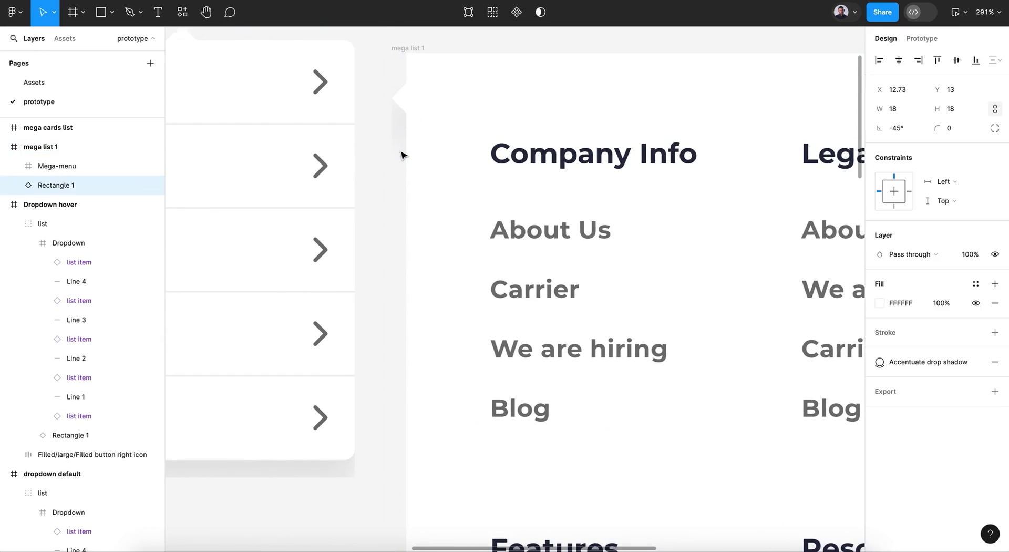
Step: Move the rotated square that forms the pointer of mega list 1 up to Y 3
{"action": "key", "text": "shift+Up"}
{"action": "key", "text": "shift+Down"}
{"action": "key", "text": "shift+Up"}
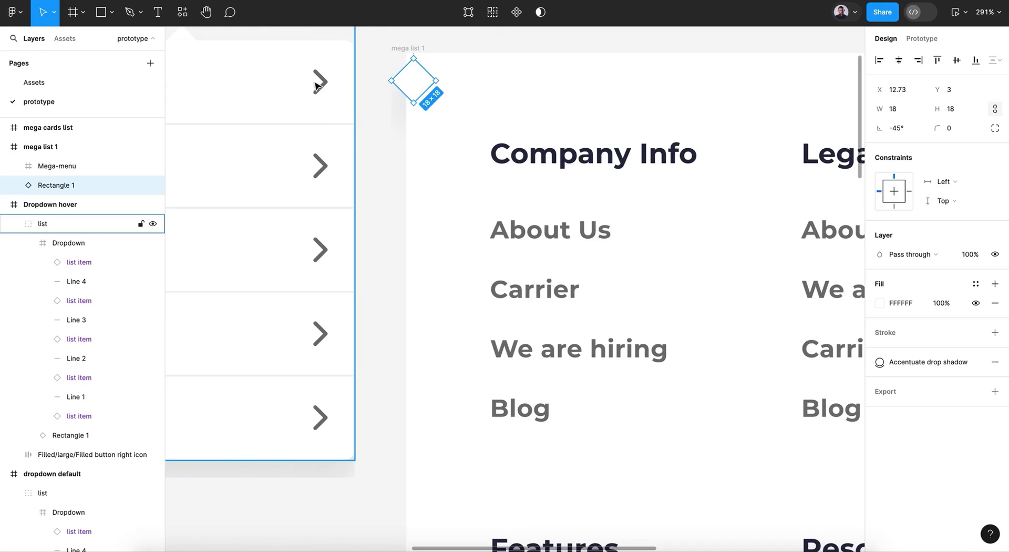
{"action": "left_click", "coordinate": [388, 141]}
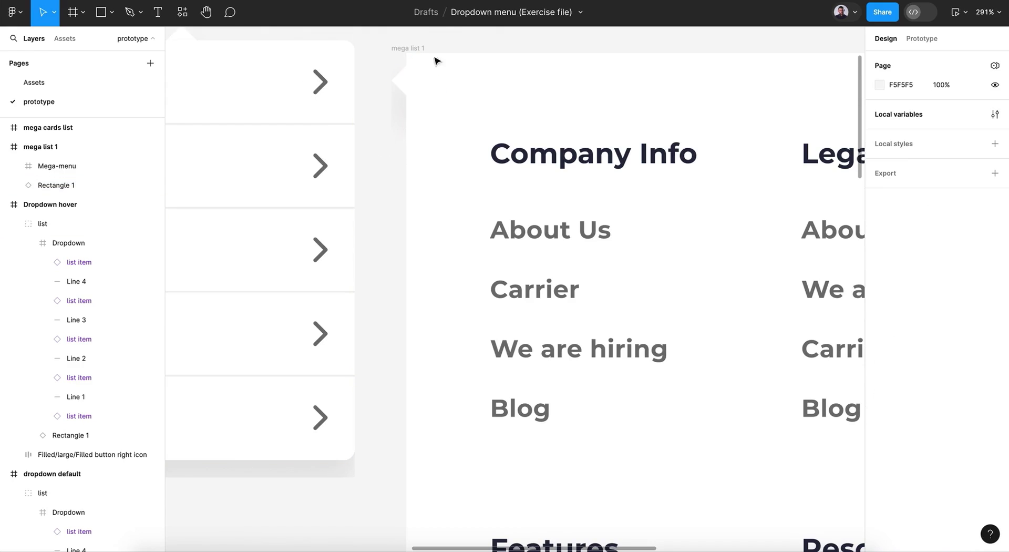
Step: Move the mega list 1 frame up to Y 46 so it lines up with the dropdown list beside it
{"action": "left_click", "coordinate": [412, 48]}
{"action": "key", "text": "shift+Up"}
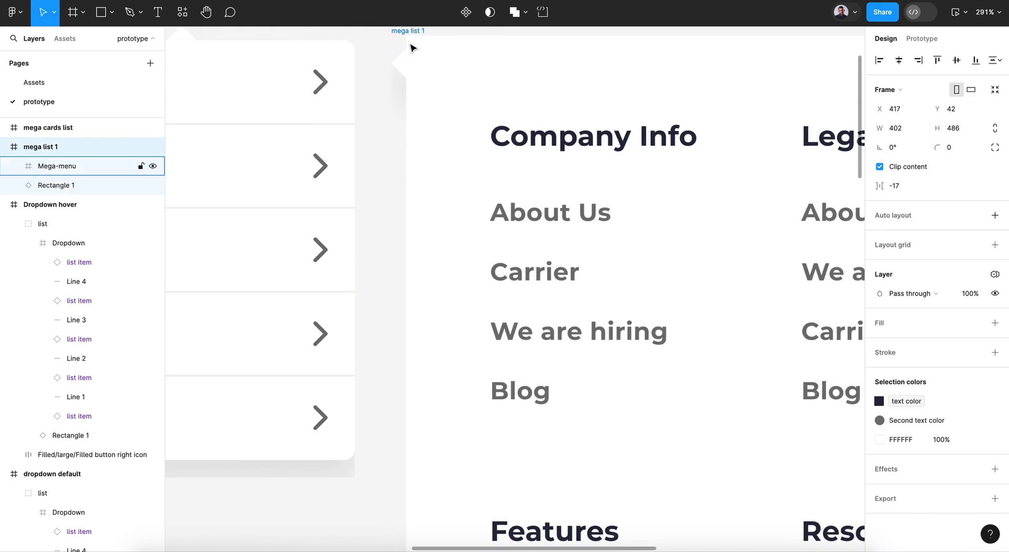
{"action": "scroll", "coordinate": [429, 72], "scroll_direction": "up", "scroll_amount": 3}
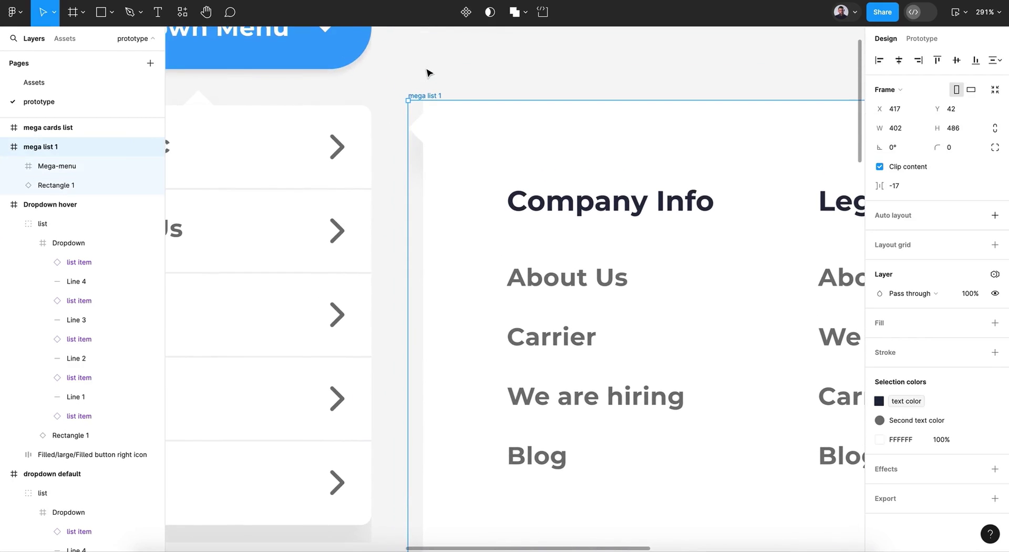
{"action": "key", "text": "Down"}
{"action": "key", "text": "Down"}
{"action": "key", "text": "Down"}
{"action": "key", "text": "Down"}
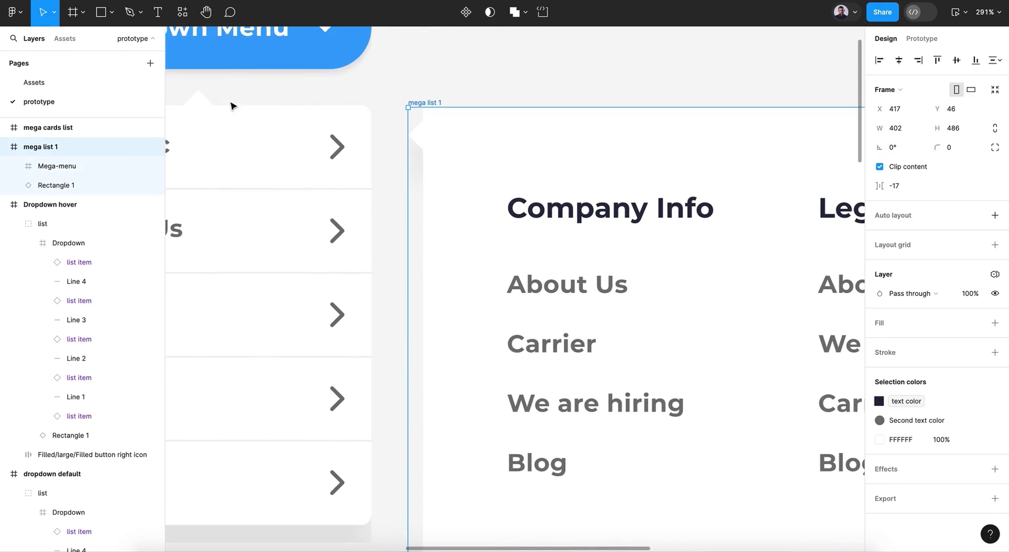
Step: Move the pointer square of mega list 1 down to Y 10, level with the Analytic item
{"action": "left_click", "coordinate": [440, 128]}
{"action": "key", "text": "Down"}
{"action": "key", "text": "Down"}
{"action": "key", "text": "Down"}
{"action": "key", "text": "Down"}
{"action": "key", "text": "Down"}
{"action": "key", "text": "Down"}
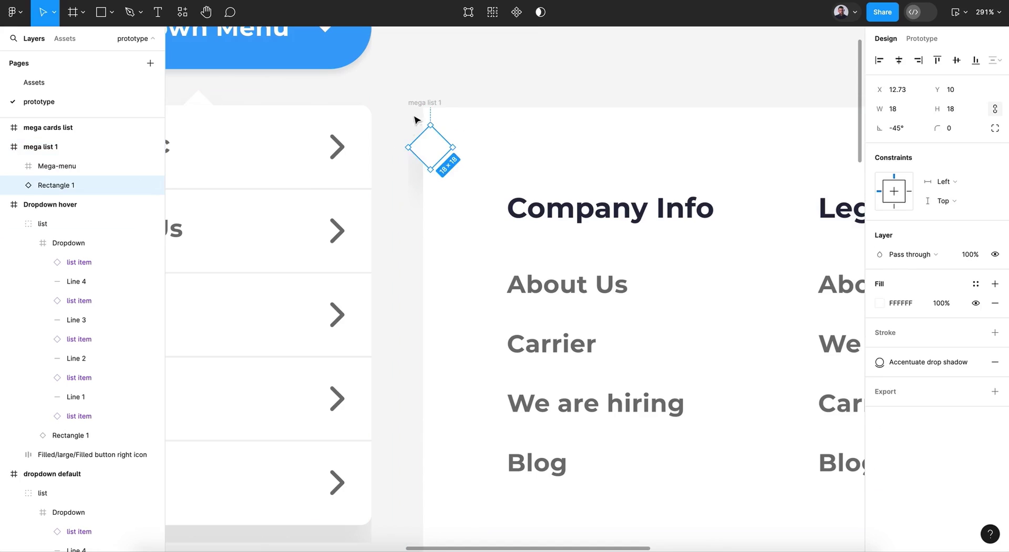
{"action": "left_click", "coordinate": [430, 97]}
Step: Collapse the mega list 1 layer and hide the frame on the canvas
{"action": "scroll", "coordinate": [430, 96], "scroll_direction": "down", "scroll_amount": 5}
{"action": "scroll", "coordinate": [430, 96], "scroll_direction": "down", "scroll_amount": 1}
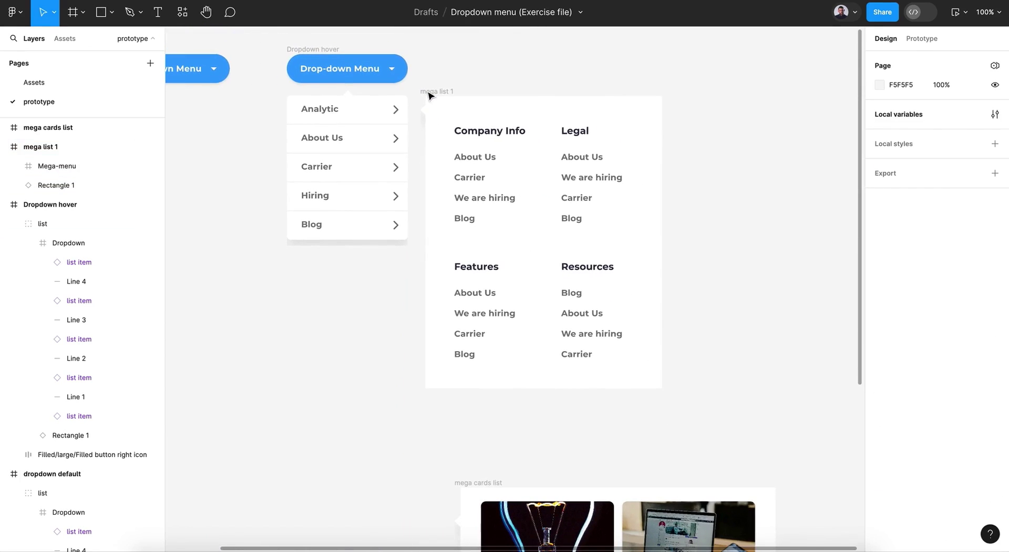
{"action": "left_click", "coordinate": [442, 93]}
{"action": "scroll", "coordinate": [632, 216], "scroll_direction": "down", "scroll_amount": 2}
{"action": "scroll", "coordinate": [632, 216], "scroll_direction": "right", "scroll_amount": 2}
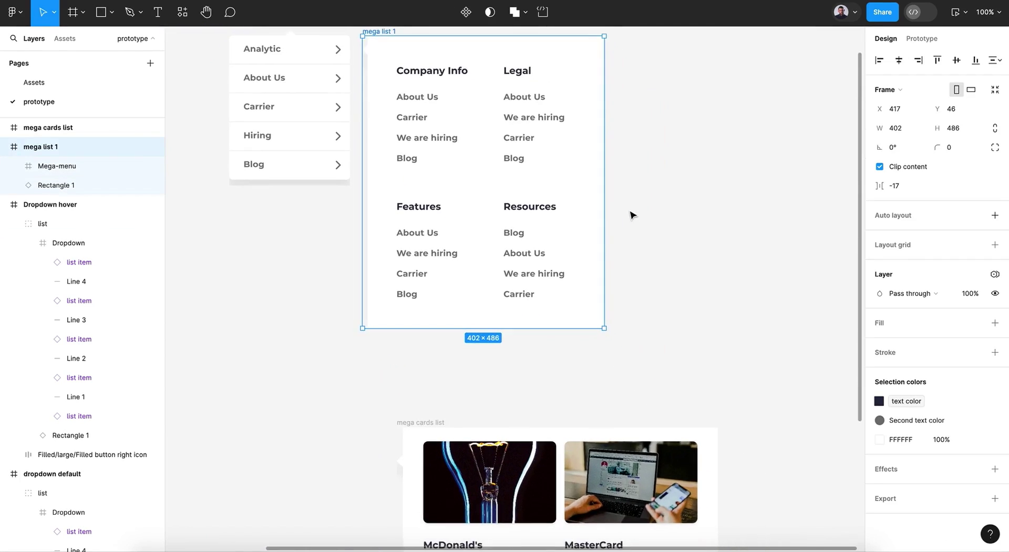
{"action": "left_click", "coordinate": [5, 147]}
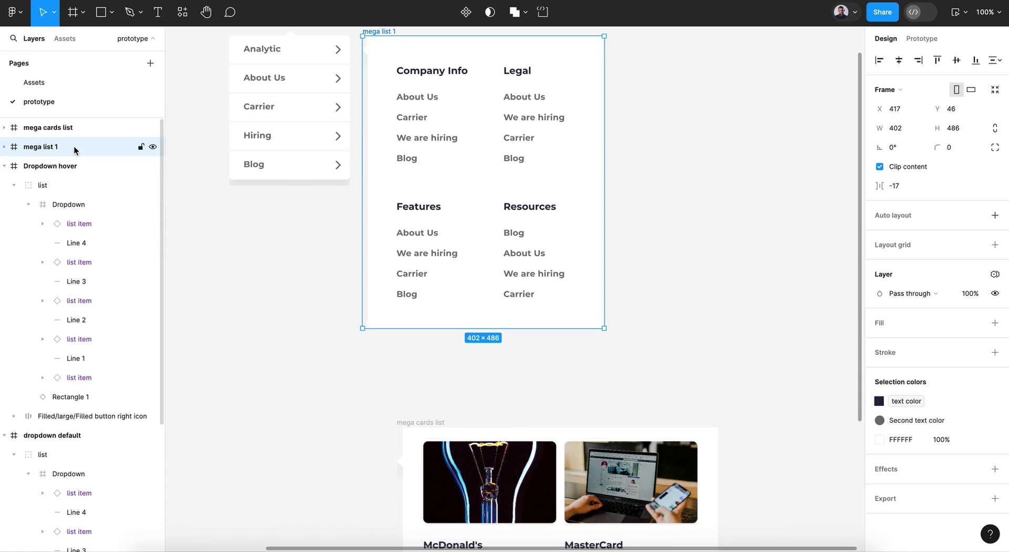
{"action": "scroll", "coordinate": [403, 146], "scroll_direction": "up", "scroll_amount": 2}
{"action": "scroll", "coordinate": [403, 146], "scroll_direction": "left", "scroll_amount": 2}
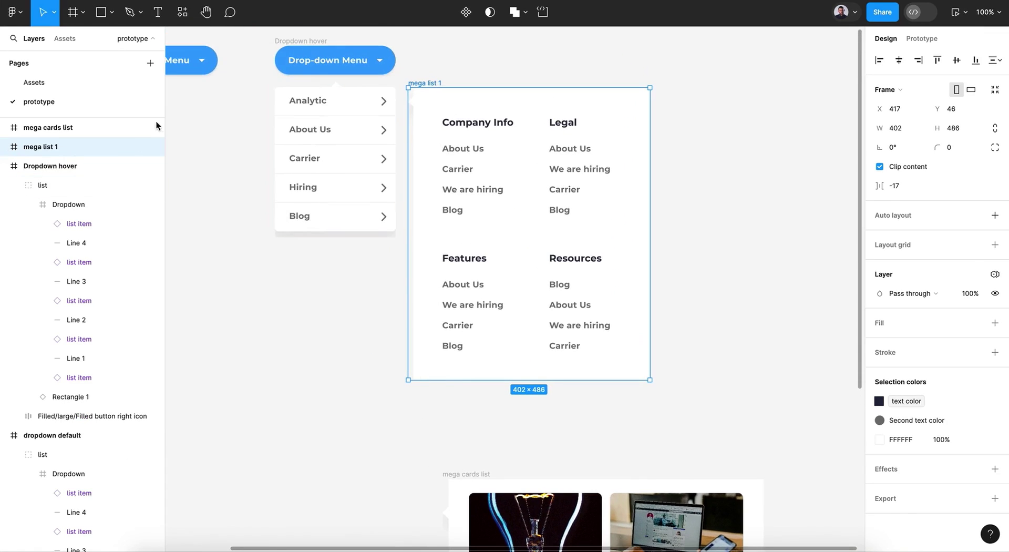
{"action": "left_click", "coordinate": [152, 146]}
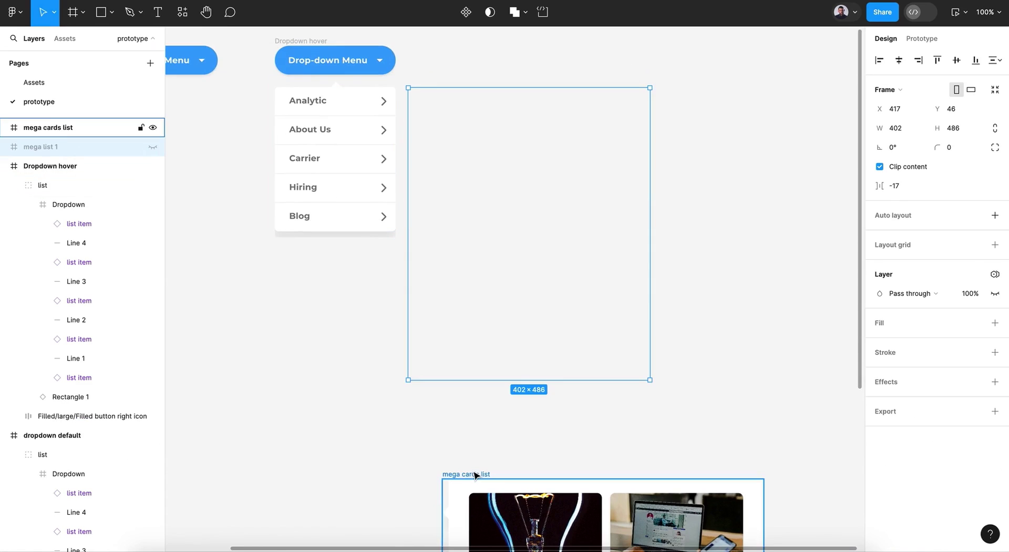
Step: Position the mega cards list frame immediately beside the Dropdown hover list at X 414, Y 45
{"action": "left_click_drag", "start_coordinate": [473, 475], "coordinate": [439, 93]}
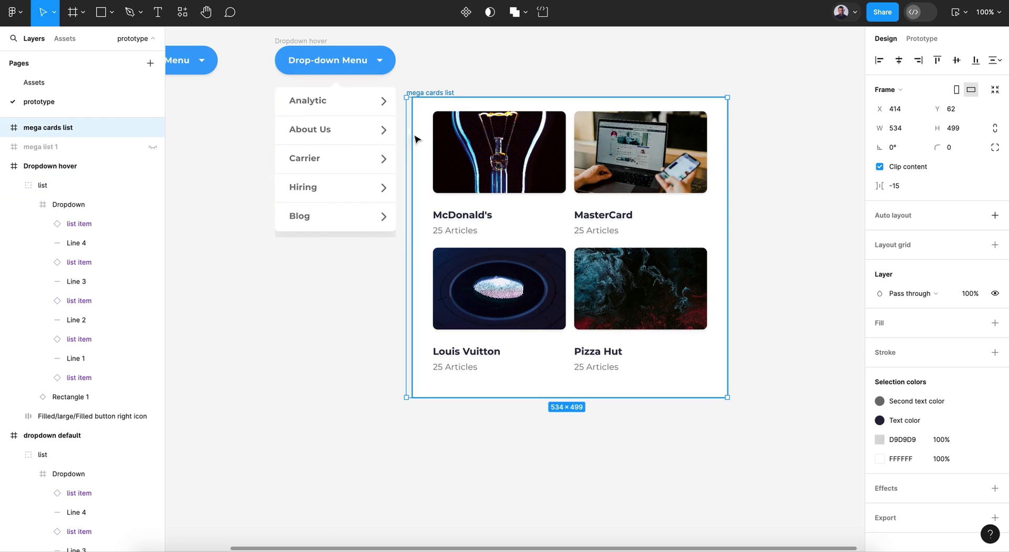
{"action": "scroll", "coordinate": [415, 137], "scroll_direction": "up", "scroll_amount": 5}
{"action": "left_click_drag", "start_coordinate": [440, 93], "coordinate": [442, 79]}
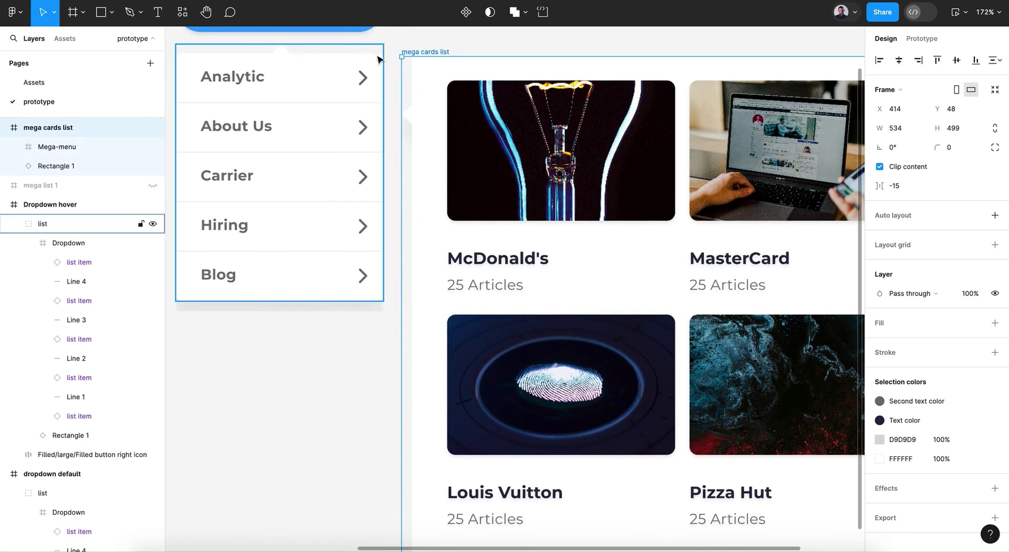
{"action": "scroll", "coordinate": [402, 52], "scroll_direction": "up", "scroll_amount": 5}
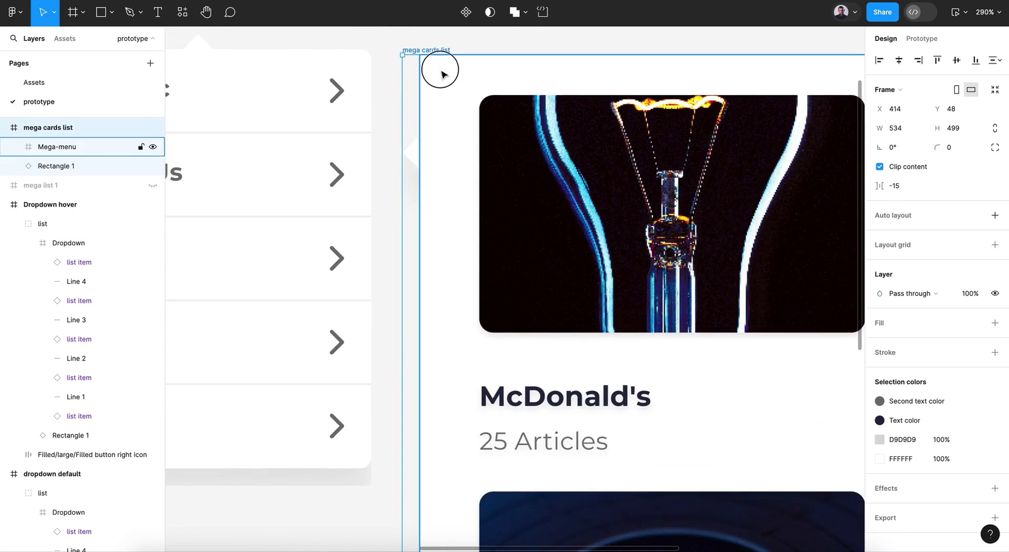
{"action": "key", "text": "Up"}
{"action": "key", "text": "Up"}
{"action": "key", "text": "Up"}
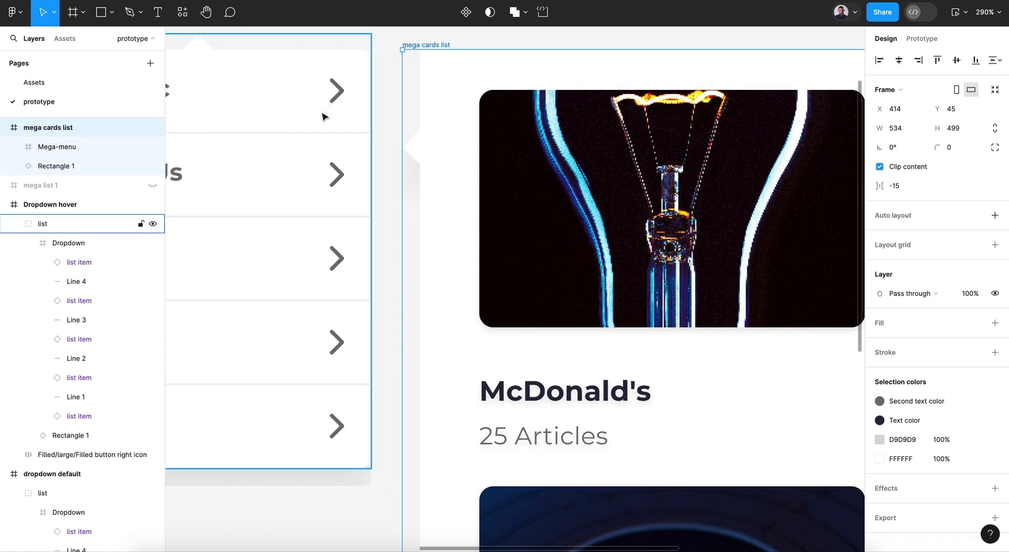
Step: Move the rotated pointer square of the mega cards list to Y 58, level with the About Us item
{"action": "left_click", "coordinate": [415, 152]}
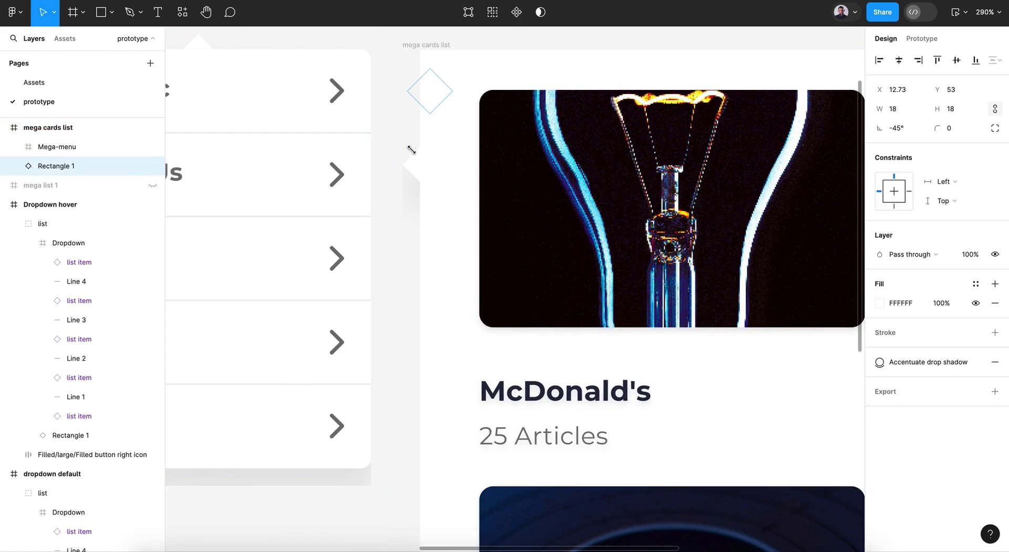
{"action": "key", "text": "Down"}
{"action": "key", "text": "Down"}
{"action": "key", "text": "Down"}
{"action": "key", "text": "Down"}
{"action": "key", "text": "Down"}
{"action": "key", "text": "Down"}
{"action": "key", "text": "Down"}
{"action": "key", "text": "Down"}
{"action": "key", "text": "Down"}
{"action": "scroll", "coordinate": [414, 155], "scroll_direction": "down", "scroll_amount": 5}
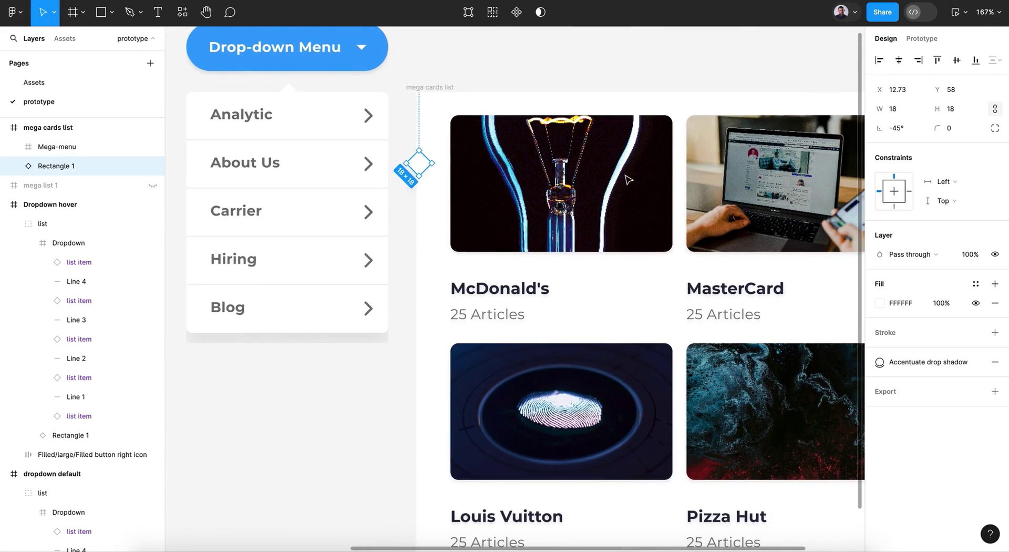
Step: Rename the mega cards list frame as "mega list 2" and collapse its layer
{"action": "left_click", "coordinate": [40, 147]}
{"action": "left_click", "coordinate": [18, 128]}
{"action": "double_click", "coordinate": [44, 129]}
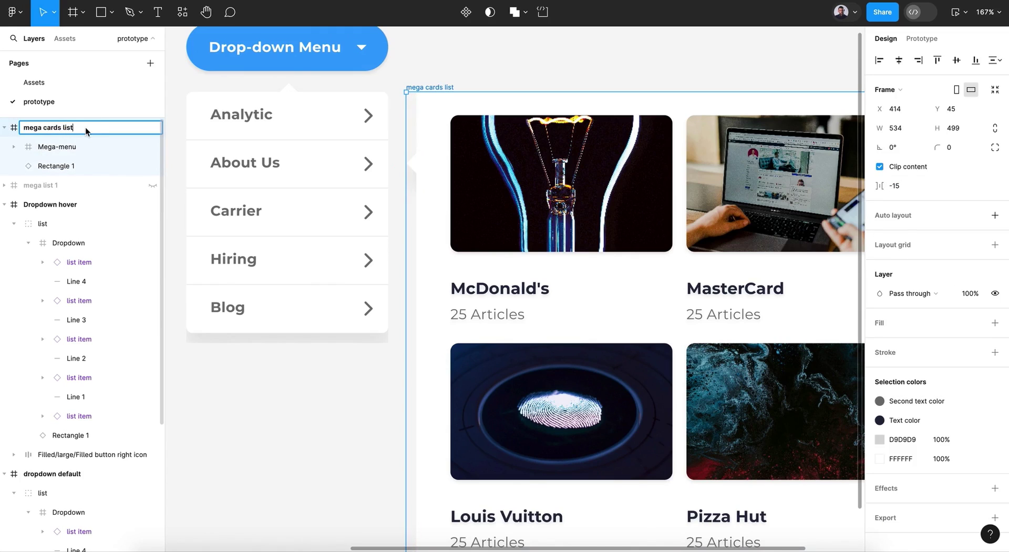
{"action": "left_click_drag", "start_coordinate": [45, 129], "coordinate": [104, 133]}
{"action": "type", "text": "list 2"}
{"action": "key", "text": "Return"}
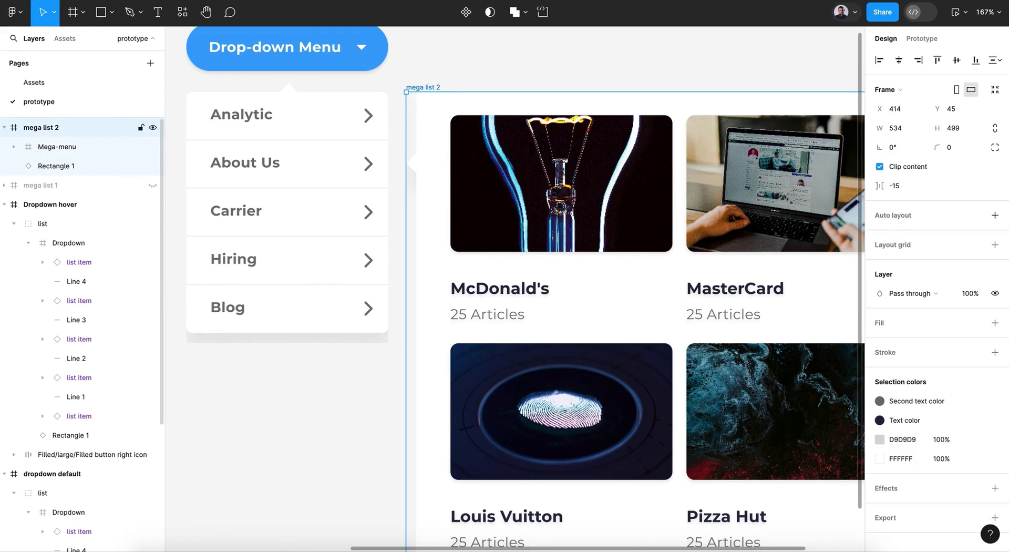
{"action": "left_click", "coordinate": [4, 127]}
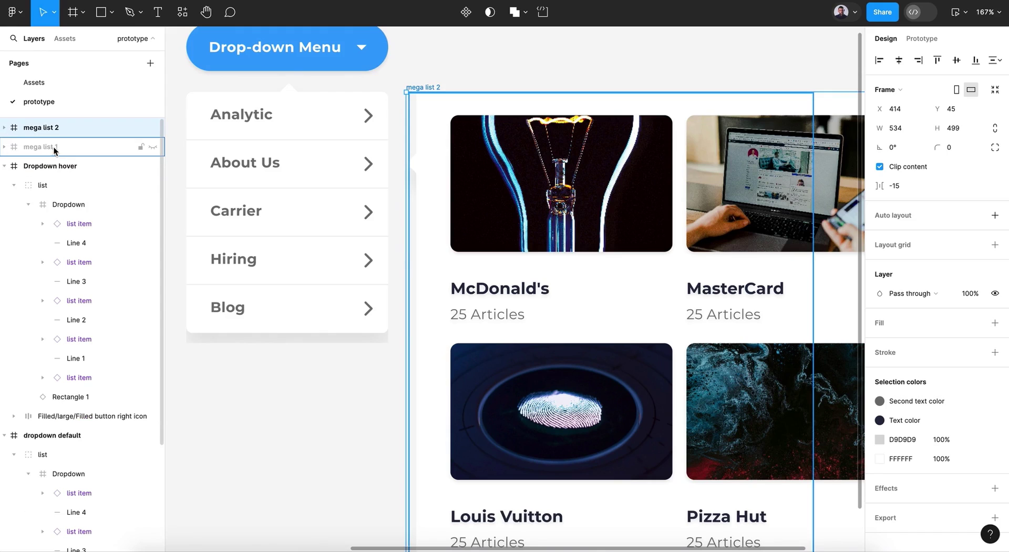
{"action": "left_click", "coordinate": [29, 150]}
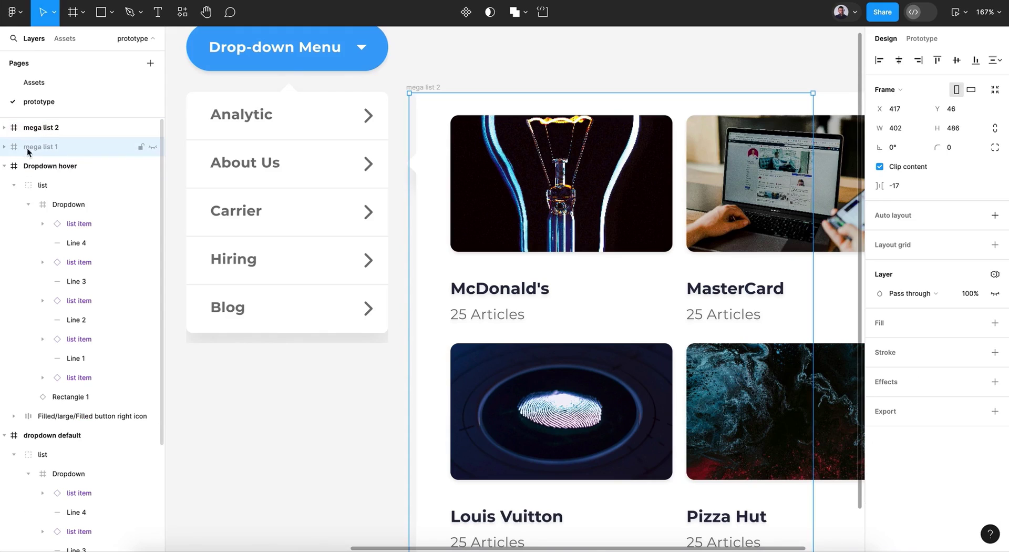
{"action": "left_click", "coordinate": [152, 147]}
{"action": "left_click", "coordinate": [152, 147]}
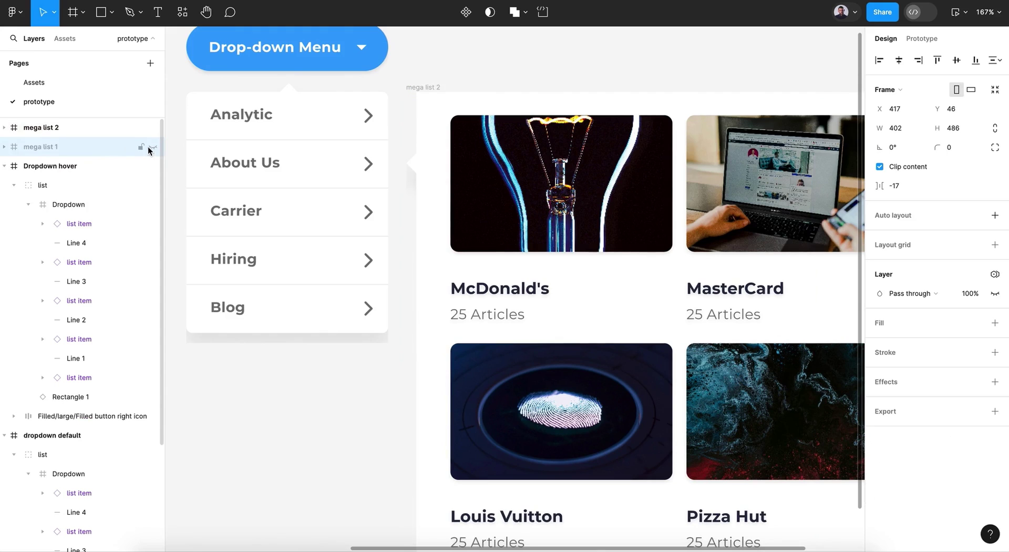
{"action": "scroll", "coordinate": [556, 209], "scroll_direction": "down", "scroll_amount": 5}
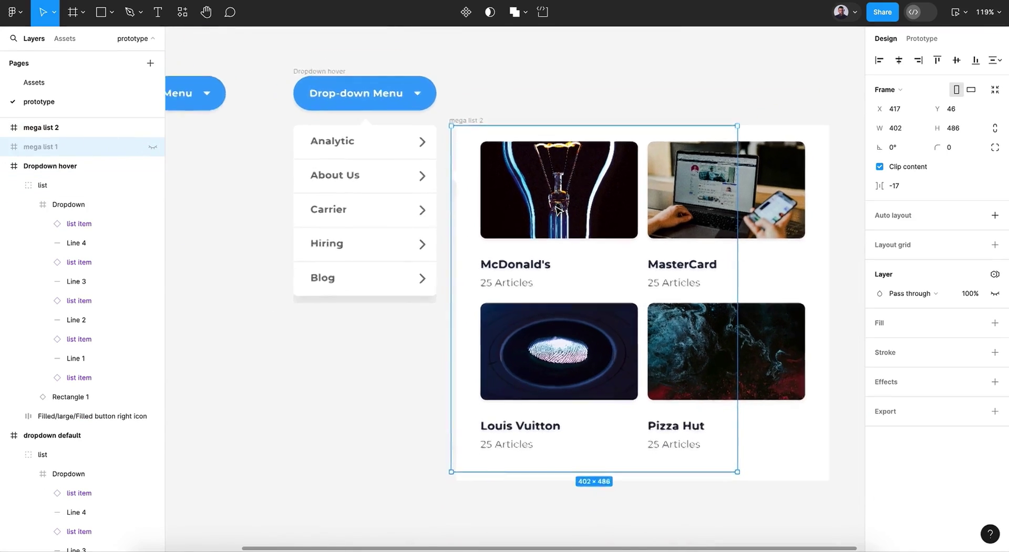
{"action": "scroll", "coordinate": [557, 211], "scroll_direction": "right", "scroll_amount": 2}
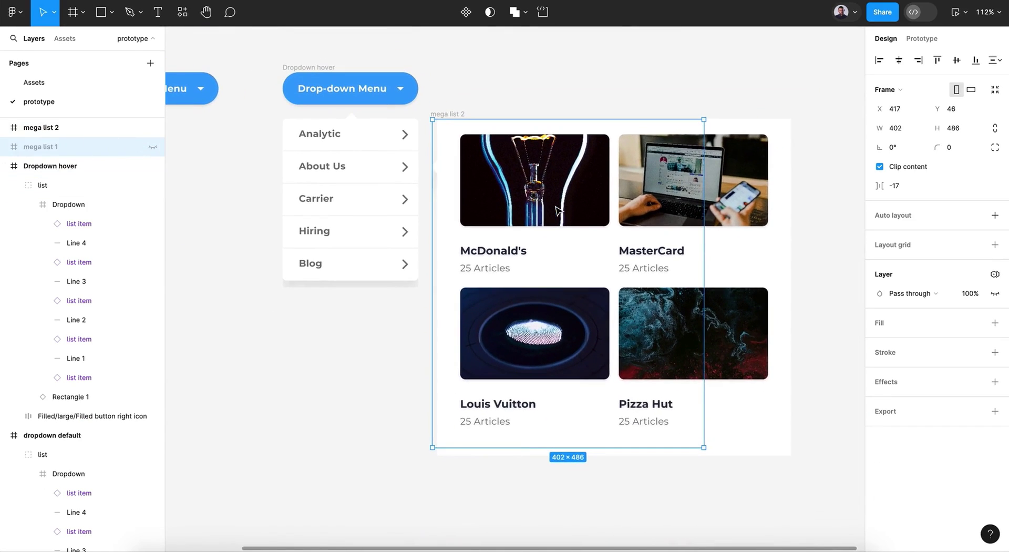
Step: Hide the mega list 2 frame on the canvas
{"action": "left_click", "coordinate": [83, 132]}
{"action": "left_click", "coordinate": [91, 145]}
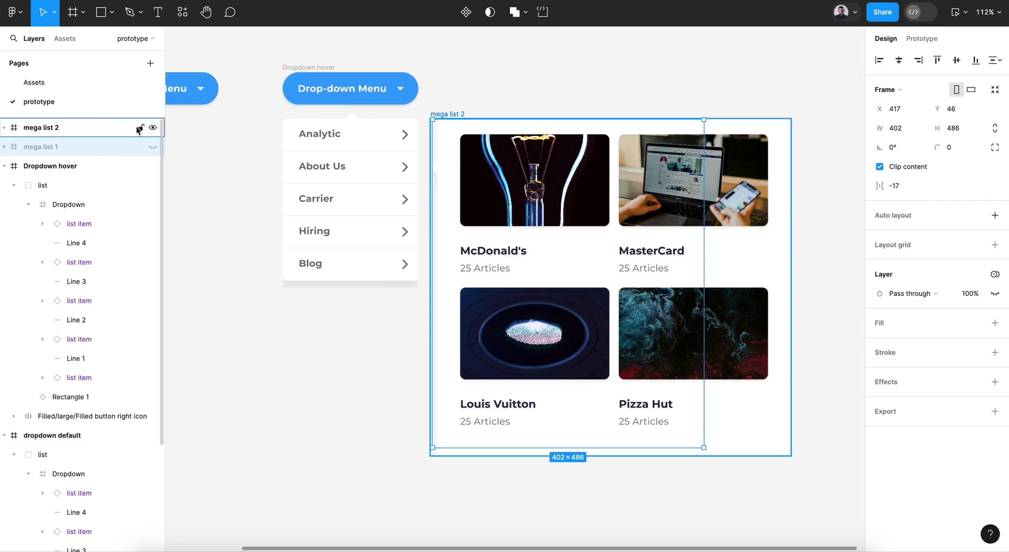
{"action": "left_click", "coordinate": [106, 125]}
{"action": "left_click", "coordinate": [153, 128]}
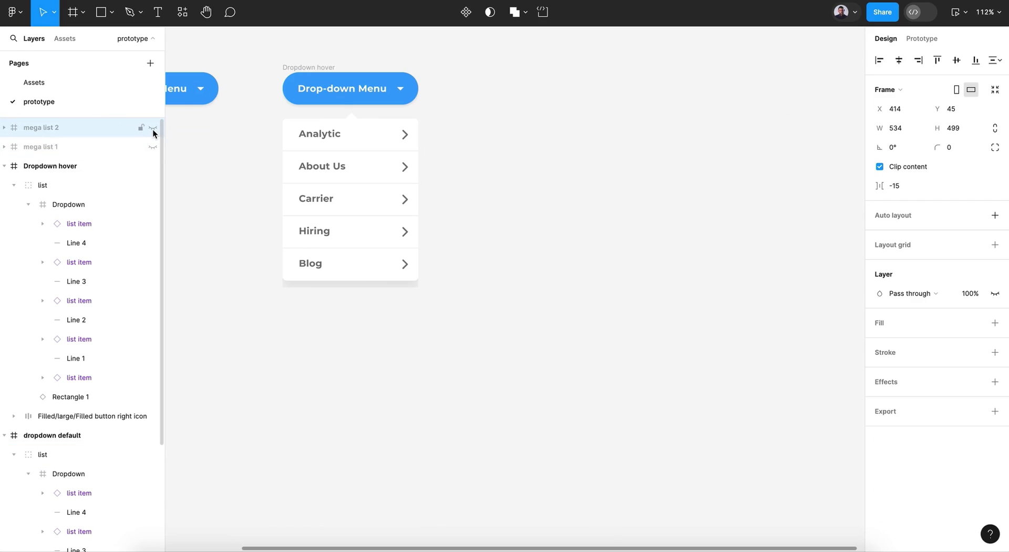
Step: Show mega list 1 again, duplicate it, and place the copy above mega list 2 in the layer order
{"action": "left_click", "coordinate": [42, 147]}
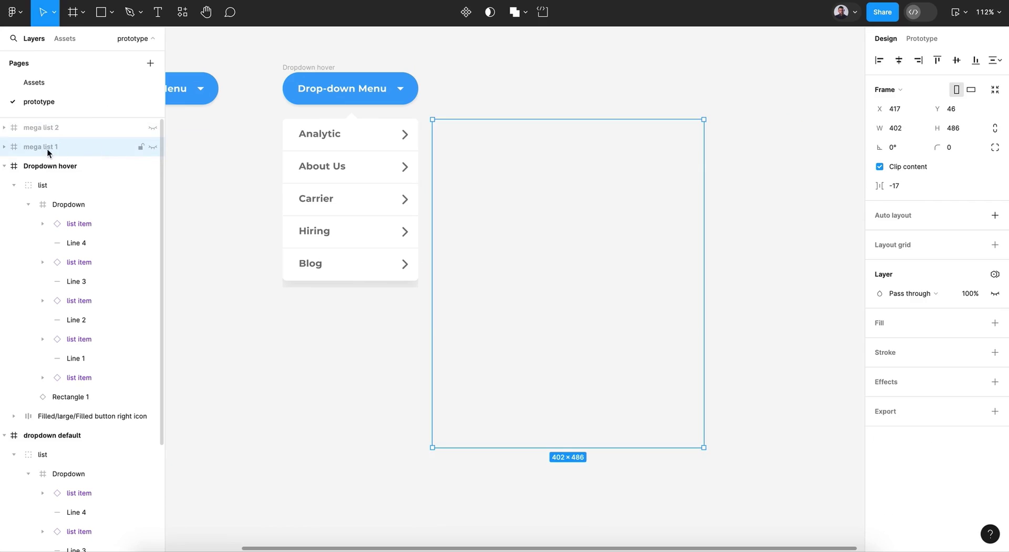
{"action": "left_click", "coordinate": [153, 147]}
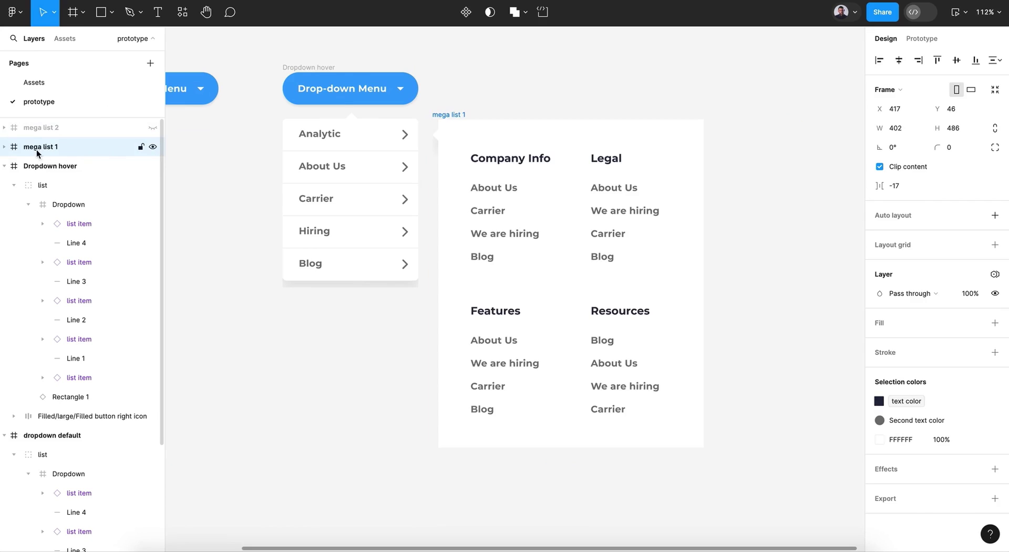
{"action": "key", "text": "ctrl+d"}
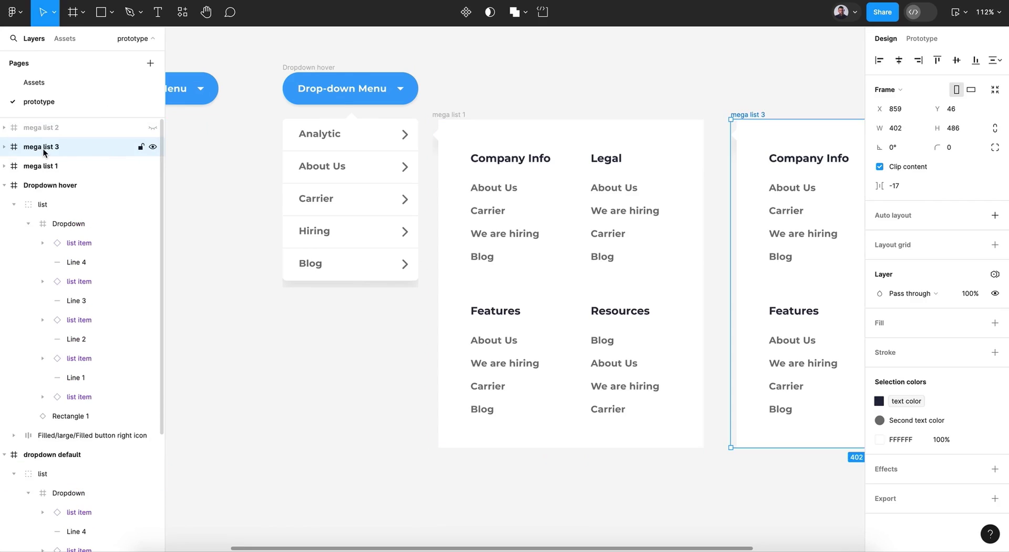
{"action": "left_click_drag", "start_coordinate": [89, 152], "coordinate": [88, 125]}
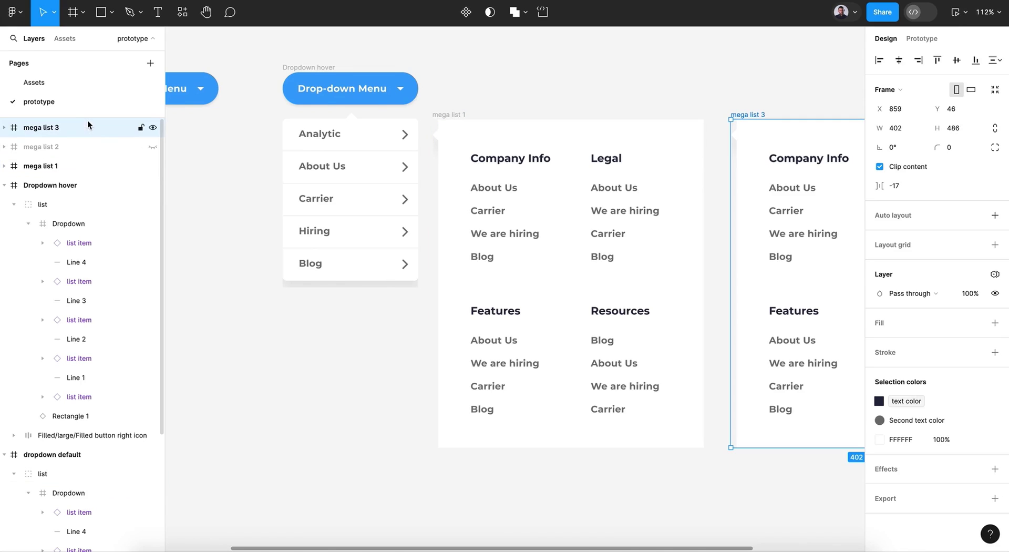
Step: Hide mega list 1 and position the mega list 3 frame beside the Dropdown hover list at about X 419, Y 46
{"action": "left_click", "coordinate": [153, 167]}
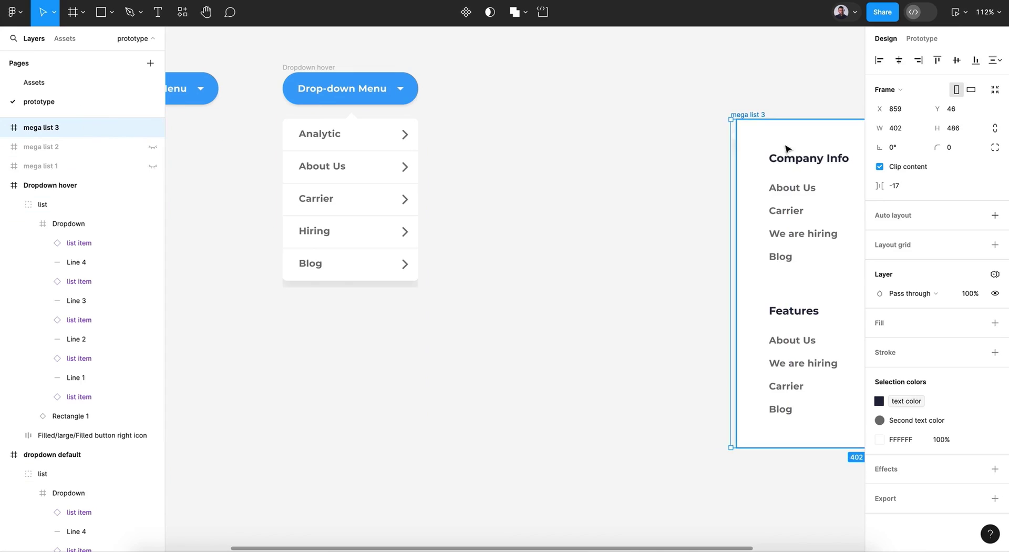
{"action": "left_click_drag", "start_coordinate": [757, 114], "coordinate": [453, 124]}
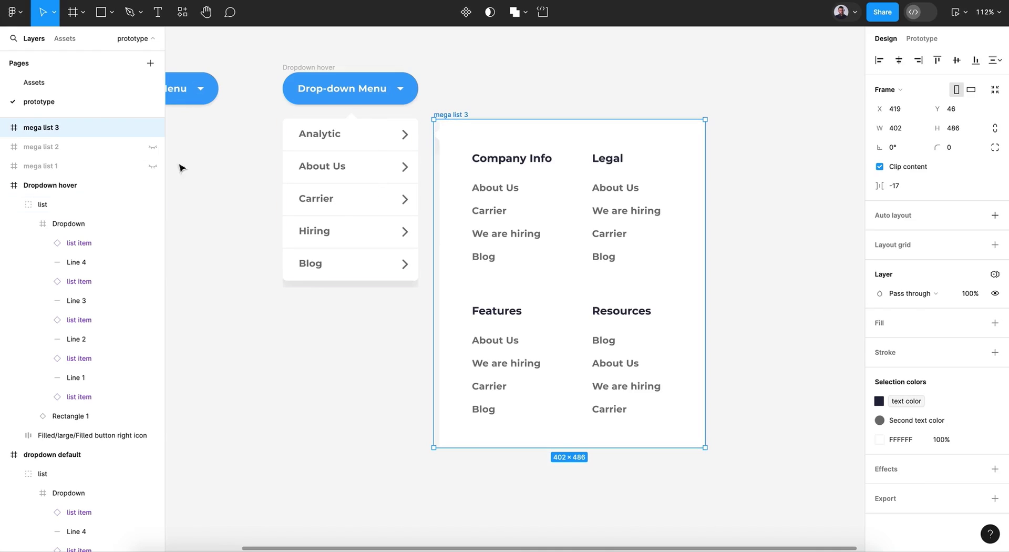
Step: Move the pointer square (Rectangle 1) of mega list 3 down to Y 103, level with the Carrier item
{"action": "left_click", "coordinate": [4, 128]}
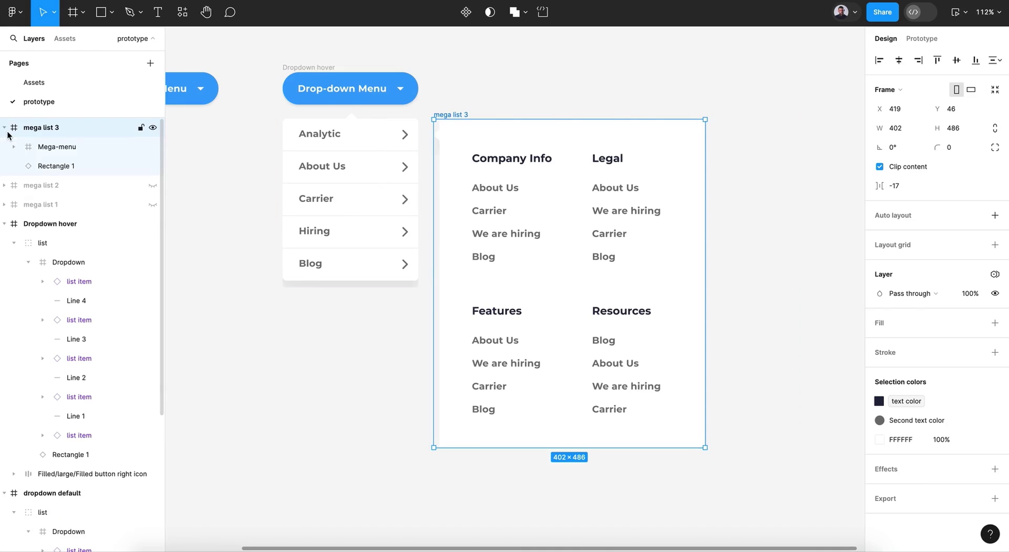
{"action": "left_click", "coordinate": [57, 164]}
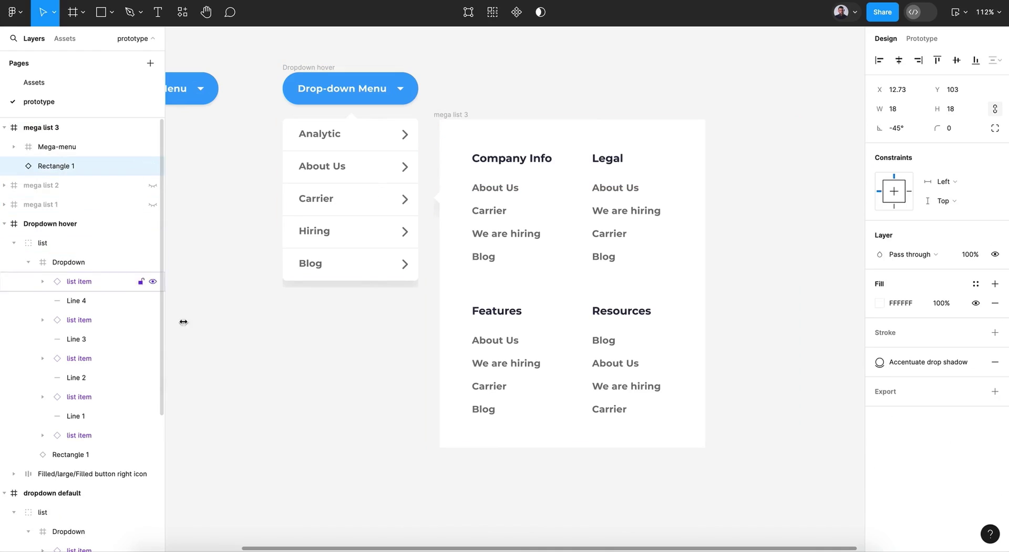
{"action": "left_click", "coordinate": [361, 387]}
{"action": "left_click", "coordinate": [10, 131]}
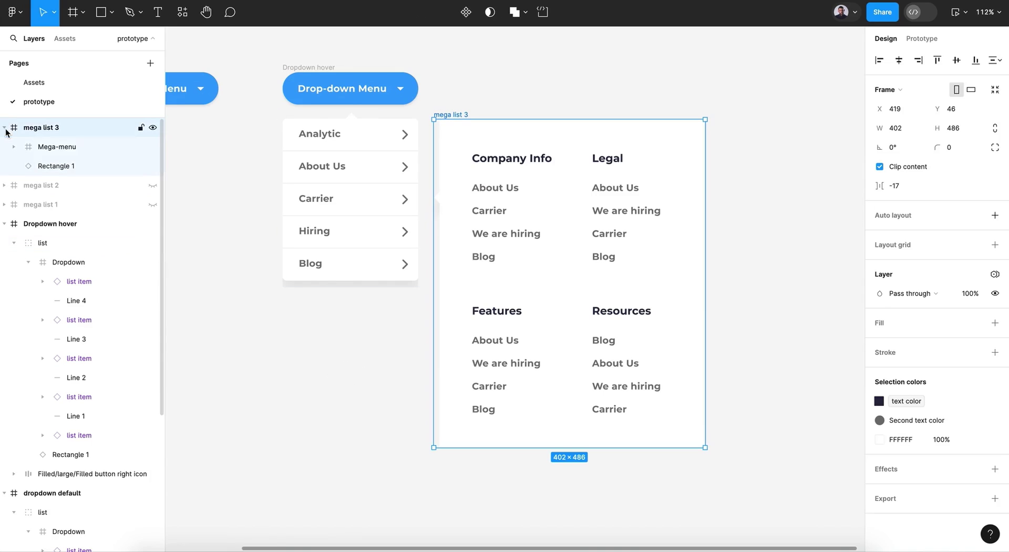
Step: Hide the mega list 3 frame and show mega list 2 again on the canvas
{"action": "left_click", "coordinate": [10, 130]}
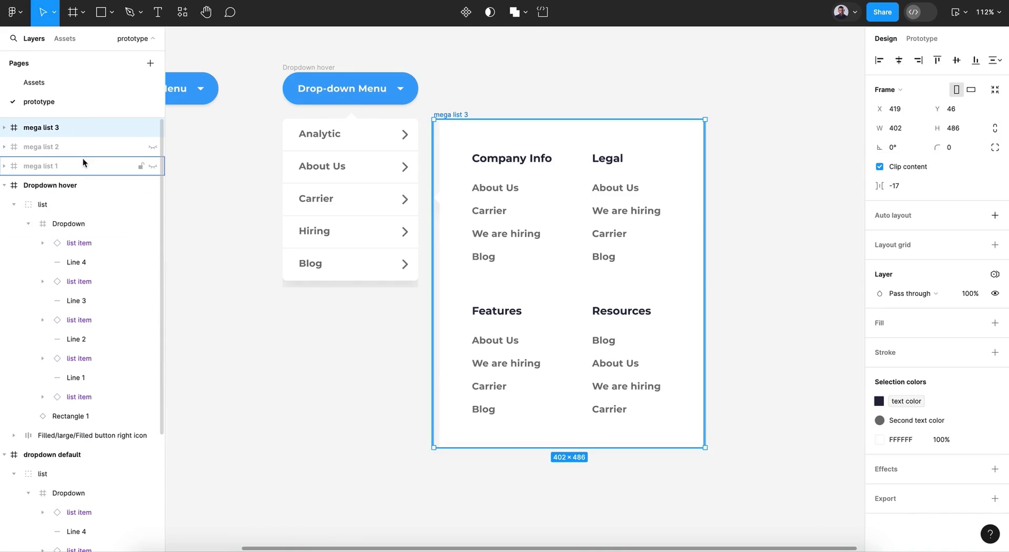
{"action": "left_click", "coordinate": [151, 129]}
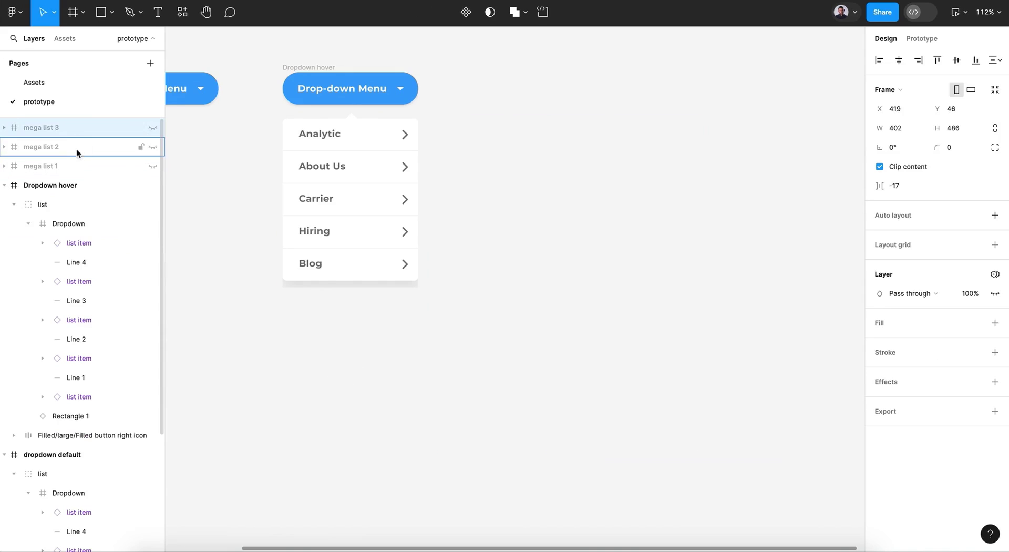
{"action": "left_click", "coordinate": [79, 147]}
{"action": "left_click", "coordinate": [152, 147]}
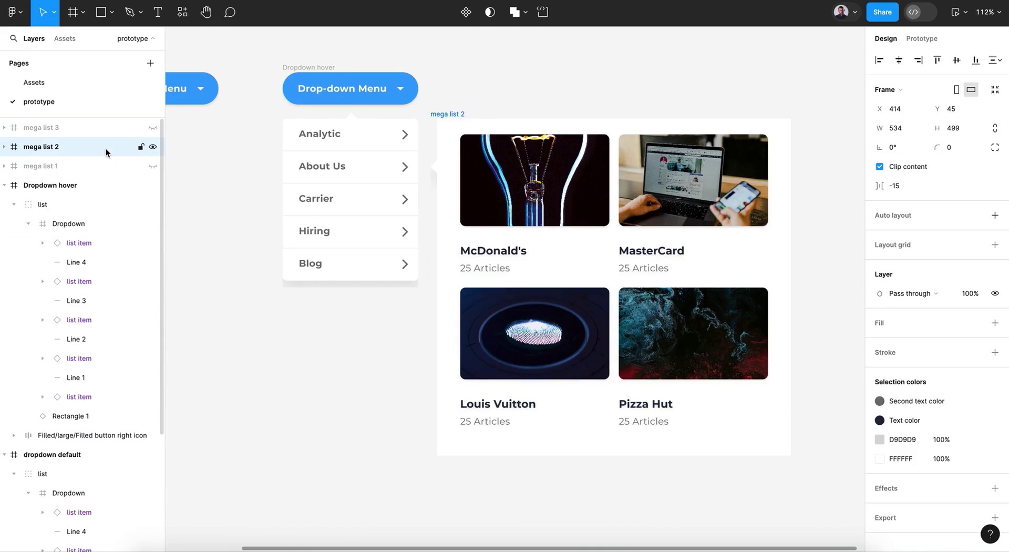
Step: Duplicate mega list 2, placing the copy first in the layer order, and hide the original mega list 2
{"action": "key", "text": "ctrl+d"}
{"action": "left_click_drag", "start_coordinate": [75, 146], "coordinate": [77, 124]}
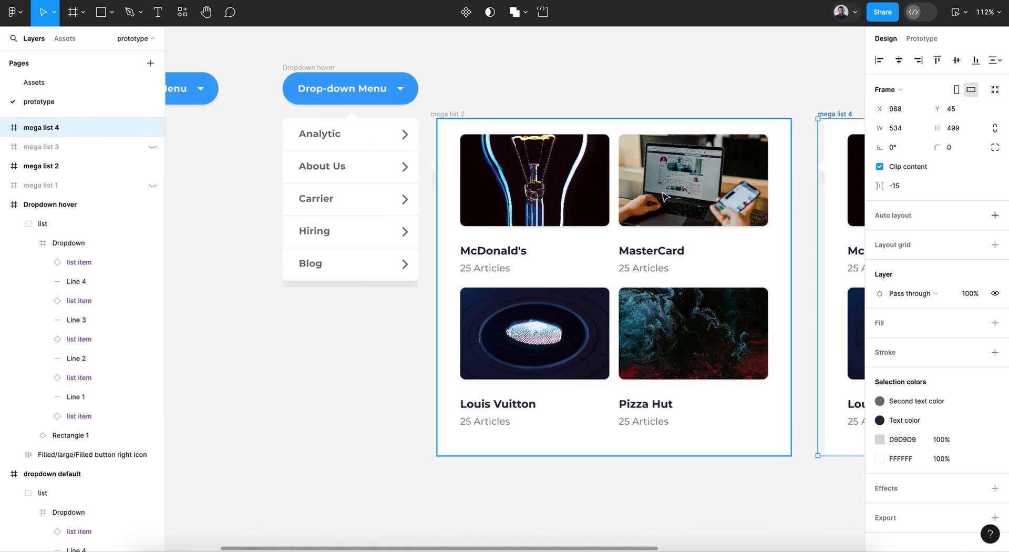
{"action": "left_click", "coordinate": [595, 180]}
{"action": "left_click", "coordinate": [53, 166]}
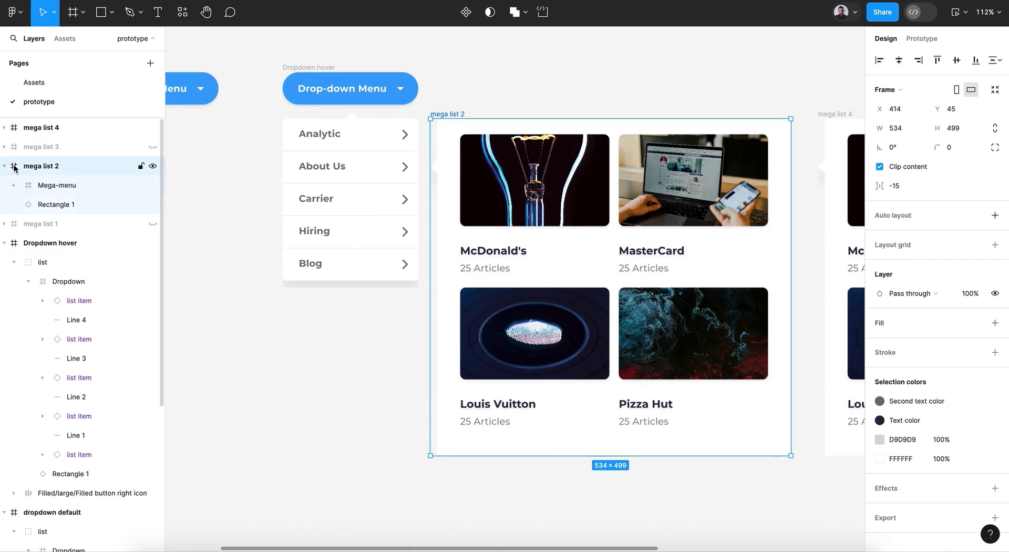
{"action": "left_click", "coordinate": [5, 166]}
{"action": "left_click", "coordinate": [152, 166]}
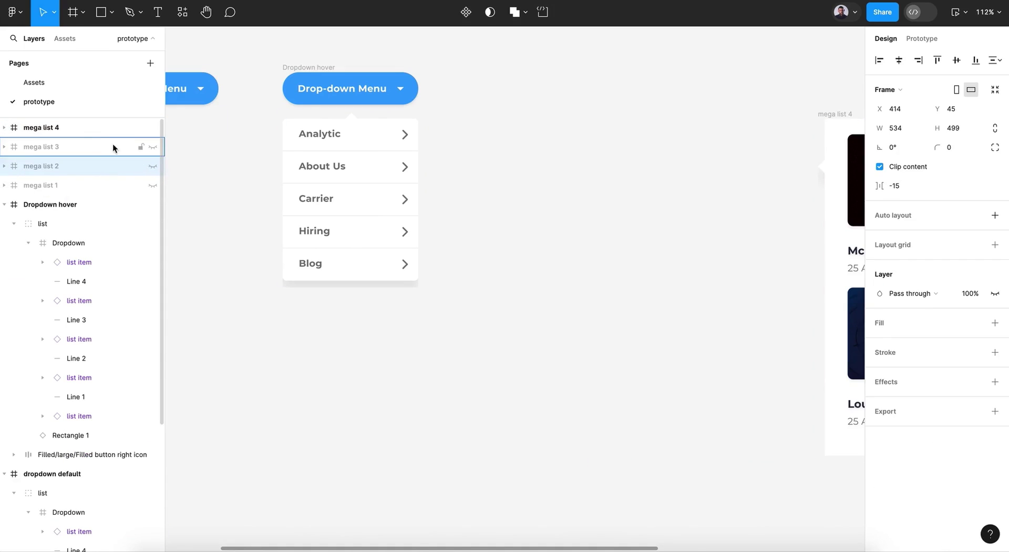
Step: Position the mega list 4 frame beside the Dropdown hover list at X 408, Y 45
{"action": "left_click", "coordinate": [95, 129]}
{"action": "key", "text": "shift+Left"}
{"action": "key", "text": "shift+Left"}
{"action": "key", "text": "shift+Left"}
{"action": "key", "text": "shift+Left"}
{"action": "key", "text": "shift+Left"}
{"action": "key", "text": "shift+Left"}
{"action": "key", "text": "shift+Left"}
{"action": "key", "text": "shift+Left"}
{"action": "key", "text": "shift+Left"}
{"action": "key", "text": "shift+Left"}
{"action": "key", "text": "shift+Left"}
{"action": "key", "text": "shift+Left"}
{"action": "key", "text": "shift+Left"}
{"action": "key", "text": "shift+Left"}
{"action": "key", "text": "shift+Left"}
{"action": "key", "text": "shift+Left"}
{"action": "key", "text": "shift+Left"}
{"action": "key", "text": "shift+Left"}
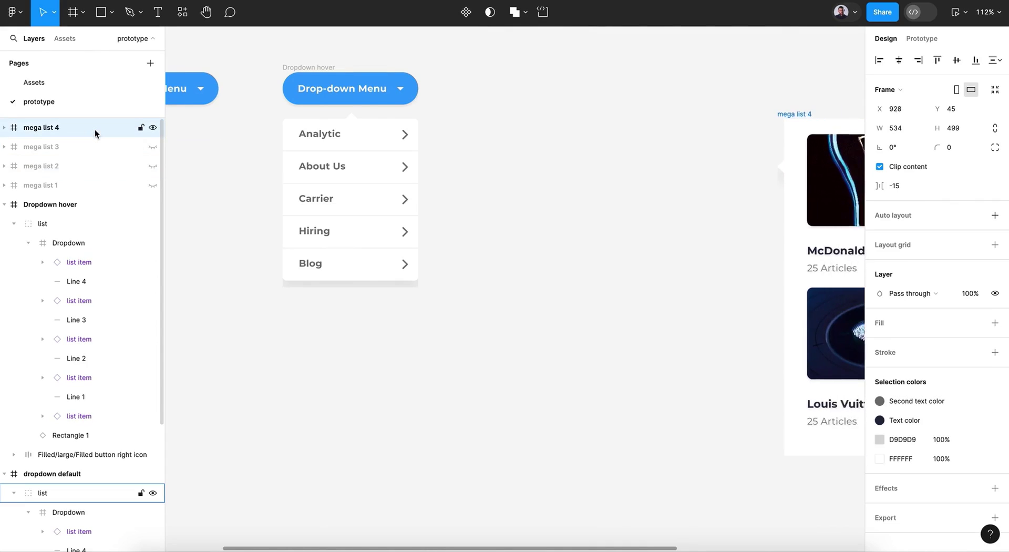
{"action": "key", "text": "shift+Left"}
{"action": "key", "text": "shift+Left"}
{"action": "key", "text": "shift+Left"}
{"action": "key", "text": "shift+Left"}
{"action": "key", "text": "shift+Left"}
{"action": "key", "text": "shift+Left"}
{"action": "key", "text": "shift+Left"}
{"action": "key", "text": "shift+Left"}
{"action": "key", "text": "shift+Left"}
{"action": "key", "text": "shift+Left"}
{"action": "key", "text": "shift+Left"}
{"action": "key", "text": "shift+Left"}
{"action": "key", "text": "shift+Left"}
{"action": "key", "text": "shift+Left"}
{"action": "key", "text": "shift+Left"}
{"action": "key", "text": "shift+Left"}
{"action": "key", "text": "shift+Left"}
{"action": "key", "text": "shift+Left"}
{"action": "key", "text": "shift+Left"}
{"action": "key", "text": "shift+Left"}
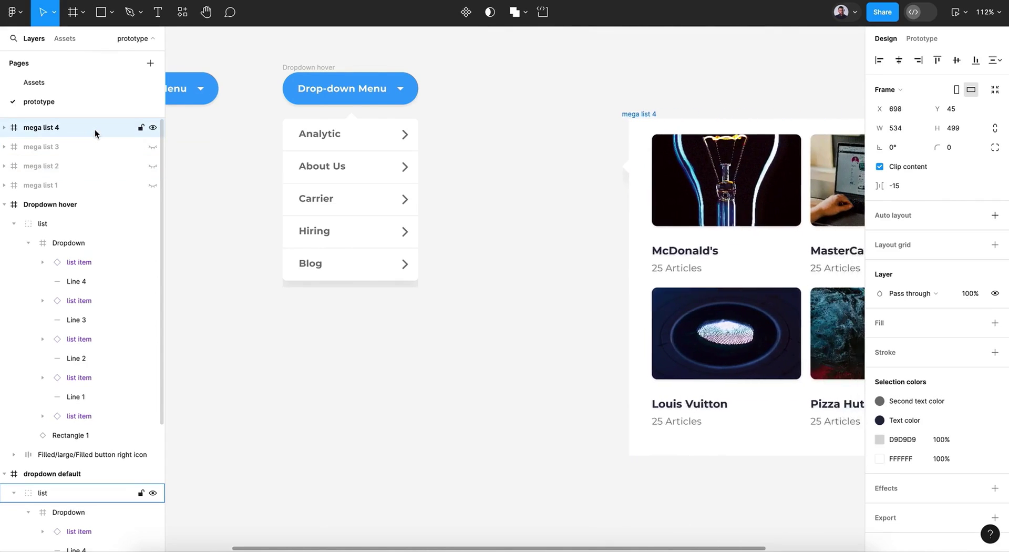
{"action": "key", "text": "shift+Left"}
{"action": "key", "text": "shift+Left"}
{"action": "key", "text": "shift+Left"}
{"action": "key", "text": "shift+Left"}
{"action": "key", "text": "shift+Left"}
{"action": "key", "text": "shift+Left"}
{"action": "key", "text": "shift+Left"}
{"action": "key", "text": "shift+Left"}
{"action": "key", "text": "shift+Left"}
{"action": "key", "text": "shift+Left"}
{"action": "key", "text": "shift+Left"}
{"action": "key", "text": "shift+Left"}
{"action": "key", "text": "shift+Left"}
{"action": "key", "text": "shift+Left"}
{"action": "key", "text": "shift+Left"}
{"action": "key", "text": "shift+Left"}
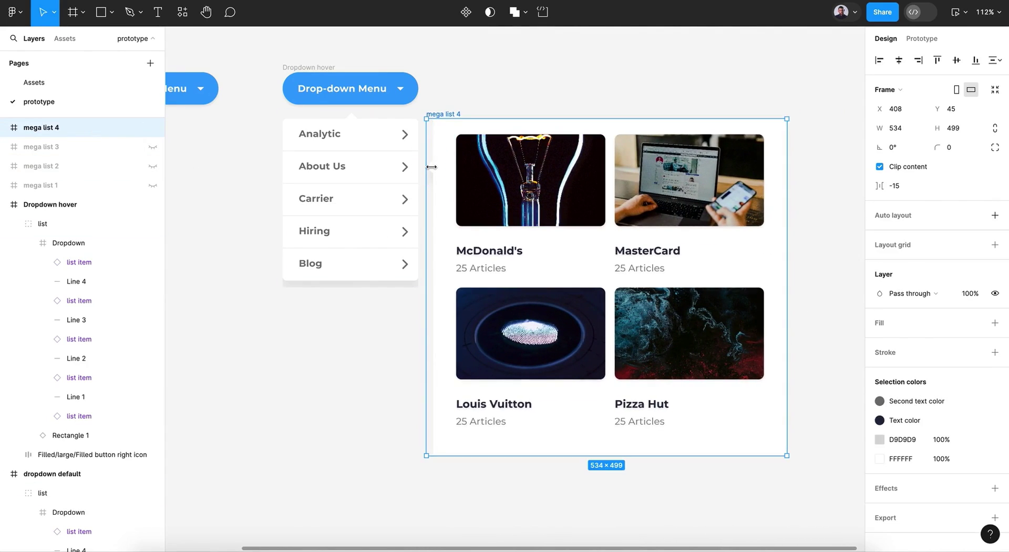
Step: Move the pointer square (Rectangle 1) of mega list 4 down to Y 154, level with the Hiring item
{"action": "left_click", "coordinate": [4, 127]}
{"action": "left_click", "coordinate": [58, 165]}
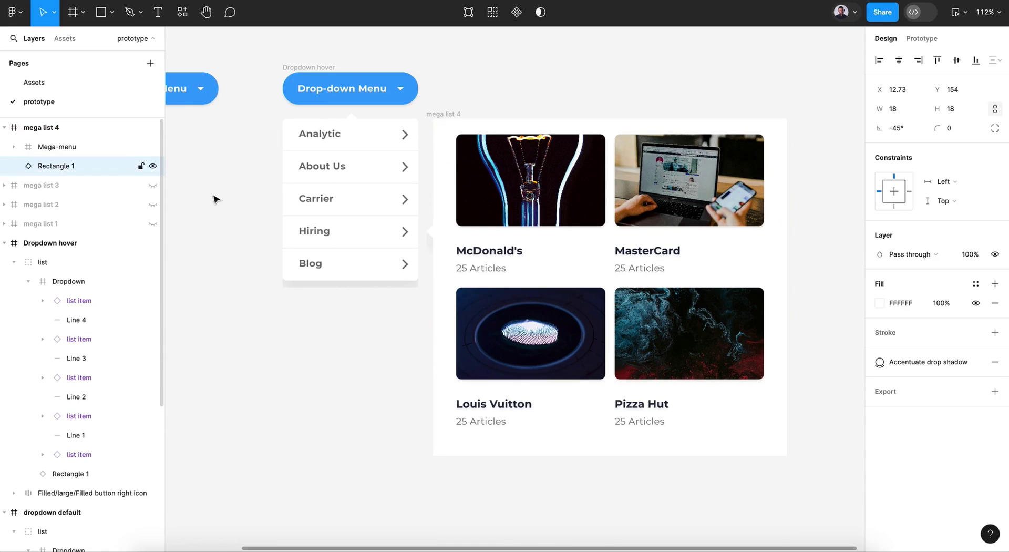
{"action": "left_click", "coordinate": [20, 135]}
{"action": "left_click", "coordinate": [3, 127]}
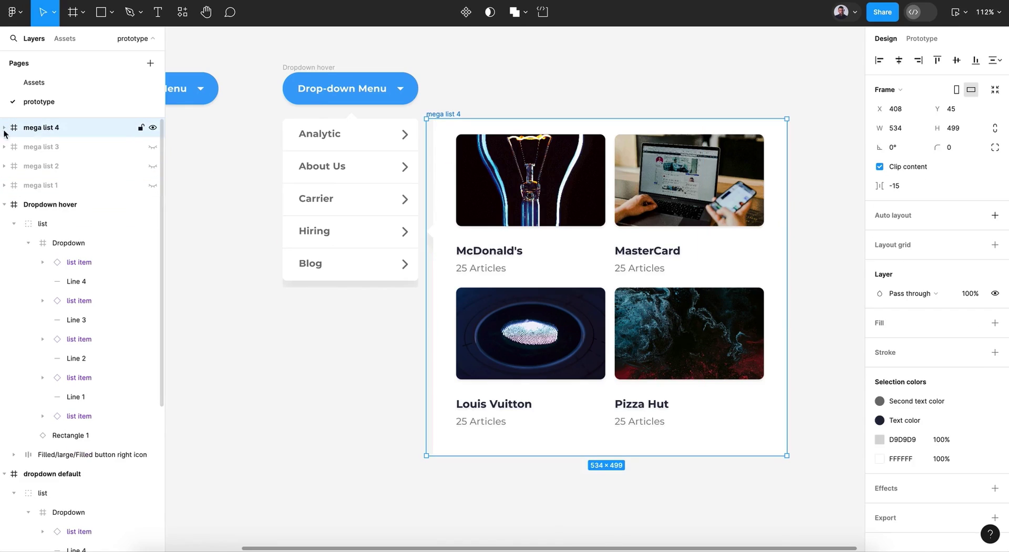
Step: Hide the mega list 4 frame and show mega list 3 again
{"action": "left_click", "coordinate": [153, 129]}
{"action": "left_click", "coordinate": [116, 152]}
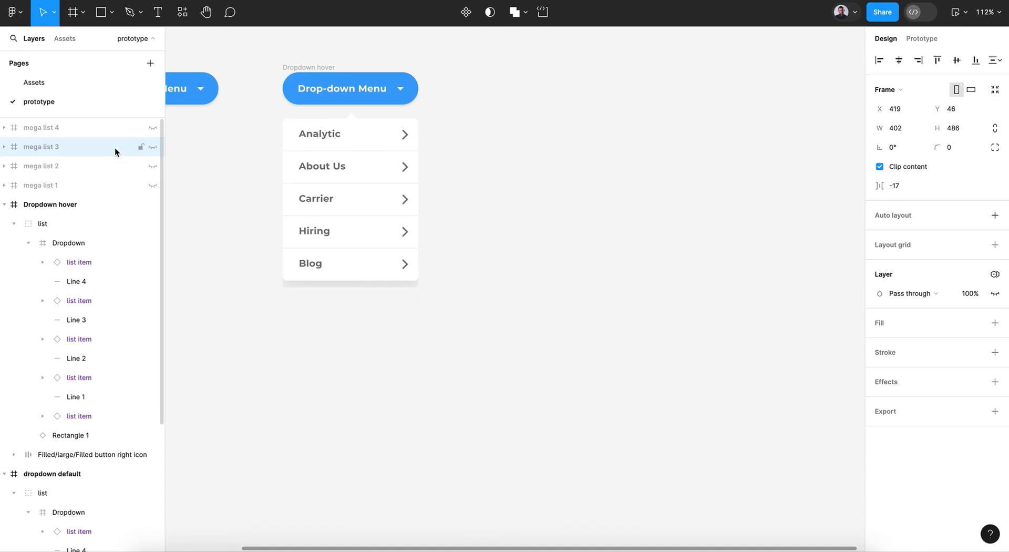
{"action": "left_click", "coordinate": [152, 147]}
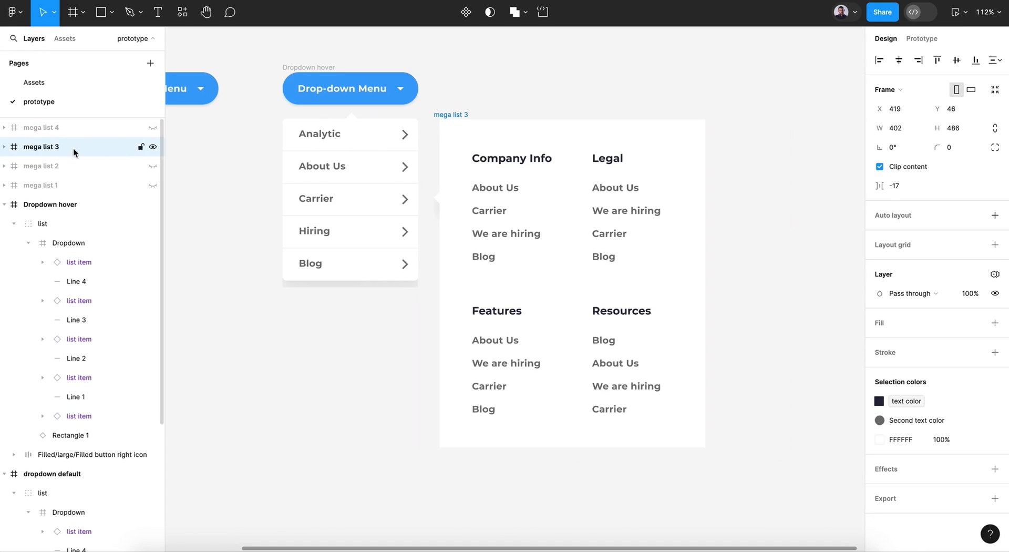
Step: Duplicate mega list 3, place the copy above mega list 4 in the layer order, and hide the original
{"action": "key", "text": "ctrl+d"}
{"action": "left_click", "coordinate": [72, 147]}
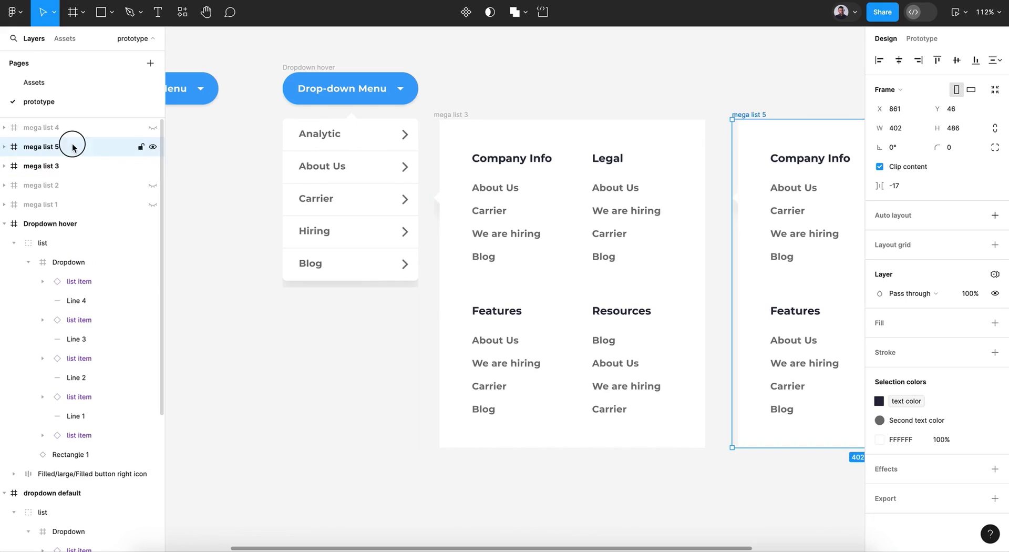
{"action": "left_click_drag", "start_coordinate": [72, 147], "coordinate": [72, 125]}
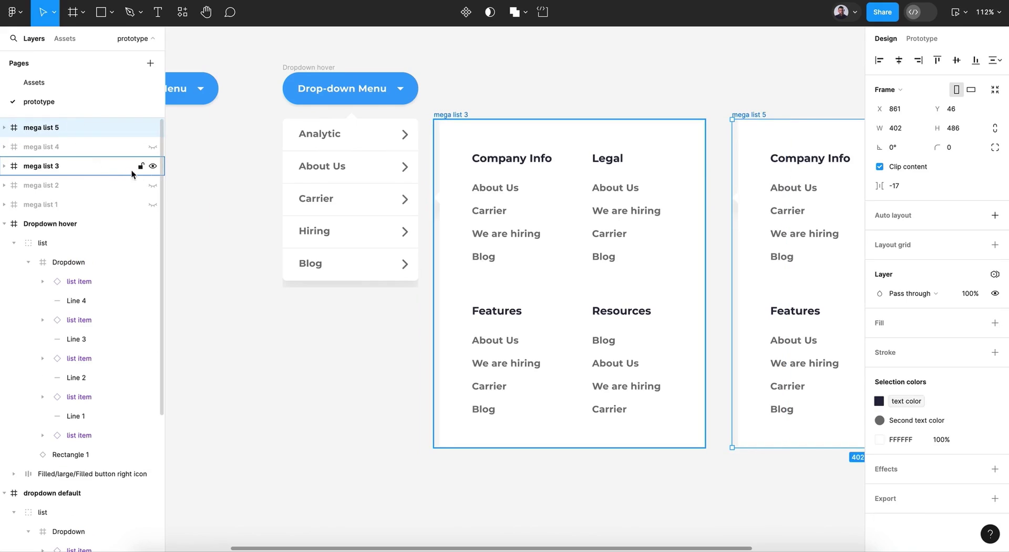
{"action": "left_click", "coordinate": [153, 166]}
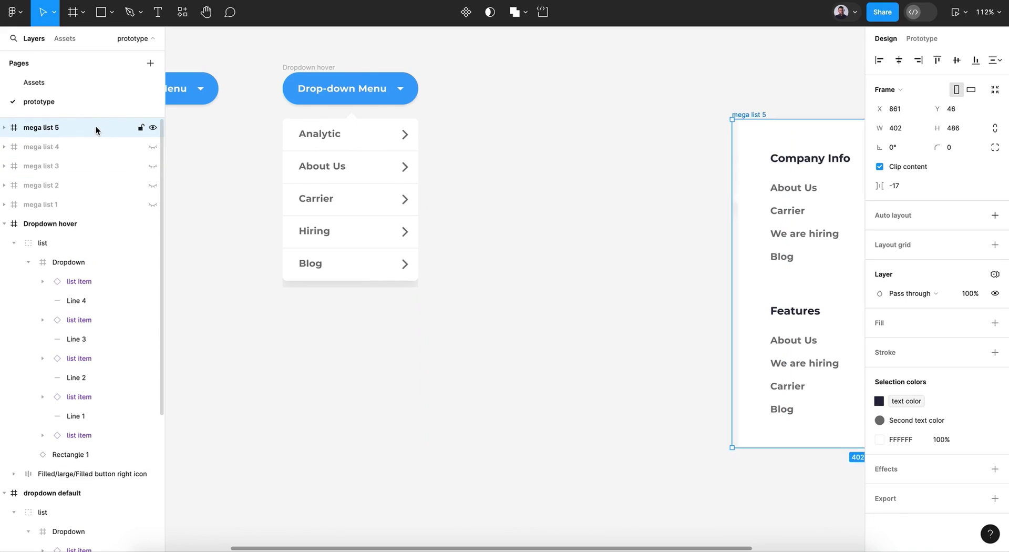
Step: Move the mega list 5 frame horizontally until it sits beside the Dropdown hover list, keeping Y at 46
{"action": "key", "text": "shift+Left"}
{"action": "key", "text": "shift+Left"}
{"action": "key", "text": "shift+Left"}
{"action": "key", "text": "shift+Left"}
{"action": "key", "text": "shift+Left"}
{"action": "key", "text": "shift+Left"}
{"action": "key", "text": "shift+Left"}
{"action": "key", "text": "shift+Left"}
{"action": "key", "text": "shift+Left"}
{"action": "key", "text": "shift+Left"}
{"action": "key", "text": "shift+Left"}
{"action": "key", "text": "shift+Left"}
{"action": "key", "text": "shift+Left"}
{"action": "key", "text": "shift+Left"}
{"action": "key", "text": "shift+Left"}
{"action": "key", "text": "shift+Left"}
{"action": "key", "text": "shift+Left"}
{"action": "key", "text": "shift+Left"}
{"action": "key", "text": "shift+Left"}
{"action": "key", "text": "shift+Left"}
{"action": "key", "text": "shift+Left"}
{"action": "key", "text": "shift+Left"}
{"action": "key", "text": "shift+Left"}
{"action": "key", "text": "shift+Left"}
{"action": "key", "text": "shift+Left"}
{"action": "key", "text": "shift+Left"}
{"action": "key", "text": "shift+Left"}
{"action": "key", "text": "shift+Left"}
{"action": "key", "text": "shift+Left"}
{"action": "key", "text": "shift+Left"}
{"action": "key", "text": "shift+Left"}
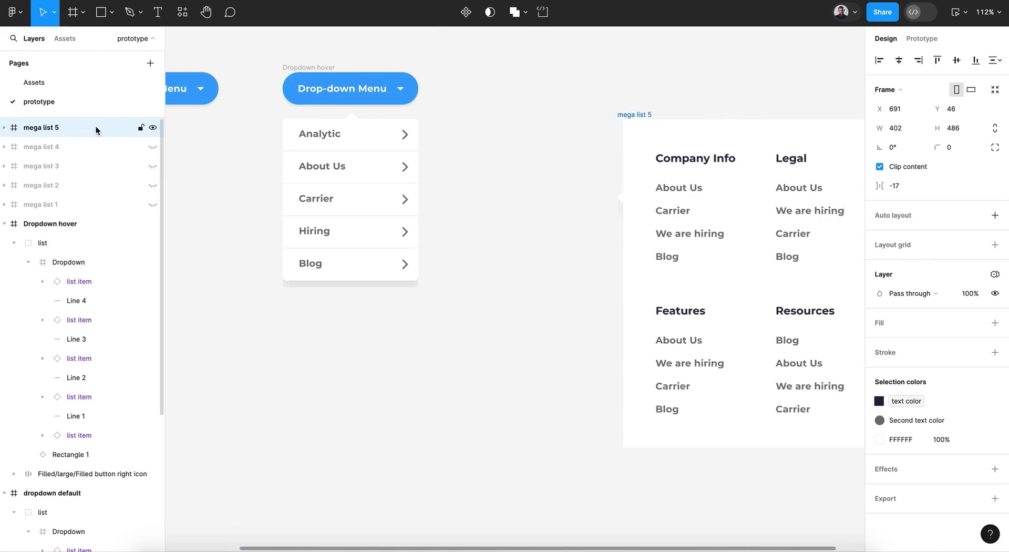
{"action": "key", "text": "shift+Left"}
{"action": "key", "text": "shift+Left"}
{"action": "key", "text": "shift+Left"}
{"action": "key", "text": "shift+Left"}
{"action": "key", "text": "shift+Left"}
{"action": "key", "text": "shift+Left"}
{"action": "key", "text": "shift+Left"}
{"action": "key", "text": "shift+Left"}
{"action": "key", "text": "shift+Left"}
{"action": "key", "text": "shift+Left"}
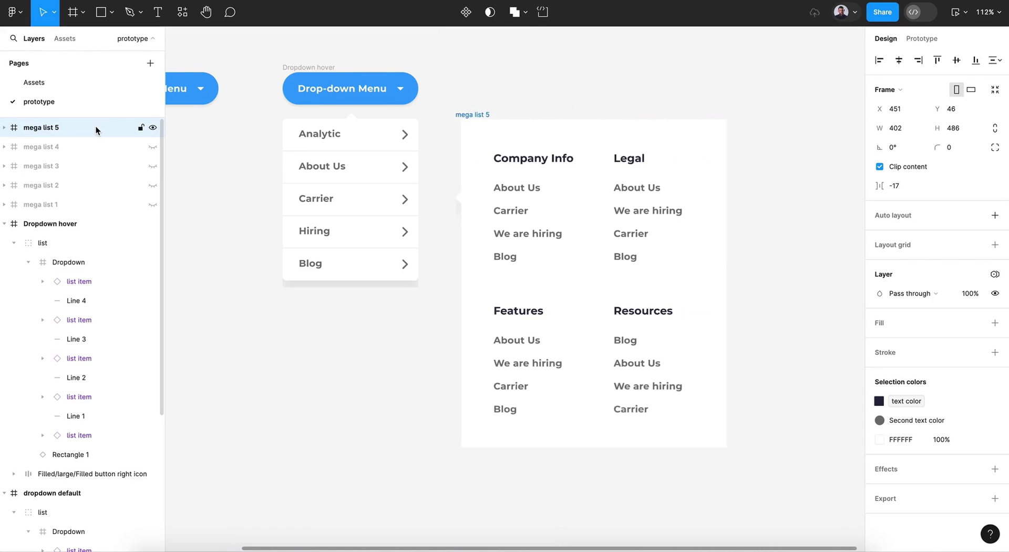
Step: Move the pointer square (Rectangle 1) of mega list 5 down to Y 203, level with the Blog item
{"action": "left_click", "coordinate": [4, 127]}
{"action": "left_click", "coordinate": [60, 166]}
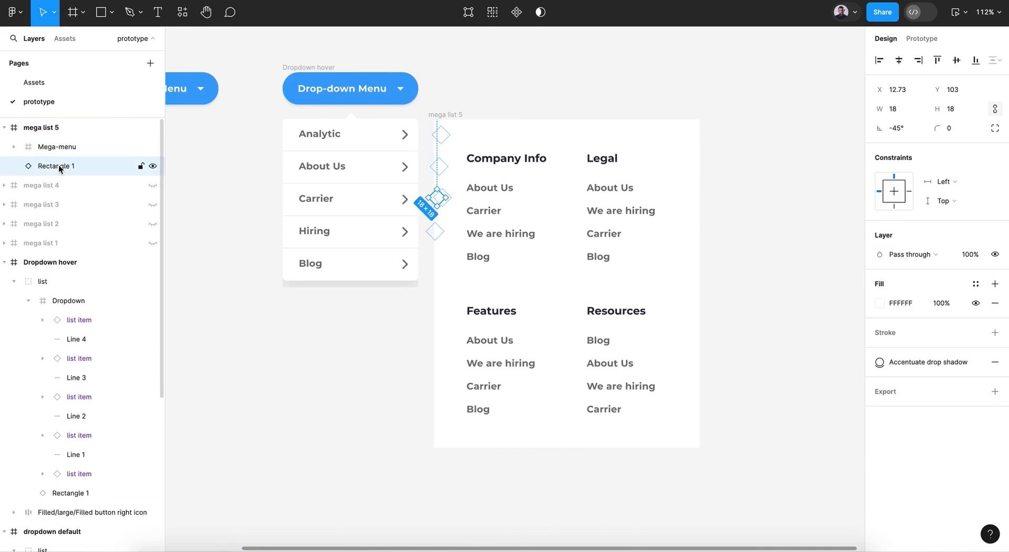
{"action": "key", "text": "shift+Down"}
{"action": "key", "text": "shift+Down"}
{"action": "key", "text": "shift+Down"}
{"action": "key", "text": "shift+Down"}
{"action": "key", "text": "shift+Down"}
{"action": "key", "text": "shift+Down"}
{"action": "key", "text": "shift+Down"}
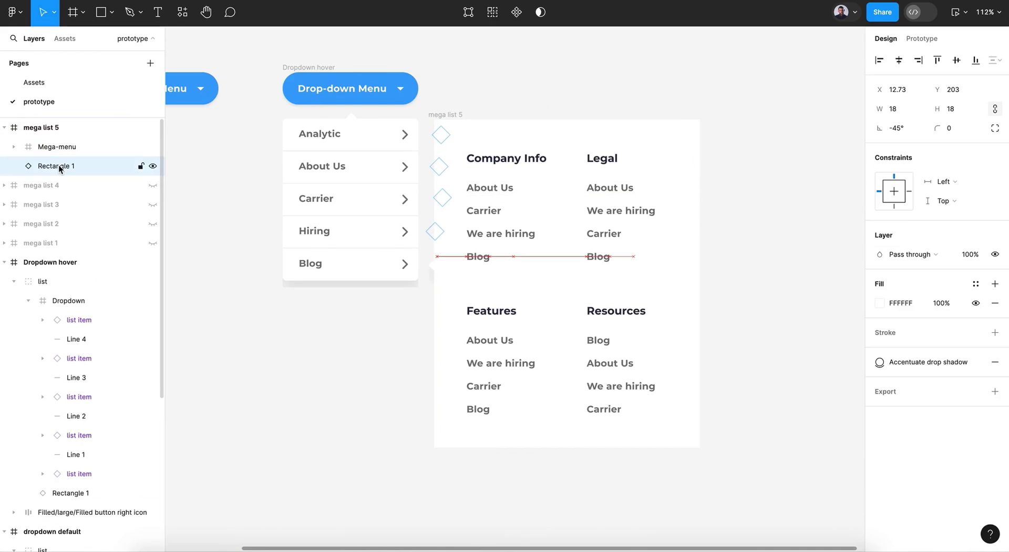
{"action": "left_click", "coordinate": [55, 147]}
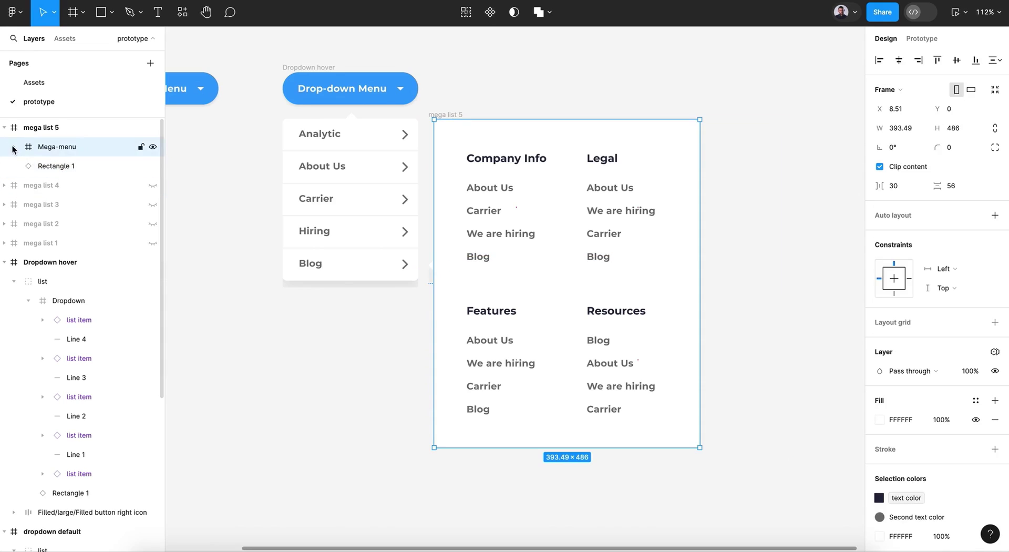
{"action": "left_click", "coordinate": [4, 127]}
Step: Show the hidden frames mega list 4, mega list 3, mega list 2 and mega list 1 again
{"action": "left_click", "coordinate": [152, 148]}
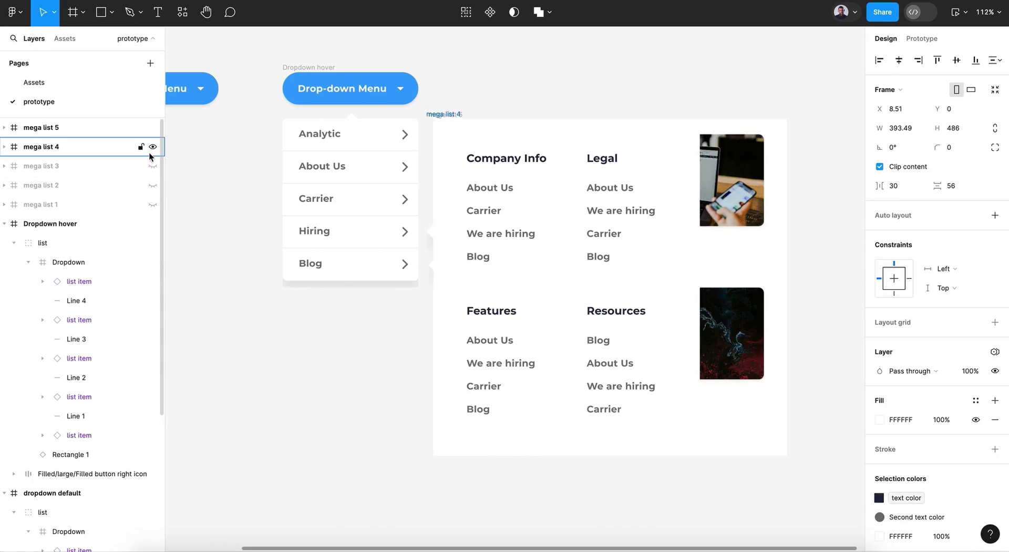
{"action": "left_click", "coordinate": [152, 165]}
{"action": "left_click", "coordinate": [153, 185]}
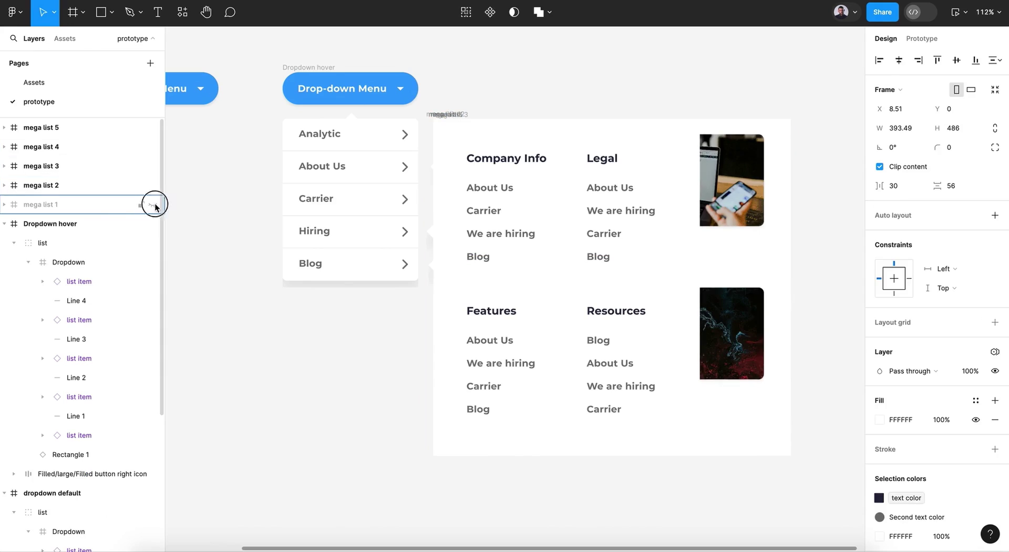
{"action": "left_click", "coordinate": [153, 204]}
Step: Align the left edges of all five mega list frames at X 408
{"action": "left_click", "coordinate": [93, 205]}
{"action": "left_click", "coordinate": [93, 131], "text": "shift"}
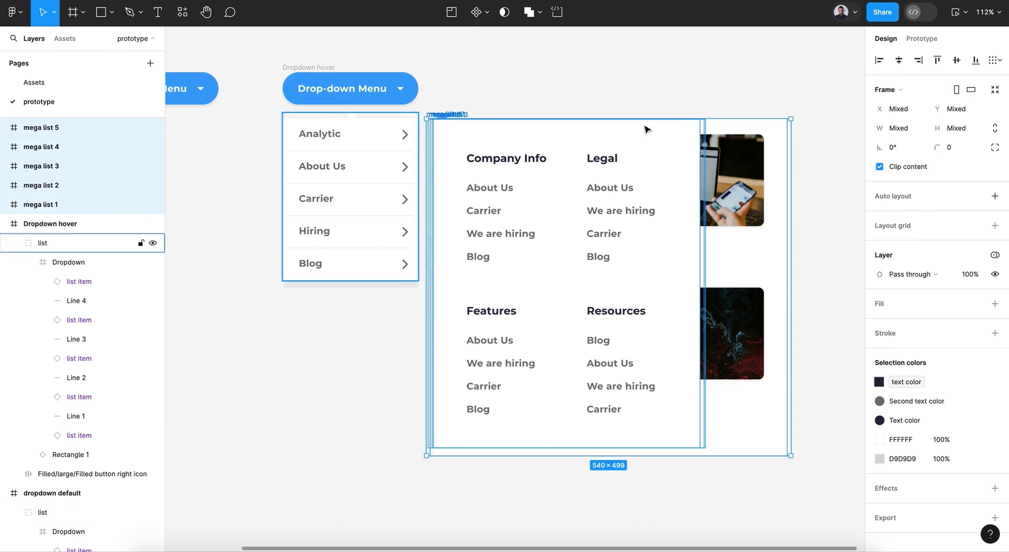
{"action": "left_click", "coordinate": [879, 61]}
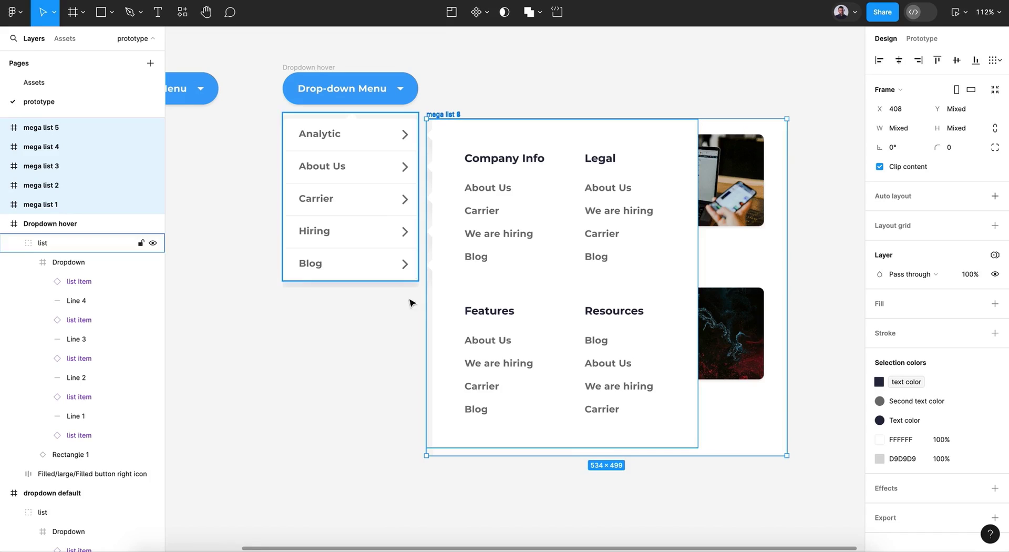
{"action": "left_click", "coordinate": [401, 318]}
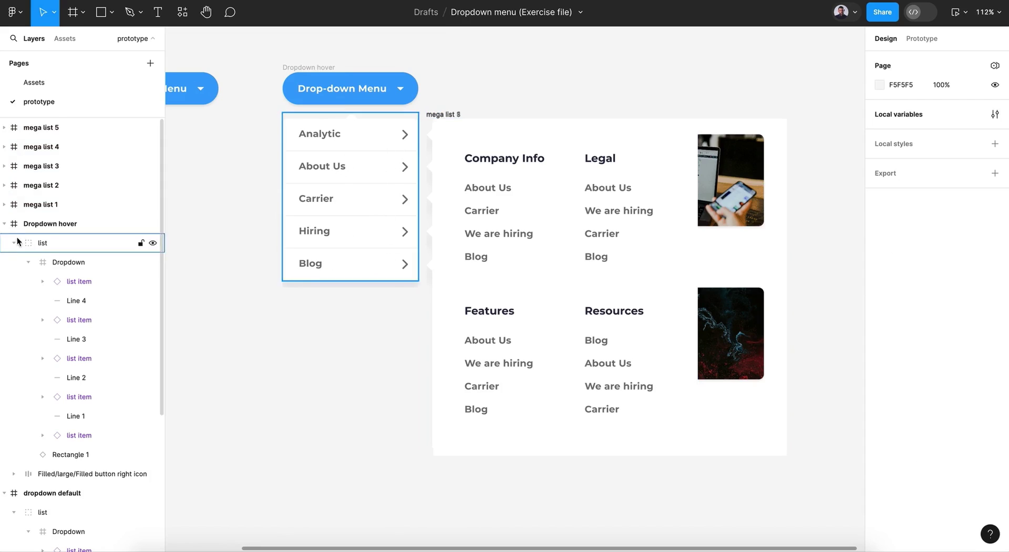
{"action": "left_click", "coordinate": [42, 207]}
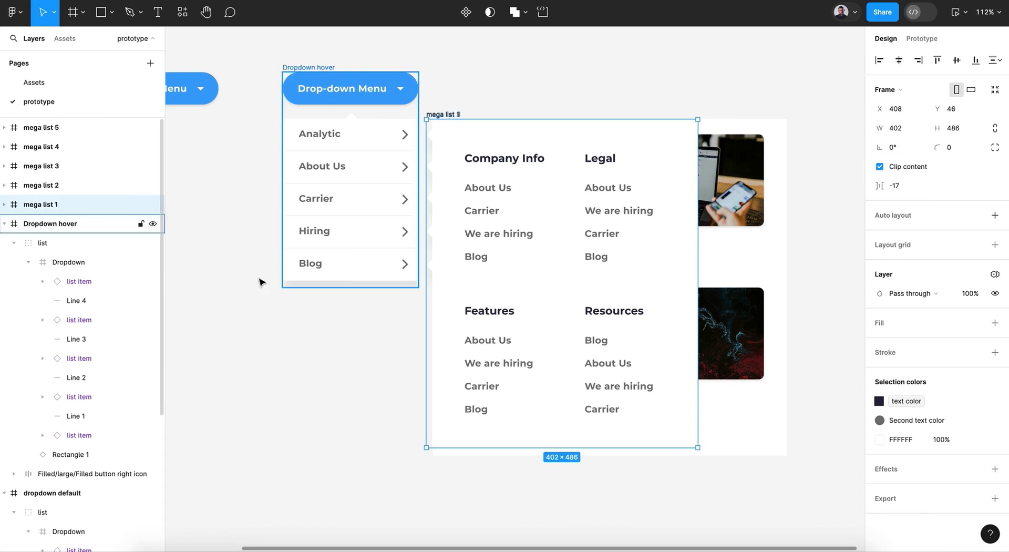
{"action": "left_click", "coordinate": [78, 134]}
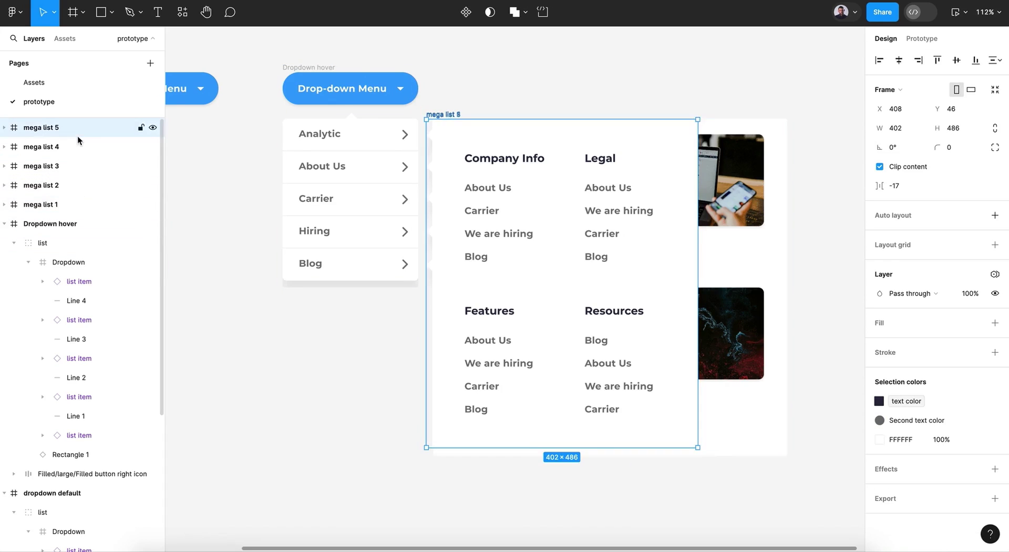
{"action": "scroll", "coordinate": [270, 300], "scroll_direction": "down", "scroll_amount": 5}
{"action": "left_click", "coordinate": [271, 300]}
{"action": "left_click_drag", "start_coordinate": [269, 146], "coordinate": [600, 419]}
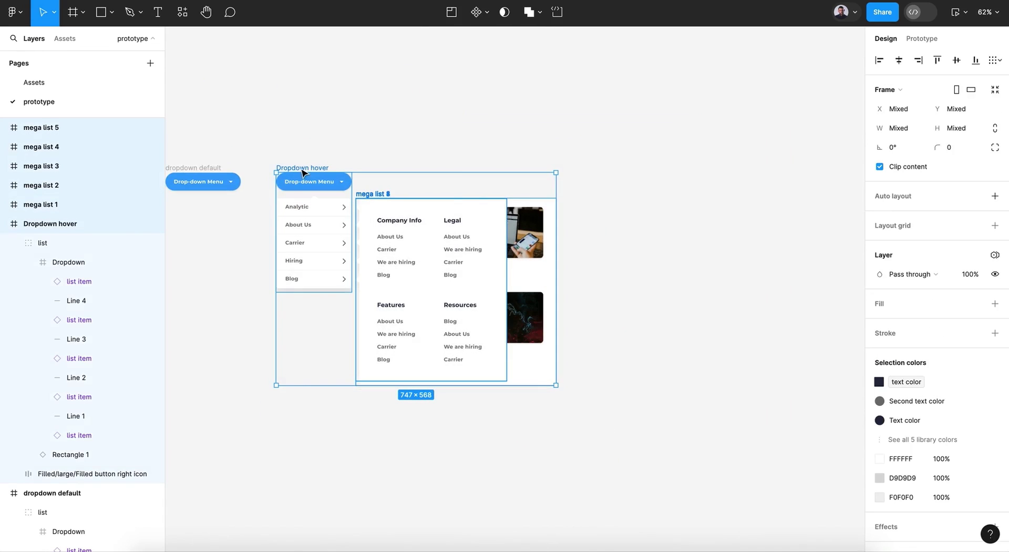
Step: Collapse the dropdown default layer and the list group inside Dropdown hover in the layer tree
{"action": "left_click", "coordinate": [4, 224]}
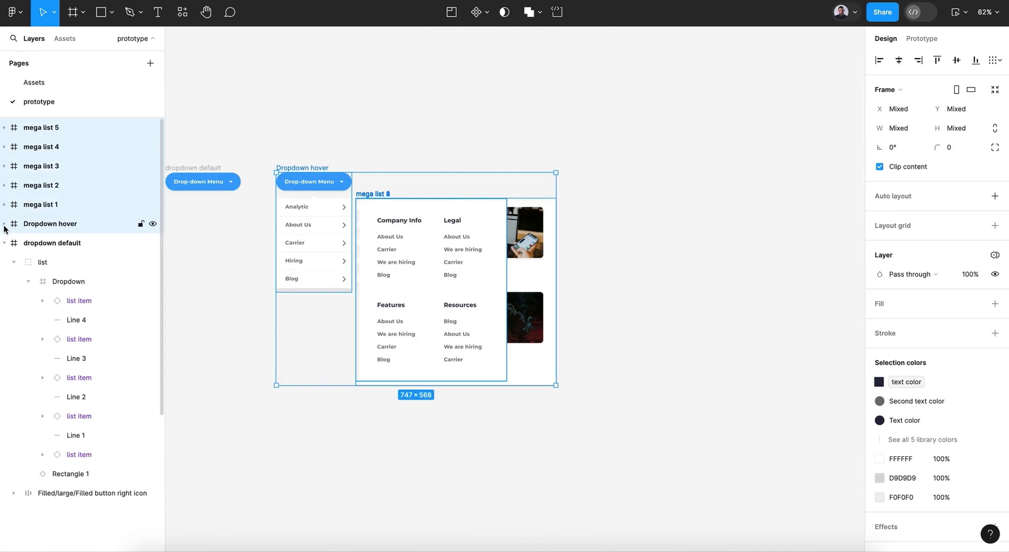
{"action": "left_click", "coordinate": [4, 243]}
{"action": "left_click", "coordinate": [5, 244]}
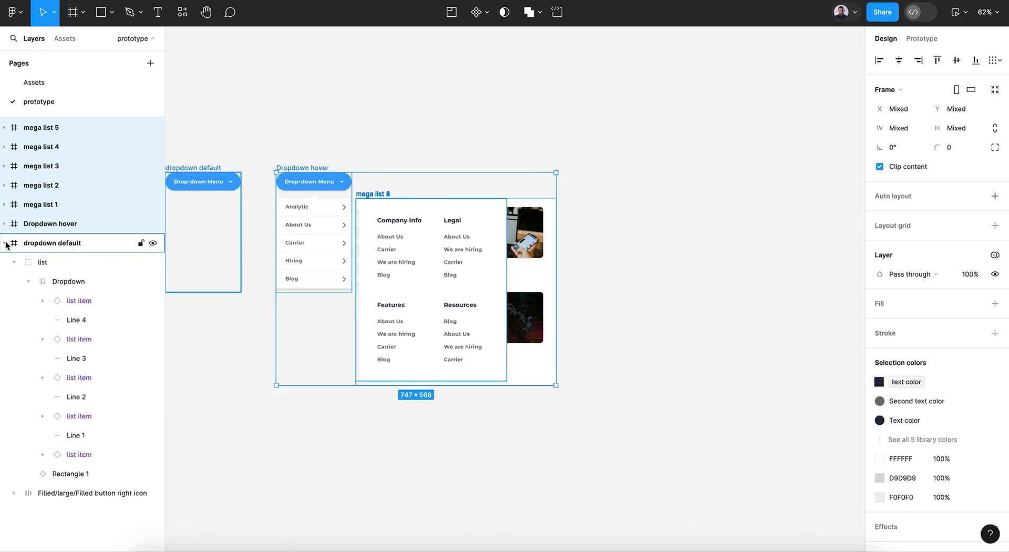
{"action": "left_click", "coordinate": [6, 244]}
{"action": "left_click", "coordinate": [5, 225]}
{"action": "left_click", "coordinate": [45, 243]}
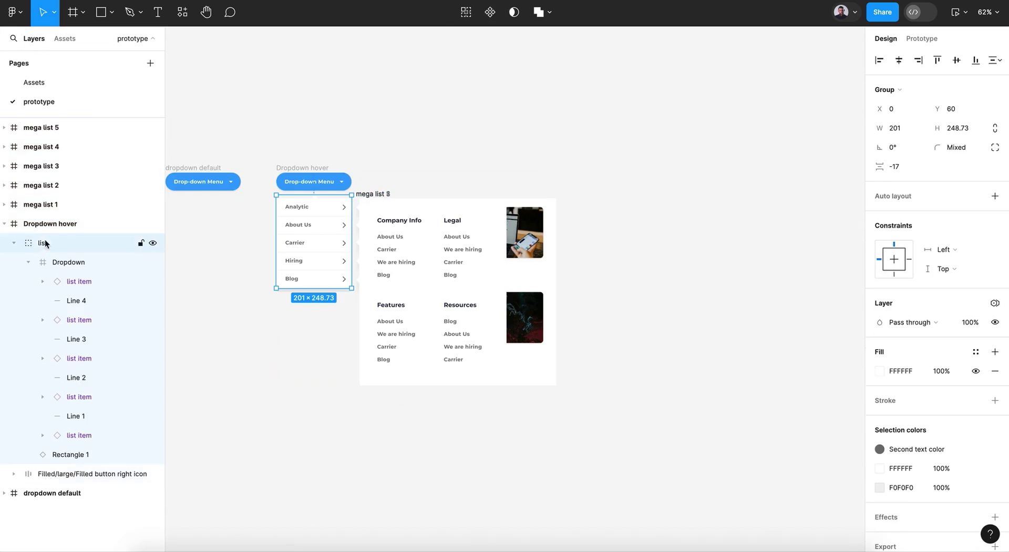
{"action": "left_click", "coordinate": [14, 243]}
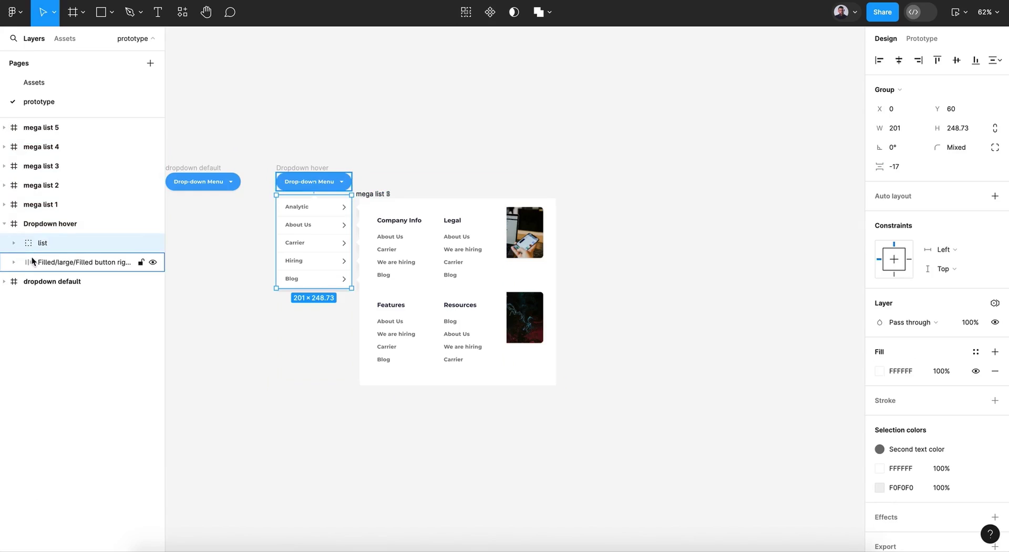
Step: Nest the five mega list frames inside the Dropdown hover frame and resize that frame to fit its contents
{"action": "left_click", "coordinate": [21, 205]}
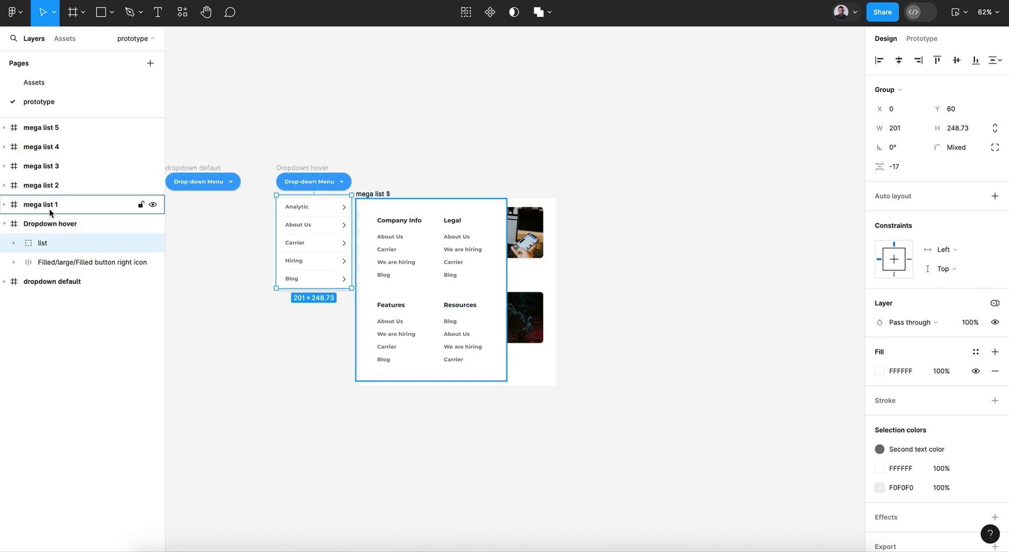
{"action": "left_click", "coordinate": [61, 136], "text": "shift"}
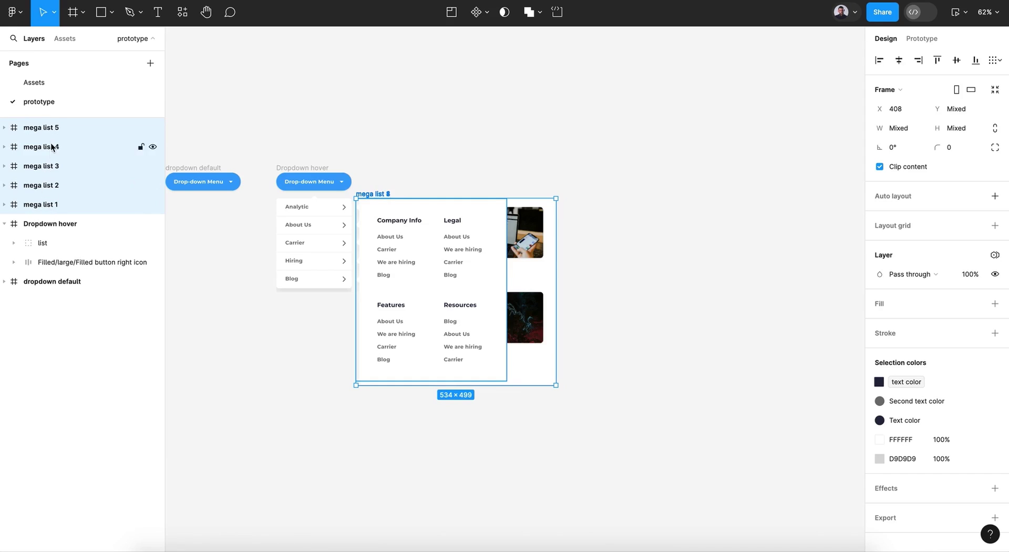
{"action": "left_click_drag", "start_coordinate": [56, 207], "coordinate": [68, 236]}
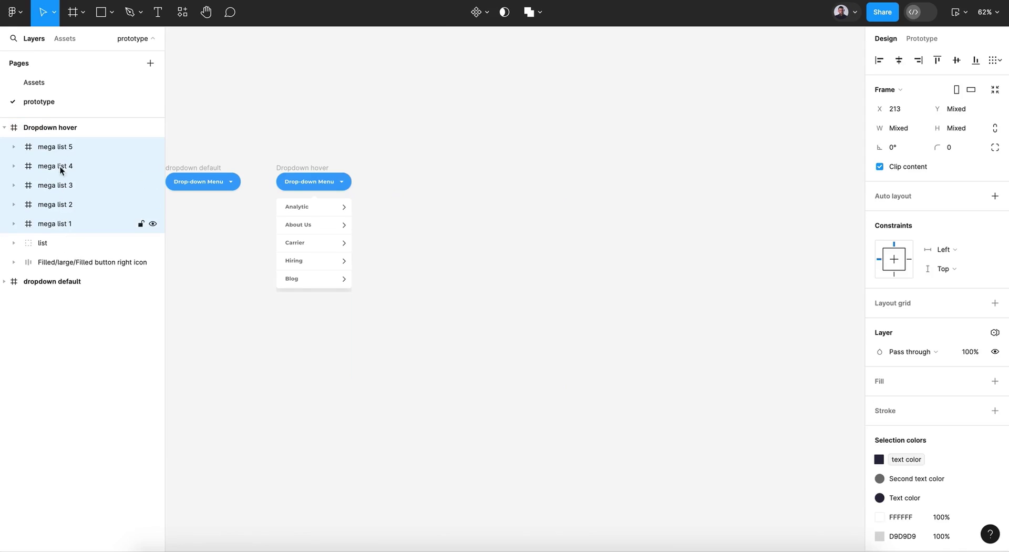
{"action": "left_click", "coordinate": [56, 127]}
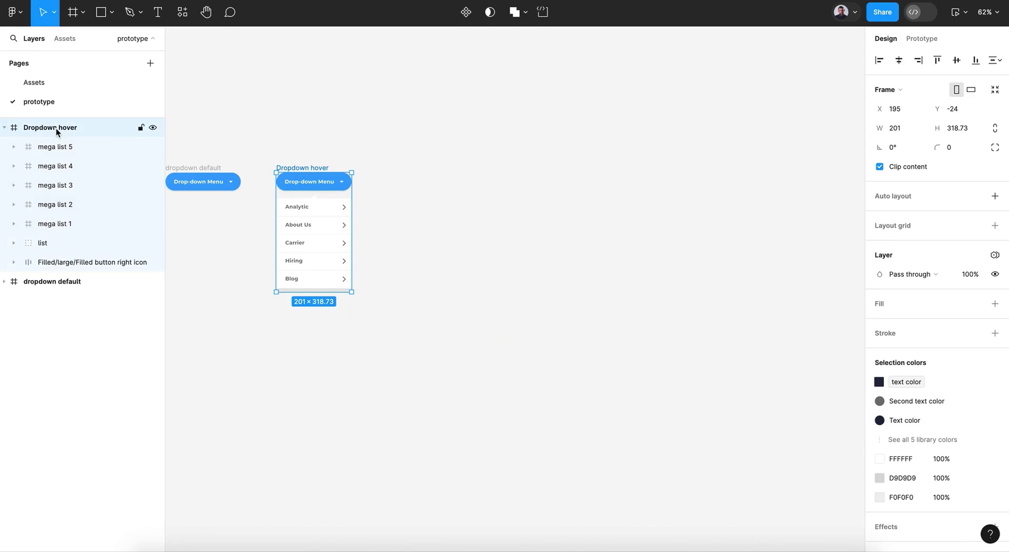
{"action": "left_click", "coordinate": [994, 92]}
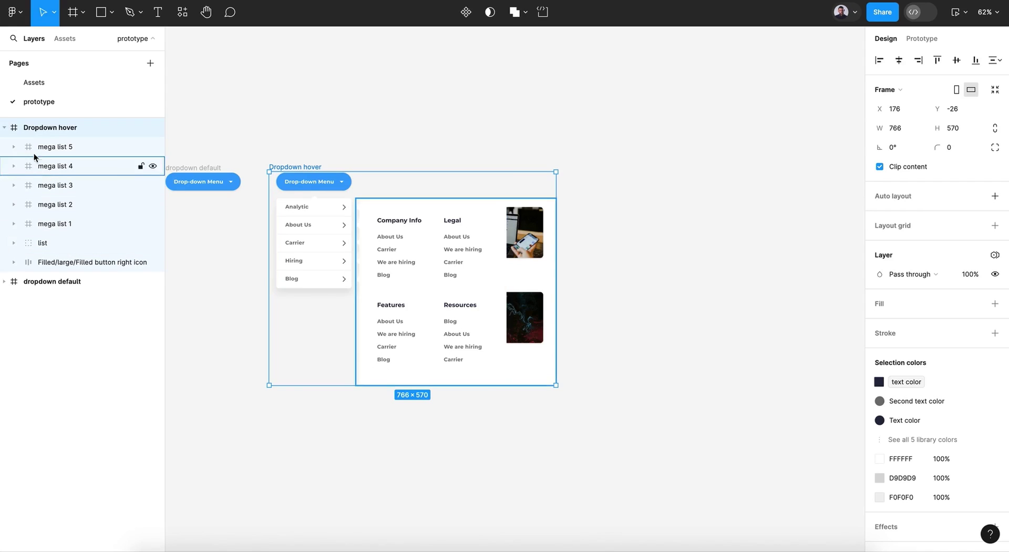
Step: Collapse the layer tree and duplicate the Dropdown hover frame beside the original
{"action": "left_click", "coordinate": [27, 135]}
{"action": "key", "text": "shift+2"}
{"action": "key", "text": "alt+l"}
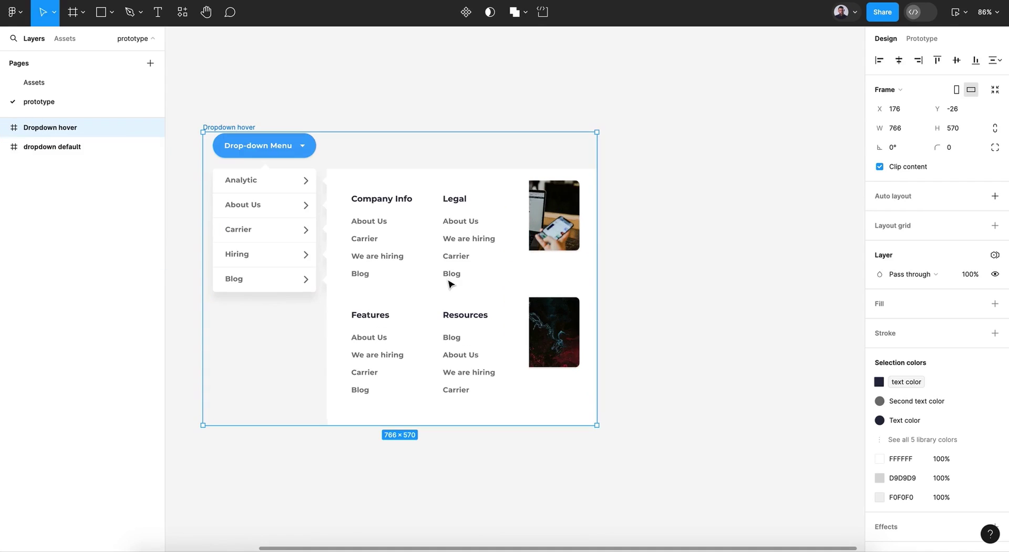
{"action": "key", "text": "ctrl+d"}
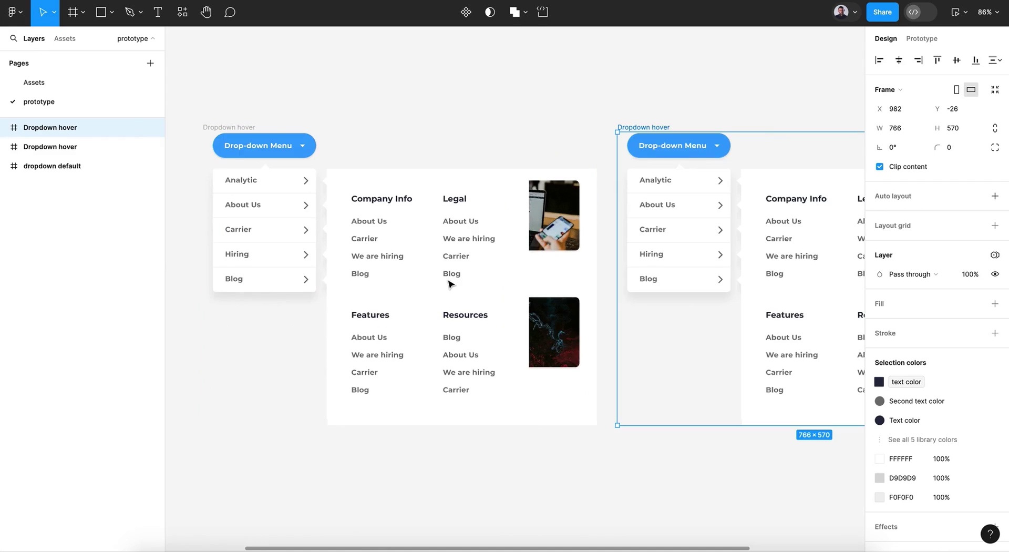
{"action": "scroll", "coordinate": [741, 219], "scroll_direction": "right", "scroll_amount": 5}
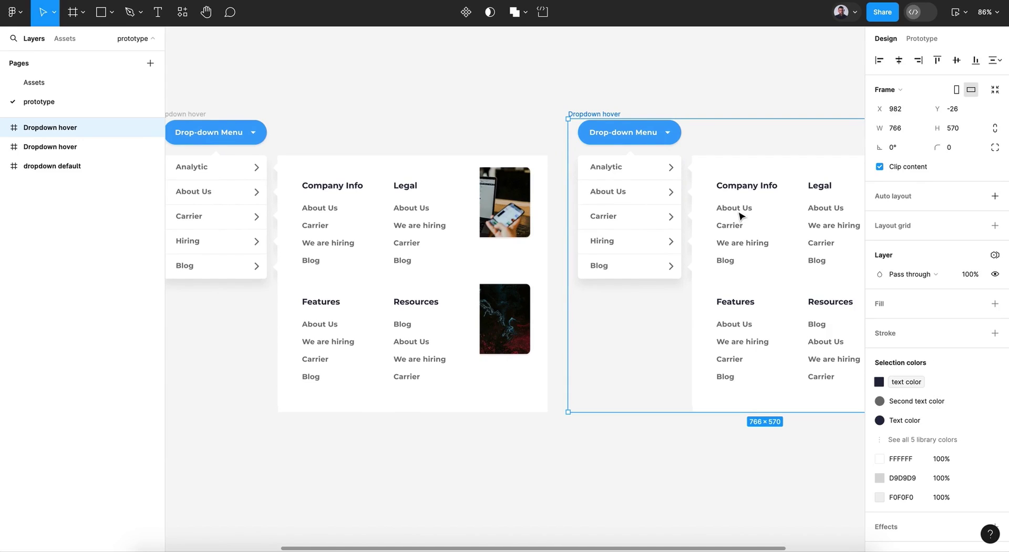
Step: Rename the duplicated frame as Dropdown mega menu
{"action": "double_click", "coordinate": [600, 113]}
{"action": "left_click", "coordinate": [570, 113]}
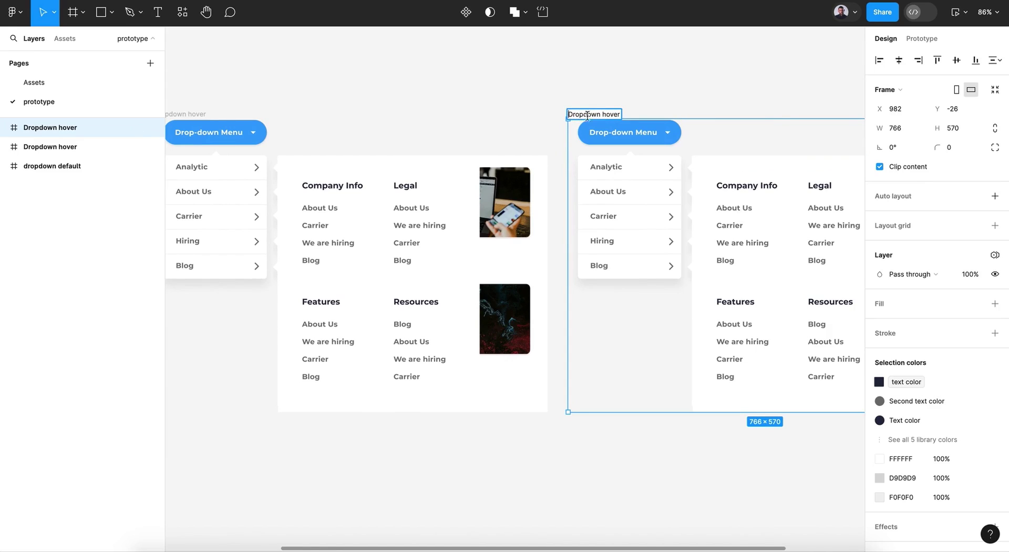
{"action": "left_click_drag", "start_coordinate": [603, 117], "coordinate": [695, 116]}
{"action": "type", "text": "ropdown mega menu"}
{"action": "key", "text": "Return"}
{"action": "left_click", "coordinate": [625, 101]}
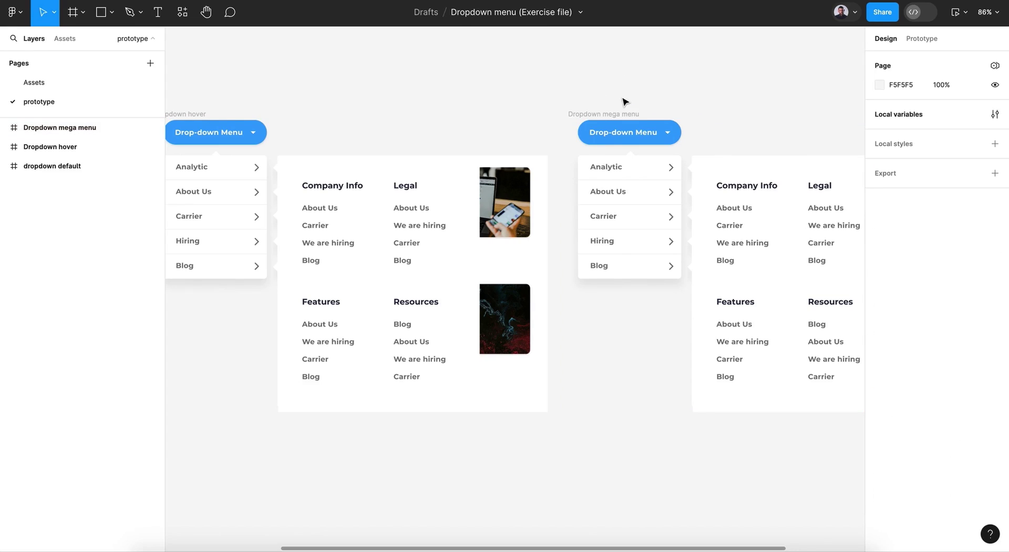
{"action": "scroll", "coordinate": [624, 101], "scroll_direction": "down", "scroll_amount": 3}
{"action": "scroll", "coordinate": [625, 101], "scroll_direction": "right", "scroll_amount": 3}
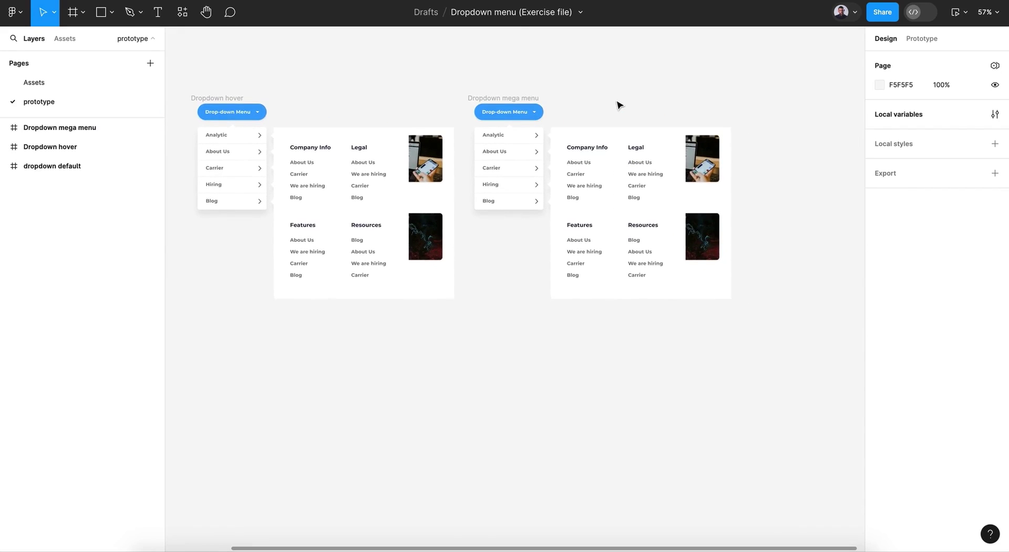
{"action": "double_click", "coordinate": [499, 99]}
{"action": "key", "text": "Right"}
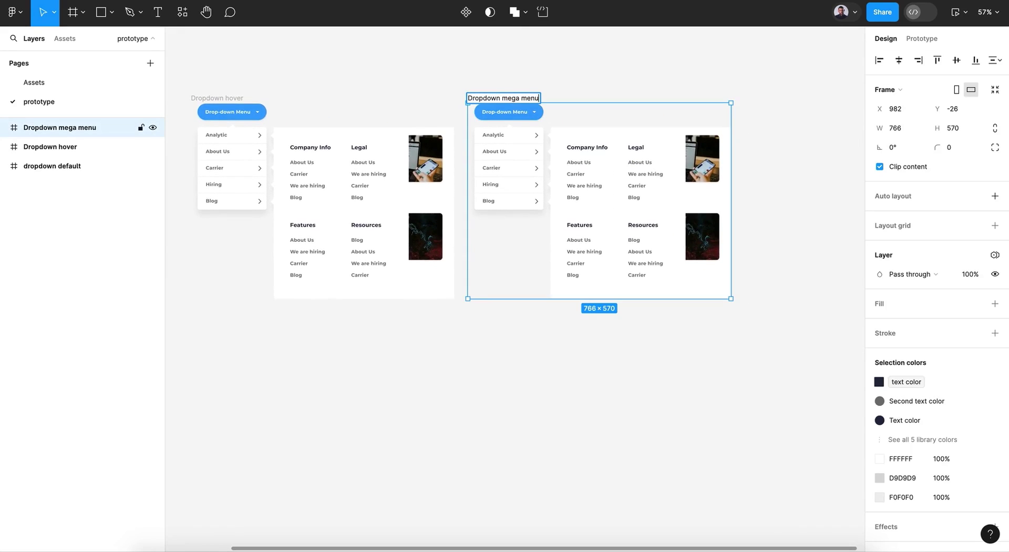
{"action": "left_click", "coordinate": [578, 84]}
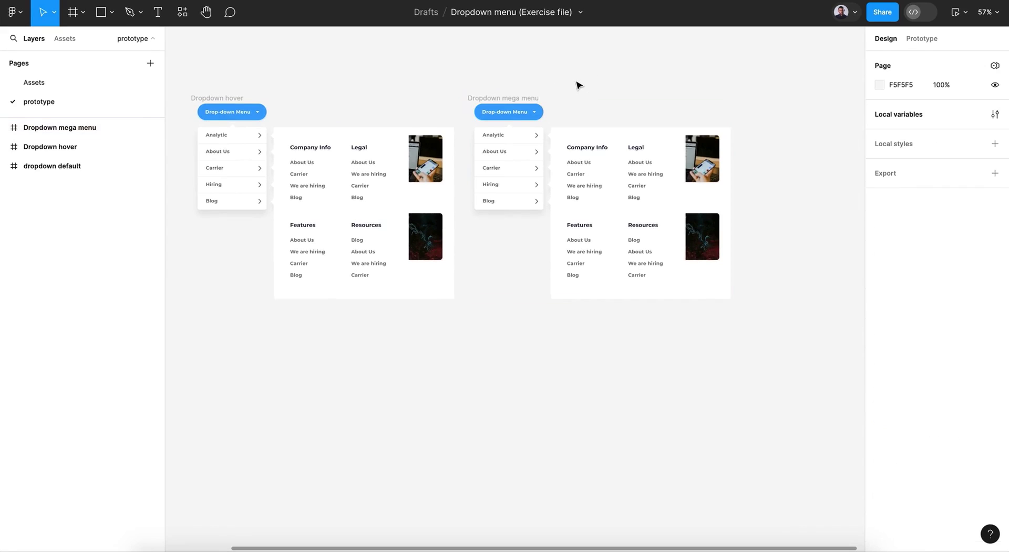
Step: Shrink all five mega list frames in Dropdown hover together toward their upper-left corner, to about 74 × 48
{"action": "left_click", "coordinate": [311, 135]}
{"action": "left_click", "coordinate": [210, 149]}
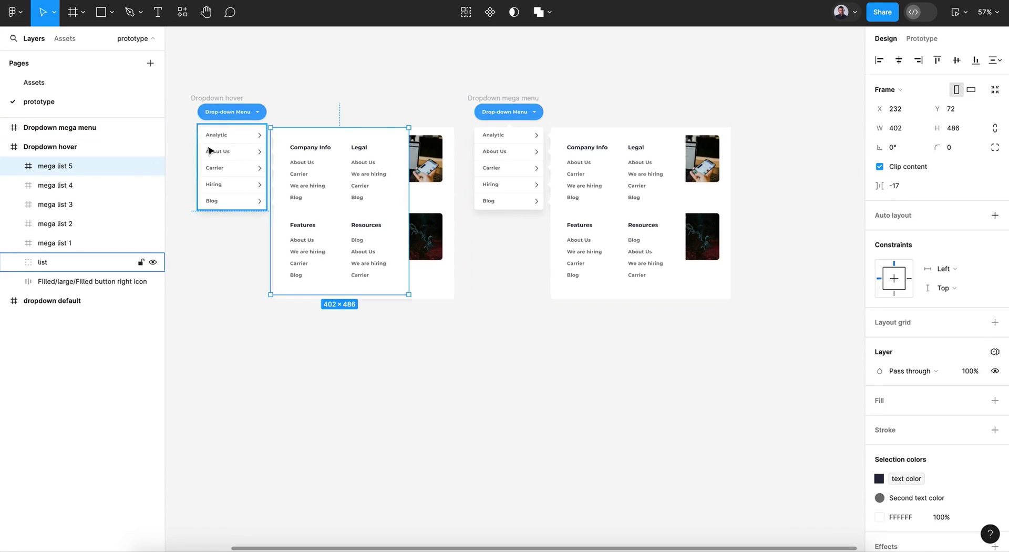
{"action": "scroll", "coordinate": [199, 150], "scroll_direction": "up", "scroll_amount": 5}
{"action": "left_click", "coordinate": [401, 191]}
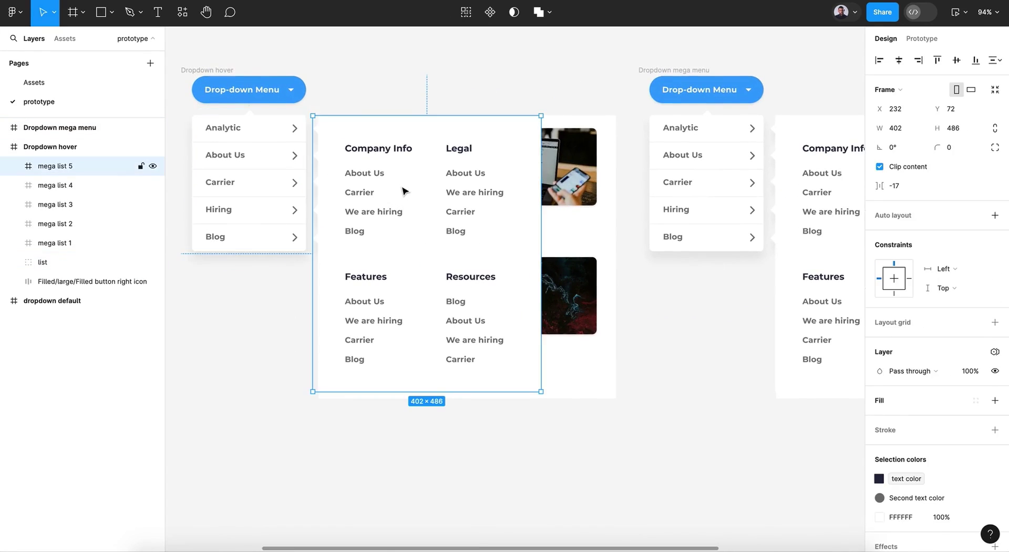
{"action": "left_click", "coordinate": [72, 243], "text": "shift"}
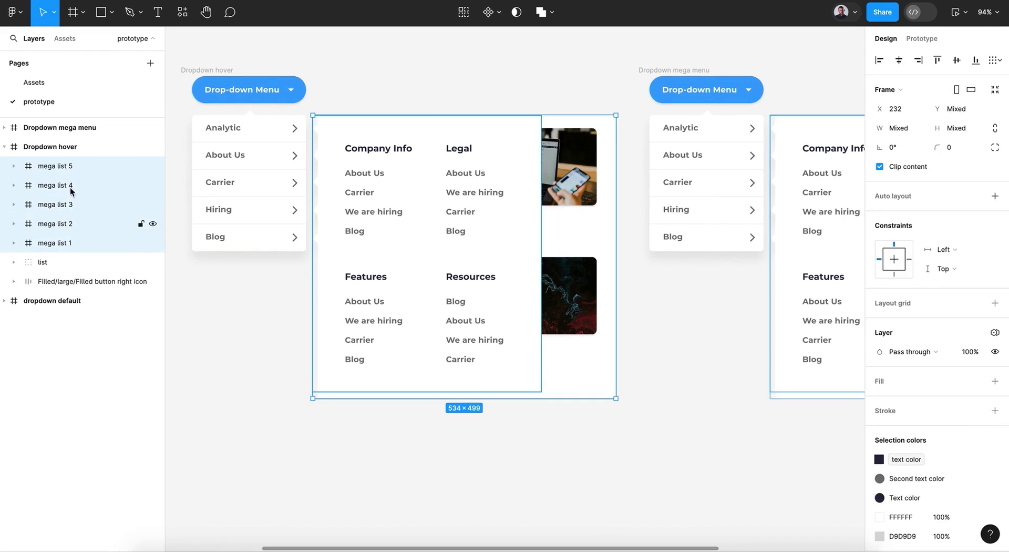
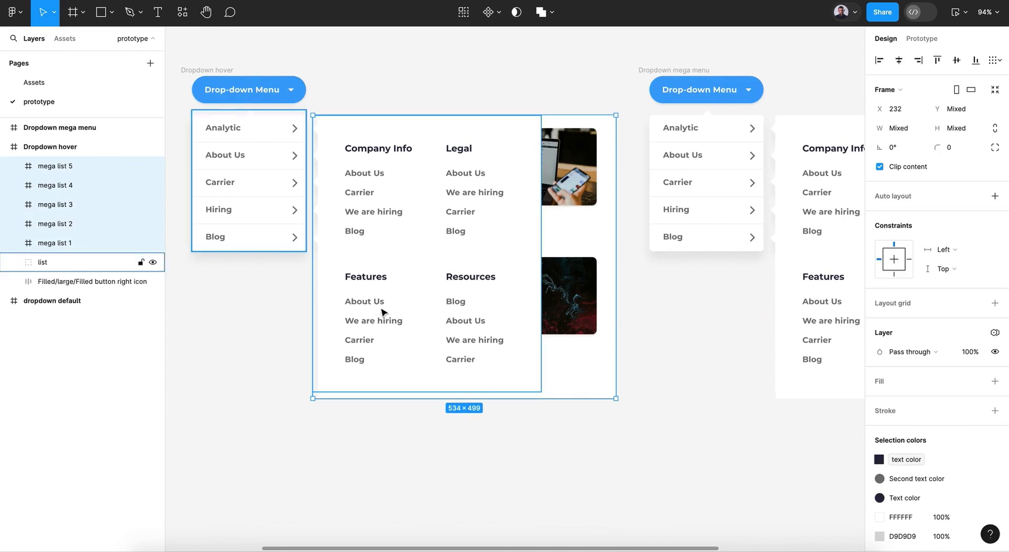
{"action": "left_click_drag", "start_coordinate": [616, 398], "coordinate": [523, 330]}
{"action": "key", "text": "ctrl+z"}
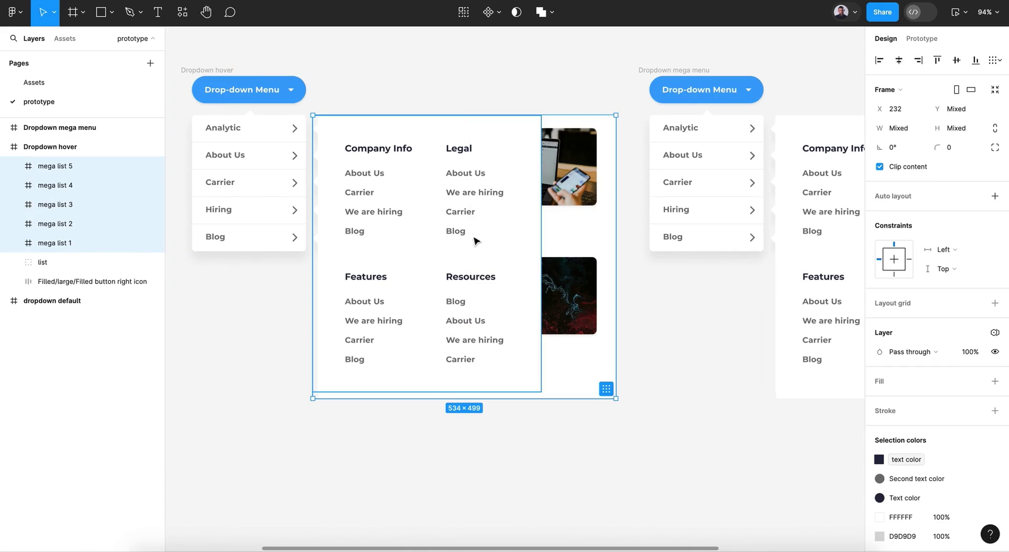
{"action": "left_click_drag", "start_coordinate": [616, 398], "coordinate": [353, 145]}
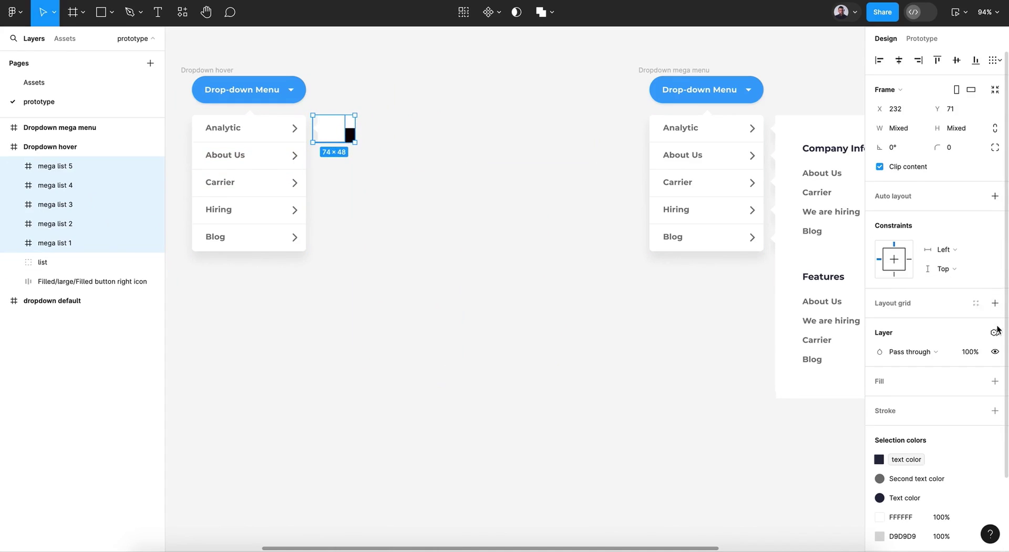
Step: Set the layer opacity of the five shrunken mega list frames in Dropdown hover to 0%
{"action": "left_click", "coordinate": [963, 352]}
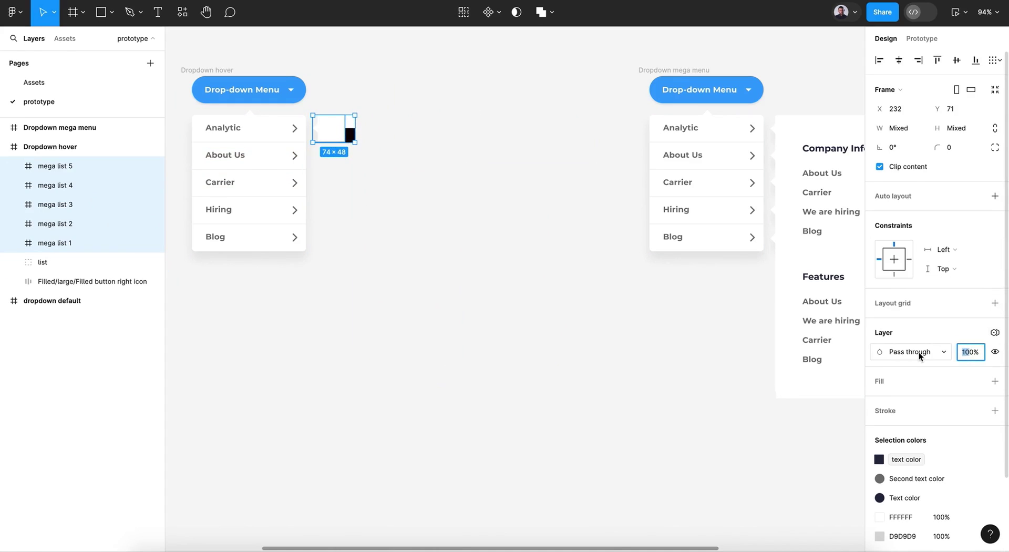
{"action": "type", "text": "0"}
{"action": "key", "text": "Return"}
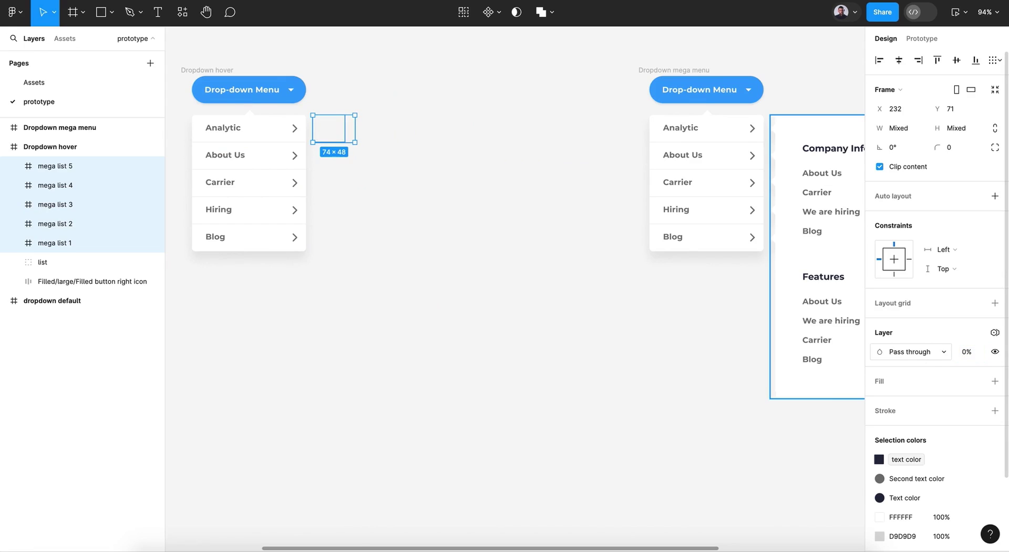
{"action": "left_click", "coordinate": [369, 217]}
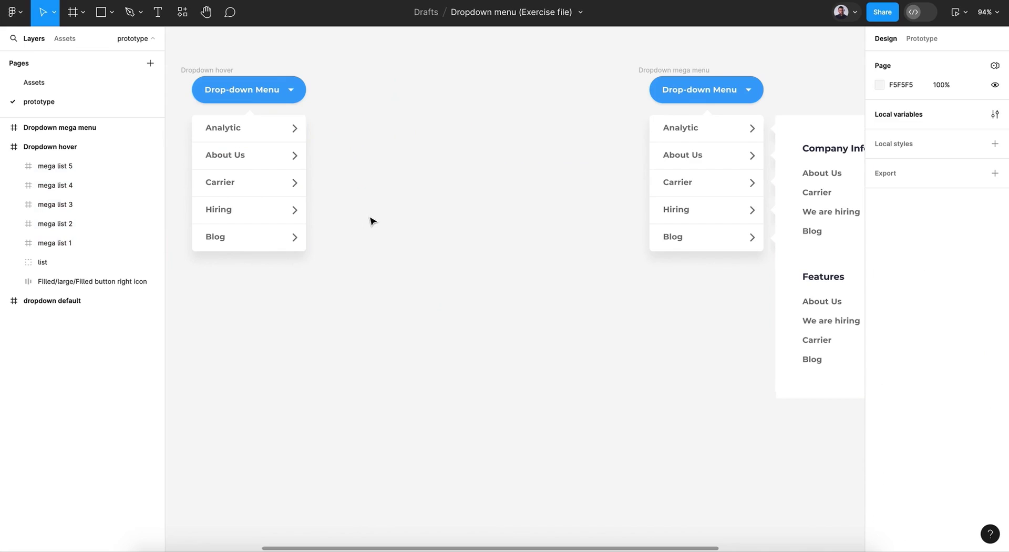
Step: Compare the Dropdown hover frame with the Dropdown mega menu frame beside it
{"action": "scroll", "coordinate": [283, 194], "scroll_direction": "down", "scroll_amount": 2, "text": "ctrl"}
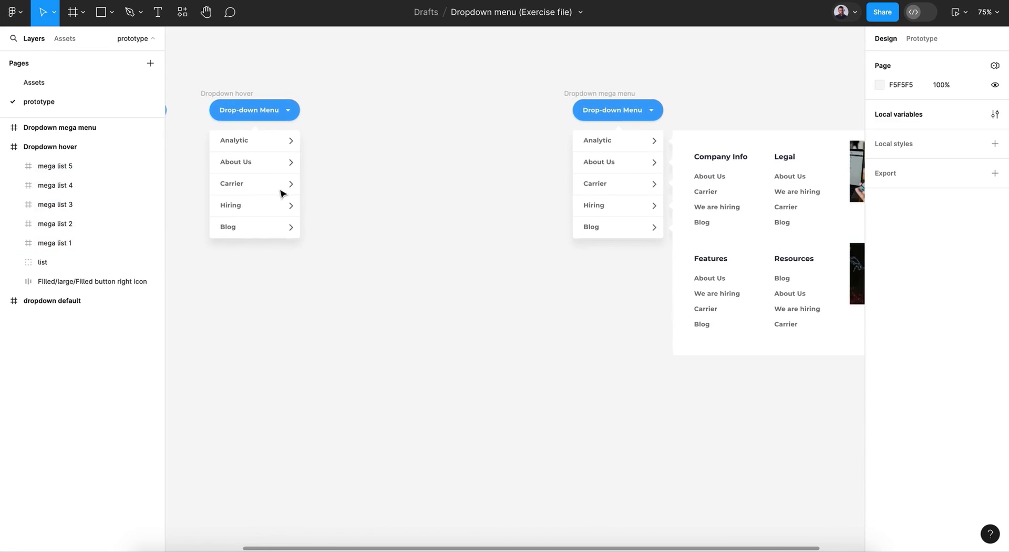
{"action": "left_click", "coordinate": [227, 94]}
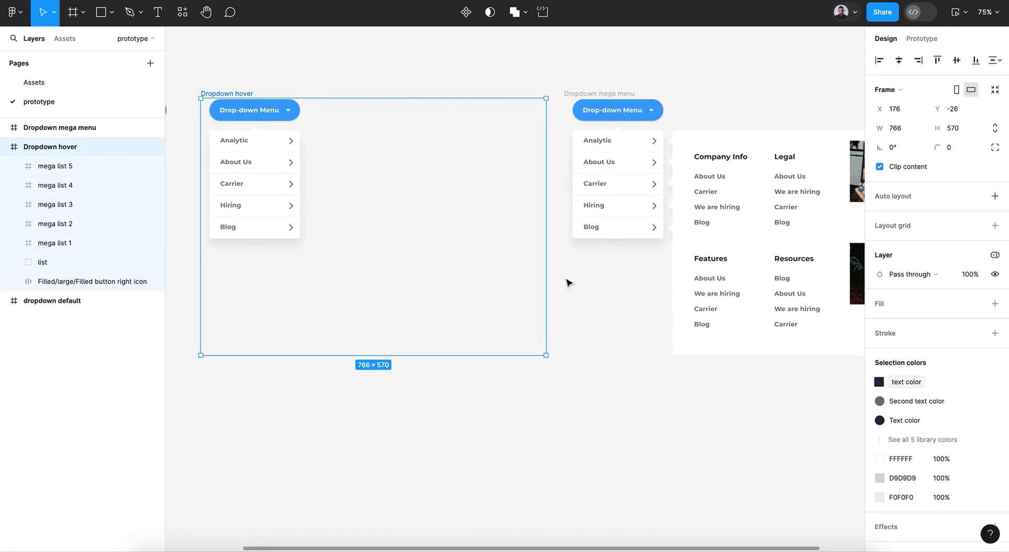
{"action": "scroll", "coordinate": [604, 294], "scroll_direction": "right", "scroll_amount": 3}
{"action": "scroll", "coordinate": [605, 294], "scroll_direction": "down", "scroll_amount": 1}
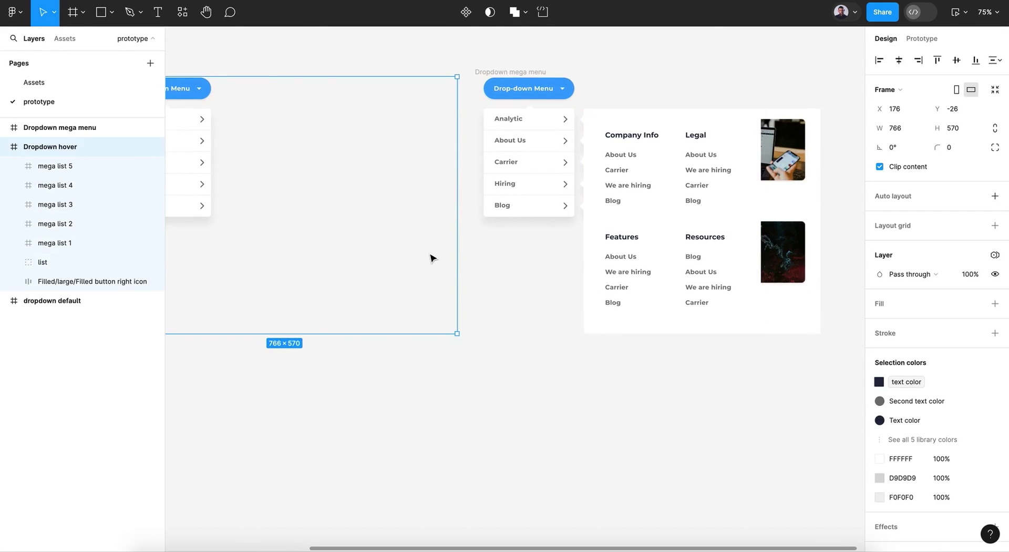
{"action": "scroll", "coordinate": [430, 258], "scroll_direction": "left", "scroll_amount": 2}
{"action": "scroll", "coordinate": [429, 257], "scroll_direction": "up", "scroll_amount": 1}
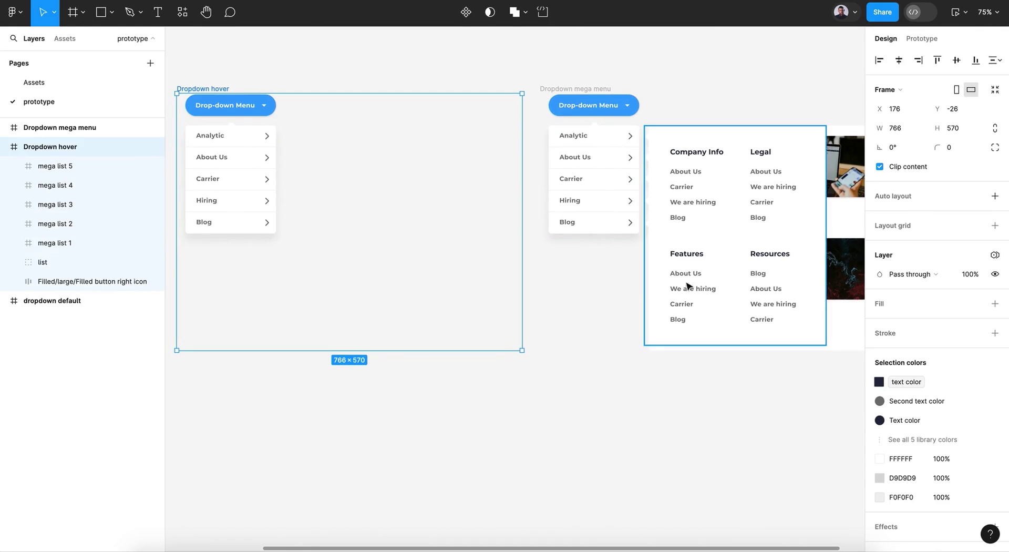
{"action": "scroll", "coordinate": [718, 224], "scroll_direction": "right", "scroll_amount": 4}
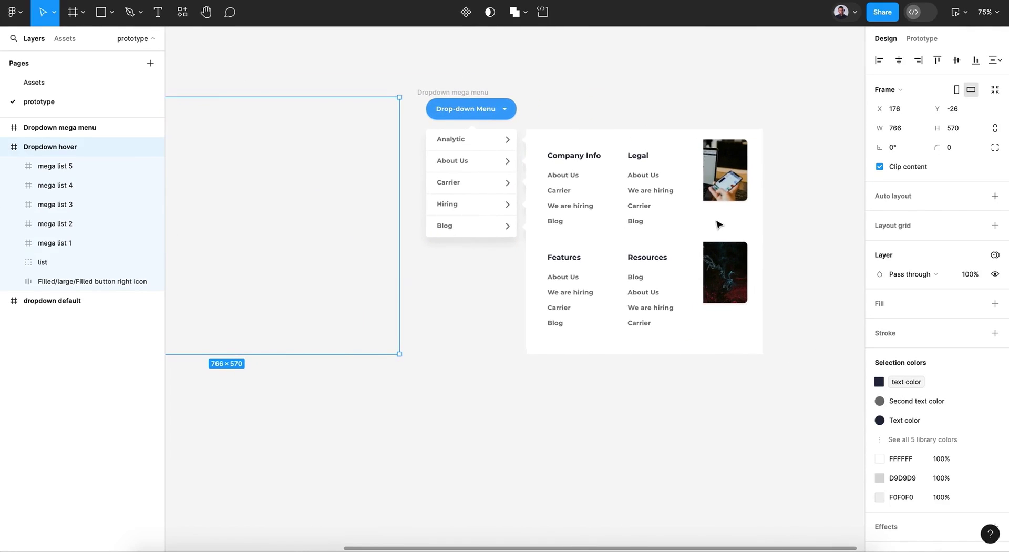
{"action": "scroll", "coordinate": [718, 224], "scroll_direction": "left", "scroll_amount": 1}
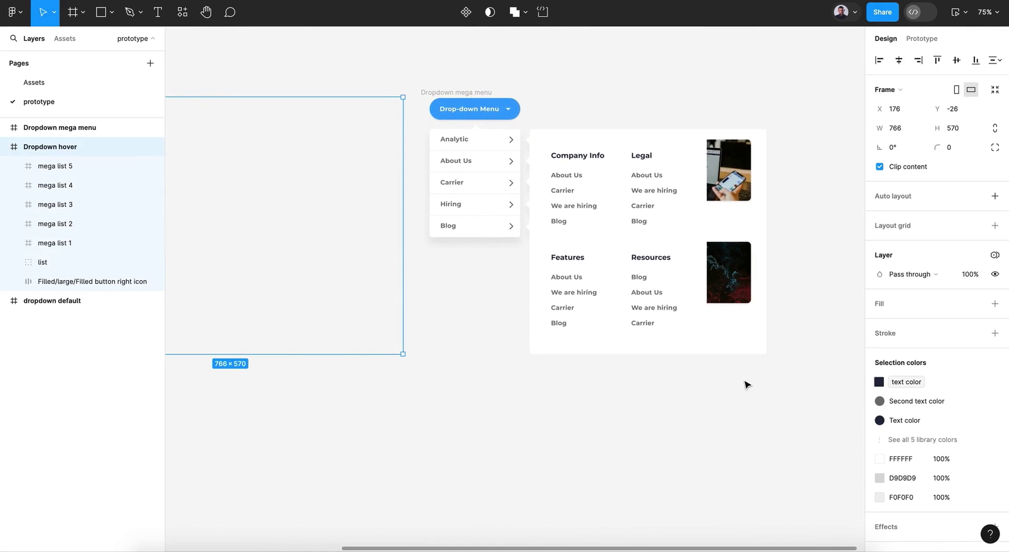
{"action": "scroll", "coordinate": [748, 385], "scroll_direction": "left", "scroll_amount": 3}
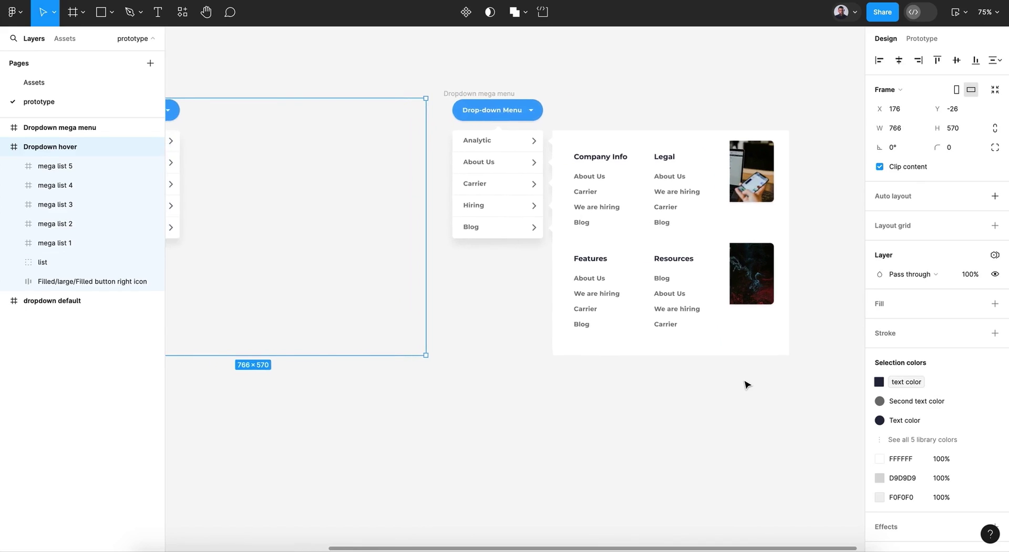
{"action": "scroll", "coordinate": [748, 384], "scroll_direction": "left", "scroll_amount": 1}
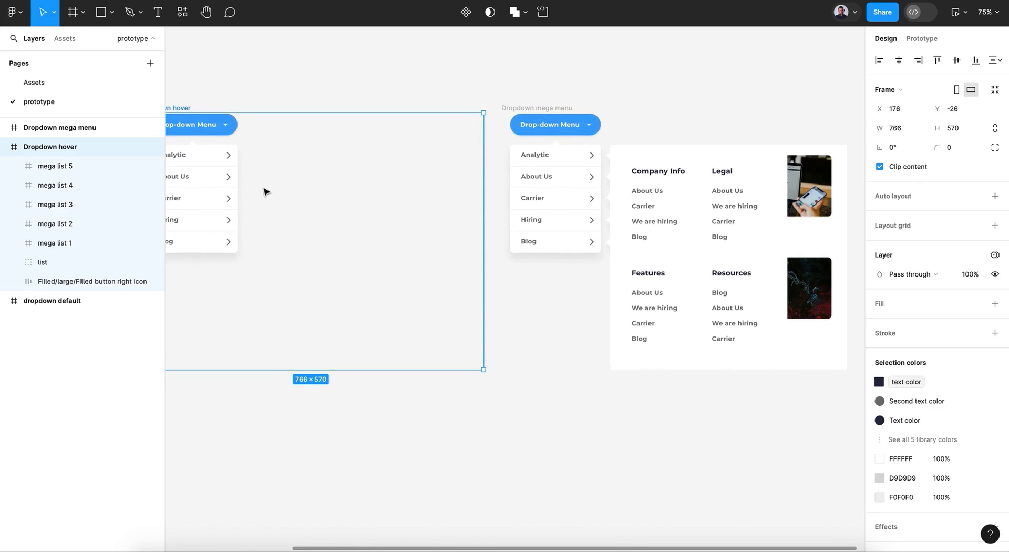
{"action": "scroll", "coordinate": [633, 290], "scroll_direction": "right", "scroll_amount": 4}
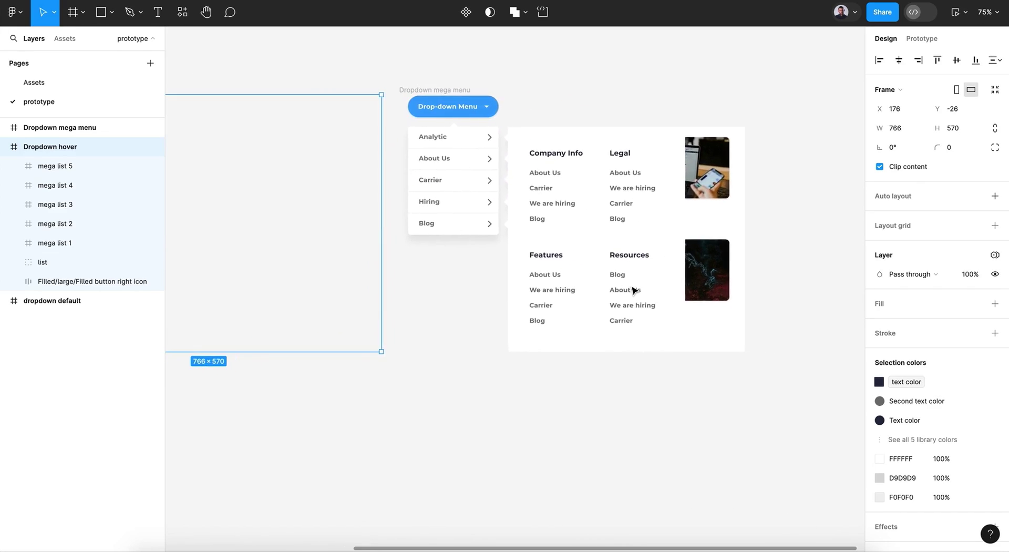
Step: Examine the stacked mega lists and the Analytic list item in the Dropdown mega menu frame
{"action": "left_click", "coordinate": [554, 235]}
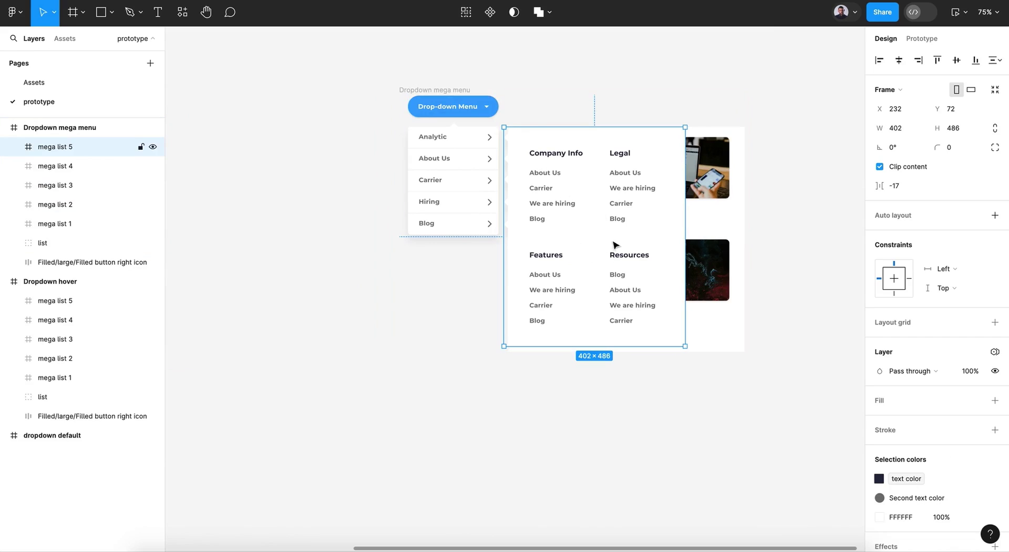
{"action": "scroll", "coordinate": [601, 243], "scroll_direction": "left", "scroll_amount": 3}
{"action": "scroll", "coordinate": [600, 243], "scroll_direction": "up", "scroll_amount": 1}
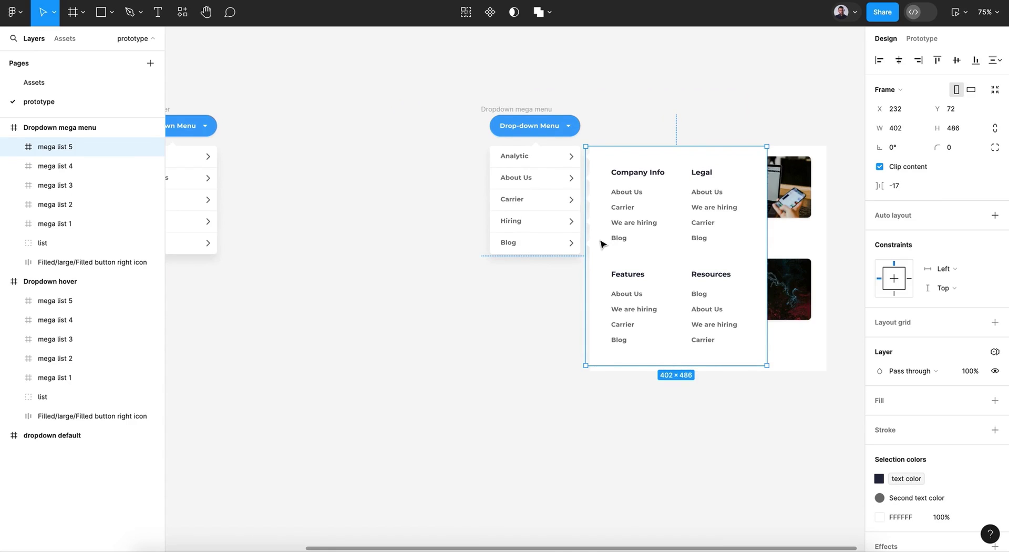
{"action": "scroll", "coordinate": [601, 243], "scroll_direction": "up", "scroll_amount": 1}
{"action": "scroll", "coordinate": [601, 243], "scroll_direction": "right", "scroll_amount": 5}
{"action": "scroll", "coordinate": [601, 243], "scroll_direction": "down", "scroll_amount": 1}
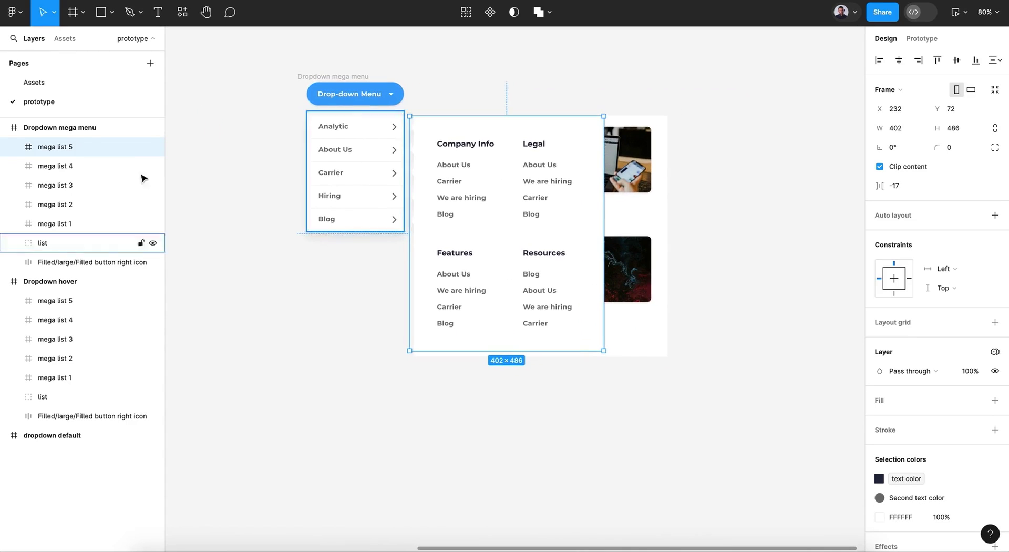
{"action": "left_click", "coordinate": [328, 77]}
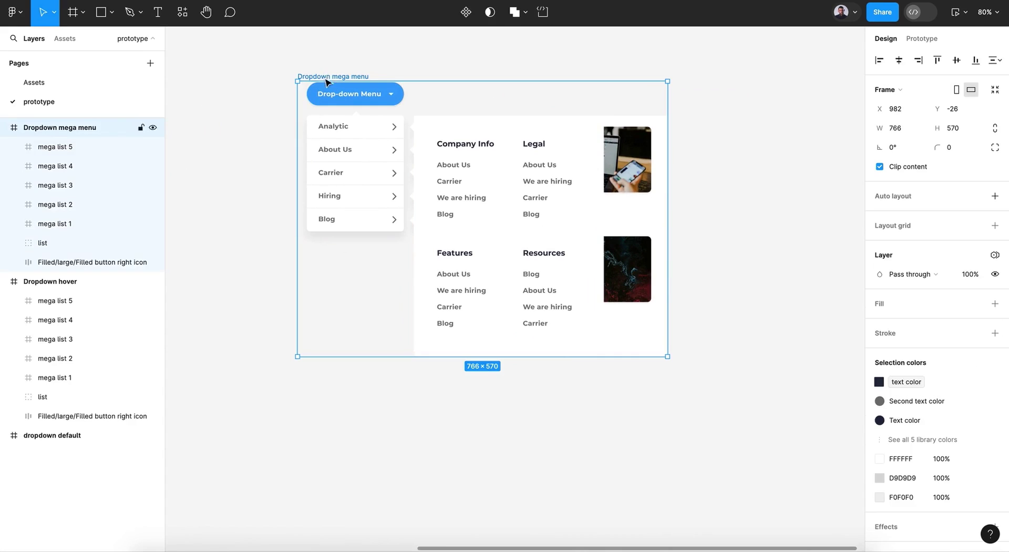
{"action": "scroll", "coordinate": [341, 82], "scroll_direction": "left", "scroll_amount": 3}
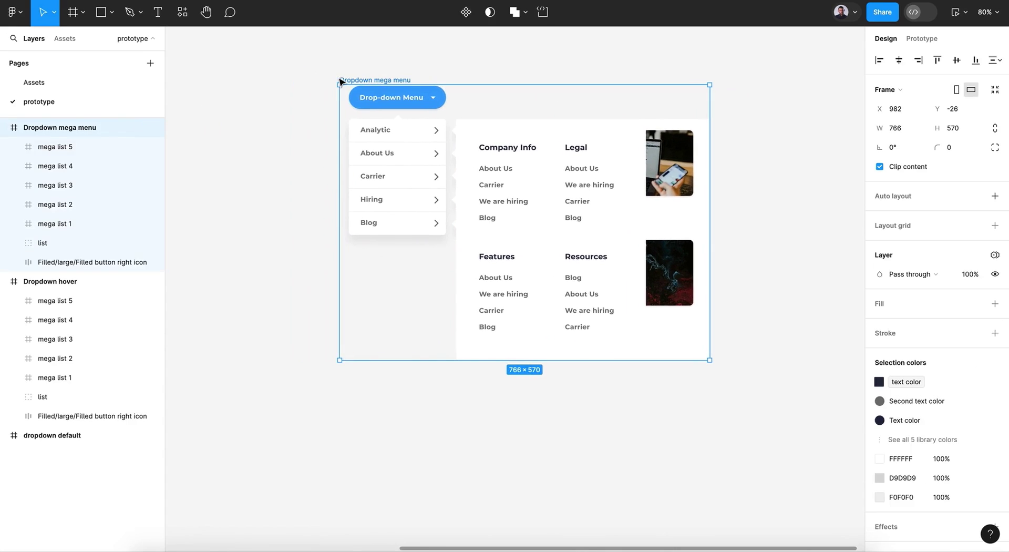
{"action": "scroll", "coordinate": [353, 82], "scroll_direction": "right", "scroll_amount": 1}
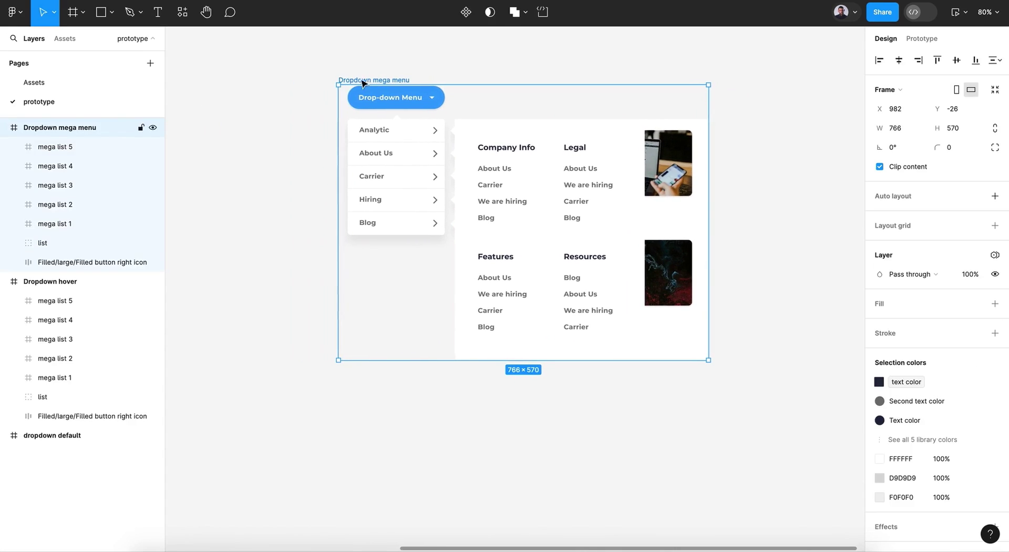
{"action": "left_click", "coordinate": [403, 131]}
{"action": "left_click", "coordinate": [403, 131]}
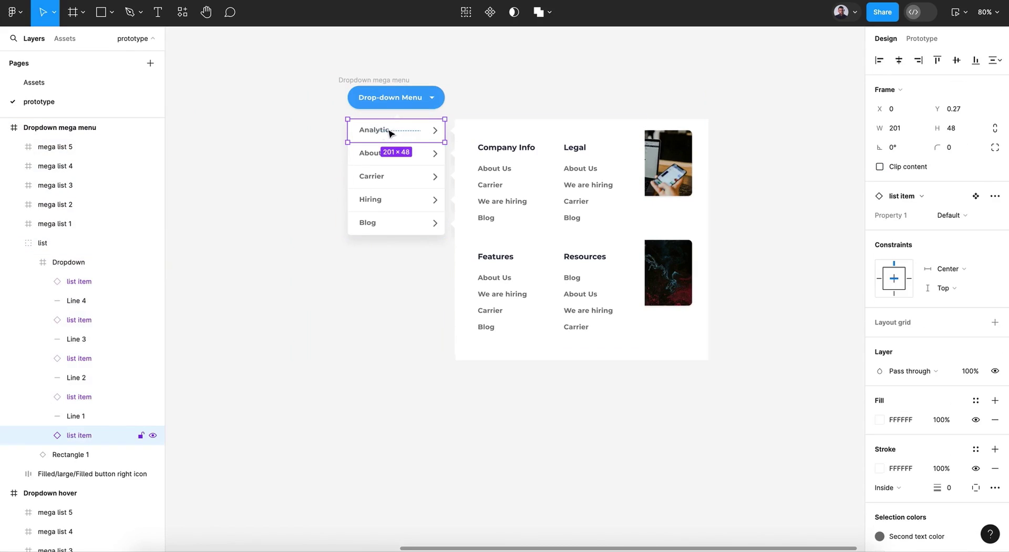
Step: Hide mega list 2, 3, 4 and 5 in the Dropdown mega menu frame, leaving mega list 1 visible
{"action": "left_click", "coordinate": [376, 80]}
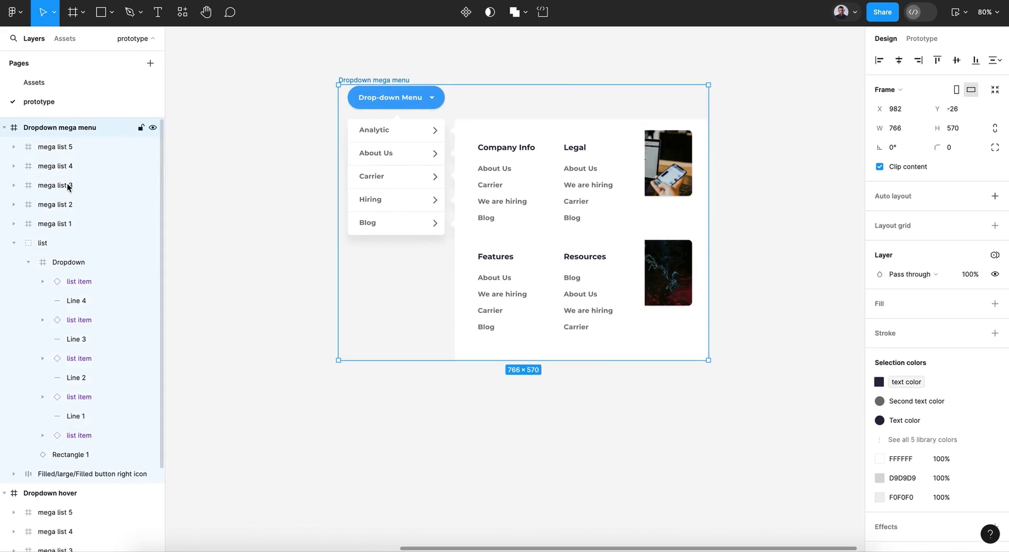
{"action": "left_click", "coordinate": [100, 208]}
{"action": "left_click", "coordinate": [153, 205]}
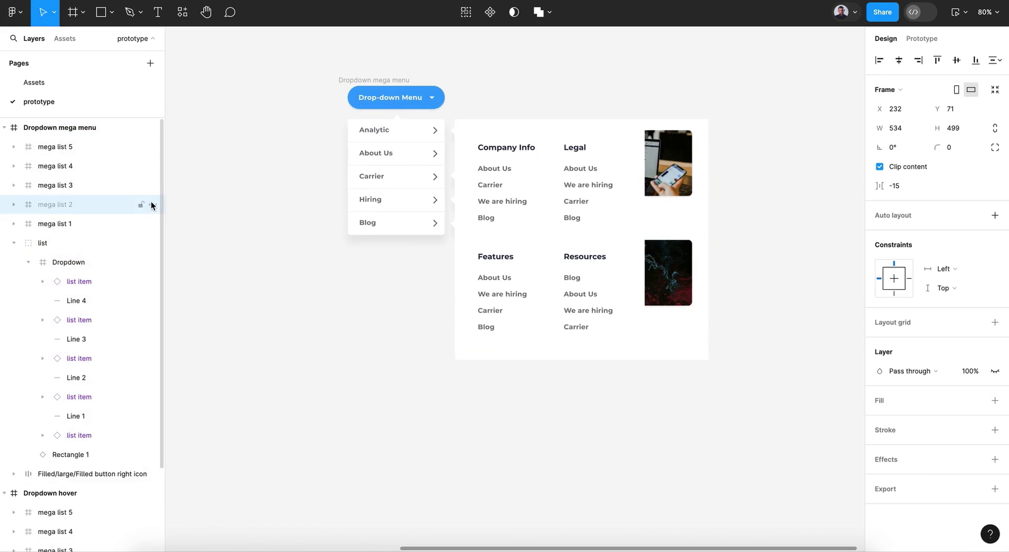
{"action": "left_click", "coordinate": [152, 182]}
{"action": "left_click", "coordinate": [152, 167]}
{"action": "left_click", "coordinate": [152, 147]}
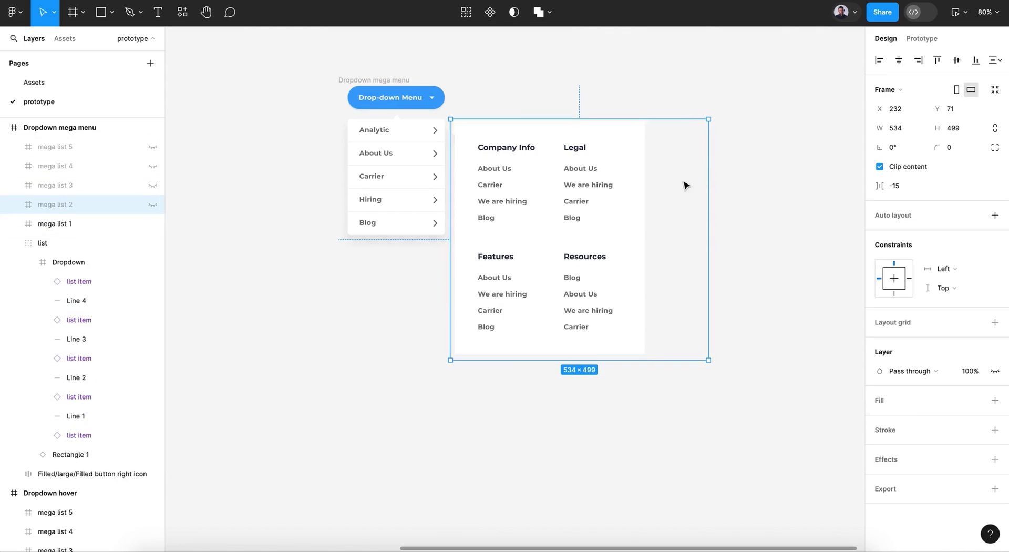
Step: Switch the Analytic list item in the Dropdown mega menu frame to its Hover variant
{"action": "left_click", "coordinate": [510, 173]}
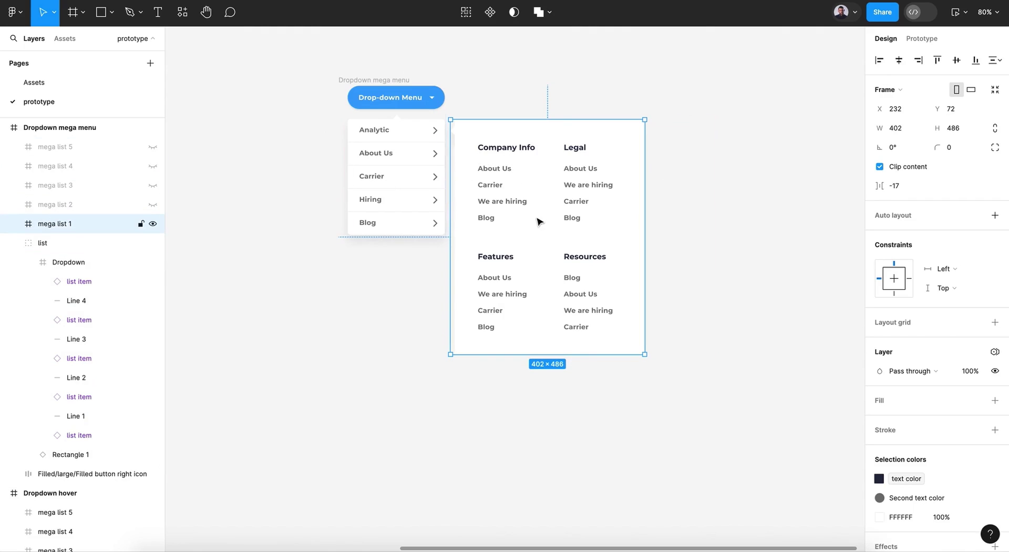
{"action": "left_click", "coordinate": [409, 134]}
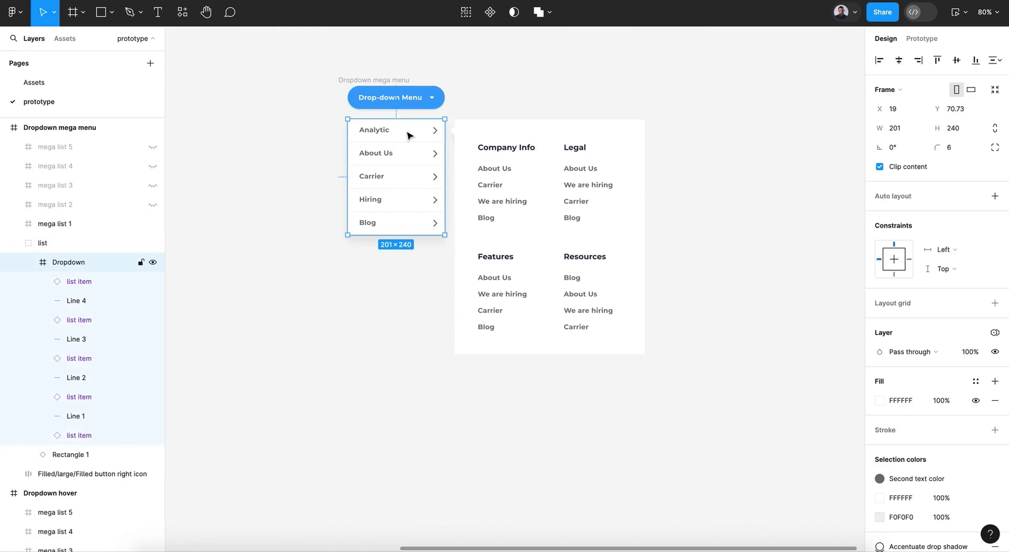
{"action": "left_click", "coordinate": [409, 135]}
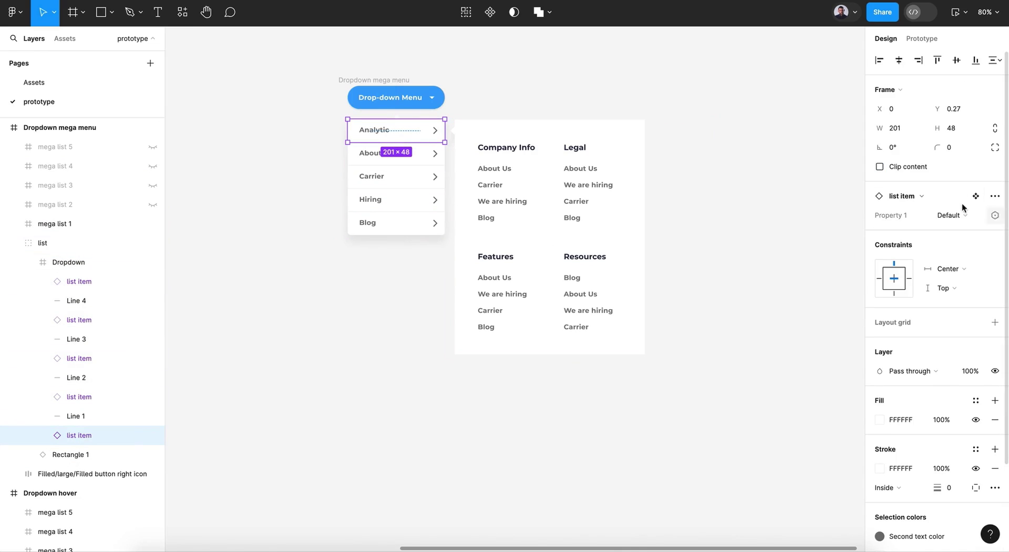
{"action": "left_click", "coordinate": [975, 217]}
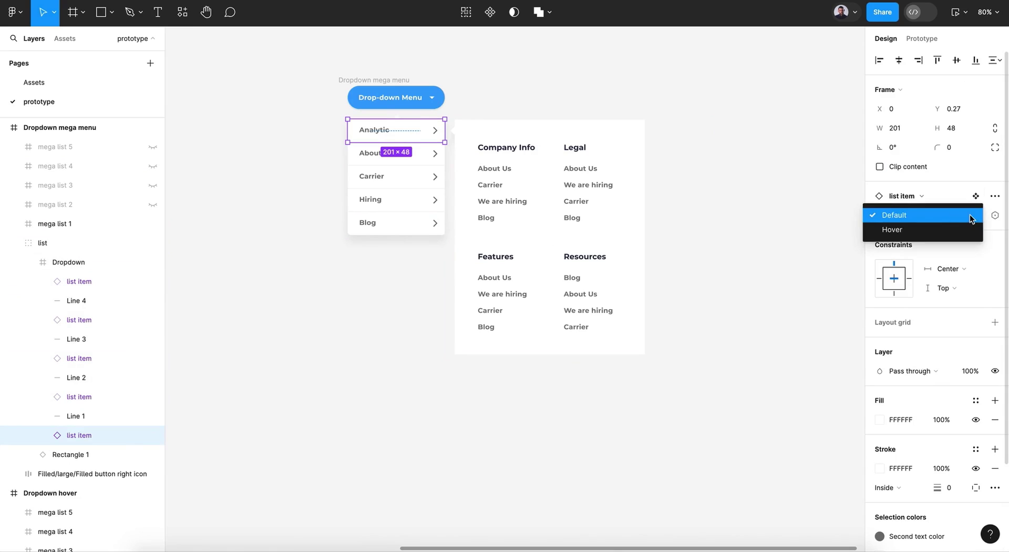
{"action": "left_click", "coordinate": [916, 232]}
{"action": "left_click", "coordinate": [412, 349]}
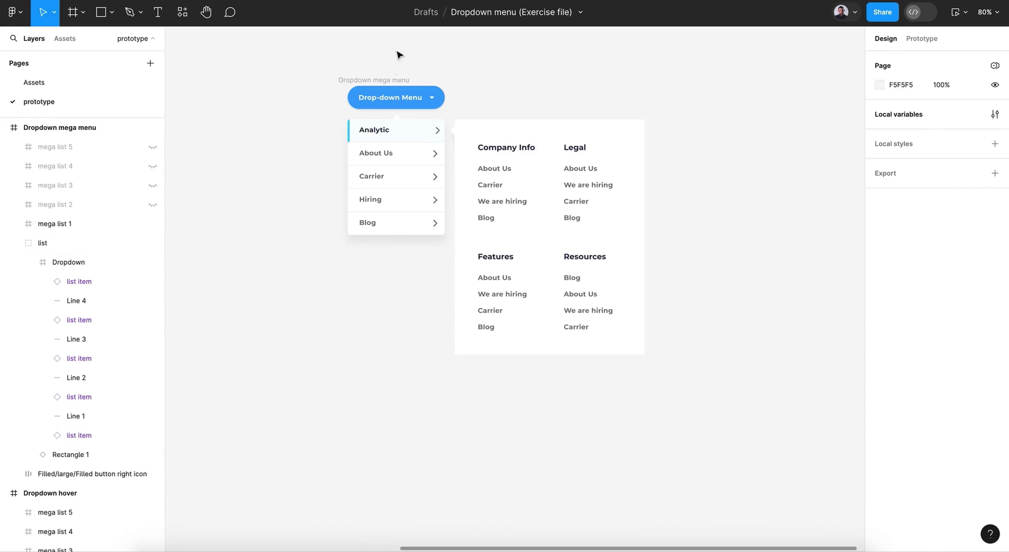
Step: Rename the Dropdown mega menu frame as Dropdown mega menu 1
{"action": "double_click", "coordinate": [392, 79]}
{"action": "key", "text": "Right"}
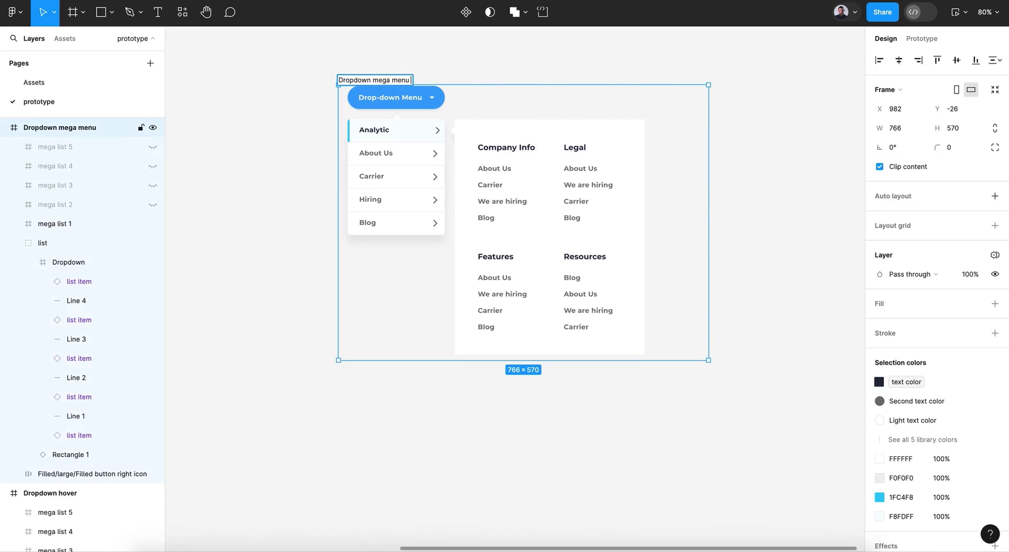
{"action": "key", "text": "Return"}
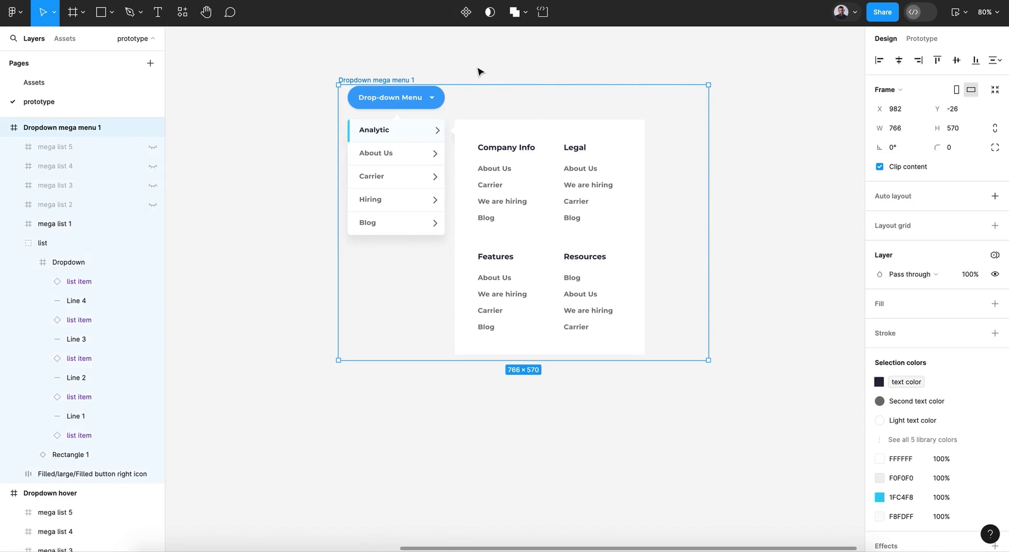
Step: Duplicate the Dropdown mega menu 1 frame and place the copy directly below it, at X 982, Y 676
{"action": "key", "text": "ctrl+d"}
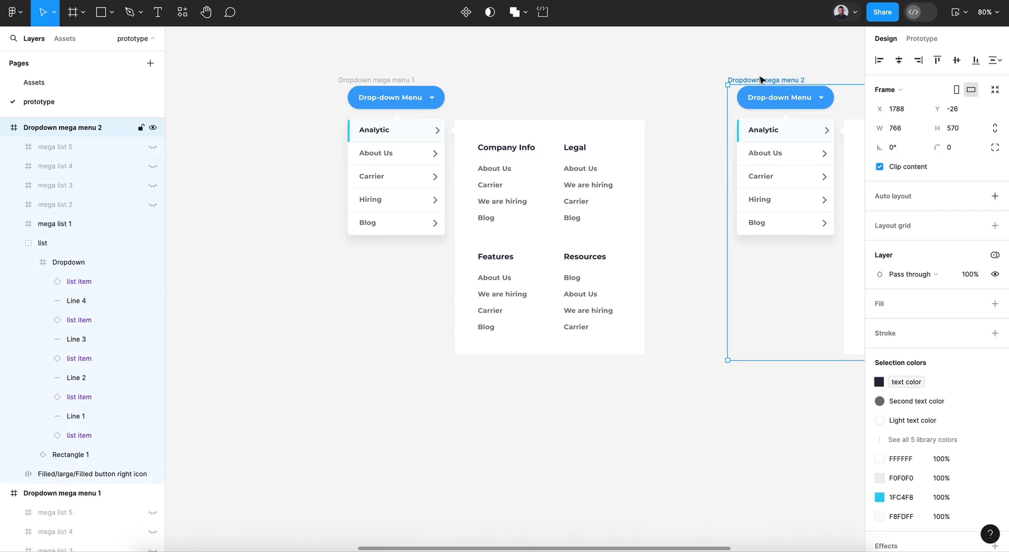
{"action": "left_click_drag", "start_coordinate": [761, 80], "coordinate": [371, 417]}
{"action": "scroll", "coordinate": [371, 418], "scroll_direction": "down", "scroll_amount": 5}
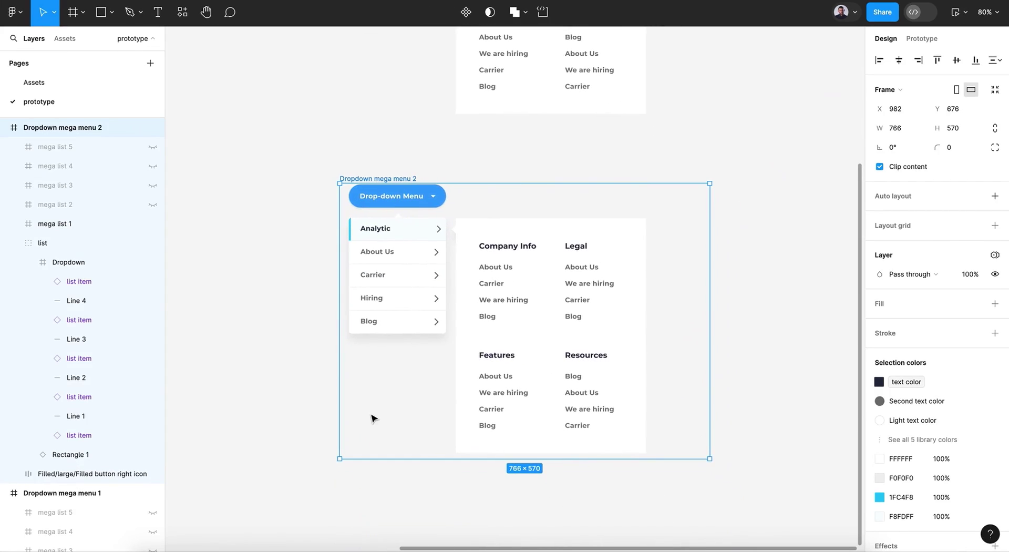
Step: In Dropdown mega menu 2, set the Analytic list item to Default and the About Us list item to Hover
{"action": "left_click", "coordinate": [434, 230]}
{"action": "double_click", "coordinate": [434, 230]}
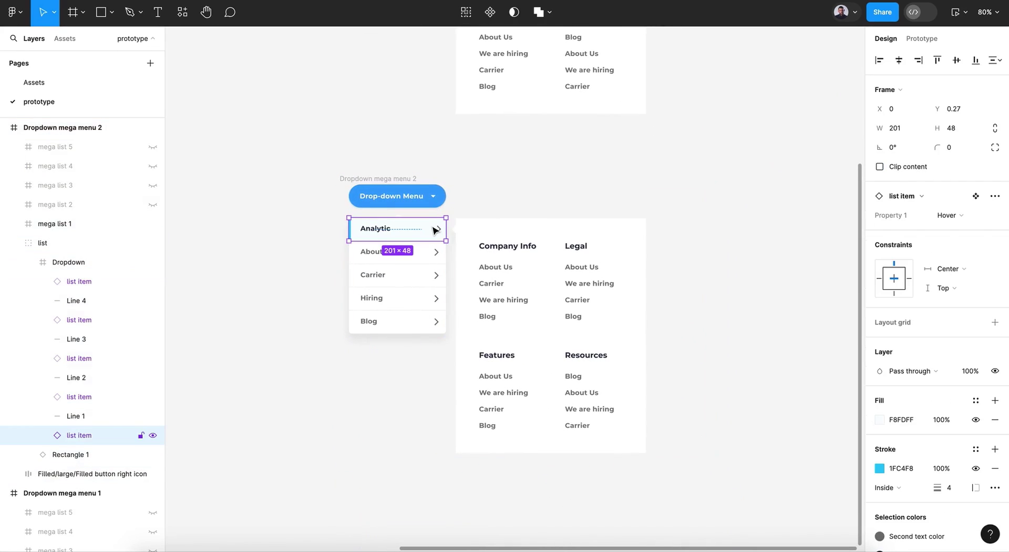
{"action": "left_click", "coordinate": [966, 220]}
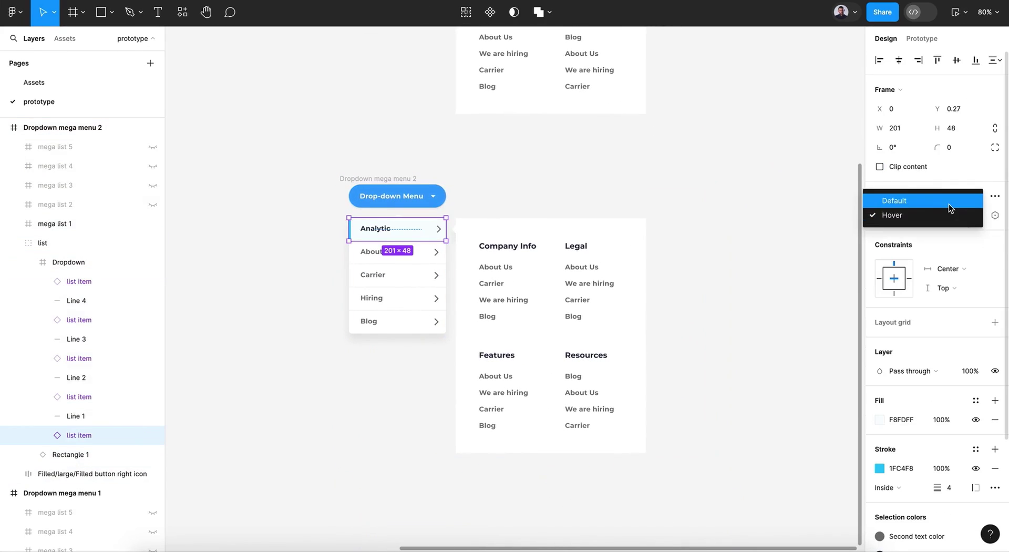
{"action": "left_click", "coordinate": [923, 201]}
{"action": "left_click", "coordinate": [412, 253]}
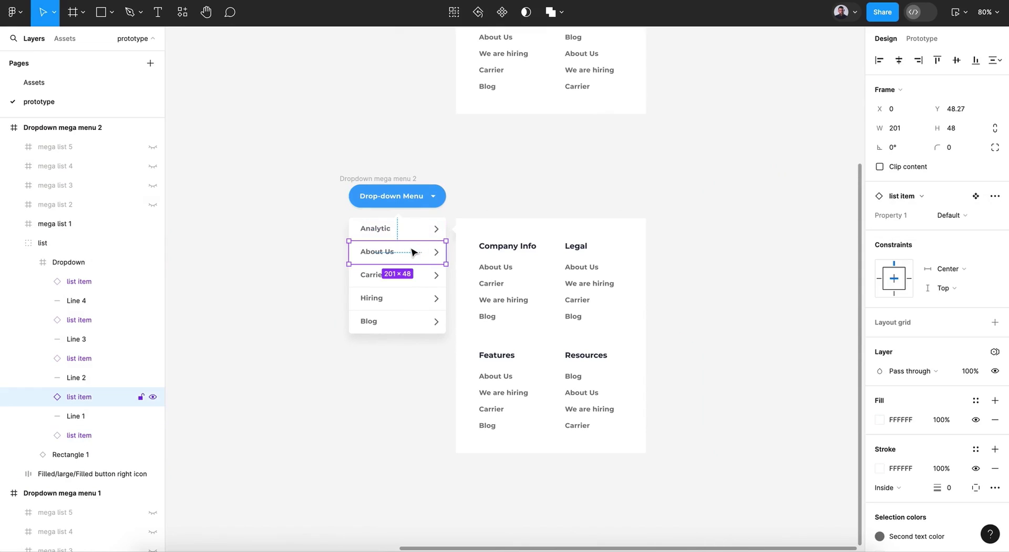
{"action": "left_click", "coordinate": [953, 217]}
{"action": "left_click", "coordinate": [940, 231]}
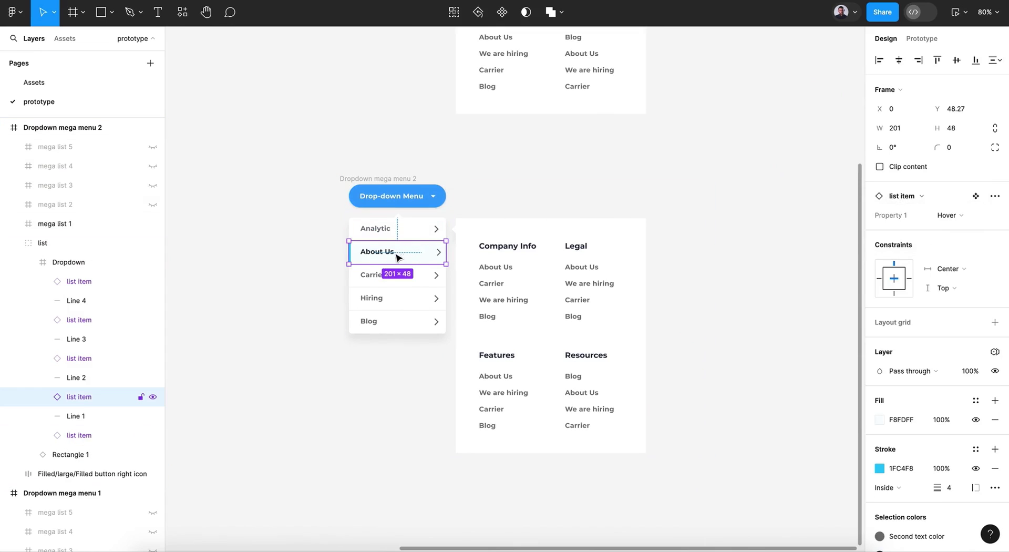
Step: Hide mega list 1 and show mega list 2 in the Dropdown mega menu 2 frame
{"action": "left_click", "coordinate": [520, 261]}
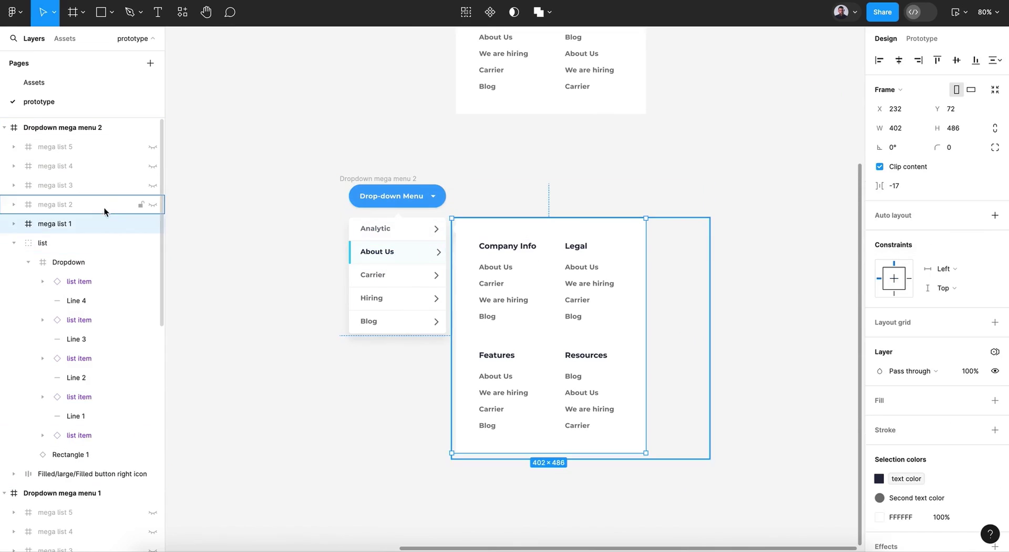
{"action": "left_click", "coordinate": [151, 224]}
{"action": "left_click", "coordinate": [152, 204]}
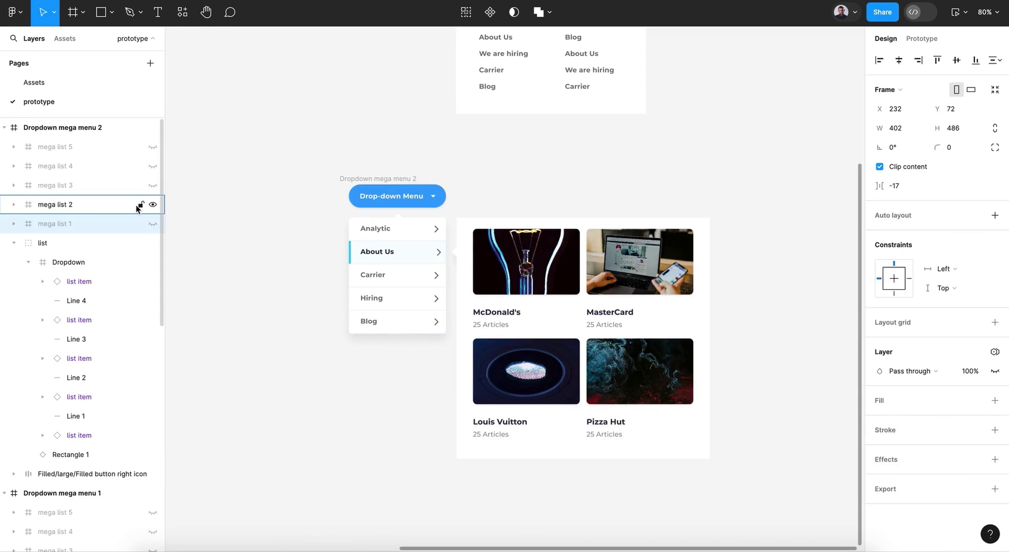
{"action": "left_click", "coordinate": [335, 375]}
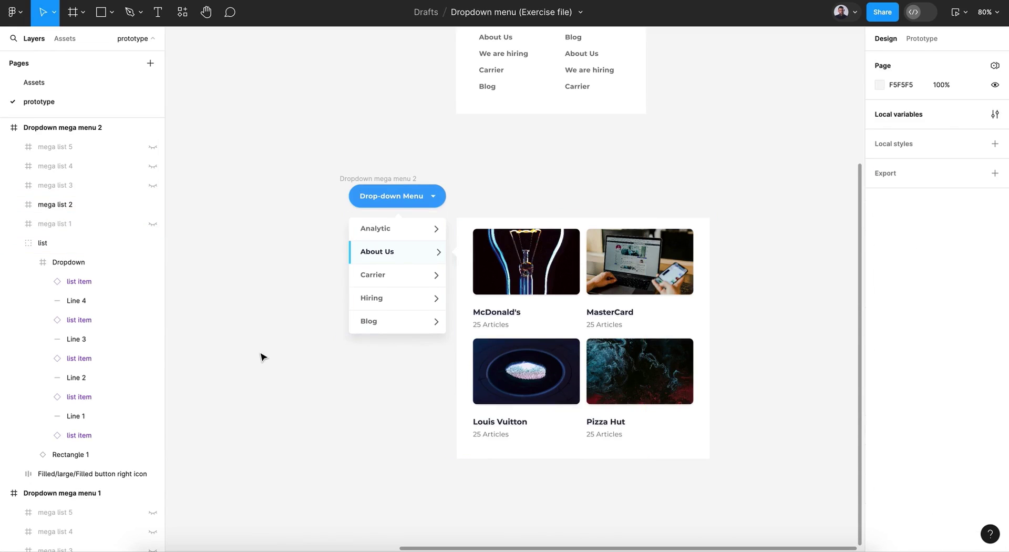
Step: Duplicate the Dropdown mega menu 2 frame and place the copy directly below it, at X 982, Y 1343
{"action": "scroll", "coordinate": [262, 357], "scroll_direction": "left", "scroll_amount": 2}
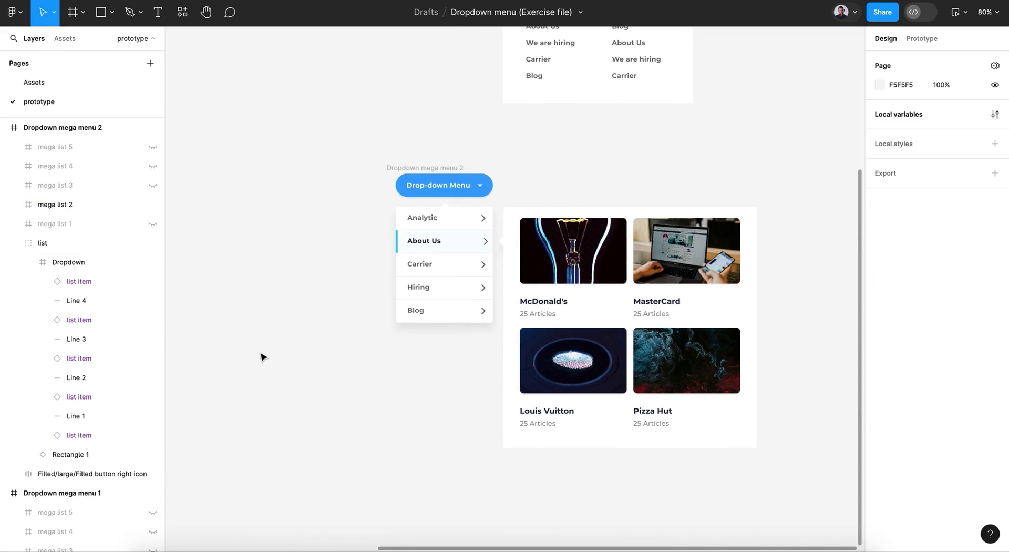
{"action": "left_click", "coordinate": [433, 168]}
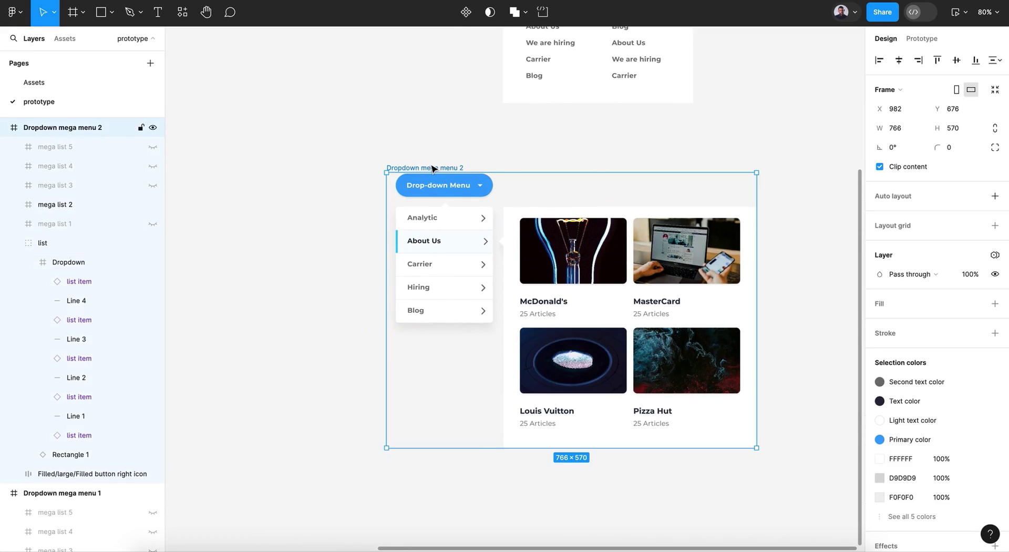
{"action": "key", "text": "ctrl+d"}
{"action": "scroll", "coordinate": [526, 237], "scroll_direction": "down", "scroll_amount": 5}
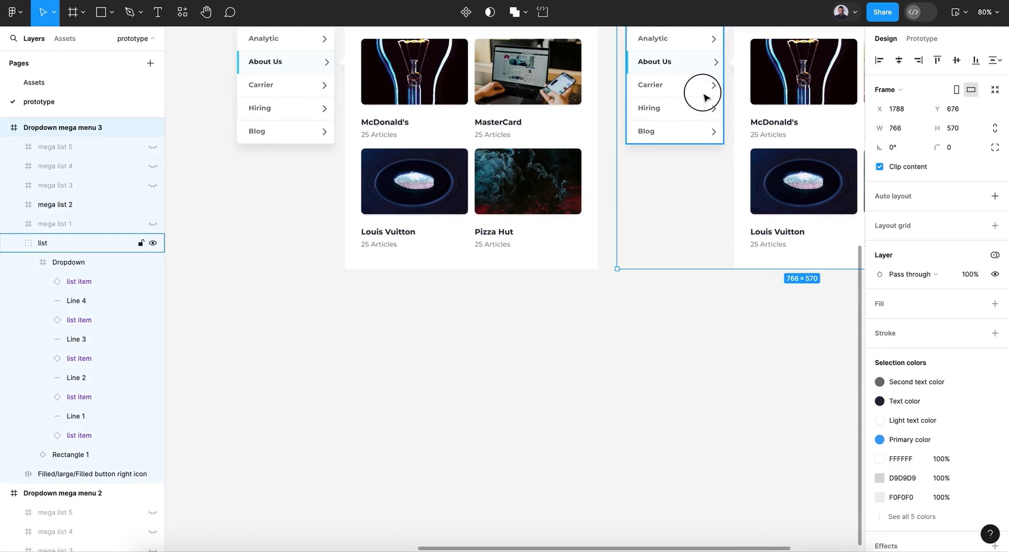
{"action": "left_click_drag", "start_coordinate": [705, 95], "coordinate": [318, 417]}
{"action": "scroll", "coordinate": [317, 417], "scroll_direction": "down", "scroll_amount": 3}
{"action": "scroll", "coordinate": [318, 416], "scroll_direction": "left", "scroll_amount": 1}
Step: In Dropdown mega menu 3, set the About Us list item to Default and the Carrier list item to Hover
{"action": "left_click", "coordinate": [323, 252]}
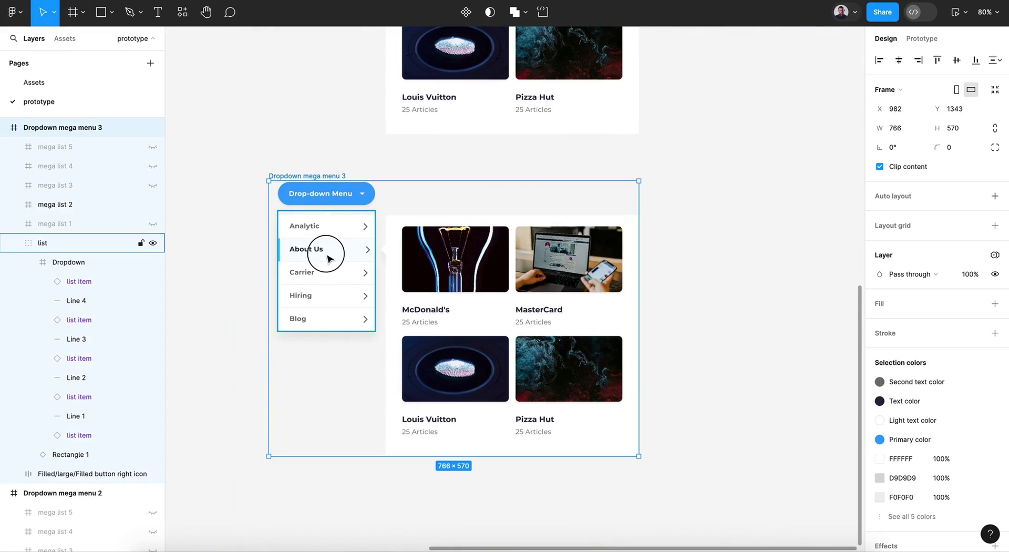
{"action": "double_click", "coordinate": [327, 258]}
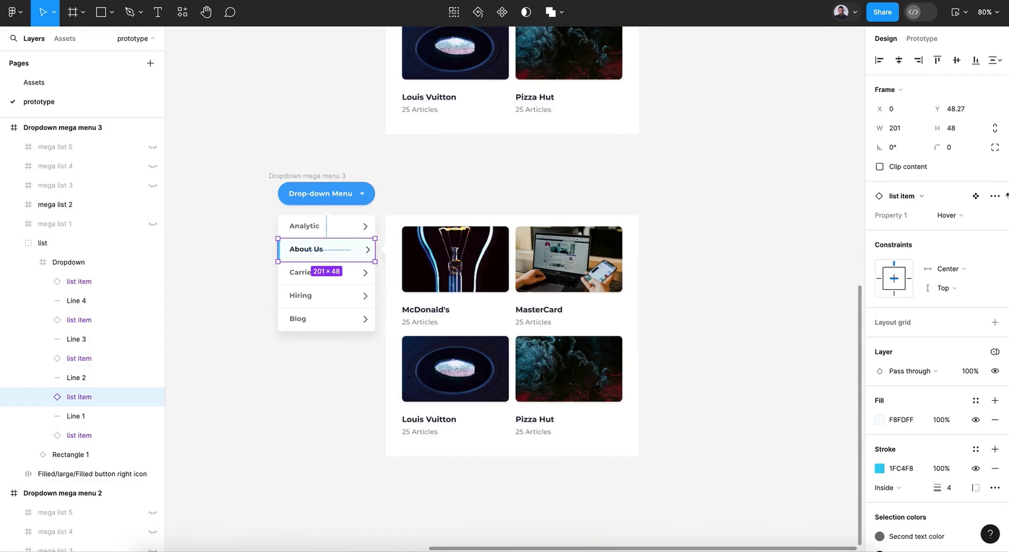
{"action": "left_click", "coordinate": [946, 215]}
{"action": "left_click", "coordinate": [944, 199]}
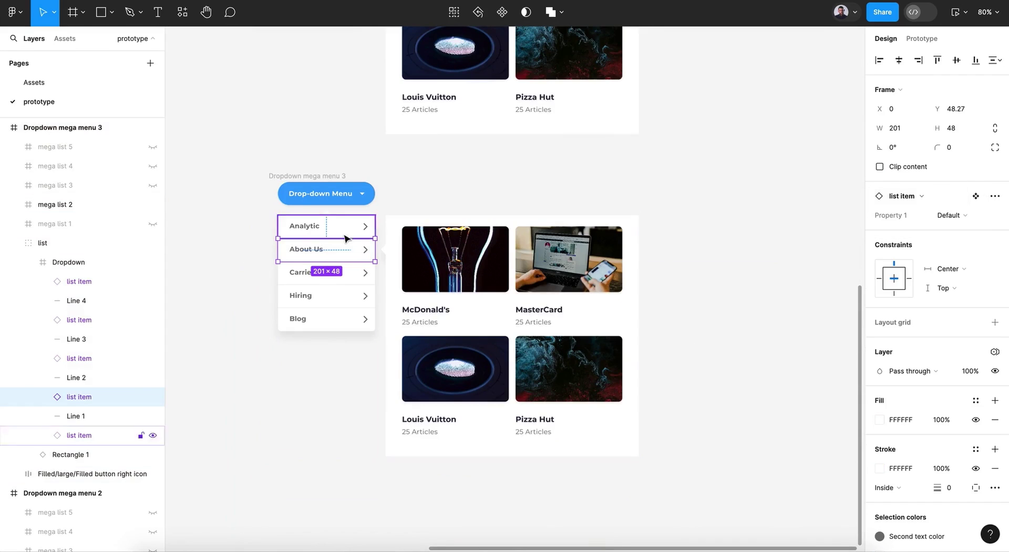
{"action": "left_click", "coordinate": [322, 272]}
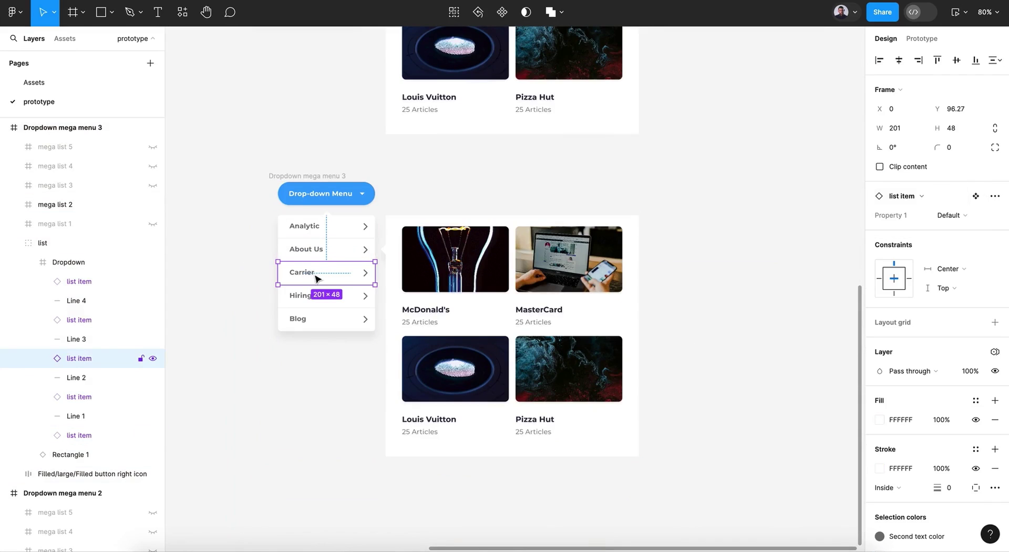
{"action": "left_click", "coordinate": [946, 216]}
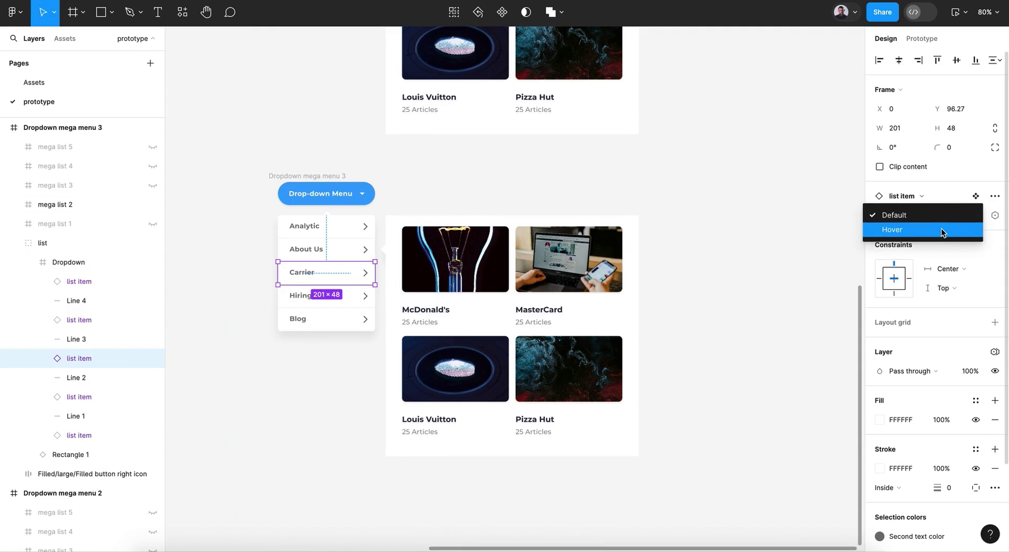
{"action": "left_click", "coordinate": [943, 228]}
Step: Hide mega list 2 and show mega list 3 in the Dropdown mega menu 3 frame
{"action": "left_click", "coordinate": [456, 253]}
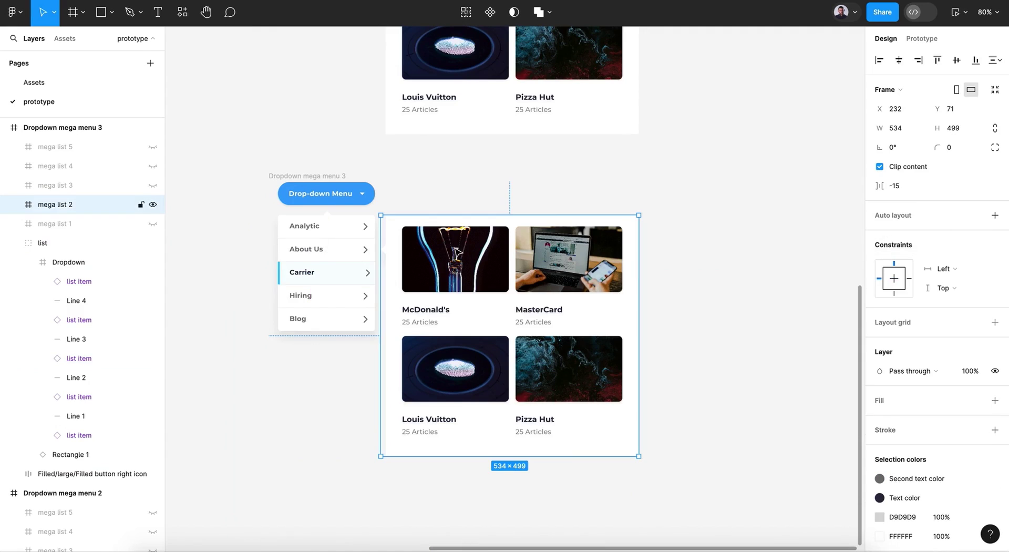
{"action": "left_click", "coordinate": [153, 205]}
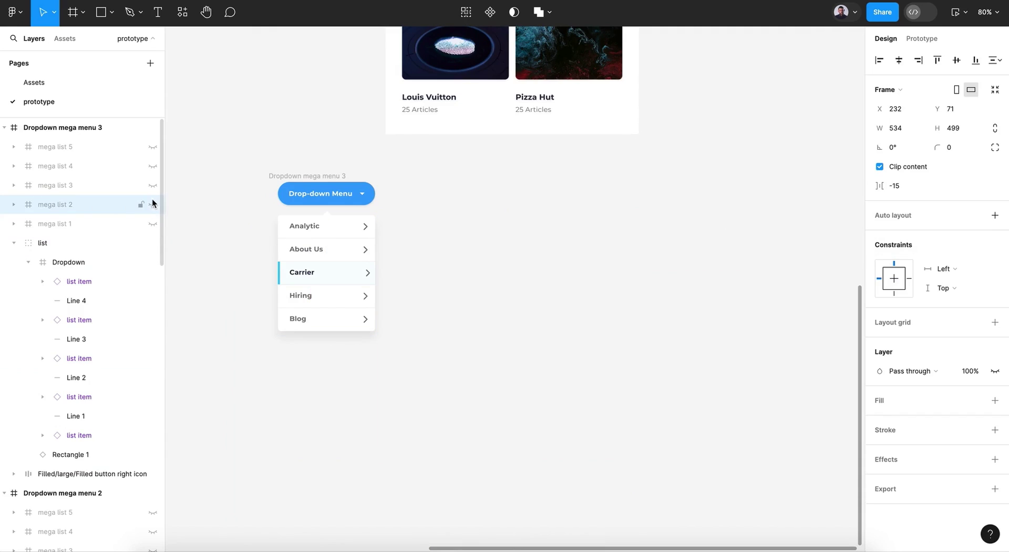
{"action": "left_click", "coordinate": [153, 186]}
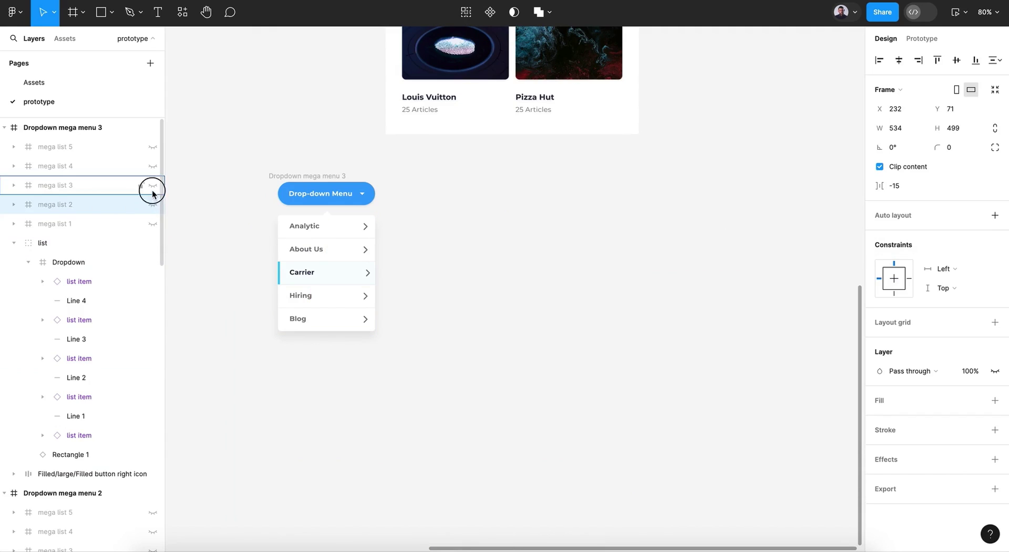
{"action": "left_click", "coordinate": [650, 302]}
Step: Duplicate the Dropdown mega menu 3 frame and place the copy directly below it, at X 982, Y 1977
{"action": "left_click", "coordinate": [285, 178]}
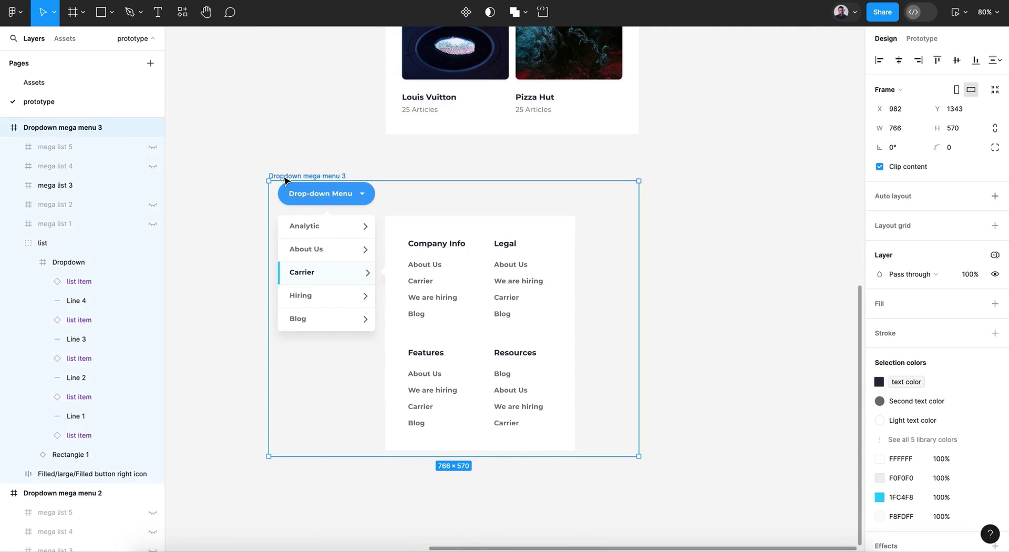
{"action": "key", "text": "ctrl+d"}
{"action": "scroll", "coordinate": [284, 184], "scroll_direction": "down", "scroll_amount": 2}
{"action": "scroll", "coordinate": [284, 184], "scroll_direction": "right", "scroll_amount": 2}
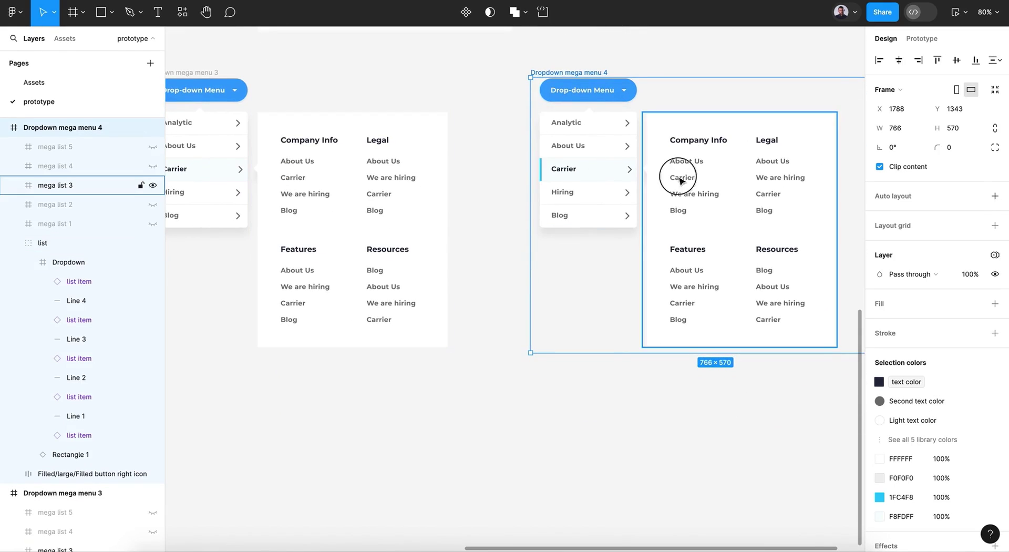
{"action": "left_click_drag", "start_coordinate": [680, 181], "coordinate": [372, 419]}
{"action": "scroll", "coordinate": [363, 421], "scroll_direction": "down", "scroll_amount": 2}
{"action": "scroll", "coordinate": [363, 420], "scroll_direction": "left", "scroll_amount": 5}
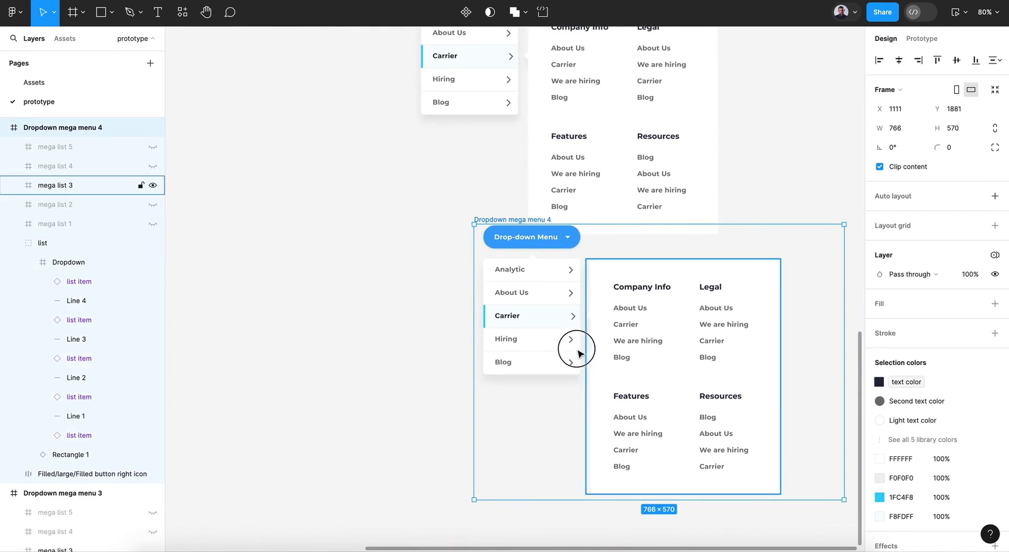
{"action": "left_click_drag", "start_coordinate": [578, 351], "coordinate": [530, 382]}
{"action": "scroll", "coordinate": [504, 362], "scroll_direction": "down", "scroll_amount": 1}
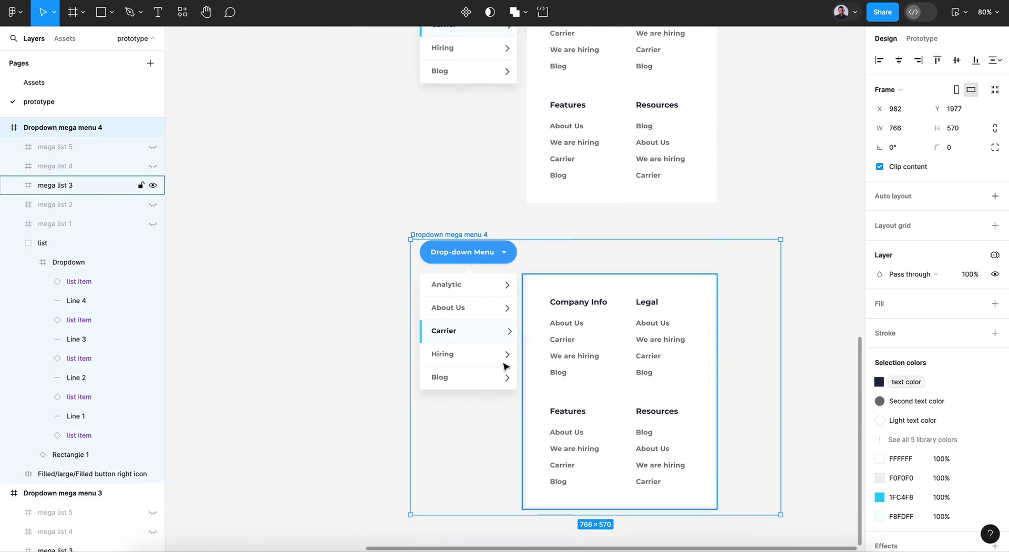
Step: In Dropdown mega menu 4, set the Carrier list item to Default and the Hiring list item to Hover
{"action": "double_click", "coordinate": [486, 339]}
{"action": "double_click", "coordinate": [486, 339]}
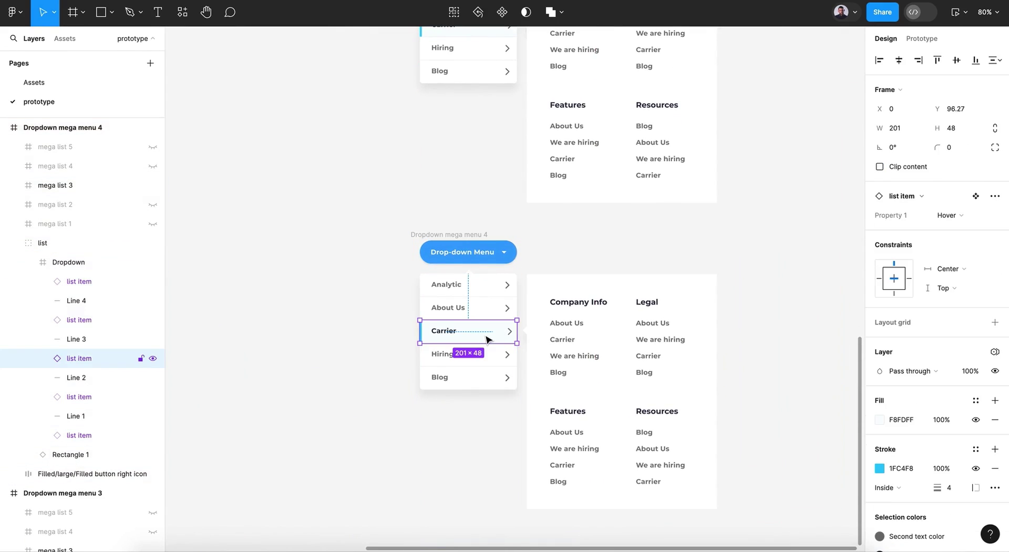
{"action": "left_click", "coordinate": [965, 216]}
{"action": "left_click", "coordinate": [950, 203]}
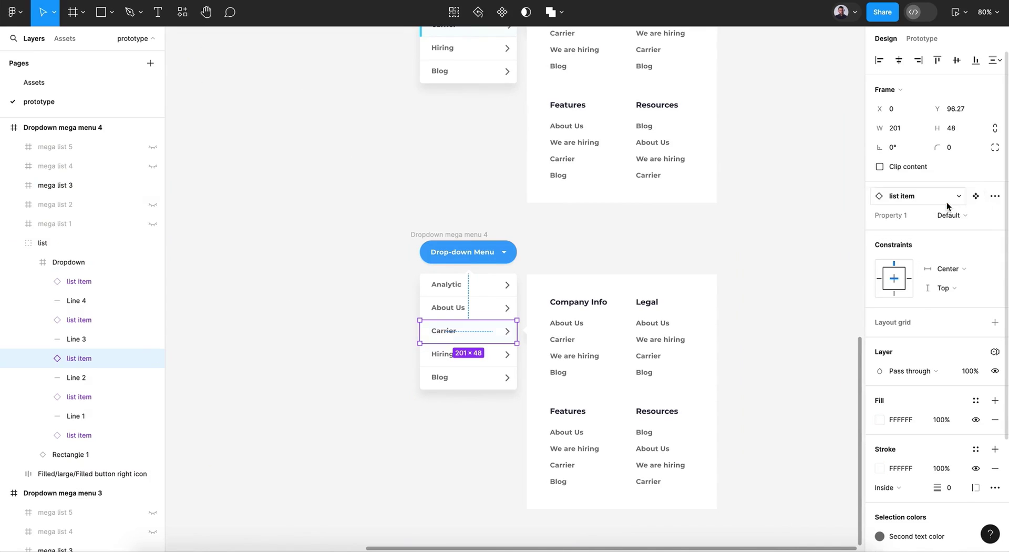
{"action": "left_click", "coordinate": [460, 363]}
{"action": "left_click", "coordinate": [954, 216]}
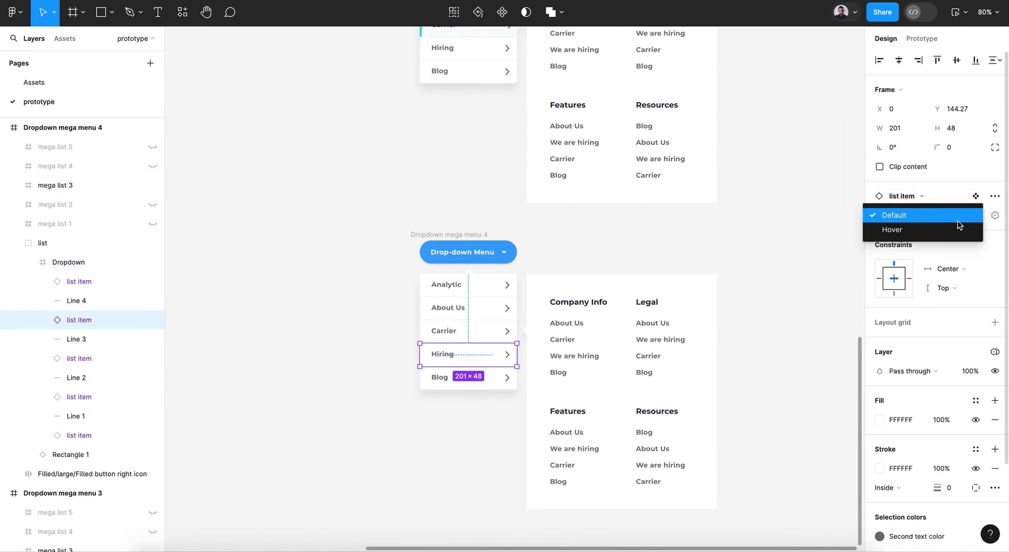
{"action": "left_click", "coordinate": [946, 229]}
Step: Hide mega list 3 and show mega list 4 in the Dropdown mega menu 4 frame
{"action": "scroll", "coordinate": [664, 301], "scroll_direction": "down", "scroll_amount": 2}
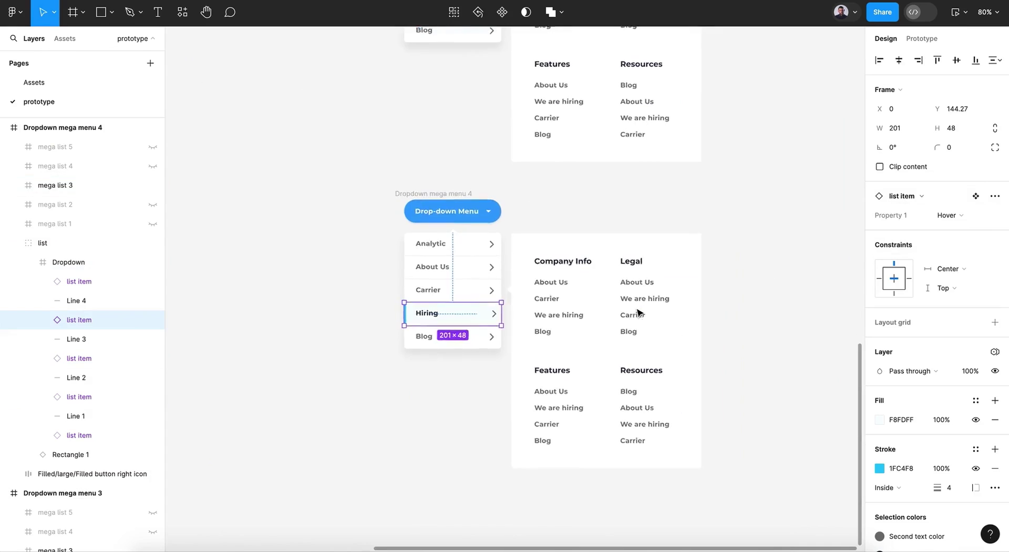
{"action": "left_click", "coordinate": [578, 297]}
{"action": "left_click", "coordinate": [153, 185]}
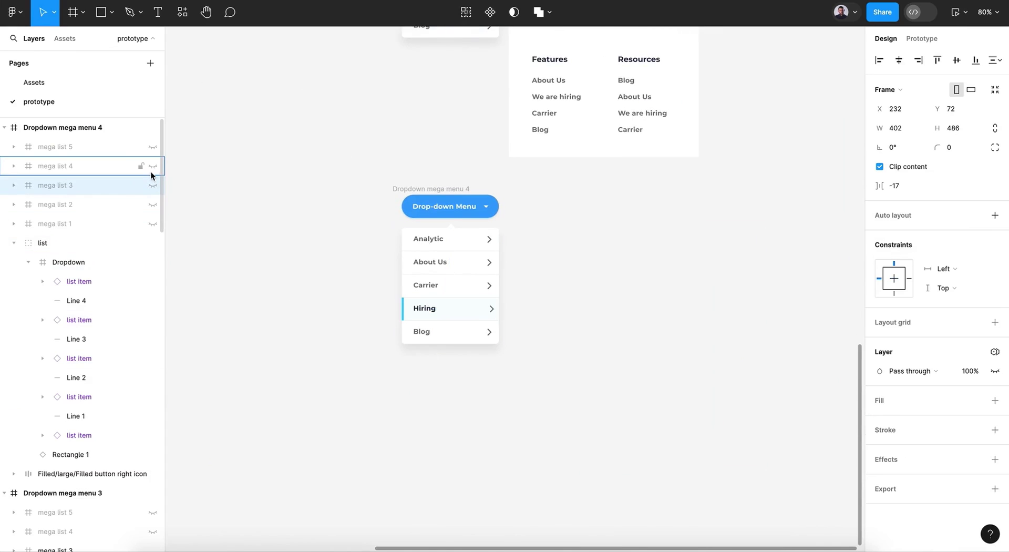
{"action": "left_click", "coordinate": [152, 166]}
{"action": "left_click", "coordinate": [101, 170]}
{"action": "left_click", "coordinate": [773, 349]}
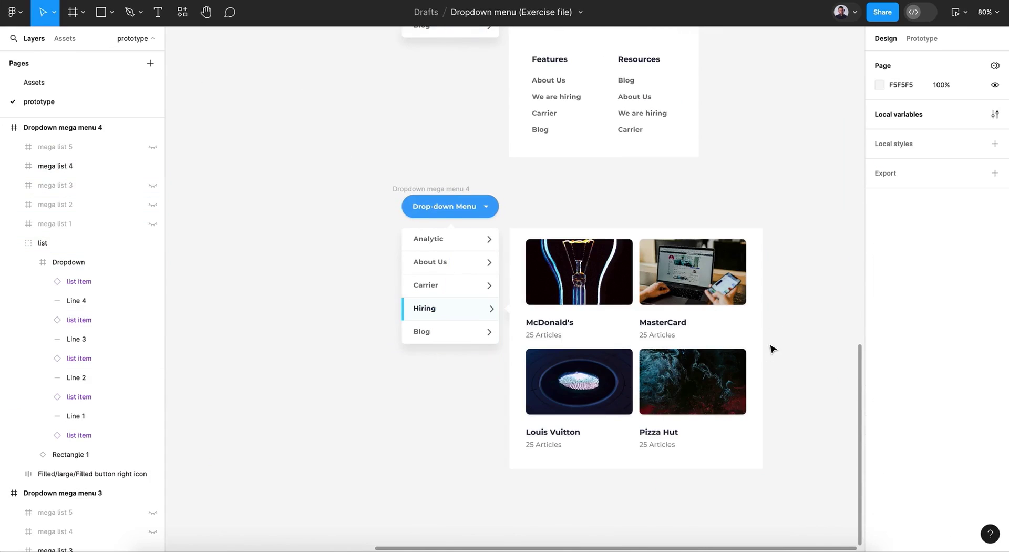
Step: Duplicate the Dropdown mega menu 4 frame and place the copy directly below it, at X 982, Y 2611
{"action": "scroll", "coordinate": [757, 336], "scroll_direction": "down", "scroll_amount": 2}
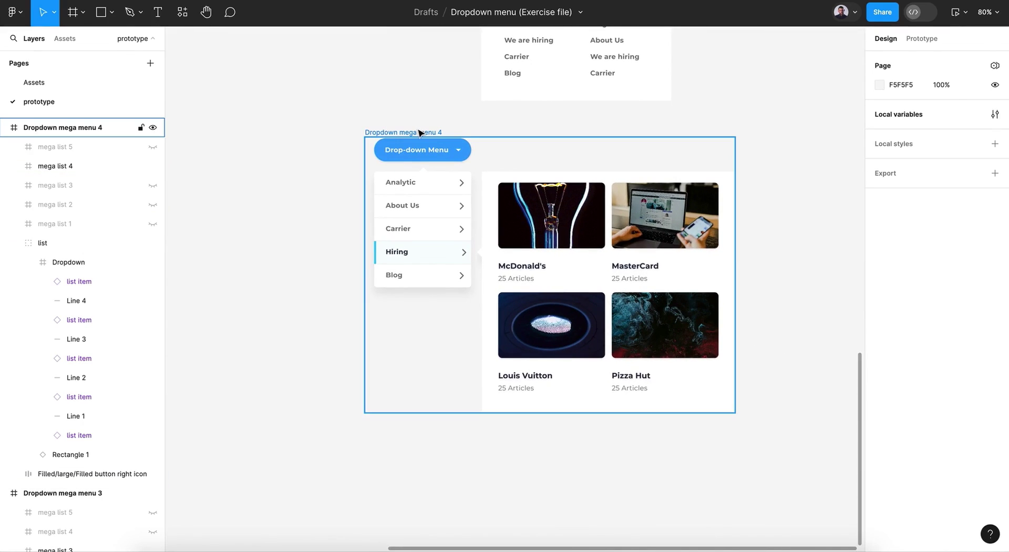
{"action": "left_click", "coordinate": [420, 132]}
{"action": "key", "text": "ctrl+d"}
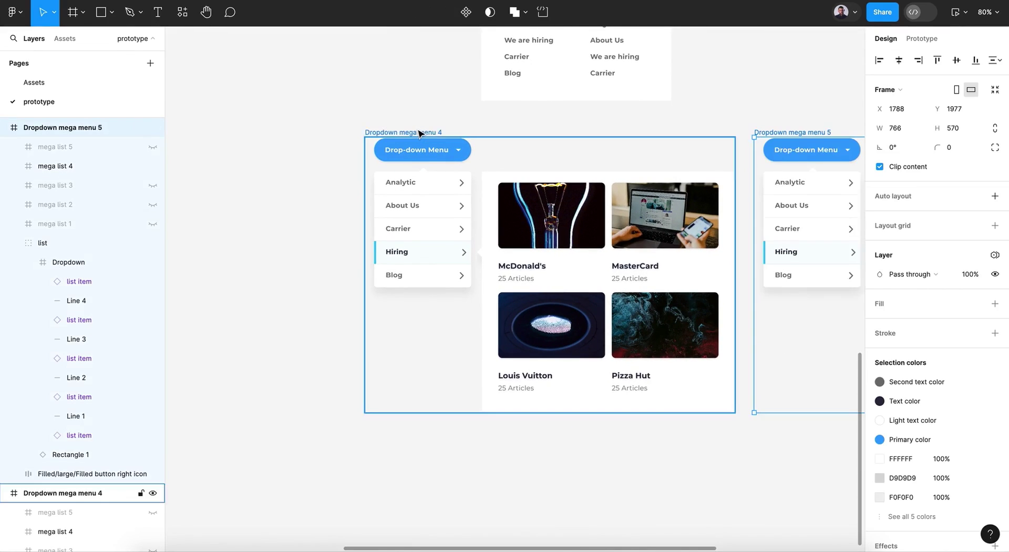
{"action": "scroll", "coordinate": [420, 134], "scroll_direction": "right", "scroll_amount": 3}
{"action": "scroll", "coordinate": [421, 134], "scroll_direction": "down", "scroll_amount": 2}
{"action": "left_click_drag", "start_coordinate": [767, 108], "coordinate": [372, 407]}
{"action": "scroll", "coordinate": [373, 409], "scroll_direction": "down", "scroll_amount": 5}
{"action": "scroll", "coordinate": [373, 409], "scroll_direction": "left", "scroll_amount": 1}
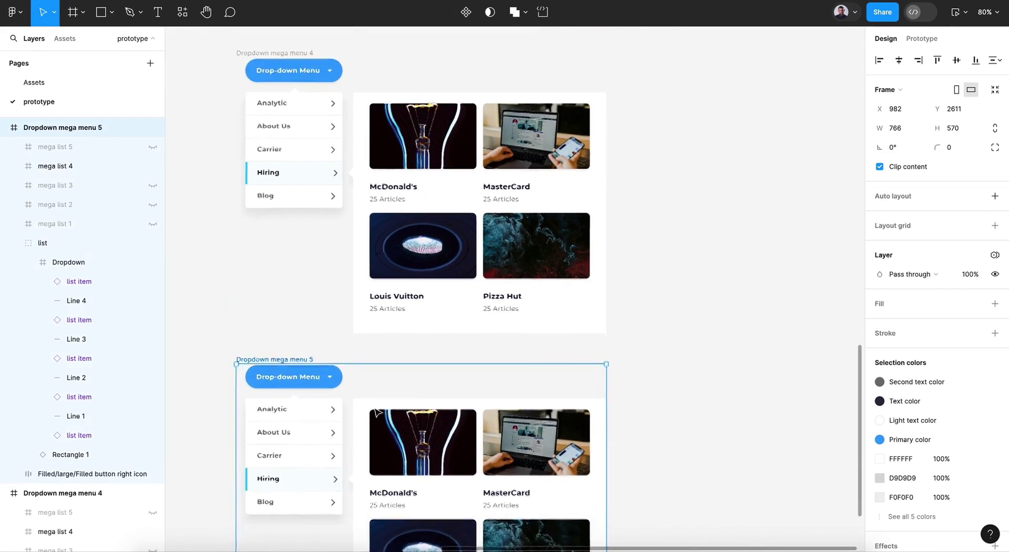
Step: In Dropdown mega menu 5, set the Hiring list item to Default and the Blog list item to Hover
{"action": "left_click", "coordinate": [342, 212]}
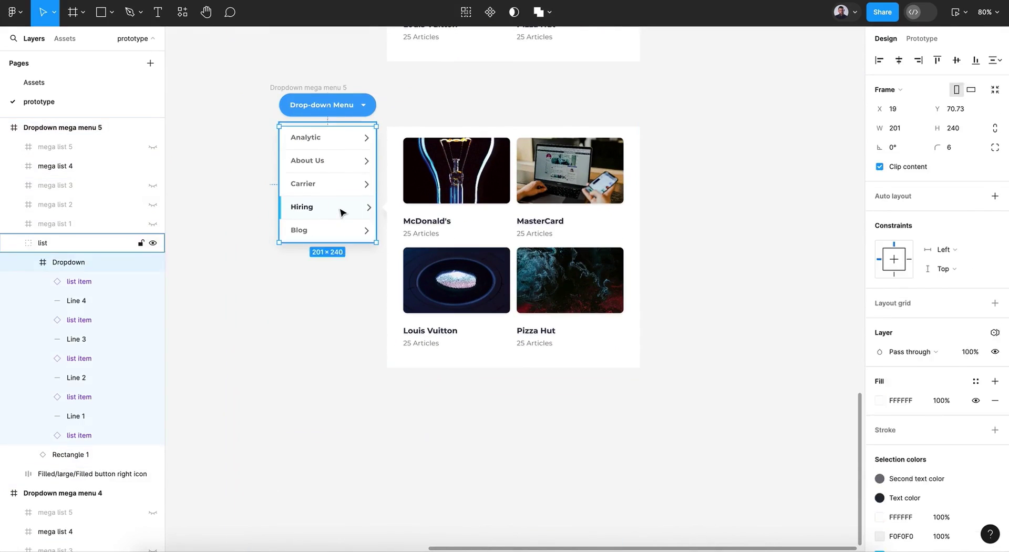
{"action": "left_click", "coordinate": [342, 212]}
{"action": "left_click", "coordinate": [966, 216]}
{"action": "left_click", "coordinate": [944, 199]}
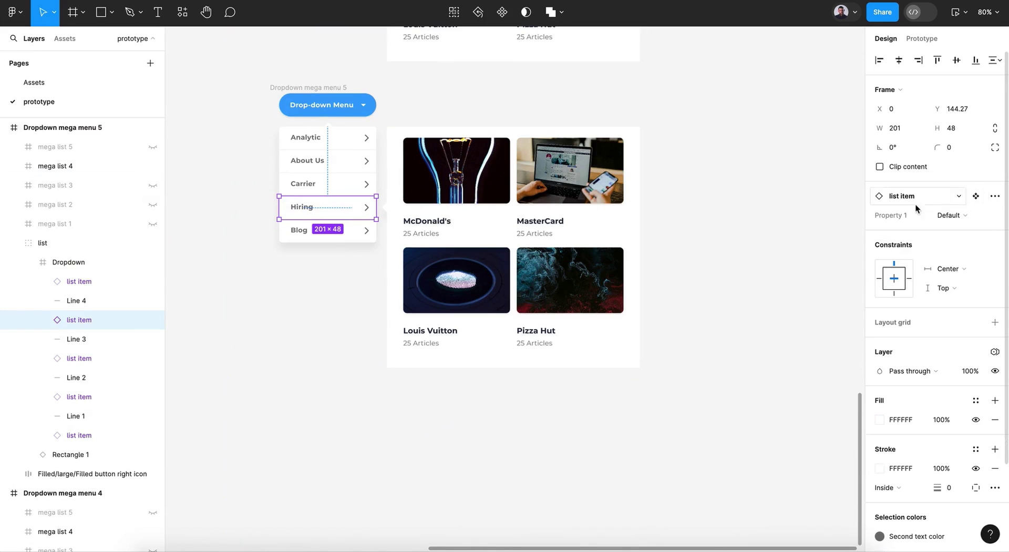
{"action": "left_click", "coordinate": [322, 236]}
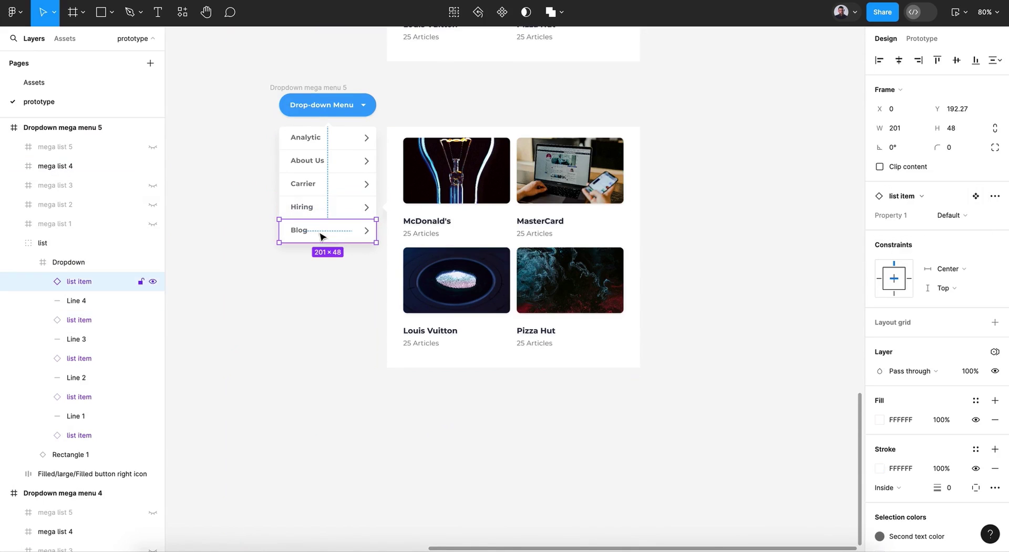
{"action": "left_click", "coordinate": [964, 216]}
{"action": "left_click", "coordinate": [923, 234]}
Step: Hide mega list 4 and show mega list 5 in the Dropdown mega menu 5 frame
{"action": "left_click", "coordinate": [515, 185]}
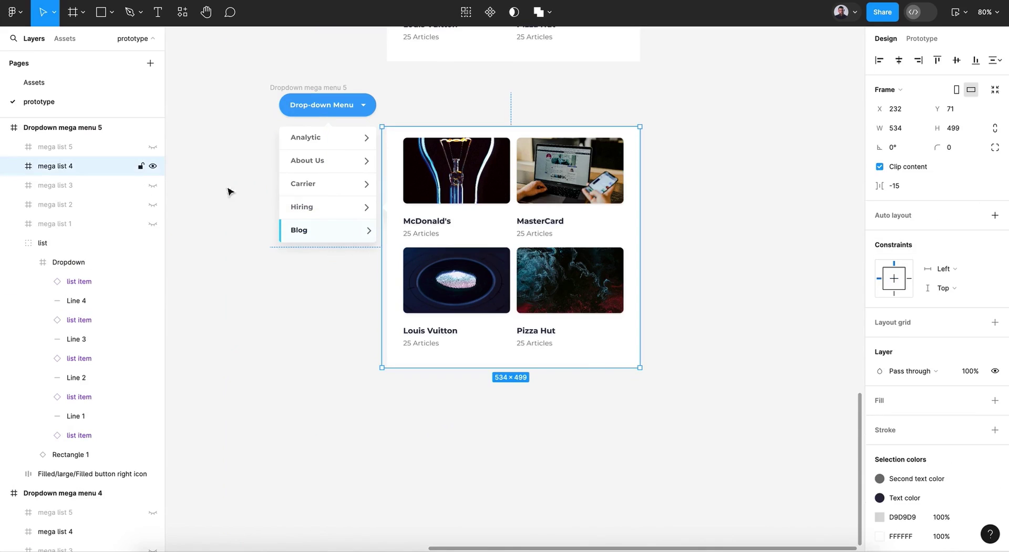
{"action": "left_click", "coordinate": [153, 166]}
{"action": "left_click", "coordinate": [153, 147]}
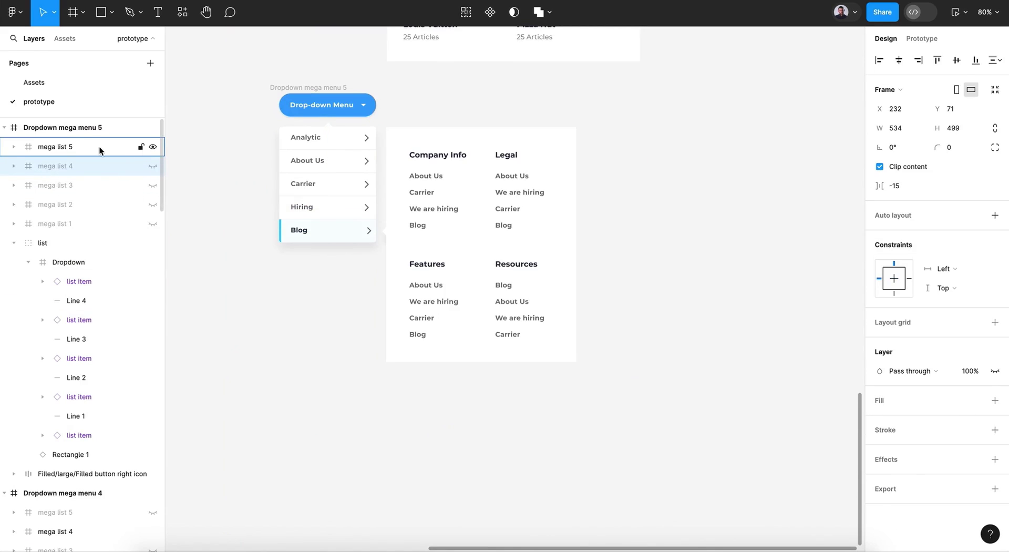
{"action": "left_click", "coordinate": [131, 147]}
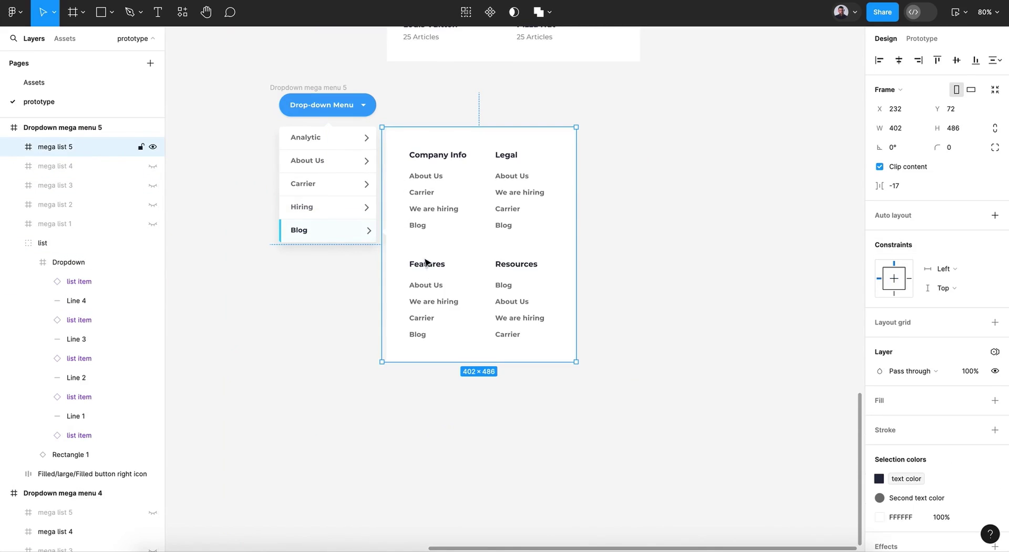
Step: Move the Dropdown mega menu 5 frame down to Y 2644, leaving a gap of 97 below Dropdown mega menu 4
{"action": "scroll", "coordinate": [492, 211], "scroll_direction": "up", "scroll_amount": 5}
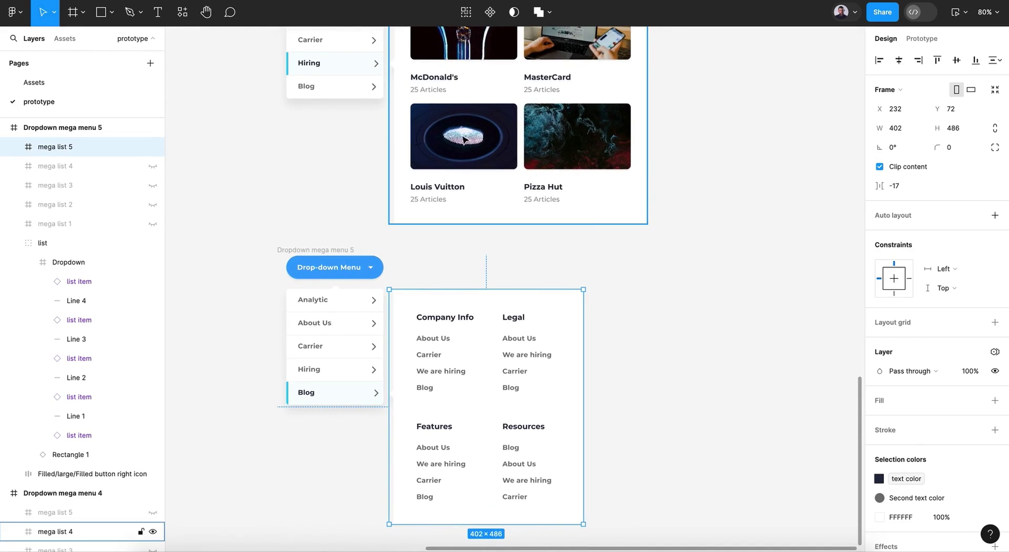
{"action": "scroll", "coordinate": [496, 136], "scroll_direction": "up", "scroll_amount": 10}
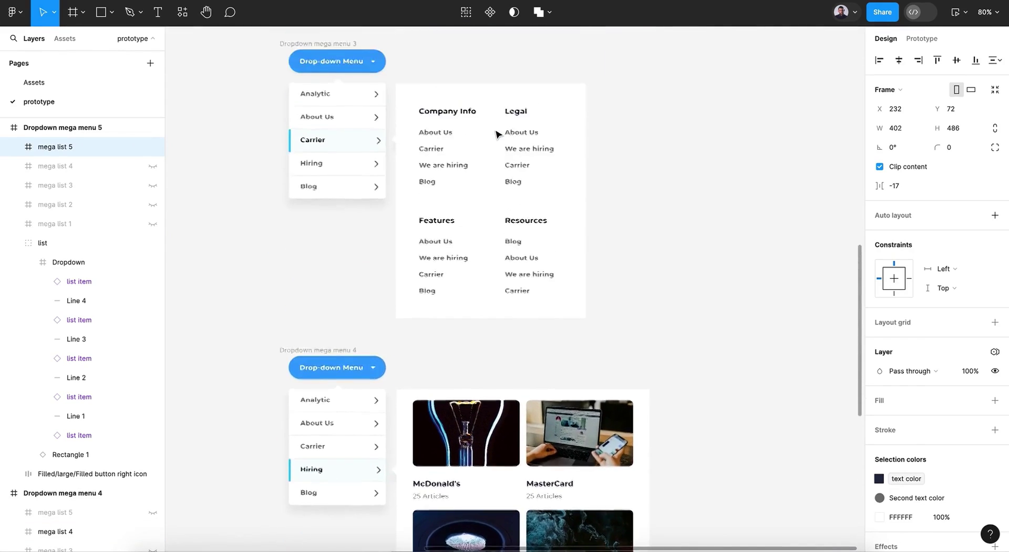
{"action": "scroll", "coordinate": [498, 135], "scroll_direction": "up", "scroll_amount": 10}
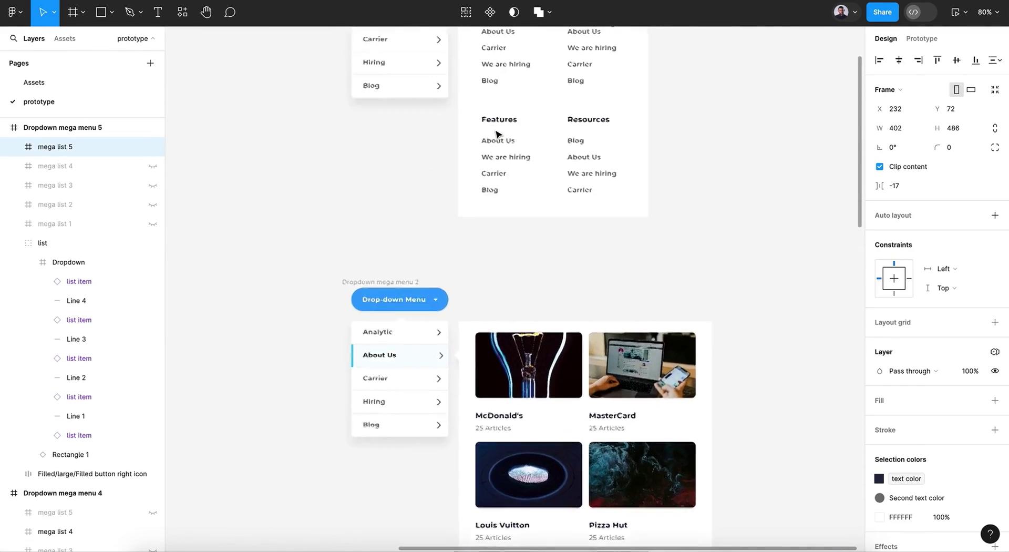
{"action": "scroll", "coordinate": [499, 135], "scroll_direction": "down", "scroll_amount": 10}
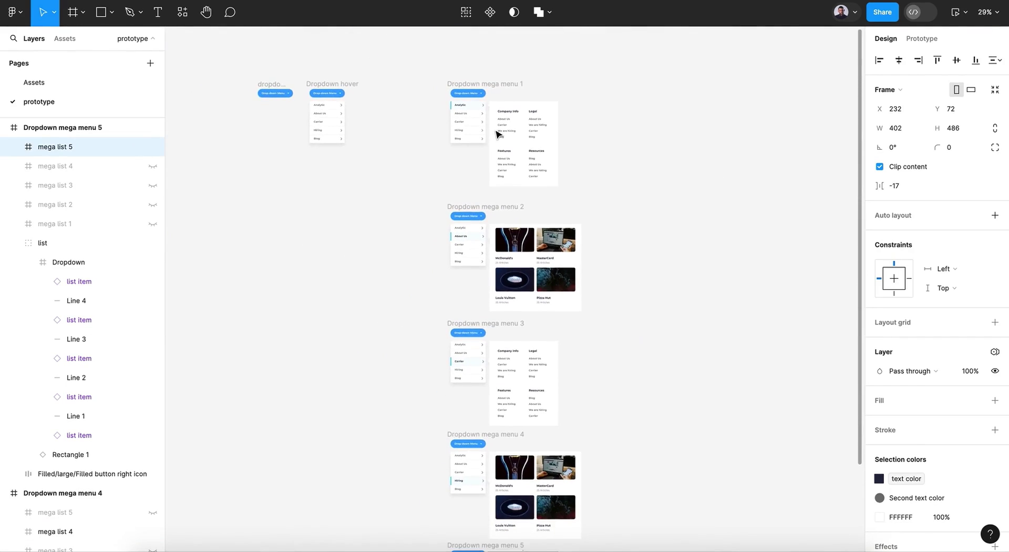
{"action": "scroll", "coordinate": [526, 407], "scroll_direction": "down", "scroll_amount": 5}
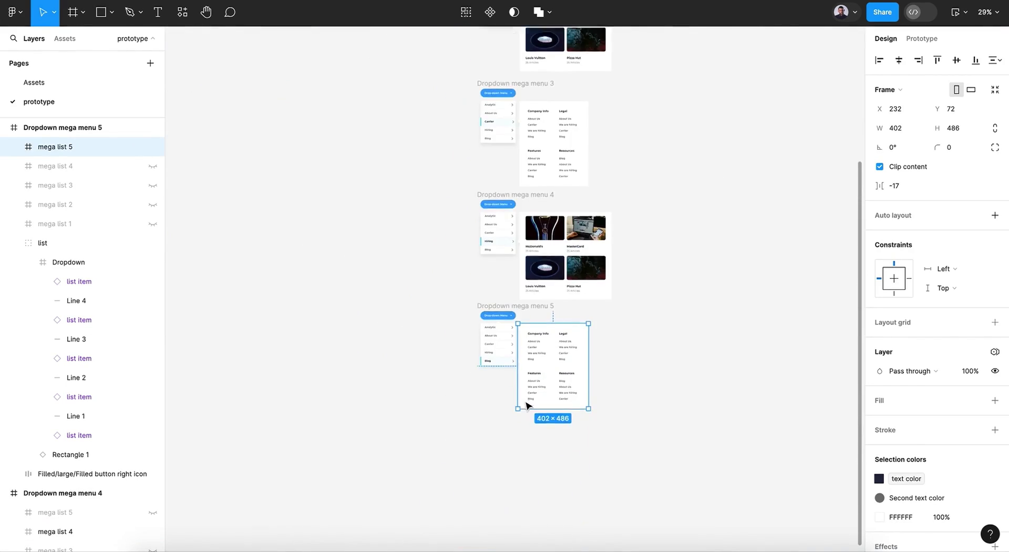
{"action": "left_click", "coordinate": [485, 427]}
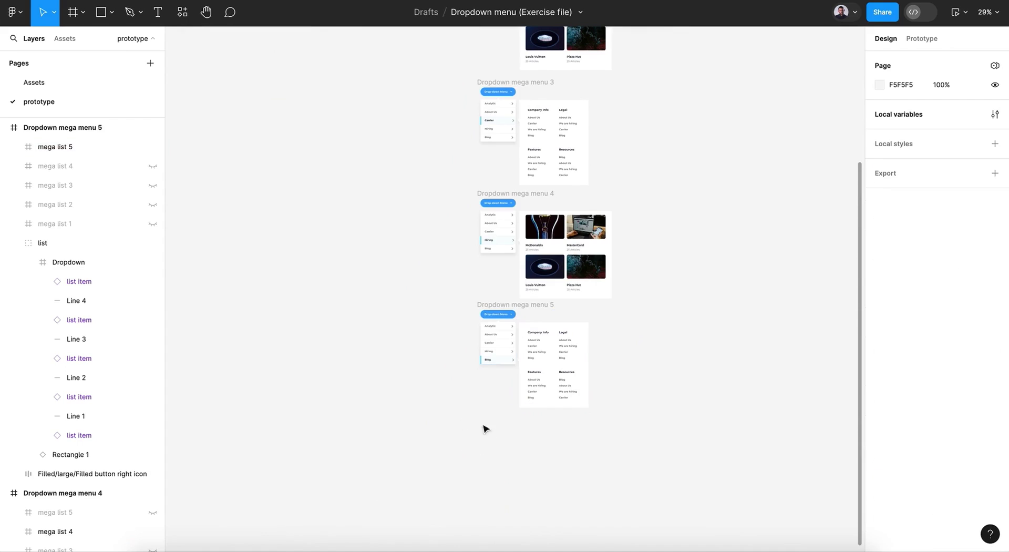
{"action": "left_click", "coordinate": [523, 309]}
{"action": "left_click_drag", "start_coordinate": [522, 307], "coordinate": [521, 312]}
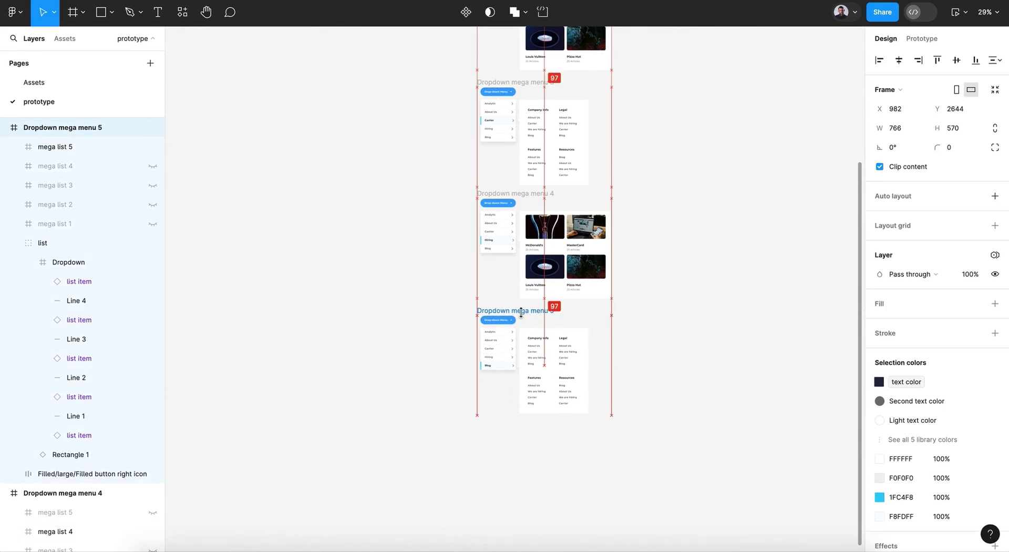
Step: Link the Analytic list item in Dropdown hover to Dropdown mega menu 1 with a Mouse enter trigger
{"action": "scroll", "coordinate": [410, 181], "scroll_direction": "up", "scroll_amount": 5}
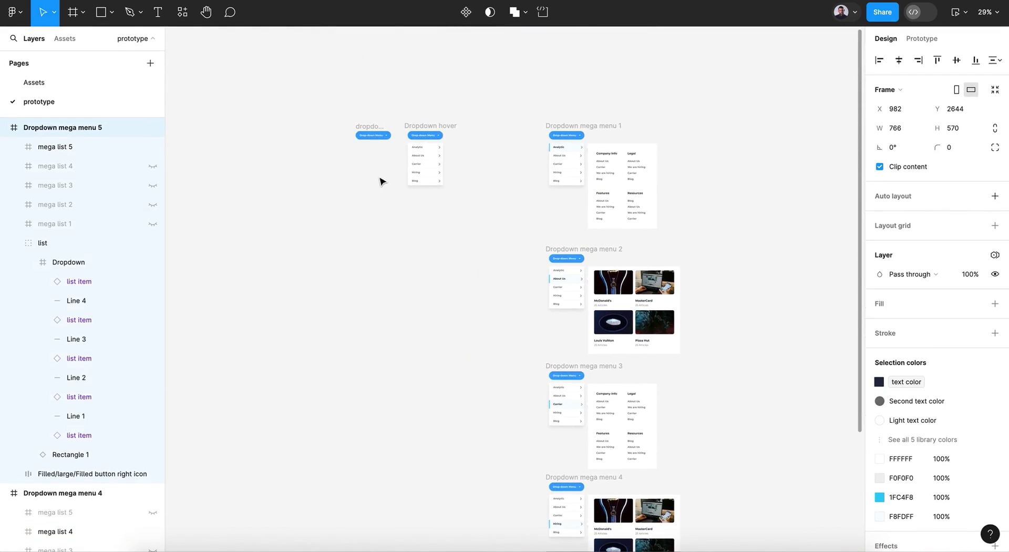
{"action": "scroll", "coordinate": [384, 183], "scroll_direction": "up", "scroll_amount": 6}
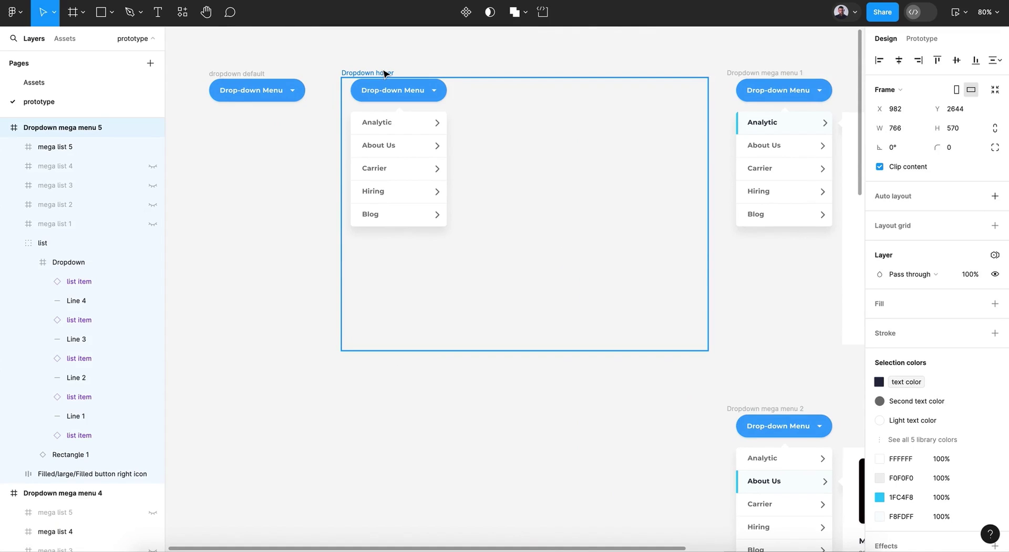
{"action": "left_click", "coordinate": [409, 128]}
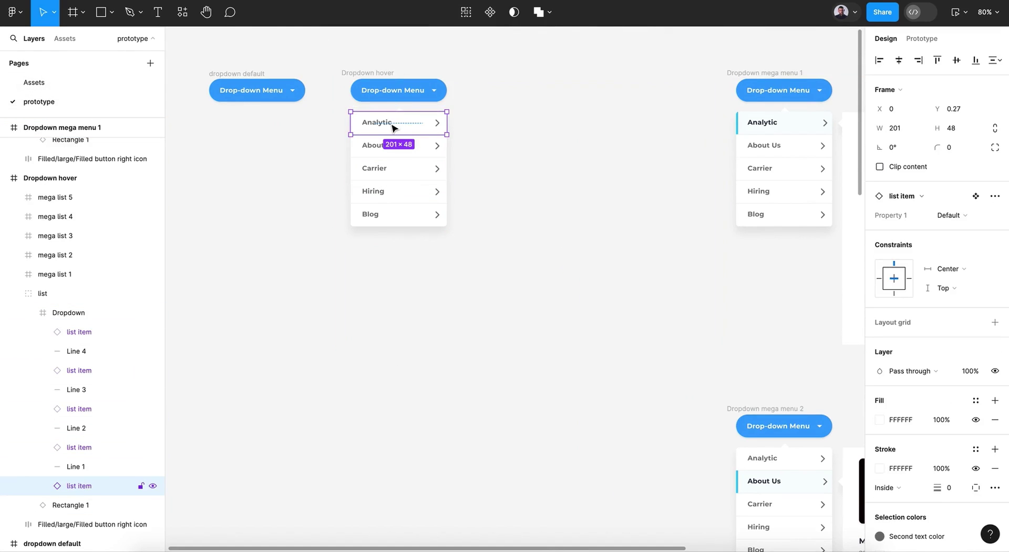
{"action": "scroll", "coordinate": [393, 128], "scroll_direction": "right", "scroll_amount": 5}
{"action": "left_click", "coordinate": [922, 42]}
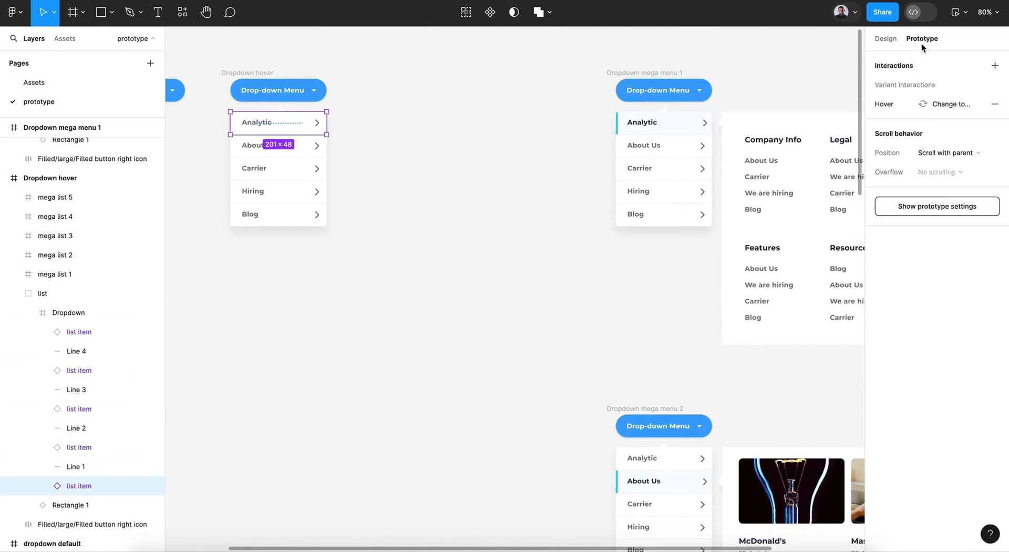
{"action": "left_click_drag", "start_coordinate": [326, 123], "coordinate": [653, 184]}
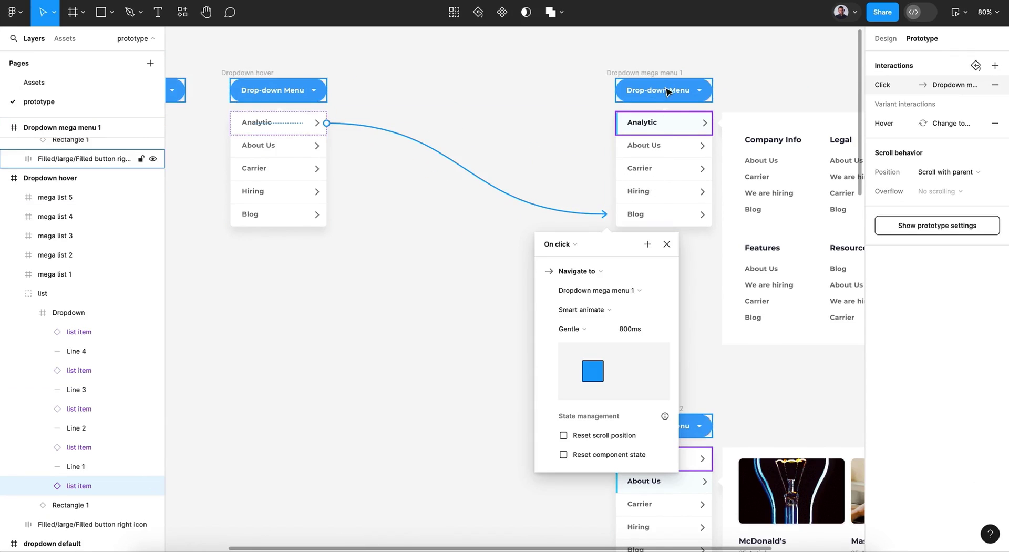
{"action": "left_click", "coordinate": [572, 244]}
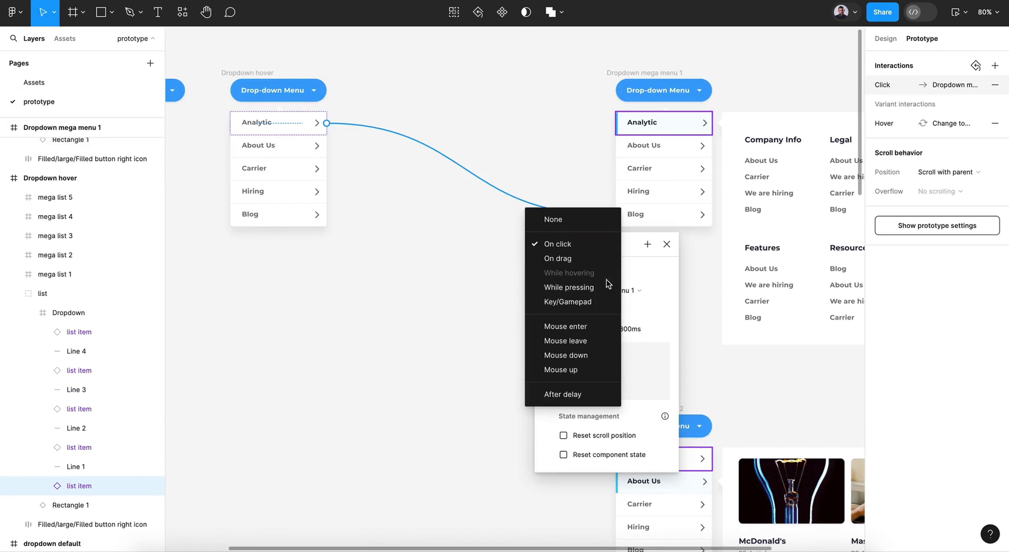
{"action": "left_click", "coordinate": [584, 328]}
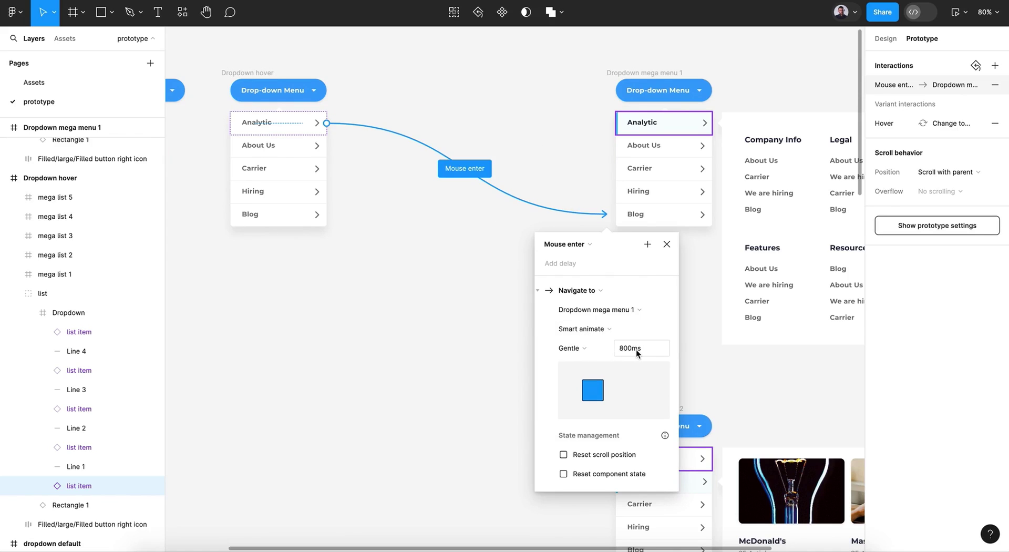
{"action": "left_click", "coordinate": [667, 244]}
{"action": "scroll", "coordinate": [694, 340], "scroll_direction": "right", "scroll_amount": 3}
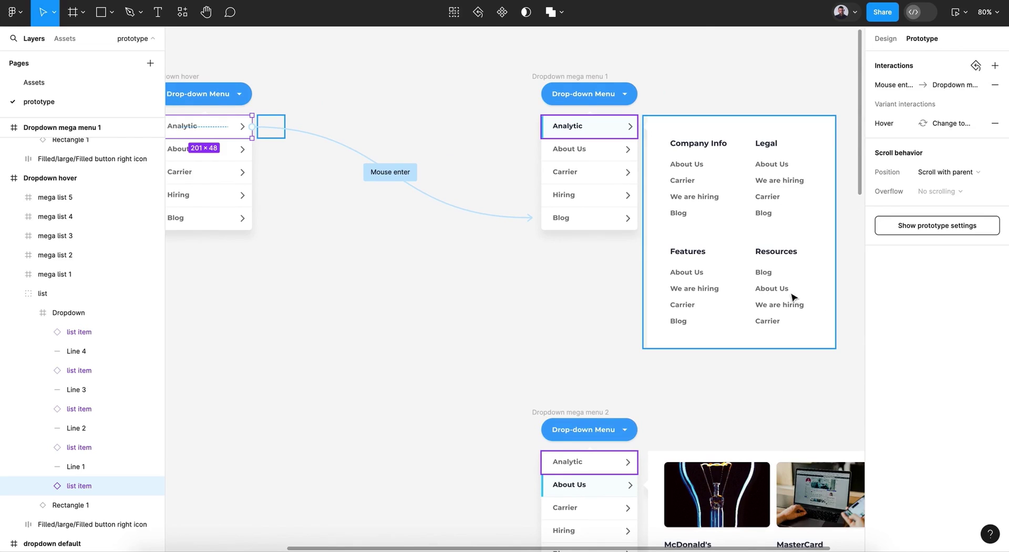
{"action": "left_click", "coordinate": [707, 87]}
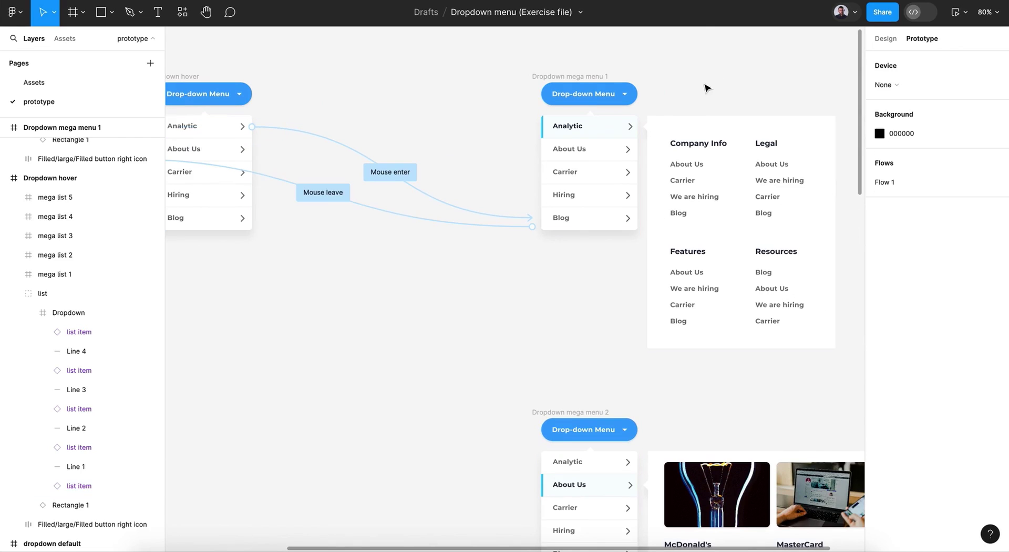
{"action": "left_click", "coordinate": [955, 13]}
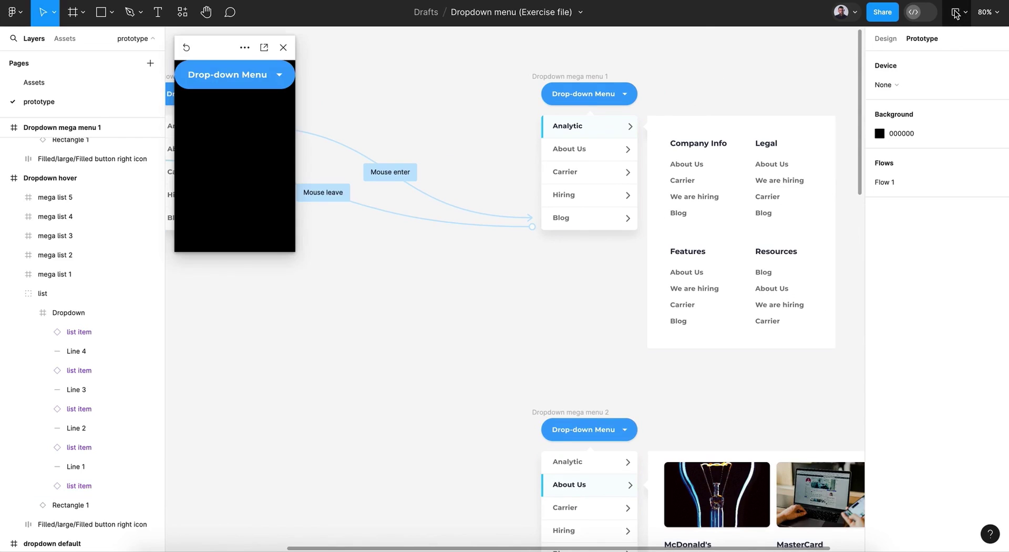
{"action": "left_click", "coordinate": [295, 130]}
{"action": "left_click", "coordinate": [282, 47]}
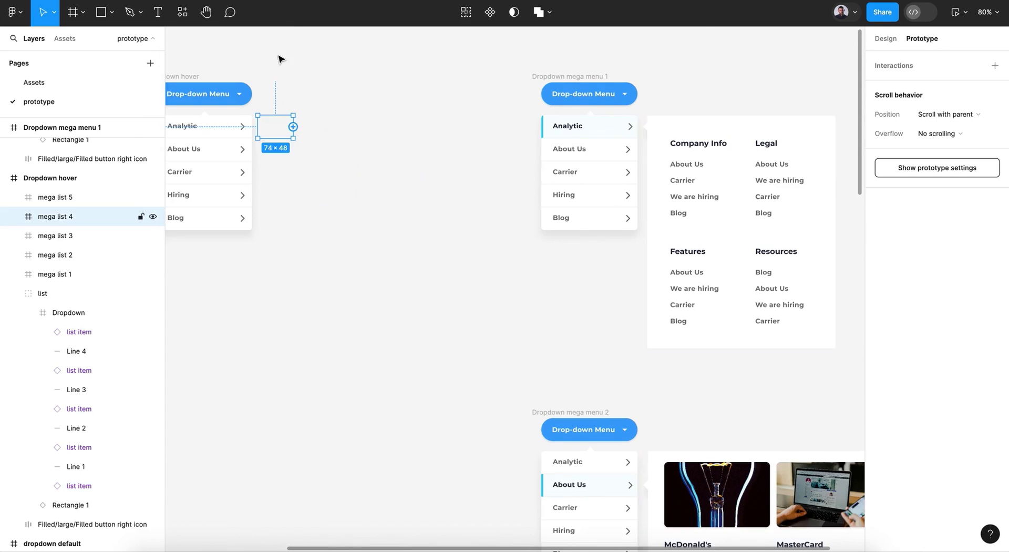
{"action": "scroll", "coordinate": [345, 79], "scroll_direction": "left", "scroll_amount": 3}
{"action": "left_click", "coordinate": [345, 79]}
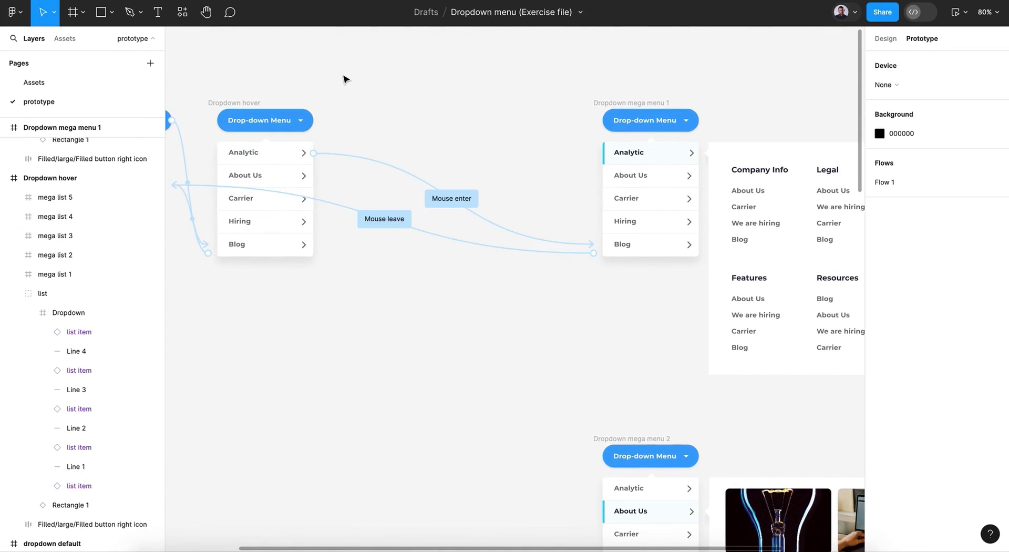
Step: Preview the prototype in a widened preview window, restart it, and test hovering over the Analytic item and its mega menu
{"action": "scroll", "coordinate": [345, 79], "scroll_direction": "left", "scroll_amount": 5}
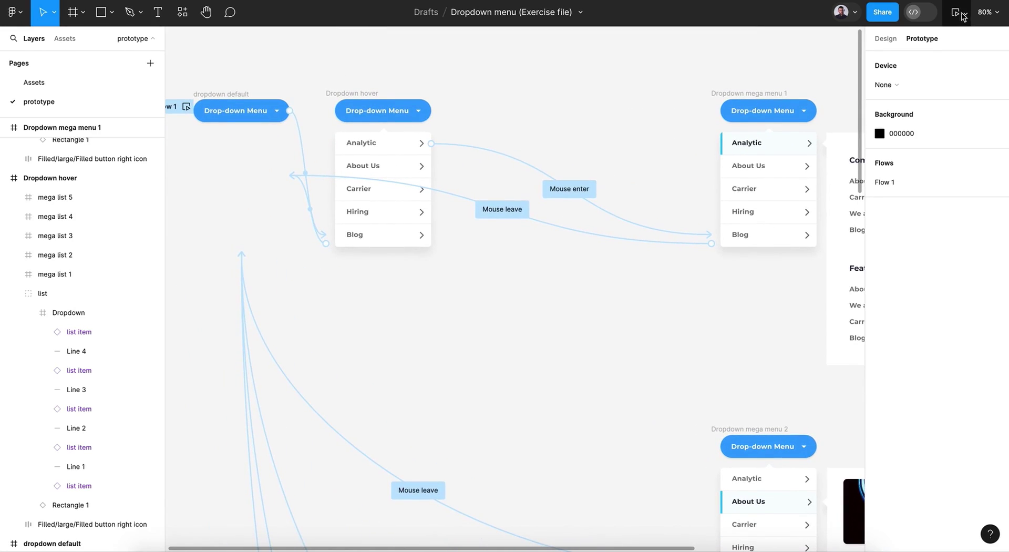
{"action": "left_click", "coordinate": [954, 11]}
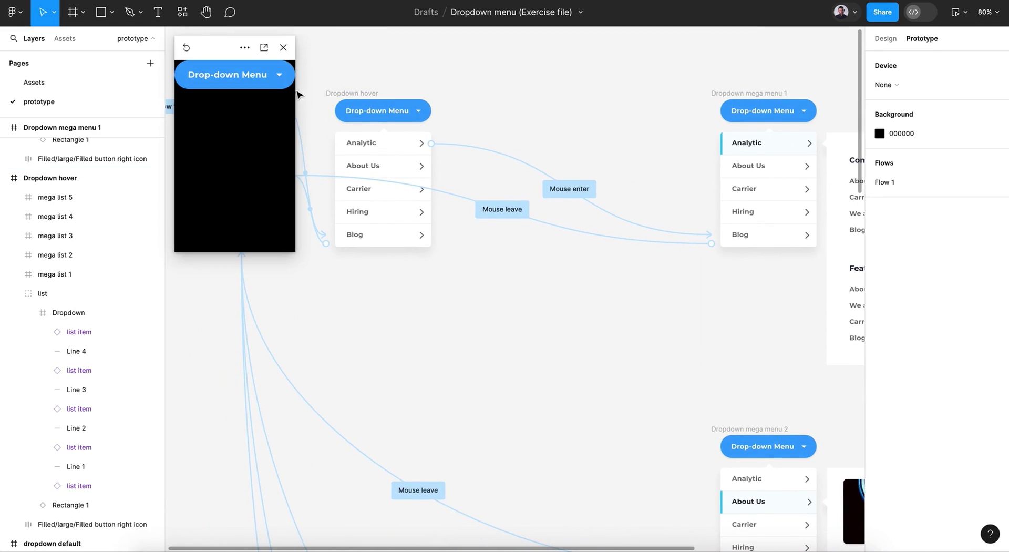
{"action": "left_click_drag", "start_coordinate": [306, 102], "coordinate": [486, 111]}
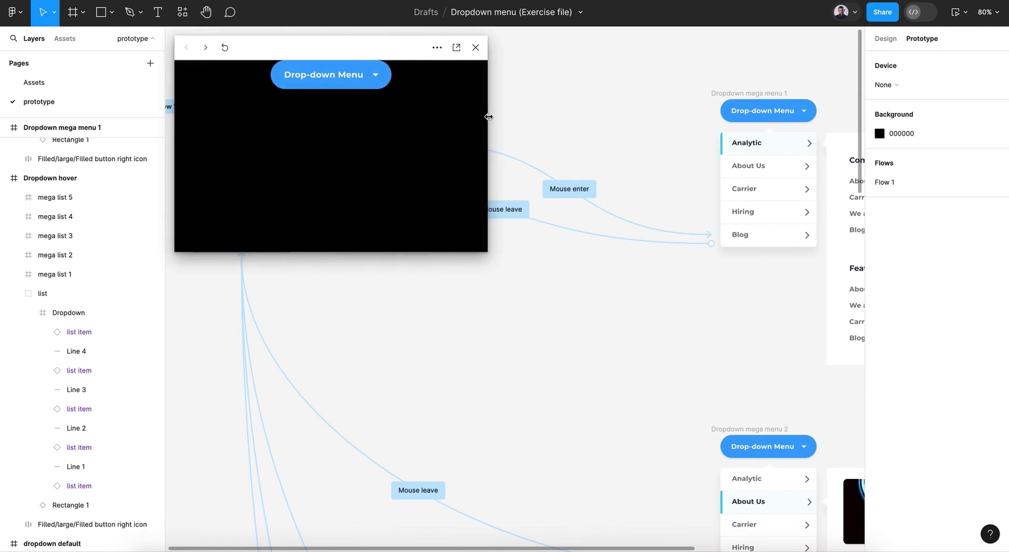
{"action": "mouse_move", "coordinate": [252, 103]}
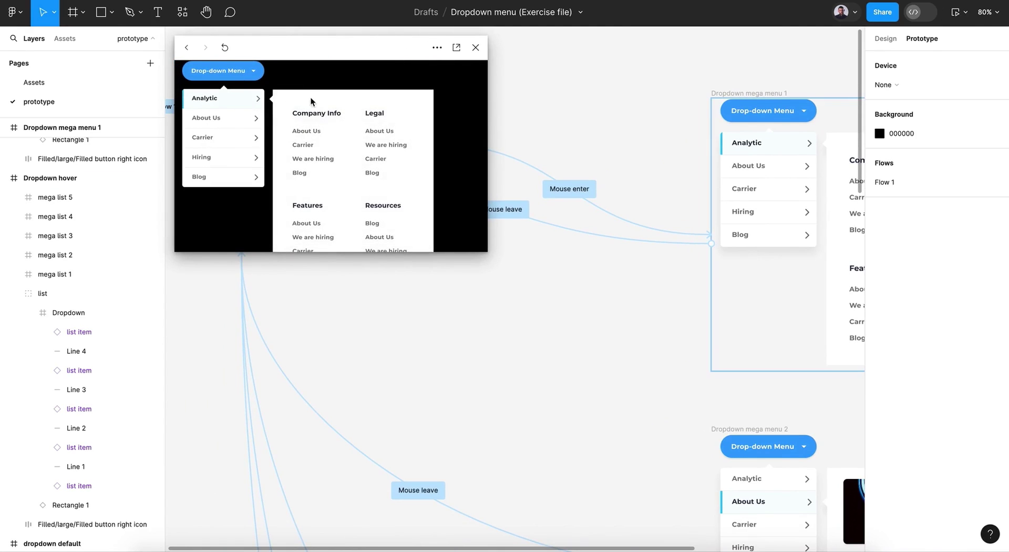
{"action": "left_click", "coordinate": [224, 48]}
{"action": "mouse_move", "coordinate": [304, 78]}
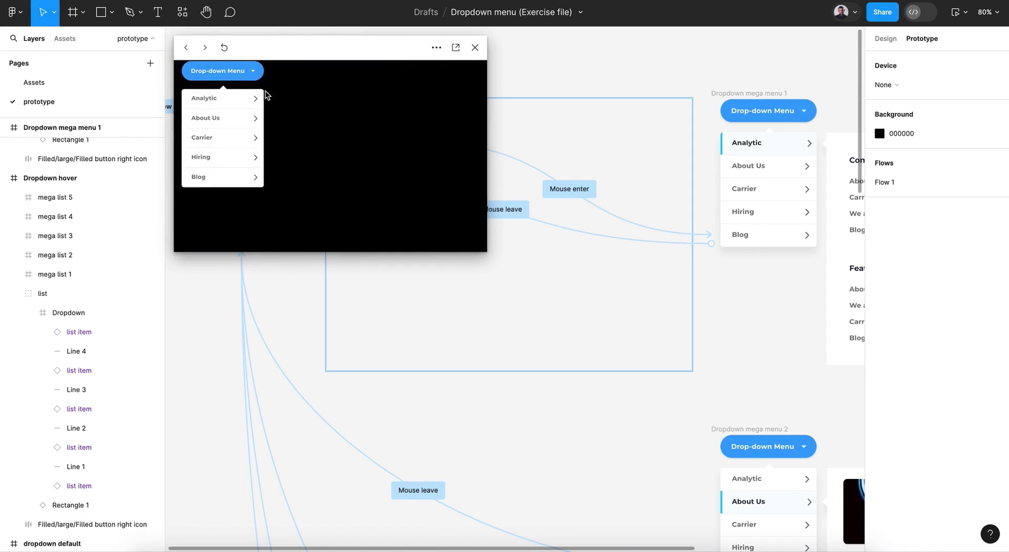
{"action": "mouse_move", "coordinate": [239, 100]}
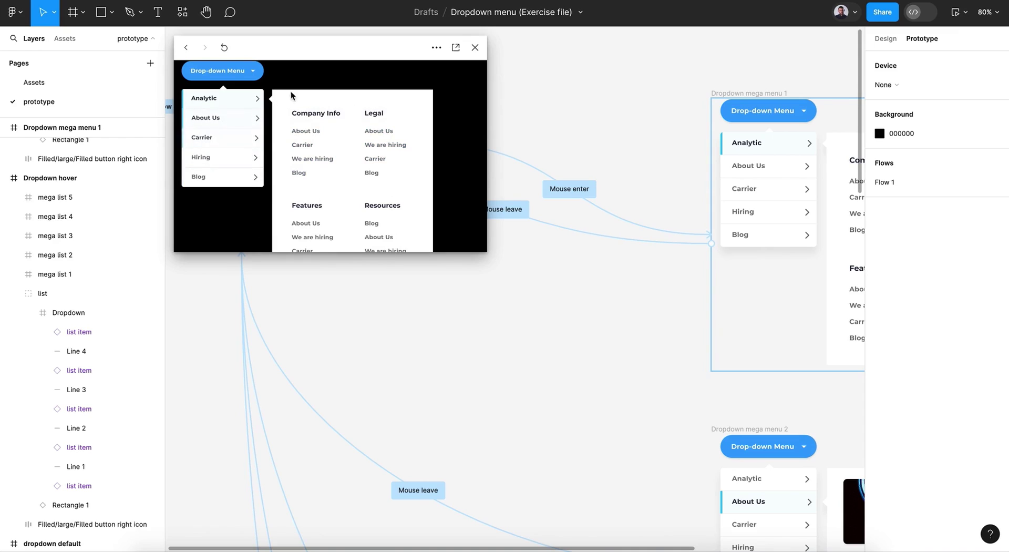
{"action": "left_click", "coordinate": [475, 47]}
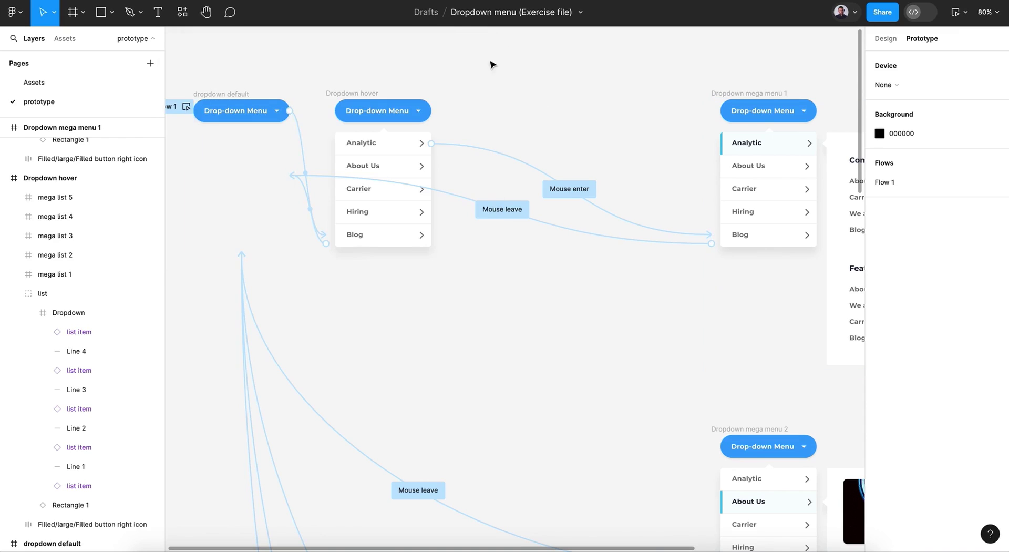
Step: Link mega list 1 in Dropdown mega menu 1 back to Dropdown hover with a Mouse leave trigger
{"action": "scroll", "coordinate": [545, 103], "scroll_direction": "right", "scroll_amount": 5}
{"action": "left_click", "coordinate": [624, 210]}
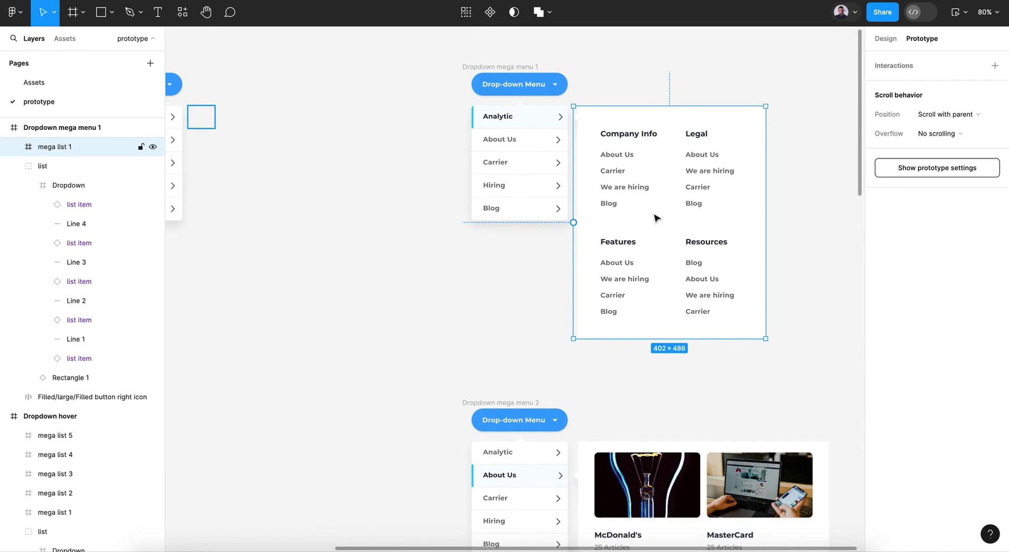
{"action": "left_click_drag", "start_coordinate": [574, 222], "coordinate": [244, 181]}
{"action": "scroll", "coordinate": [245, 181], "scroll_direction": "left", "scroll_amount": 5}
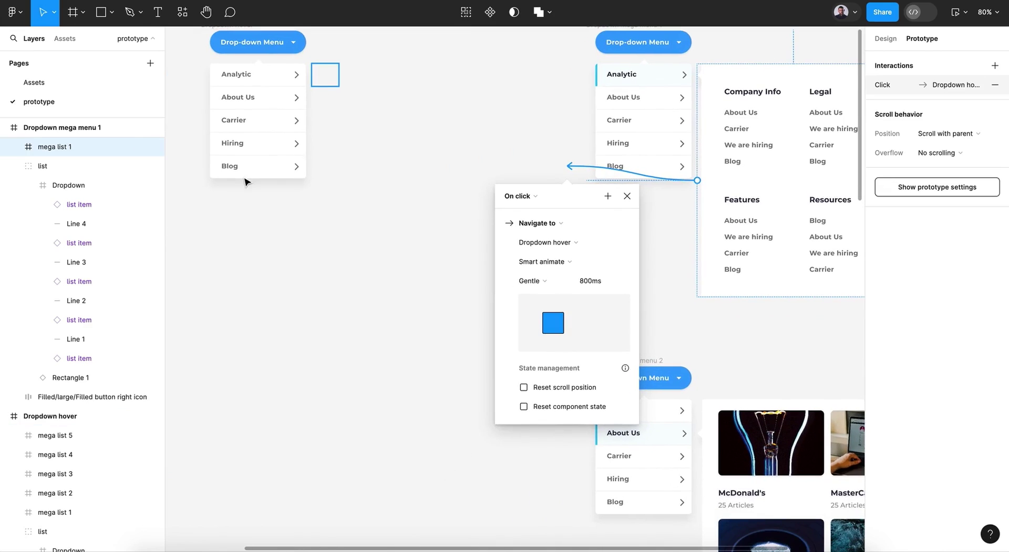
{"action": "left_click", "coordinate": [524, 200]}
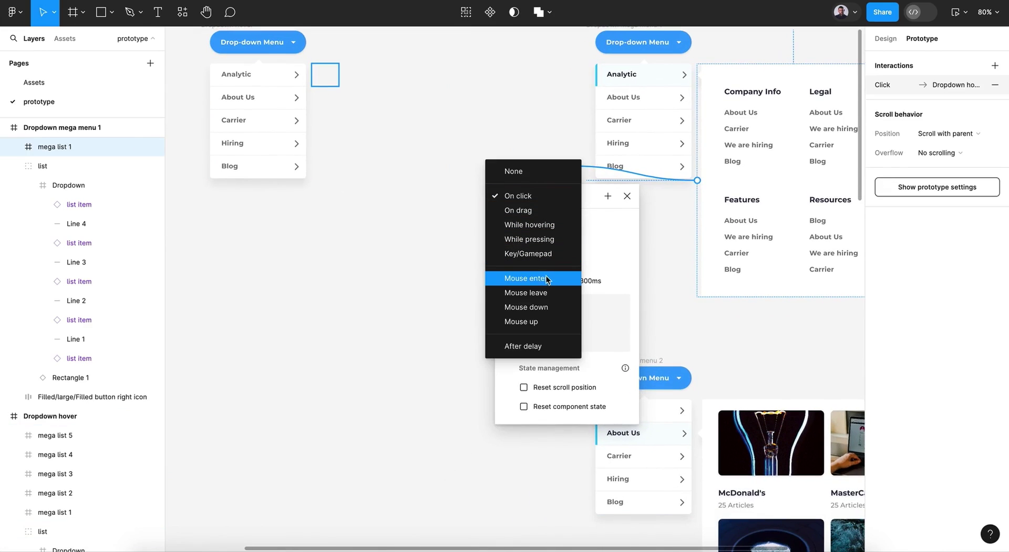
{"action": "left_click", "coordinate": [529, 295]}
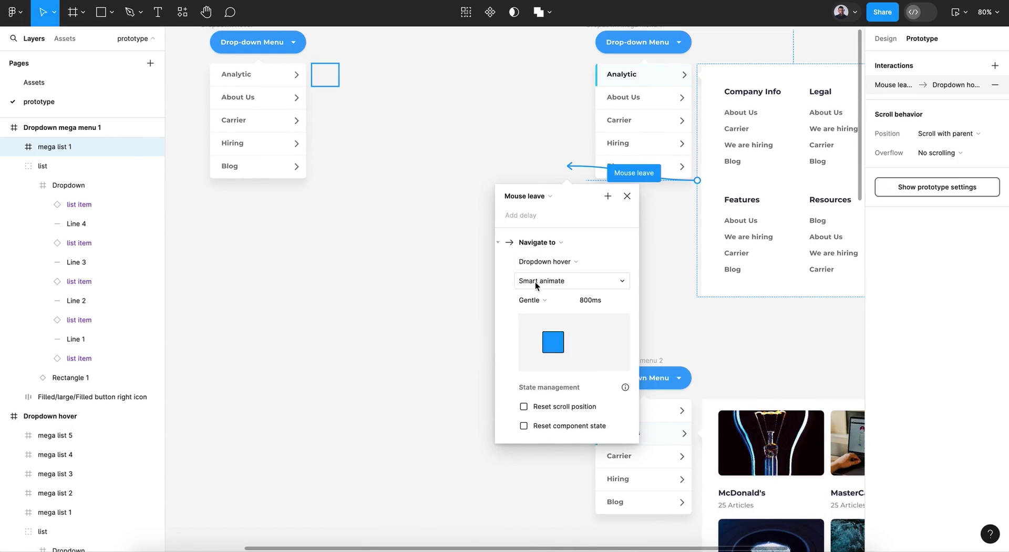
{"action": "left_click", "coordinate": [627, 196]}
Step: Preview the prototype from the Dropdown hover frame and test entering and leaving the Analytic mega menu
{"action": "scroll", "coordinate": [386, 178], "scroll_direction": "up", "scroll_amount": 3}
{"action": "scroll", "coordinate": [385, 179], "scroll_direction": "left", "scroll_amount": 2}
{"action": "left_click", "coordinate": [265, 95]}
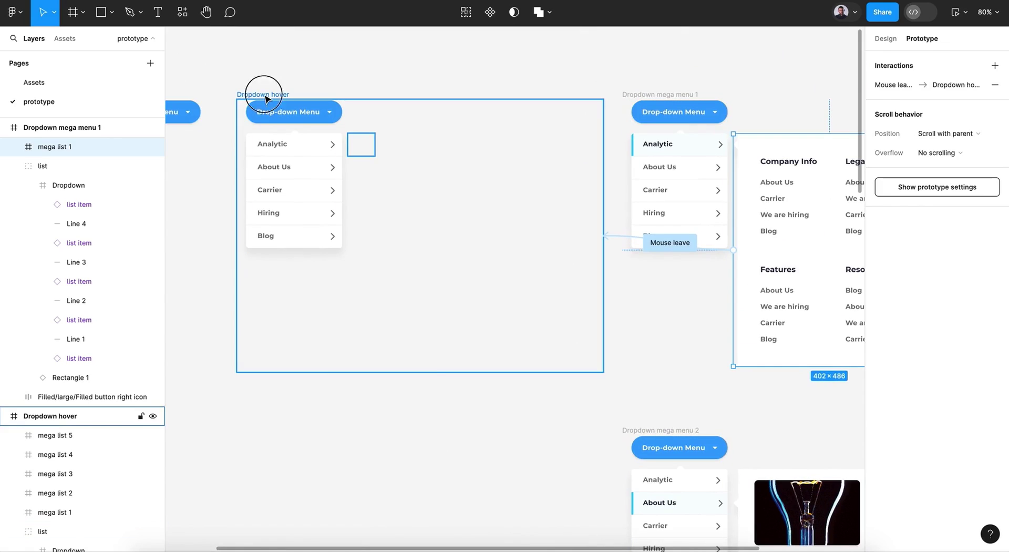
{"action": "left_click", "coordinate": [955, 12]}
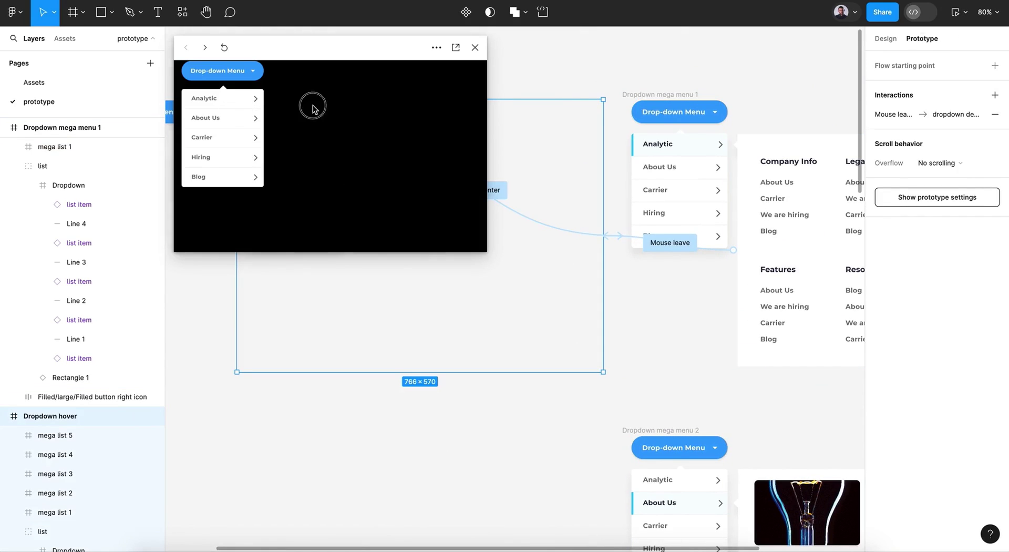
{"action": "mouse_move", "coordinate": [246, 96]}
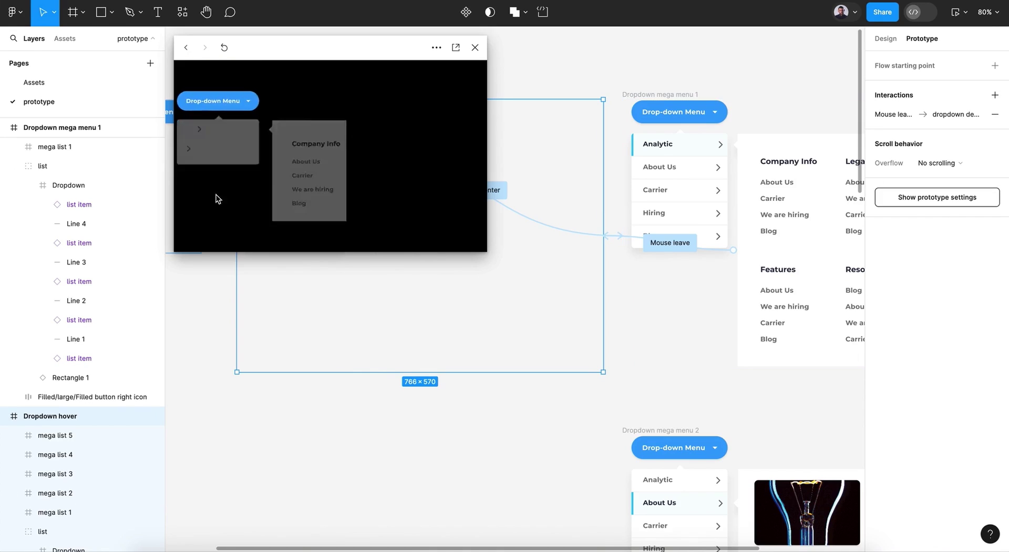
{"action": "left_click", "coordinate": [233, 107]}
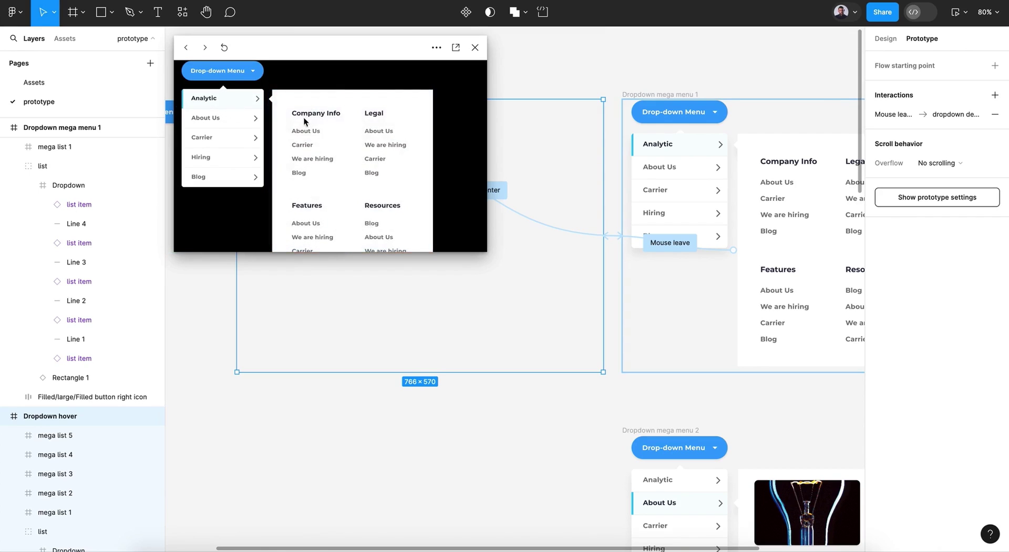
{"action": "left_click", "coordinate": [474, 47]}
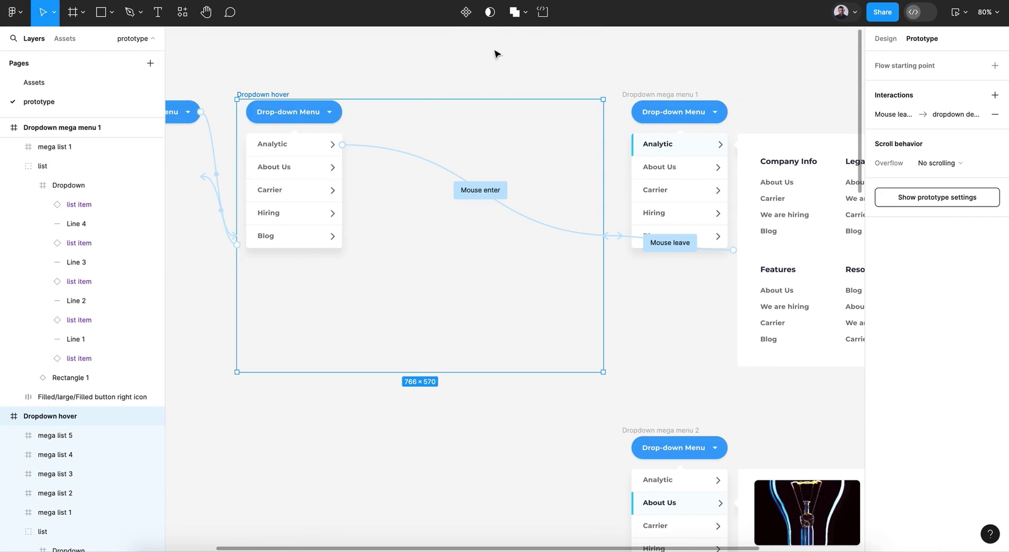
Step: Link the About Us list item in Dropdown hover to the Dropdown mega menu 2 frame
{"action": "left_click", "coordinate": [558, 46]}
{"action": "scroll", "coordinate": [559, 46], "scroll_direction": "right", "scroll_amount": 3}
{"action": "left_click", "coordinate": [250, 173]}
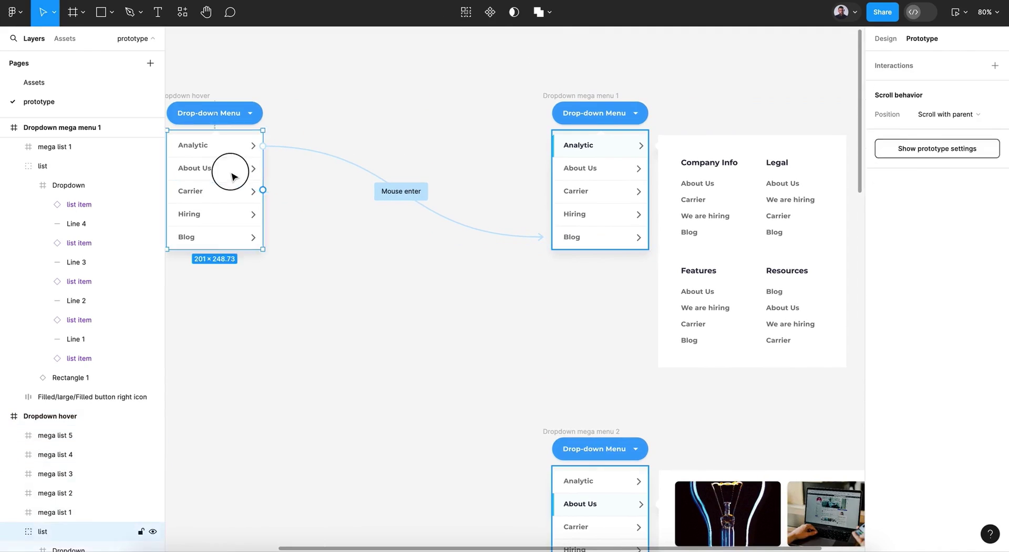
{"action": "double_click", "coordinate": [250, 173]}
{"action": "double_click", "coordinate": [250, 174]}
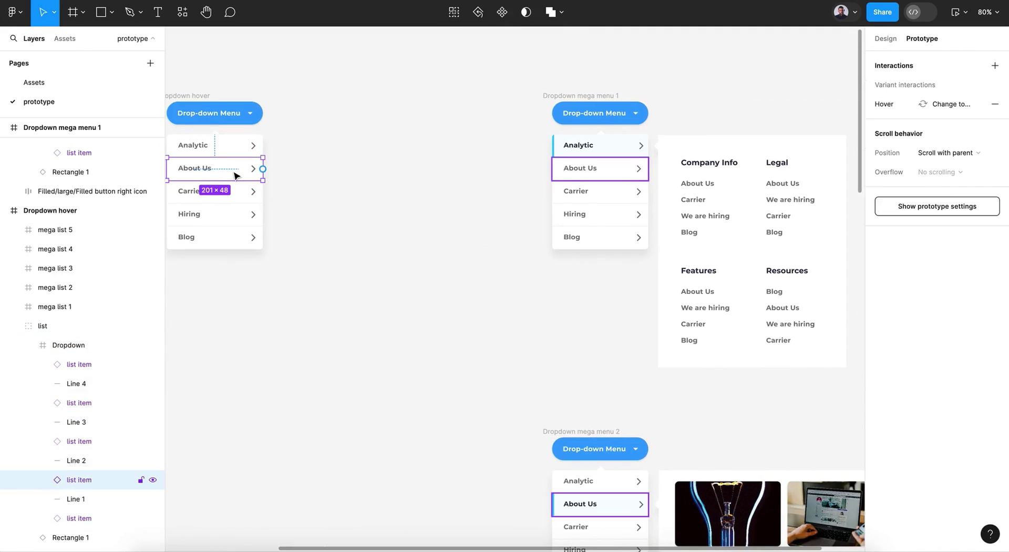
{"action": "scroll", "coordinate": [235, 176], "scroll_direction": "down", "scroll_amount": 3}
{"action": "scroll", "coordinate": [235, 175], "scroll_direction": "left", "scroll_amount": 3}
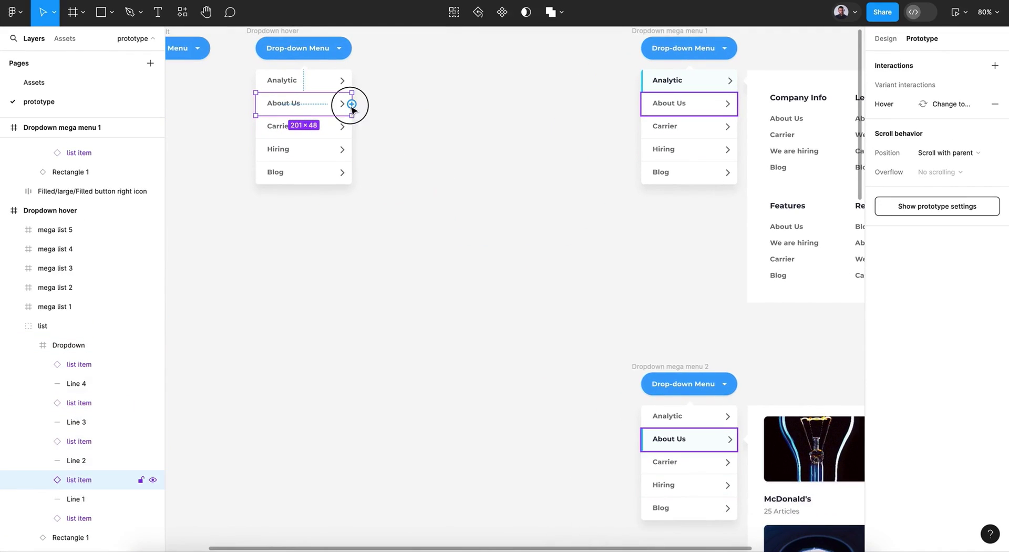
{"action": "left_click_drag", "start_coordinate": [352, 105], "coordinate": [655, 439]}
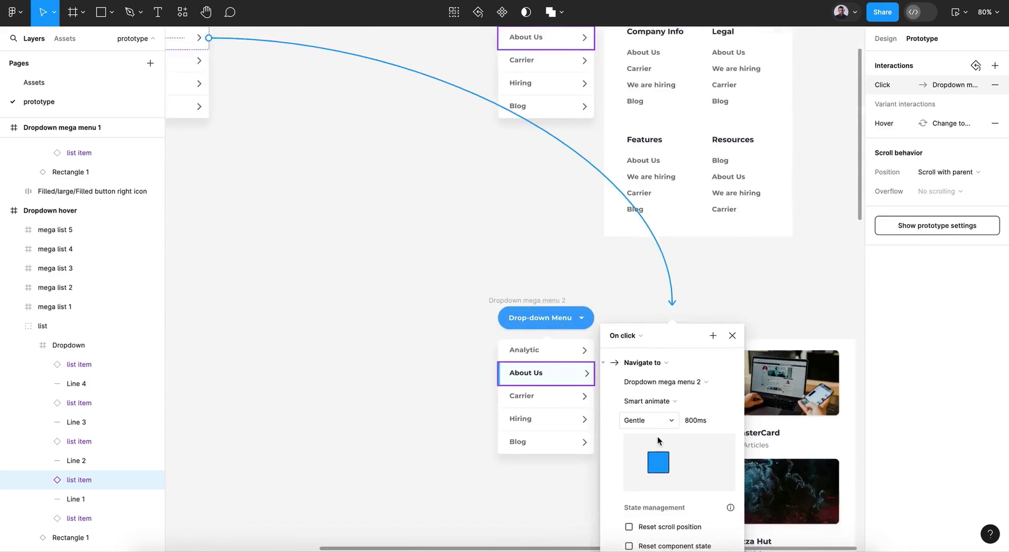
Step: Set the trigger of the About Us link to Mouse enter
{"action": "scroll", "coordinate": [657, 437], "scroll_direction": "down", "scroll_amount": 5}
{"action": "scroll", "coordinate": [657, 436], "scroll_direction": "right", "scroll_amount": 4}
{"action": "left_click", "coordinate": [534, 213]}
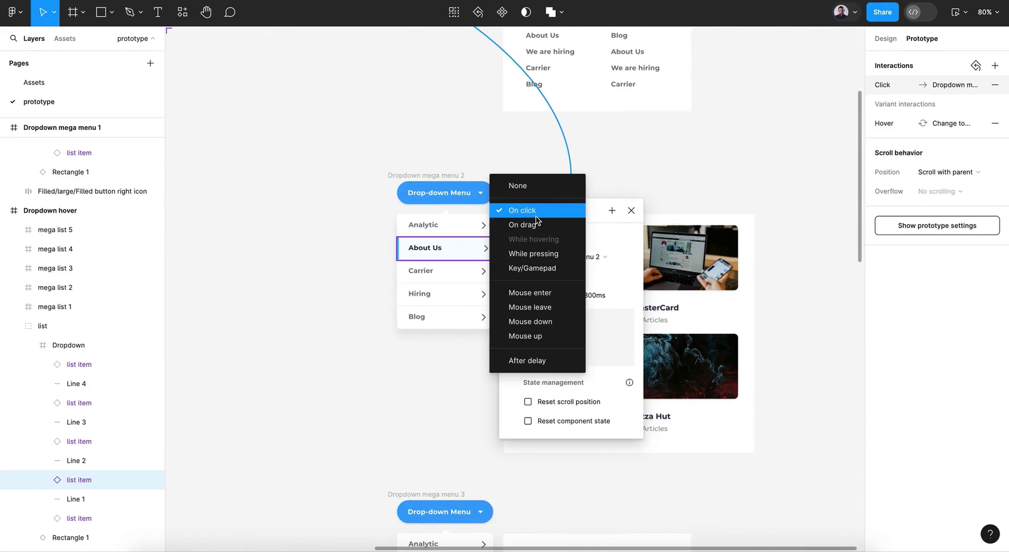
{"action": "left_click", "coordinate": [528, 293]}
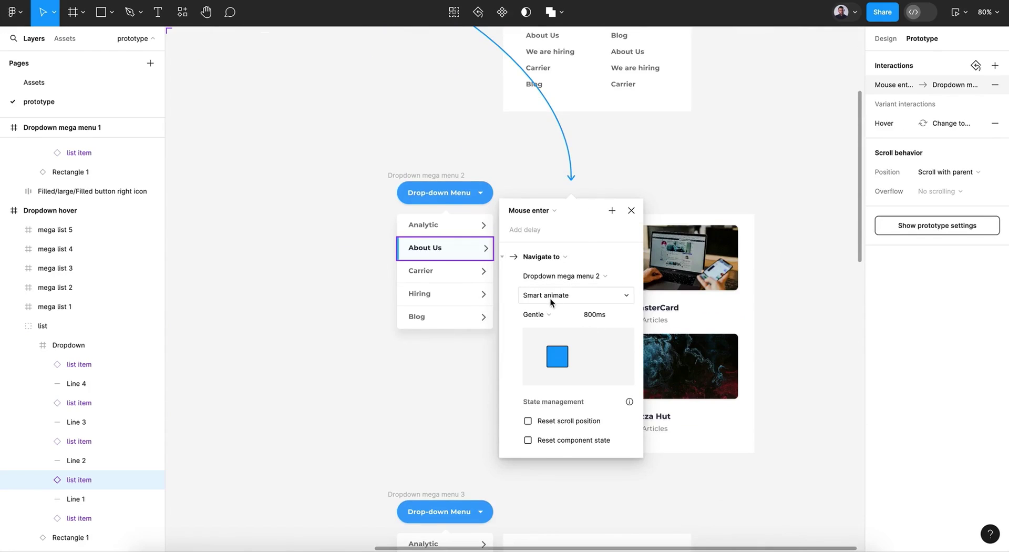
{"action": "left_click", "coordinate": [631, 210]}
Step: Link mega list 2 in Dropdown mega menu 2 back to the Dropdown hover frame with a Mouse leave trigger
{"action": "left_click", "coordinate": [544, 367]}
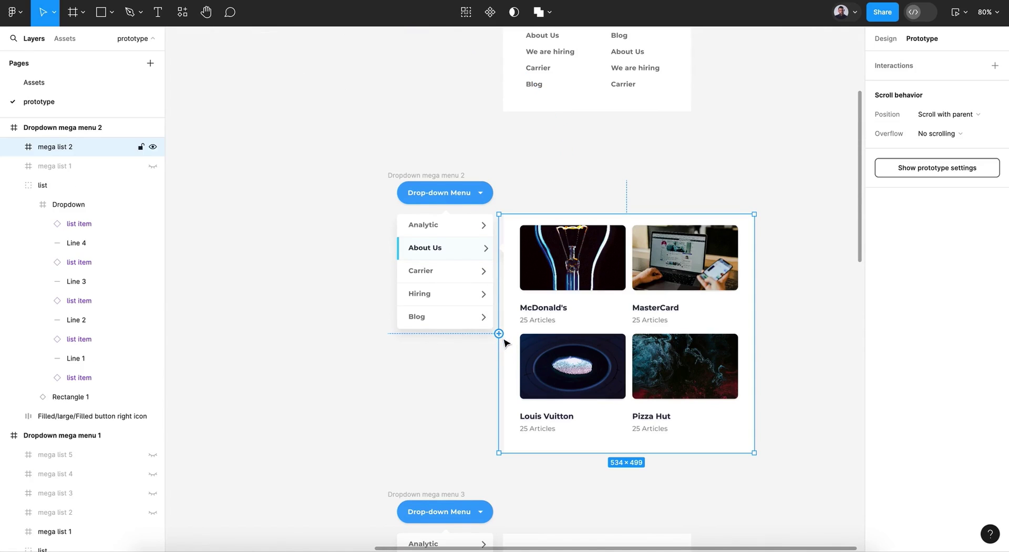
{"action": "left_click_drag", "start_coordinate": [499, 336], "coordinate": [194, 198]}
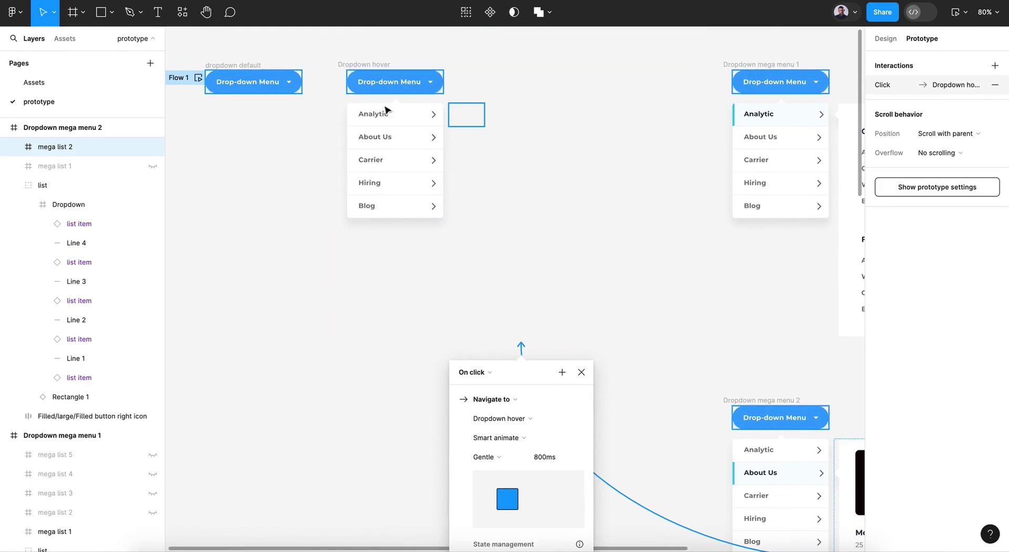
{"action": "scroll", "coordinate": [472, 374], "scroll_direction": "down", "scroll_amount": 3}
{"action": "left_click", "coordinate": [484, 296]}
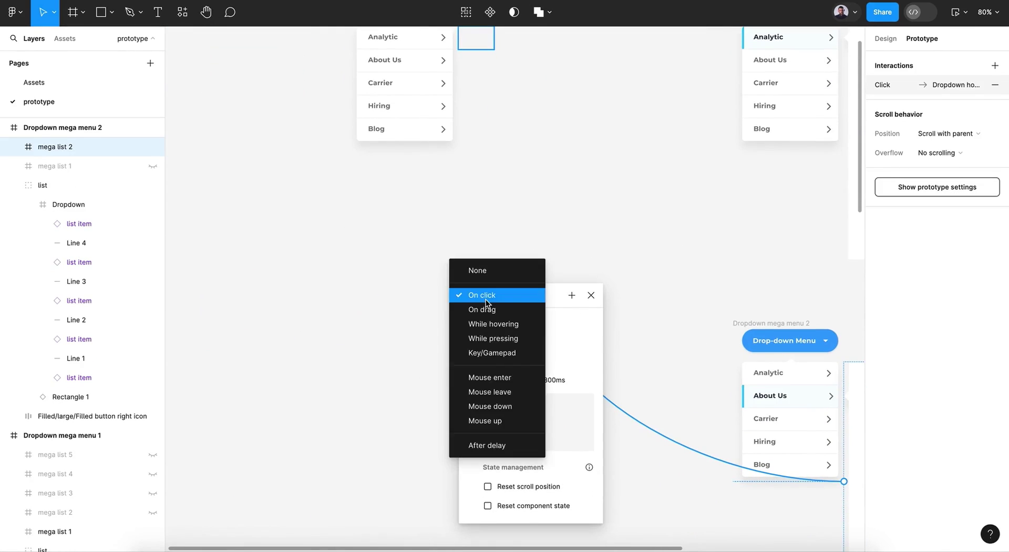
{"action": "left_click", "coordinate": [515, 390]}
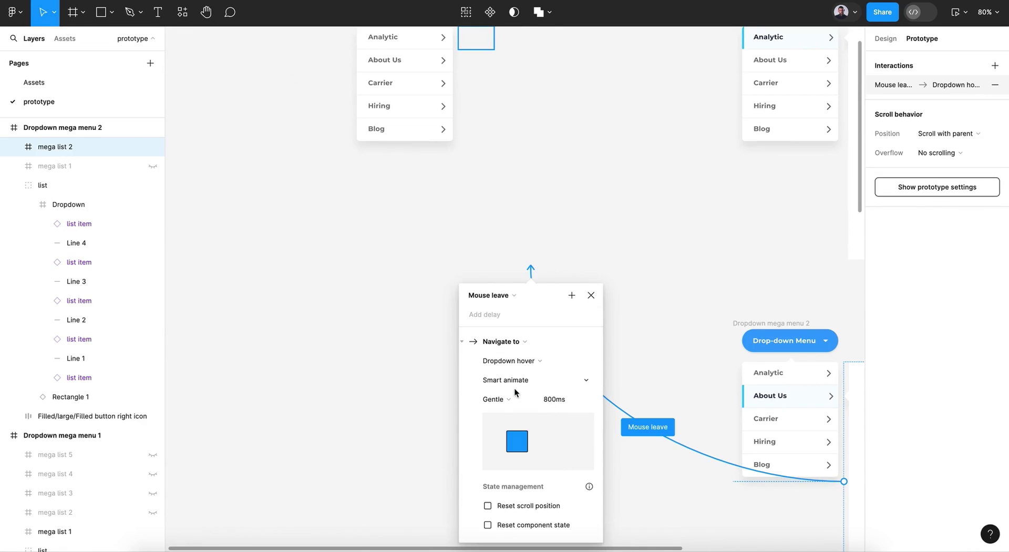
{"action": "left_click", "coordinate": [591, 296]}
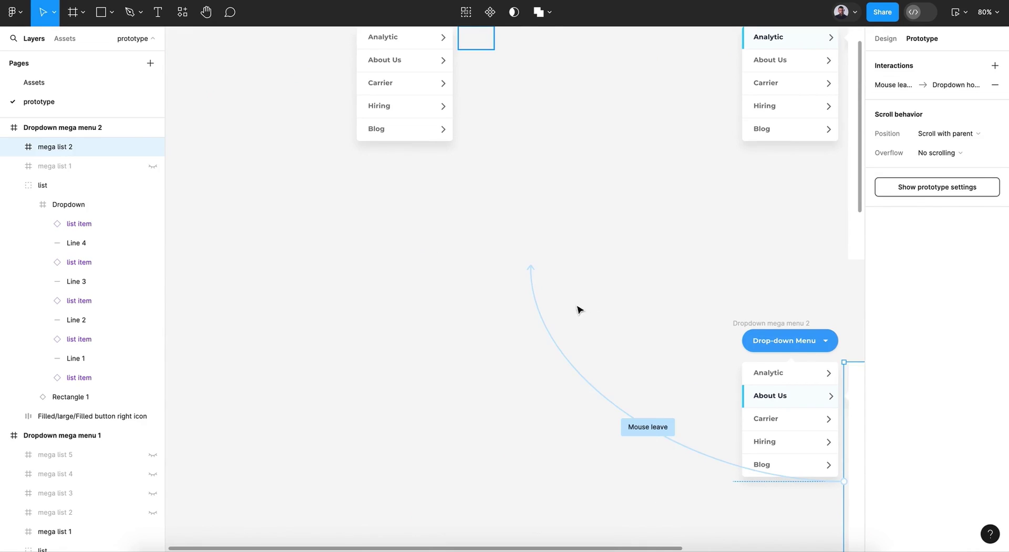
Step: Open the prototype preview, move it clear of the first frames, and show the Dropdown hover frame in it
{"action": "scroll", "coordinate": [465, 358], "scroll_direction": "up", "scroll_amount": 5}
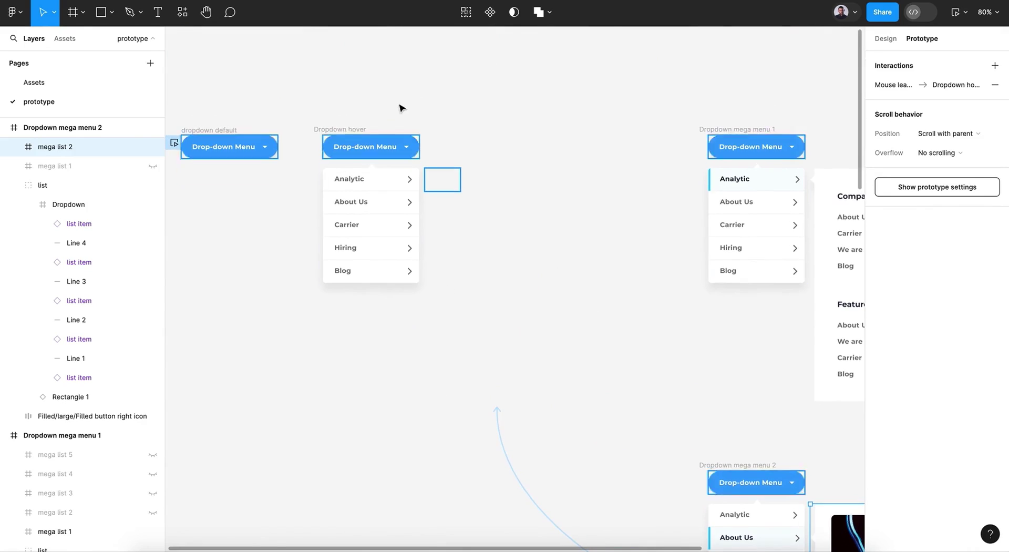
{"action": "left_click", "coordinate": [424, 99]}
{"action": "left_click", "coordinate": [956, 12]}
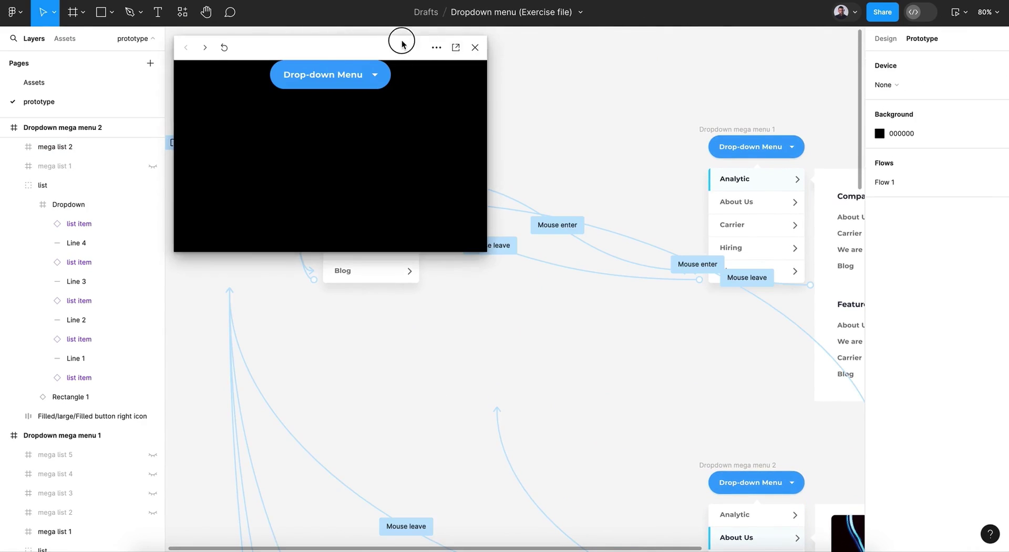
{"action": "left_click_drag", "start_coordinate": [401, 41], "coordinate": [652, 34]}
{"action": "left_click", "coordinate": [355, 130]}
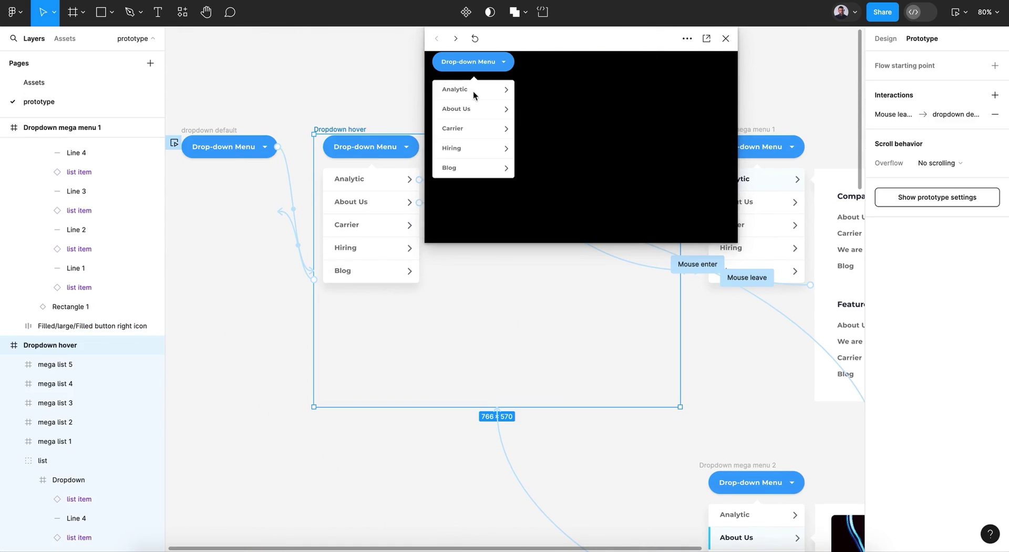
Step: Test the Analytic and About Us hover behaviour in the prototype preview, close the preview, and clear the canvas selection
{"action": "mouse_move", "coordinate": [473, 90]}
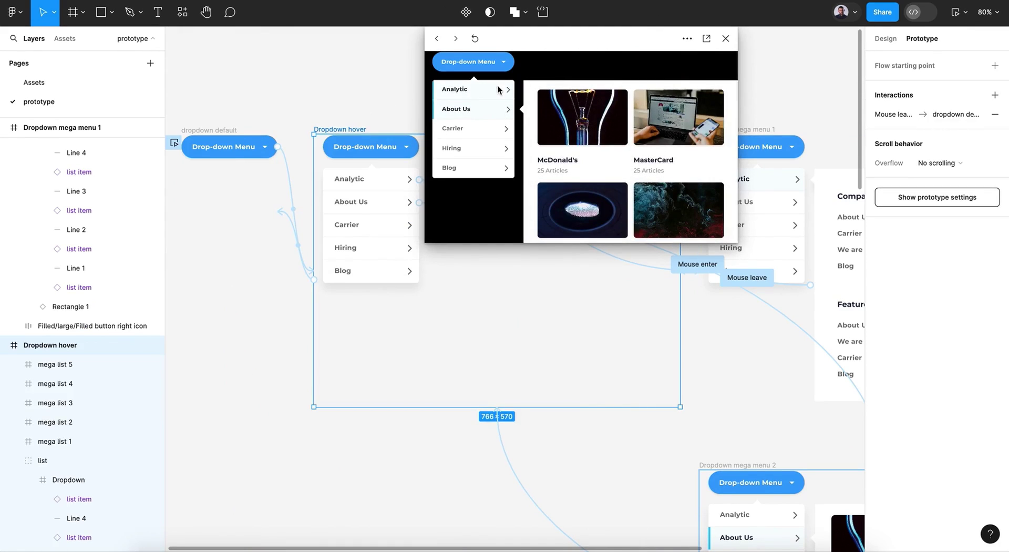
{"action": "left_click", "coordinate": [725, 38]}
{"action": "left_click", "coordinate": [578, 90]}
Step: Examine the connections of the dropdown mega menu frames and the interactions of the About Us item in Dropdown mega menu 1
{"action": "scroll", "coordinate": [579, 90], "scroll_direction": "right", "scroll_amount": 5}
{"action": "scroll", "coordinate": [579, 90], "scroll_direction": "down", "scroll_amount": 2}
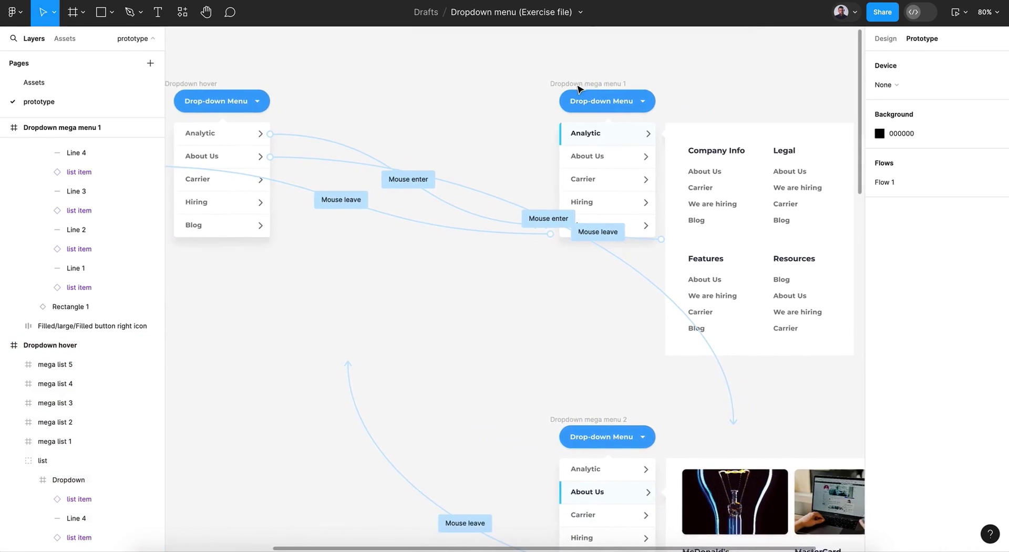
{"action": "scroll", "coordinate": [578, 92], "scroll_direction": "right", "scroll_amount": 2}
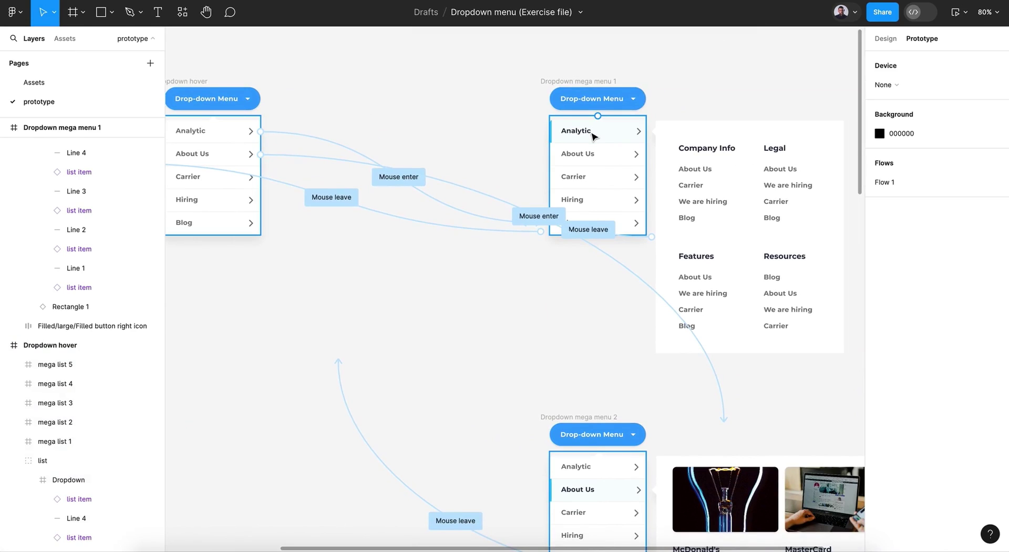
{"action": "left_click", "coordinate": [446, 103]}
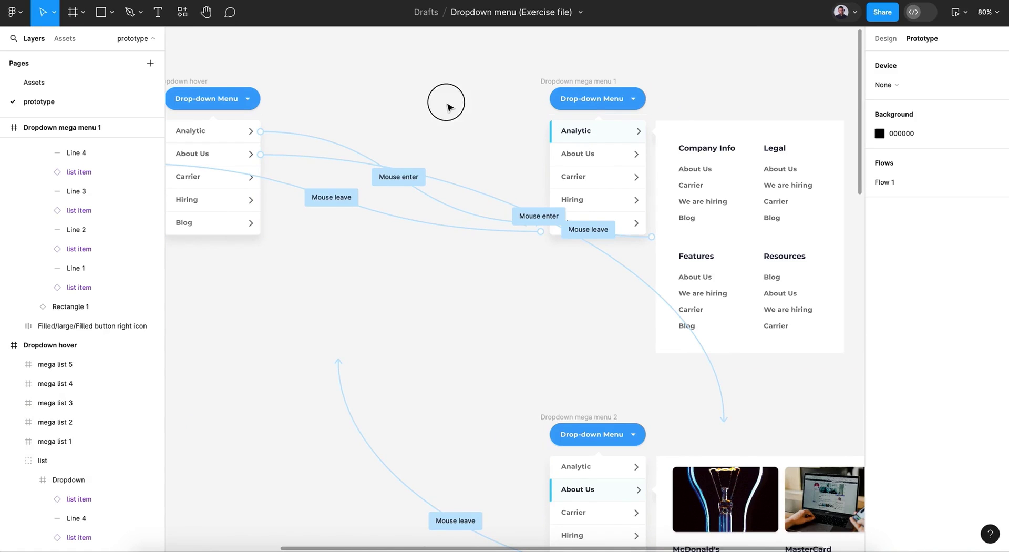
{"action": "scroll", "coordinate": [450, 104], "scroll_direction": "right", "scroll_amount": 5}
{"action": "scroll", "coordinate": [450, 103], "scroll_direction": "down", "scroll_amount": 2}
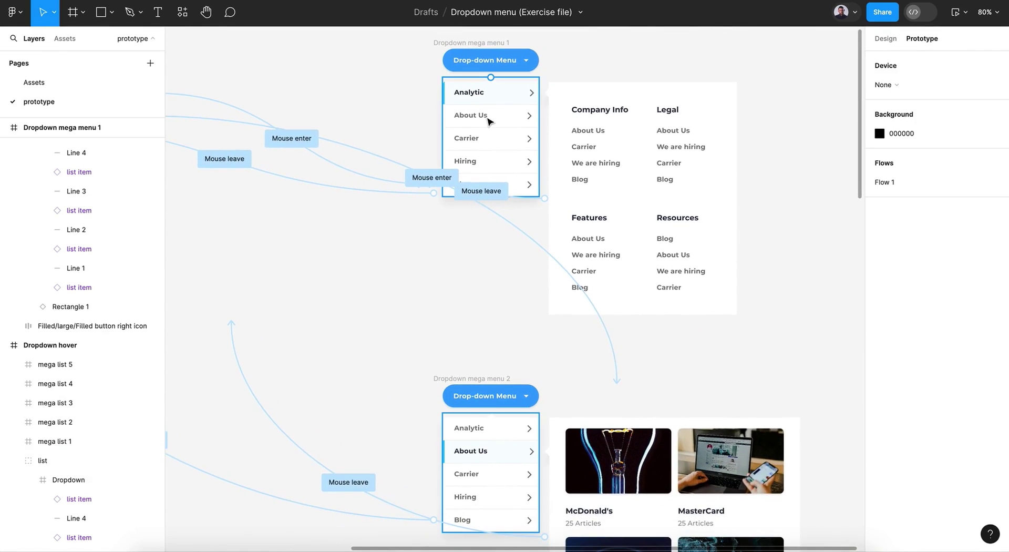
{"action": "left_click", "coordinate": [489, 121]}
{"action": "double_click", "coordinate": [488, 119]}
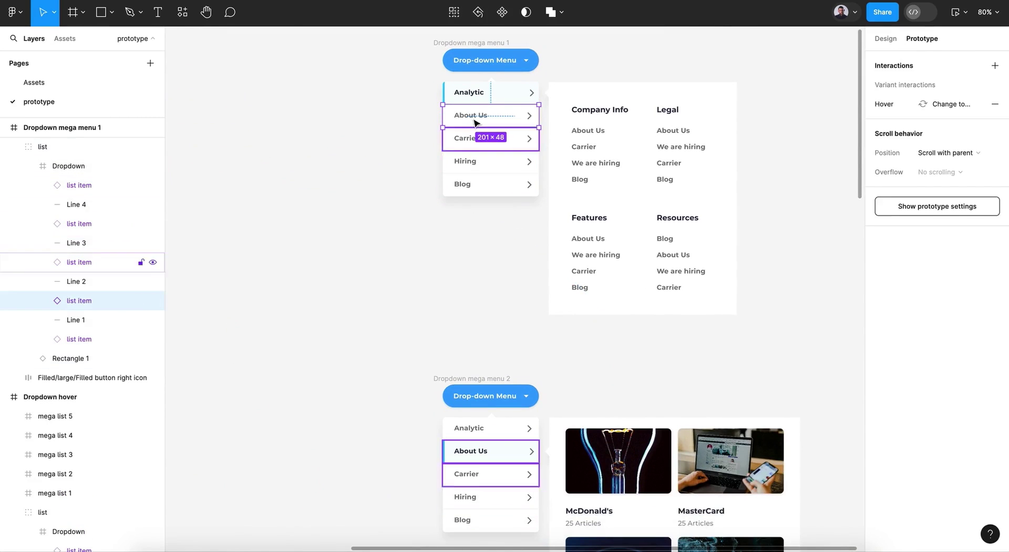
{"action": "scroll", "coordinate": [566, 376], "scroll_direction": "down", "scroll_amount": 5}
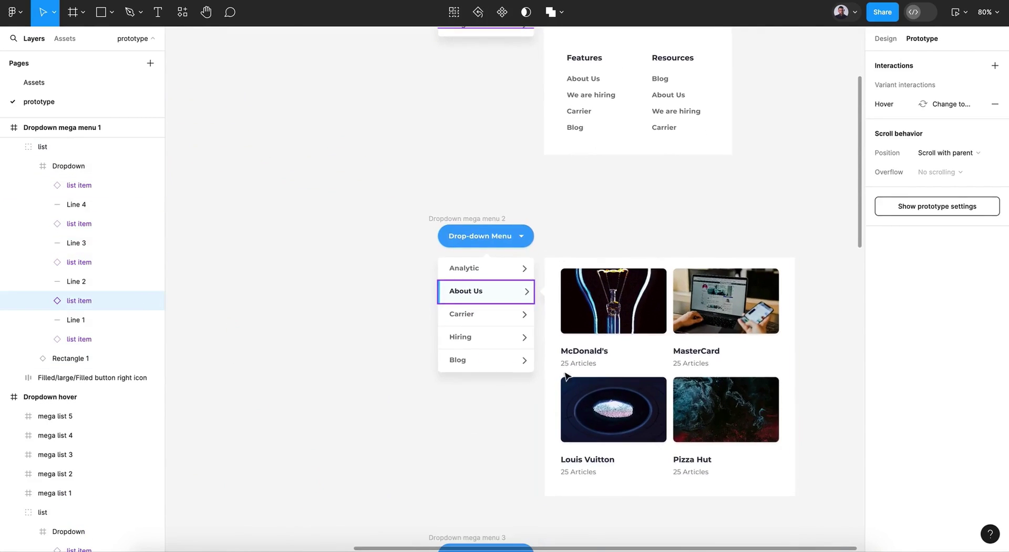
{"action": "scroll", "coordinate": [543, 415], "scroll_direction": "down", "scroll_amount": 12}
{"action": "scroll", "coordinate": [543, 415], "scroll_direction": "up", "scroll_amount": 19}
{"action": "scroll", "coordinate": [543, 416], "scroll_direction": "left", "scroll_amount": 4}
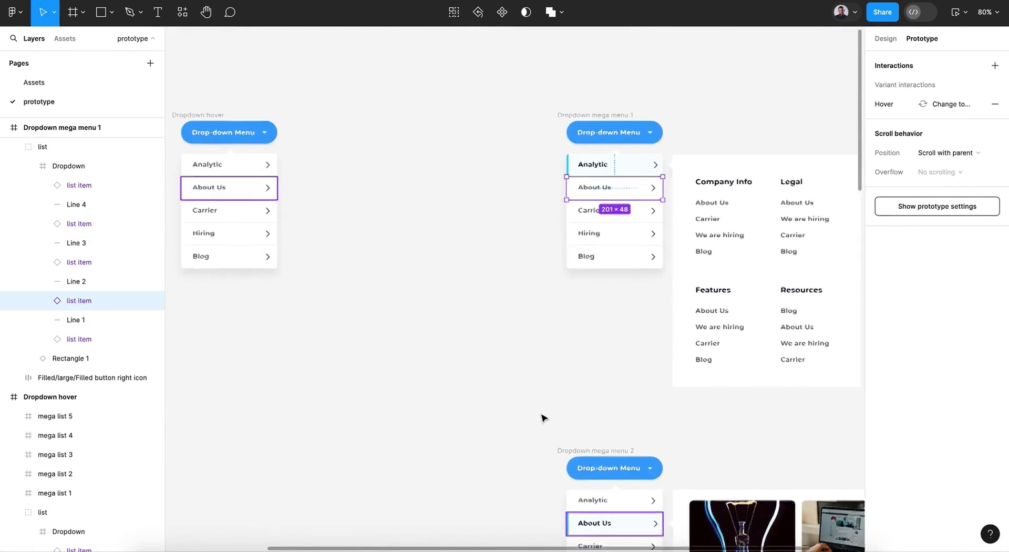
{"action": "scroll", "coordinate": [543, 418], "scroll_direction": "left", "scroll_amount": 3}
{"action": "scroll", "coordinate": [543, 418], "scroll_direction": "down", "scroll_amount": 1}
{"action": "scroll", "coordinate": [543, 418], "scroll_direction": "right", "scroll_amount": 1}
{"action": "scroll", "coordinate": [543, 417], "scroll_direction": "down", "scroll_amount": 1}
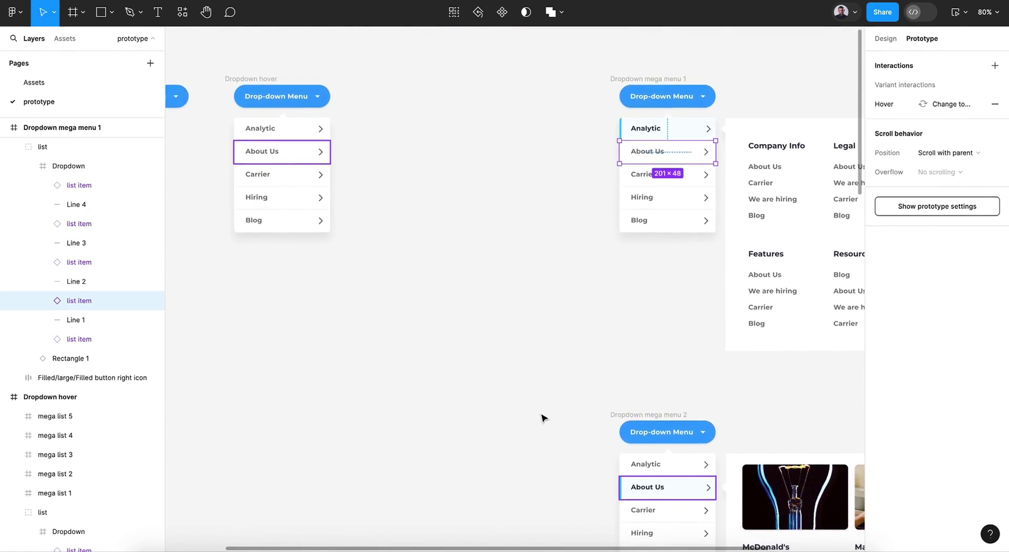
Step: Inspect the Analytic item's interaction in Dropdown hover and the mega menu frame it leads to
{"action": "left_click", "coordinate": [292, 132]}
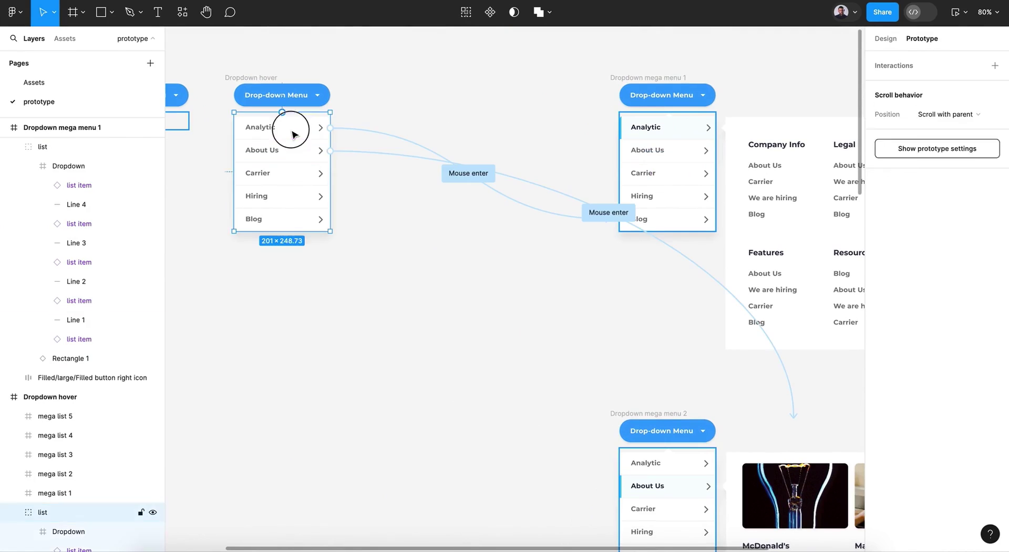
{"action": "double_click", "coordinate": [293, 133]}
{"action": "double_click", "coordinate": [293, 133]}
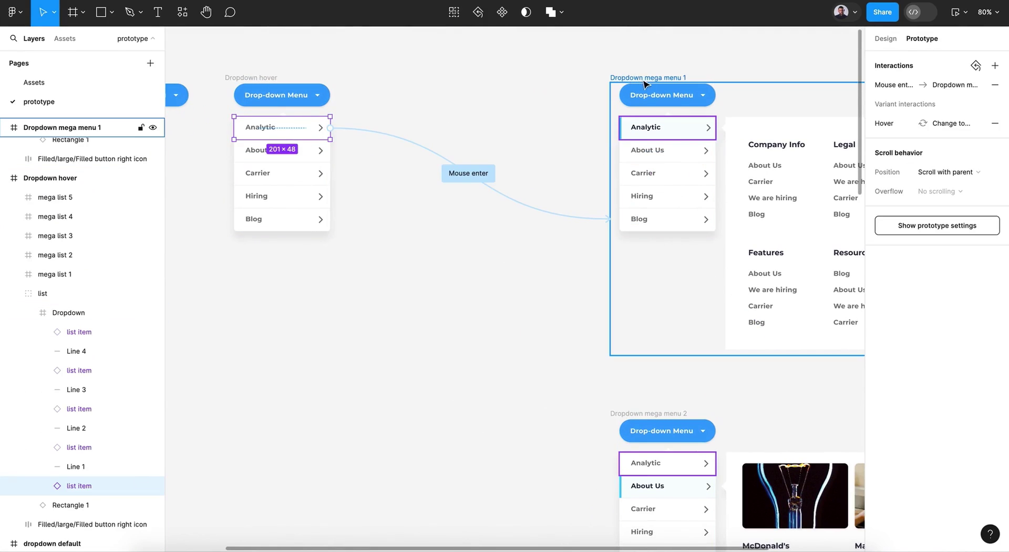
{"action": "scroll", "coordinate": [604, 323], "scroll_direction": "down", "scroll_amount": 5}
{"action": "scroll", "coordinate": [607, 323], "scroll_direction": "up", "scroll_amount": 4}
{"action": "scroll", "coordinate": [607, 324], "scroll_direction": "left", "scroll_amount": 1}
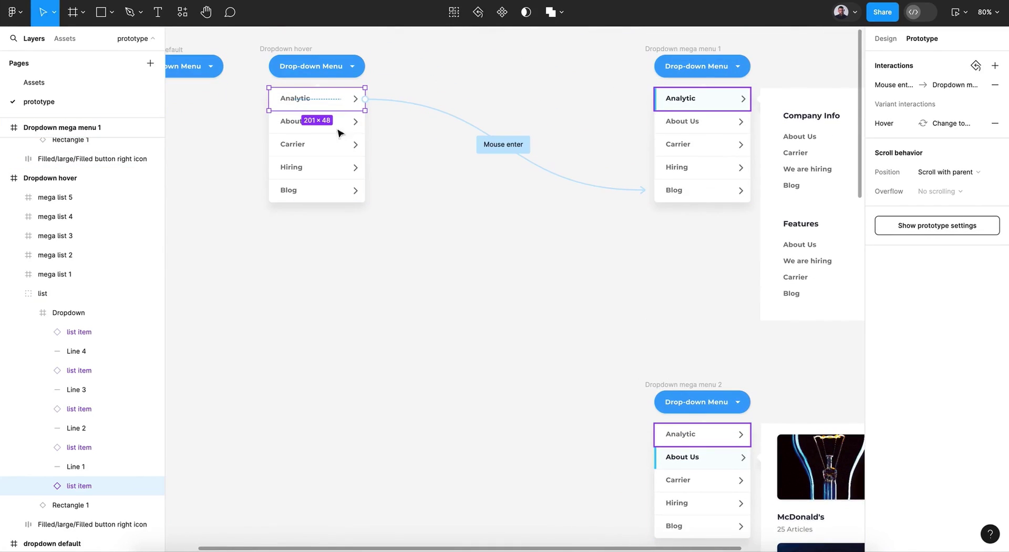
{"action": "scroll", "coordinate": [645, 390], "scroll_direction": "down", "scroll_amount": 3}
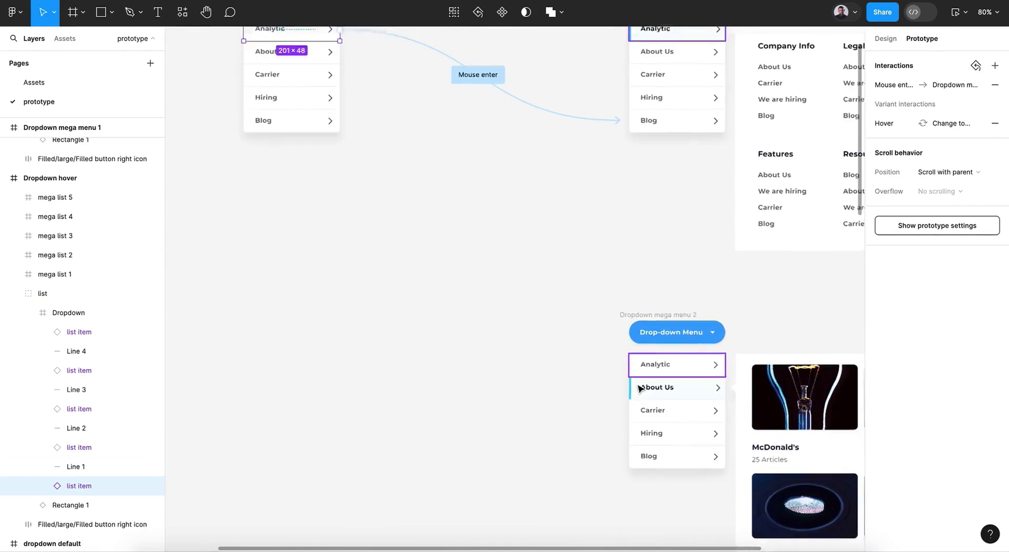
{"action": "scroll", "coordinate": [645, 390], "scroll_direction": "up", "scroll_amount": 3}
{"action": "scroll", "coordinate": [641, 389], "scroll_direction": "right", "scroll_amount": 5}
{"action": "scroll", "coordinate": [639, 389], "scroll_direction": "up", "scroll_amount": 1}
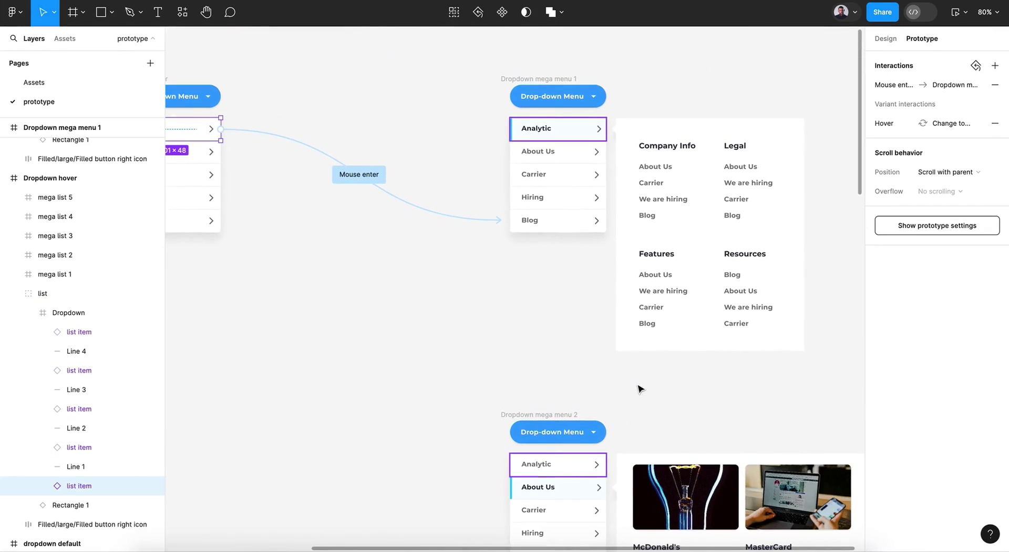
Step: Check the interactions of the About Us item in Dropdown mega menu 1 and compare the other mega menu frames
{"action": "left_click", "coordinate": [555, 158]}
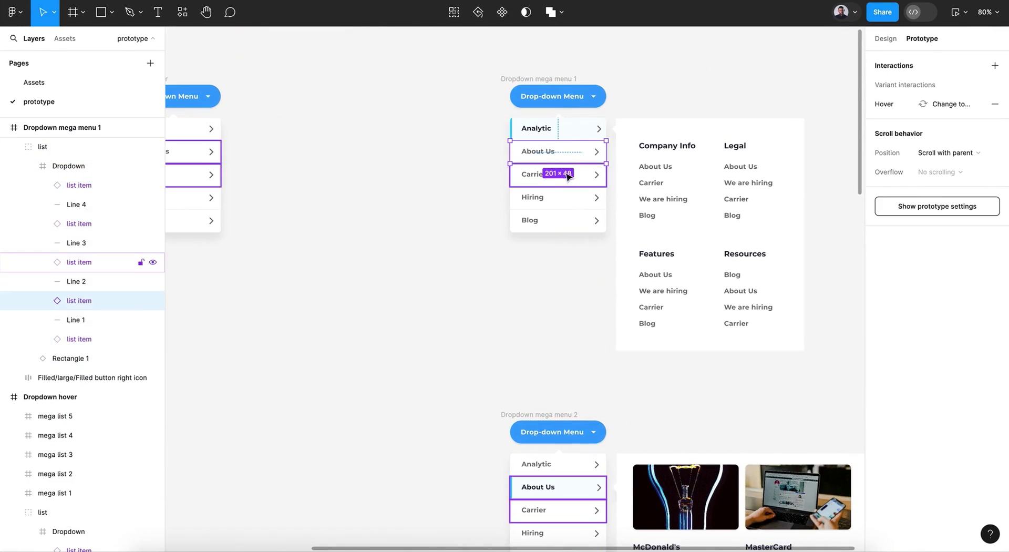
{"action": "scroll", "coordinate": [575, 163], "scroll_direction": "left", "scroll_amount": 3}
{"action": "scroll", "coordinate": [576, 163], "scroll_direction": "up", "scroll_amount": 1}
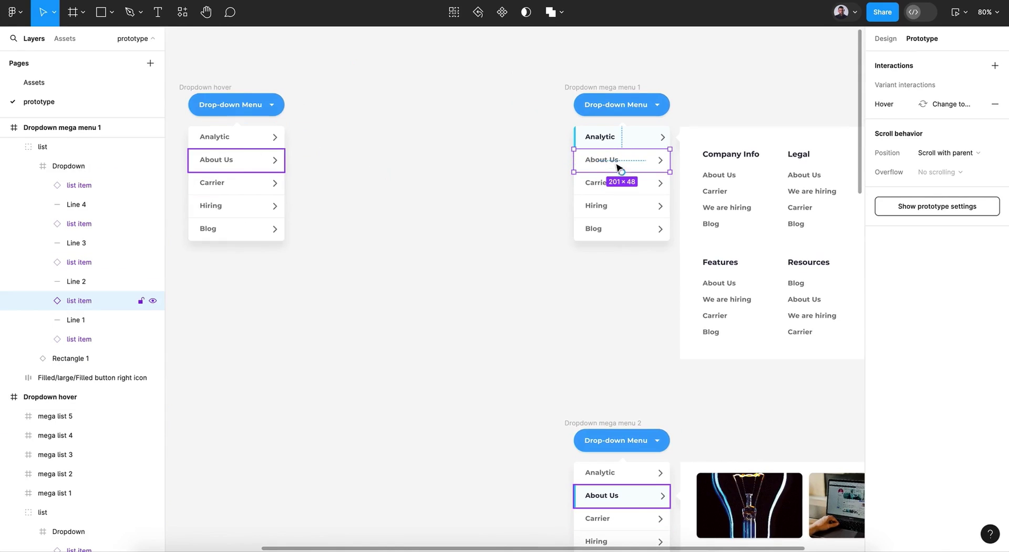
{"action": "scroll", "coordinate": [606, 165], "scroll_direction": "right", "scroll_amount": 3}
{"action": "scroll", "coordinate": [606, 165], "scroll_direction": "down", "scroll_amount": 2}
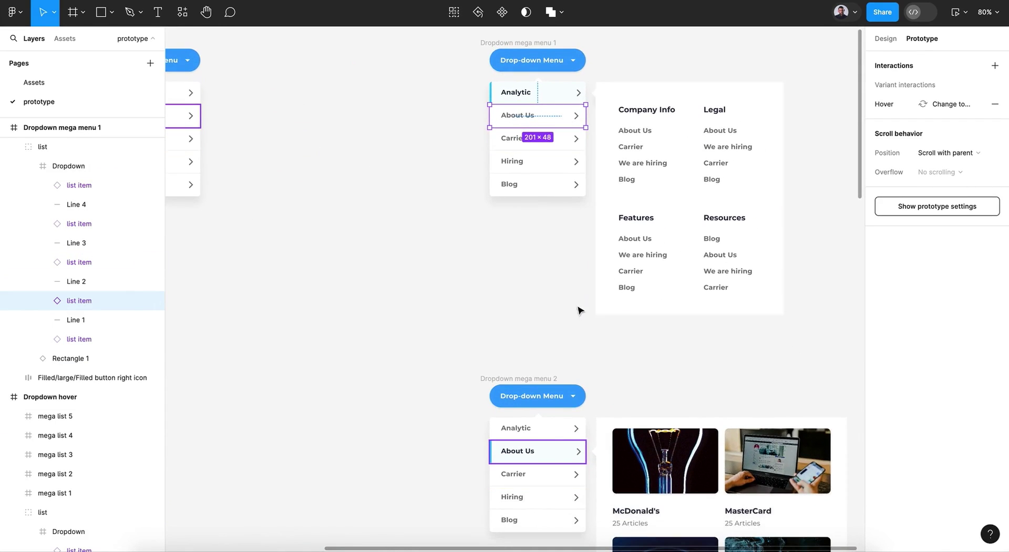
{"action": "scroll", "coordinate": [579, 326], "scroll_direction": "down", "scroll_amount": 7}
{"action": "scroll", "coordinate": [579, 326], "scroll_direction": "right", "scroll_amount": 1}
{"action": "scroll", "coordinate": [578, 326], "scroll_direction": "down", "scroll_amount": 11}
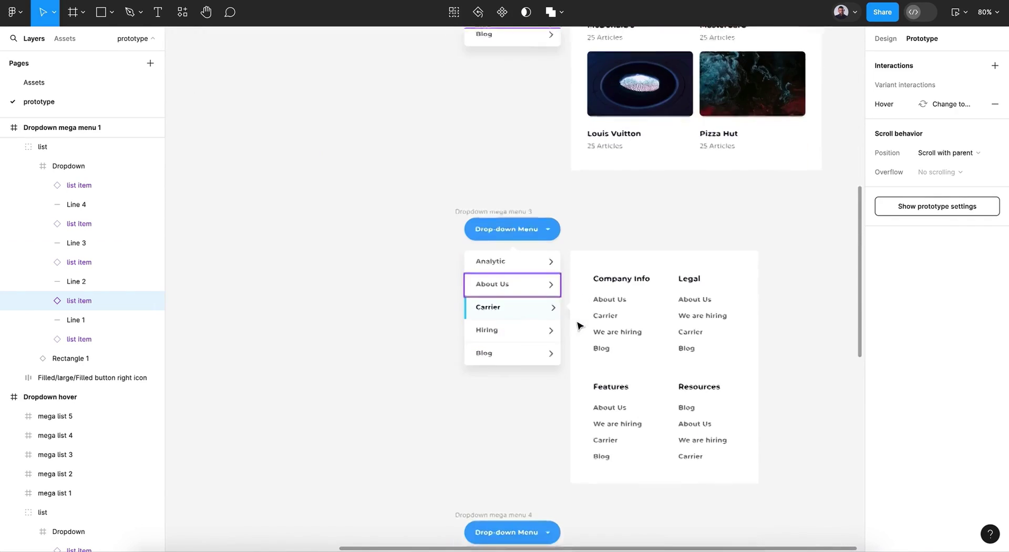
{"action": "scroll", "coordinate": [578, 326], "scroll_direction": "left", "scroll_amount": 1}
{"action": "scroll", "coordinate": [579, 326], "scroll_direction": "up", "scroll_amount": 6}
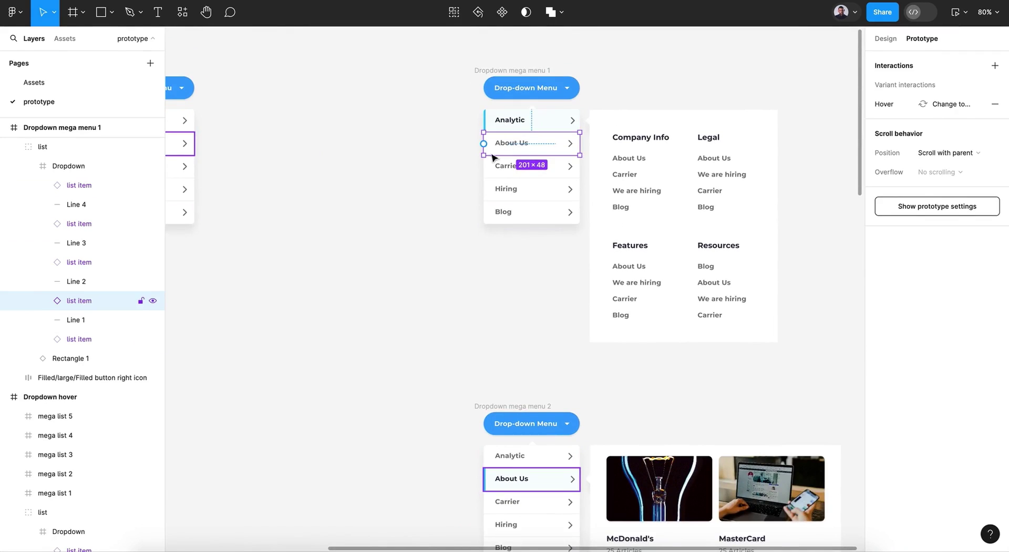
Step: Connect the About Us item in Dropdown mega menu 1 to Dropdown mega menu 2 with an on-click Navigate to interaction
{"action": "key", "text": "Escape"}
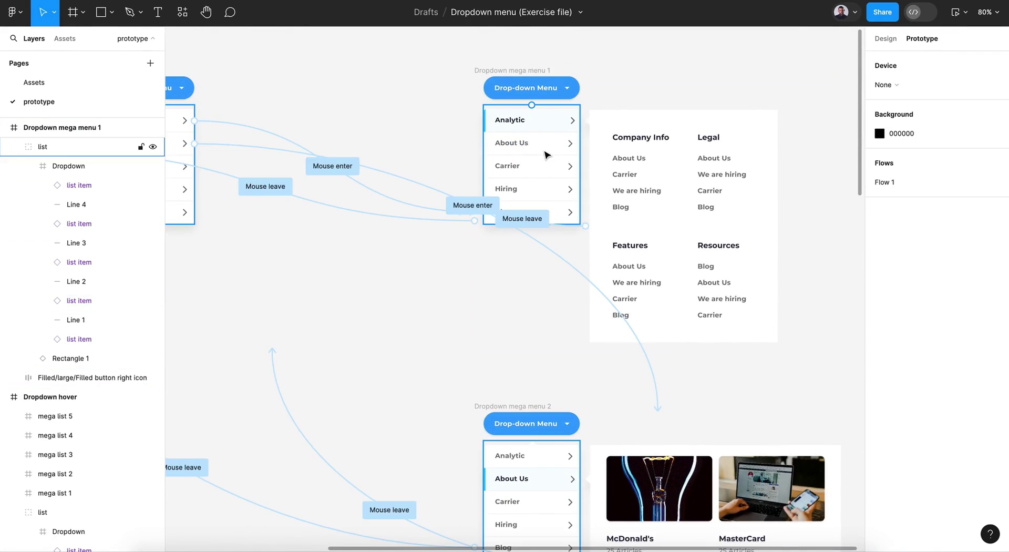
{"action": "left_click", "coordinate": [542, 149]}
{"action": "left_click", "coordinate": [534, 150]}
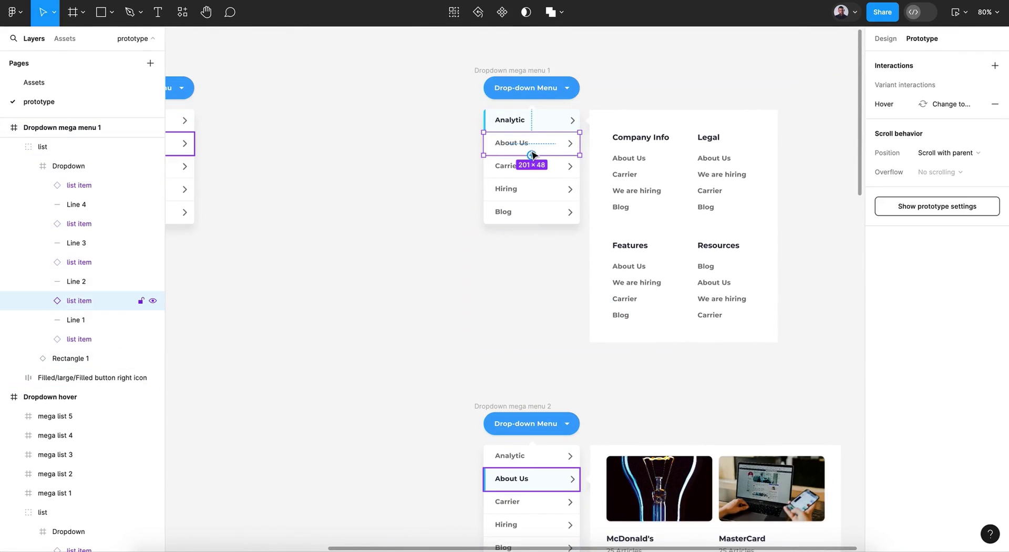
{"action": "left_click_drag", "start_coordinate": [533, 154], "coordinate": [534, 467]}
{"action": "scroll", "coordinate": [533, 468], "scroll_direction": "down", "scroll_amount": 5}
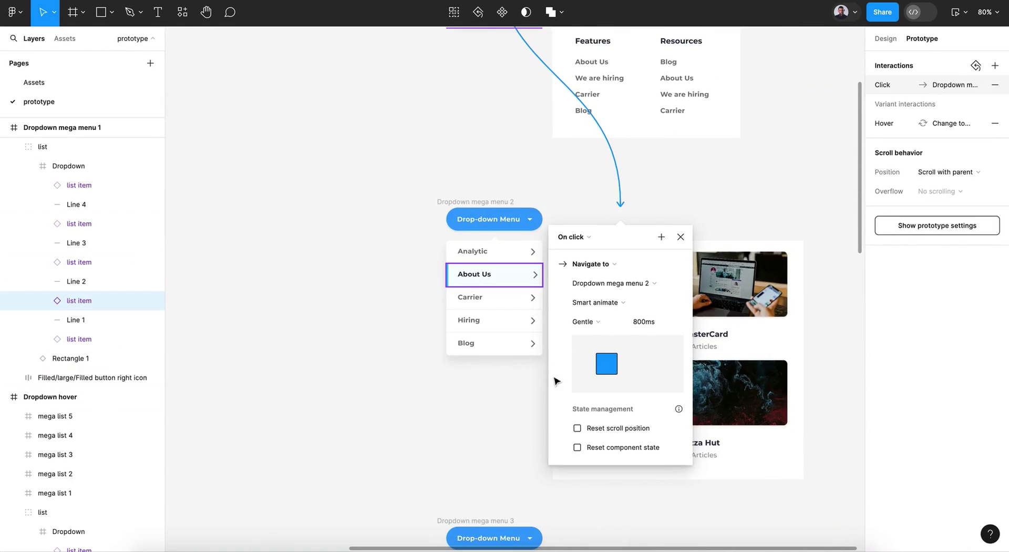
{"action": "left_click", "coordinate": [607, 263]}
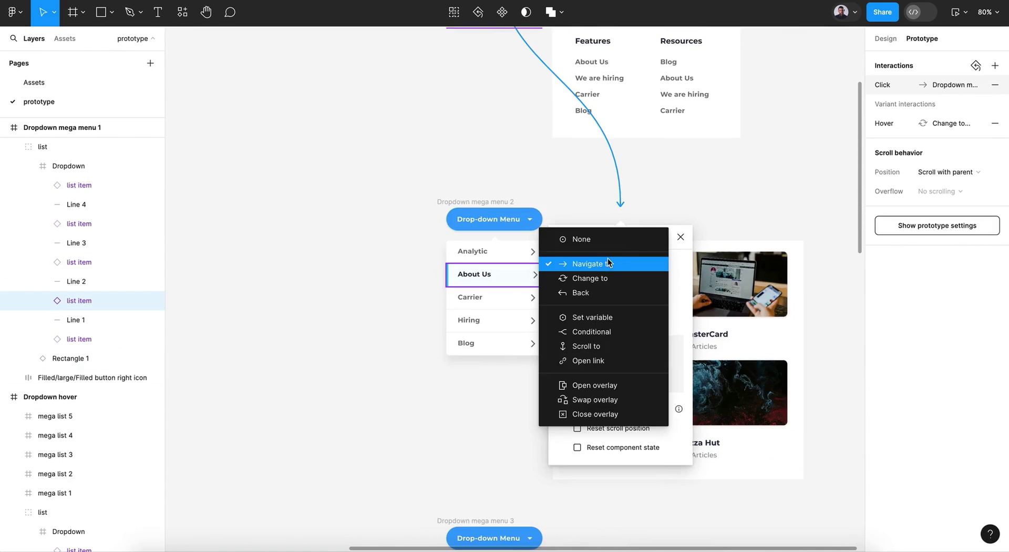
{"action": "left_click", "coordinate": [608, 263]}
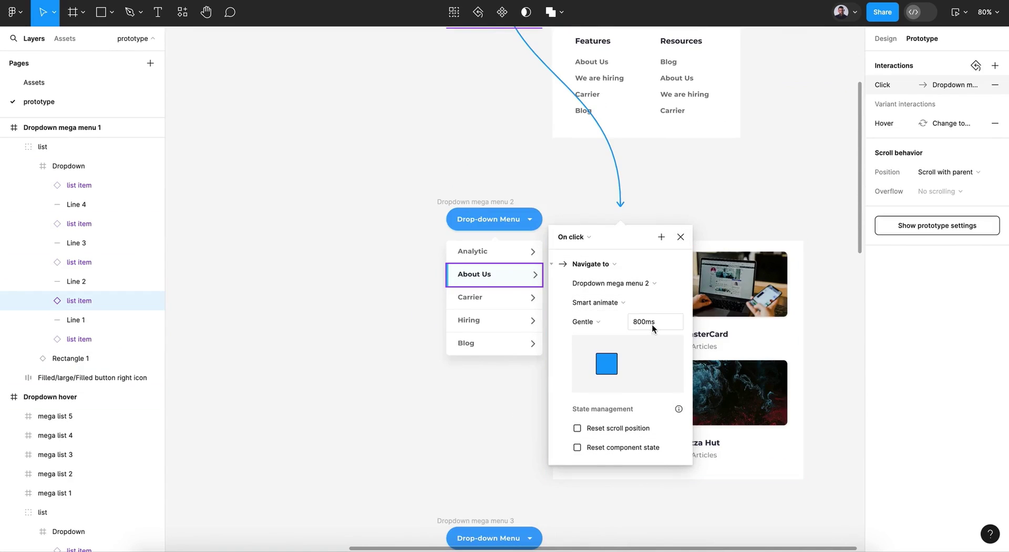
{"action": "left_click", "coordinate": [681, 236]}
{"action": "left_click", "coordinate": [349, 226]}
Step: Preview the prototype, test moving from Analytic to About Us in the dropdown, and close the preview
{"action": "scroll", "coordinate": [346, 227], "scroll_direction": "up", "scroll_amount": 2}
{"action": "scroll", "coordinate": [346, 227], "scroll_direction": "left", "scroll_amount": 2}
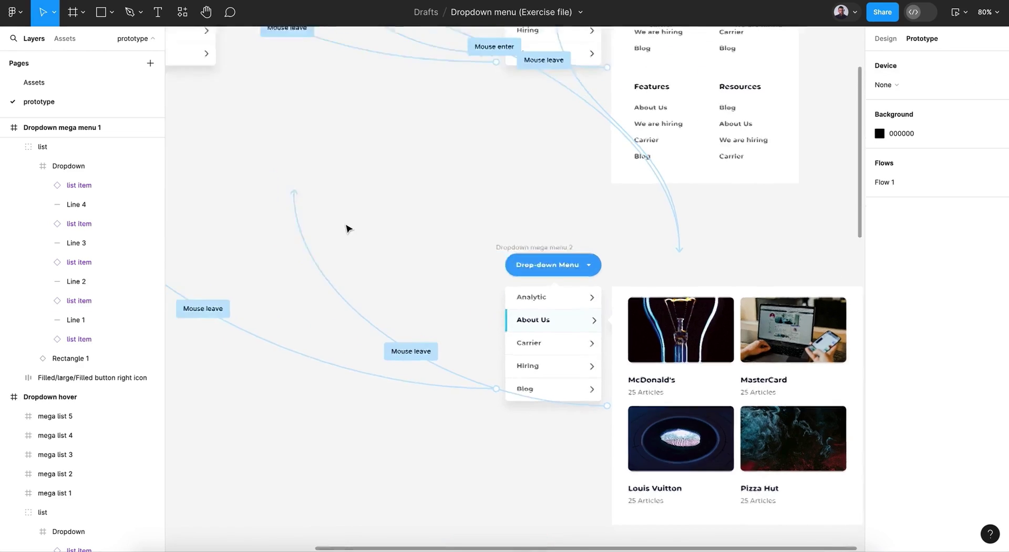
{"action": "scroll", "coordinate": [347, 227], "scroll_direction": "up", "scroll_amount": 4}
{"action": "scroll", "coordinate": [347, 228], "scroll_direction": "left", "scroll_amount": 4}
{"action": "left_click", "coordinate": [956, 12]}
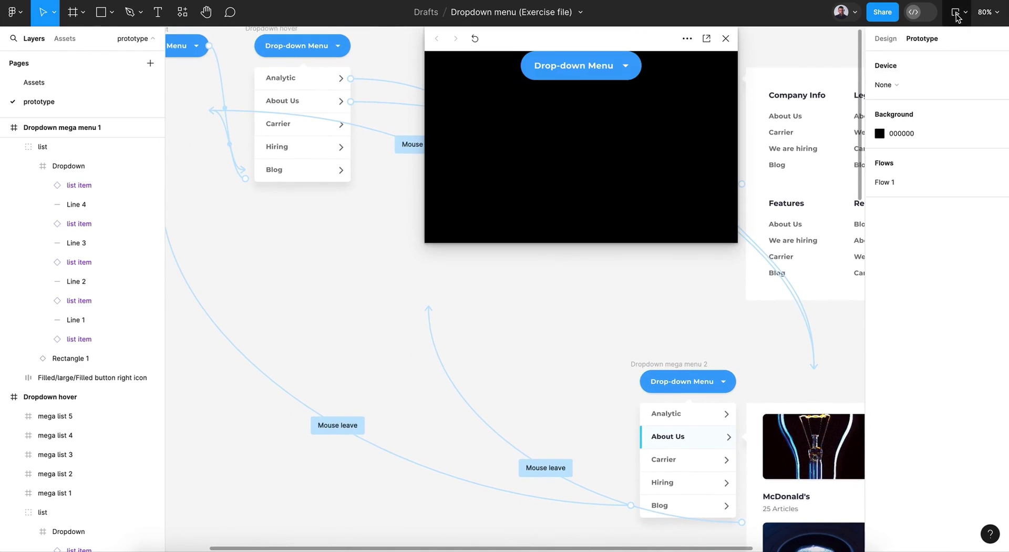
{"action": "left_click", "coordinate": [592, 70]}
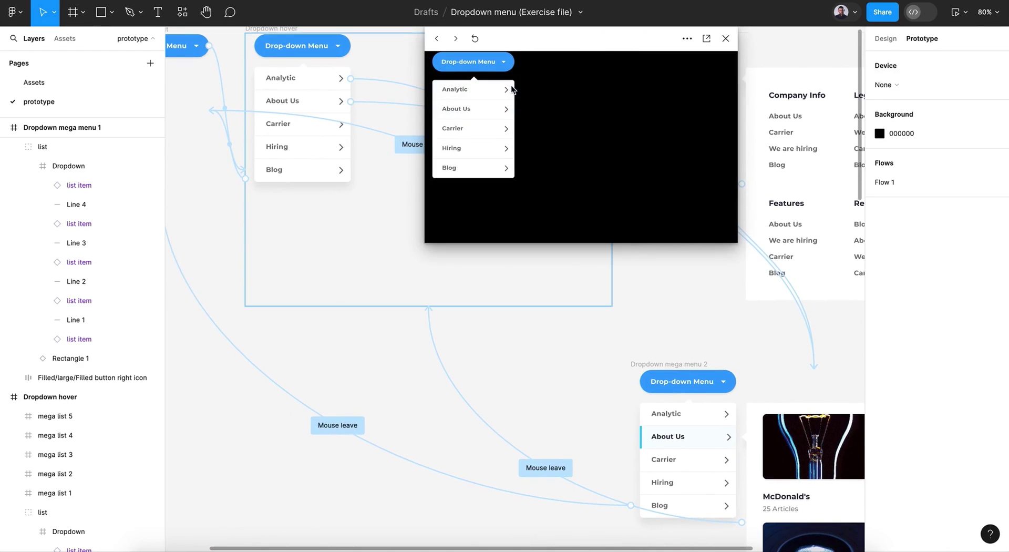
{"action": "mouse_move", "coordinate": [493, 93]}
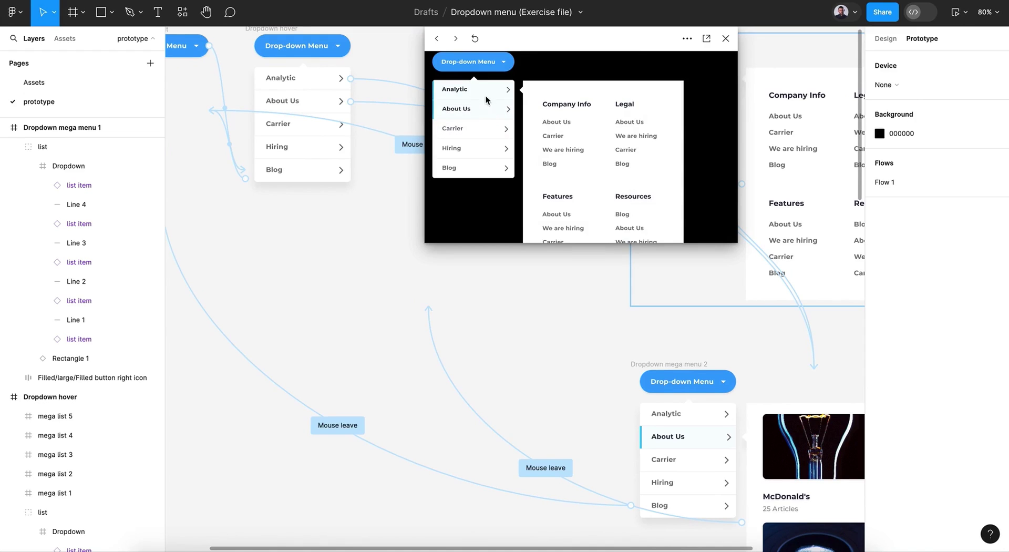
{"action": "left_click", "coordinate": [486, 109]}
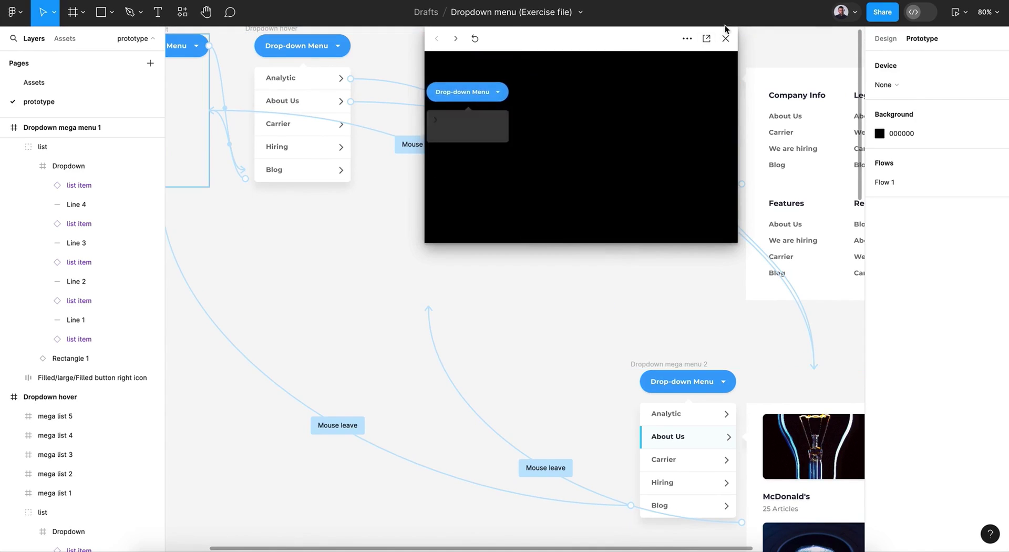
{"action": "left_click", "coordinate": [726, 38]}
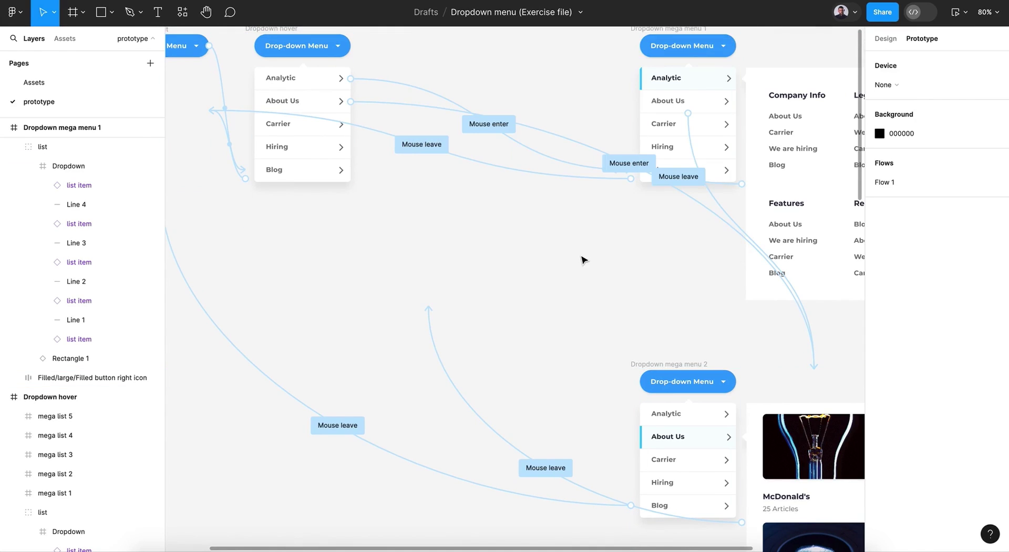
Step: Set the trigger of the connection from About Us in Dropdown mega menu 1 to Mouse enter
{"action": "scroll", "coordinate": [584, 260], "scroll_direction": "right", "scroll_amount": 3}
{"action": "scroll", "coordinate": [584, 260], "scroll_direction": "up", "scroll_amount": 1}
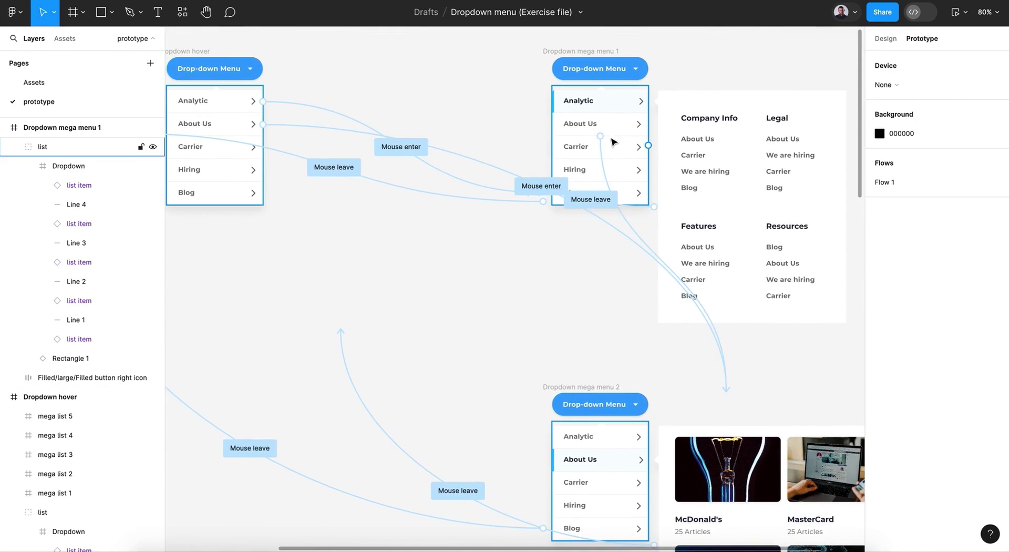
{"action": "left_click", "coordinate": [603, 168]}
{"action": "left_click", "coordinate": [564, 203]}
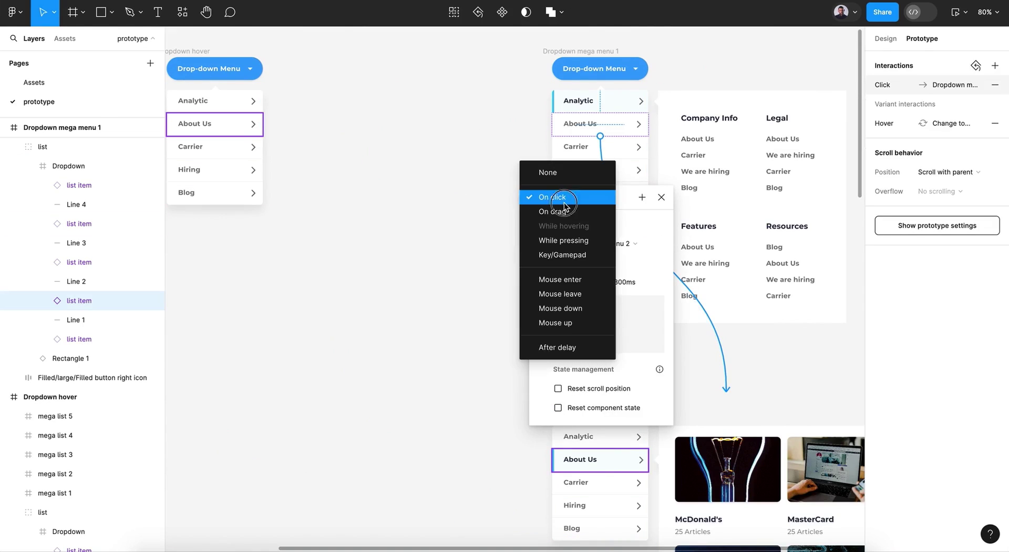
{"action": "left_click", "coordinate": [579, 283]}
{"action": "left_click", "coordinate": [662, 198]}
{"action": "left_click", "coordinate": [427, 286]}
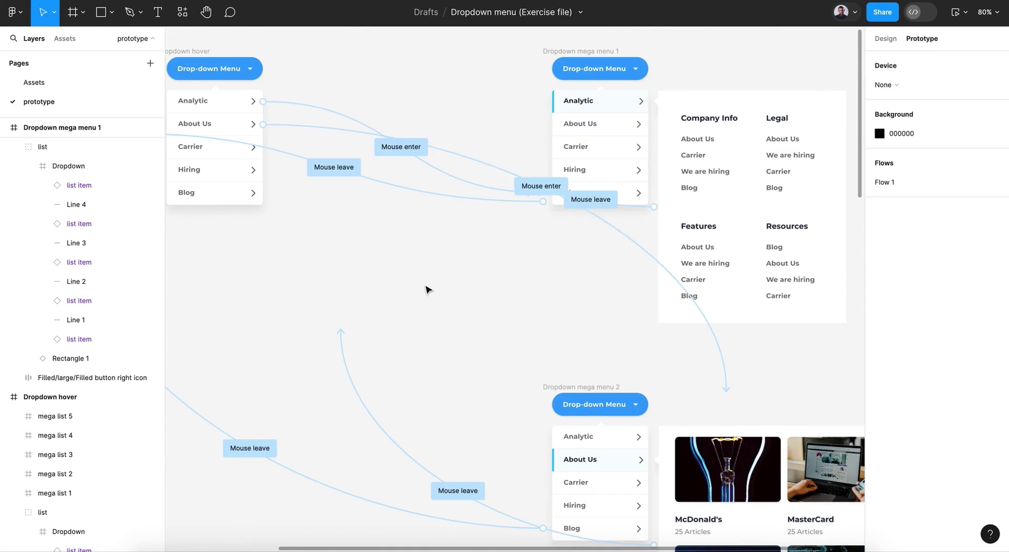
Step: Preview the prototype and test hovering over Analytic and About Us in the dropdown list
{"action": "left_click", "coordinate": [952, 19]}
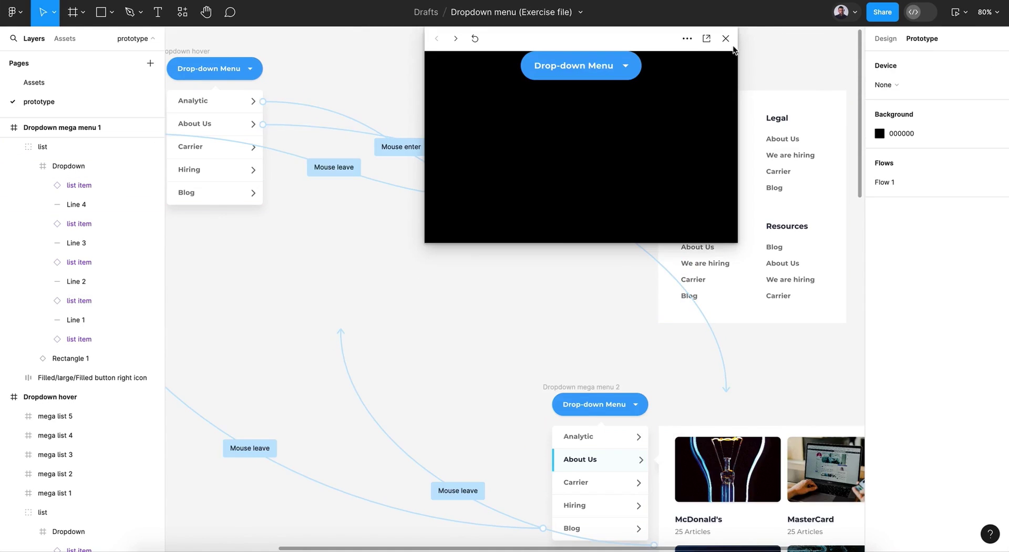
{"action": "mouse_move", "coordinate": [605, 69]}
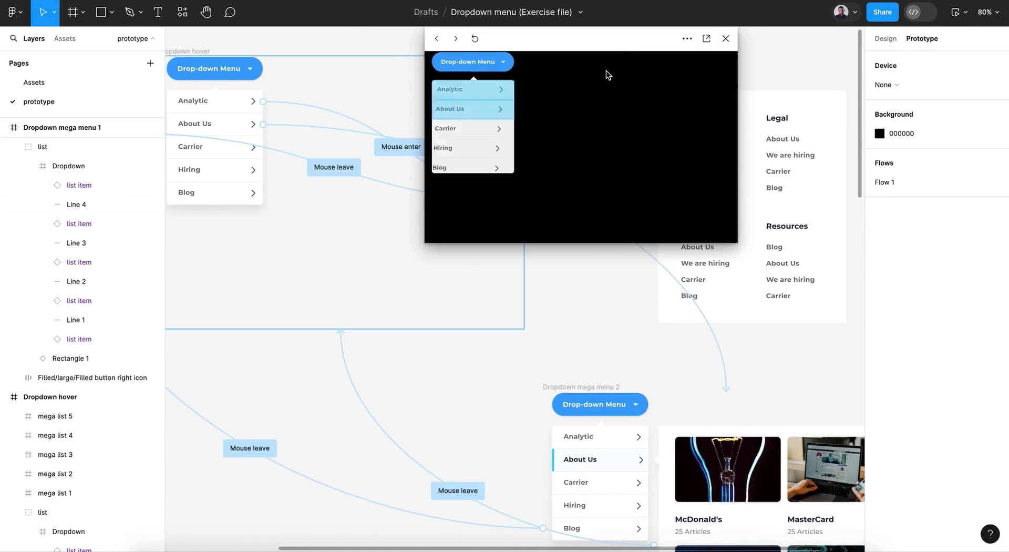
{"action": "left_click", "coordinate": [493, 89]}
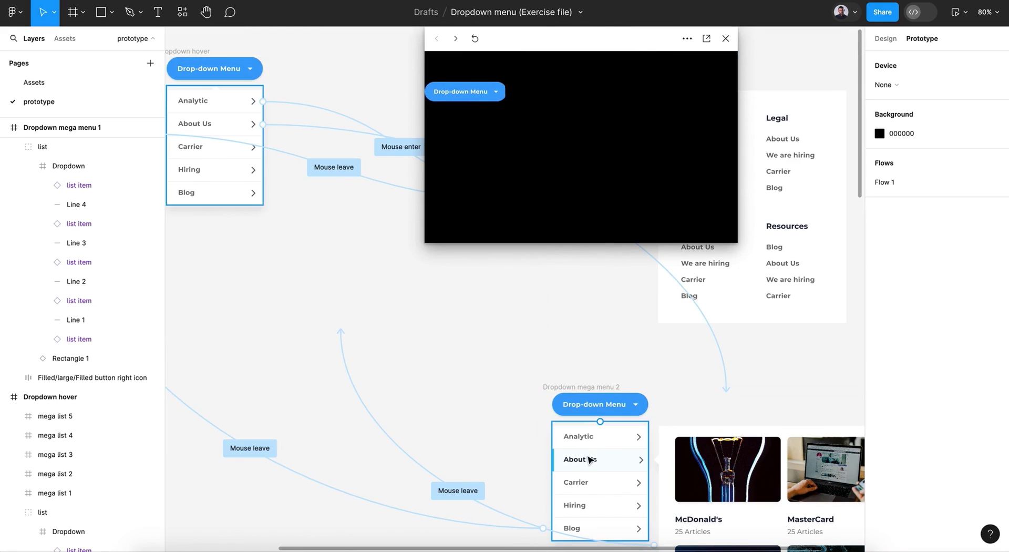
{"action": "mouse_move", "coordinate": [578, 66]}
{"action": "mouse_move", "coordinate": [491, 110]}
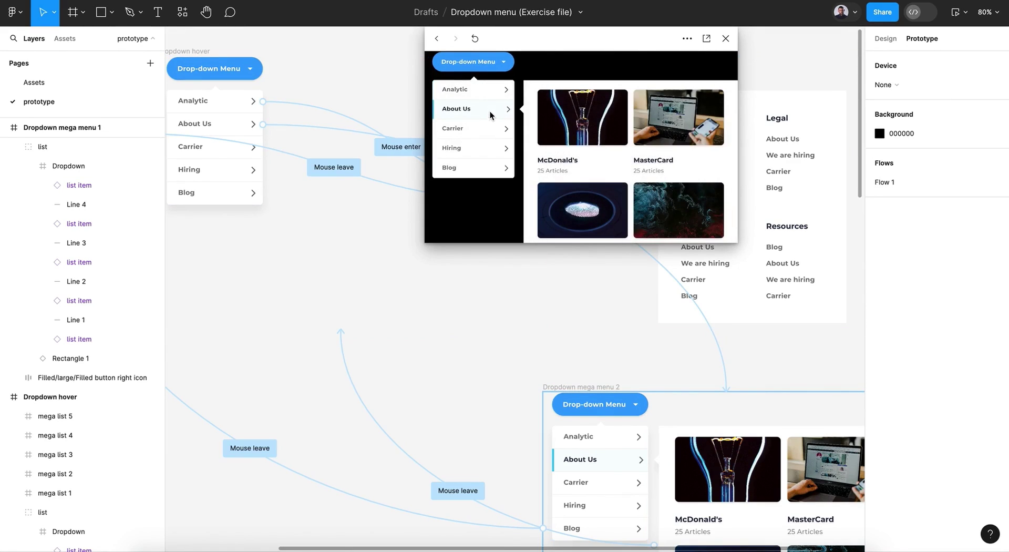
Step: Close the preview and connect the Analytic item in Dropdown mega menu 2 to Dropdown mega menu 1 with a Mouse enter Navigate to interaction
{"action": "left_click", "coordinate": [589, 441]}
{"action": "left_click", "coordinate": [588, 440]}
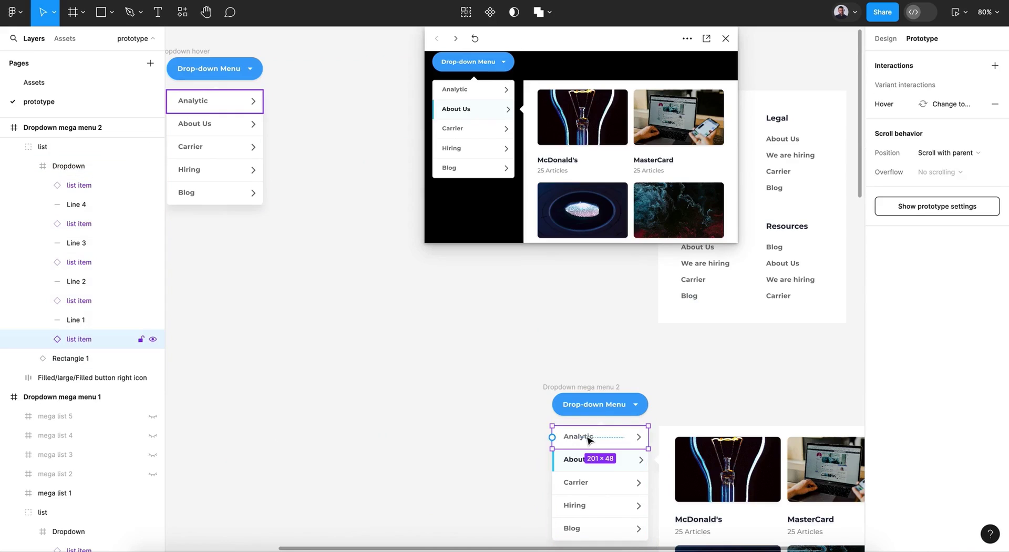
{"action": "left_click", "coordinate": [725, 38]}
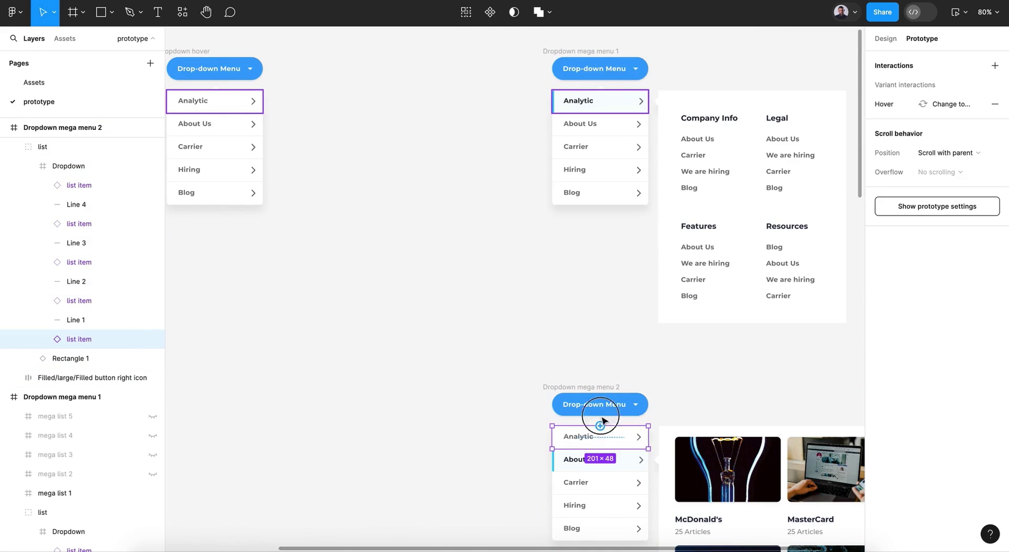
{"action": "left_click_drag", "start_coordinate": [600, 424], "coordinate": [636, 191]}
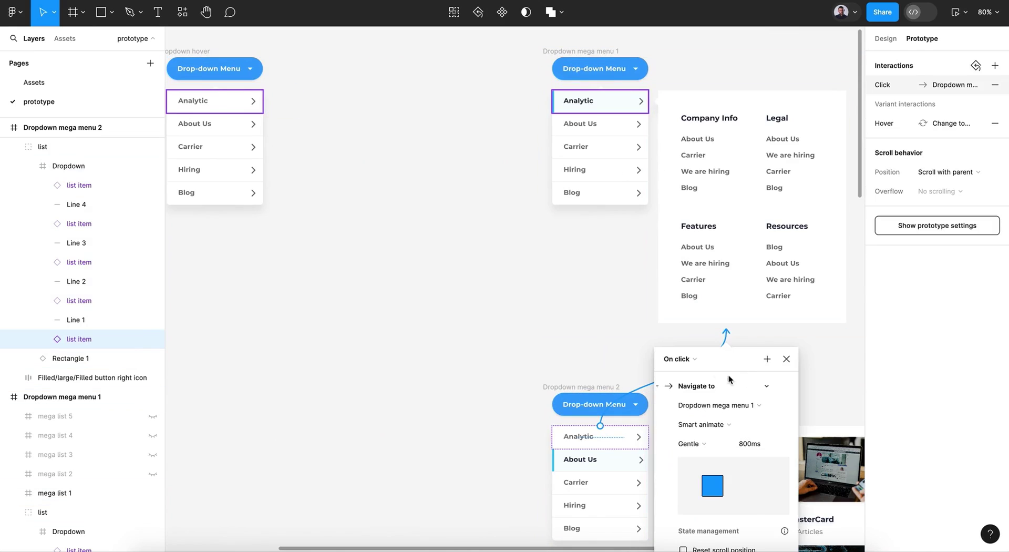
{"action": "left_click", "coordinate": [690, 360]}
{"action": "left_click", "coordinate": [705, 438]}
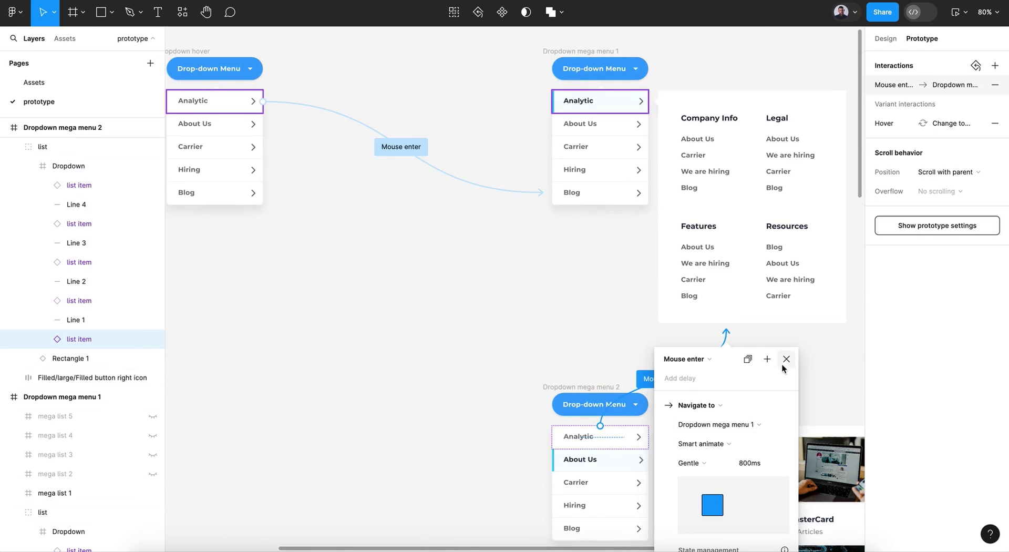
{"action": "left_click", "coordinate": [785, 360]}
{"action": "left_click", "coordinate": [431, 356]}
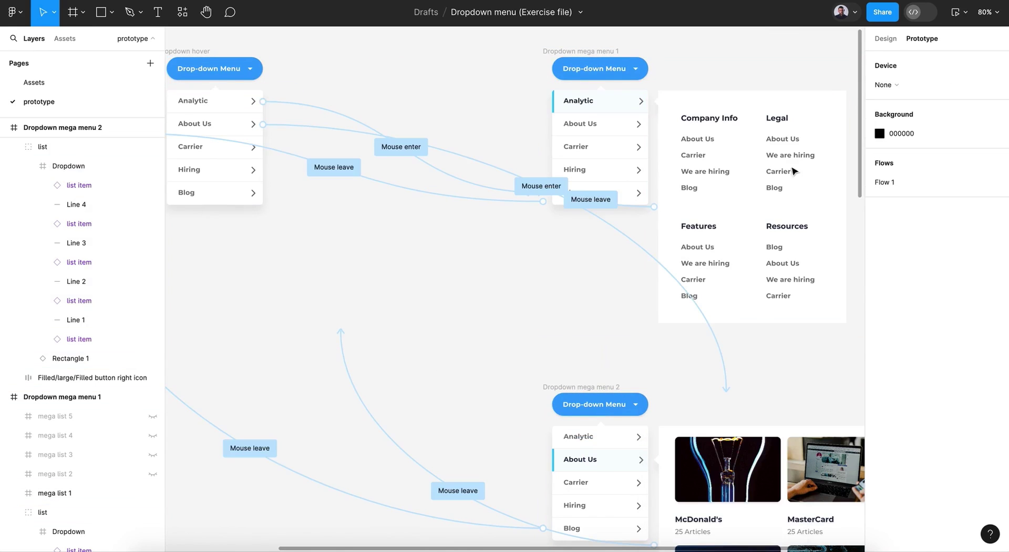
Step: Preview the prototype, test switching between Analytic and About Us by hovering, and close the preview
{"action": "left_click", "coordinate": [954, 13]}
{"action": "mouse_move", "coordinate": [473, 62]}
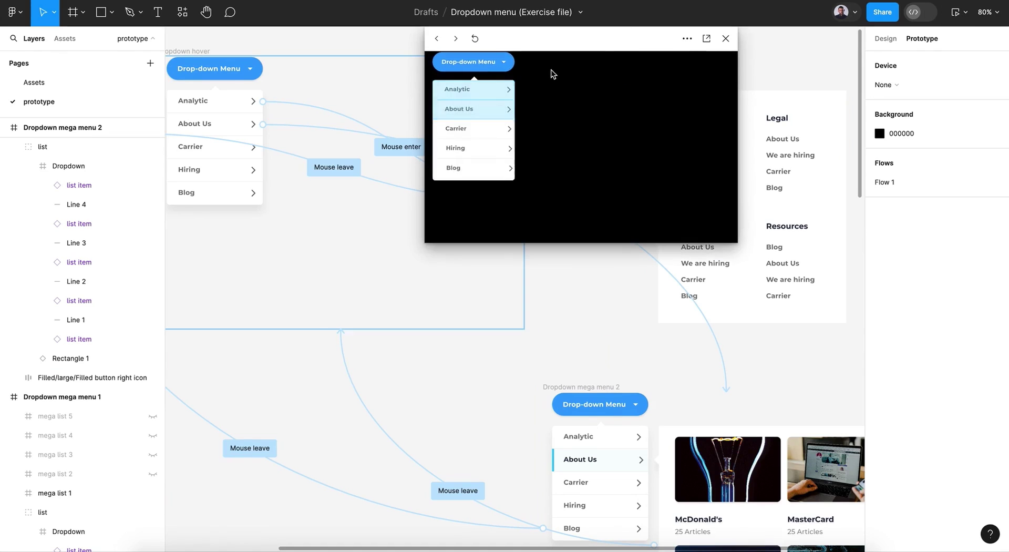
{"action": "mouse_move", "coordinate": [501, 93]}
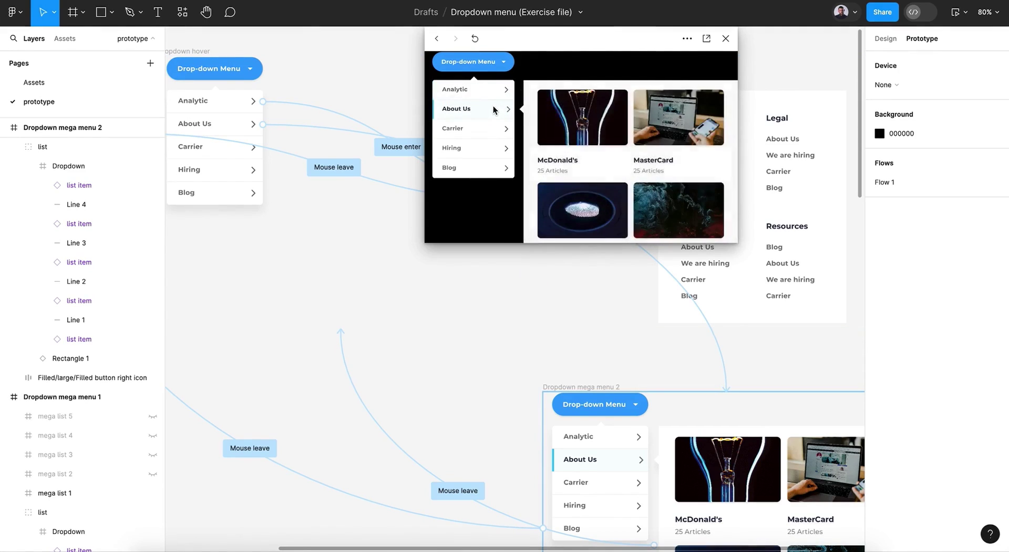
{"action": "left_click", "coordinate": [726, 38]}
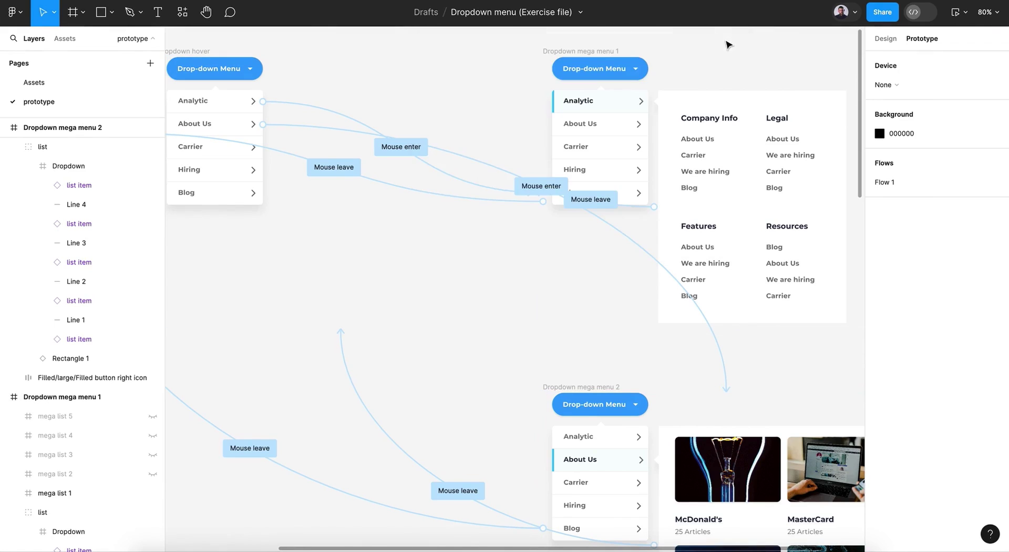
Step: Examine the dropdown and mega menu frames with the prototype connections shown and hidden
{"action": "left_click", "coordinate": [643, 64]}
{"action": "left_click", "coordinate": [673, 71]}
{"action": "scroll", "coordinate": [690, 78], "scroll_direction": "down", "scroll_amount": 3}
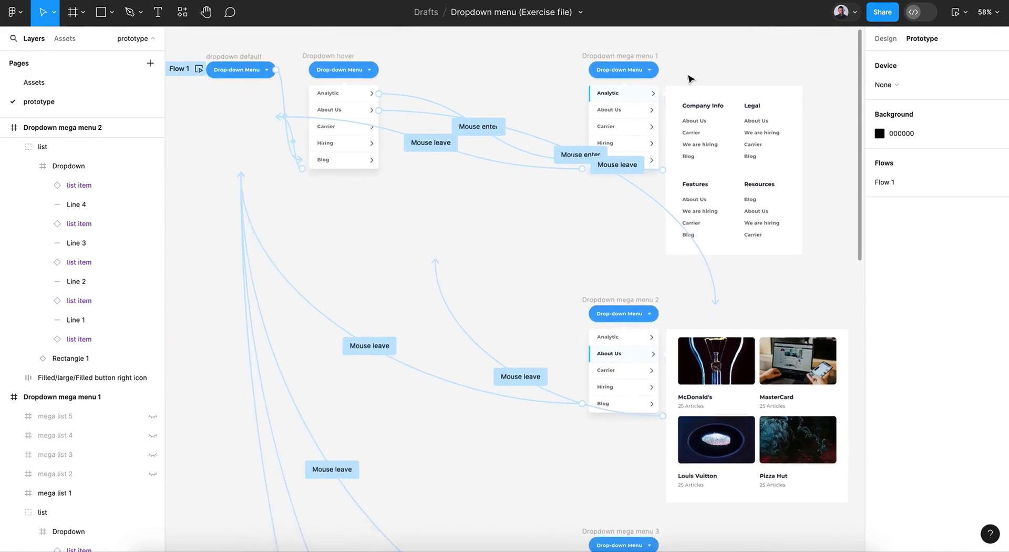
{"action": "scroll", "coordinate": [690, 78], "scroll_direction": "down", "scroll_amount": 2}
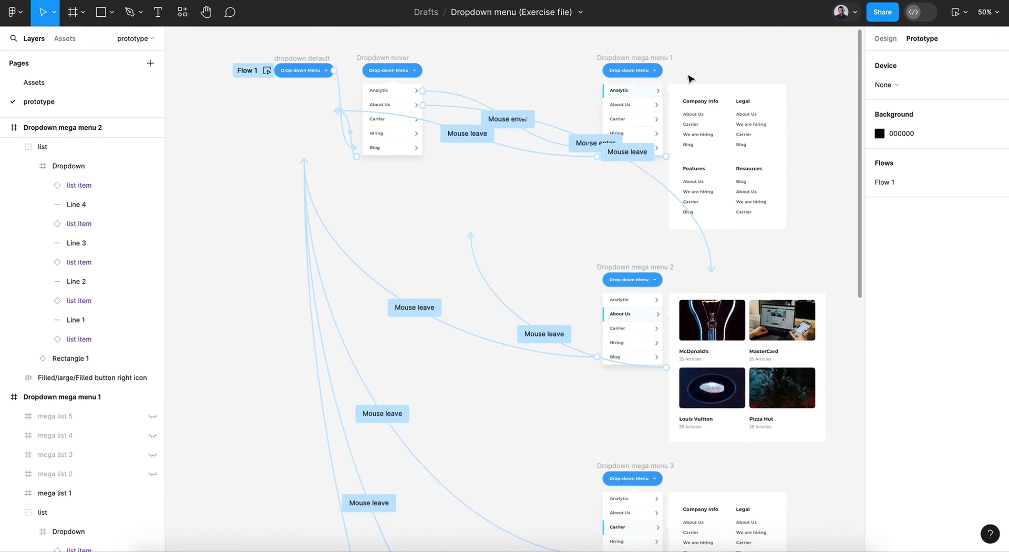
{"action": "scroll", "coordinate": [690, 78], "scroll_direction": "down", "scroll_amount": 1}
{"action": "scroll", "coordinate": [690, 78], "scroll_direction": "up", "scroll_amount": 1}
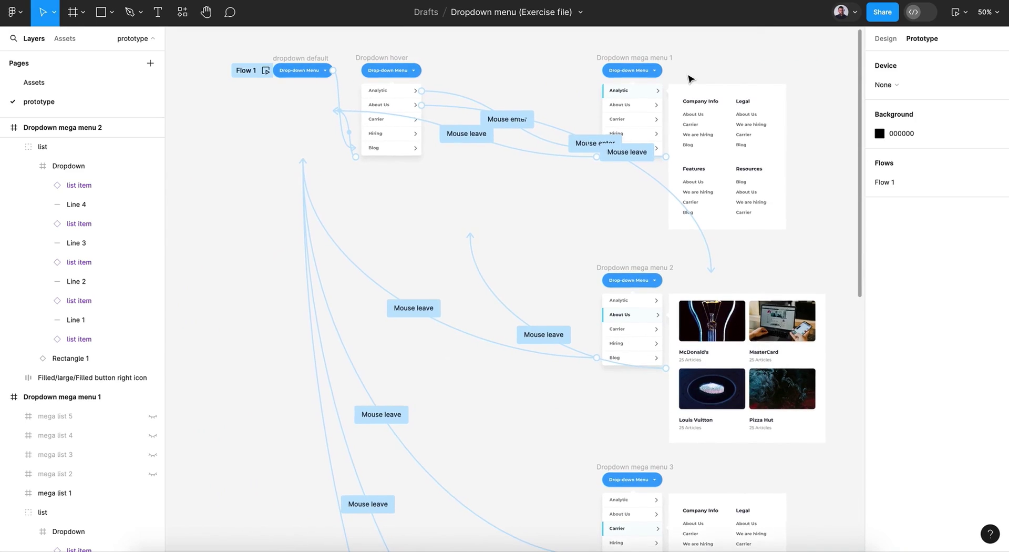
{"action": "scroll", "coordinate": [690, 77], "scroll_direction": "right", "scroll_amount": 2}
{"action": "scroll", "coordinate": [690, 78], "scroll_direction": "down", "scroll_amount": 1}
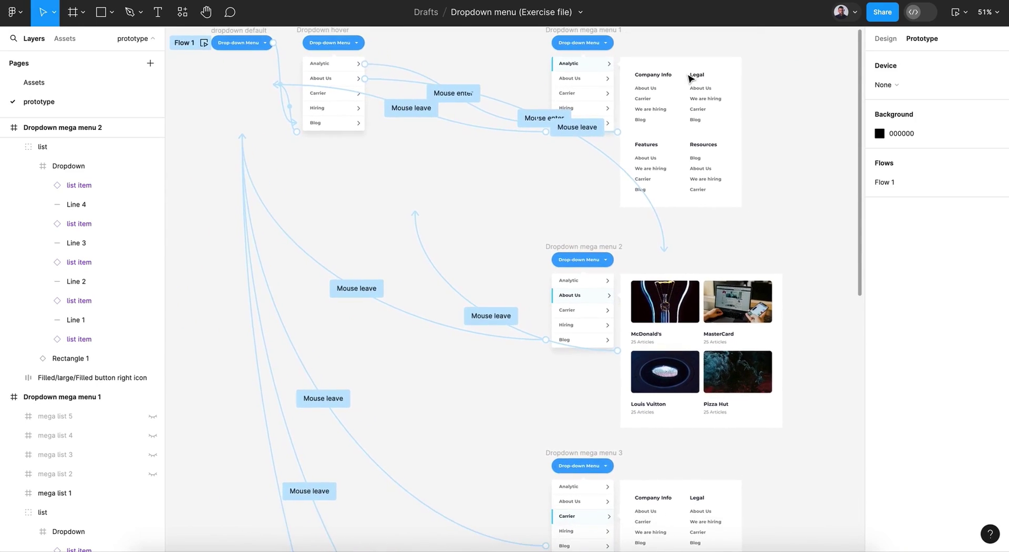
{"action": "left_click", "coordinate": [887, 39]}
{"action": "scroll", "coordinate": [792, 160], "scroll_direction": "right", "scroll_amount": 3}
{"action": "scroll", "coordinate": [792, 159], "scroll_direction": "up", "scroll_amount": 1}
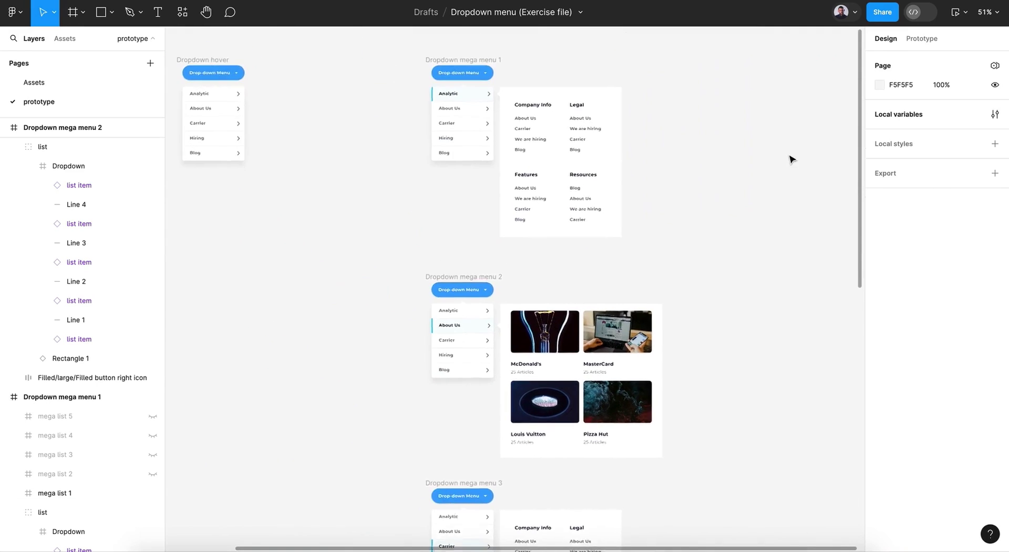
{"action": "scroll", "coordinate": [792, 160], "scroll_direction": "left", "scroll_amount": 2}
{"action": "scroll", "coordinate": [792, 160], "scroll_direction": "down", "scroll_amount": 1}
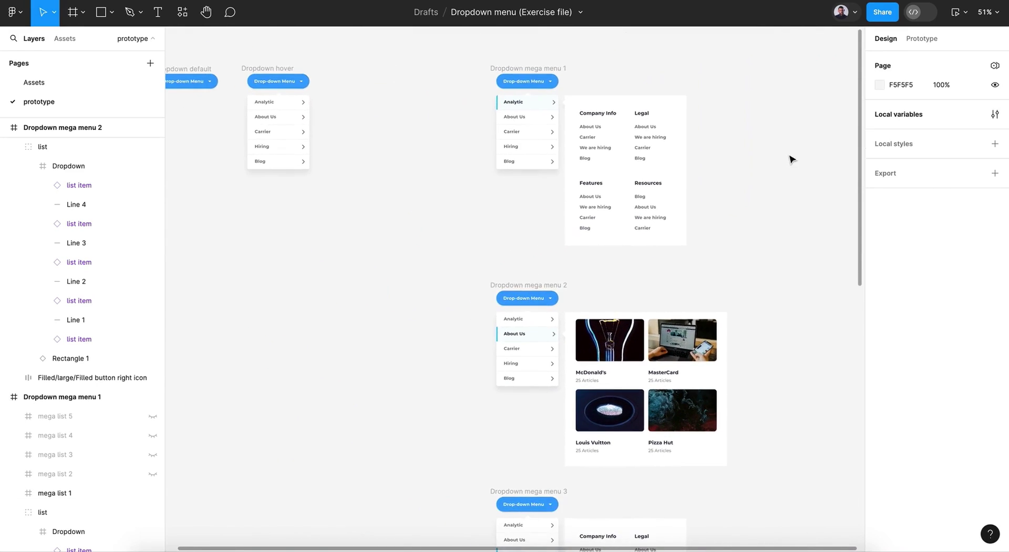
{"action": "scroll", "coordinate": [792, 159], "scroll_direction": "left", "scroll_amount": 2}
{"action": "scroll", "coordinate": [792, 160], "scroll_direction": "up", "scroll_amount": 1}
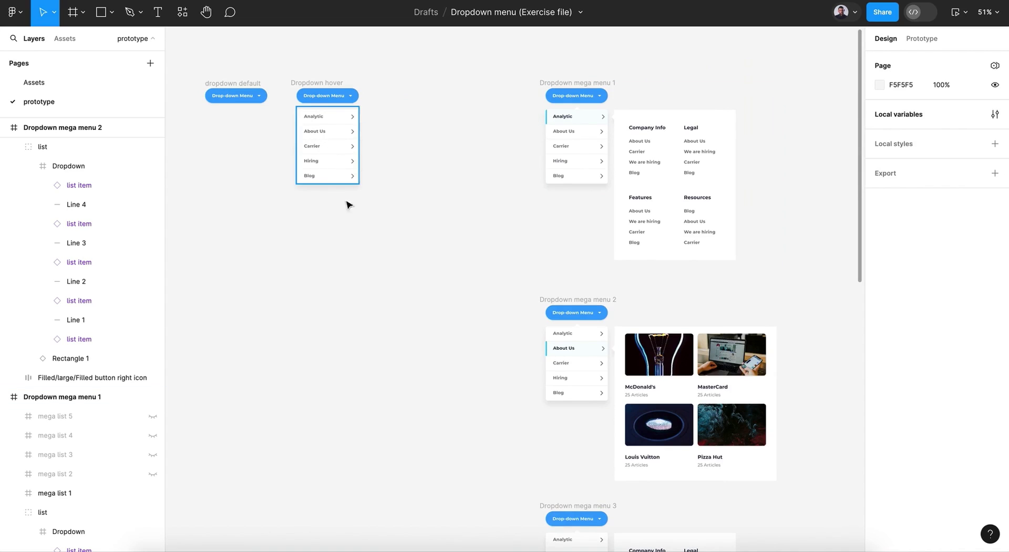
{"action": "scroll", "coordinate": [382, 249], "scroll_direction": "down", "scroll_amount": 5}
{"action": "scroll", "coordinate": [382, 248], "scroll_direction": "up", "scroll_amount": 2}
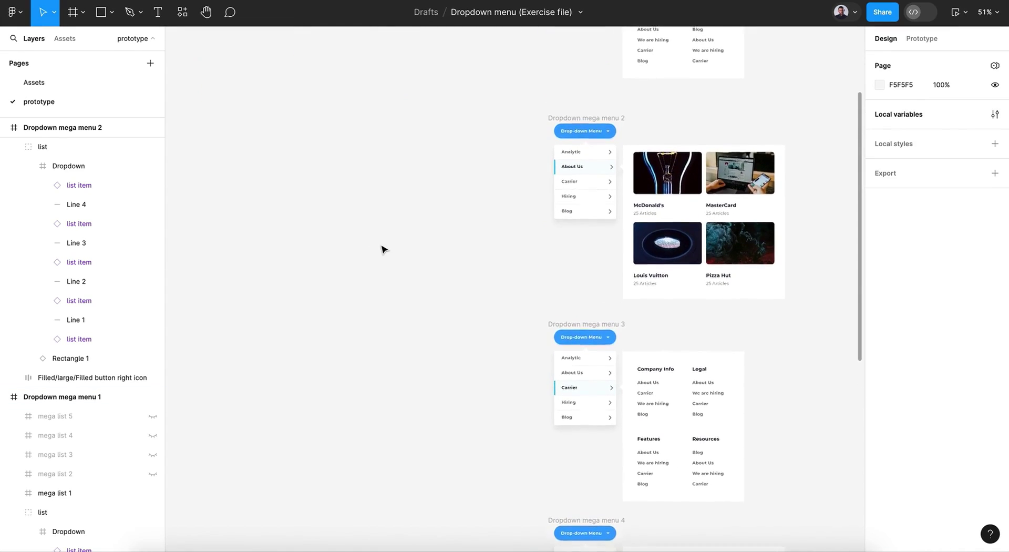
{"action": "scroll", "coordinate": [382, 248], "scroll_direction": "up", "scroll_amount": 3}
{"action": "scroll", "coordinate": [382, 248], "scroll_direction": "left", "scroll_amount": 1}
Step: Show the prototype connections and select the Carrier item in the Dropdown hover frame
{"action": "left_click", "coordinate": [925, 38]}
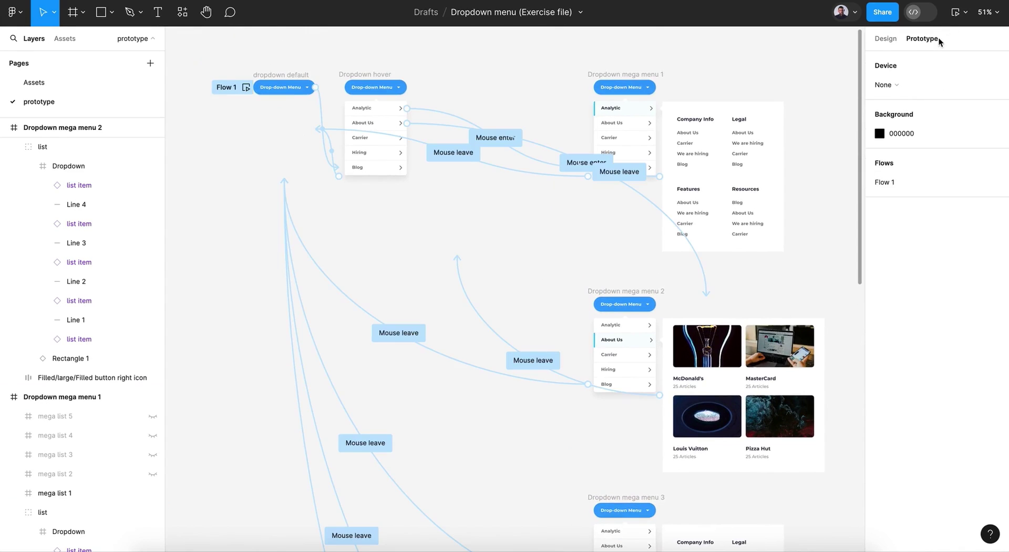
{"action": "scroll", "coordinate": [352, 220], "scroll_direction": "up", "scroll_amount": 5, "text": "ctrl"}
{"action": "scroll", "coordinate": [360, 216], "scroll_direction": "up", "scroll_amount": 2}
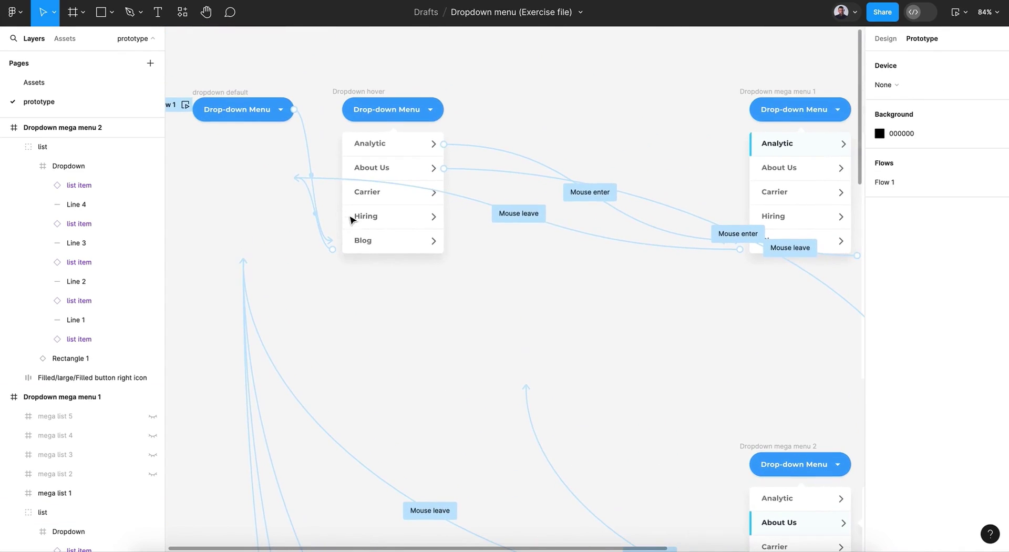
{"action": "left_click", "coordinate": [377, 201]}
{"action": "double_click", "coordinate": [390, 202]}
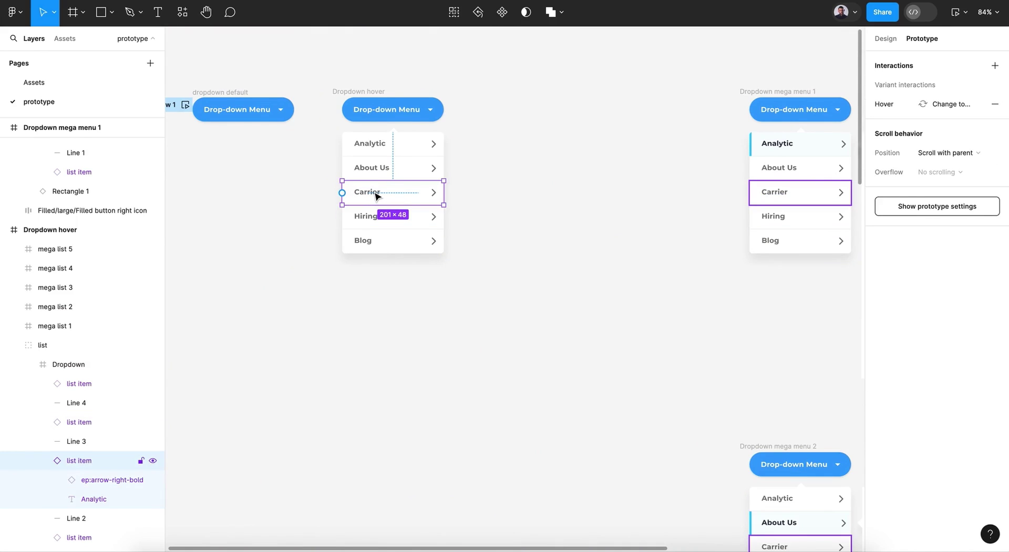
Step: Check the matching Carrier items across the Dropdown mega menu frames
{"action": "scroll", "coordinate": [378, 197], "scroll_direction": "right", "scroll_amount": 4}
{"action": "scroll", "coordinate": [377, 197], "scroll_direction": "down", "scroll_amount": 7}
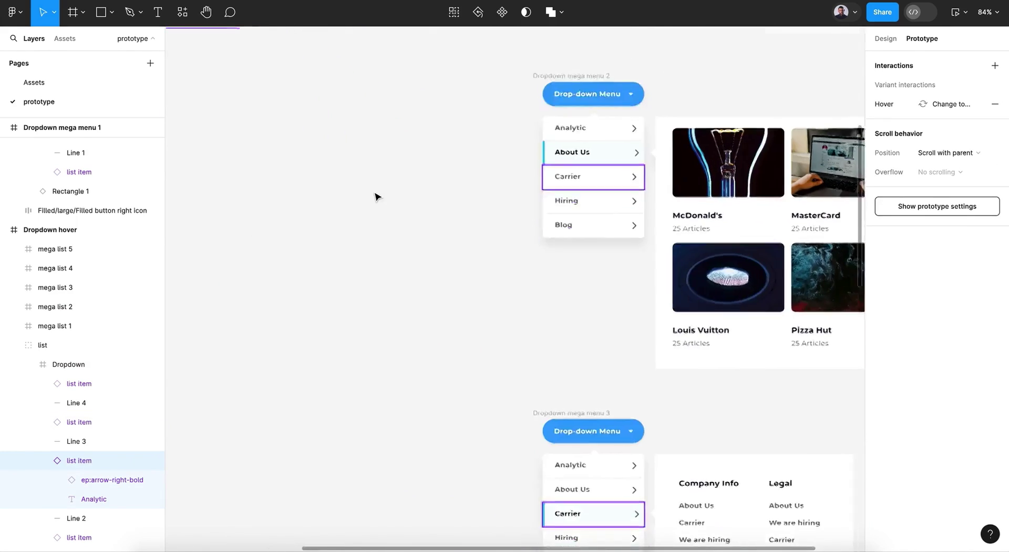
{"action": "scroll", "coordinate": [377, 197], "scroll_direction": "down", "scroll_amount": 5}
{"action": "scroll", "coordinate": [377, 197], "scroll_direction": "right", "scroll_amount": 1}
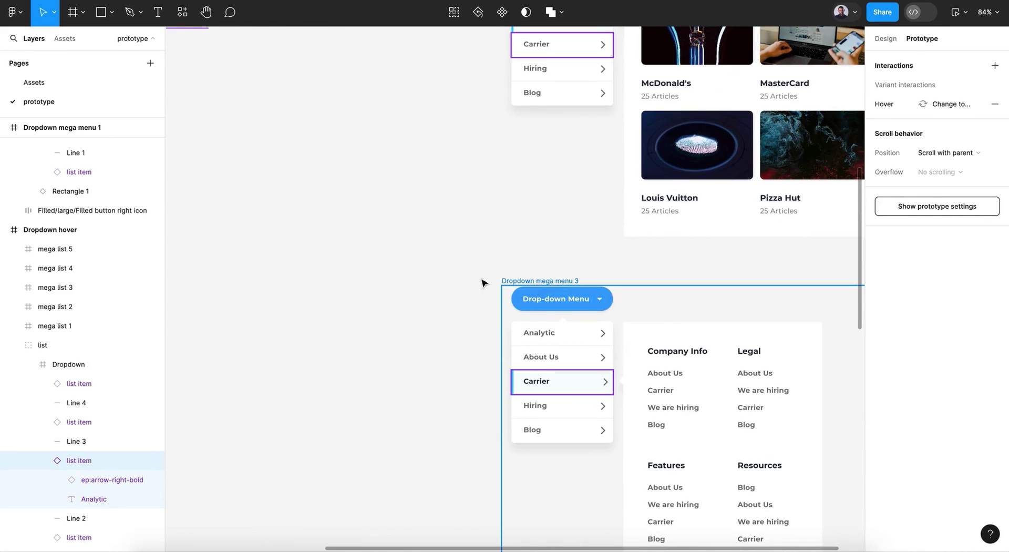
{"action": "scroll", "coordinate": [401, 279], "scroll_direction": "up", "scroll_amount": 6}
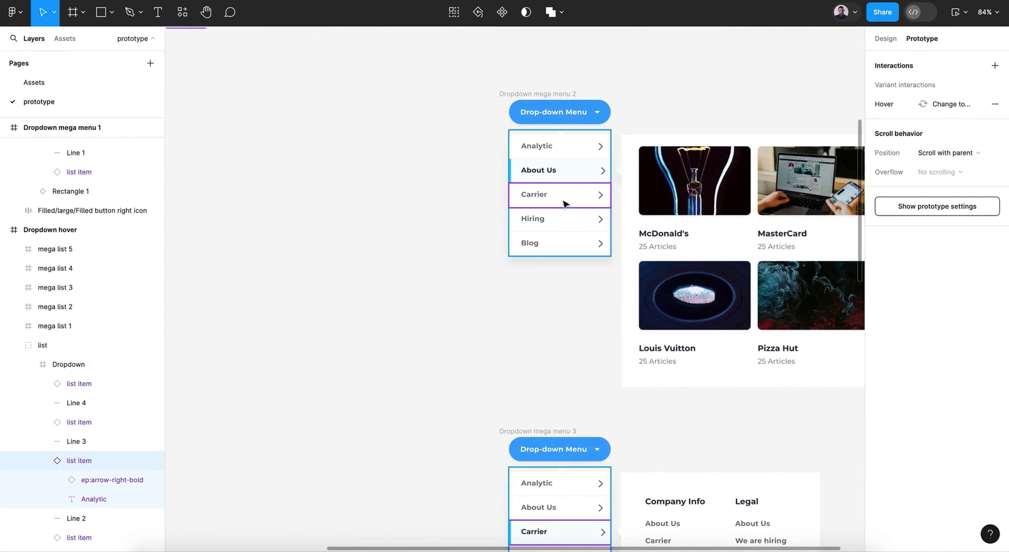
{"action": "scroll", "coordinate": [547, 204], "scroll_direction": "up", "scroll_amount": 10}
{"action": "scroll", "coordinate": [547, 204], "scroll_direction": "right", "scroll_amount": 1}
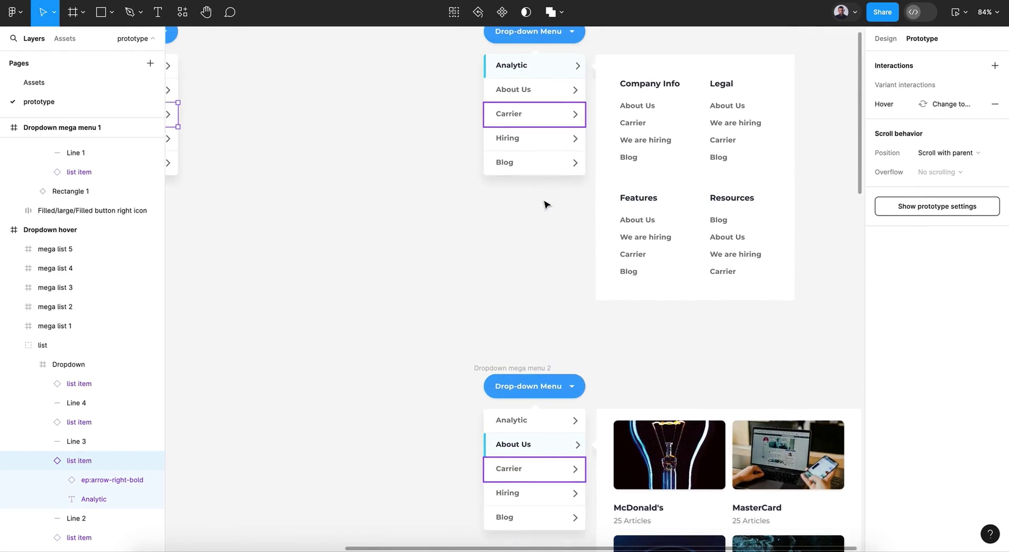
{"action": "scroll", "coordinate": [494, 129], "scroll_direction": "left", "scroll_amount": 4}
{"action": "scroll", "coordinate": [494, 129], "scroll_direction": "up", "scroll_amount": 1}
{"action": "scroll", "coordinate": [495, 129], "scroll_direction": "left", "scroll_amount": 3}
{"action": "scroll", "coordinate": [457, 135], "scroll_direction": "up", "scroll_amount": 1}
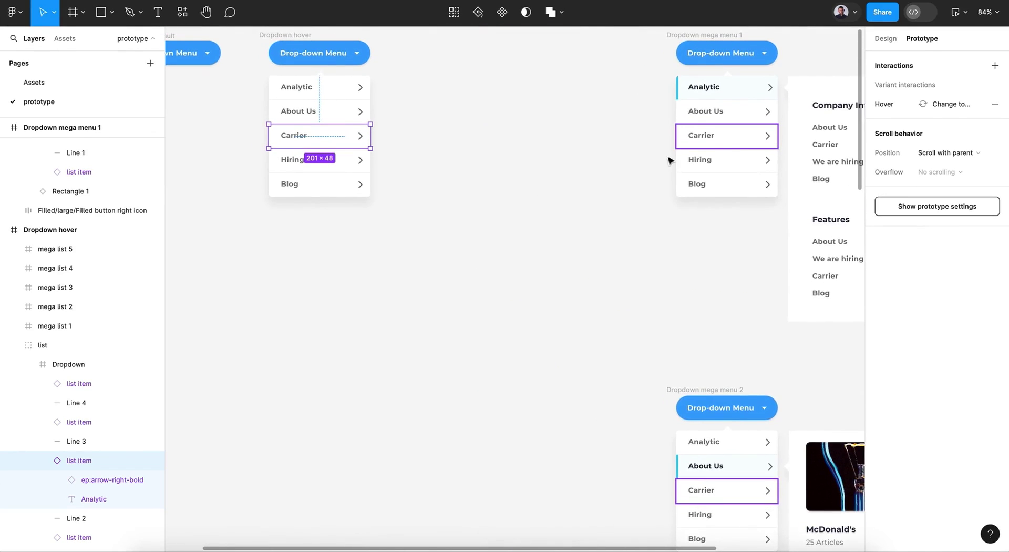
{"action": "scroll", "coordinate": [694, 289], "scroll_direction": "down", "scroll_amount": 20}
{"action": "scroll", "coordinate": [694, 289], "scroll_direction": "right", "scroll_amount": 4}
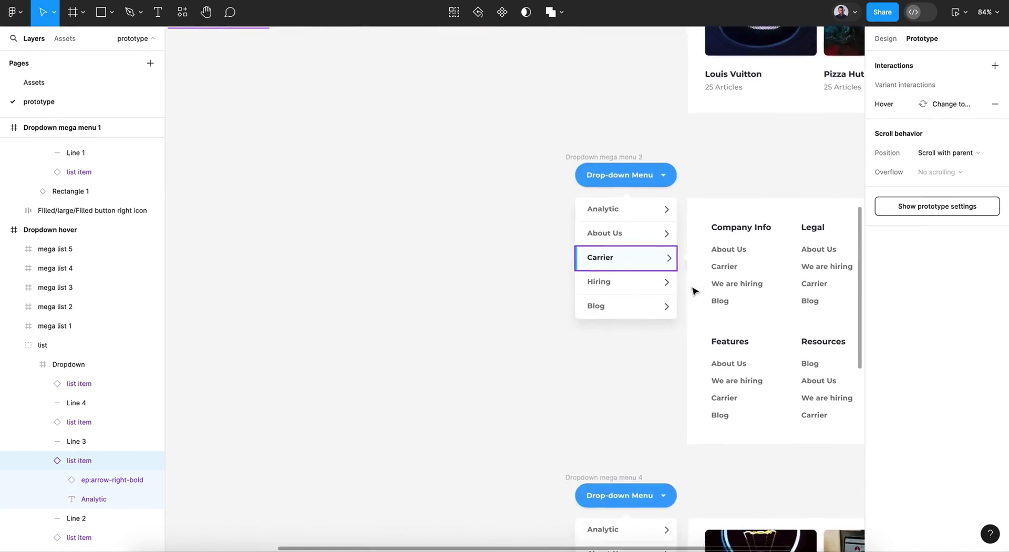
{"action": "scroll", "coordinate": [694, 290], "scroll_direction": "down", "scroll_amount": 10}
{"action": "scroll", "coordinate": [694, 291], "scroll_direction": "right", "scroll_amount": 2}
{"action": "scroll", "coordinate": [693, 290], "scroll_direction": "up", "scroll_amount": 20}
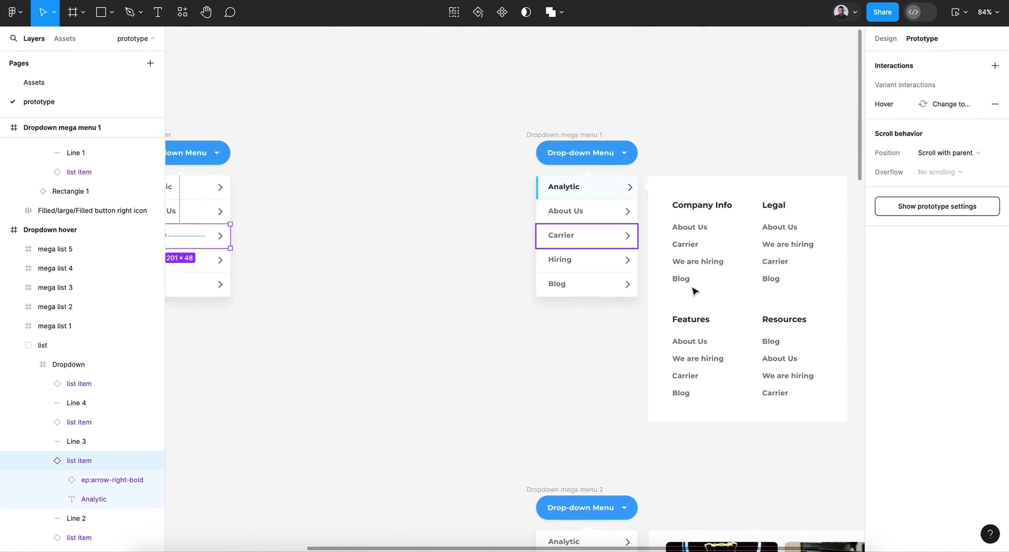
{"action": "scroll", "coordinate": [694, 291], "scroll_direction": "up", "scroll_amount": 1}
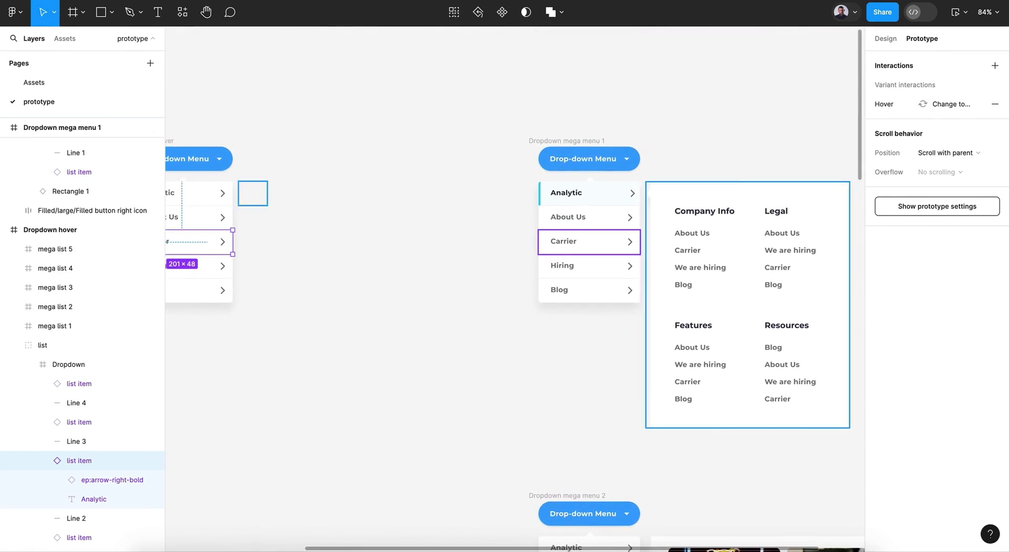
Step: Select all matching Carrier list items across the dropdown frames and check the selection in each Dropdown mega menu frame
{"action": "left_click", "coordinate": [453, 10]}
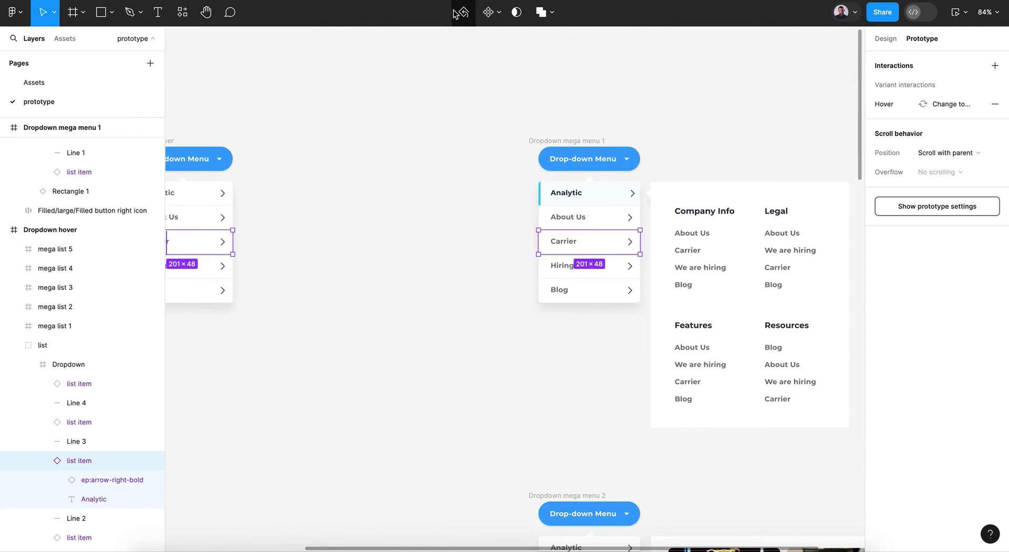
{"action": "scroll", "coordinate": [442, 235], "scroll_direction": "down", "scroll_amount": 20}
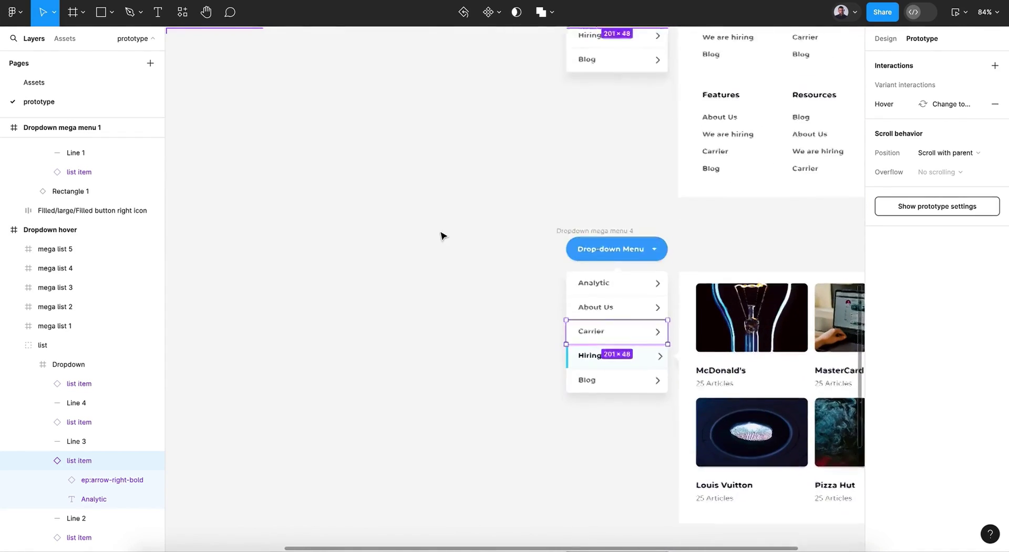
{"action": "scroll", "coordinate": [442, 235], "scroll_direction": "down", "scroll_amount": 5}
{"action": "scroll", "coordinate": [441, 235], "scroll_direction": "up", "scroll_amount": 1}
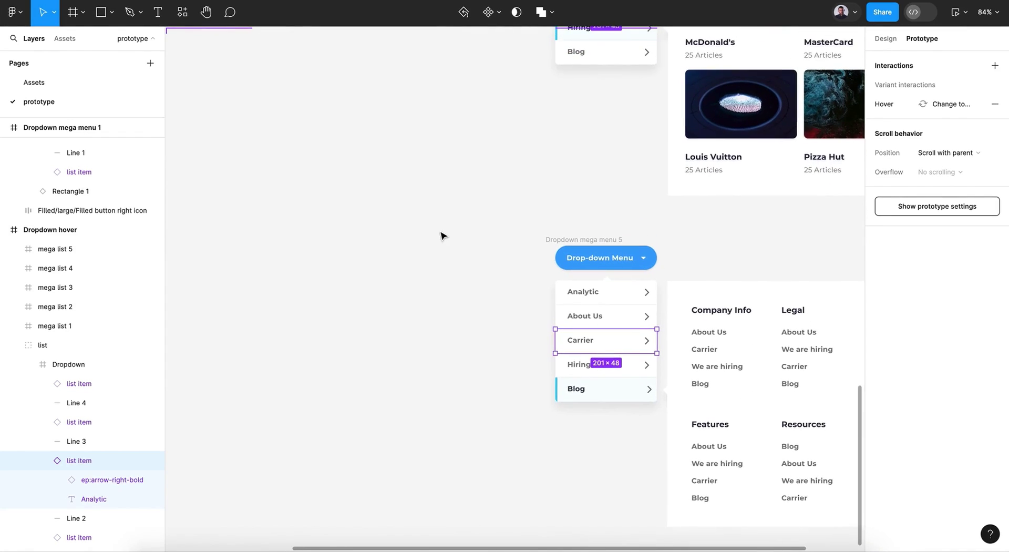
{"action": "scroll", "coordinate": [519, 319], "scroll_direction": "up", "scroll_amount": 20}
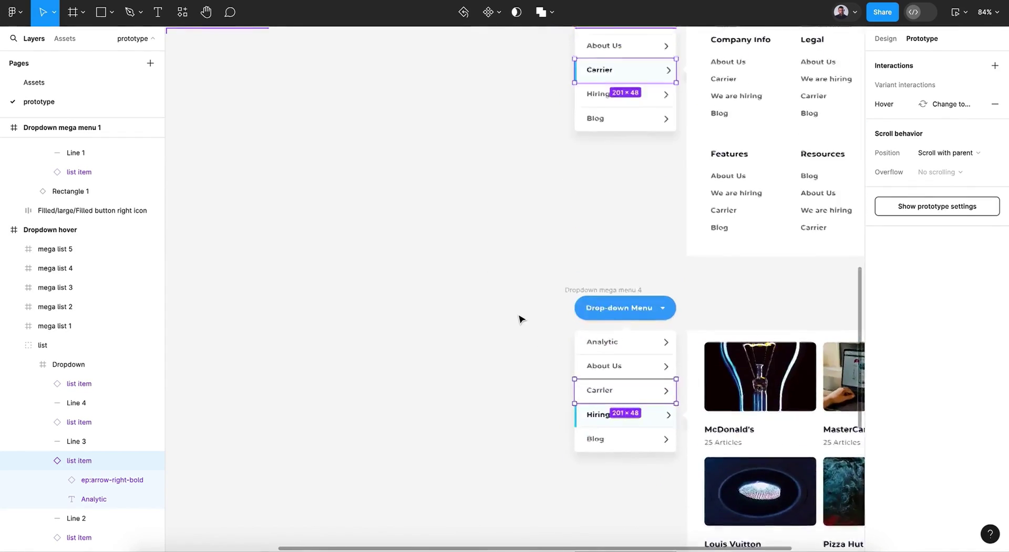
{"action": "scroll", "coordinate": [520, 319], "scroll_direction": "down", "scroll_amount": 1}
{"action": "scroll", "coordinate": [520, 318], "scroll_direction": "down", "scroll_amount": 4}
{"action": "scroll", "coordinate": [521, 318], "scroll_direction": "right", "scroll_amount": 2}
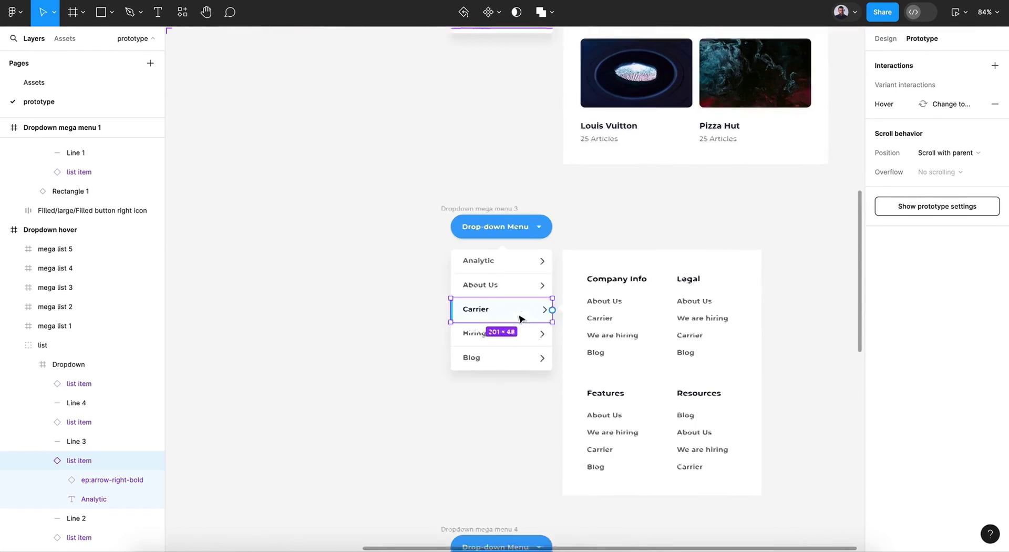
{"action": "scroll", "coordinate": [451, 222], "scroll_direction": "down", "scroll_amount": 6}
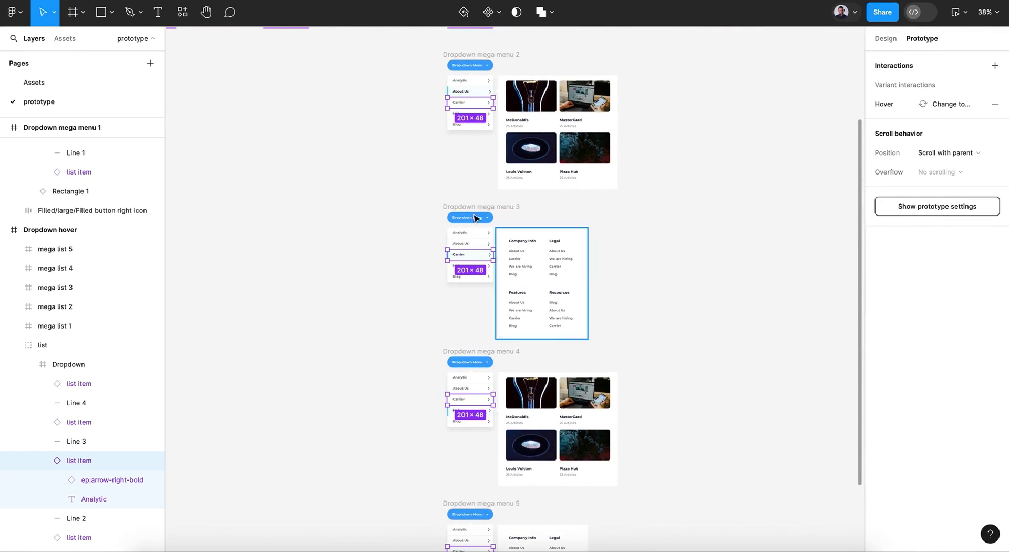
{"action": "scroll", "coordinate": [480, 281], "scroll_direction": "up", "scroll_amount": 2}
{"action": "scroll", "coordinate": [479, 281], "scroll_direction": "left", "scroll_amount": 2}
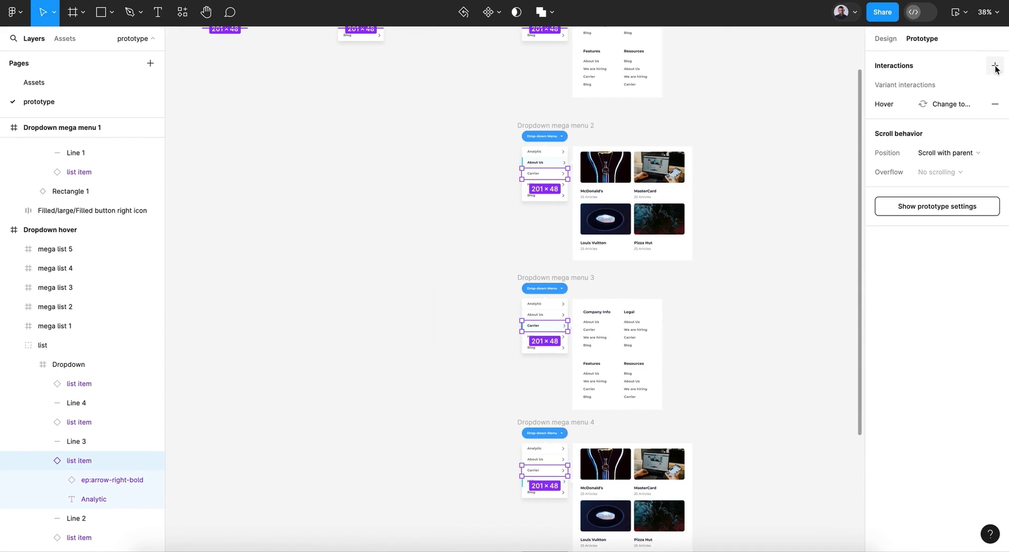
Step: Add a new interaction with the Mouse enter trigger to all selected Carrier items
{"action": "left_click", "coordinate": [995, 67]}
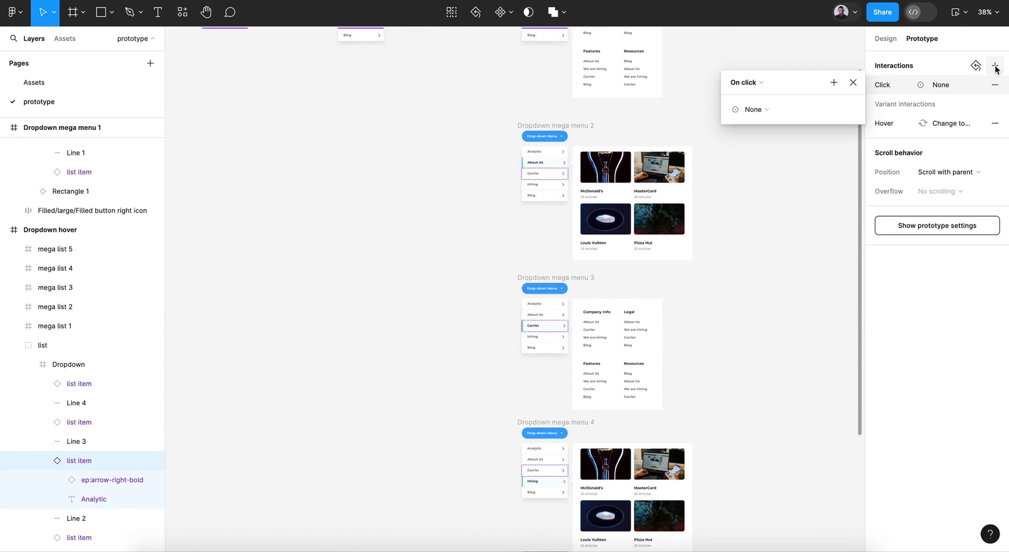
{"action": "left_click", "coordinate": [766, 108]}
{"action": "left_click", "coordinate": [766, 108]}
{"action": "left_click", "coordinate": [755, 82]}
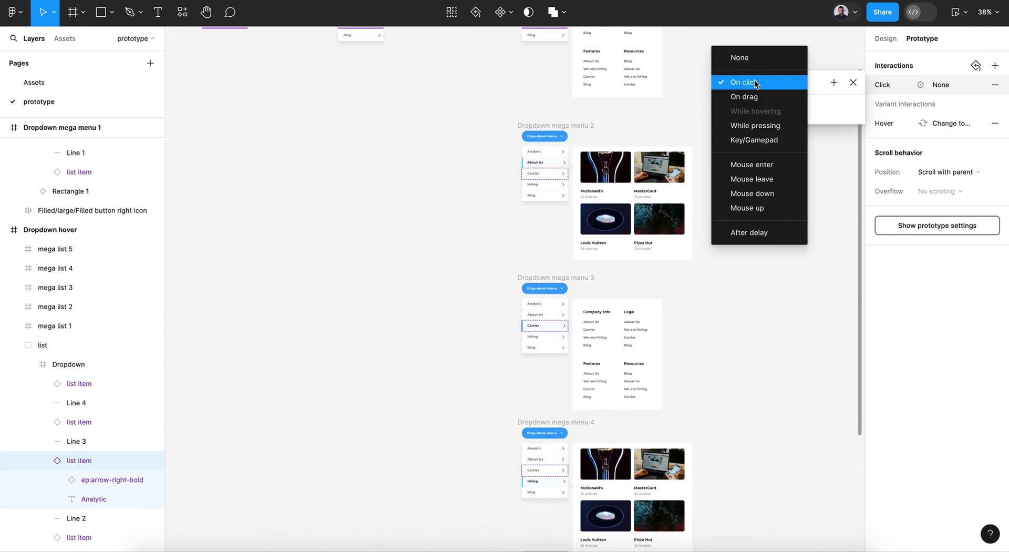
{"action": "left_click", "coordinate": [759, 165]}
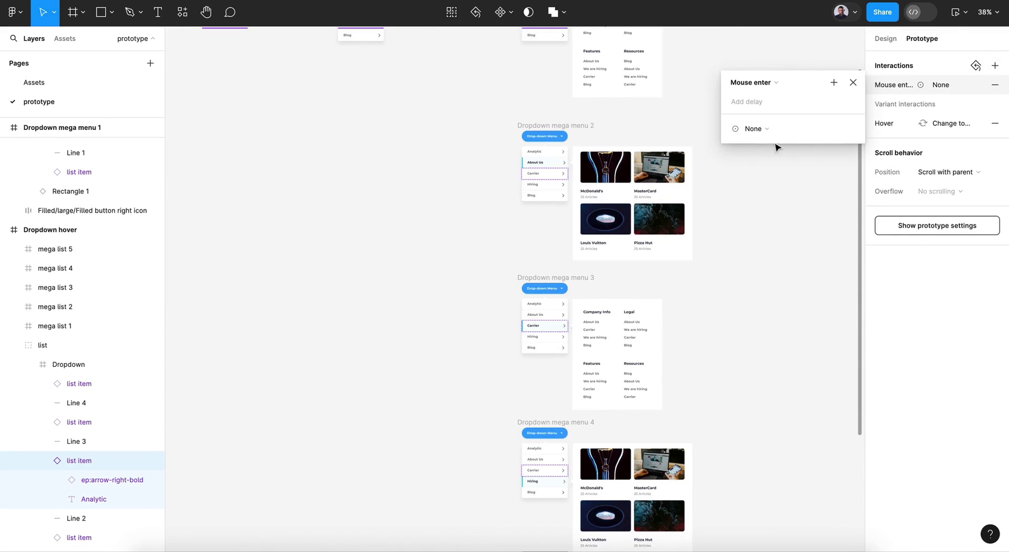
{"action": "left_click", "coordinate": [767, 128]}
{"action": "left_click", "coordinate": [782, 167]}
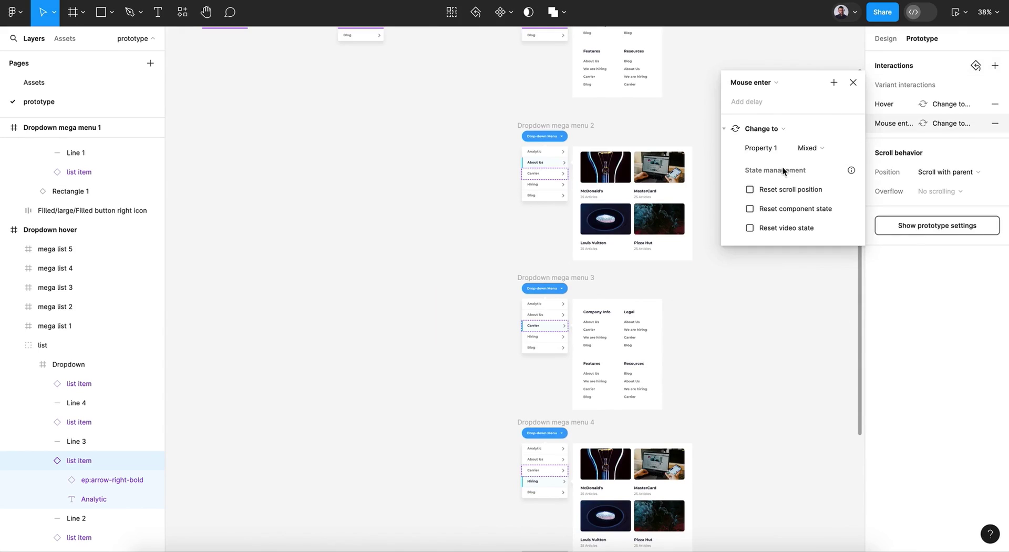
{"action": "left_click", "coordinate": [833, 147]}
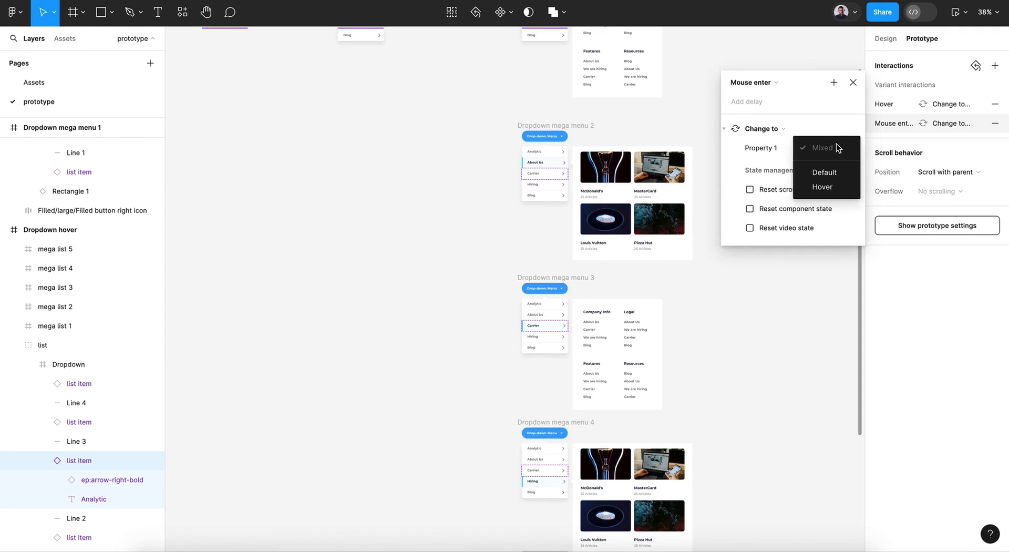
{"action": "left_click", "coordinate": [792, 129]}
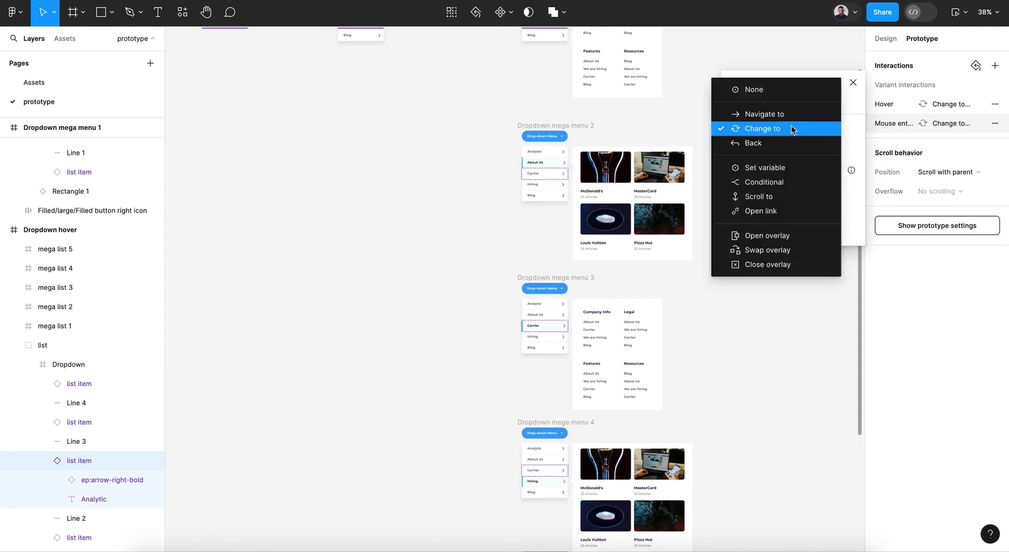
{"action": "left_click", "coordinate": [793, 128]}
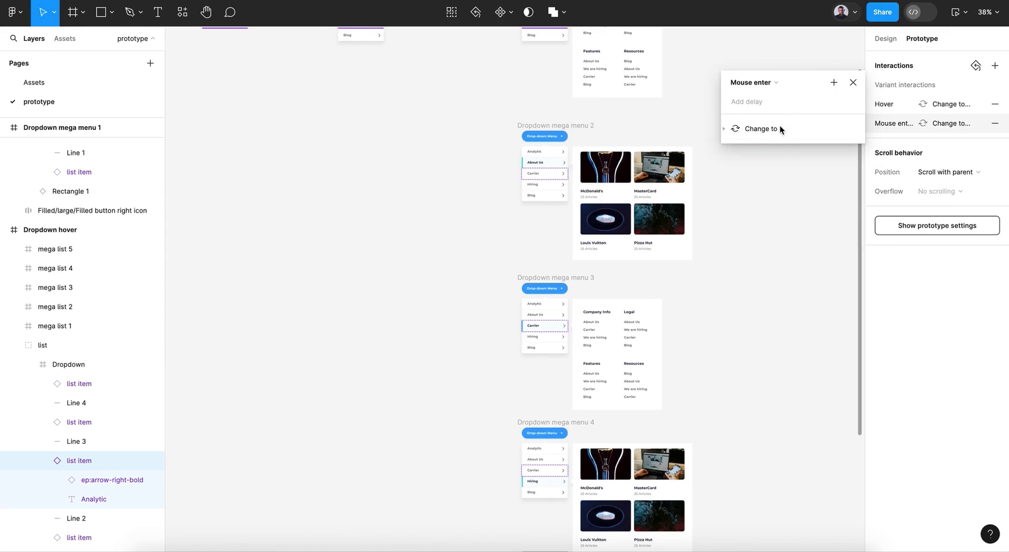
{"action": "left_click", "coordinate": [730, 129]}
{"action": "left_click", "coordinate": [778, 135]}
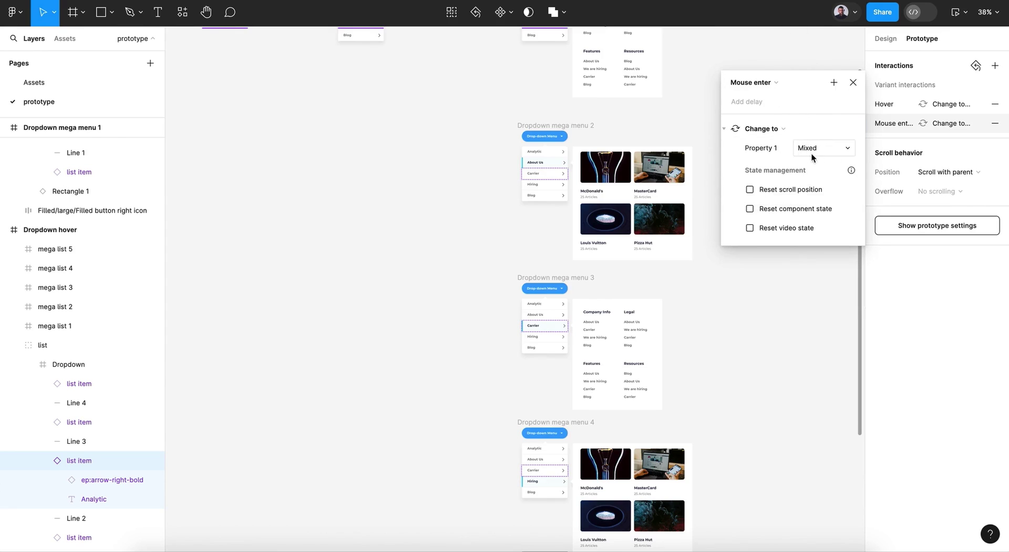
Step: Set the Carrier items' Mouse enter action to Navigate to Dropdown mega menu 3 and close the interaction settings
{"action": "left_click", "coordinate": [778, 131]}
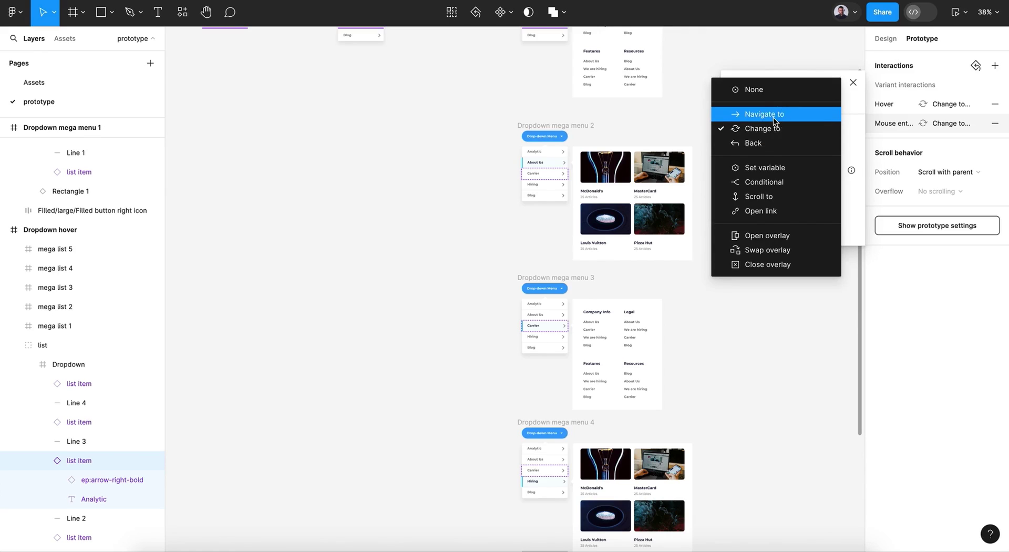
{"action": "left_click", "coordinate": [774, 118]}
{"action": "left_click", "coordinate": [773, 150]}
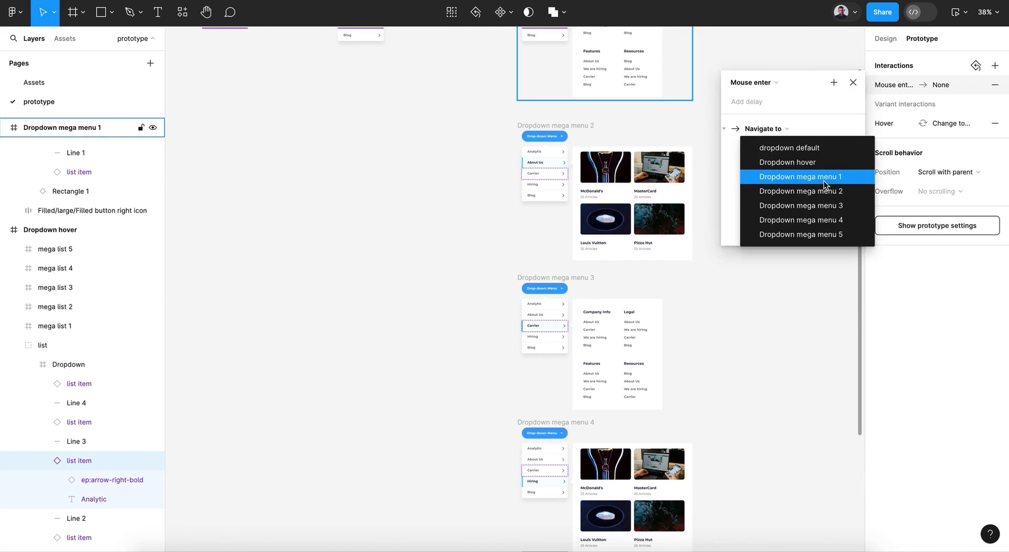
{"action": "left_click", "coordinate": [813, 206]}
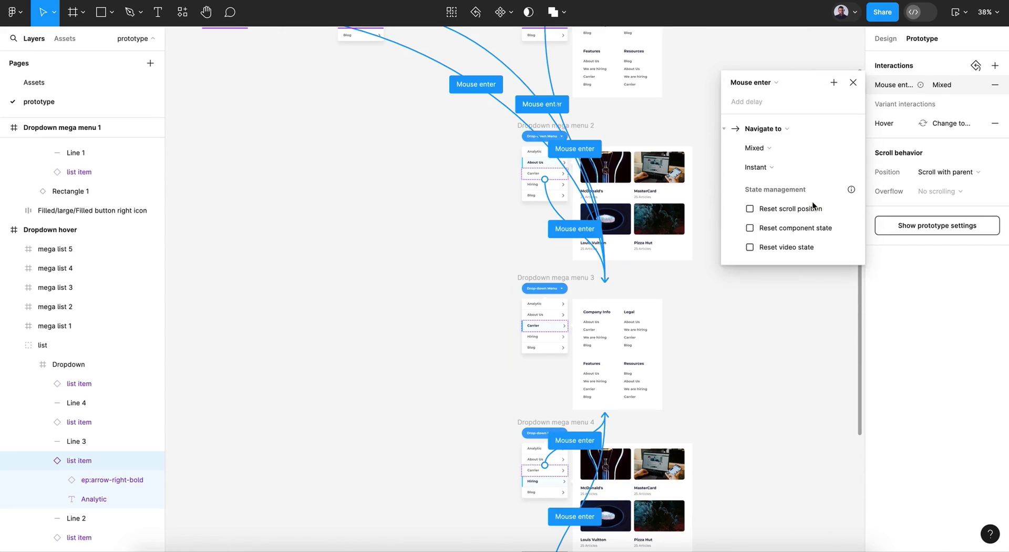
{"action": "left_click", "coordinate": [854, 82]}
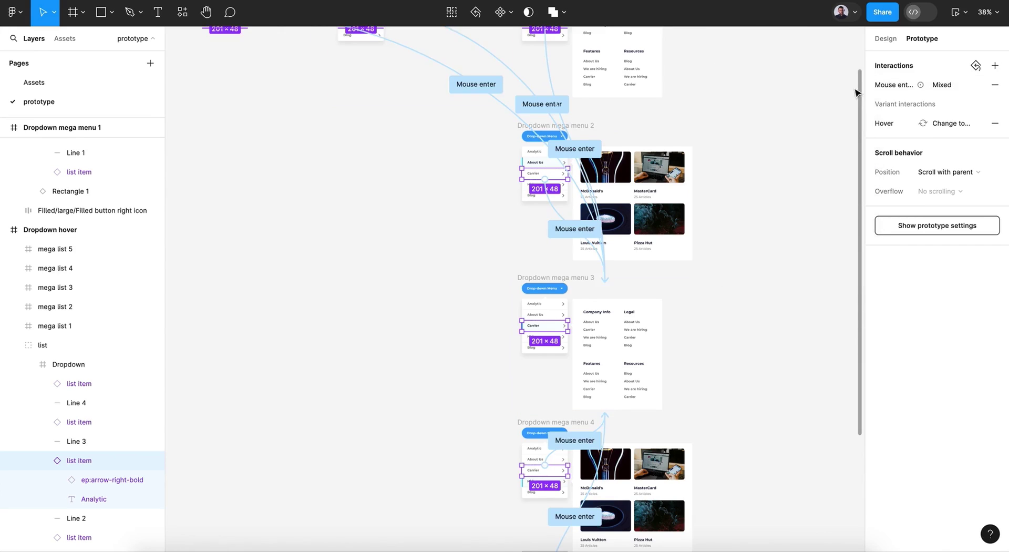
Step: Check the Mouse enter connections from the Carrier items to Dropdown mega menu 3 across the frames, and deselect everything
{"action": "scroll", "coordinate": [767, 226], "scroll_direction": "left", "scroll_amount": 5}
{"action": "scroll", "coordinate": [767, 226], "scroll_direction": "up", "scroll_amount": 4}
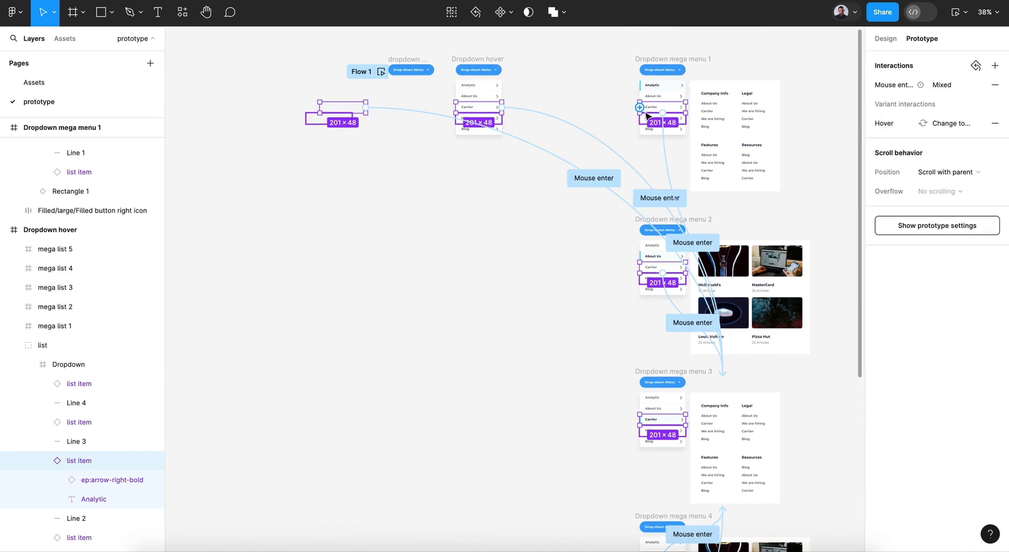
{"action": "scroll", "coordinate": [548, 334], "scroll_direction": "down", "scroll_amount": 3}
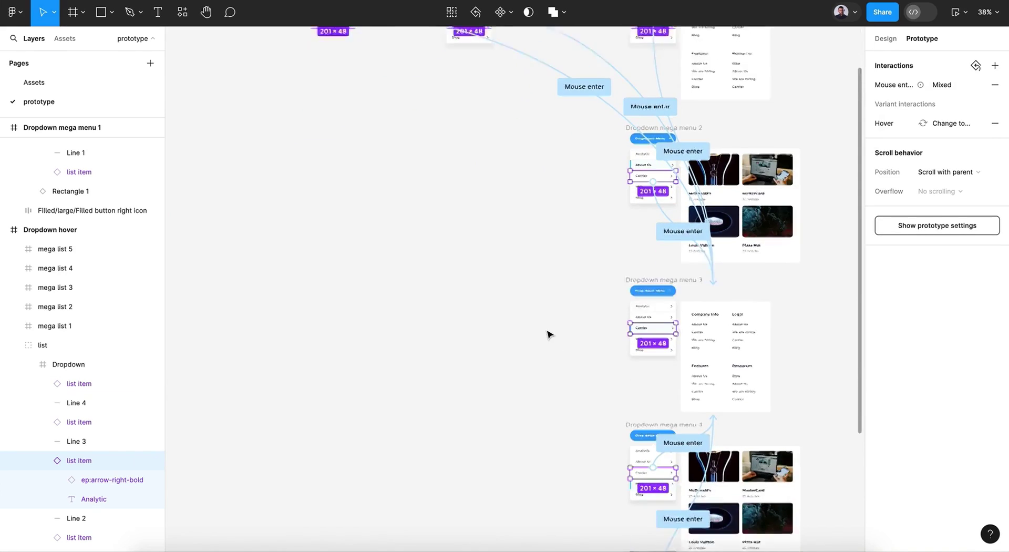
{"action": "scroll", "coordinate": [557, 401], "scroll_direction": "down", "scroll_amount": 3}
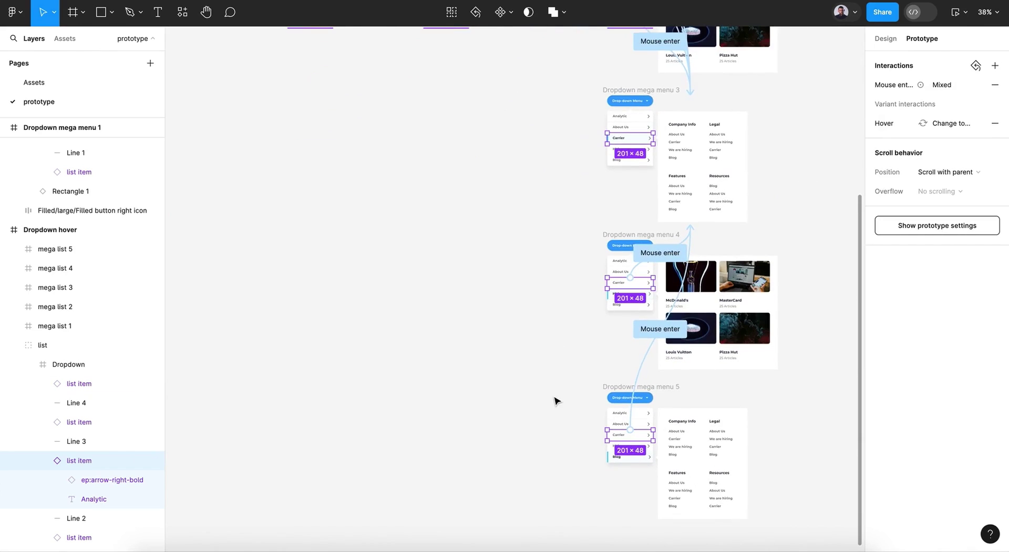
{"action": "left_click", "coordinate": [553, 399]}
{"action": "scroll", "coordinate": [553, 399], "scroll_direction": "up", "scroll_amount": 6}
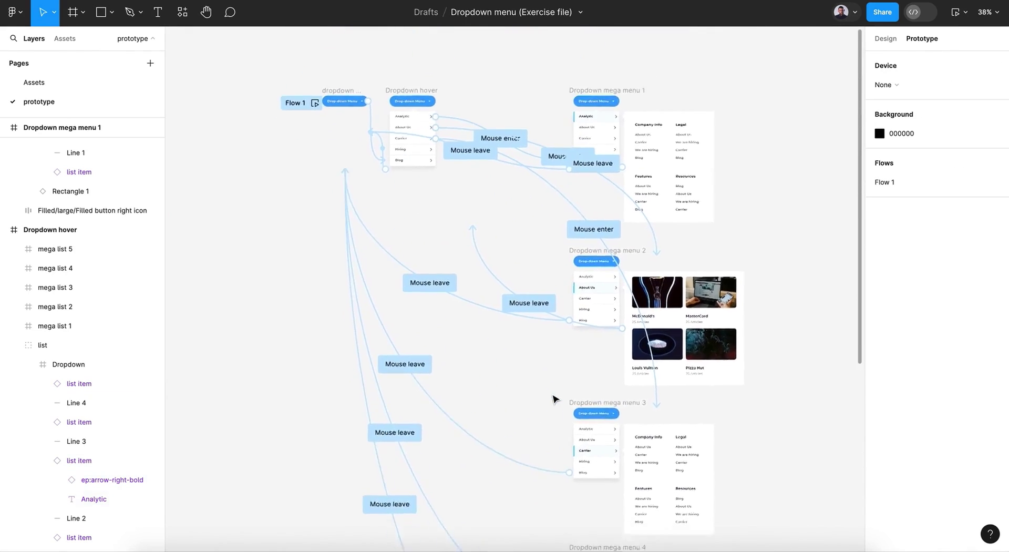
Step: Preview the prototype, test hovering over the Analytic and Carrier items, and close the preview
{"action": "left_click", "coordinate": [955, 12]}
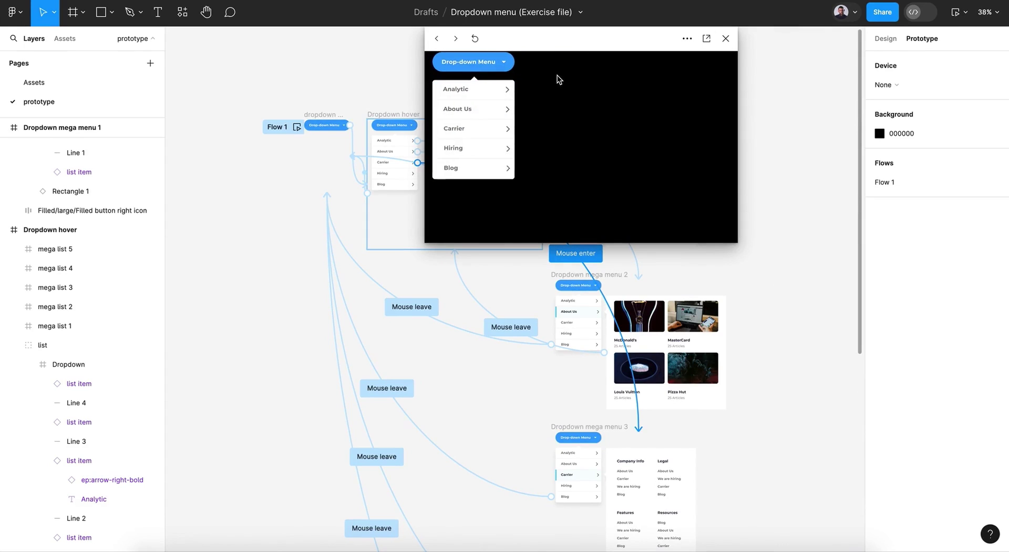
{"action": "mouse_move", "coordinate": [494, 95]}
{"action": "mouse_move", "coordinate": [484, 133]}
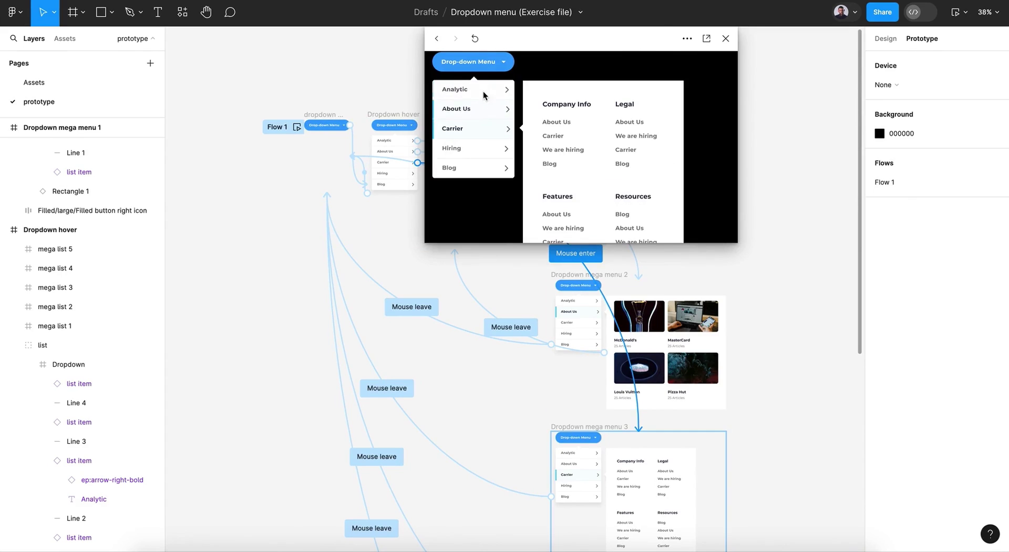
{"action": "left_click", "coordinate": [726, 38]}
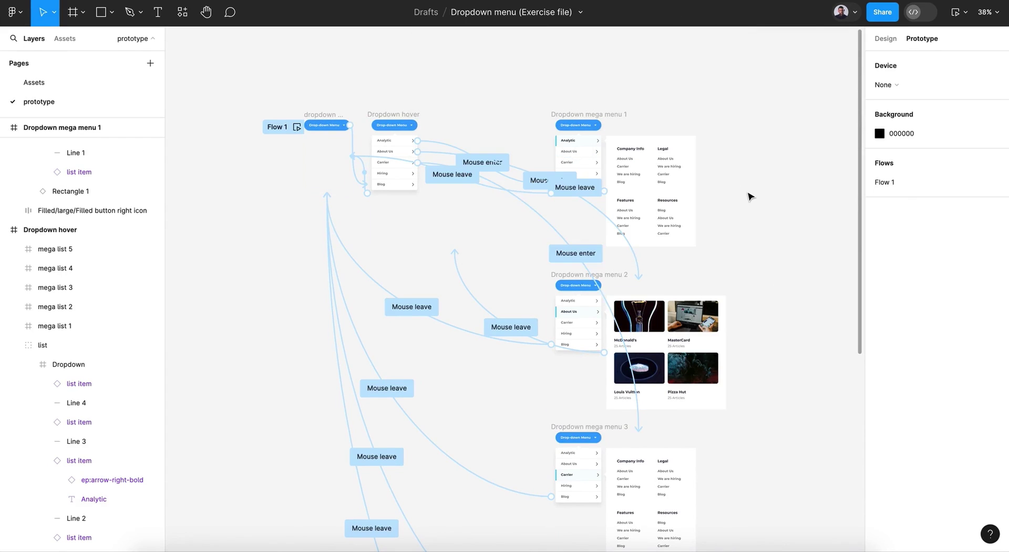
Step: Select the About Us item in Dropdown mega menu 1 together with all its matching items in the other frames
{"action": "scroll", "coordinate": [750, 196], "scroll_direction": "up", "scroll_amount": 5}
{"action": "scroll", "coordinate": [736, 195], "scroll_direction": "up", "scroll_amount": 2}
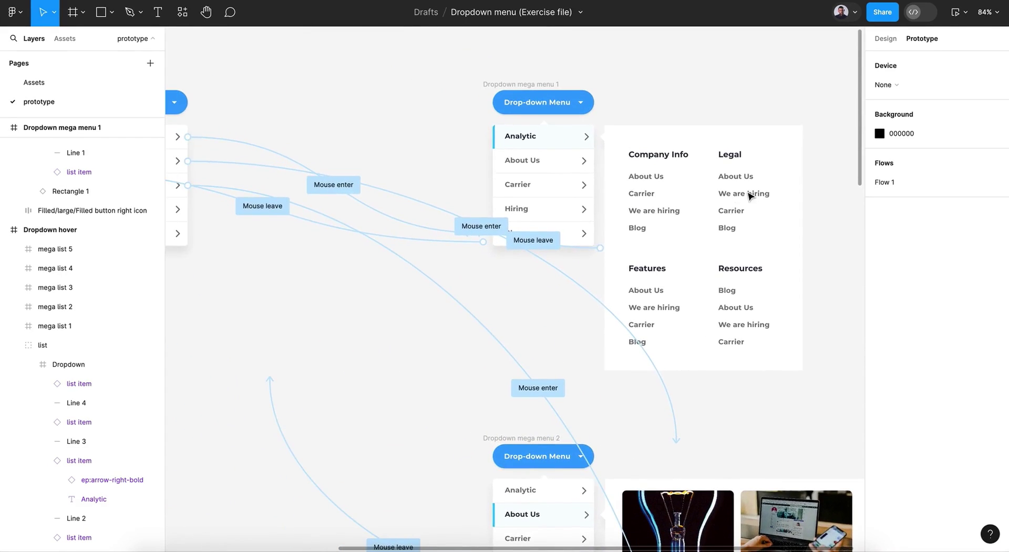
{"action": "left_click", "coordinate": [530, 169]}
{"action": "left_click", "coordinate": [530, 170]}
{"action": "scroll", "coordinate": [529, 169], "scroll_direction": "down", "scroll_amount": 1}
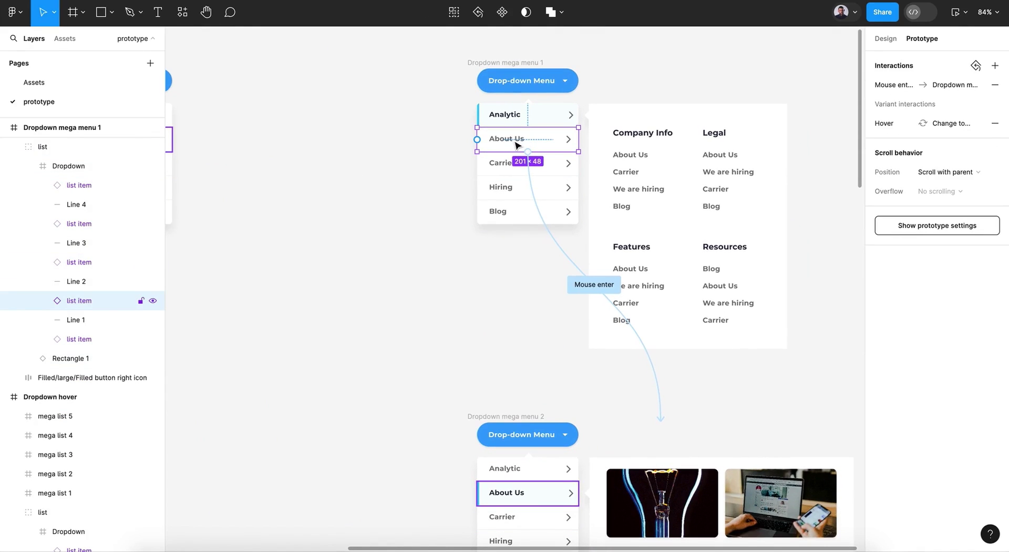
{"action": "left_click", "coordinate": [452, 15]}
Step: Check the selected About Us items across the frames and remove their Mouse enter interaction
{"action": "scroll", "coordinate": [413, 245], "scroll_direction": "down", "scroll_amount": 1}
{"action": "scroll", "coordinate": [413, 245], "scroll_direction": "down", "scroll_amount": 15}
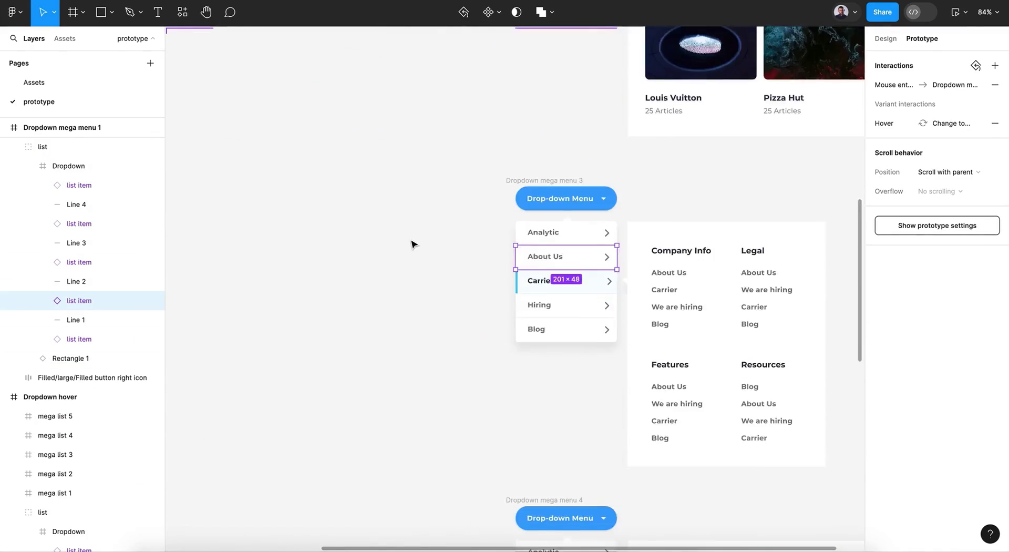
{"action": "scroll", "coordinate": [412, 244], "scroll_direction": "down", "scroll_amount": 3}
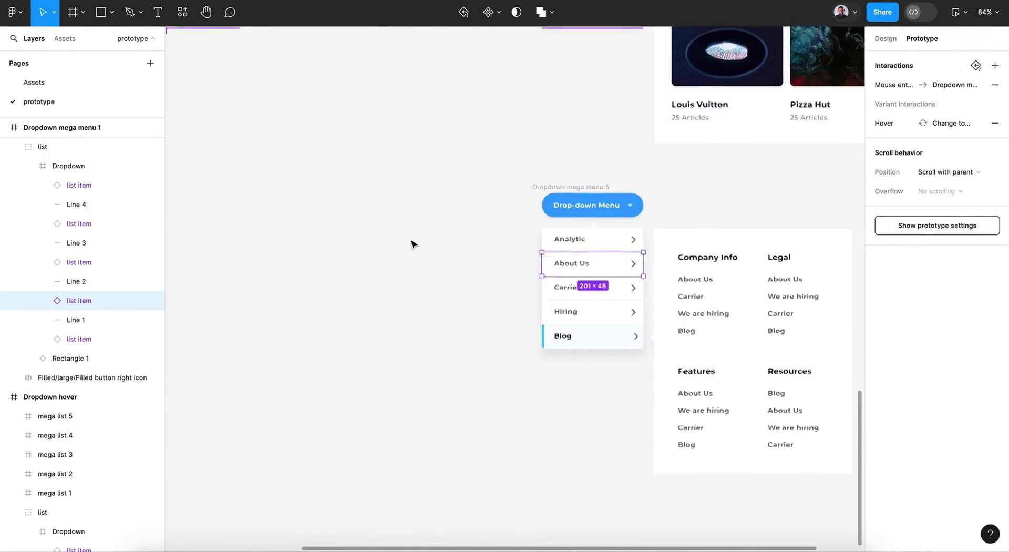
{"action": "scroll", "coordinate": [413, 244], "scroll_direction": "up", "scroll_amount": 3}
{"action": "scroll", "coordinate": [413, 244], "scroll_direction": "left", "scroll_amount": 4}
{"action": "scroll", "coordinate": [412, 245], "scroll_direction": "down", "scroll_amount": 2}
{"action": "scroll", "coordinate": [412, 244], "scroll_direction": "up", "scroll_amount": 10}
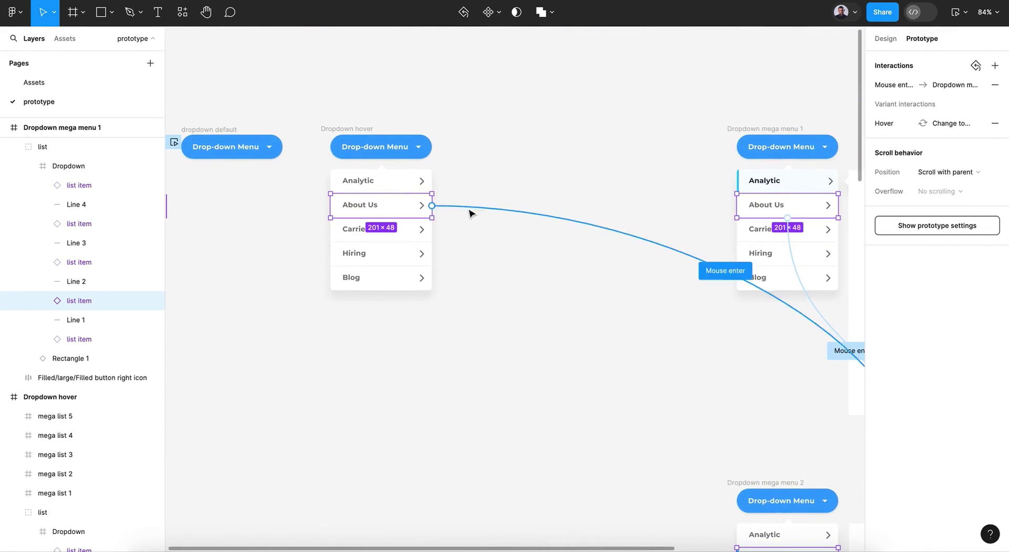
{"action": "scroll", "coordinate": [478, 223], "scroll_direction": "right", "scroll_amount": 5}
{"action": "scroll", "coordinate": [479, 224], "scroll_direction": "down", "scroll_amount": 1}
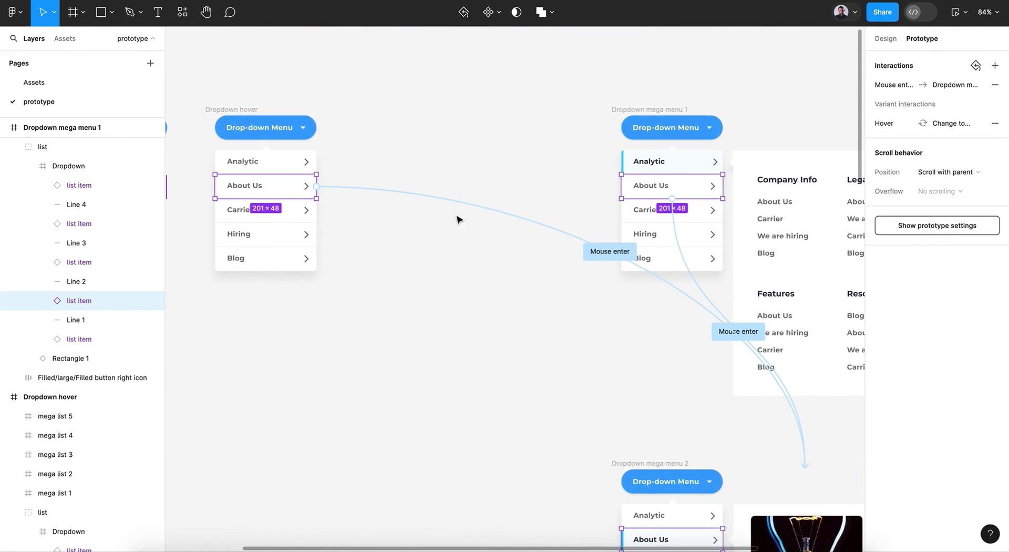
{"action": "left_click", "coordinate": [995, 85]}
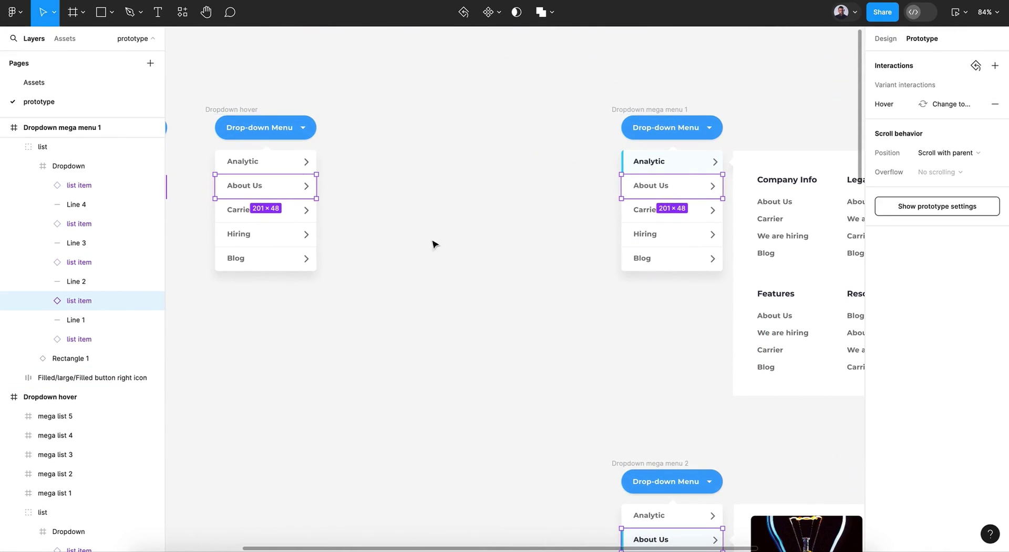
{"action": "scroll", "coordinate": [408, 250], "scroll_direction": "right", "scroll_amount": 2}
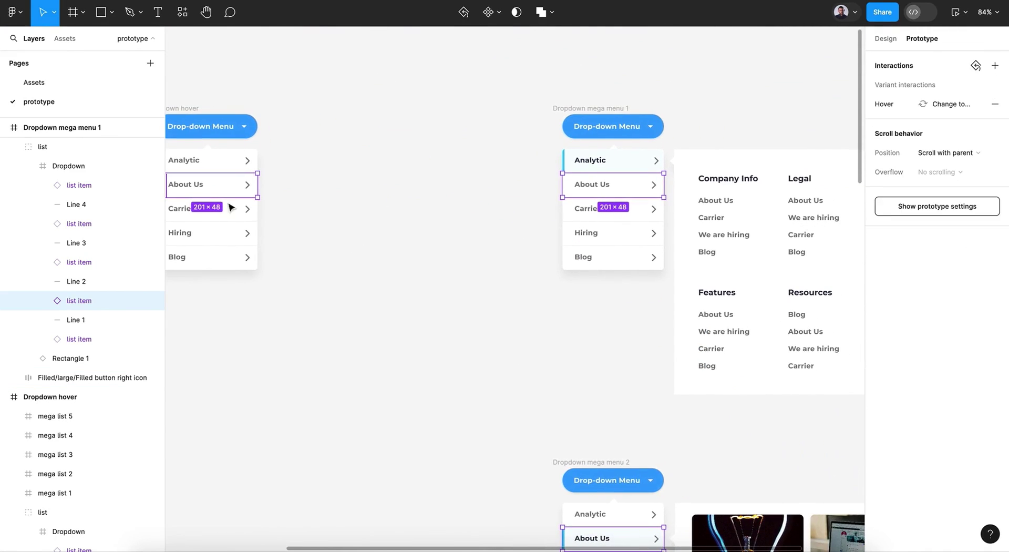
{"action": "scroll", "coordinate": [398, 250], "scroll_direction": "right", "scroll_amount": 1}
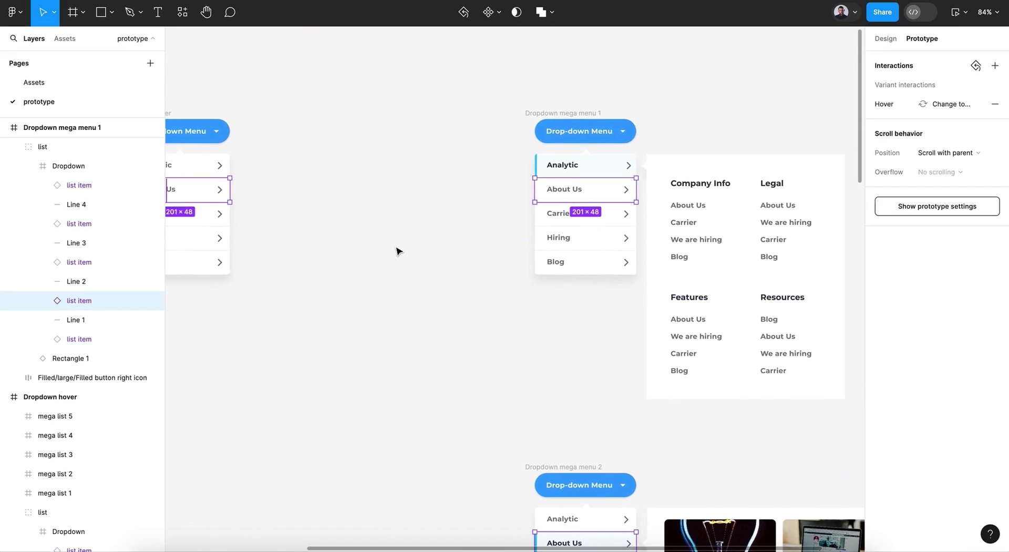
Step: Add a Mouse enter interaction to the selected About Us items that navigates to Dropdown mega menu 2
{"action": "left_click", "coordinate": [995, 66]}
{"action": "left_click", "coordinate": [757, 83]}
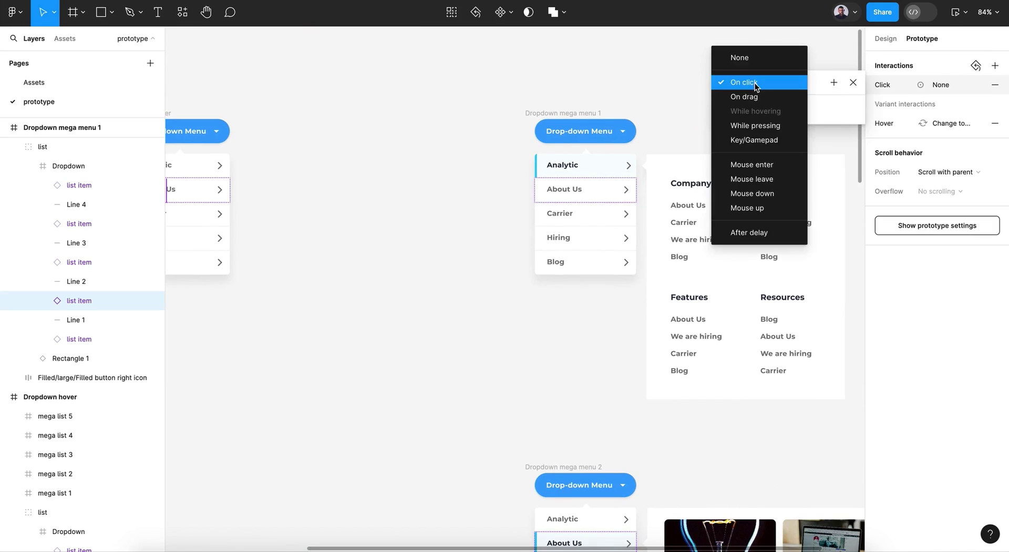
{"action": "left_click", "coordinate": [769, 163]}
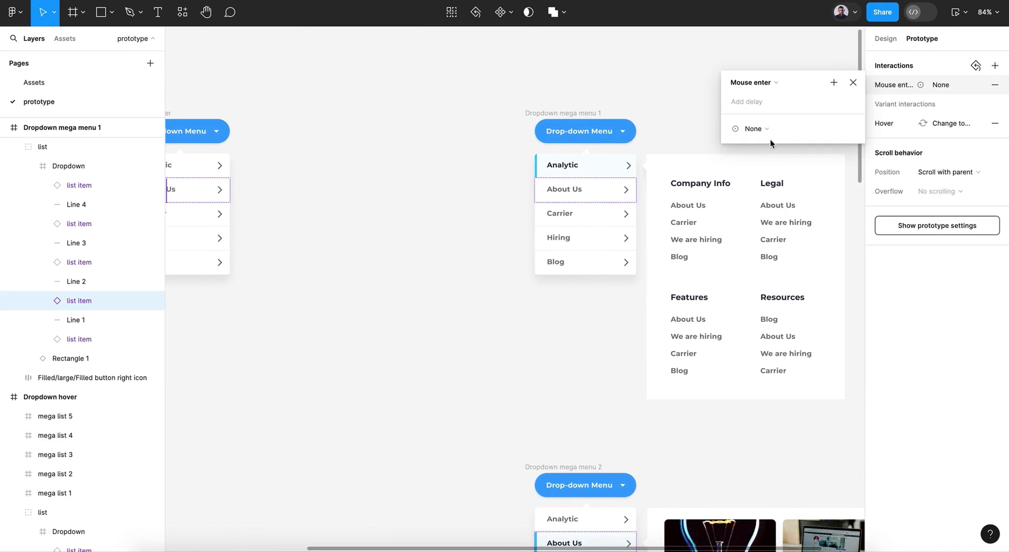
{"action": "left_click", "coordinate": [767, 129]}
{"action": "left_click", "coordinate": [773, 156]}
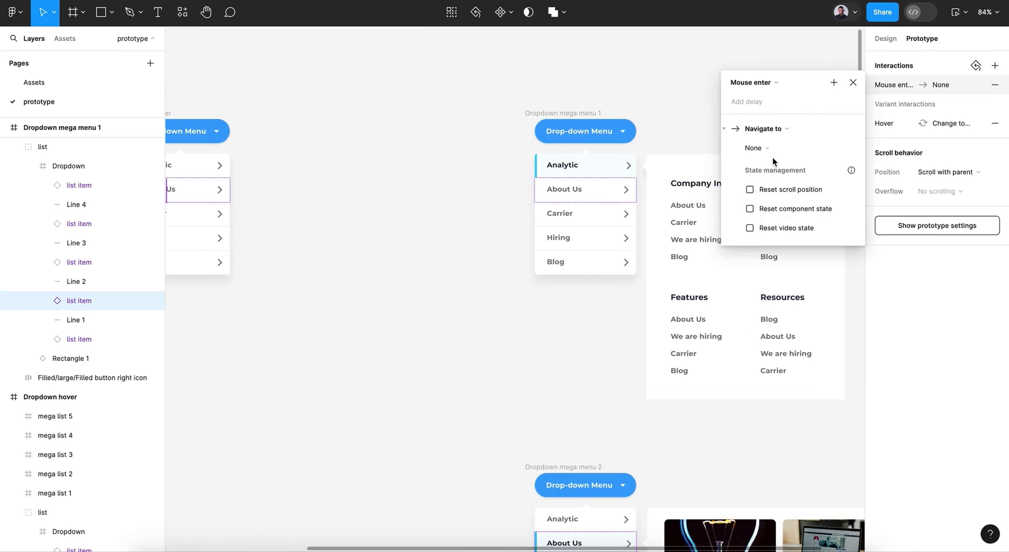
{"action": "left_click", "coordinate": [777, 147]}
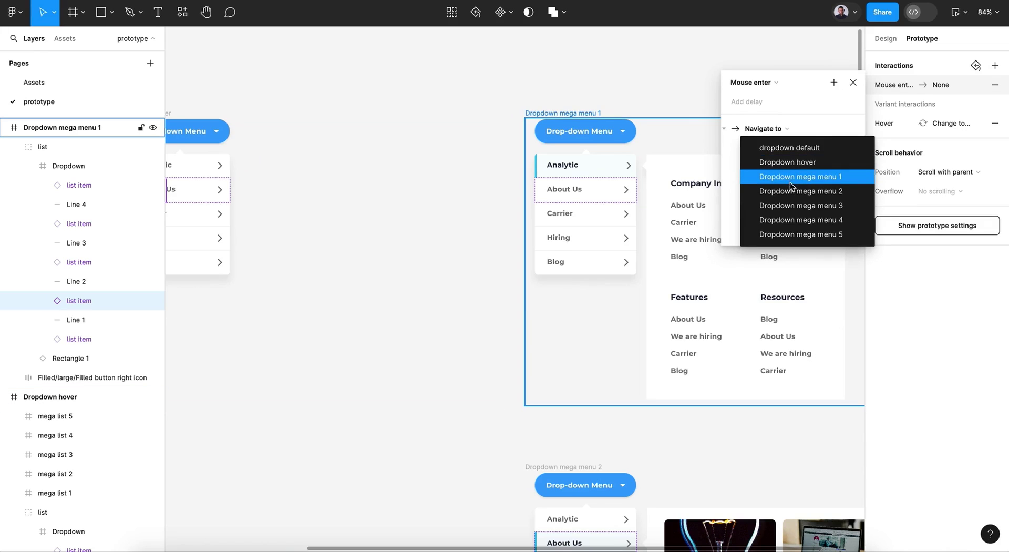
{"action": "left_click", "coordinate": [810, 197]}
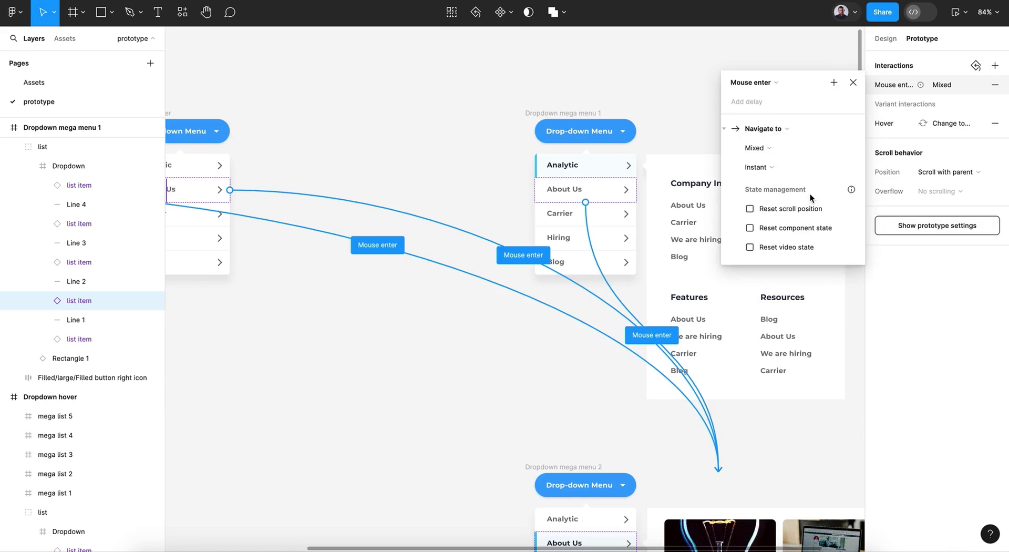
{"action": "left_click", "coordinate": [853, 82]}
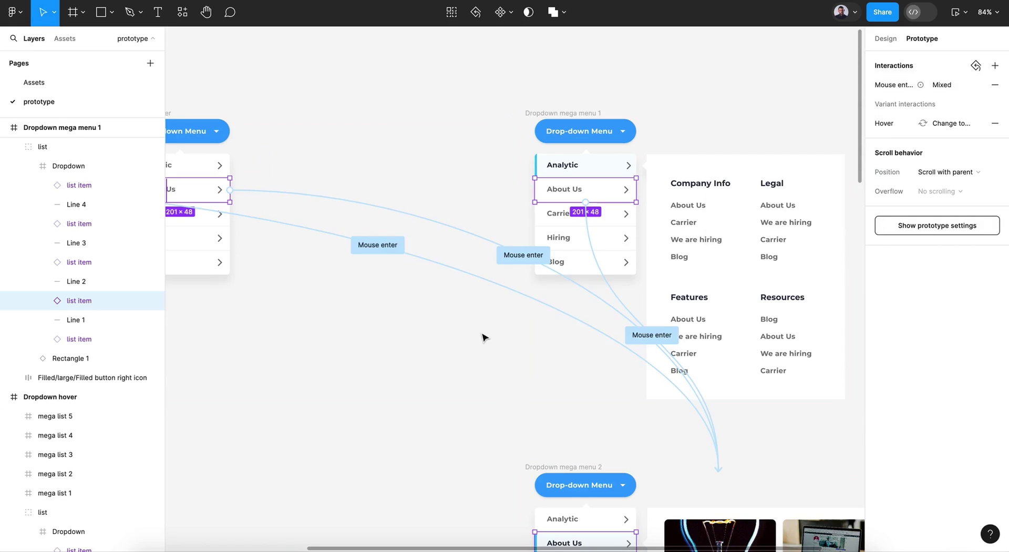
Step: Check the Mouse enter connections from the About Us items to Dropdown mega menu 2 across the frames, and deselect everything
{"action": "scroll", "coordinate": [484, 337], "scroll_direction": "down", "scroll_amount": 20}
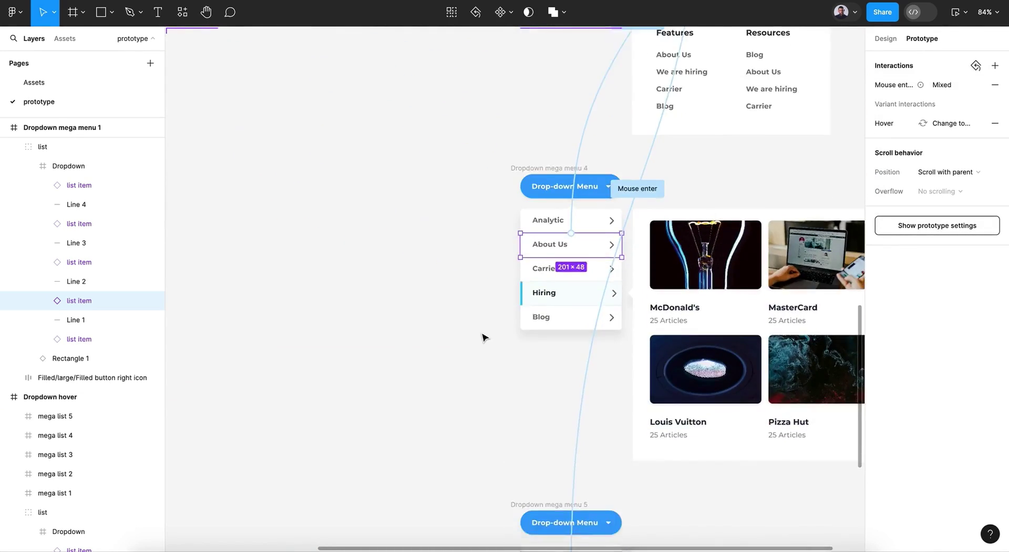
{"action": "scroll", "coordinate": [484, 336], "scroll_direction": "down", "scroll_amount": 3}
{"action": "scroll", "coordinate": [499, 266], "scroll_direction": "down", "scroll_amount": 8}
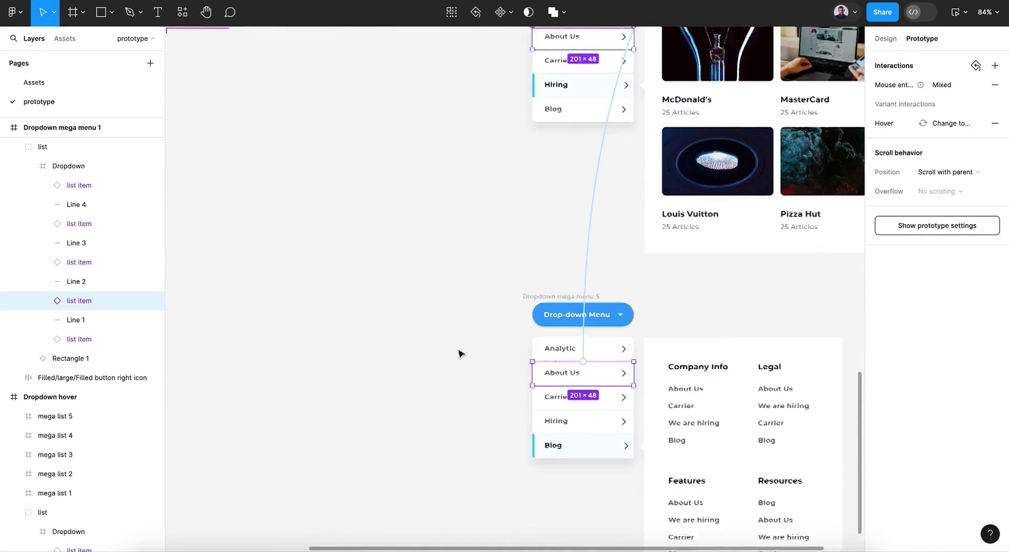
{"action": "scroll", "coordinate": [507, 333], "scroll_direction": "up", "scroll_amount": 20}
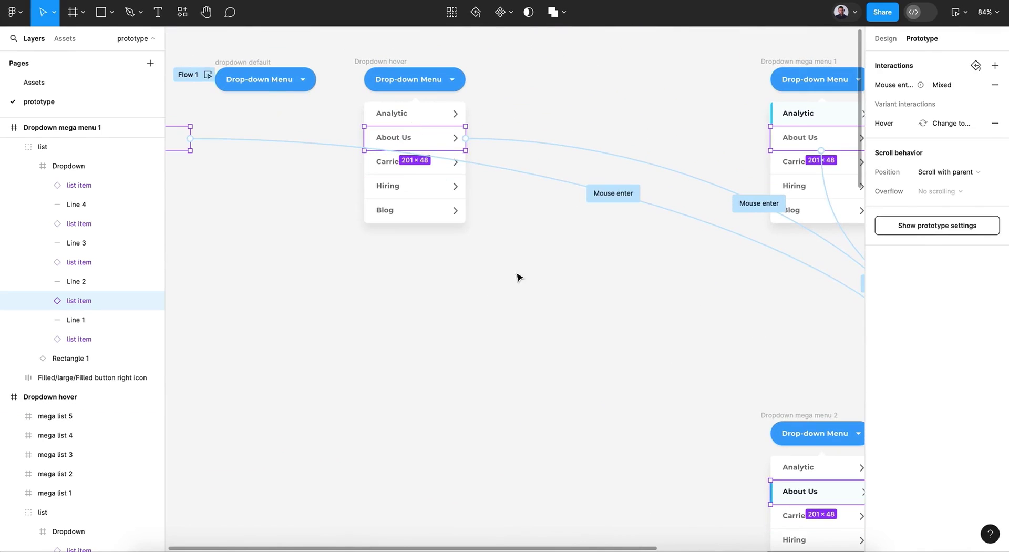
{"action": "scroll", "coordinate": [519, 277], "scroll_direction": "right", "scroll_amount": 6}
{"action": "scroll", "coordinate": [520, 277], "scroll_direction": "down", "scroll_amount": 3}
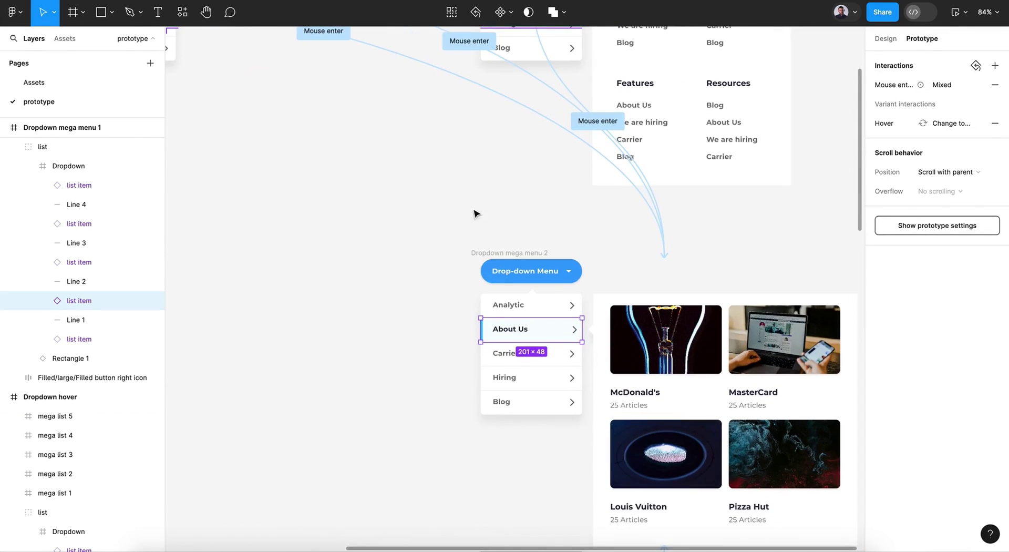
{"action": "left_click", "coordinate": [462, 231]}
Step: Select the Analytic item in Dropdown hover, inspect its counterparts down to Dropdown mega menu 5, and clear the selection
{"action": "scroll", "coordinate": [457, 214], "scroll_direction": "up", "scroll_amount": 5}
{"action": "scroll", "coordinate": [457, 215], "scroll_direction": "left", "scroll_amount": 4}
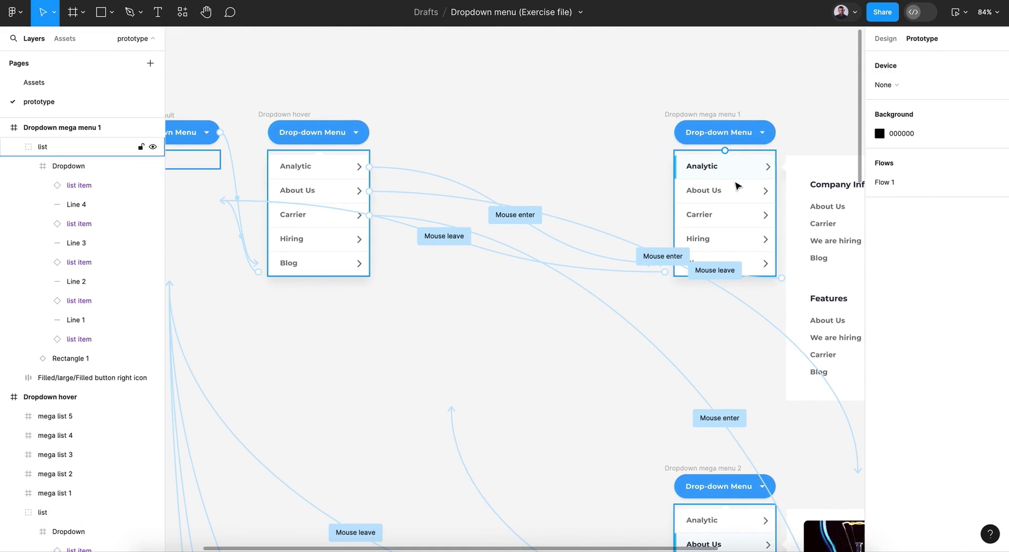
{"action": "left_click", "coordinate": [732, 168]}
{"action": "left_click", "coordinate": [333, 171]}
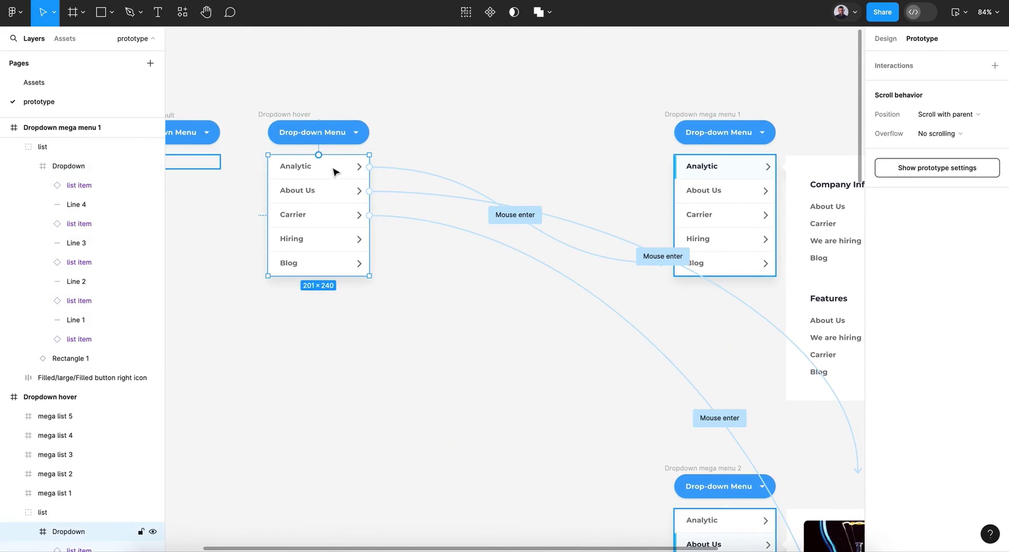
{"action": "left_click", "coordinate": [334, 171]}
{"action": "scroll", "coordinate": [531, 334], "scroll_direction": "down", "scroll_amount": 2}
{"action": "scroll", "coordinate": [531, 333], "scroll_direction": "down", "scroll_amount": 10}
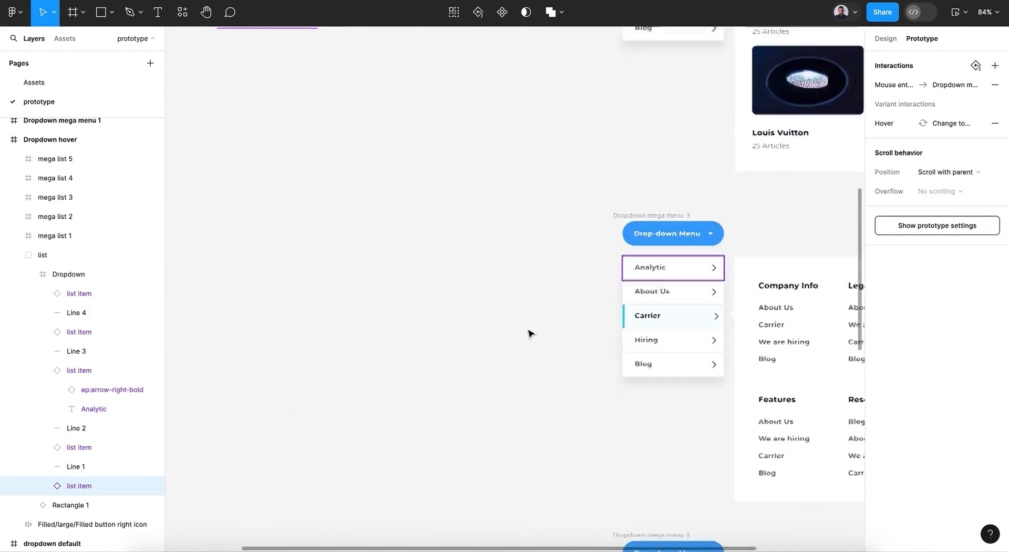
{"action": "scroll", "coordinate": [570, 374], "scroll_direction": "down", "scroll_amount": 9}
{"action": "scroll", "coordinate": [570, 374], "scroll_direction": "down", "scroll_amount": 4}
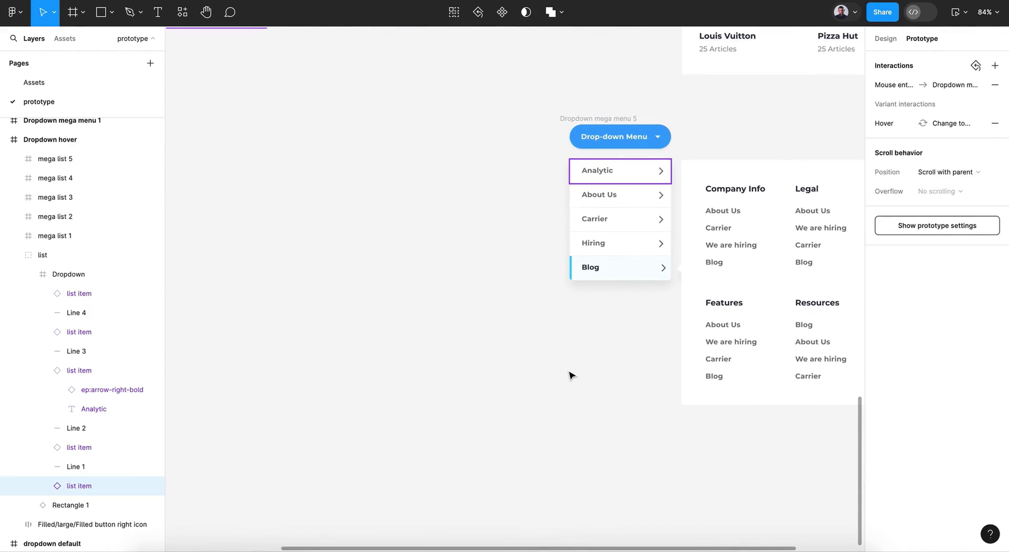
{"action": "right_click", "coordinate": [573, 118]}
{"action": "left_click", "coordinate": [490, 256]}
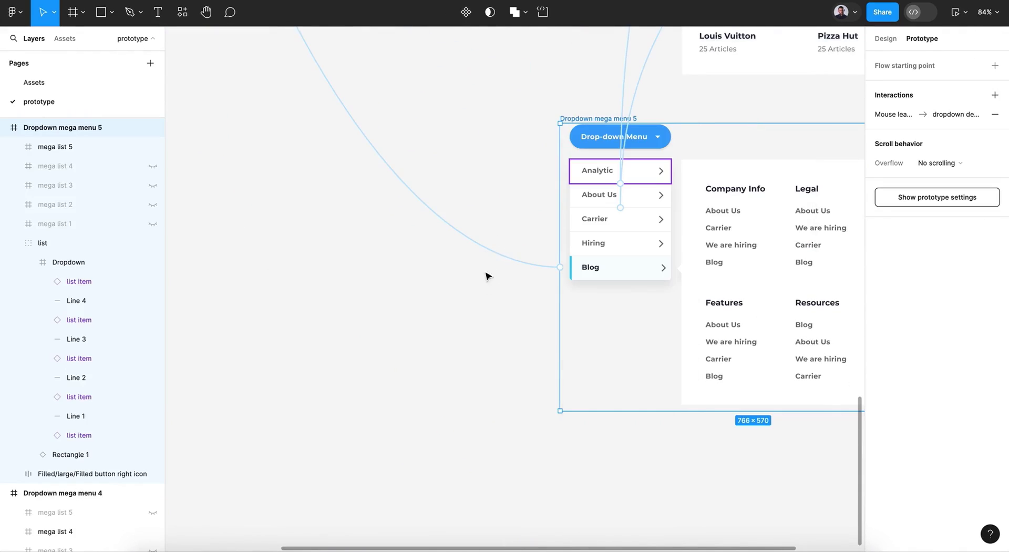
{"action": "left_click", "coordinate": [486, 309]}
Step: Select the Analytic item in Dropdown hover together with all its matching items in the other frames
{"action": "scroll", "coordinate": [487, 309], "scroll_direction": "up", "scroll_amount": 20}
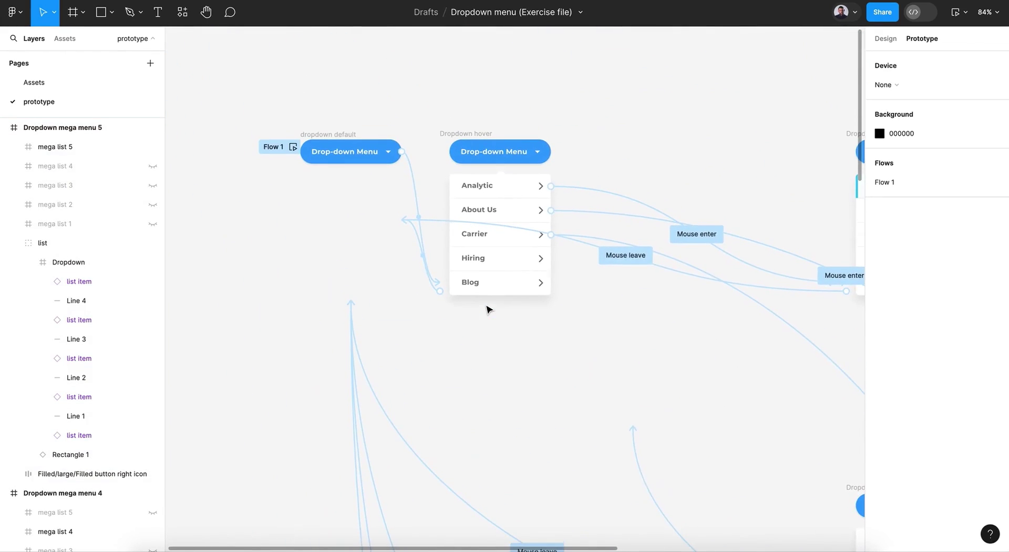
{"action": "left_click", "coordinate": [491, 185]}
{"action": "double_click", "coordinate": [491, 186]}
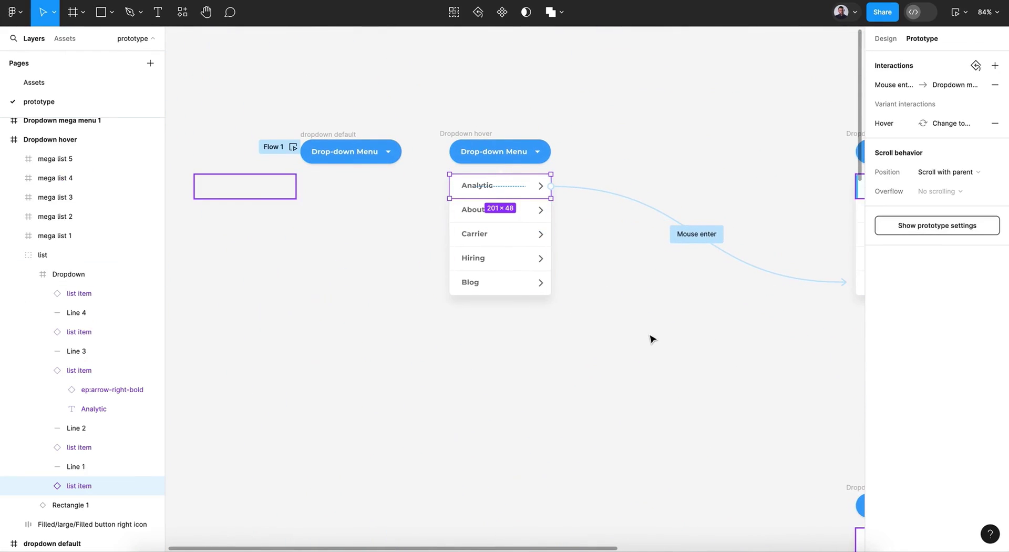
{"action": "scroll", "coordinate": [651, 339], "scroll_direction": "right", "scroll_amount": 5}
{"action": "scroll", "coordinate": [652, 339], "scroll_direction": "down", "scroll_amount": 2}
{"action": "scroll", "coordinate": [652, 339], "scroll_direction": "right", "scroll_amount": 2}
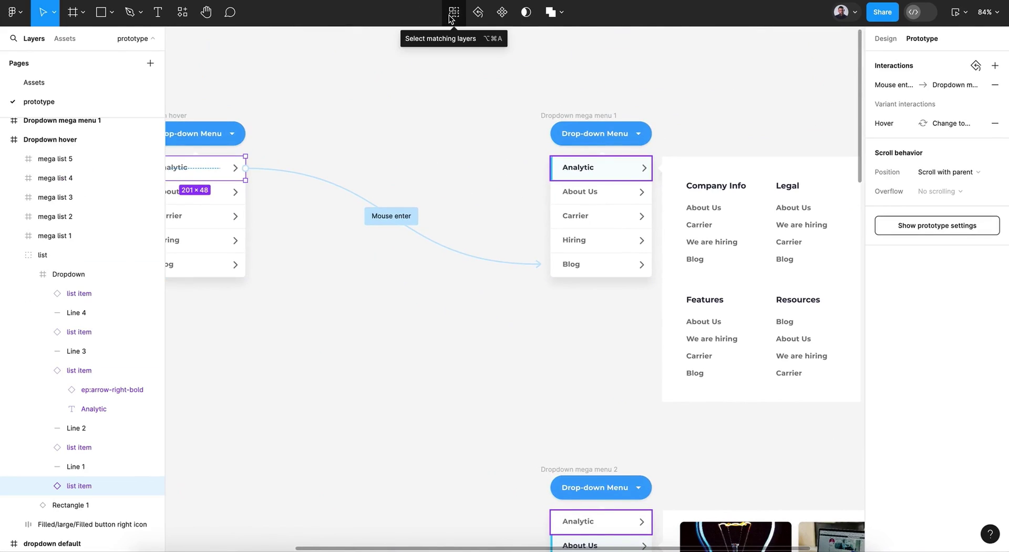
{"action": "left_click", "coordinate": [449, 15]}
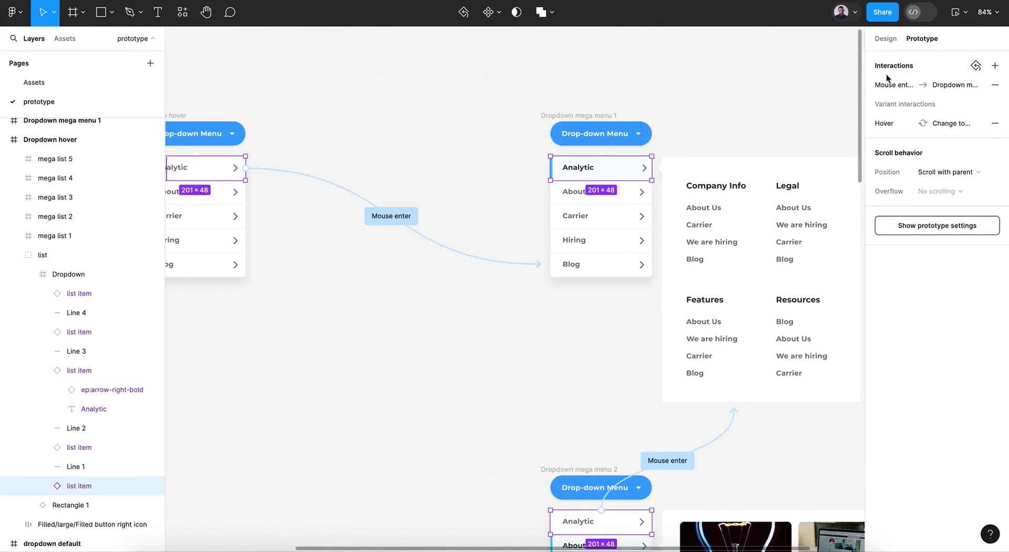
Step: Remove the existing Mouse enter interaction from the selected Analytic items
{"action": "scroll", "coordinate": [371, 104], "scroll_direction": "left", "scroll_amount": 3}
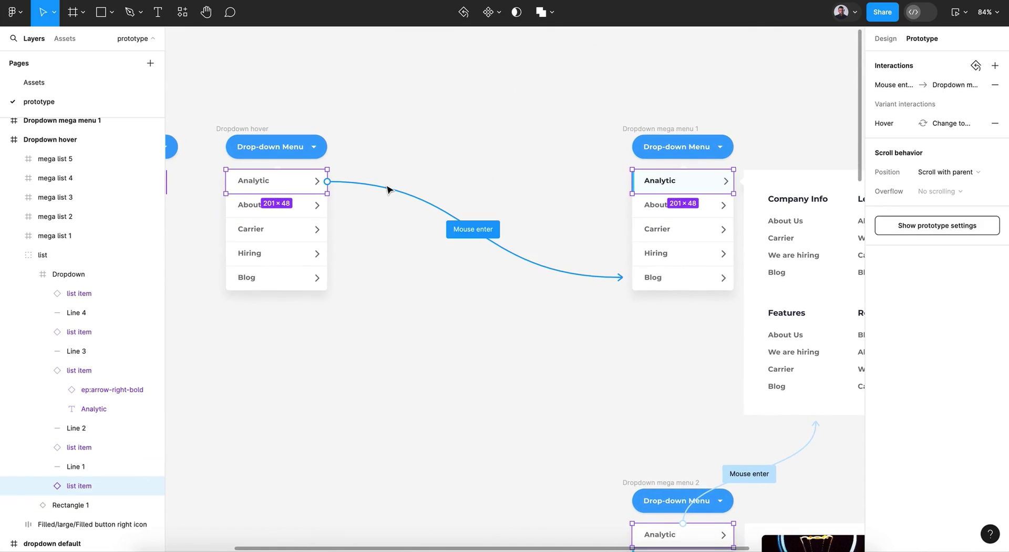
{"action": "scroll", "coordinate": [388, 190], "scroll_direction": "right", "scroll_amount": 3}
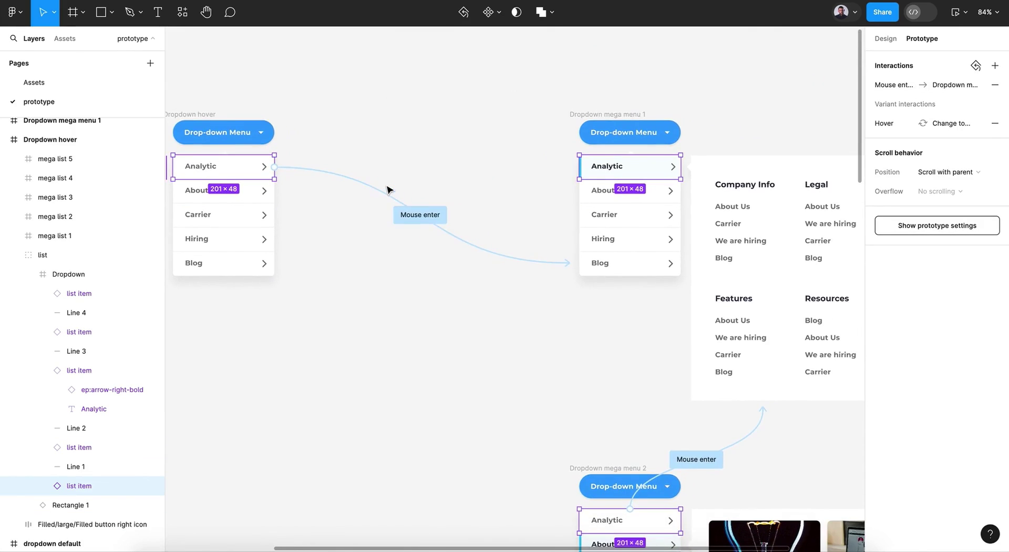
{"action": "left_click", "coordinate": [995, 87]}
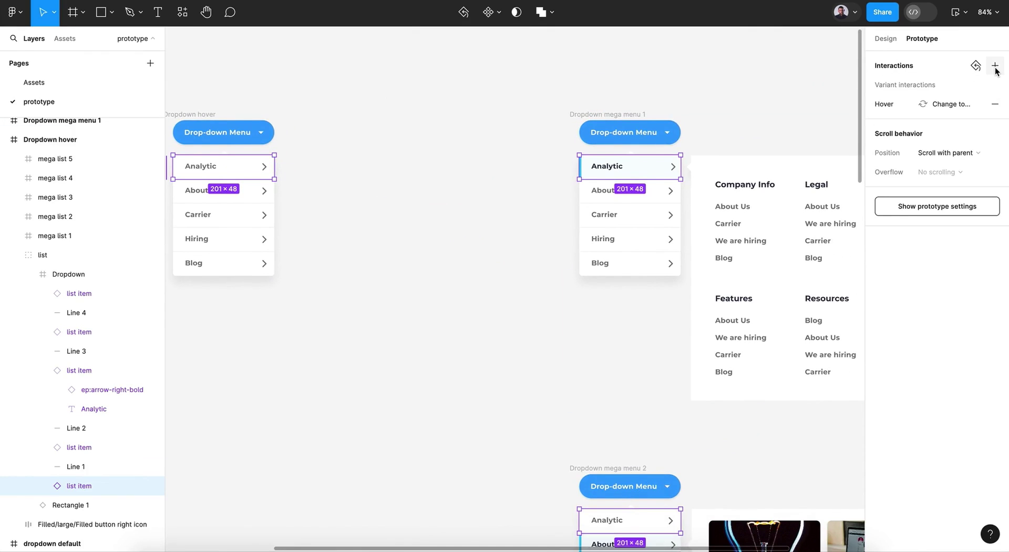
Step: Add a Mouse enter interaction to the selected Analytic items that navigates to Dropdown mega menu 1
{"action": "left_click", "coordinate": [996, 68]}
{"action": "left_click", "coordinate": [753, 87]}
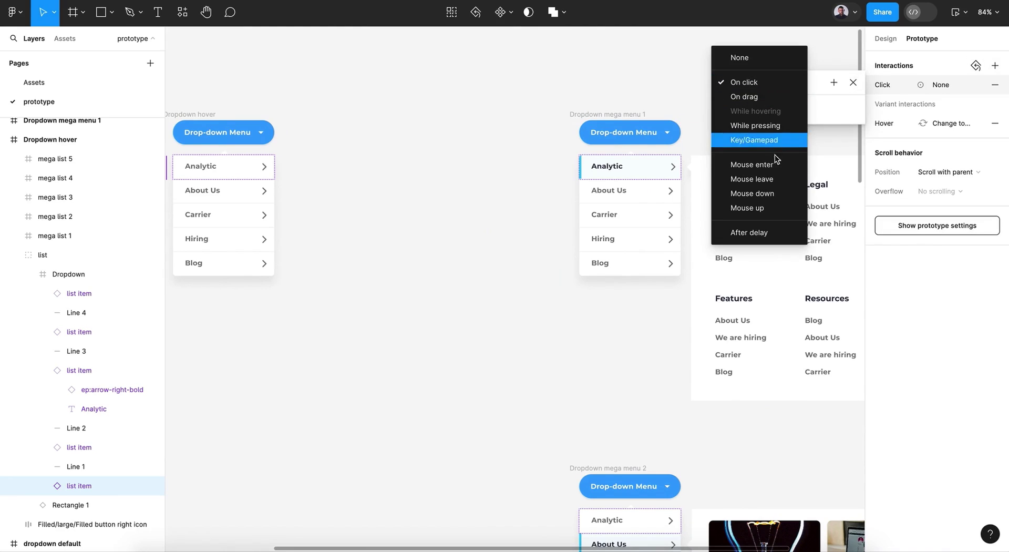
{"action": "left_click", "coordinate": [755, 164]}
{"action": "left_click", "coordinate": [789, 130]}
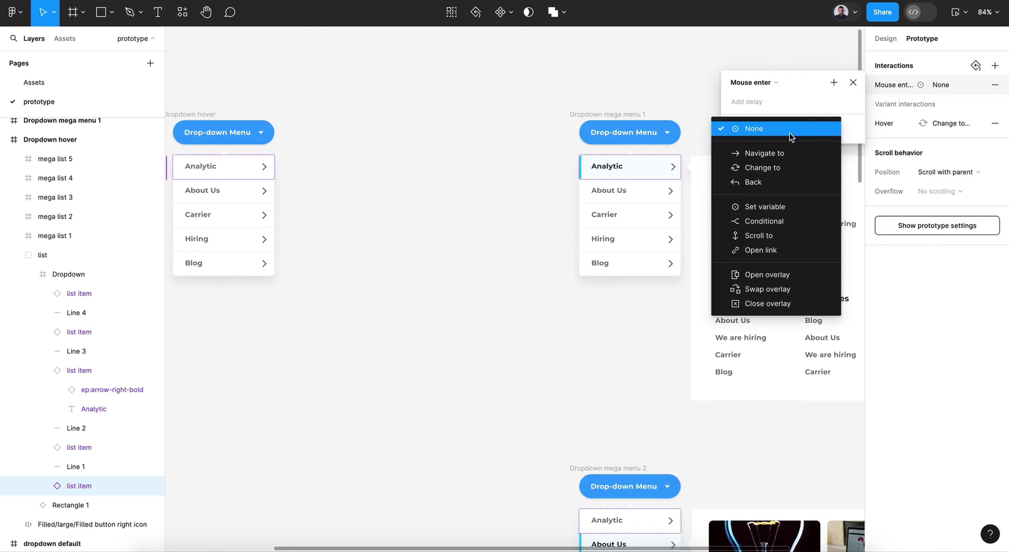
{"action": "left_click", "coordinate": [783, 153]}
{"action": "left_click", "coordinate": [783, 149]}
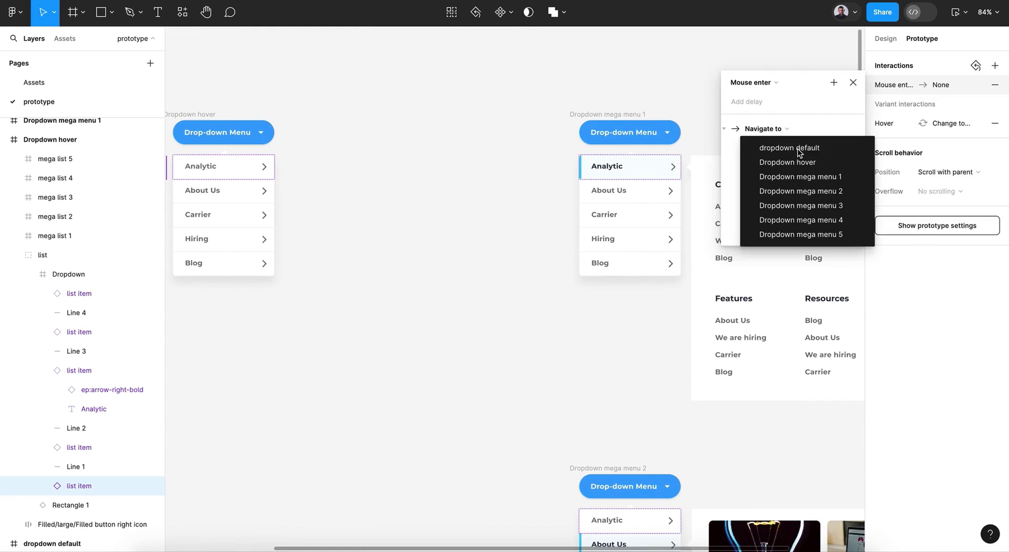
{"action": "left_click", "coordinate": [815, 182]}
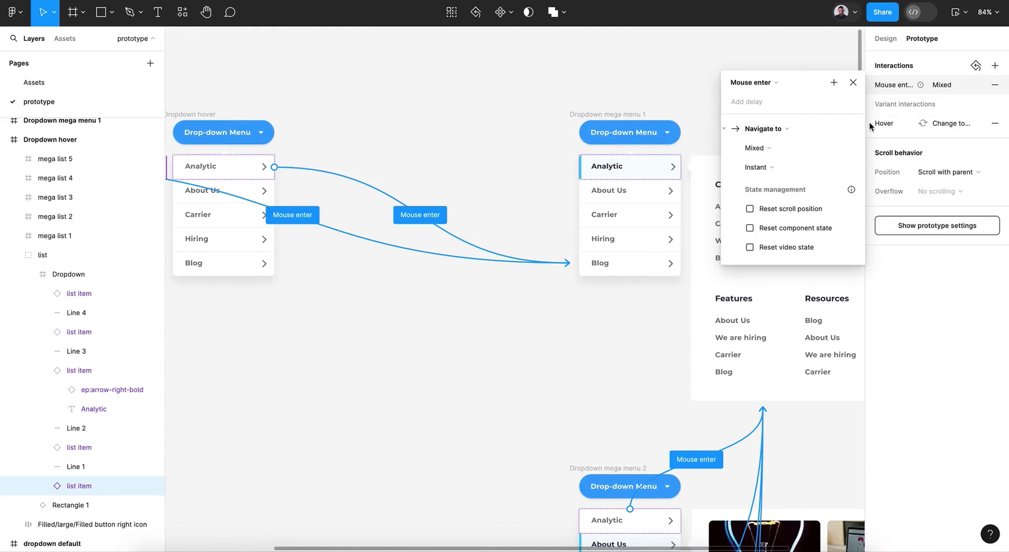
{"action": "left_click", "coordinate": [853, 82]}
Step: Check the Mouse enter connections from the Analytic items to Dropdown mega menu 1 across the frames, and deselect everything
{"action": "scroll", "coordinate": [456, 352], "scroll_direction": "down", "scroll_amount": 5}
{"action": "scroll", "coordinate": [456, 352], "scroll_direction": "right", "scroll_amount": 2}
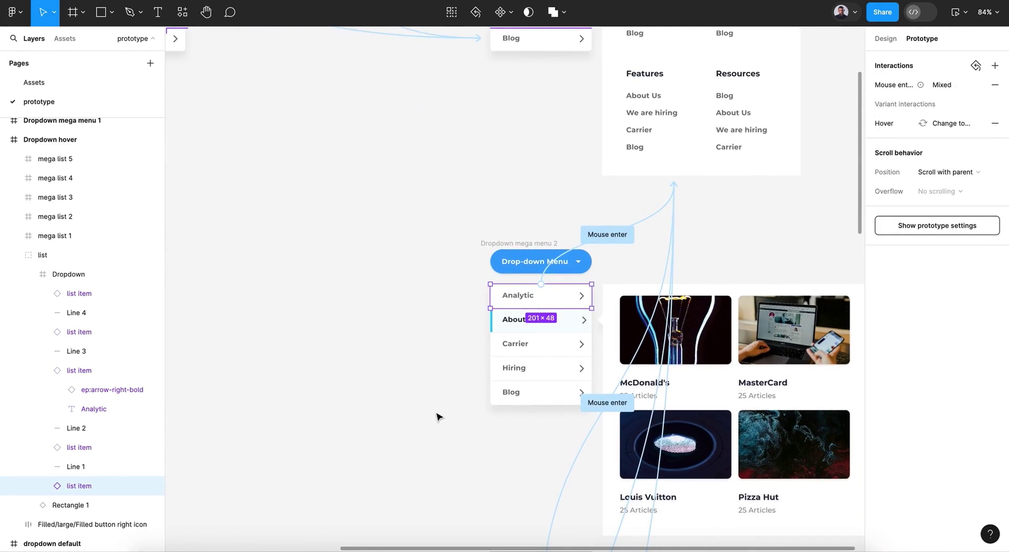
{"action": "scroll", "coordinate": [437, 415], "scroll_direction": "down", "scroll_amount": 15}
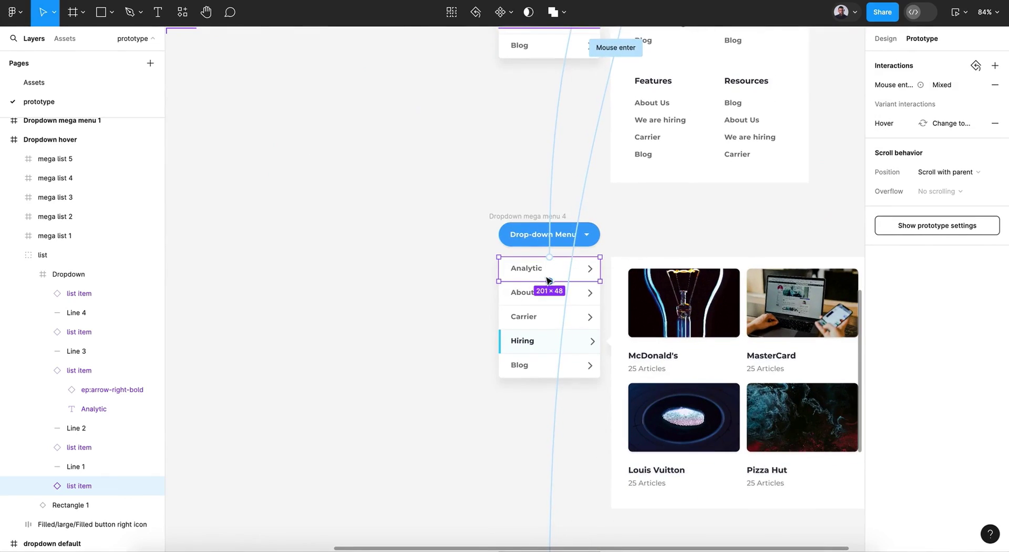
{"action": "scroll", "coordinate": [461, 372], "scroll_direction": "up", "scroll_amount": 7}
{"action": "scroll", "coordinate": [461, 372], "scroll_direction": "down", "scroll_amount": 3}
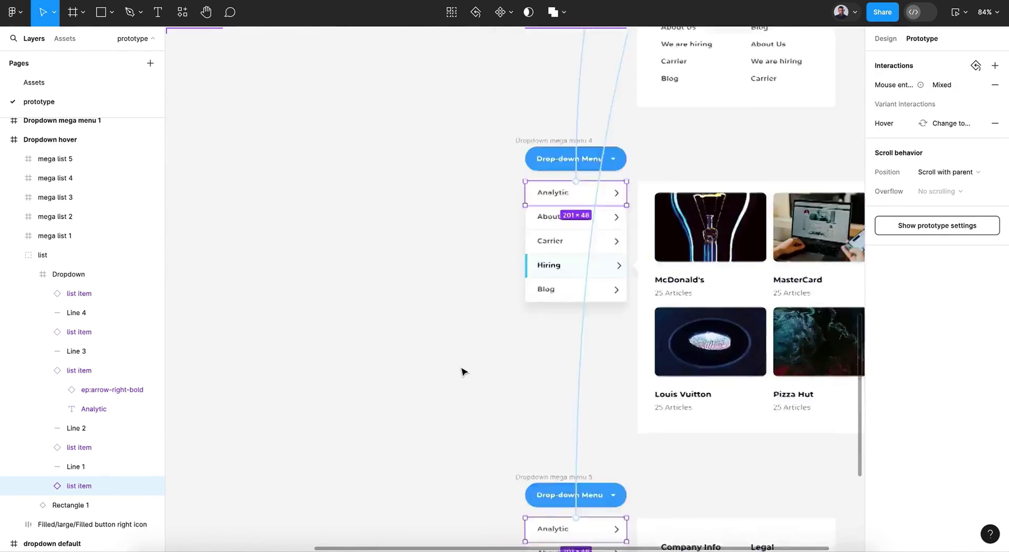
{"action": "scroll", "coordinate": [461, 372], "scroll_direction": "up", "scroll_amount": 3}
{"action": "scroll", "coordinate": [462, 372], "scroll_direction": "up", "scroll_amount": 10}
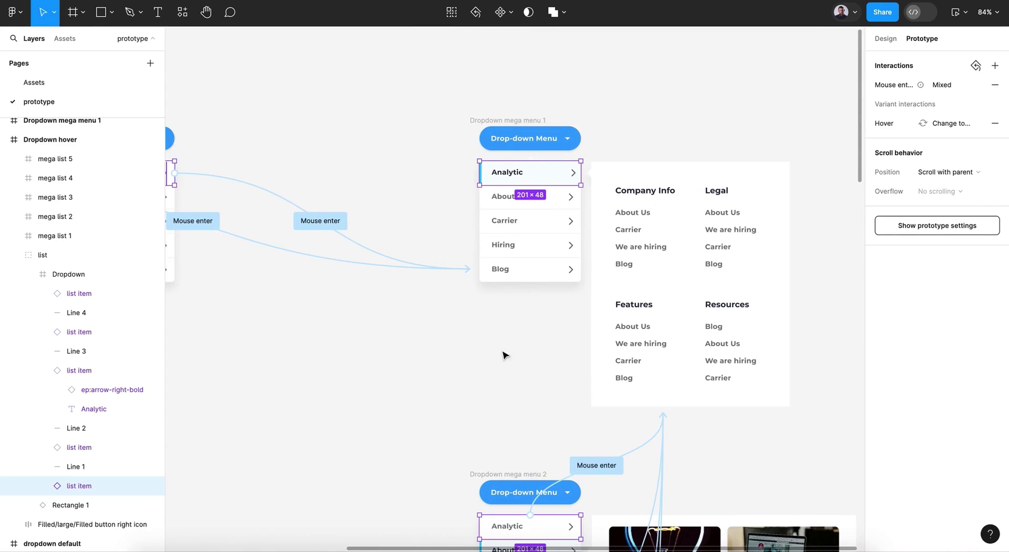
{"action": "scroll", "coordinate": [479, 382], "scroll_direction": "left", "scroll_amount": 4}
{"action": "scroll", "coordinate": [479, 381], "scroll_direction": "left", "scroll_amount": 3}
{"action": "left_click", "coordinate": [365, 263]}
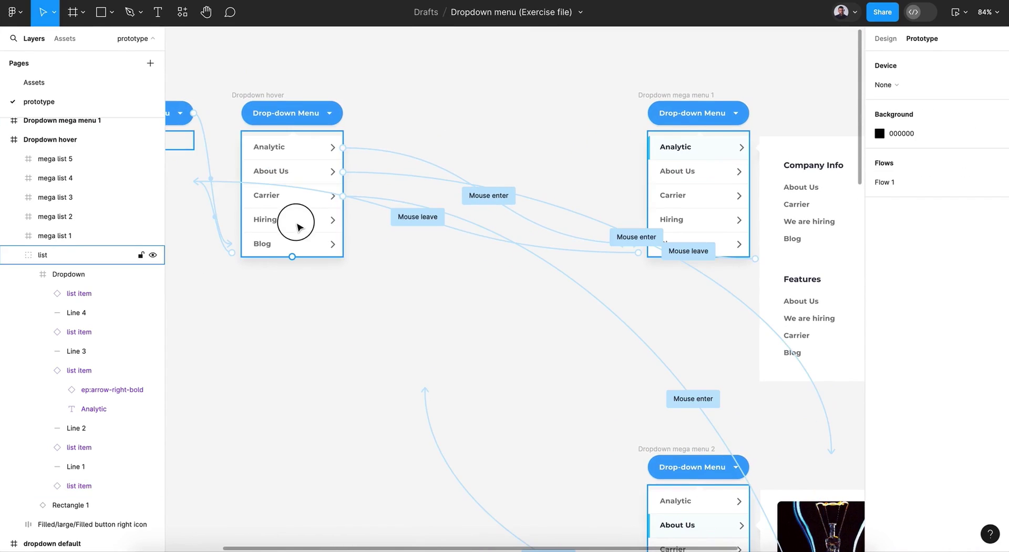
Step: Select the Hiring item in Dropdown hover together with all its matching items in the other frames
{"action": "left_click", "coordinate": [295, 226]}
{"action": "left_click", "coordinate": [297, 226]}
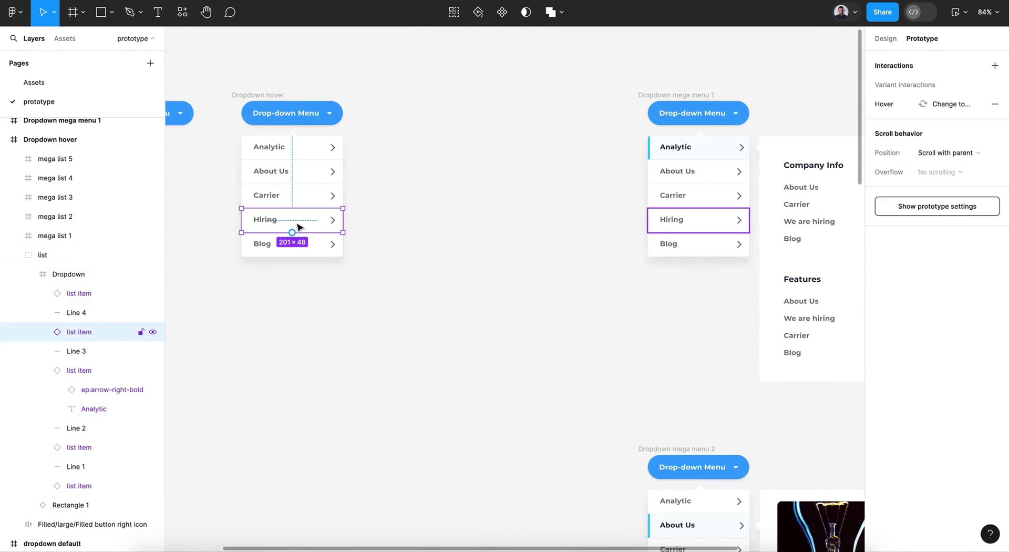
{"action": "left_click", "coordinate": [452, 14]}
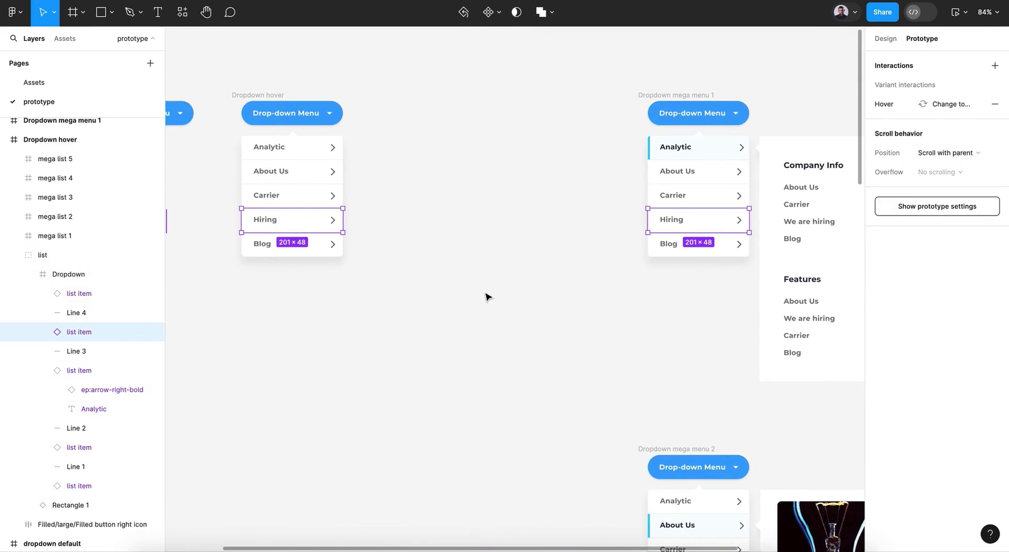
{"action": "scroll", "coordinate": [486, 296], "scroll_direction": "right", "scroll_amount": 2}
{"action": "scroll", "coordinate": [485, 296], "scroll_direction": "down", "scroll_amount": 1}
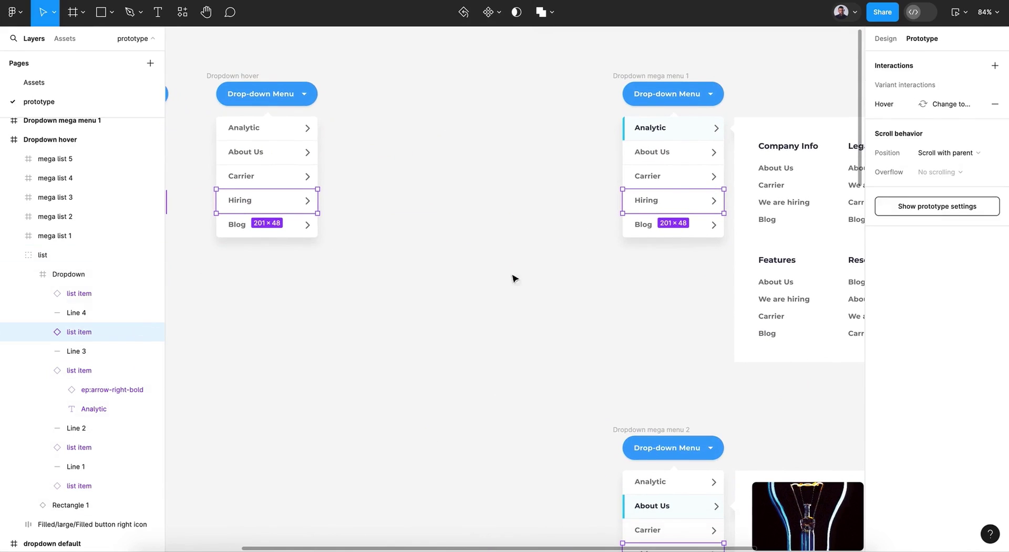
Step: Add a Mouse enter interaction to the selected Hiring items that navigates to Dropdown mega menu 4
{"action": "left_click", "coordinate": [996, 66]}
{"action": "left_click", "coordinate": [753, 85]}
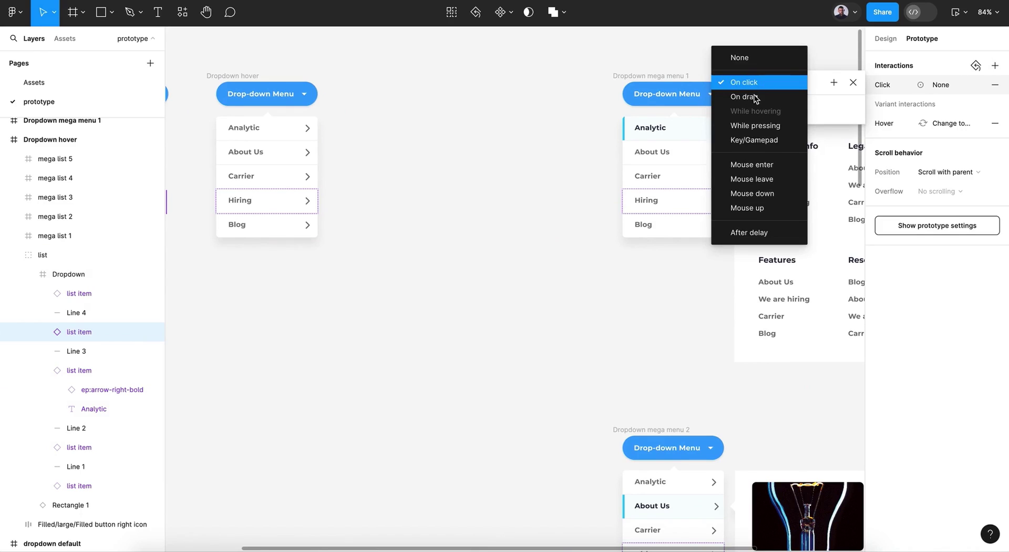
{"action": "left_click", "coordinate": [772, 166]}
{"action": "left_click", "coordinate": [791, 135]}
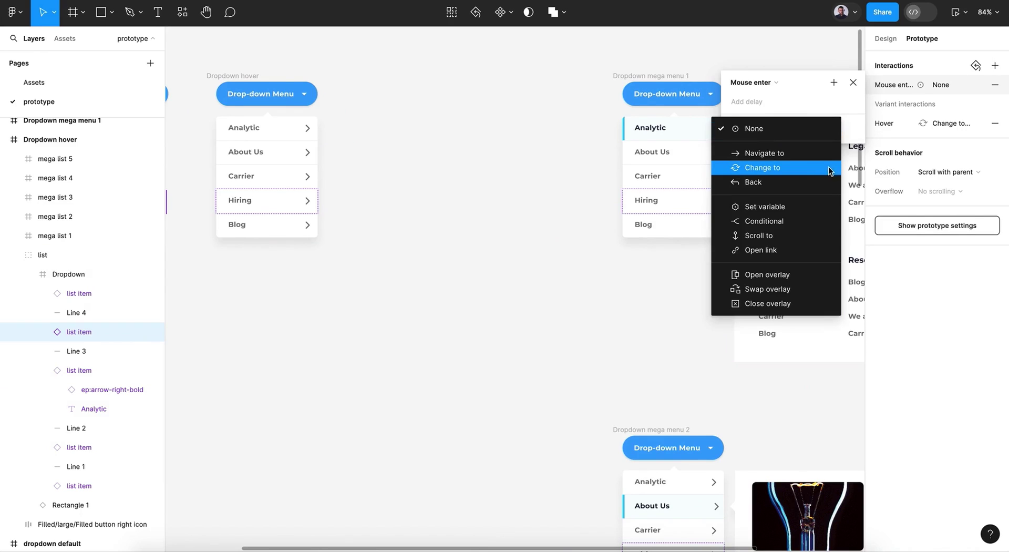
{"action": "left_click", "coordinate": [791, 153]}
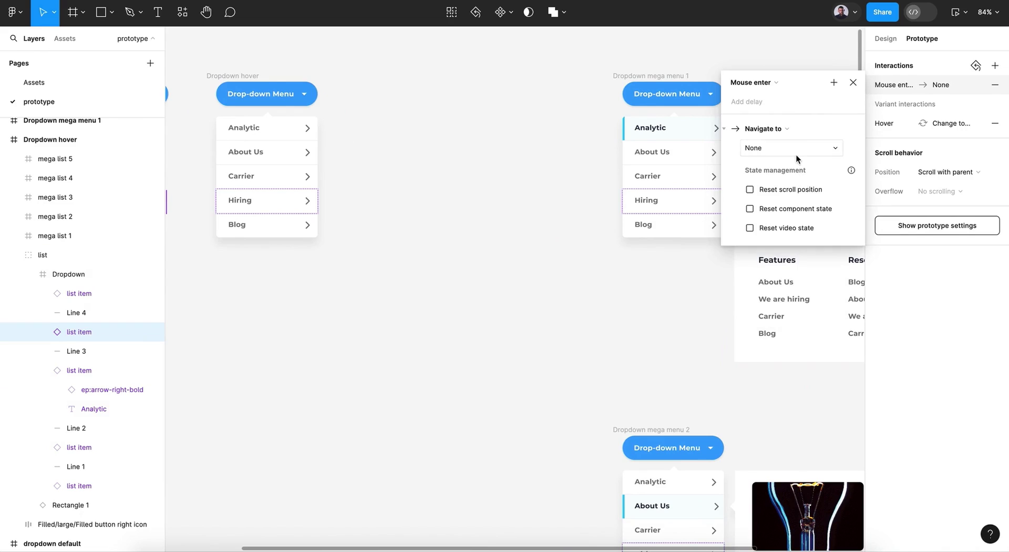
{"action": "left_click", "coordinate": [796, 154]}
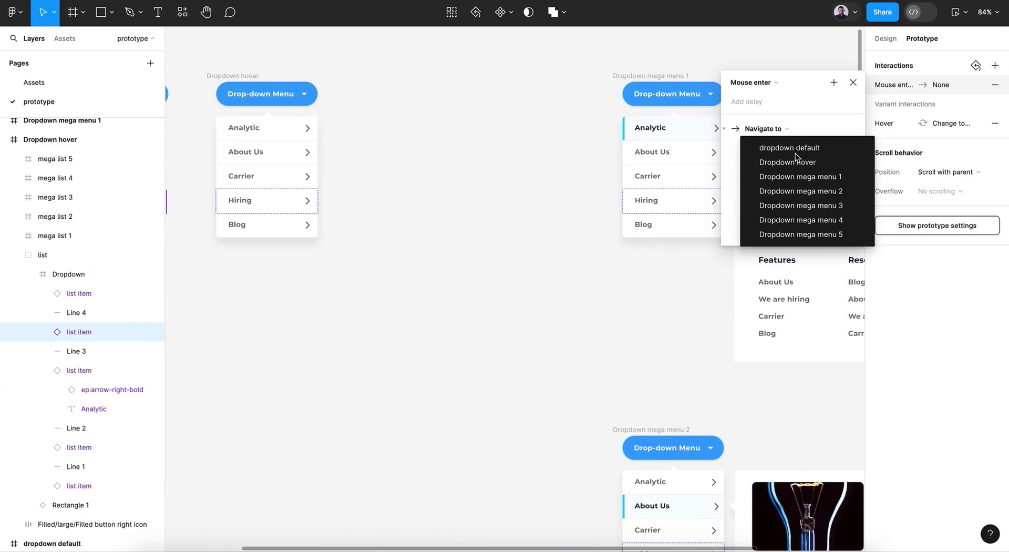
{"action": "left_click", "coordinate": [821, 225]}
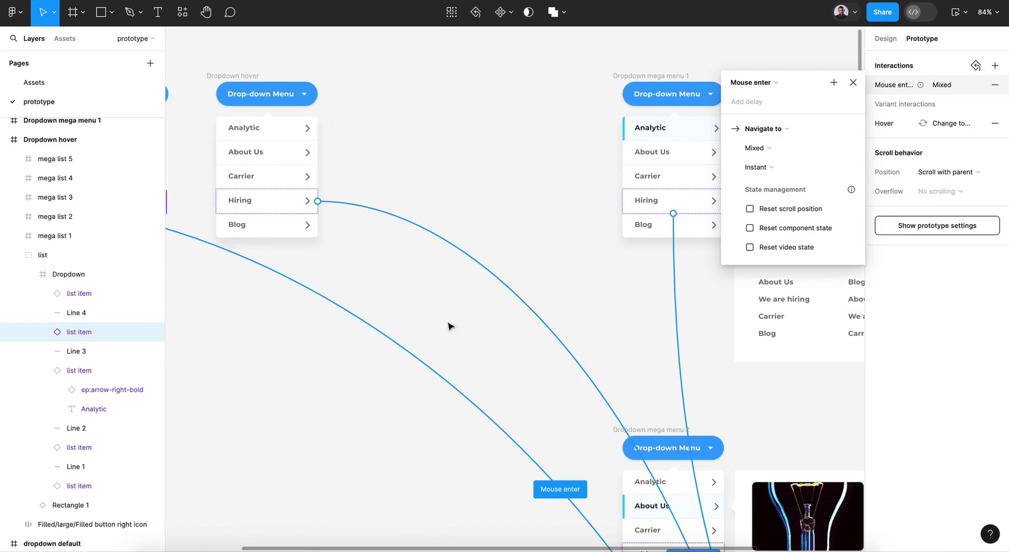
Step: Check the Mouse enter connections from the Hiring items to Dropdown mega menu 4 across the frames
{"action": "scroll", "coordinate": [588, 350], "scroll_direction": "down", "scroll_amount": 13}
{"action": "scroll", "coordinate": [588, 350], "scroll_direction": "right", "scroll_amount": 3}
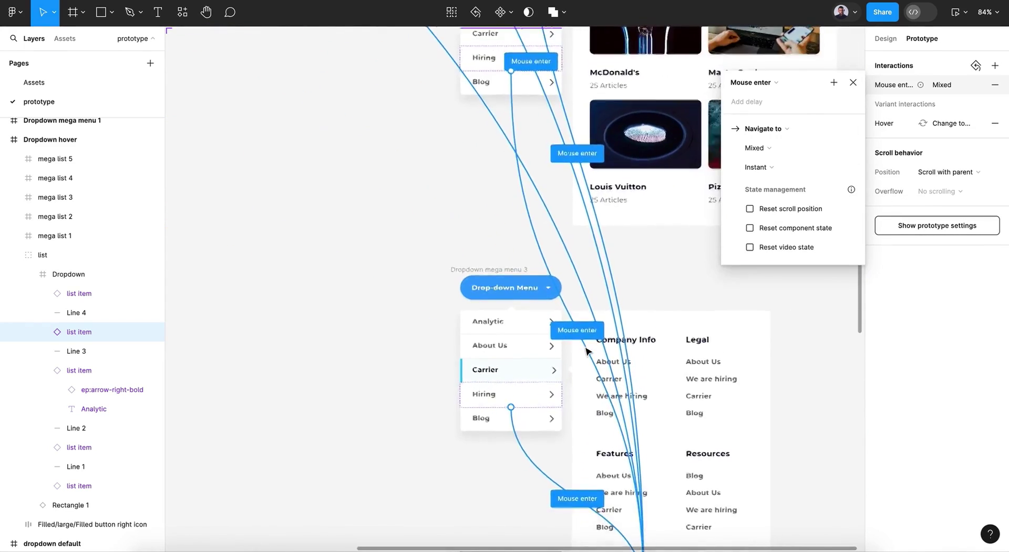
{"action": "scroll", "coordinate": [587, 351], "scroll_direction": "down", "scroll_amount": 2}
{"action": "scroll", "coordinate": [588, 351], "scroll_direction": "right", "scroll_amount": 1}
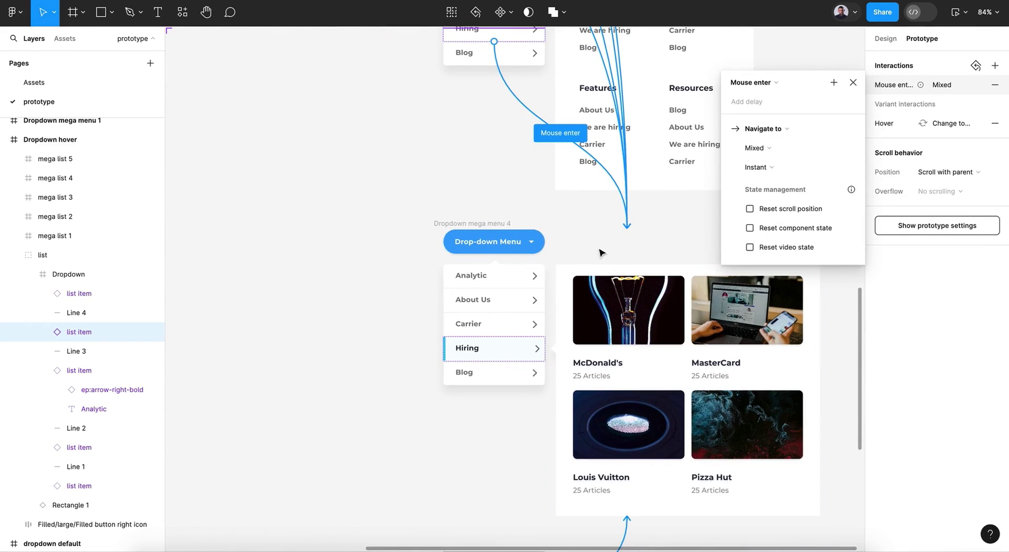
{"action": "scroll", "coordinate": [380, 366], "scroll_direction": "up", "scroll_amount": 9}
{"action": "scroll", "coordinate": [380, 366], "scroll_direction": "left", "scroll_amount": 6}
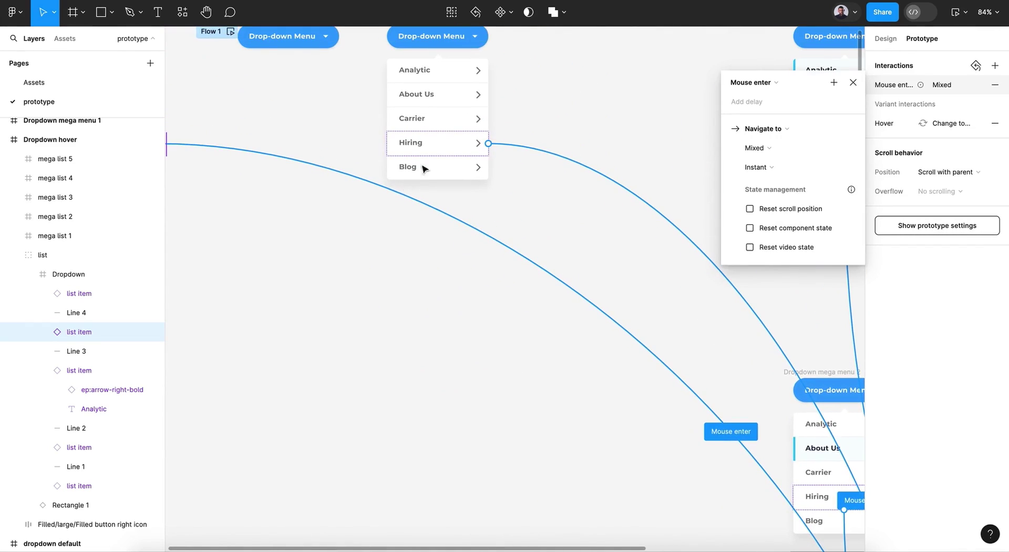
{"action": "scroll", "coordinate": [425, 152], "scroll_direction": "right", "scroll_amount": 4}
{"action": "scroll", "coordinate": [424, 151], "scroll_direction": "up", "scroll_amount": 1}
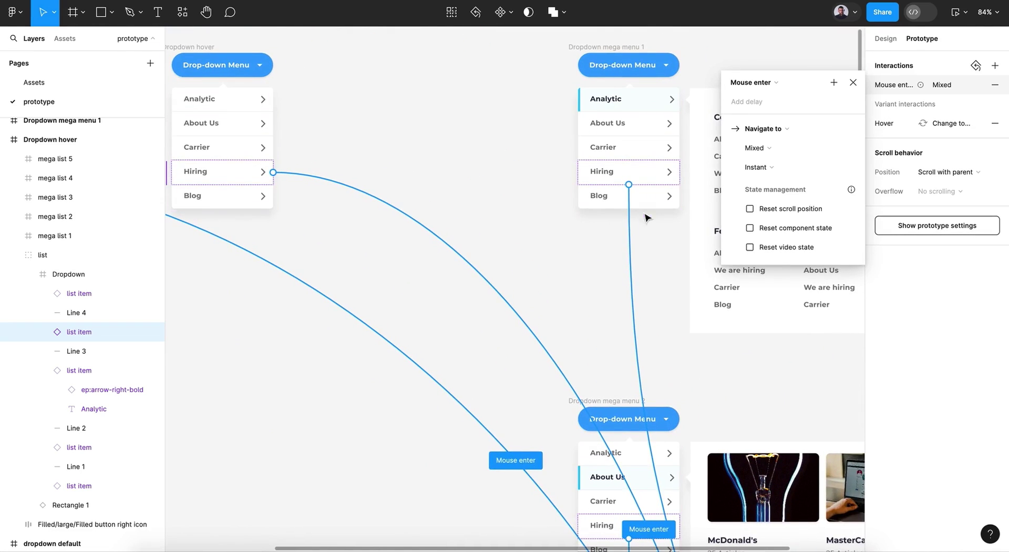
Step: Select the Blog item in Dropdown hover together with all its matching items in the other frames
{"action": "scroll", "coordinate": [517, 195], "scroll_direction": "left", "scroll_amount": 4}
{"action": "scroll", "coordinate": [517, 194], "scroll_direction": "up", "scroll_amount": 1}
{"action": "left_click", "coordinate": [318, 218]}
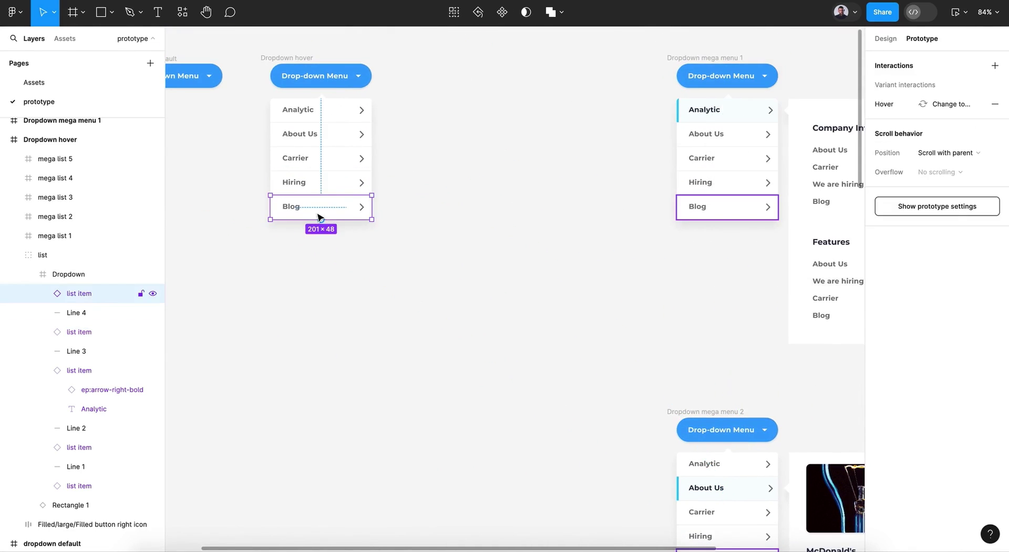
{"action": "left_click", "coordinate": [500, 226]}
{"action": "left_click", "coordinate": [344, 213]}
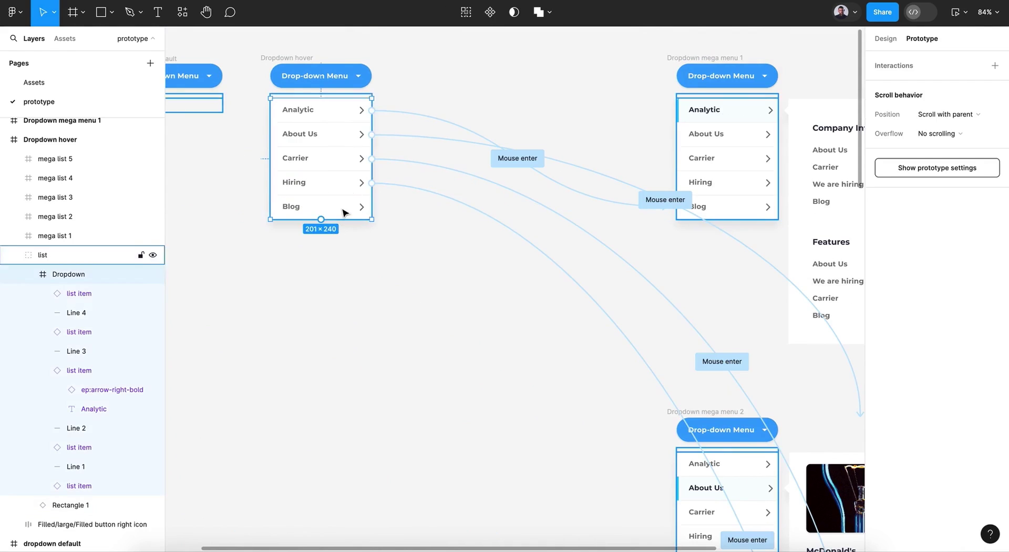
{"action": "left_click", "coordinate": [343, 212]}
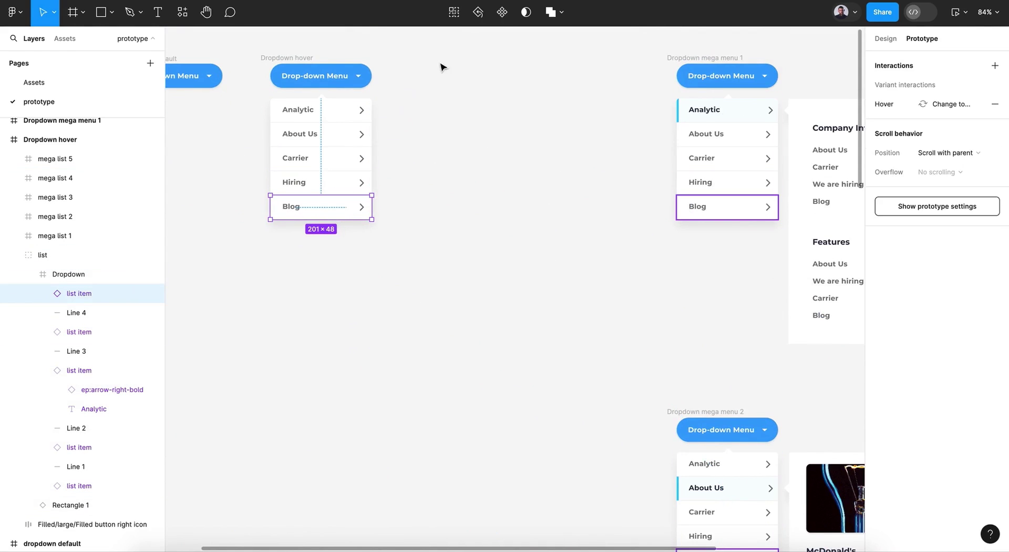
{"action": "left_click", "coordinate": [454, 15]}
Step: Check that the Blog item is included in the selection in each of the mega menu frames
{"action": "scroll", "coordinate": [493, 199], "scroll_direction": "down", "scroll_amount": 5}
{"action": "scroll", "coordinate": [493, 200], "scroll_direction": "right", "scroll_amount": 1}
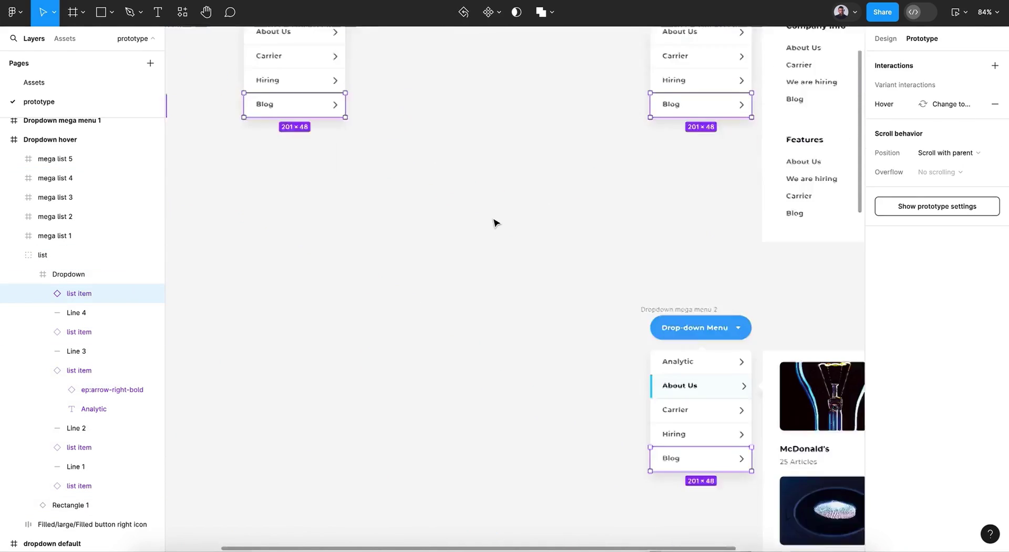
{"action": "scroll", "coordinate": [494, 222], "scroll_direction": "down", "scroll_amount": 15}
{"action": "scroll", "coordinate": [494, 222], "scroll_direction": "right", "scroll_amount": 2}
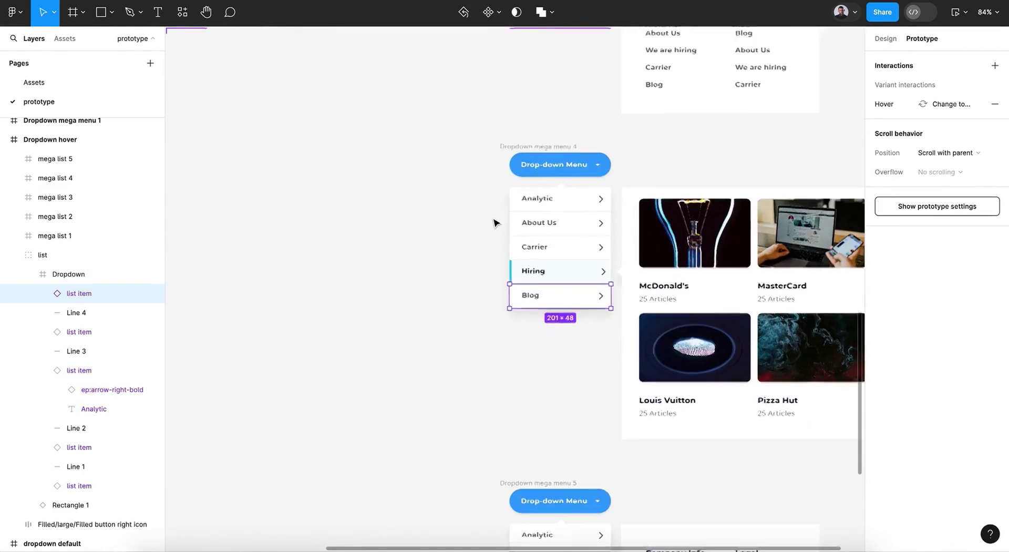
{"action": "scroll", "coordinate": [494, 222], "scroll_direction": "down", "scroll_amount": 6}
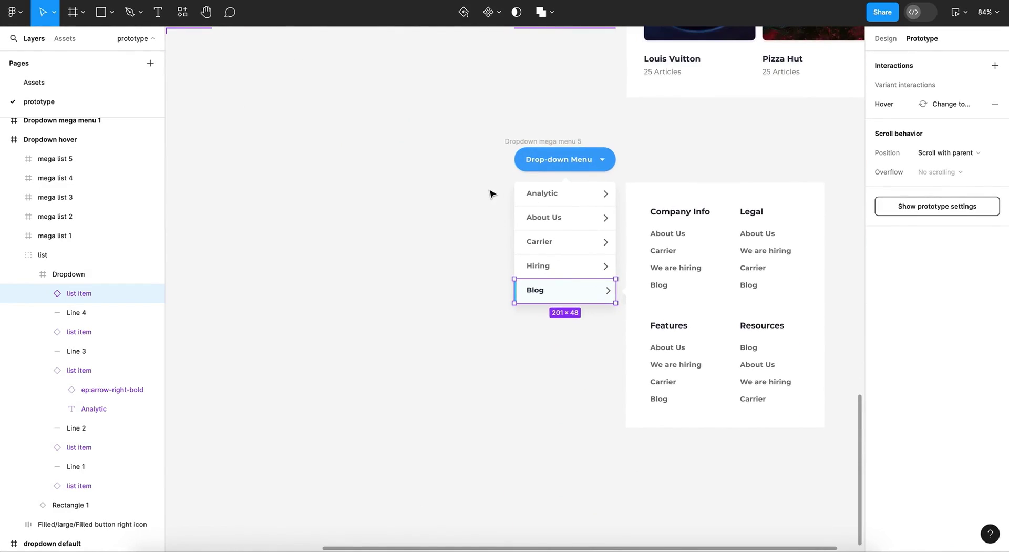
{"action": "scroll", "coordinate": [491, 194], "scroll_direction": "down", "scroll_amount": 8}
{"action": "scroll", "coordinate": [736, 103], "scroll_direction": "up", "scroll_amount": 3}
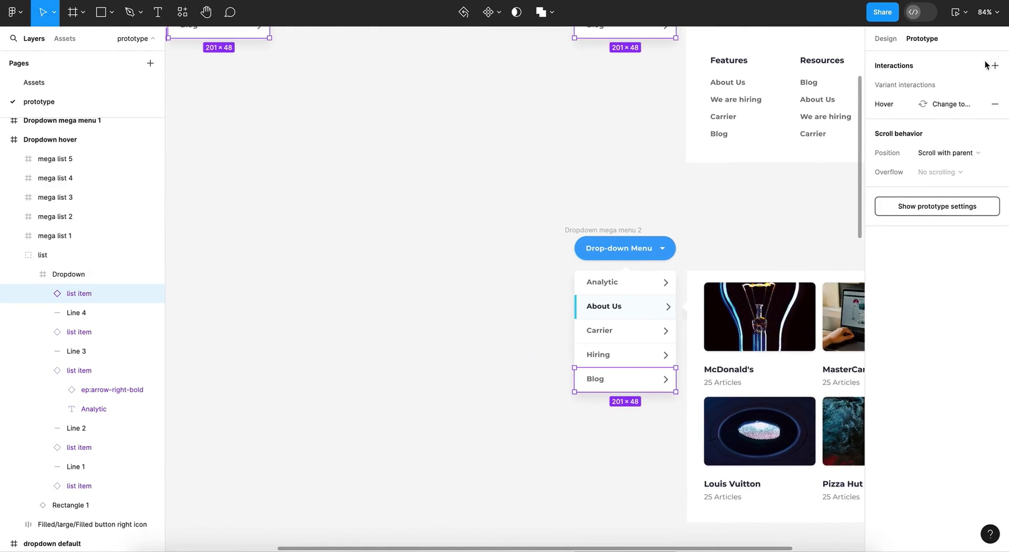
Step: Add an On click interaction to the selected Blog items that navigates to Dropdown mega menu 5
{"action": "left_click", "coordinate": [994, 66]}
{"action": "left_click", "coordinate": [764, 109]}
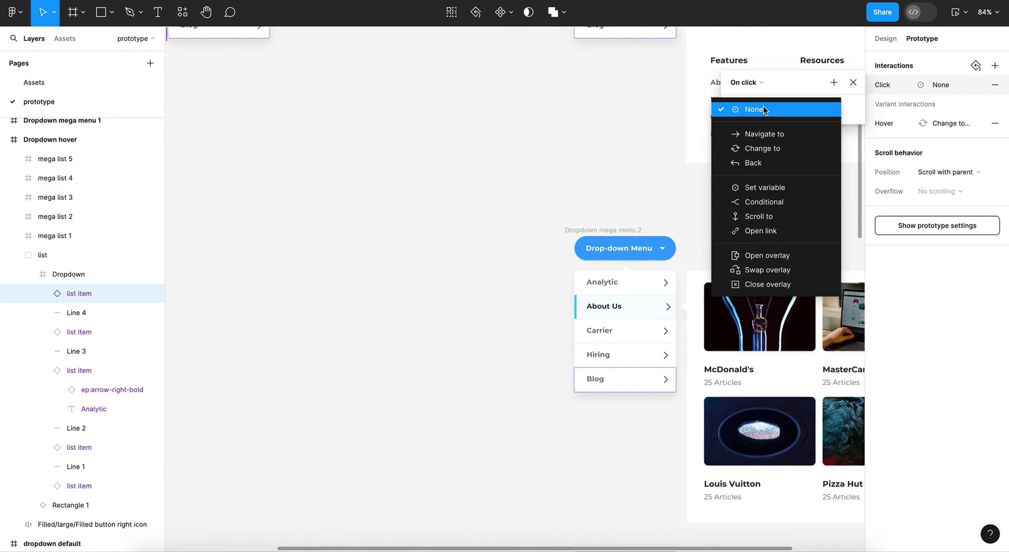
{"action": "left_click", "coordinate": [774, 135]}
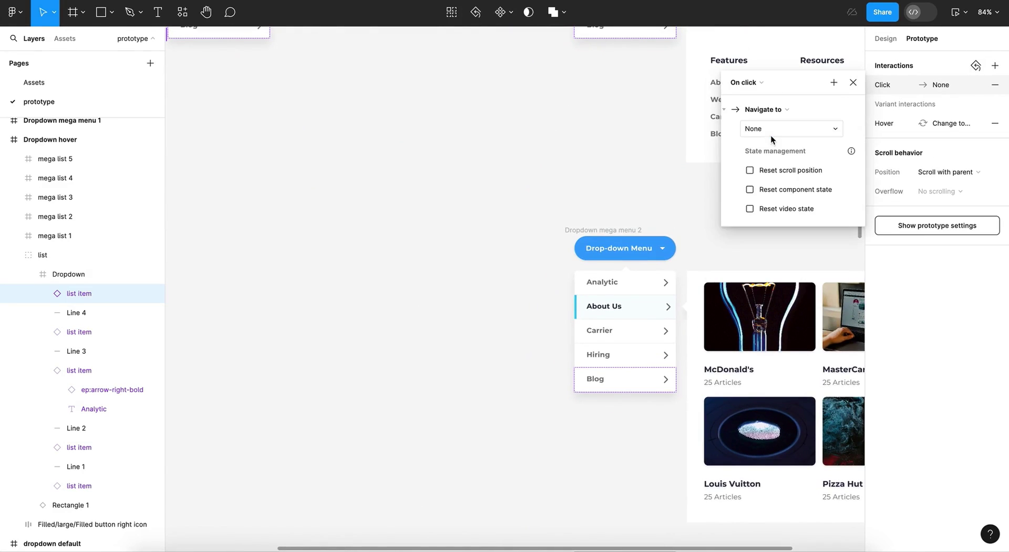
{"action": "left_click", "coordinate": [793, 128]}
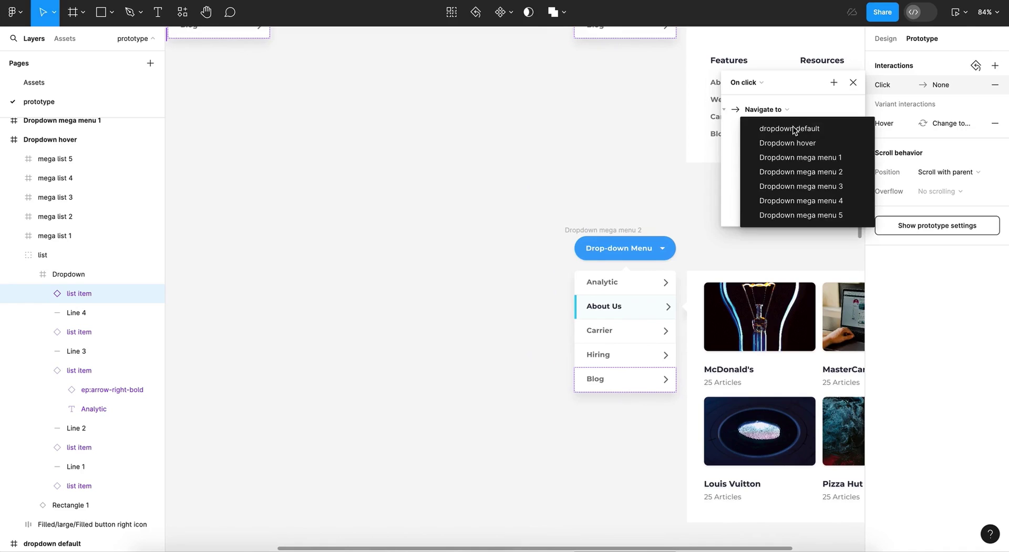
{"action": "left_click", "coordinate": [792, 216]}
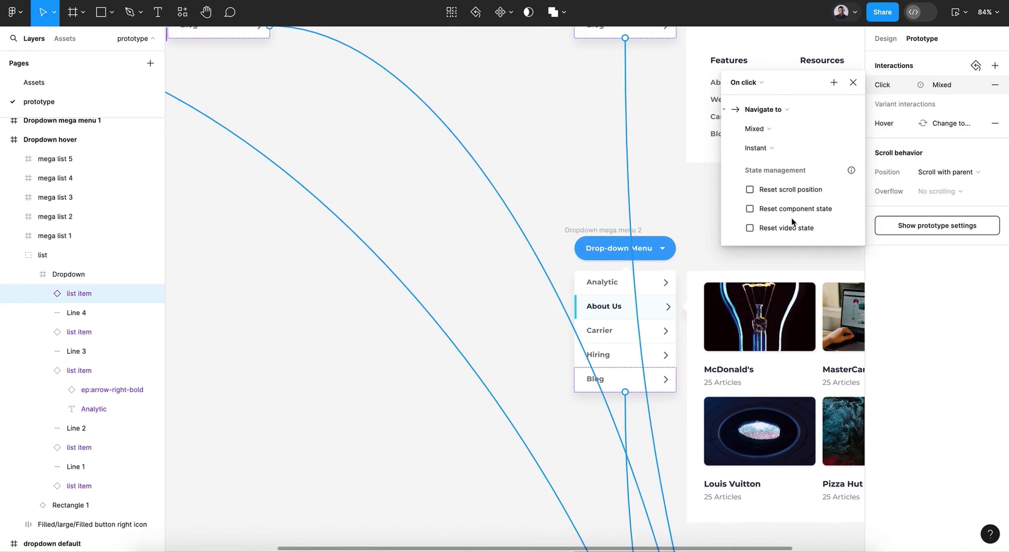
{"action": "left_click", "coordinate": [853, 82]}
Step: Check the connections from the Blog items to Dropdown mega menu 5 across the frames, and deselect everything
{"action": "scroll", "coordinate": [516, 376], "scroll_direction": "down", "scroll_amount": 8}
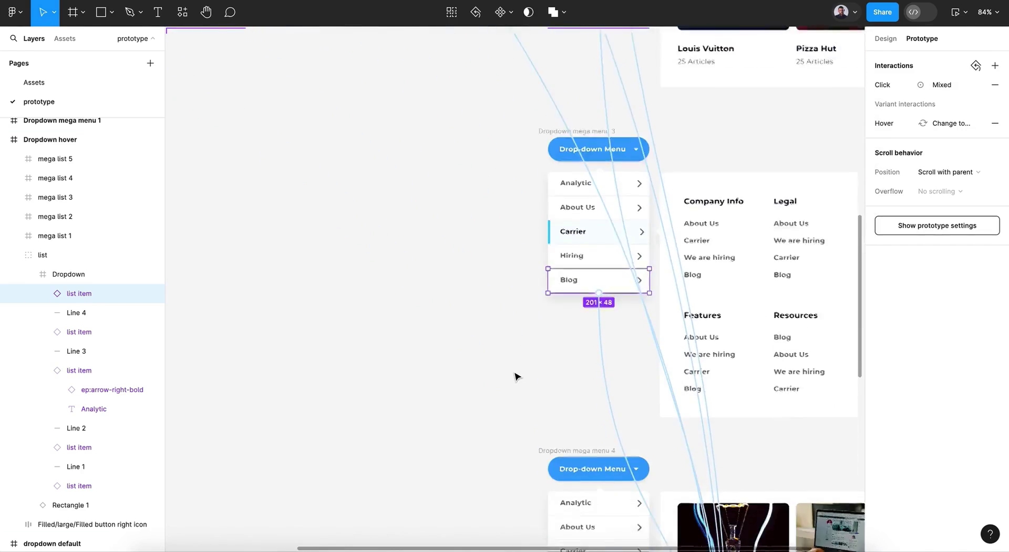
{"action": "scroll", "coordinate": [516, 376], "scroll_direction": "down", "scroll_amount": 5, "text": "ctrl"}
{"action": "scroll", "coordinate": [517, 375], "scroll_direction": "down", "scroll_amount": 5}
{"action": "scroll", "coordinate": [516, 376], "scroll_direction": "up", "scroll_amount": 10}
{"action": "scroll", "coordinate": [517, 375], "scroll_direction": "left", "scroll_amount": 2}
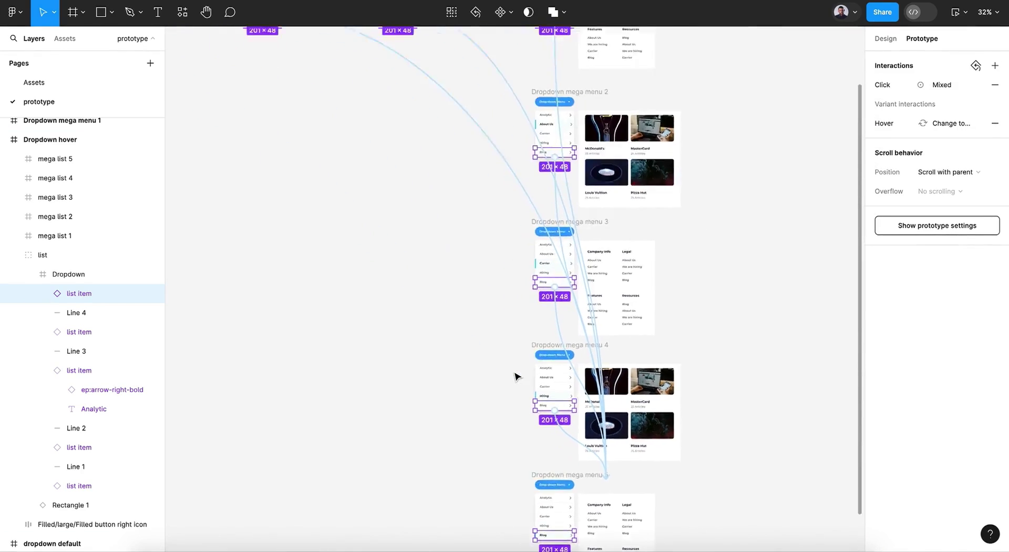
{"action": "left_click", "coordinate": [517, 376]}
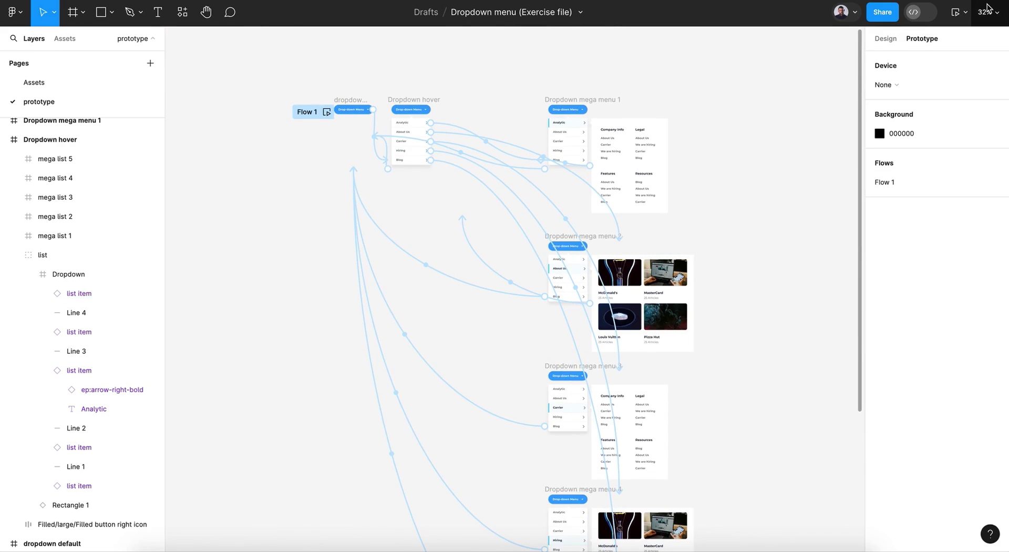
Step: Preview the prototype, test the dropdown's list items including Blog, and close the preview
{"action": "left_click", "coordinate": [956, 12]}
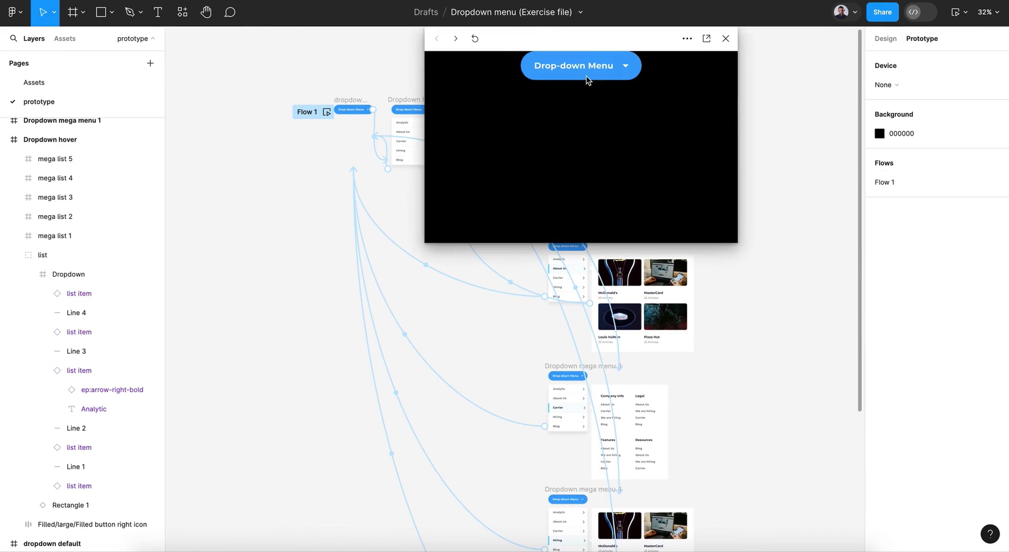
{"action": "left_click", "coordinate": [601, 74]}
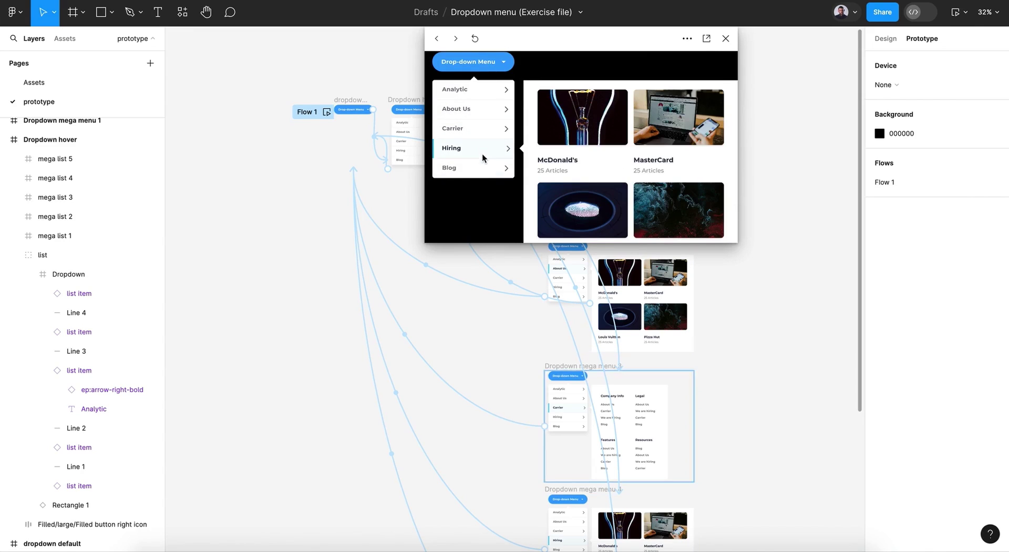
{"action": "left_click", "coordinate": [472, 168]}
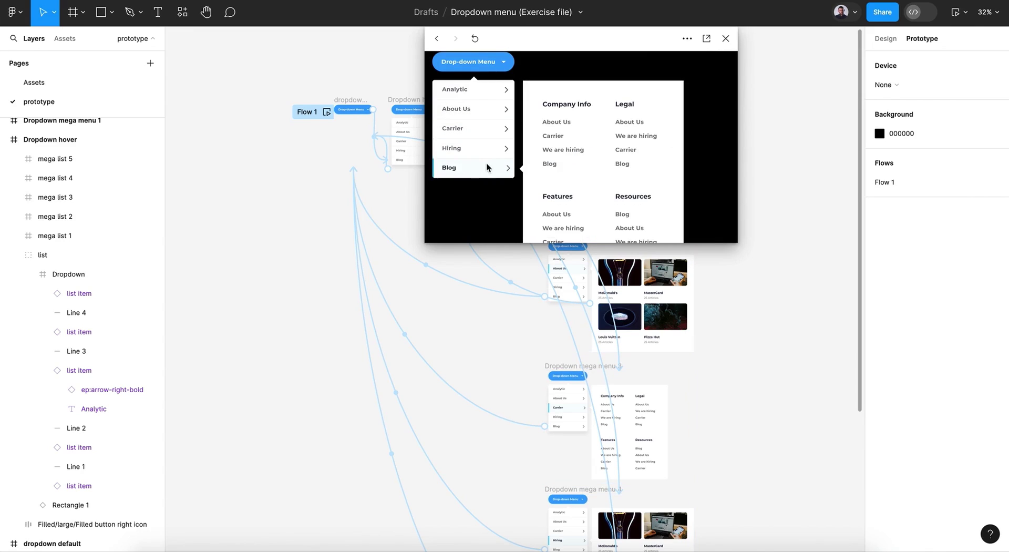
{"action": "left_click", "coordinate": [480, 170]}
{"action": "left_click", "coordinate": [725, 38]}
Step: Reselect the Blog item in Dropdown hover along with its matching items in all frames
{"action": "left_click", "coordinate": [749, 158]}
{"action": "left_click", "coordinate": [408, 158]}
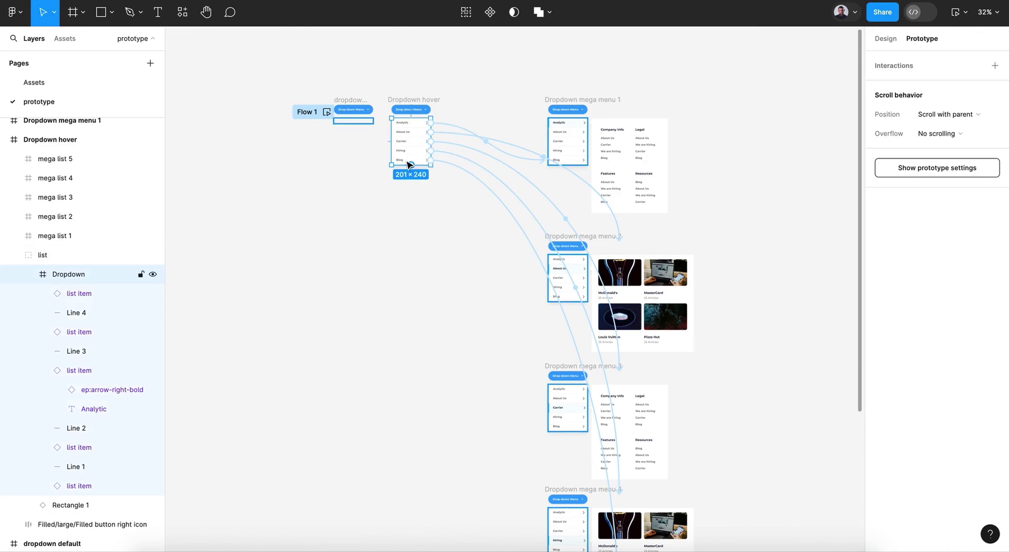
{"action": "left_click", "coordinate": [405, 165]}
{"action": "scroll", "coordinate": [404, 164], "scroll_direction": "up", "scroll_amount": 10}
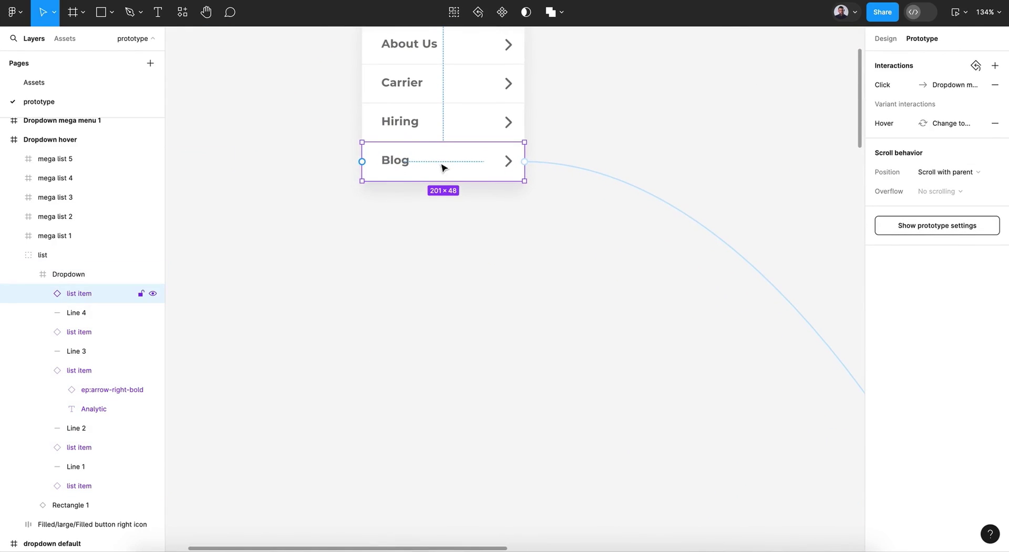
{"action": "left_click", "coordinate": [453, 11]}
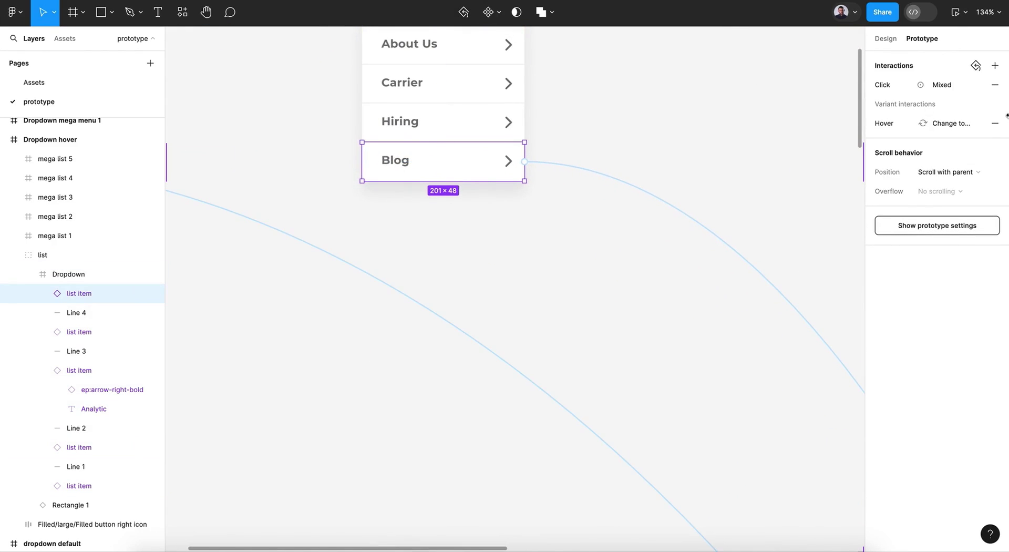
Step: Change the trigger of the Blog items' click interaction to Mouse enter
{"action": "left_click", "coordinate": [884, 86]}
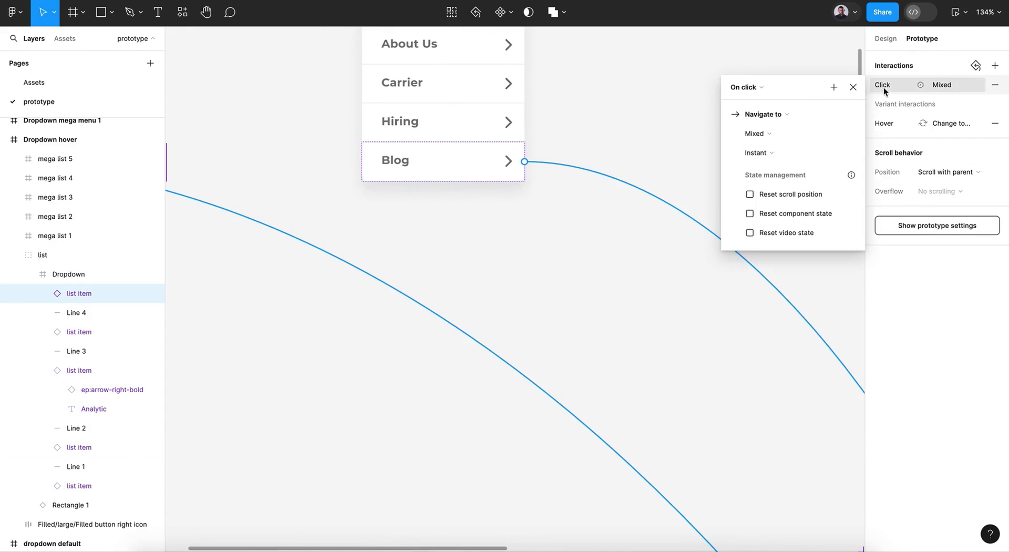
{"action": "left_click", "coordinate": [749, 92]}
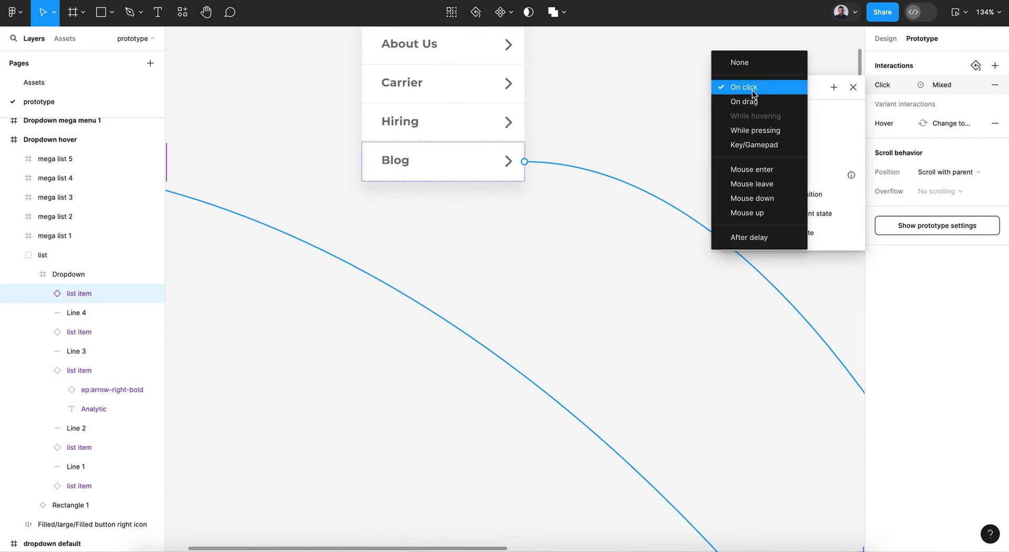
{"action": "left_click", "coordinate": [776, 166]}
Step: Set the Blog items' Mouse enter transition to Smart animate with Gentle easing, and deselect everything
{"action": "left_click", "coordinate": [775, 167]}
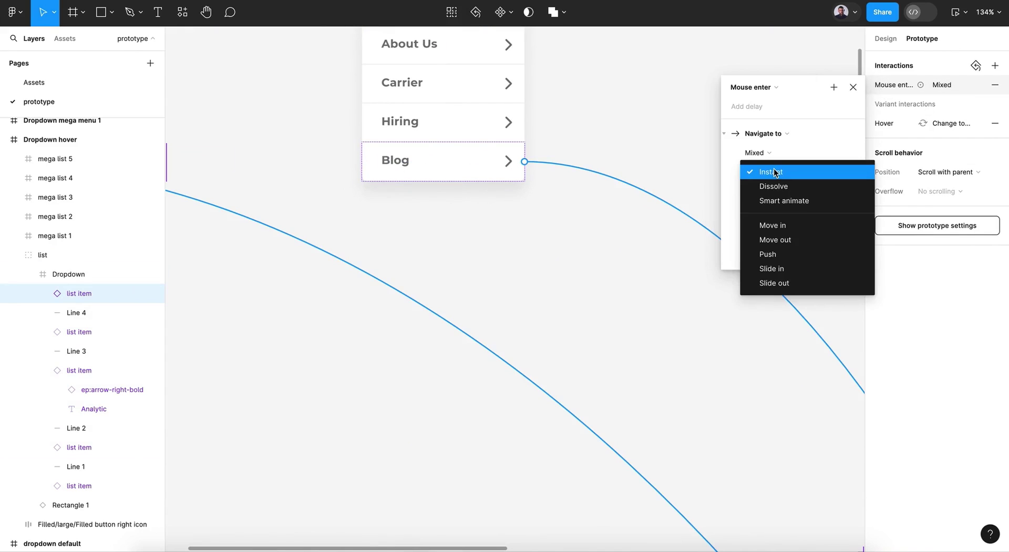
{"action": "left_click", "coordinate": [784, 198]}
{"action": "left_click", "coordinate": [784, 198]}
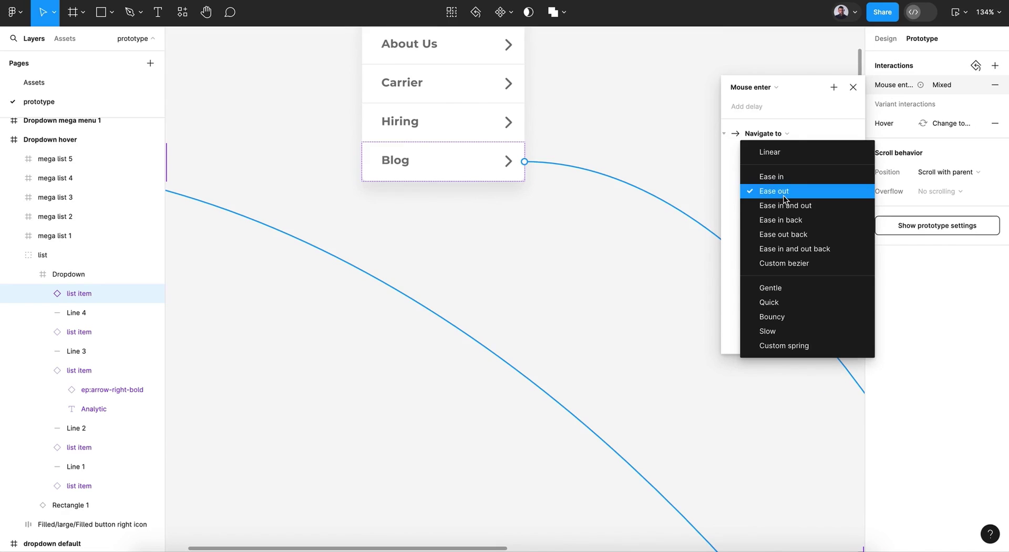
{"action": "left_click", "coordinate": [796, 285]}
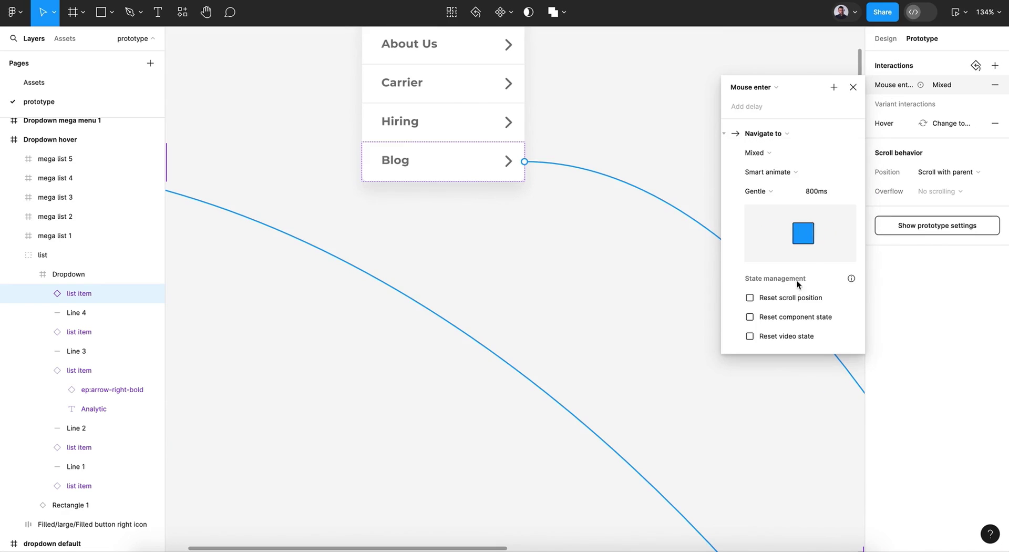
{"action": "left_click", "coordinate": [854, 86]}
{"action": "left_click", "coordinate": [641, 156]}
{"action": "scroll", "coordinate": [641, 156], "scroll_direction": "down", "scroll_amount": 5}
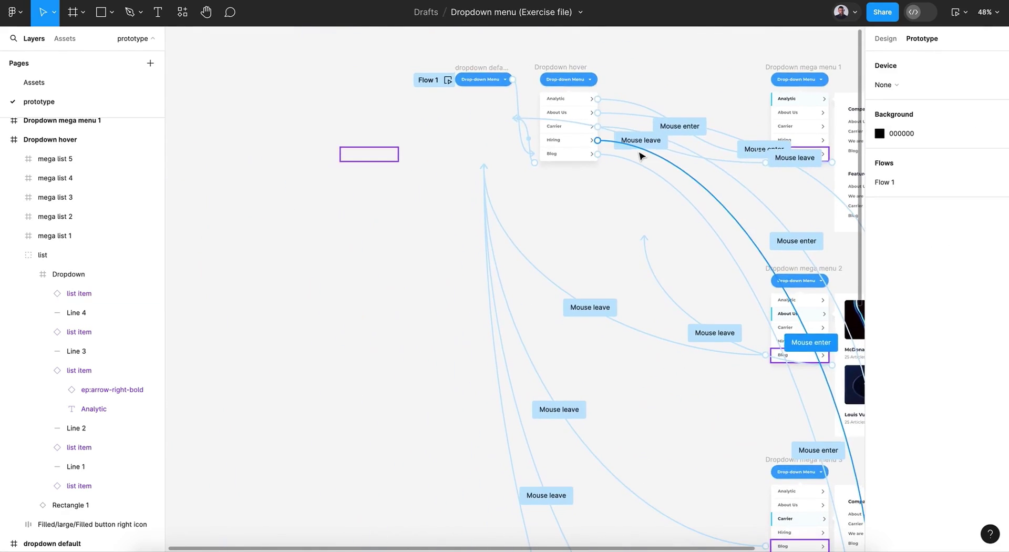
Step: Preview the prototype, test hovering the dropdown button and its Blog, Hiring and Carrier items, and close the preview
{"action": "left_click", "coordinate": [956, 12]}
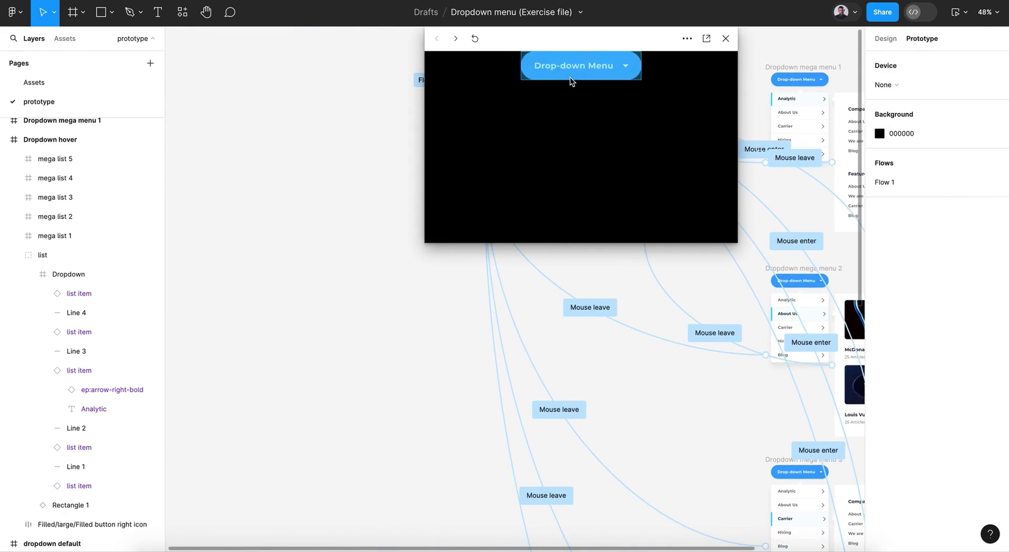
{"action": "mouse_move", "coordinate": [578, 71]}
{"action": "mouse_move", "coordinate": [499, 171]}
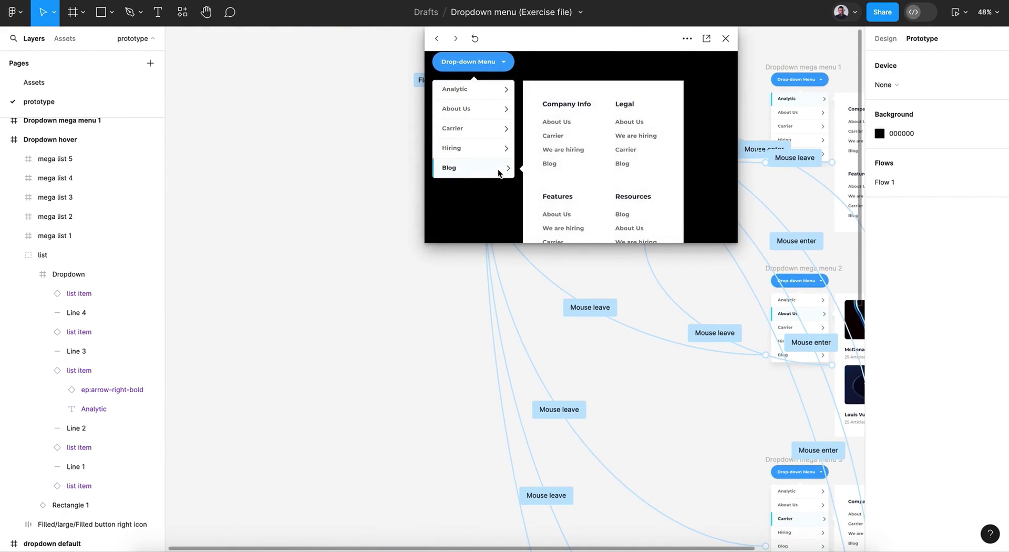
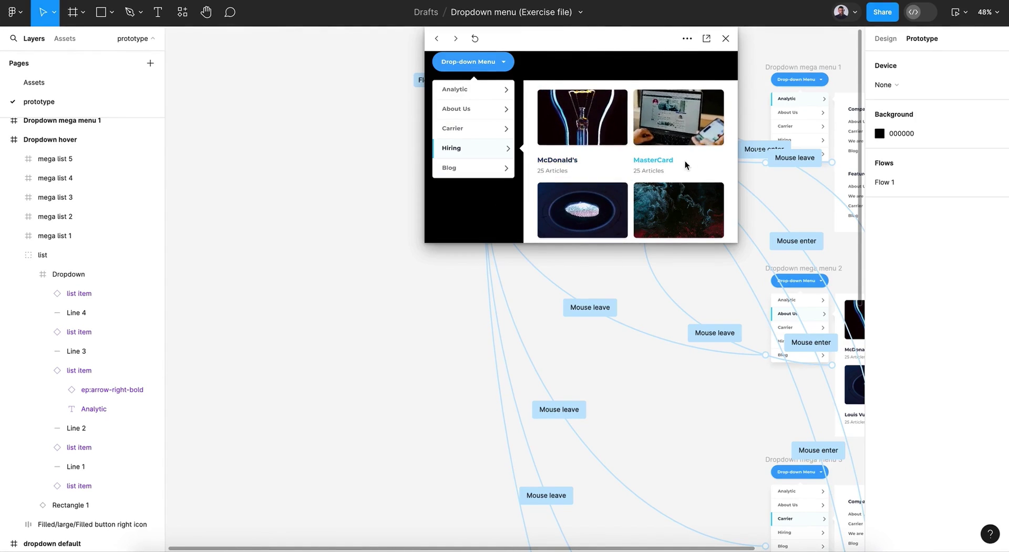
{"action": "mouse_move", "coordinate": [494, 133]}
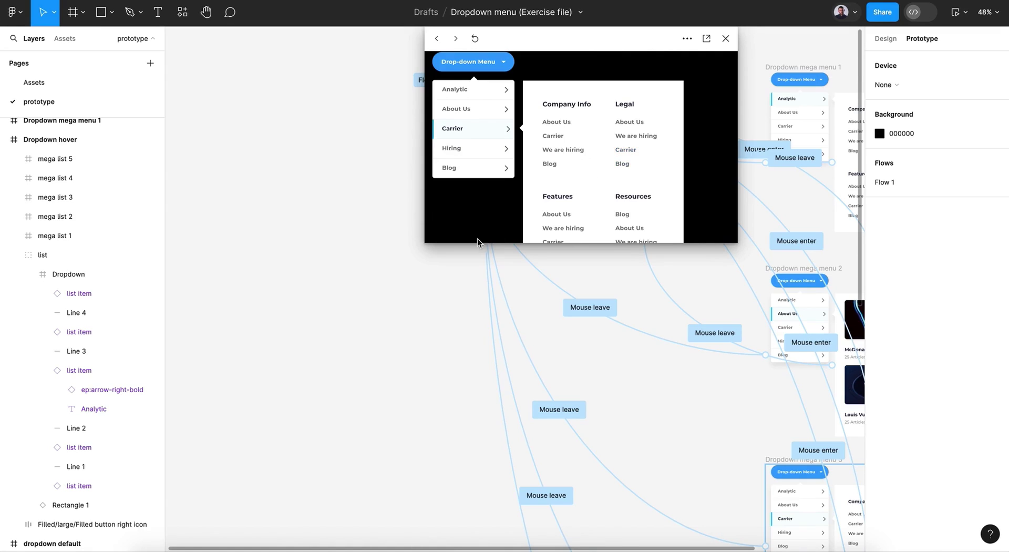
{"action": "left_click", "coordinate": [725, 38]}
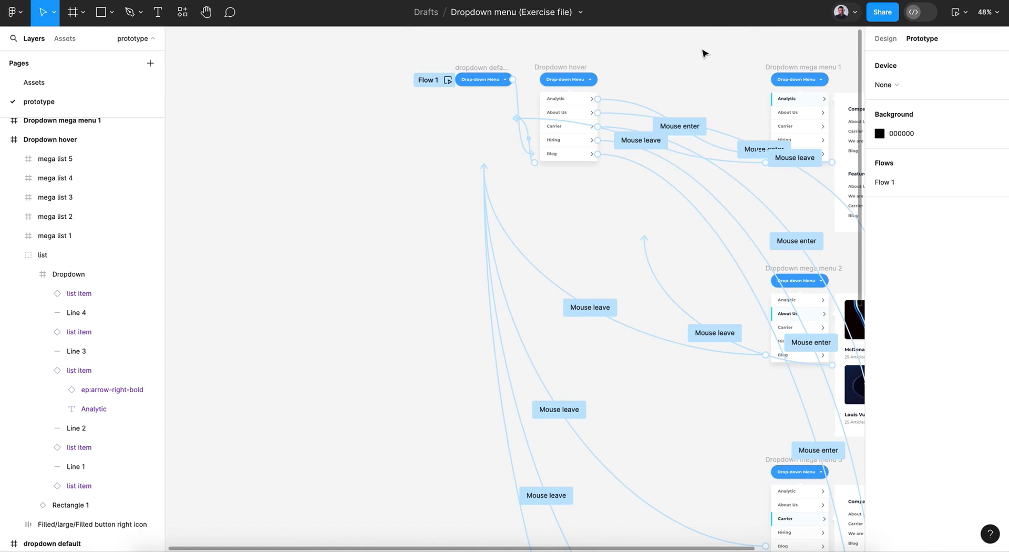
Step: Inspect the settings of the Mouse leave interaction from Dropdown mega menu 1 to dropdown default, and close them
{"action": "scroll", "coordinate": [702, 52], "scroll_direction": "right", "scroll_amount": 5}
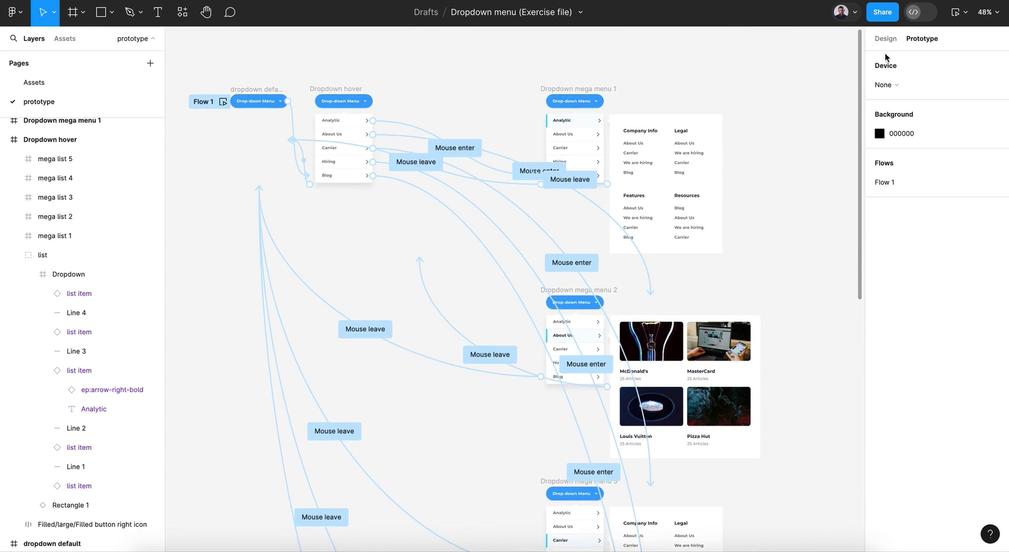
{"action": "scroll", "coordinate": [793, 242], "scroll_direction": "down", "scroll_amount": 1}
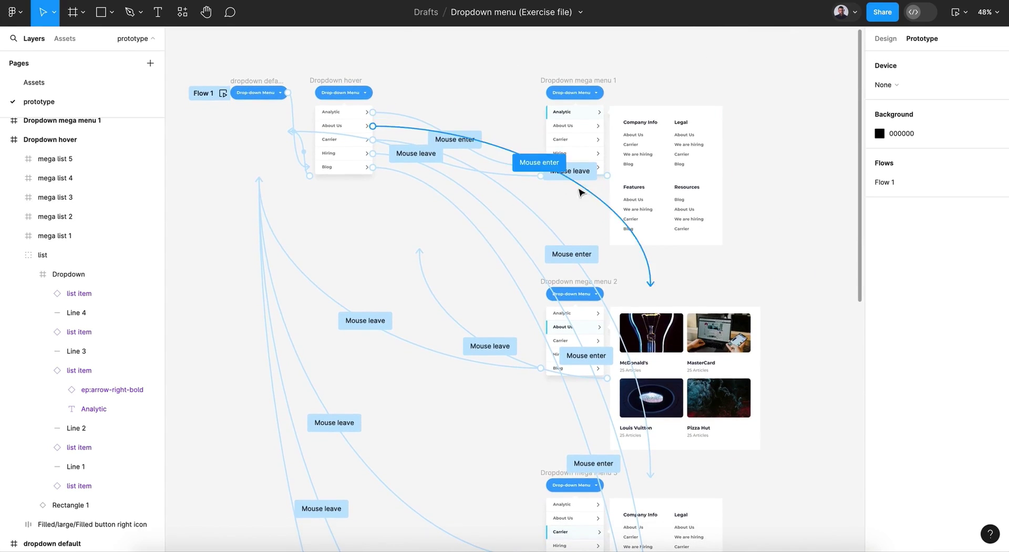
{"action": "left_click", "coordinate": [522, 177]}
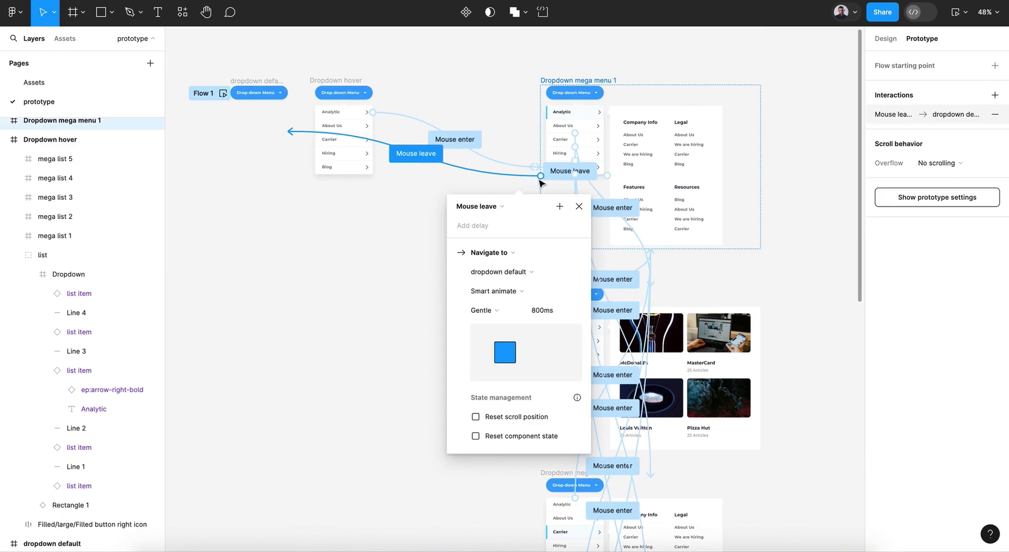
{"action": "left_click", "coordinate": [822, 314]}
Step: Select the visible mega list in all five Dropdown mega menu frames and remove their existing Mouse leave interaction
{"action": "scroll", "coordinate": [822, 313], "scroll_direction": "down", "scroll_amount": 5}
{"action": "scroll", "coordinate": [822, 313], "scroll_direction": "down", "scroll_amount": 3}
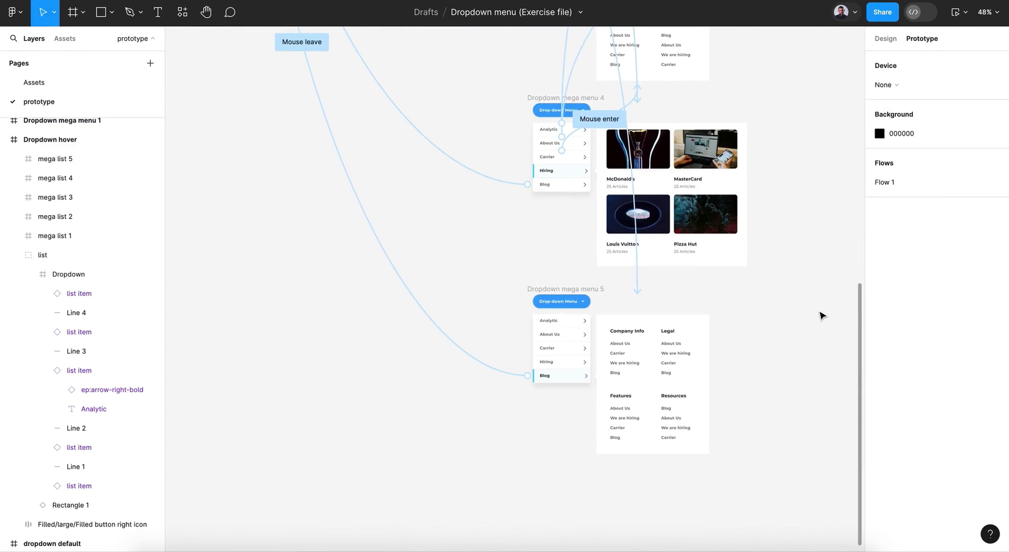
{"action": "left_click", "coordinate": [643, 393]}
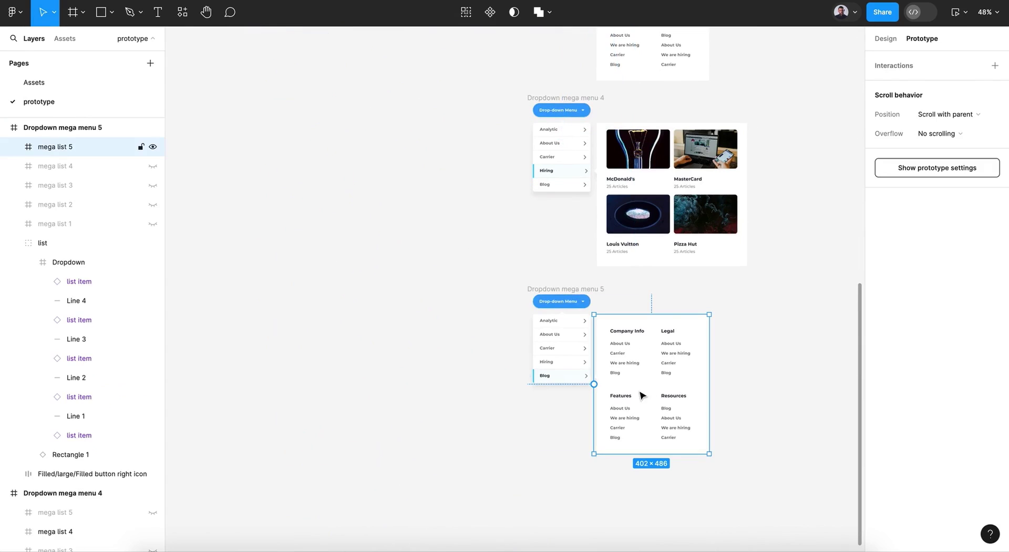
{"action": "scroll", "coordinate": [654, 372], "scroll_direction": "up", "scroll_amount": 2}
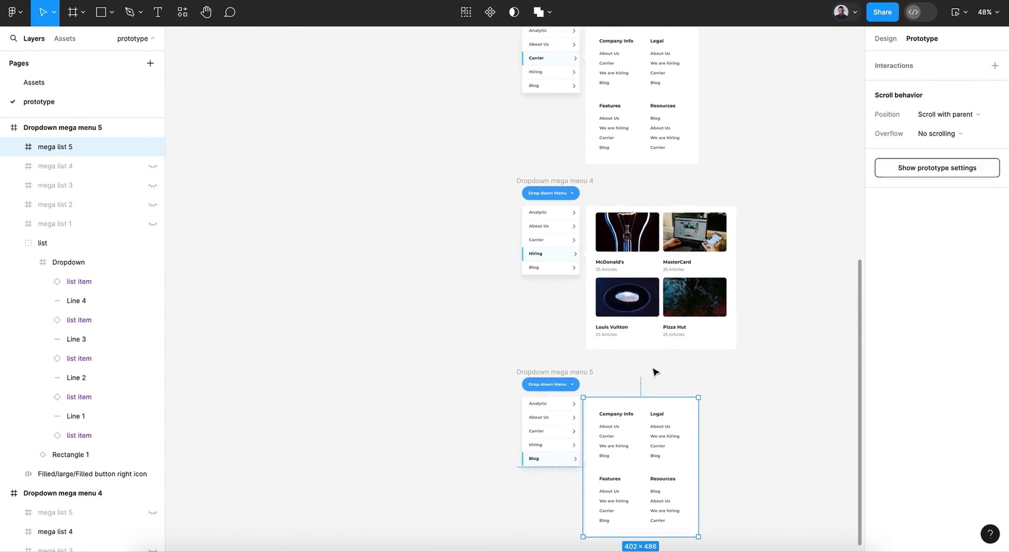
{"action": "left_click", "coordinate": [671, 314], "text": "shift"}
{"action": "left_click", "coordinate": [648, 160], "text": "shift"}
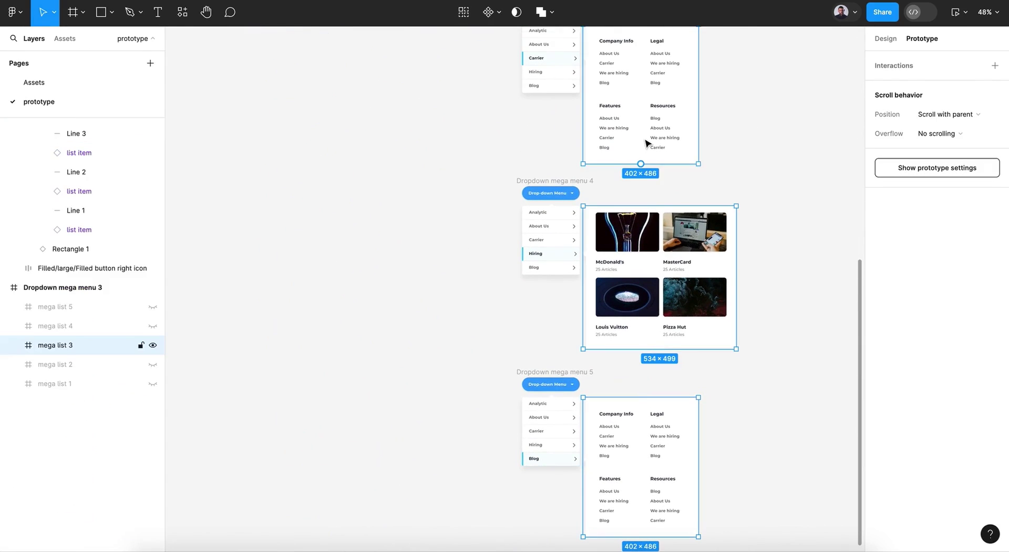
{"action": "scroll", "coordinate": [652, 166], "scroll_direction": "up", "scroll_amount": 6}
{"action": "scroll", "coordinate": [657, 167], "scroll_direction": "up", "scroll_amount": 5}
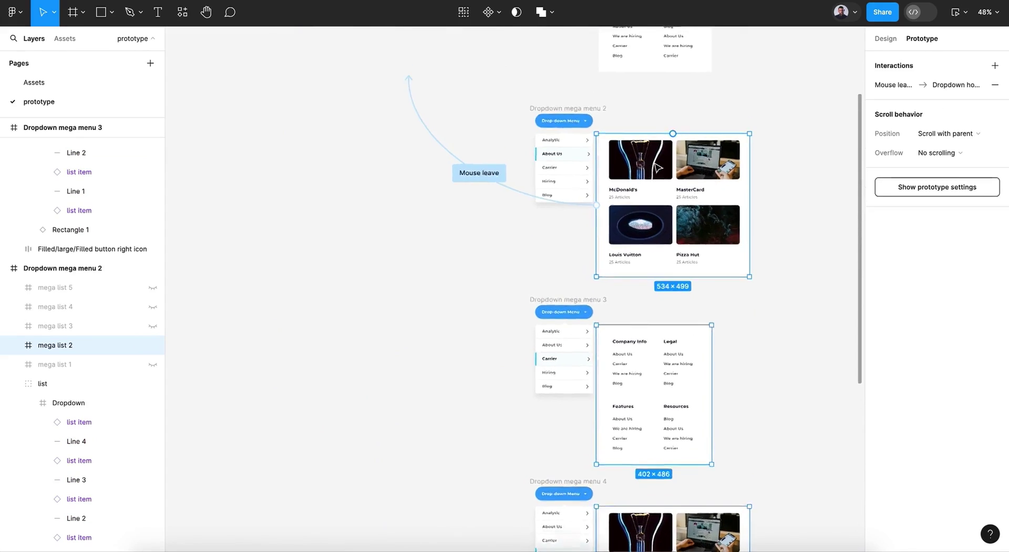
{"action": "left_click", "coordinate": [653, 185], "text": "shift"}
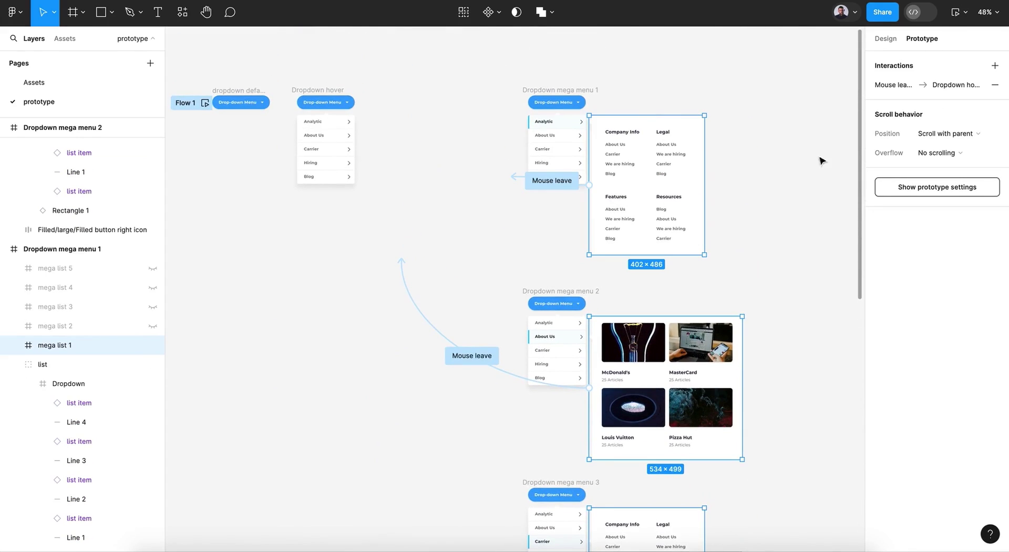
{"action": "left_click", "coordinate": [994, 89]}
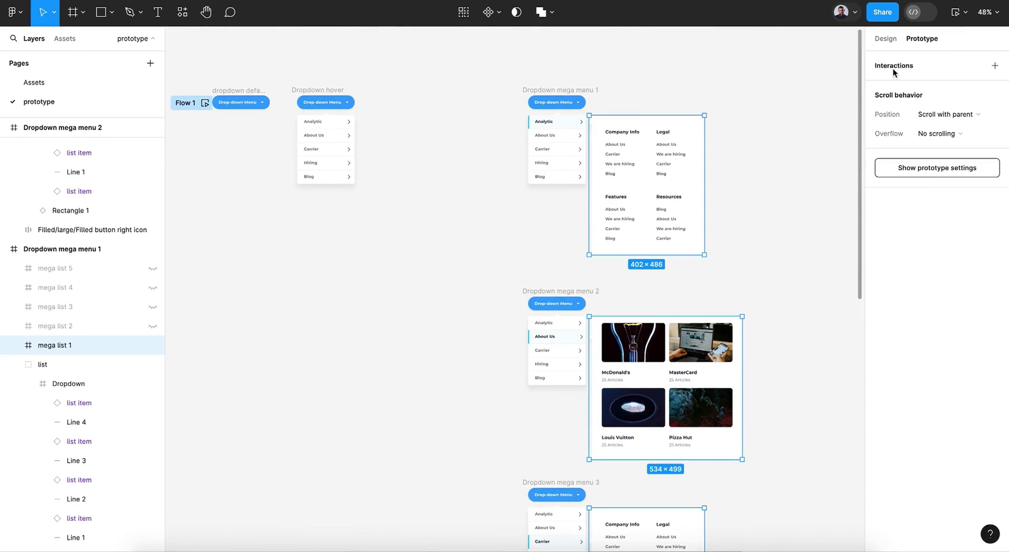
Step: Add a new interaction with the Mouse leave trigger to the five selected mega lists
{"action": "scroll", "coordinate": [667, 278], "scroll_direction": "down", "scroll_amount": 4}
{"action": "scroll", "coordinate": [667, 278], "scroll_direction": "down", "scroll_amount": 3}
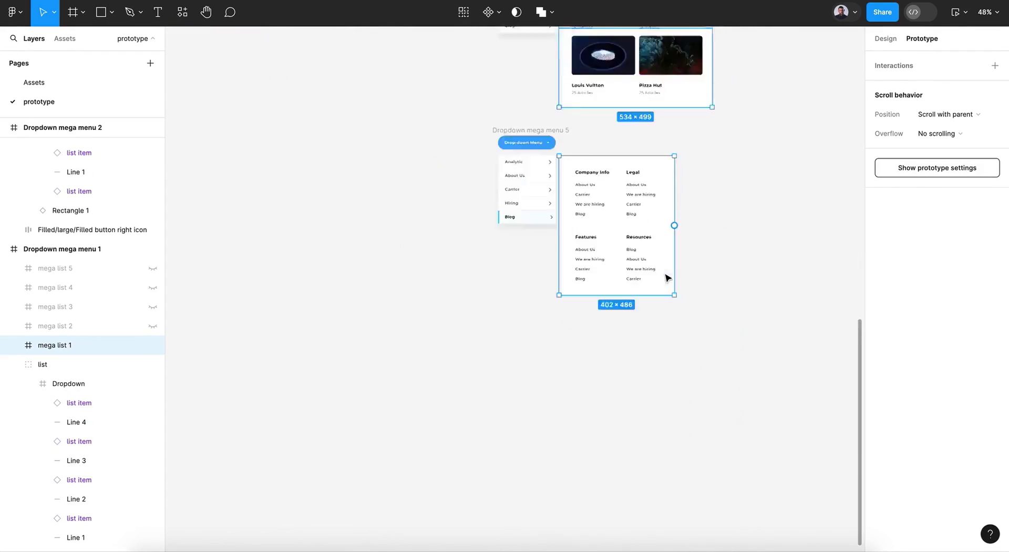
{"action": "scroll", "coordinate": [666, 278], "scroll_direction": "up", "scroll_amount": 15}
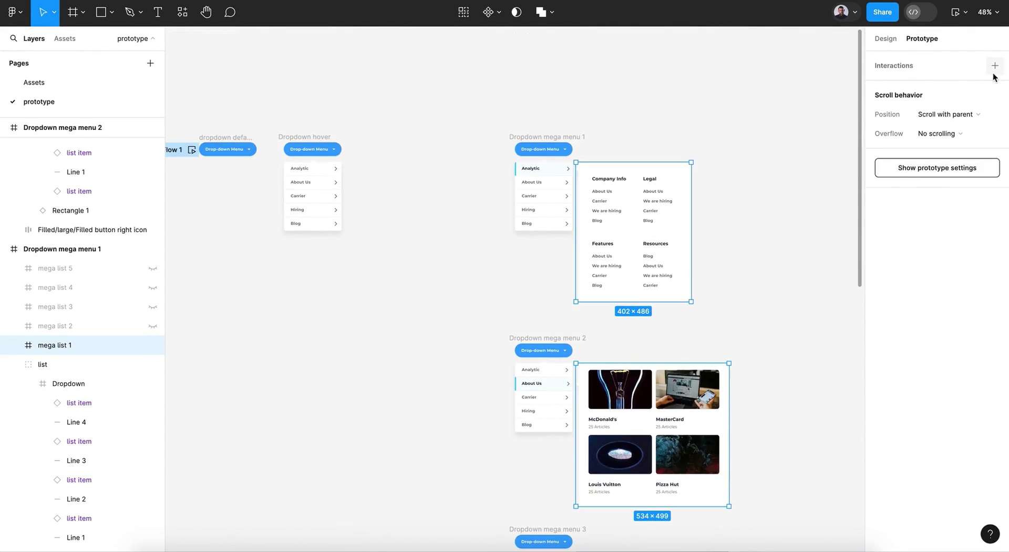
{"action": "left_click", "coordinate": [994, 66]}
{"action": "left_click", "coordinate": [754, 82]}
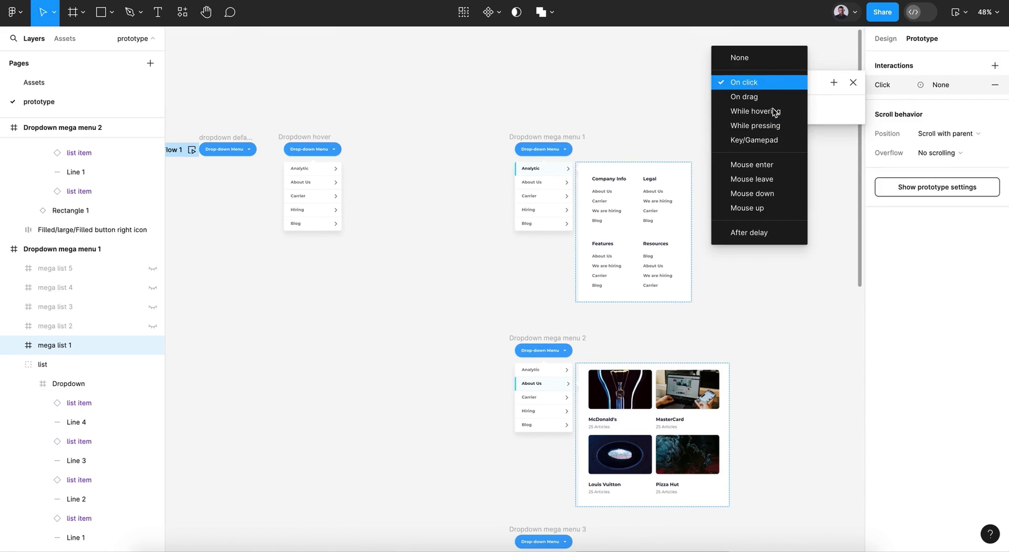
{"action": "left_click", "coordinate": [744, 181]}
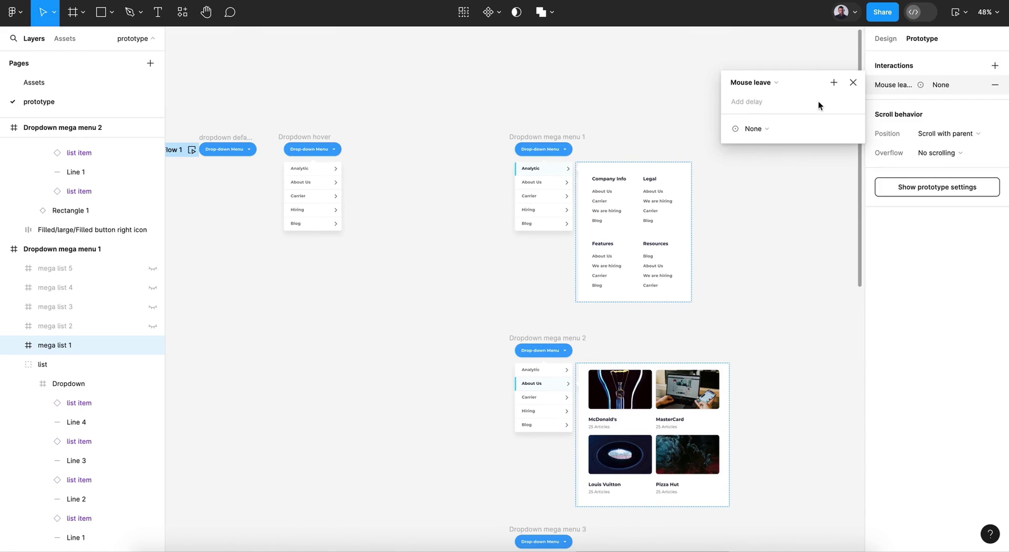
Step: Make the mega lists' Mouse leave interaction navigate to the Dropdown hover frame
{"action": "left_click", "coordinate": [759, 129]}
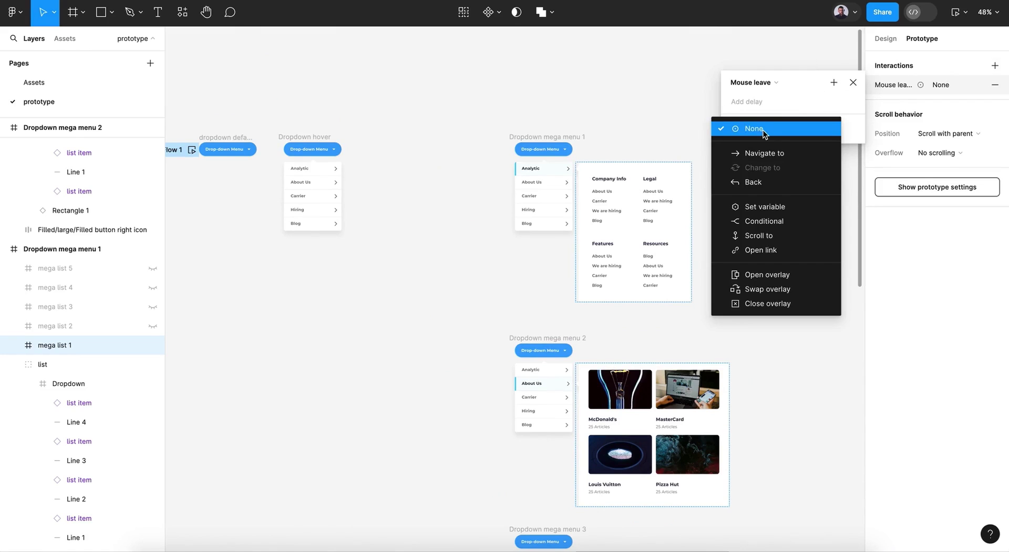
{"action": "left_click", "coordinate": [785, 153]}
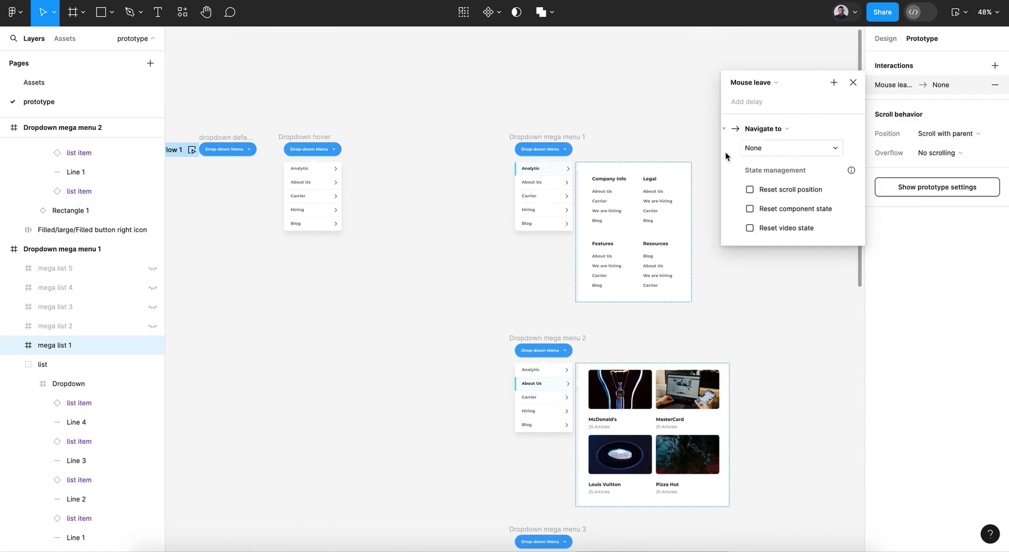
{"action": "left_click", "coordinate": [753, 148]}
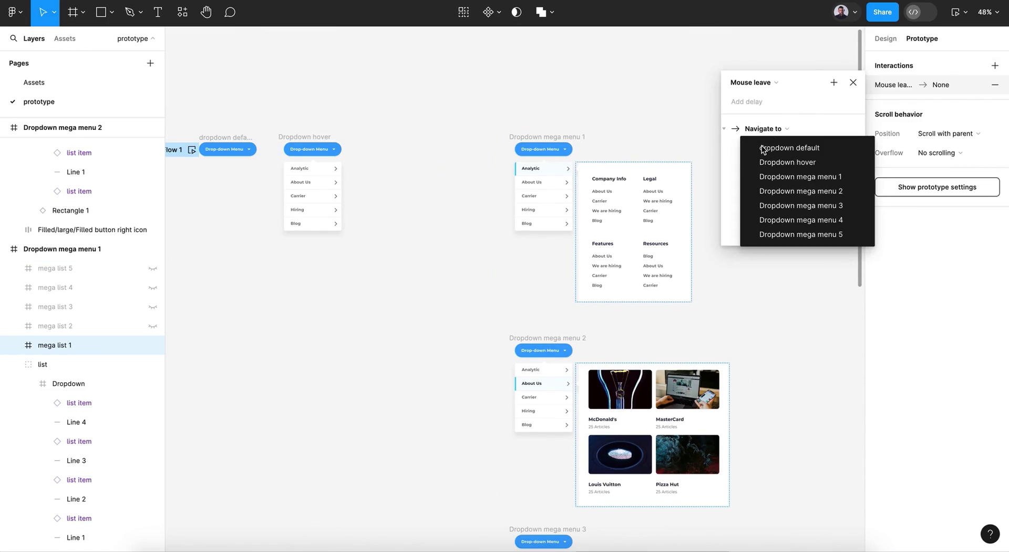
{"action": "left_click", "coordinate": [786, 163]}
Step: Set the mega lists' Mouse leave transition to Smart animate with Gentle easing, check the connections, and deselect everything
{"action": "left_click", "coordinate": [809, 168]}
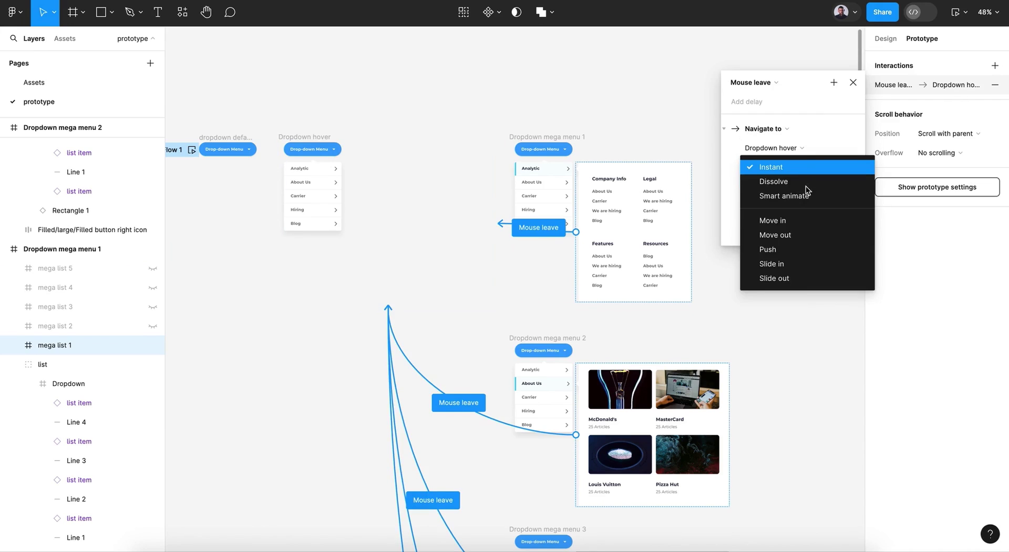
{"action": "left_click", "coordinate": [798, 201]}
{"action": "left_click", "coordinate": [771, 188]}
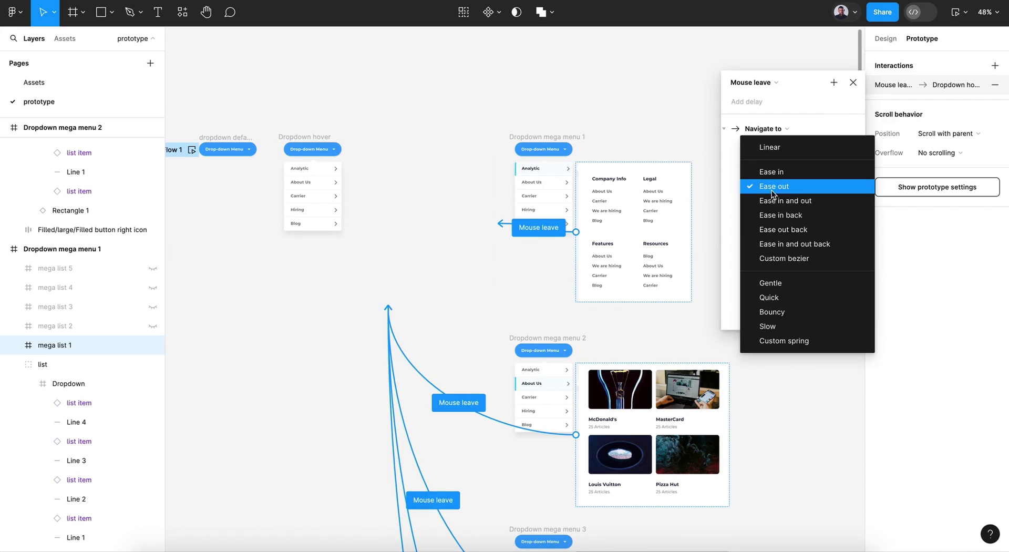
{"action": "left_click", "coordinate": [787, 283]}
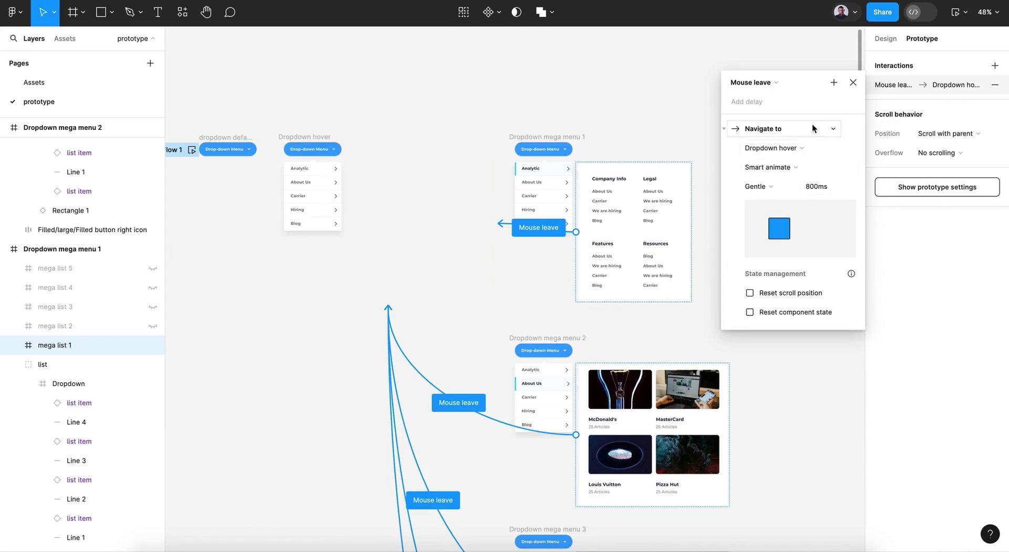
{"action": "scroll", "coordinate": [484, 333], "scroll_direction": "down", "scroll_amount": 3}
{"action": "scroll", "coordinate": [486, 333], "scroll_direction": "down", "scroll_amount": 1}
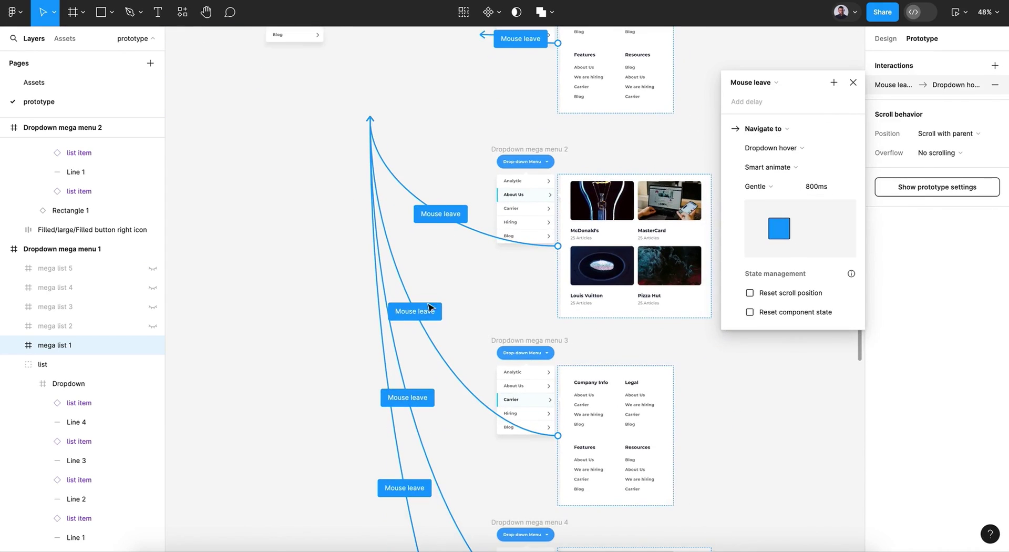
{"action": "scroll", "coordinate": [417, 405], "scroll_direction": "down", "scroll_amount": 5}
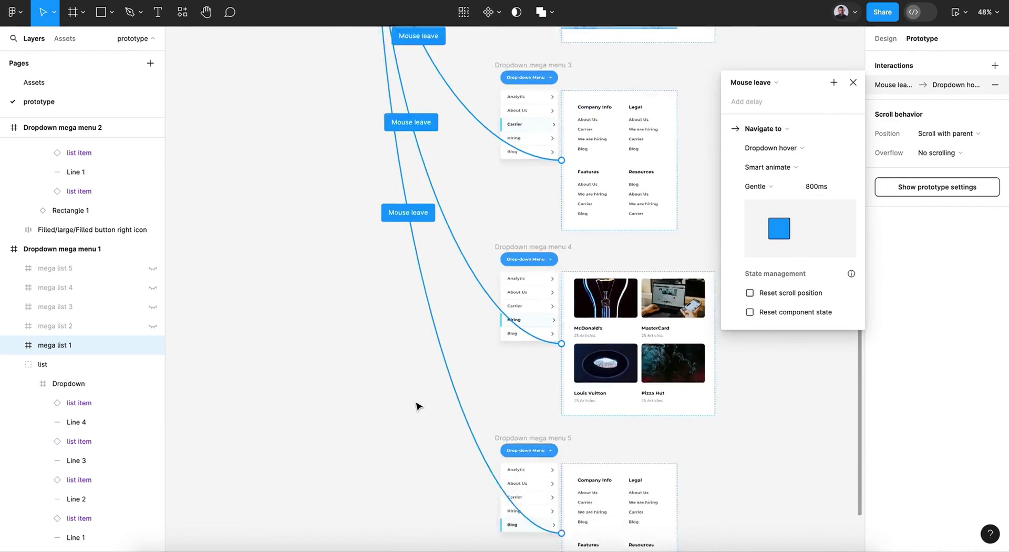
{"action": "scroll", "coordinate": [416, 405], "scroll_direction": "up", "scroll_amount": 8}
{"action": "scroll", "coordinate": [418, 406], "scroll_direction": "up", "scroll_amount": 1}
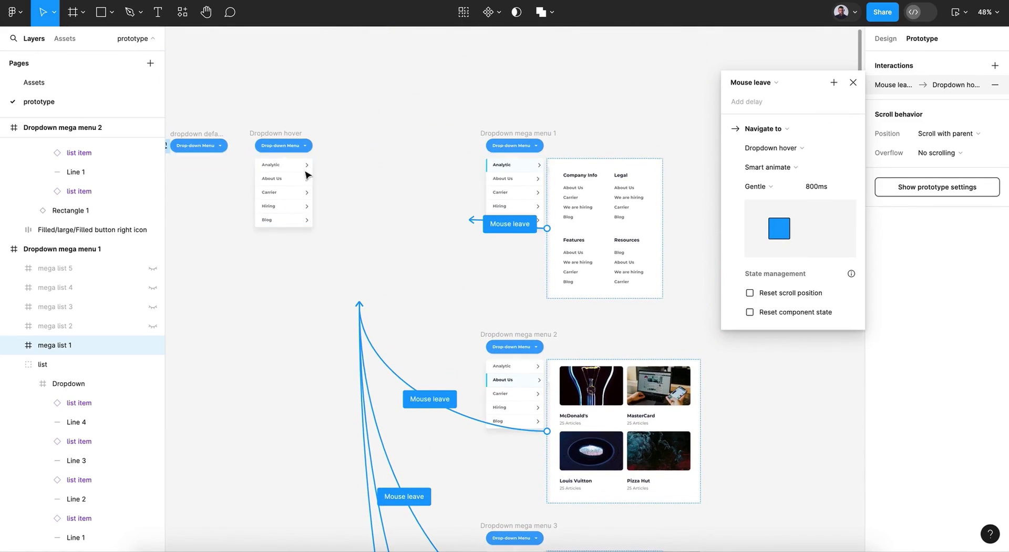
{"action": "left_click", "coordinate": [852, 83]}
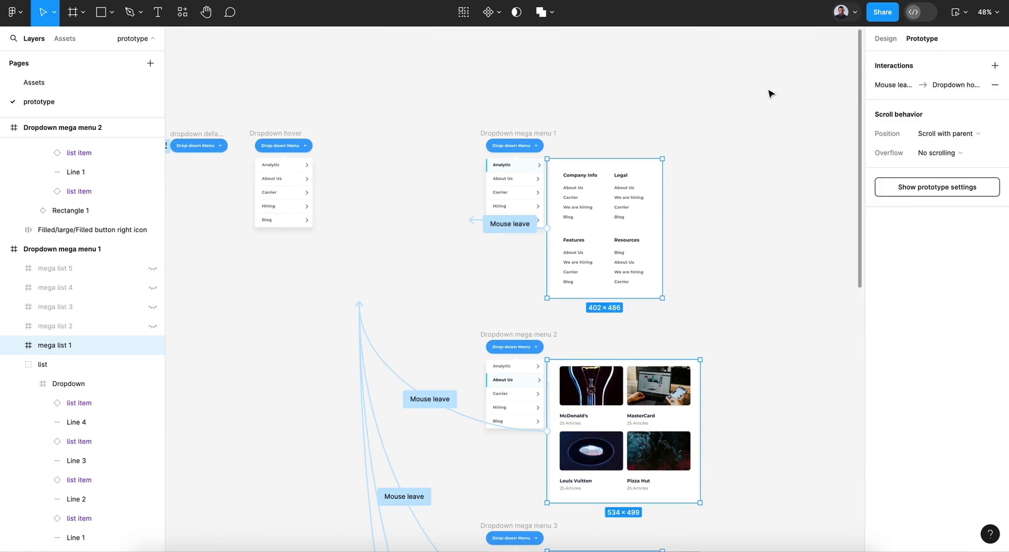
{"action": "left_click", "coordinate": [650, 88]}
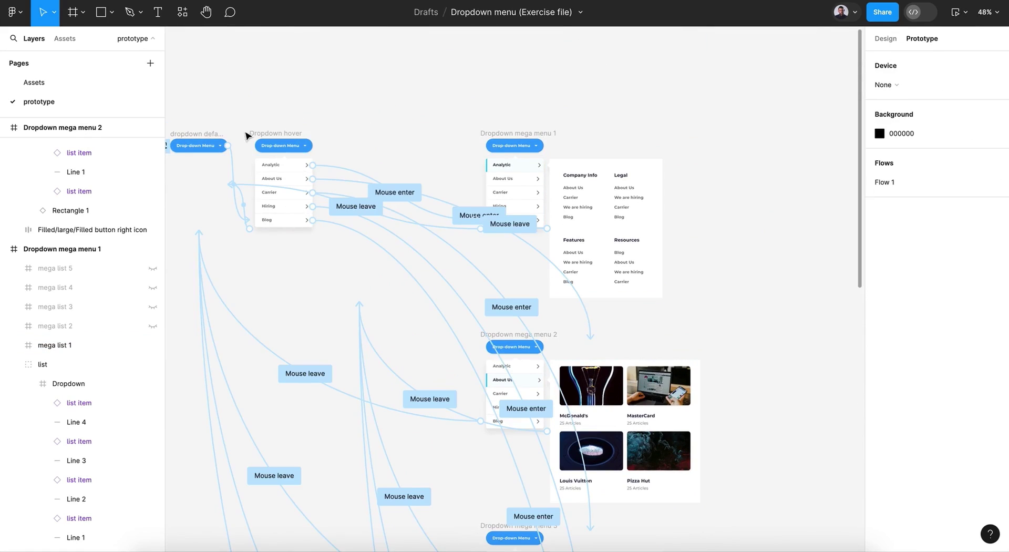
Step: Preview the prototype from the Dropdown hover frame and test hovering the About Us, Carrier, Hiring and Blog items
{"action": "left_click", "coordinate": [250, 134]}
{"action": "left_click", "coordinate": [953, 11]}
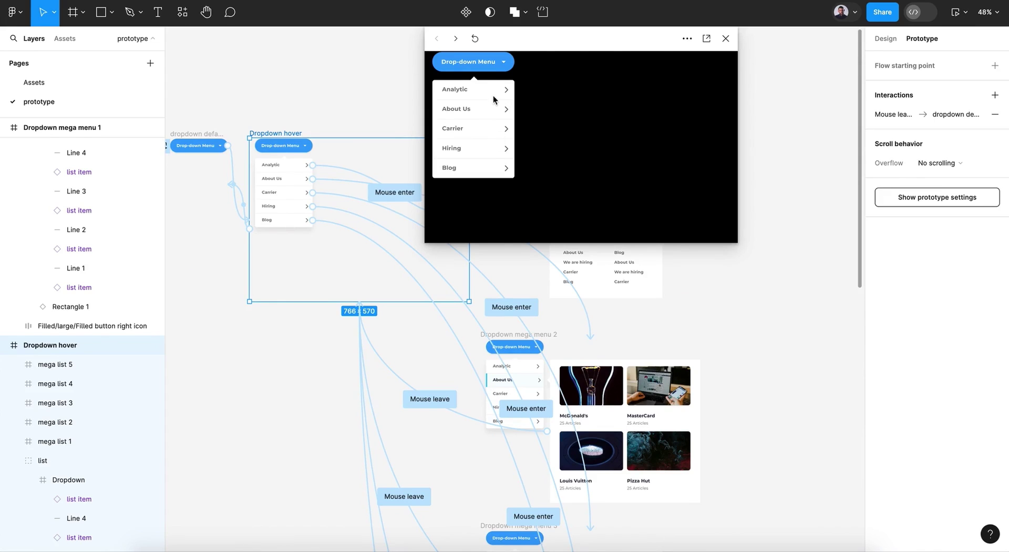
{"action": "mouse_move", "coordinate": [493, 109]}
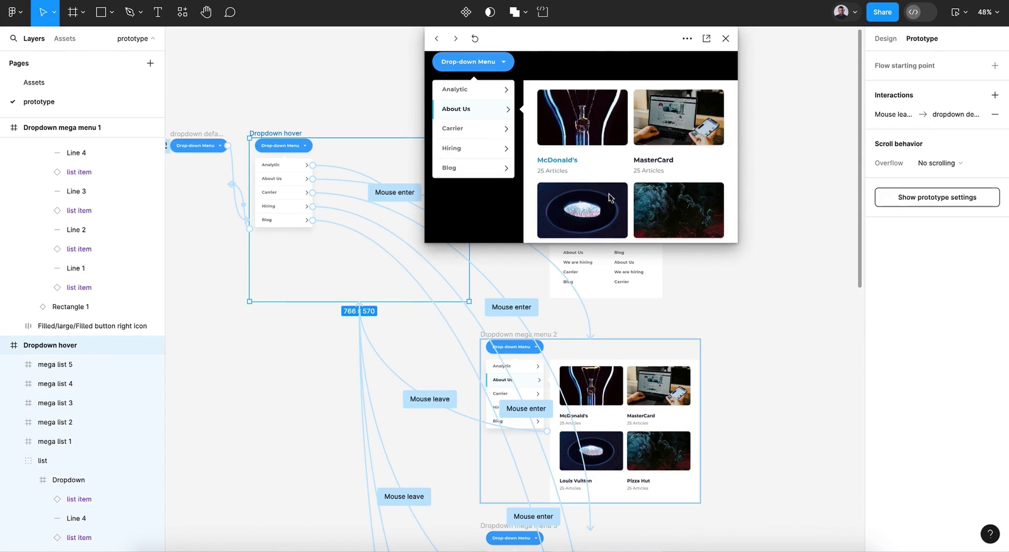
{"action": "mouse_move", "coordinate": [488, 131]}
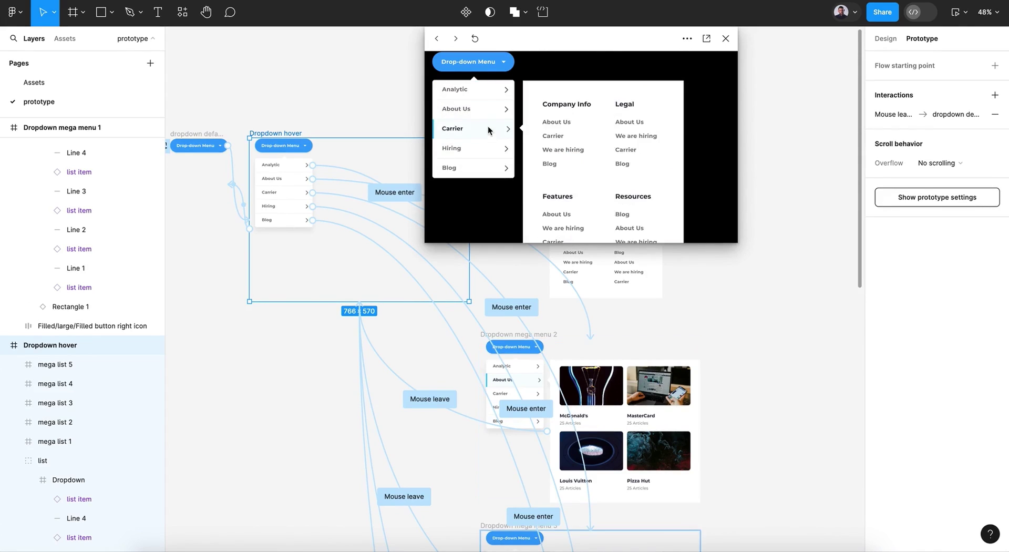
{"action": "mouse_move", "coordinate": [502, 150]}
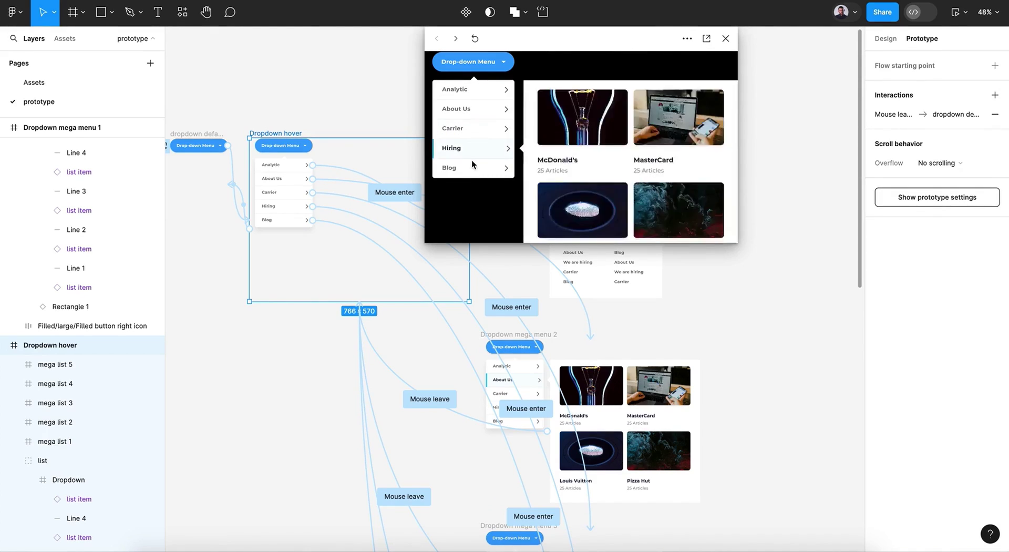
{"action": "mouse_move", "coordinate": [477, 173]}
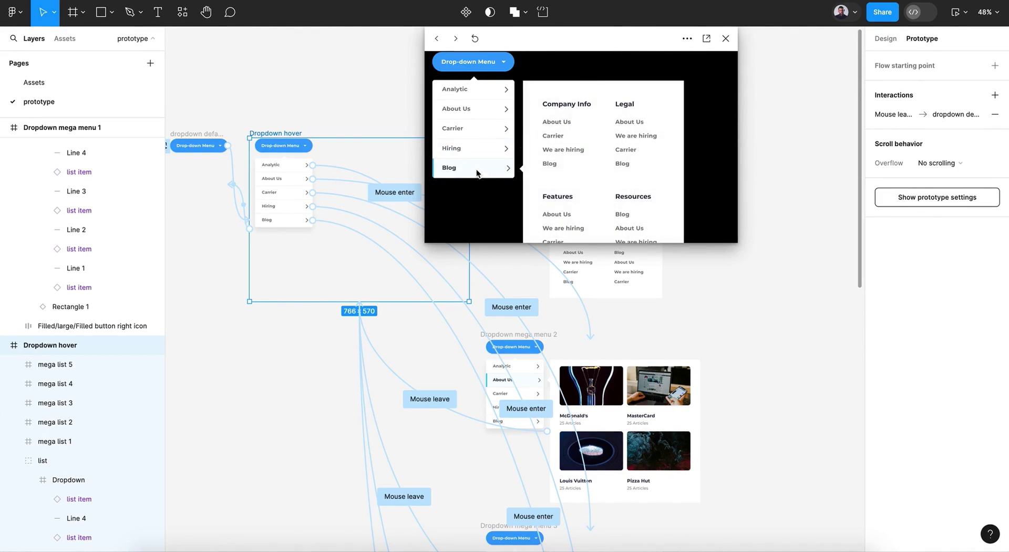
Step: Test hovering the Analytic, About Us and Blog items in the preview, enlarge the preview window, and close it
{"action": "left_click", "coordinate": [478, 201]}
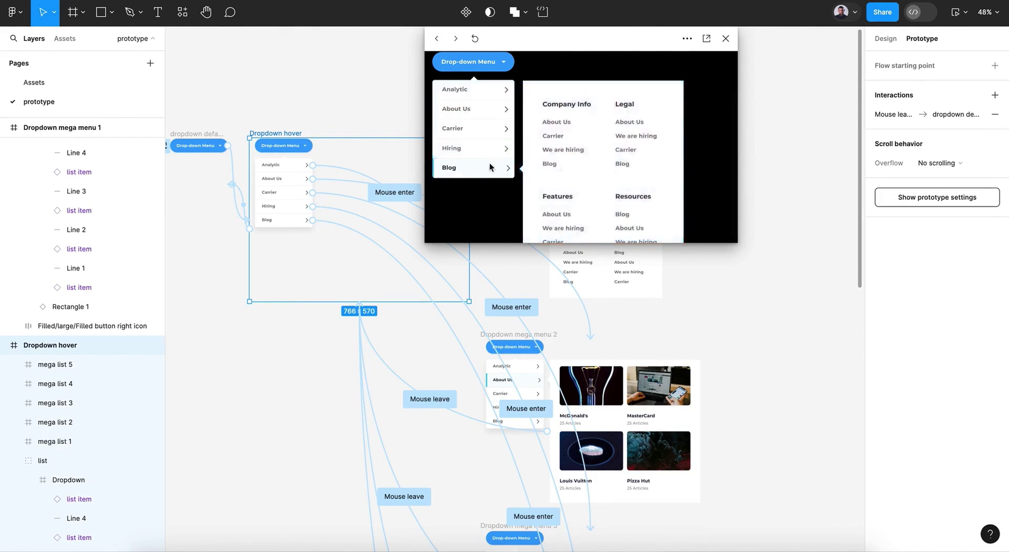
{"action": "mouse_move", "coordinate": [493, 113]}
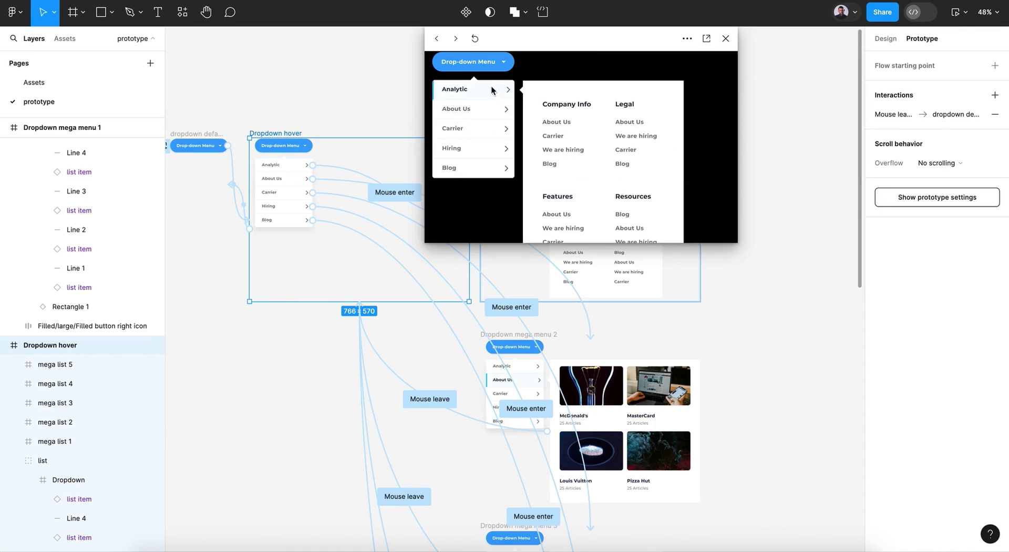
{"action": "mouse_move", "coordinate": [492, 175]}
{"action": "left_click", "coordinate": [479, 192]}
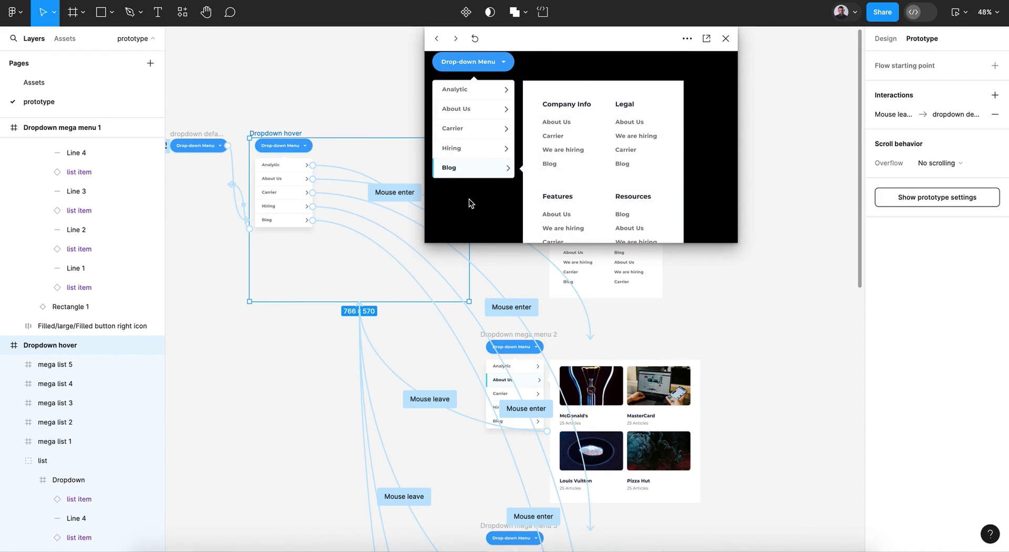
{"action": "left_click", "coordinate": [471, 199]}
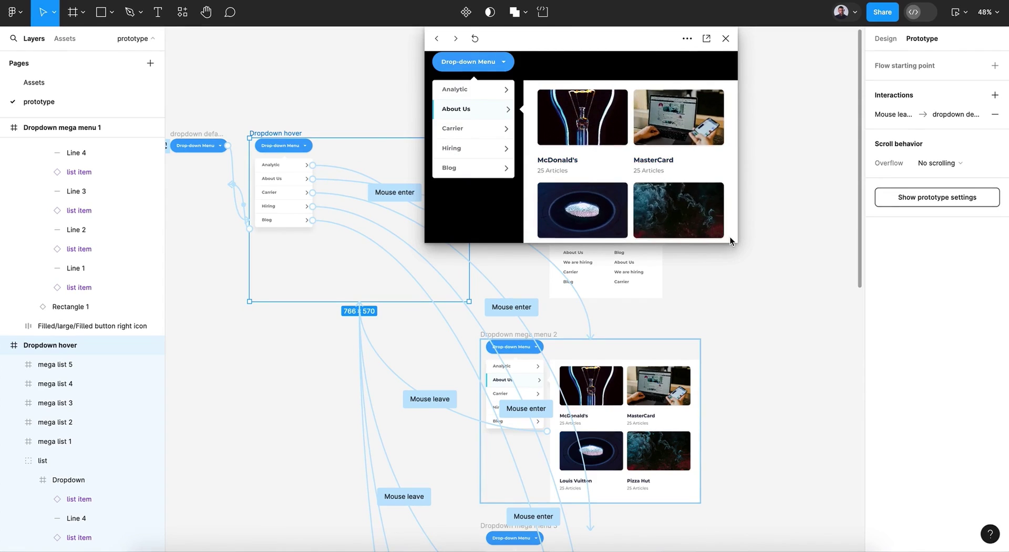
{"action": "left_click_drag", "start_coordinate": [732, 242], "coordinate": [792, 303]}
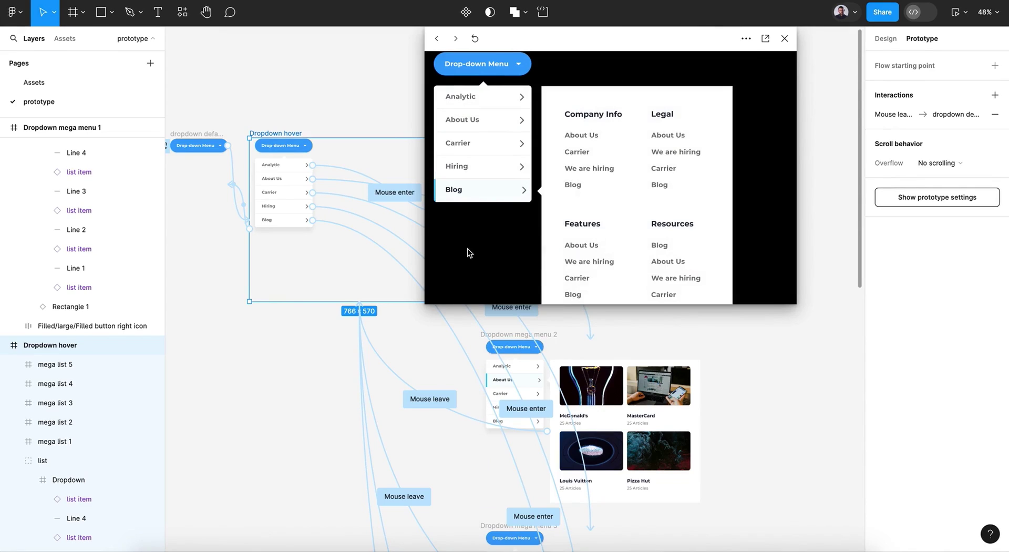
{"action": "left_click", "coordinate": [784, 38]}
{"action": "left_click", "coordinate": [771, 183]}
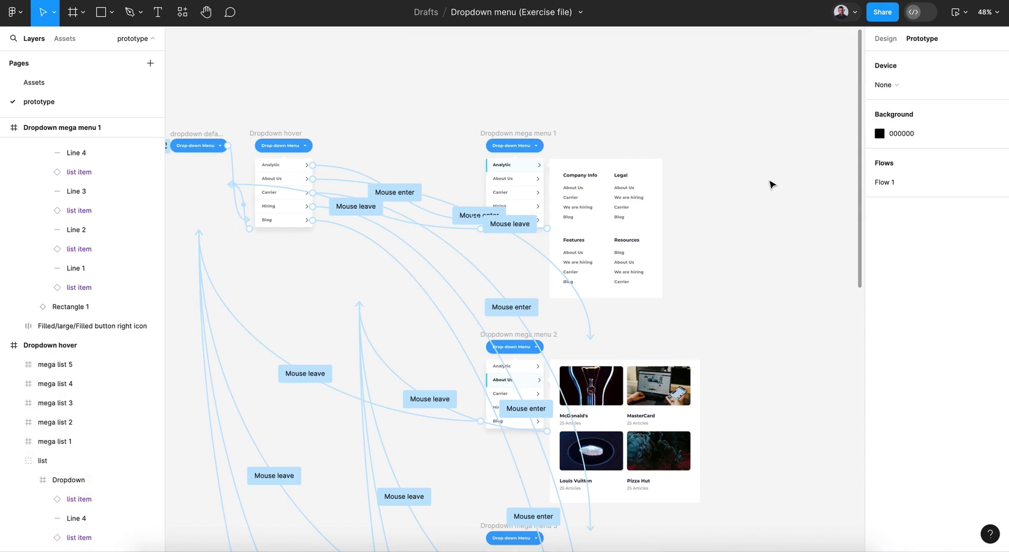
Step: Select the five frames Dropdown mega menu 1 through Dropdown mega menu 5 together
{"action": "scroll", "coordinate": [771, 184], "scroll_direction": "down", "scroll_amount": 3}
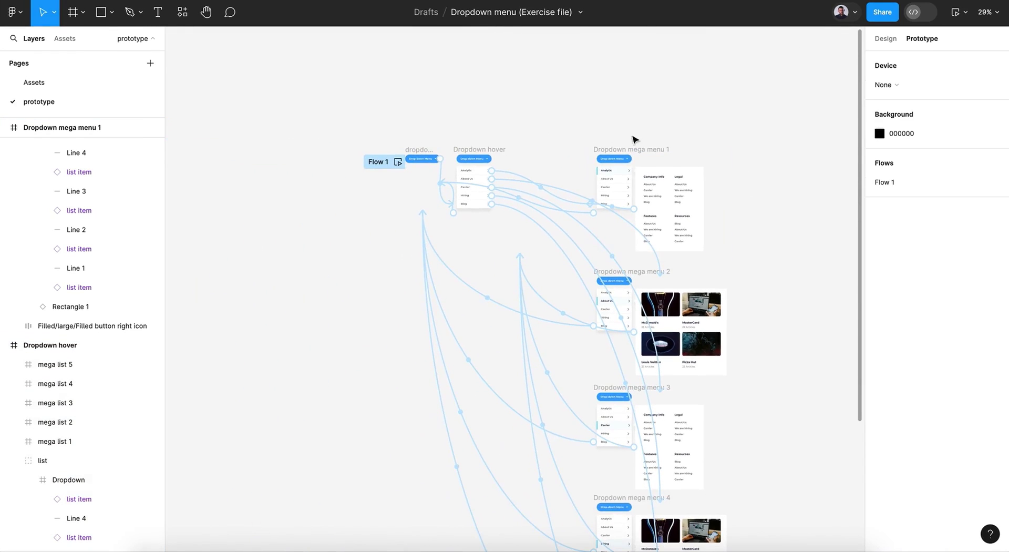
{"action": "left_click", "coordinate": [635, 149]}
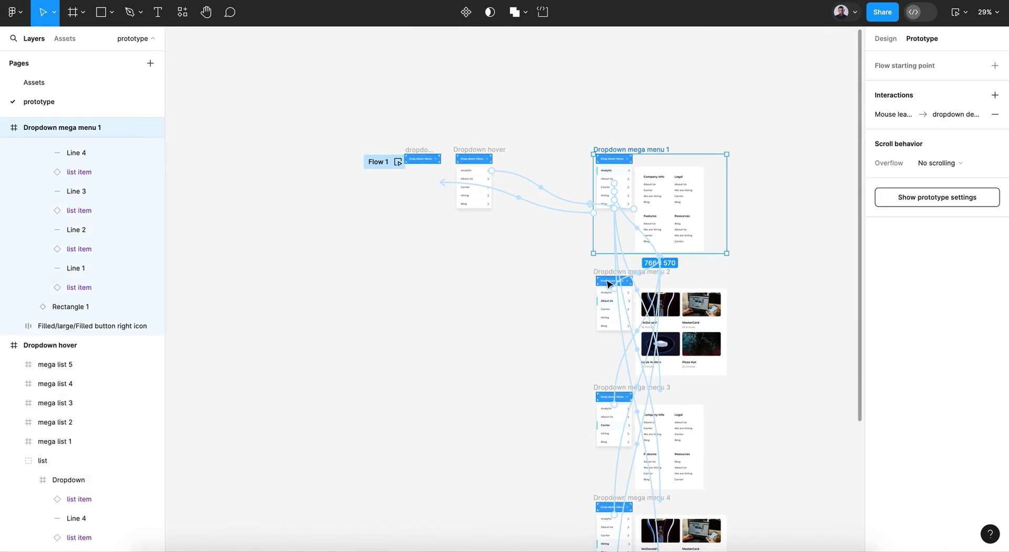
{"action": "left_click", "coordinate": [885, 41]}
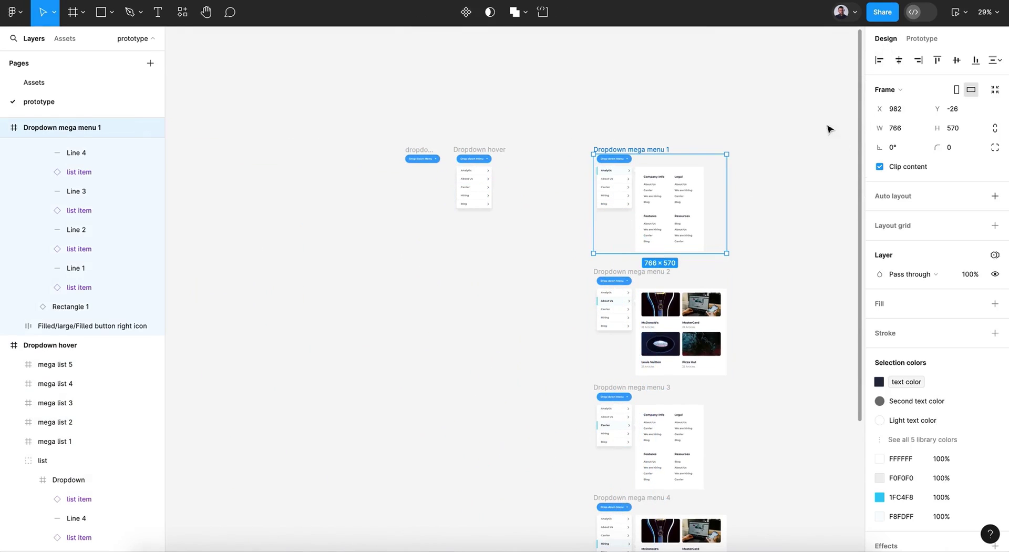
{"action": "scroll", "coordinate": [623, 148], "scroll_direction": "down", "scroll_amount": 3}
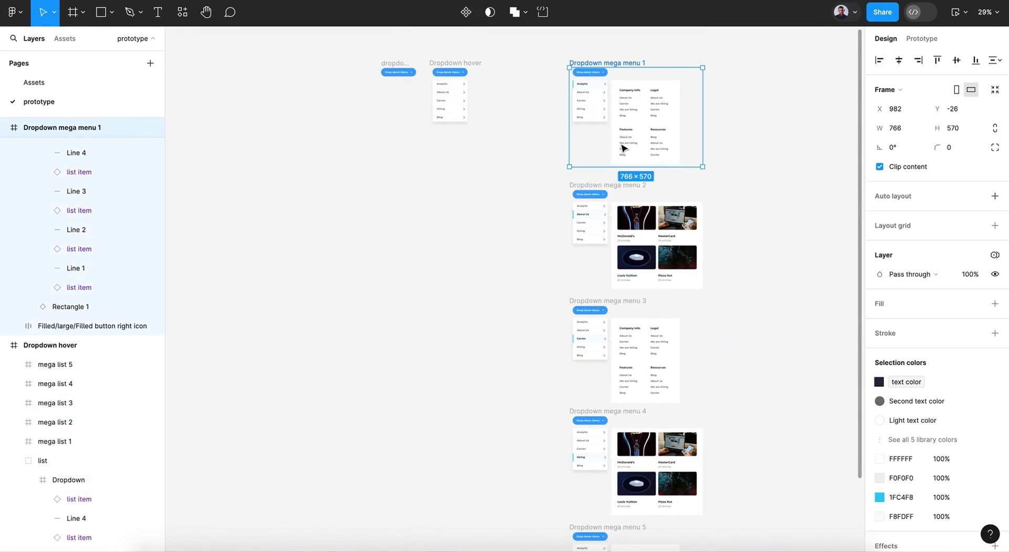
{"action": "left_click", "coordinate": [596, 184], "text": "shift"}
{"action": "left_click", "coordinate": [582, 302], "text": "shift"}
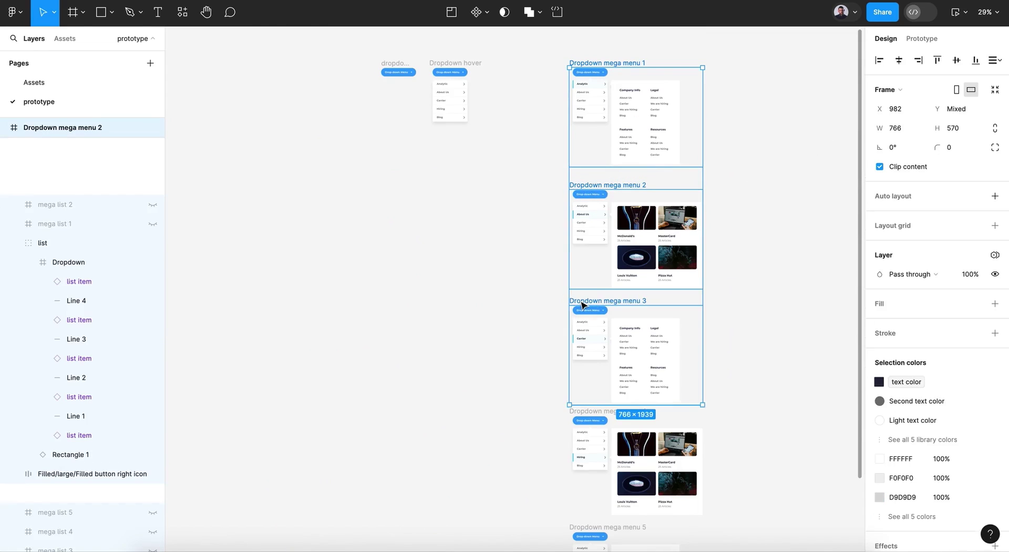
{"action": "scroll", "coordinate": [583, 304], "scroll_direction": "down", "scroll_amount": 6}
{"action": "left_click", "coordinate": [592, 262], "text": "shift"}
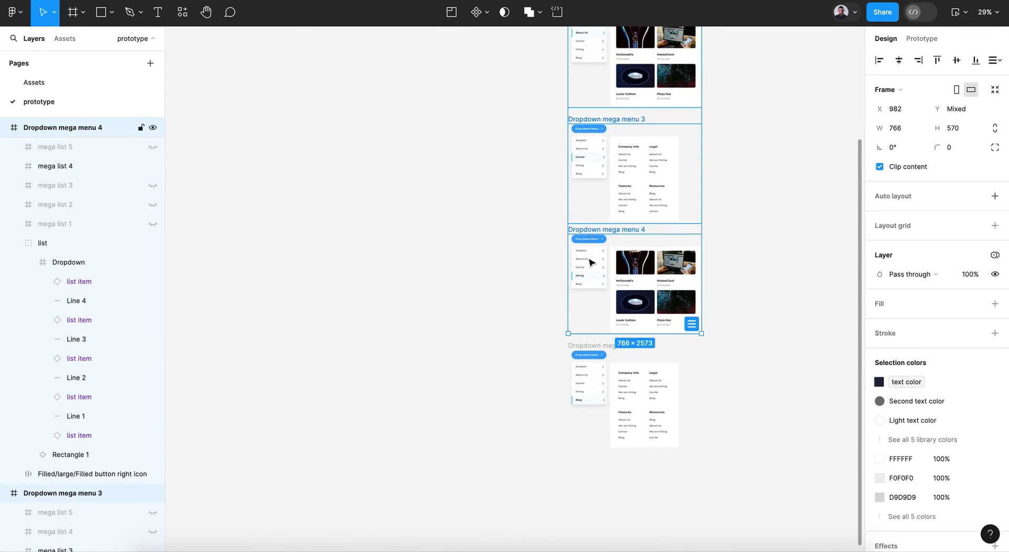
{"action": "left_click", "coordinate": [592, 350], "text": "shift"}
{"action": "scroll", "coordinate": [470, 277], "scroll_direction": "up", "scroll_amount": 9}
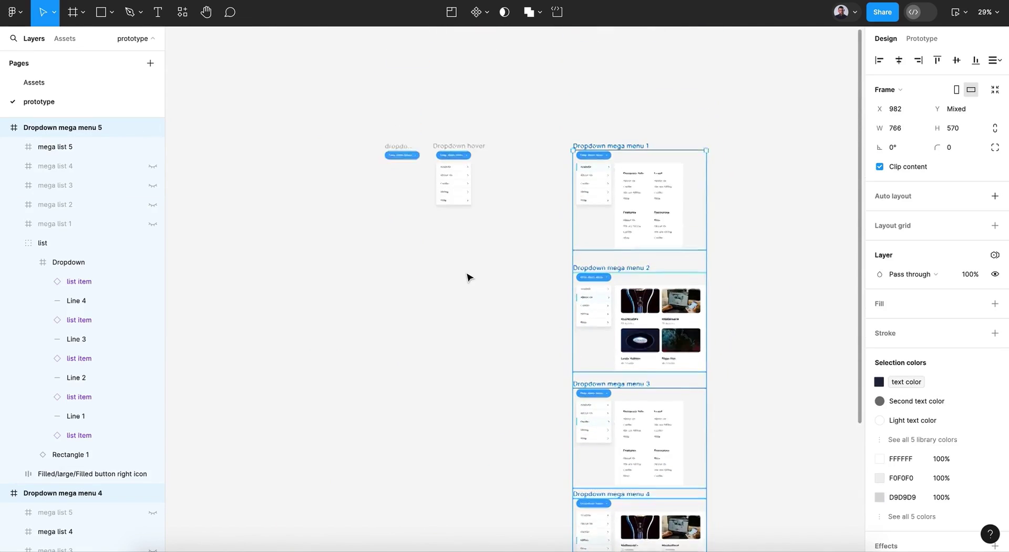
Step: Check the five selected frames' Mouse leave interaction to dropdown default and remove it
{"action": "left_click", "coordinate": [922, 40]}
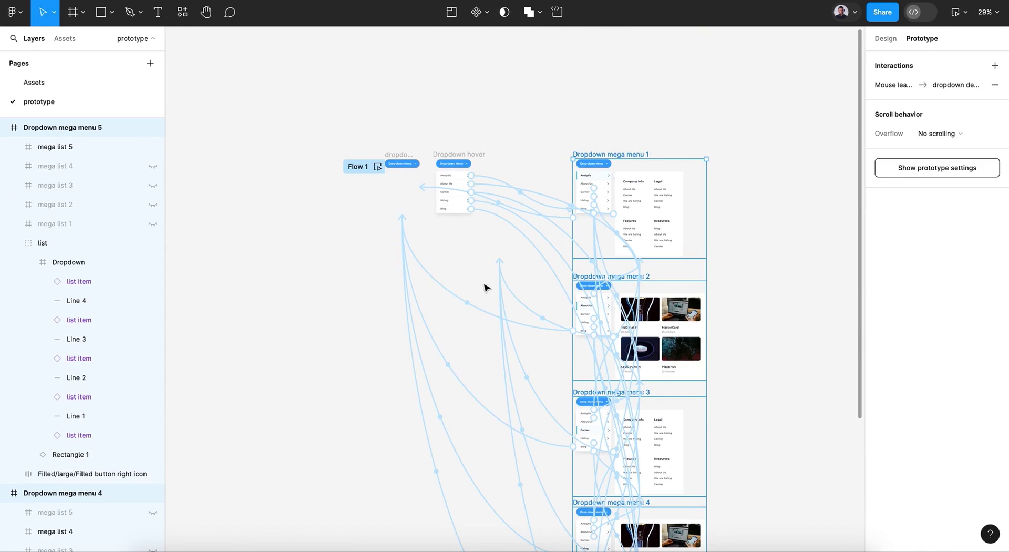
{"action": "left_click", "coordinate": [891, 86]}
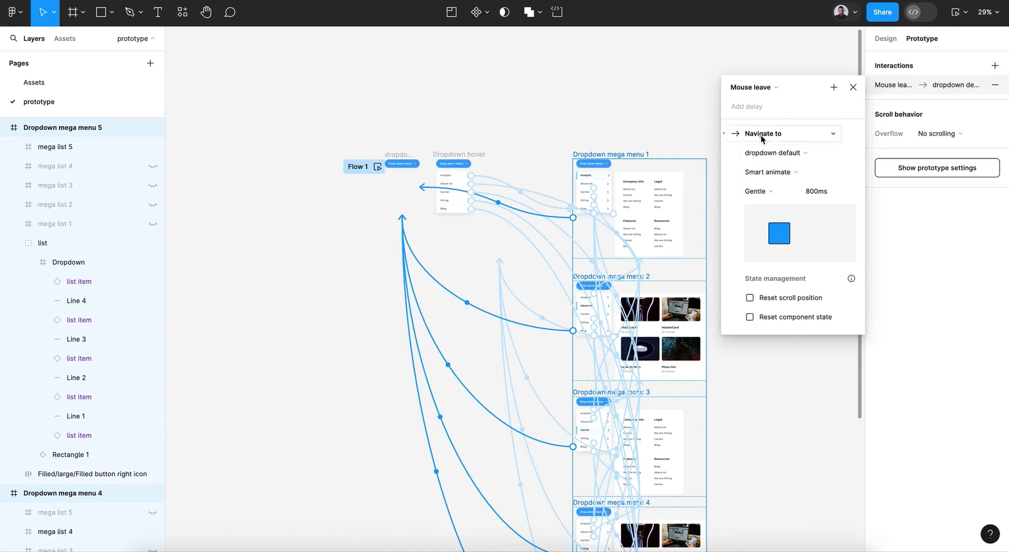
{"action": "left_click", "coordinate": [854, 87]}
{"action": "left_click", "coordinate": [994, 85]}
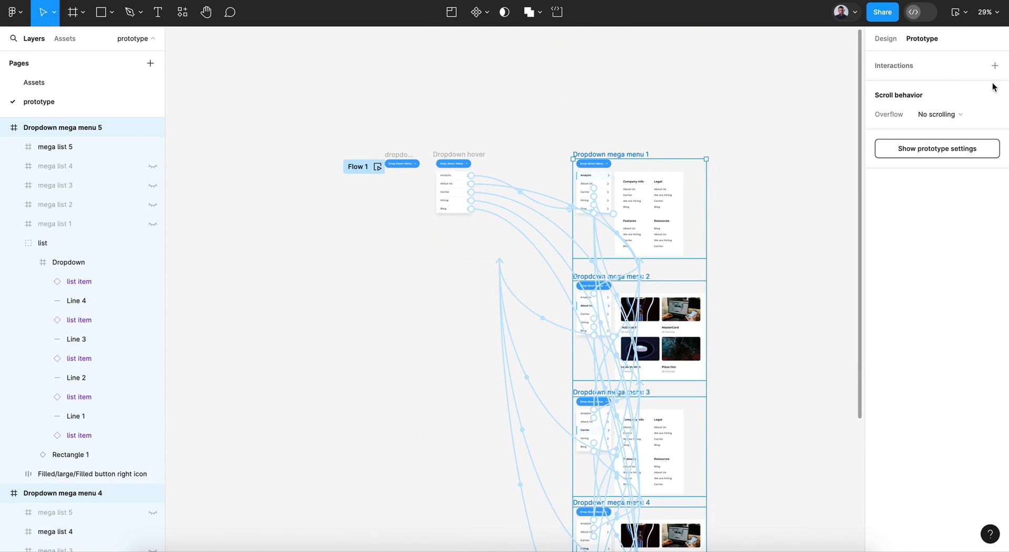
Step: Add a Mouse leave interaction to the five selected mega menu frames that navigates to dropdown default, and deselect them
{"action": "left_click", "coordinate": [997, 65]}
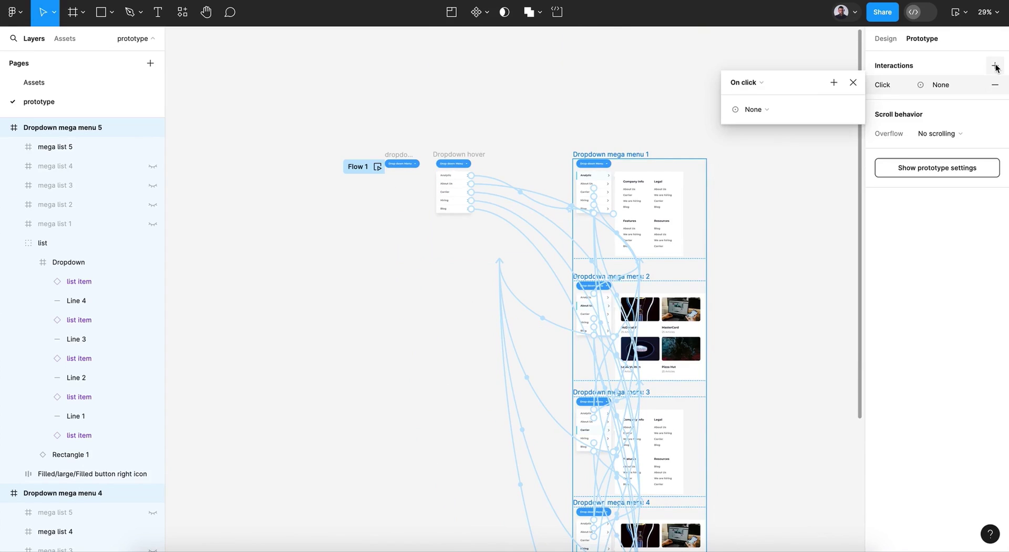
{"action": "left_click", "coordinate": [758, 82]}
{"action": "left_click", "coordinate": [763, 180]}
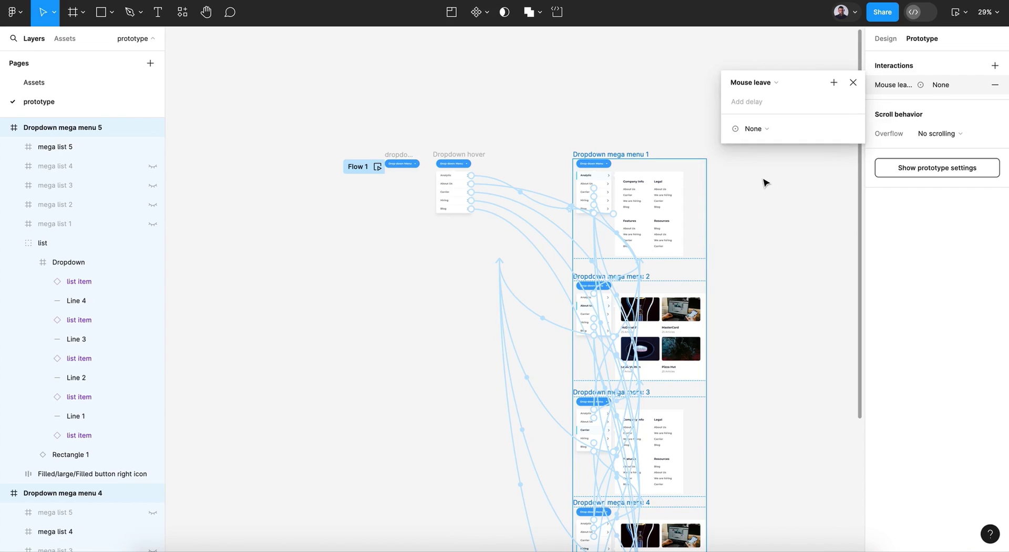
{"action": "left_click", "coordinate": [767, 128]}
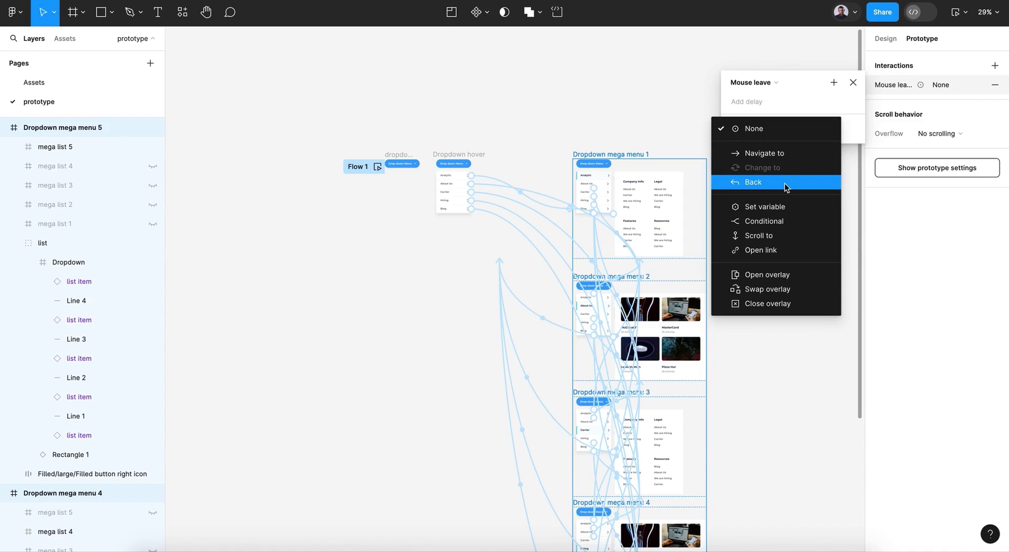
{"action": "left_click", "coordinate": [786, 153]}
{"action": "left_click", "coordinate": [785, 156]}
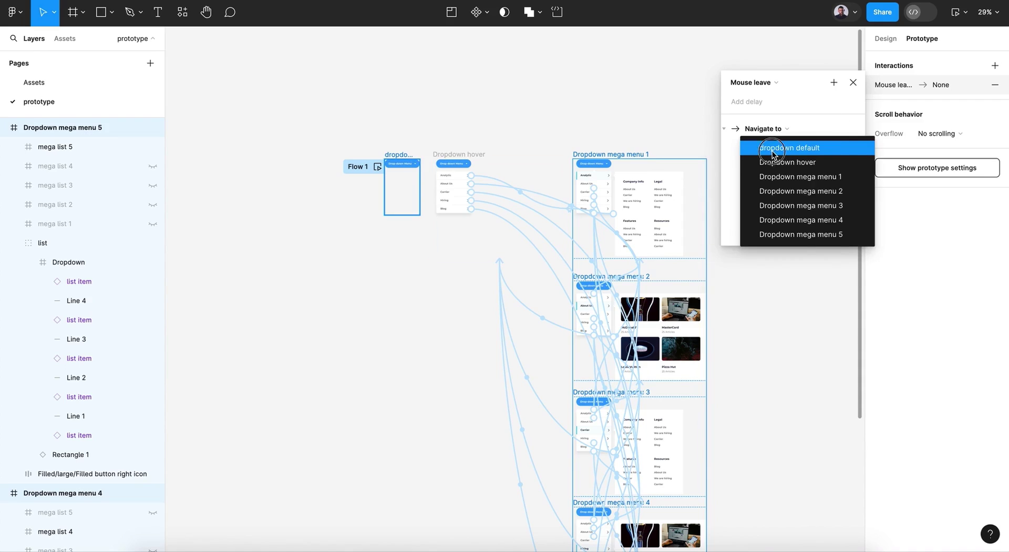
{"action": "left_click", "coordinate": [783, 149]}
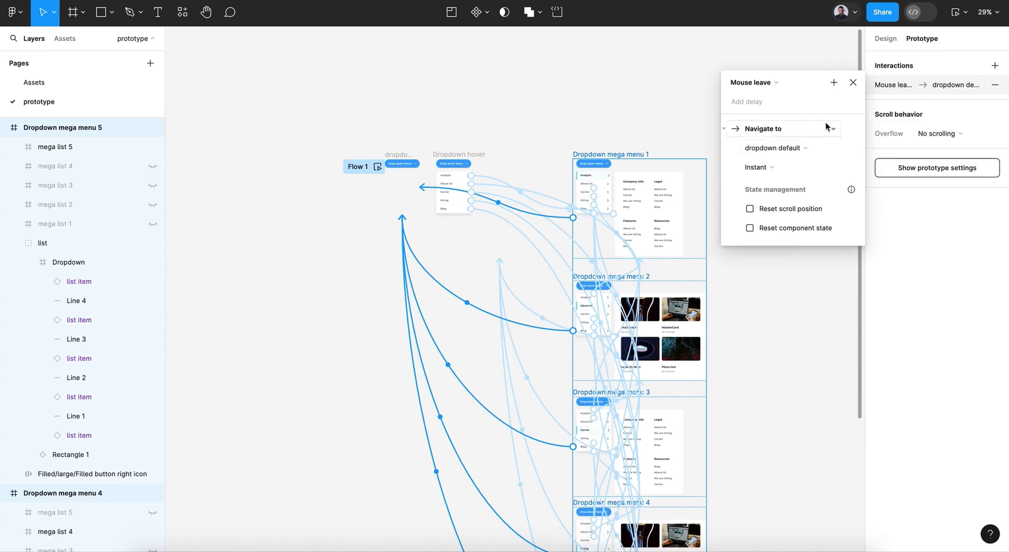
{"action": "left_click", "coordinate": [853, 82]}
{"action": "left_click", "coordinate": [740, 55]}
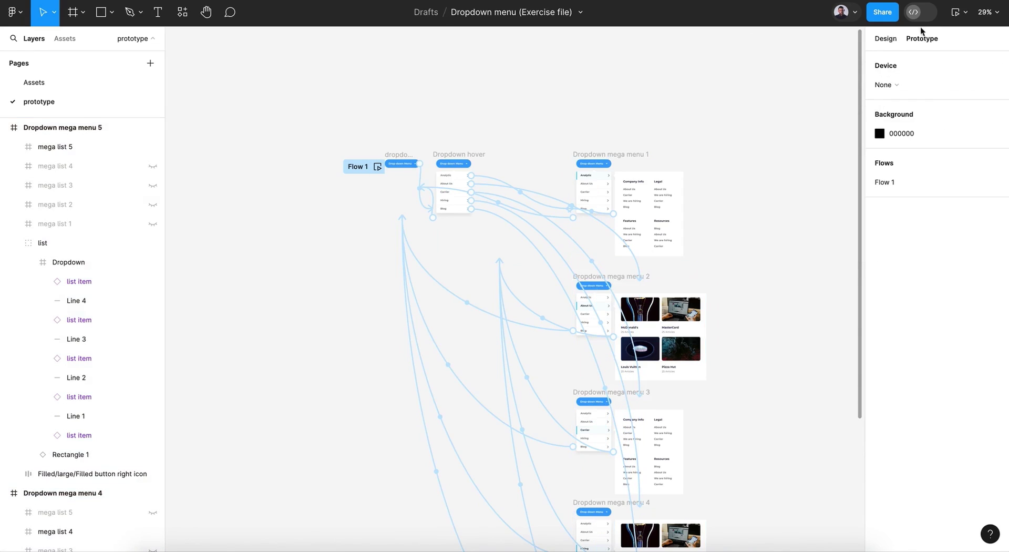
Step: Preview the prototype from dropdown default and test the drop-down menu by hovering the Hiring and Blog items
{"action": "left_click", "coordinate": [954, 12]}
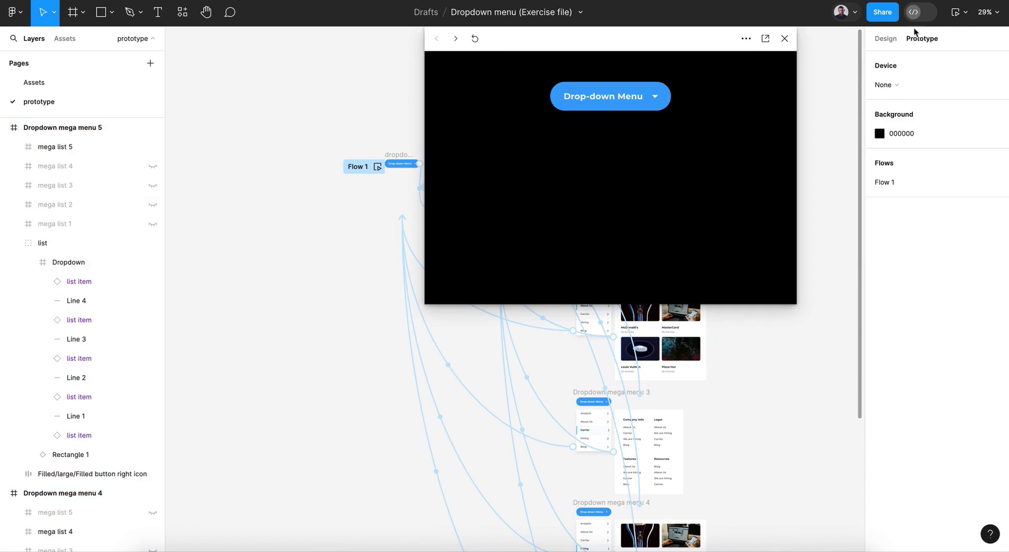
{"action": "left_click", "coordinate": [654, 103]}
{"action": "mouse_move", "coordinate": [493, 106]}
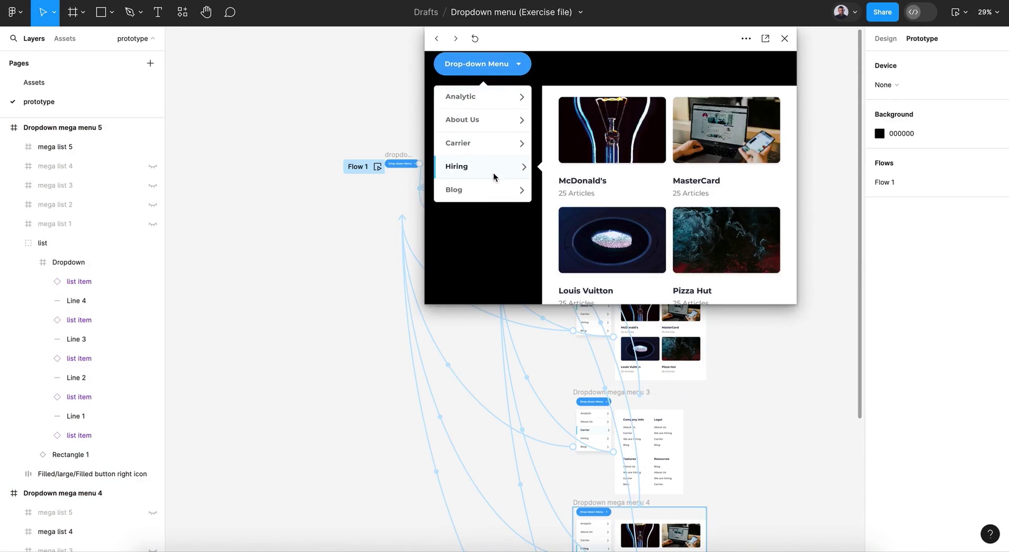
{"action": "mouse_move", "coordinate": [496, 183]}
{"action": "key", "text": "r"}
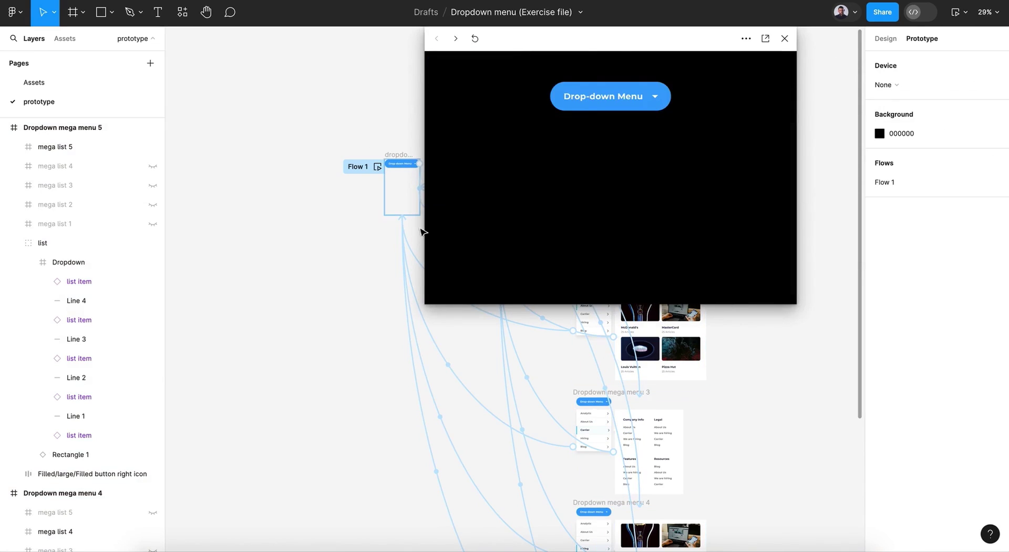
{"action": "left_click", "coordinate": [590, 97]}
{"action": "mouse_move", "coordinate": [493, 183]}
{"action": "mouse_move", "coordinate": [456, 200]}
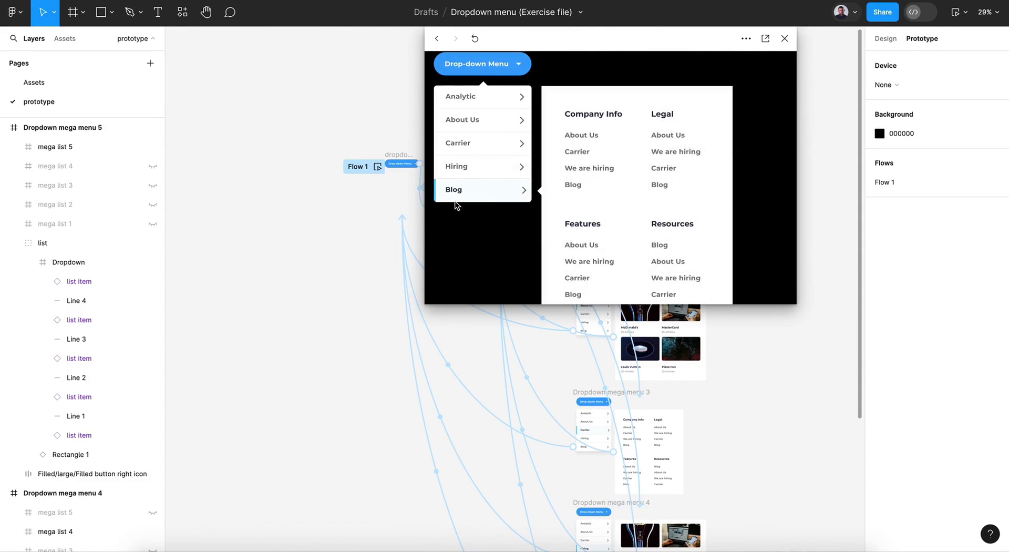
Step: Restart the preview several times to retest the drop-down button and the Analytic, Hiring and Blog items, and close the preview
{"action": "key", "text": "r"}
{"action": "left_click", "coordinate": [574, 103]}
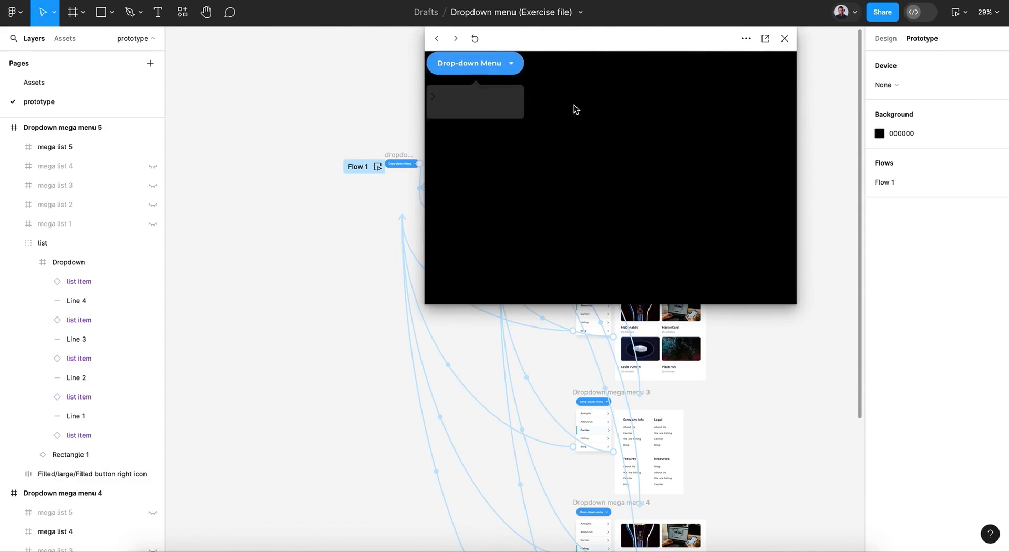
{"action": "key", "text": "r"}
{"action": "left_click", "coordinate": [589, 94]}
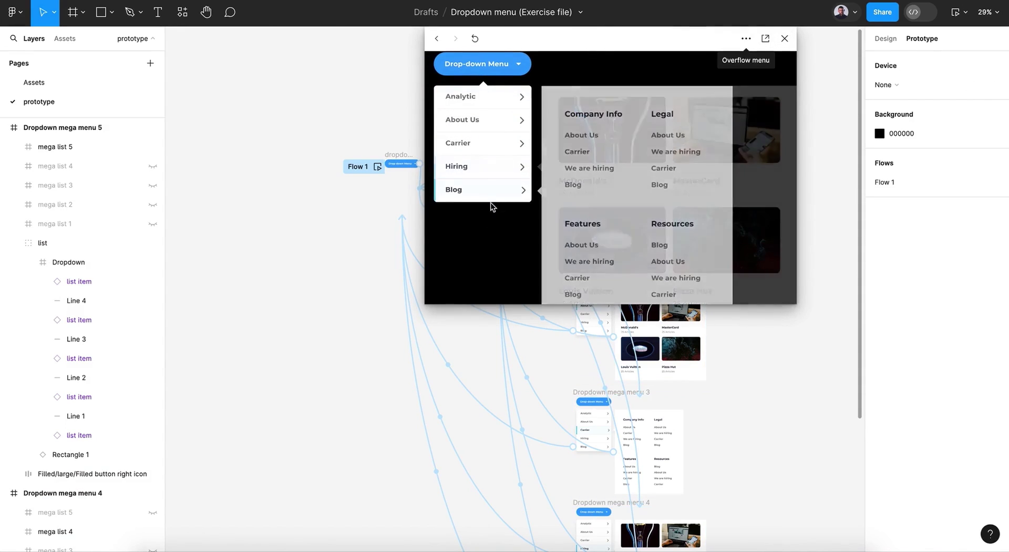
{"action": "key", "text": "r"}
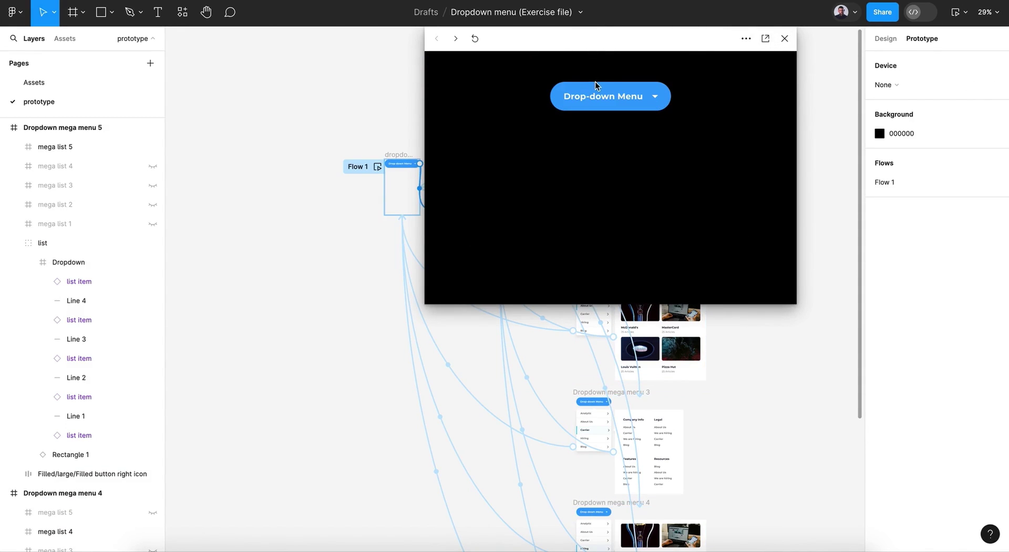
{"action": "left_click", "coordinate": [623, 101]}
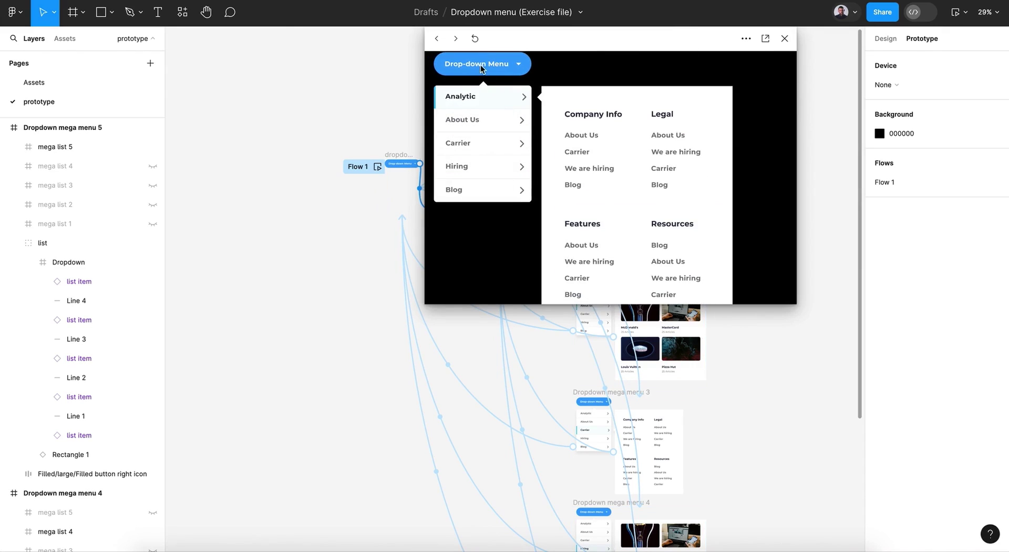
{"action": "key", "text": "r"}
{"action": "left_click", "coordinate": [784, 38]}
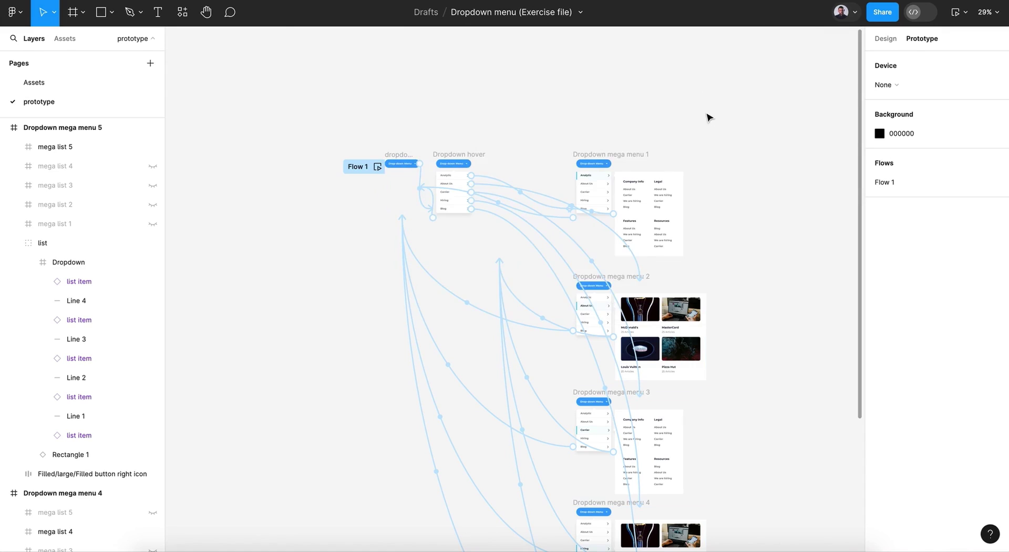
Step: Show the design properties and inspect the dropdown default, Dropdown hover and Dropdown mega menu 1 frames
{"action": "scroll", "coordinate": [706, 122], "scroll_direction": "up", "scroll_amount": 3}
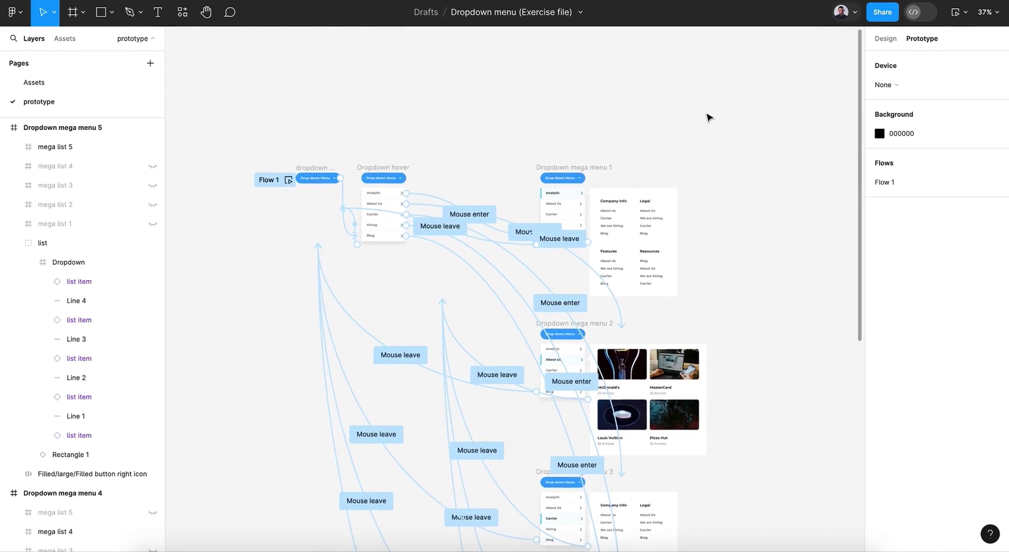
{"action": "left_click", "coordinate": [885, 39]}
{"action": "scroll", "coordinate": [529, 143], "scroll_direction": "left", "scroll_amount": 2}
{"action": "scroll", "coordinate": [528, 143], "scroll_direction": "left", "scroll_amount": 2}
{"action": "left_click", "coordinate": [473, 134]}
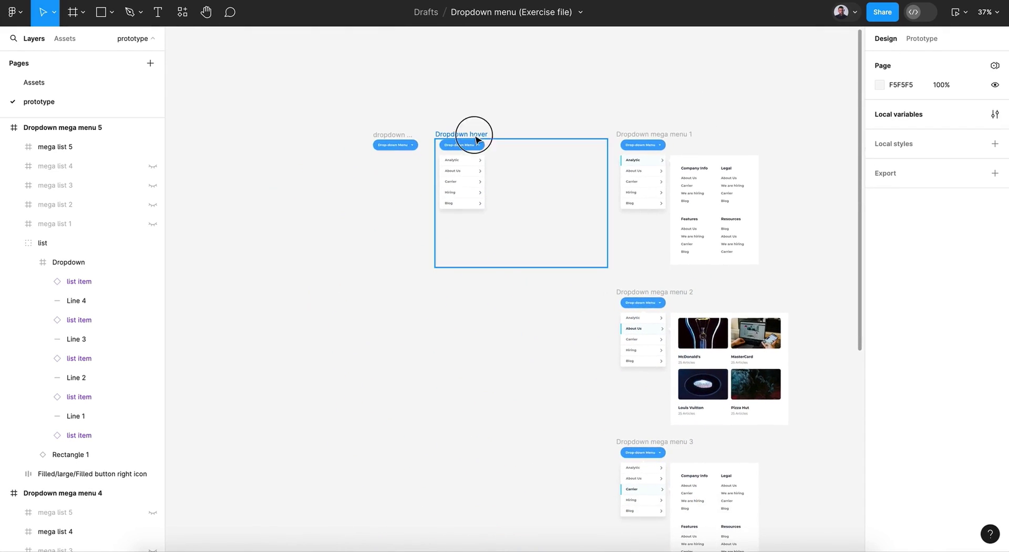
{"action": "left_click", "coordinate": [375, 144]}
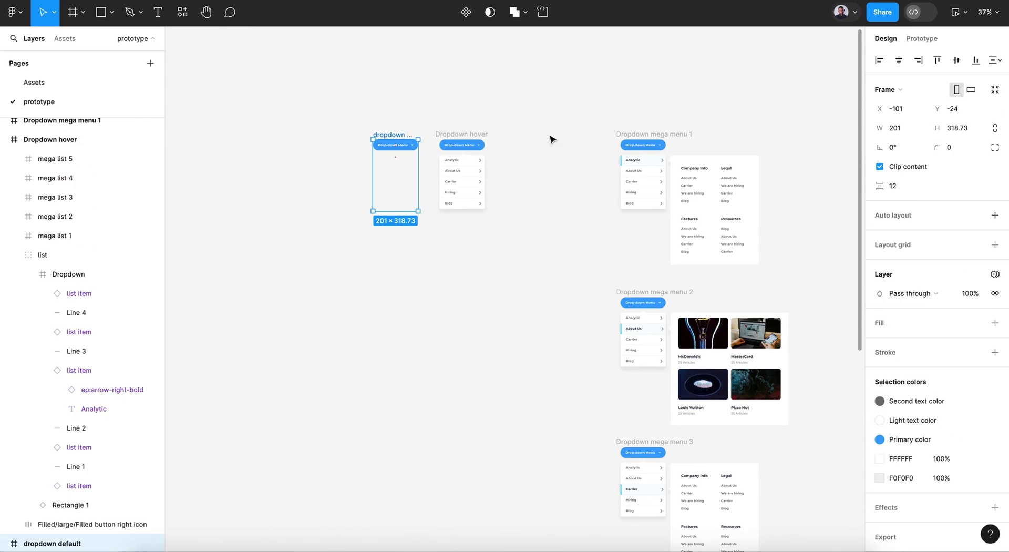
{"action": "left_click", "coordinate": [624, 137]}
{"action": "left_click", "coordinate": [460, 132]}
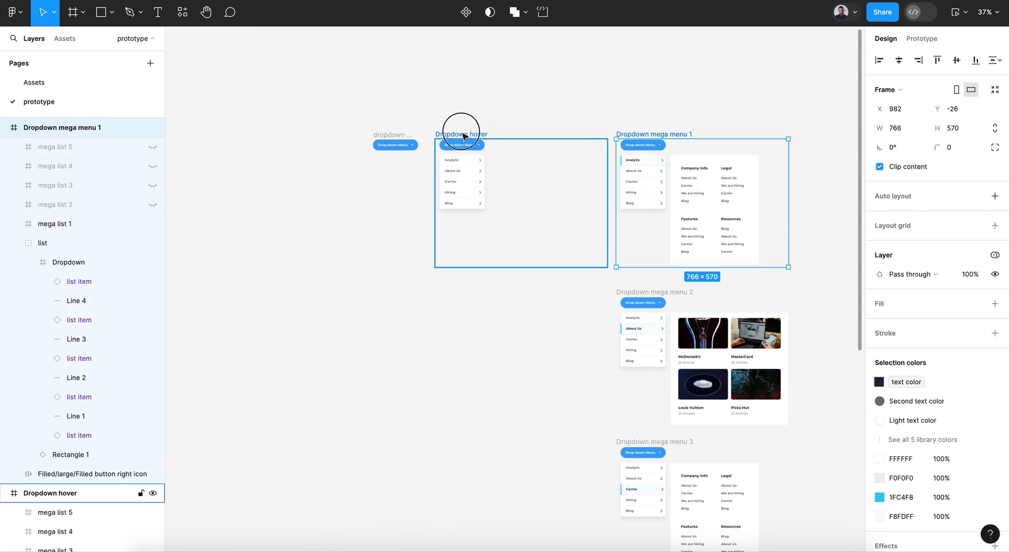
{"action": "left_click", "coordinate": [408, 304]}
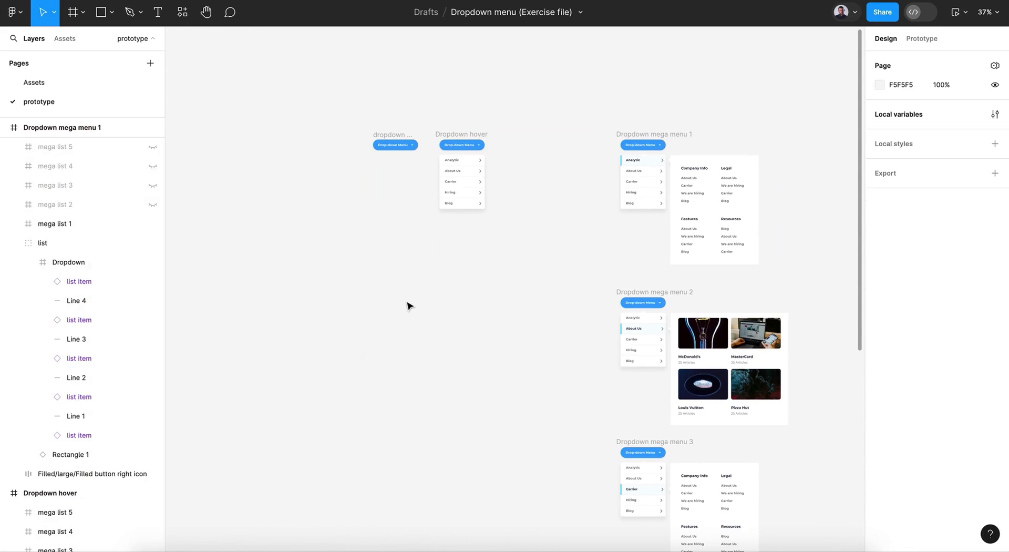
Step: Select all seven dropdown and mega menu frames and combine them into one component set
{"action": "scroll", "coordinate": [408, 305], "scroll_direction": "down", "scroll_amount": 2}
{"action": "scroll", "coordinate": [408, 305], "scroll_direction": "down", "scroll_amount": 4}
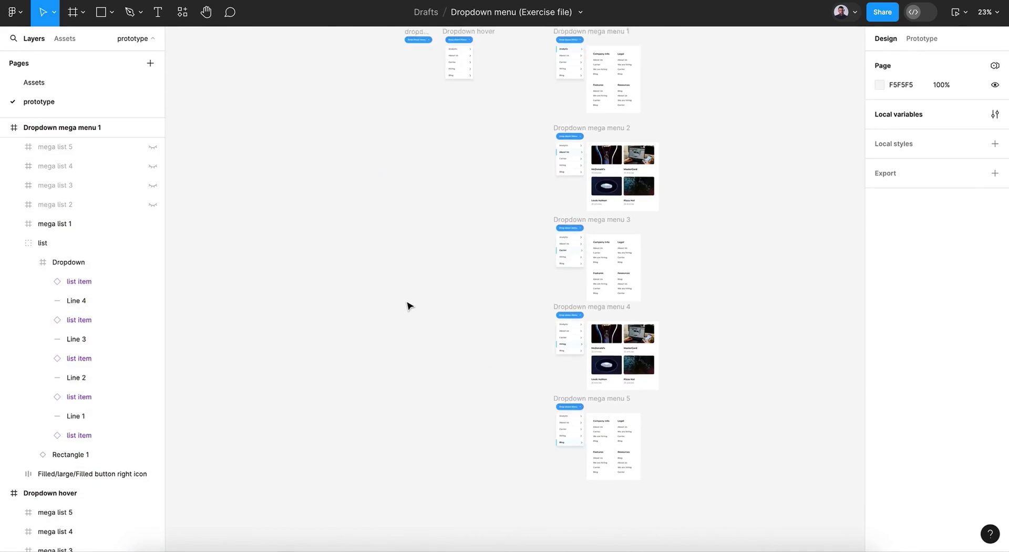
{"action": "scroll", "coordinate": [408, 304], "scroll_direction": "up", "scroll_amount": 2}
{"action": "left_click_drag", "start_coordinate": [372, 49], "coordinate": [745, 529]}
{"action": "scroll", "coordinate": [630, 313], "scroll_direction": "up", "scroll_amount": 3}
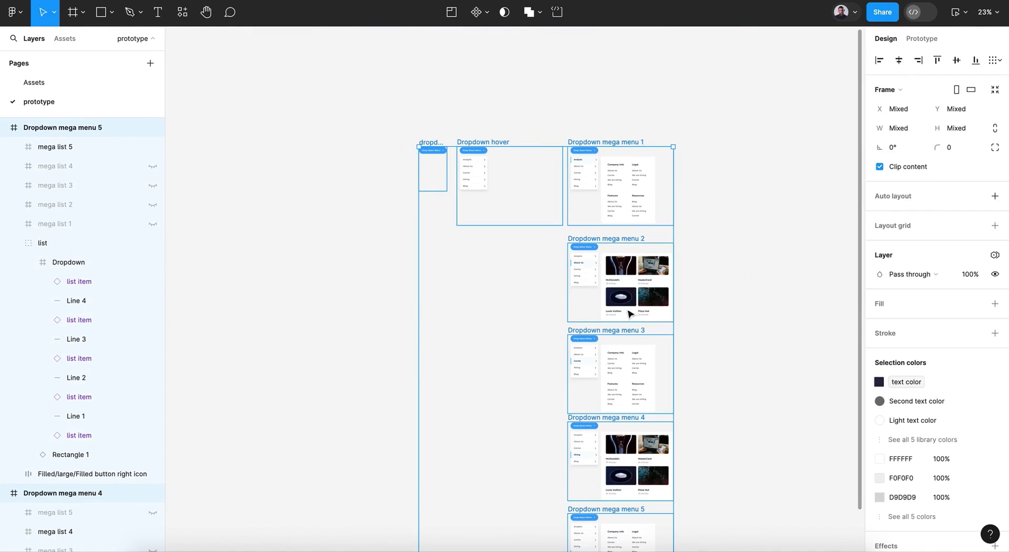
{"action": "left_click", "coordinate": [486, 12]}
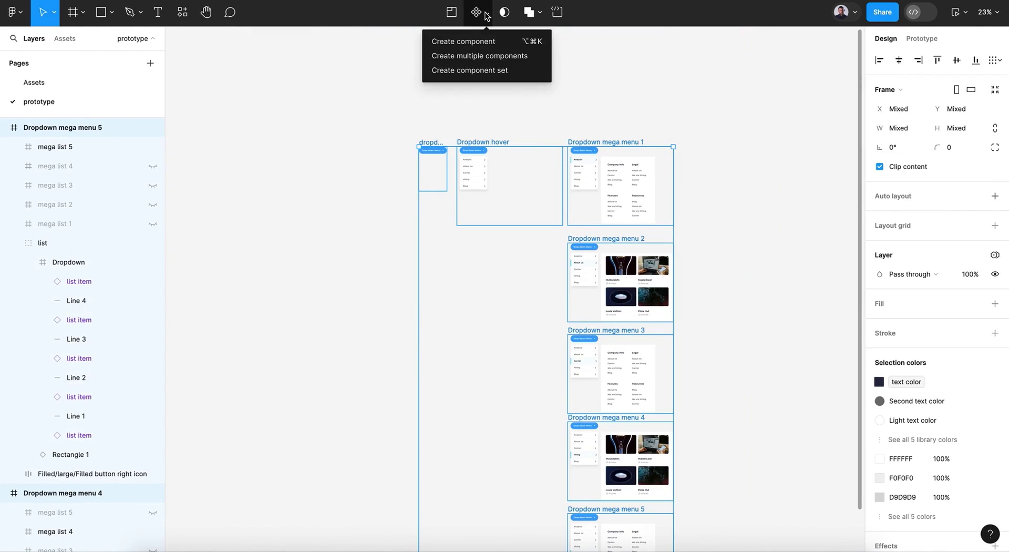
{"action": "left_click", "coordinate": [470, 77]}
{"action": "scroll", "coordinate": [549, 120], "scroll_direction": "down", "scroll_amount": 1}
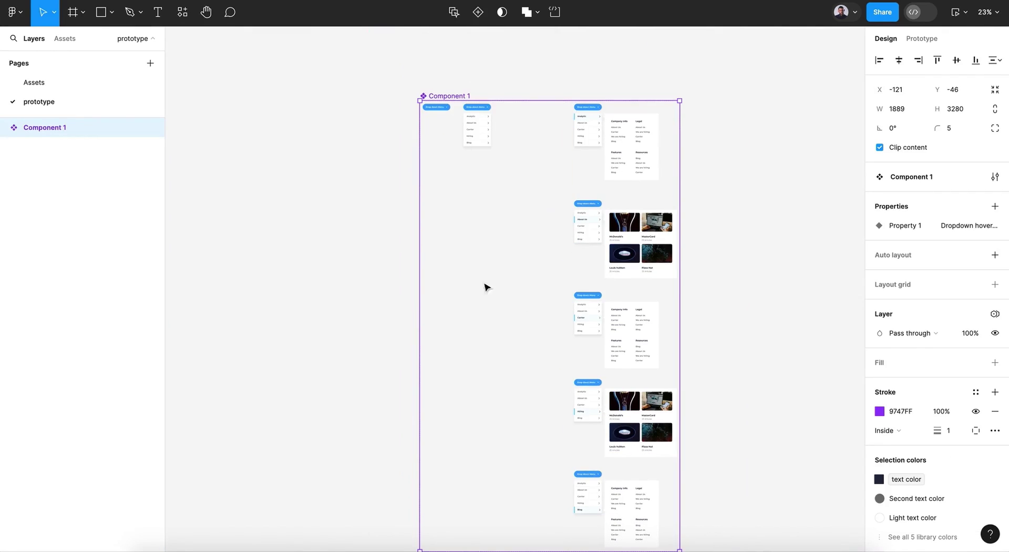
{"action": "scroll", "coordinate": [568, 405], "scroll_direction": "up", "scroll_amount": 1}
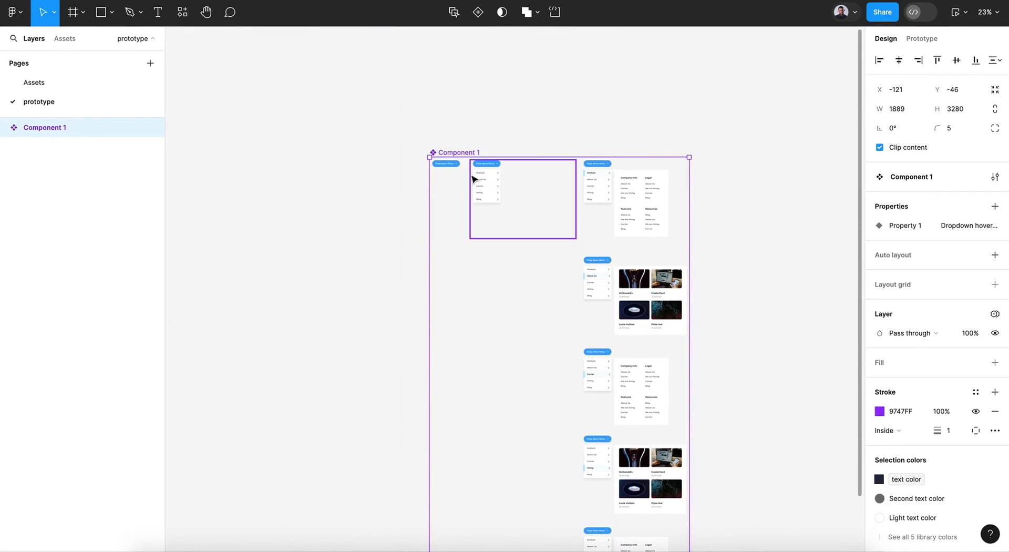
Step: Rename the component set as Dropdown comp and deselect it
{"action": "double_click", "coordinate": [456, 152]}
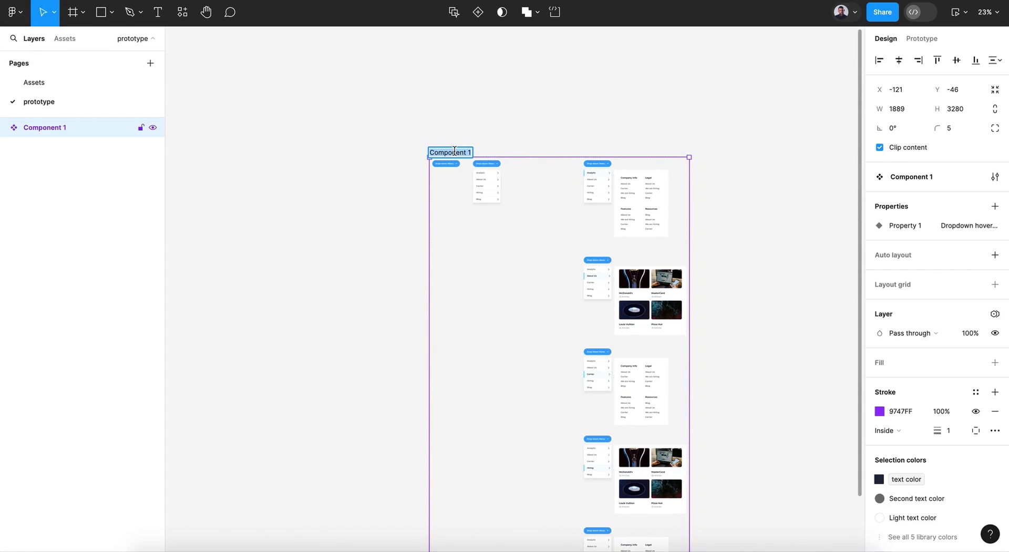
{"action": "type", "text": "Dropdown comp"}
{"action": "key", "text": "Return"}
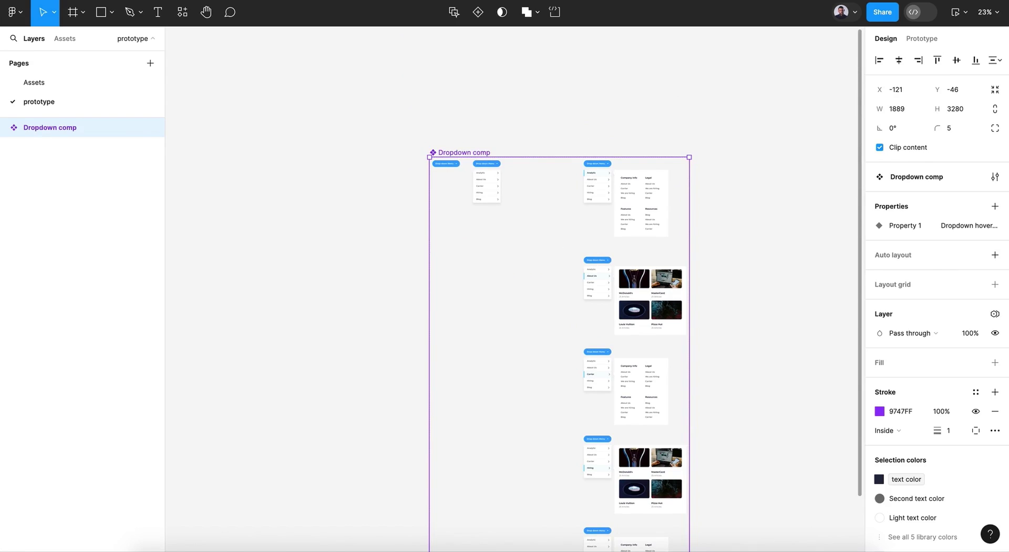
{"action": "left_click", "coordinate": [453, 129]}
Step: Draw a new frame on the empty canvas beside Dropdown comp and resize it to about 1307 × 905
{"action": "scroll", "coordinate": [453, 129], "scroll_direction": "right", "scroll_amount": 3}
{"action": "scroll", "coordinate": [453, 130], "scroll_direction": "down", "scroll_amount": 1}
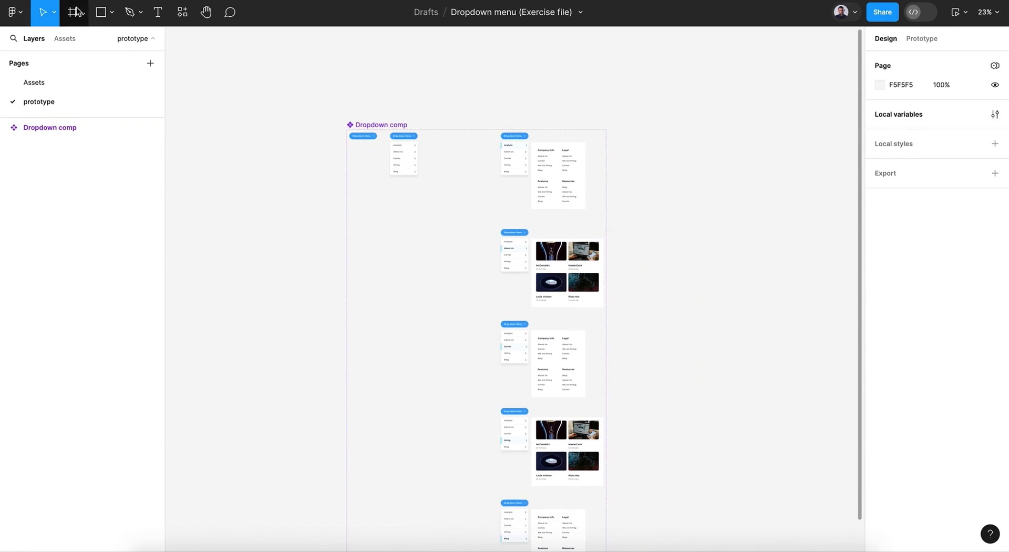
{"action": "key", "text": "f"}
{"action": "scroll", "coordinate": [741, 109], "scroll_direction": "right", "scroll_amount": 5}
{"action": "scroll", "coordinate": [741, 108], "scroll_direction": "down", "scroll_amount": 1}
{"action": "left_click_drag", "start_coordinate": [559, 117], "coordinate": [749, 236]}
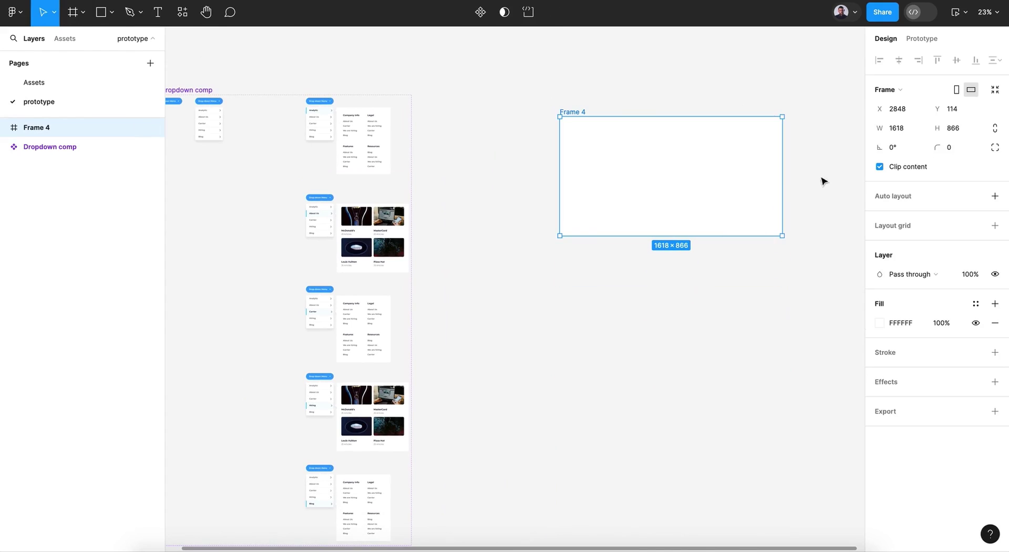
{"action": "left_click_drag", "start_coordinate": [782, 187], "coordinate": [714, 185]}
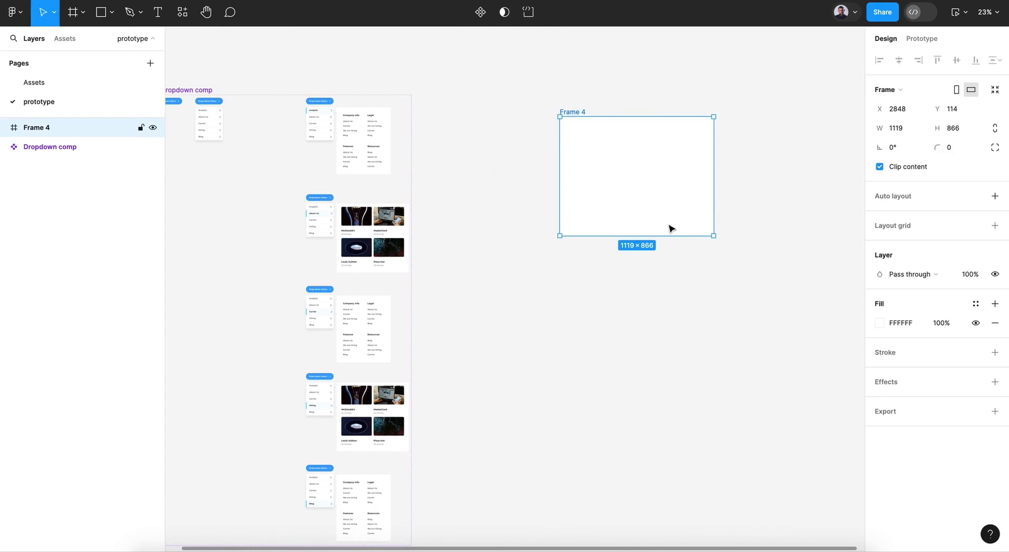
{"action": "left_click_drag", "start_coordinate": [662, 236], "coordinate": [661, 241]}
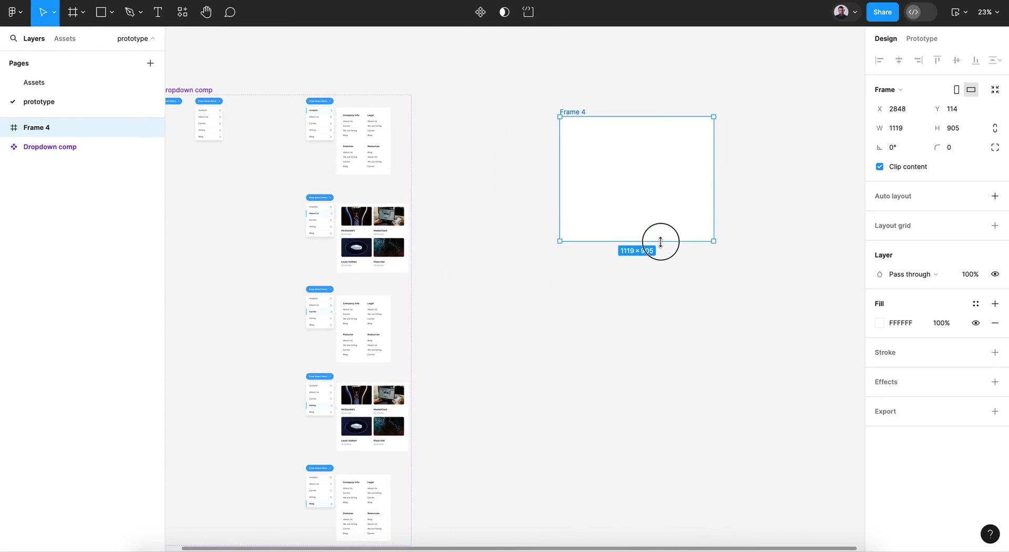
{"action": "left_click_drag", "start_coordinate": [715, 173], "coordinate": [740, 174]}
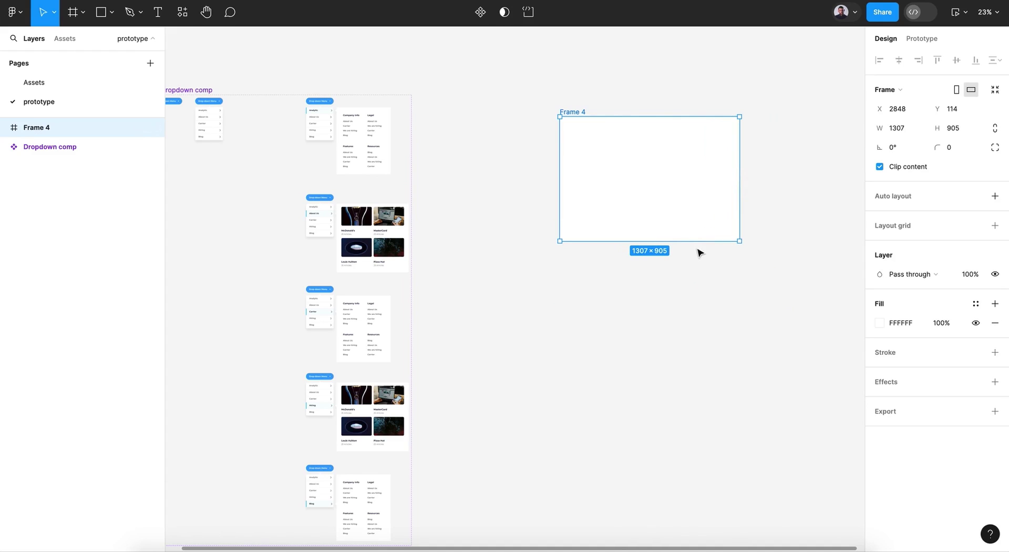
Step: Place an instance of the local component Dropdown comp inside the new frame at about X 524, Y 234
{"action": "key", "text": "shift+2"}
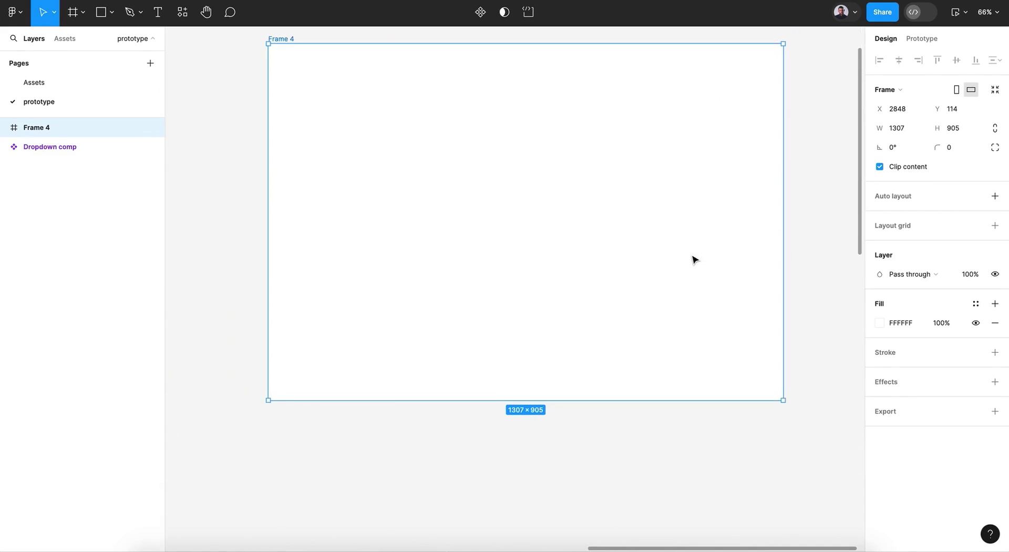
{"action": "left_click", "coordinate": [74, 41]}
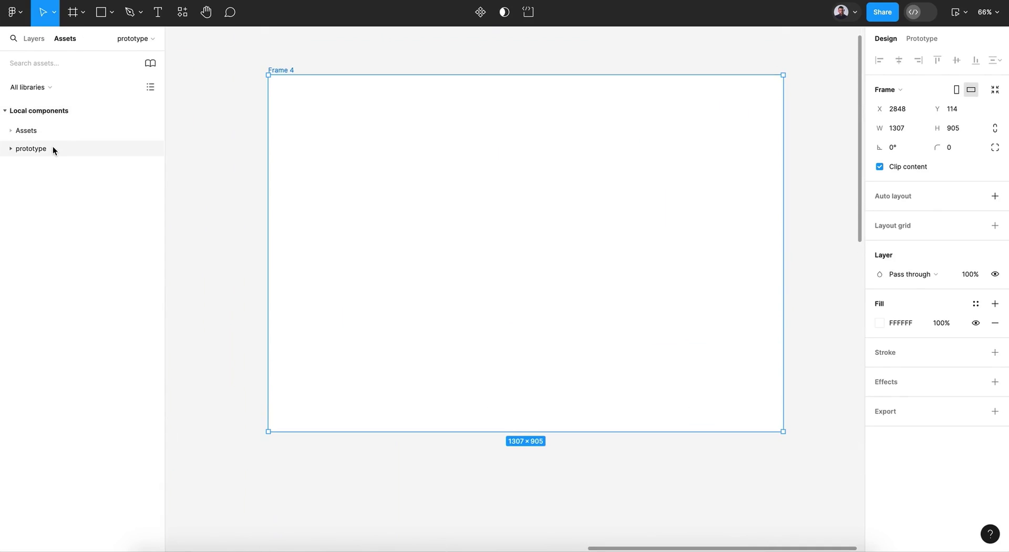
{"action": "left_click", "coordinate": [49, 148]}
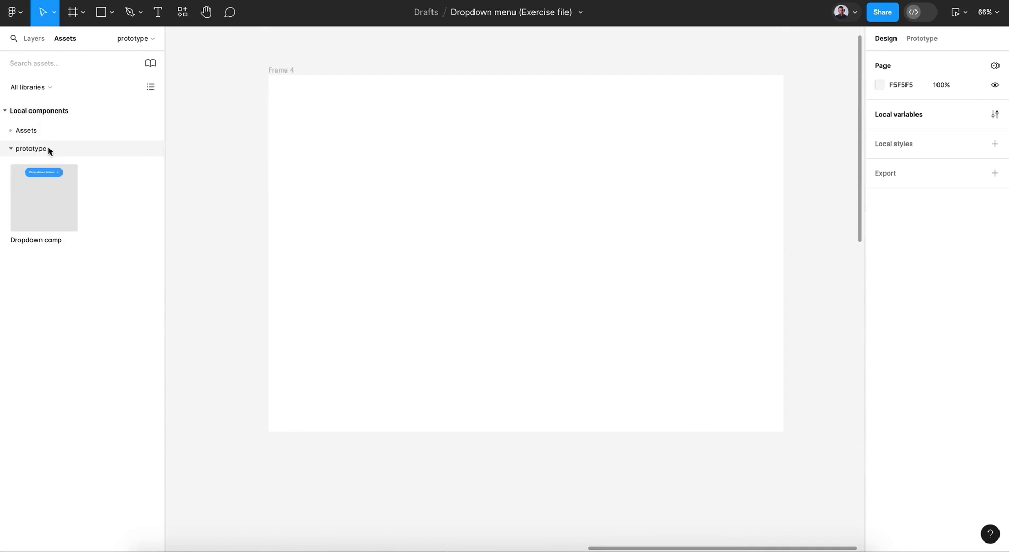
{"action": "left_click", "coordinate": [136, 182]}
{"action": "left_click_drag", "start_coordinate": [137, 182], "coordinate": [512, 180]}
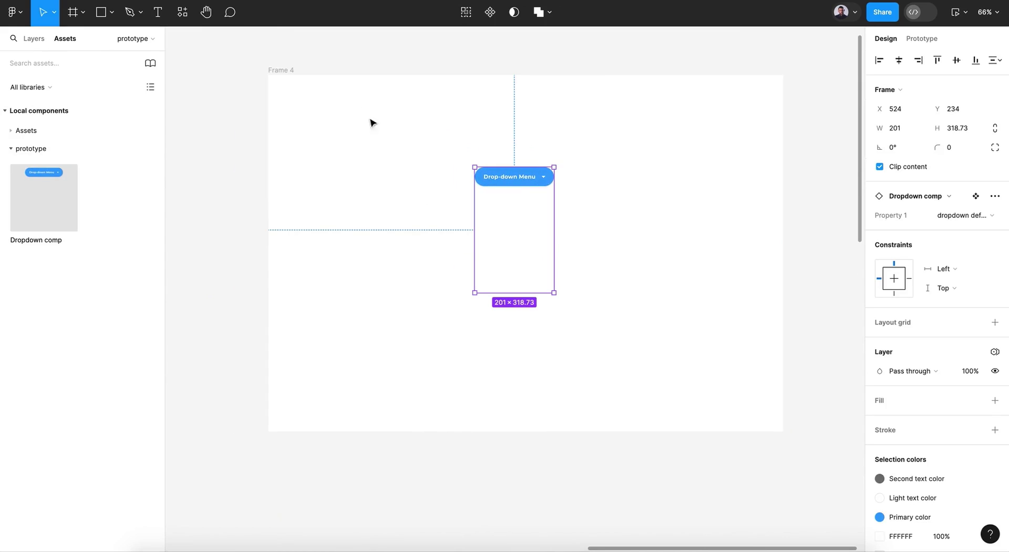
{"action": "key", "text": "Escape"}
Step: Change the fill of Frame 4 to light gray D9D8D8
{"action": "left_click", "coordinate": [284, 68]}
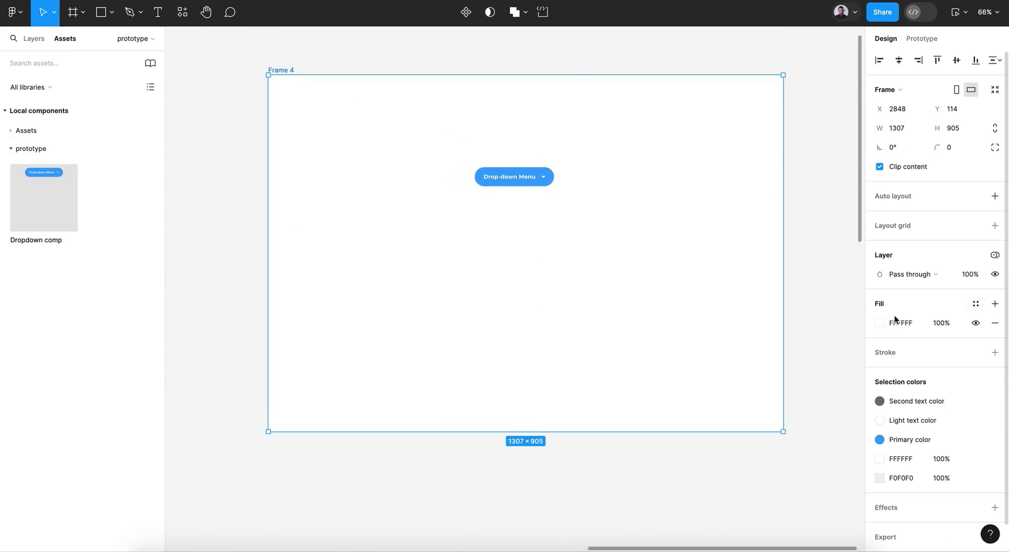
{"action": "left_click", "coordinate": [874, 325]}
{"action": "left_click_drag", "start_coordinate": [725, 249], "coordinate": [721, 267]}
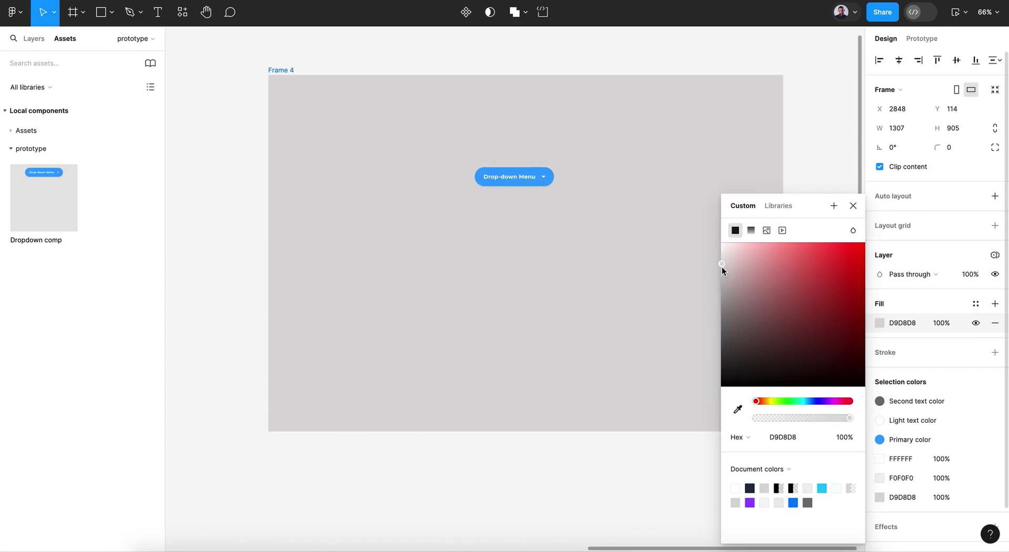
{"action": "left_click", "coordinate": [853, 205]}
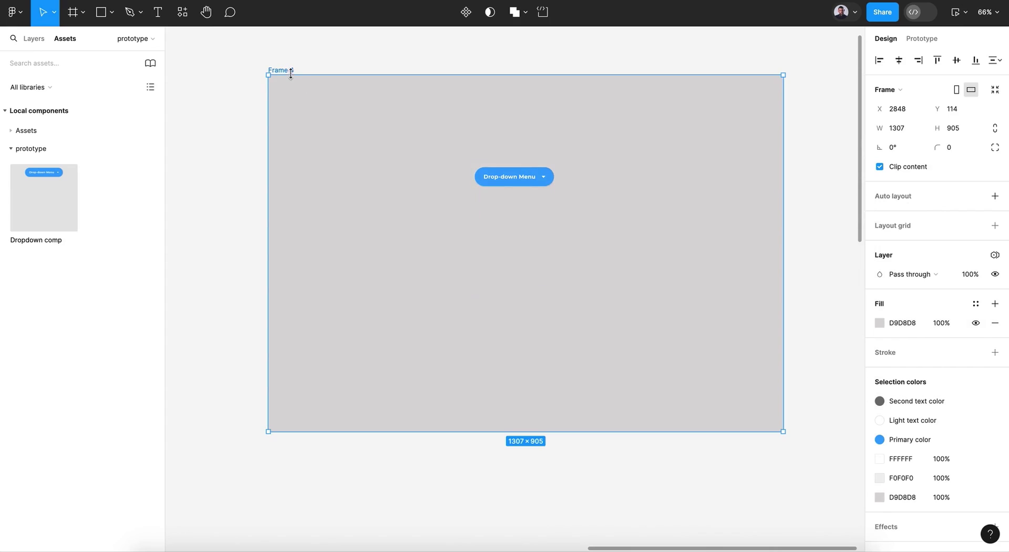
Step: Present Frame 4 and test the drop-down button and its Hiring and Carrier mega menus, and return to the editor
{"action": "left_click", "coordinate": [960, 13]}
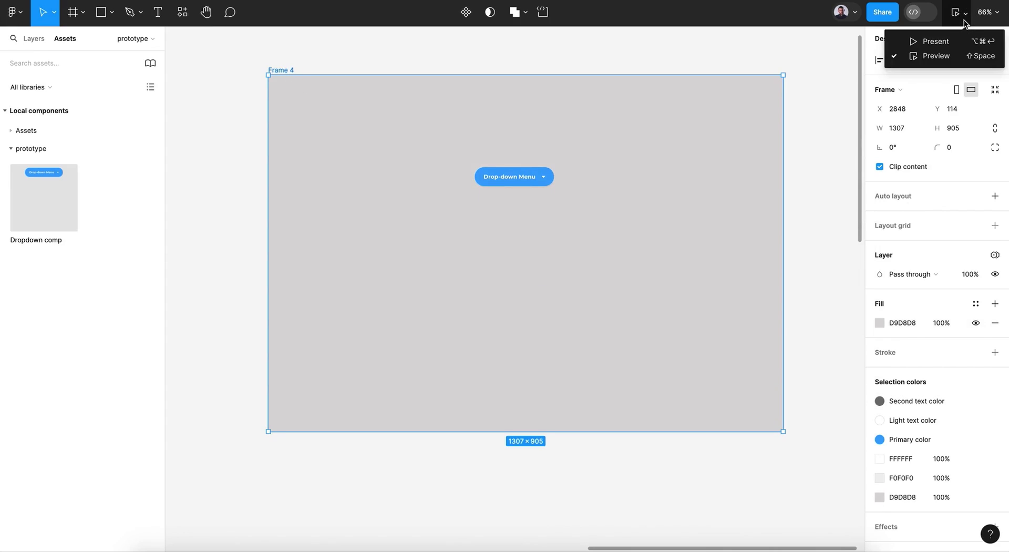
{"action": "left_click", "coordinate": [943, 41]}
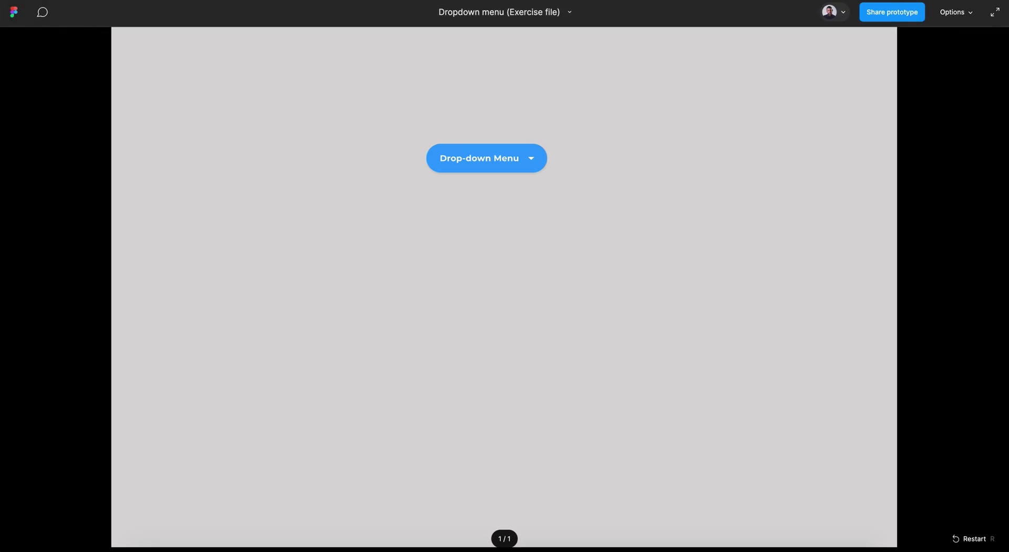
{"action": "left_click", "coordinate": [647, 149]}
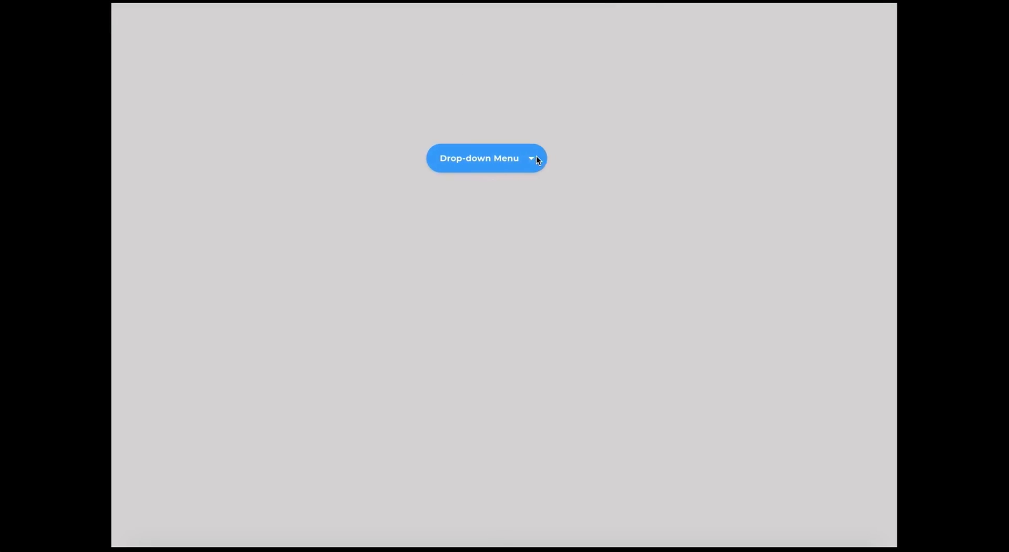
{"action": "left_click", "coordinate": [529, 158]}
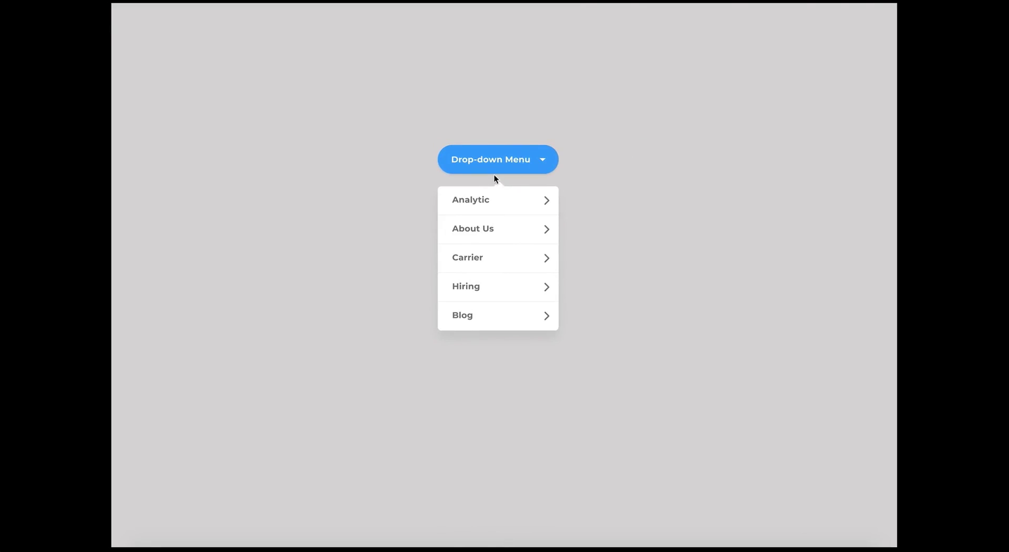
{"action": "left_click", "coordinate": [382, 294]}
{"action": "left_click", "coordinate": [506, 169]}
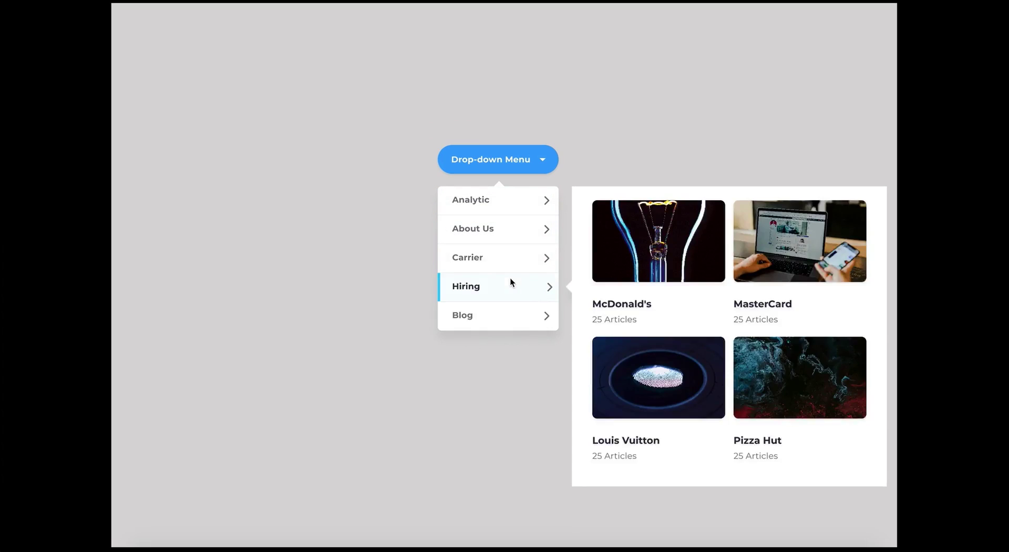
{"action": "mouse_move", "coordinate": [544, 265]}
{"action": "mouse_move", "coordinate": [525, 318]}
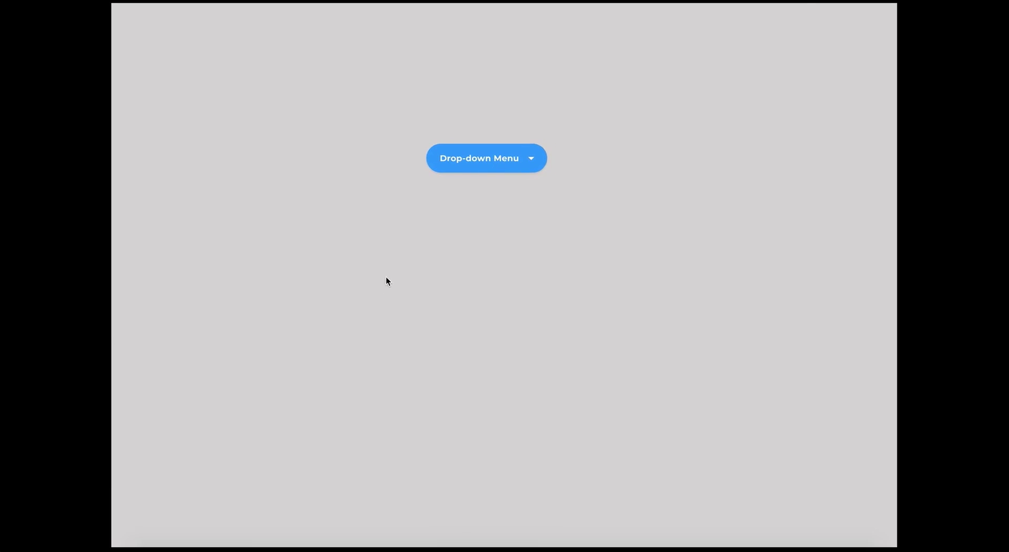
{"action": "mouse_move", "coordinate": [519, 160]}
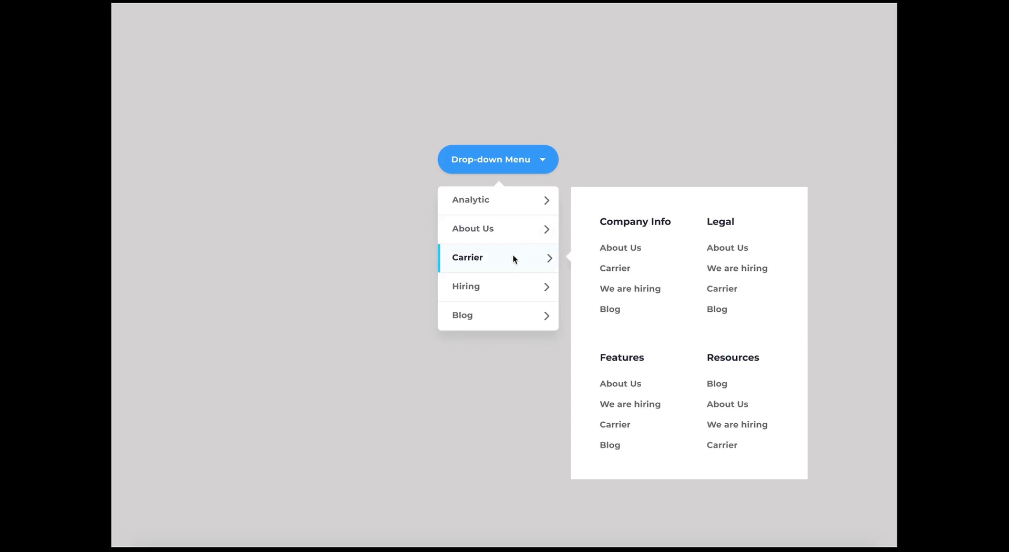
{"action": "mouse_move", "coordinate": [453, 166]}
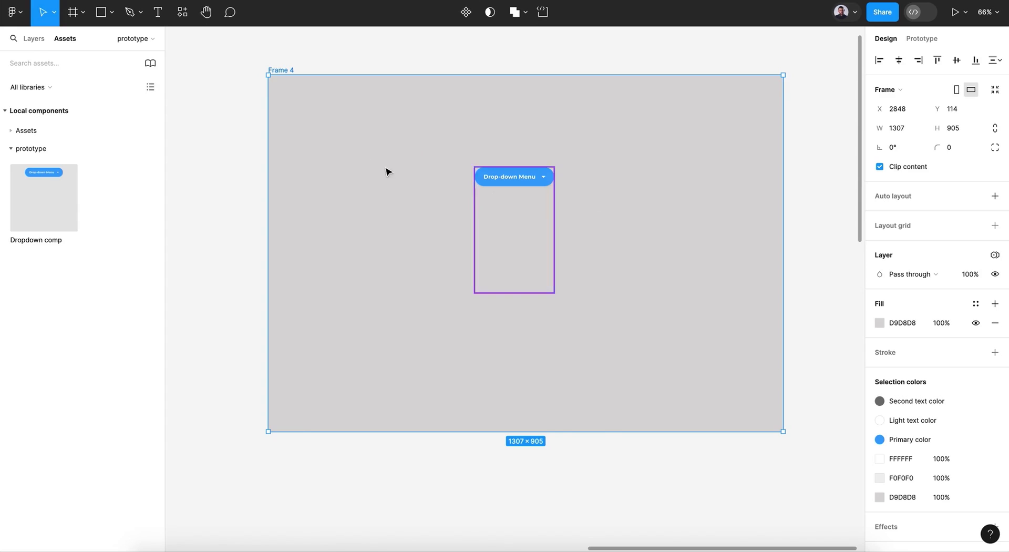
Step: Compare the button's position inside the dropdown default and Dropdown hover variants of Dropdown comp
{"action": "scroll", "coordinate": [362, 154], "scroll_direction": "left", "scroll_amount": 15}
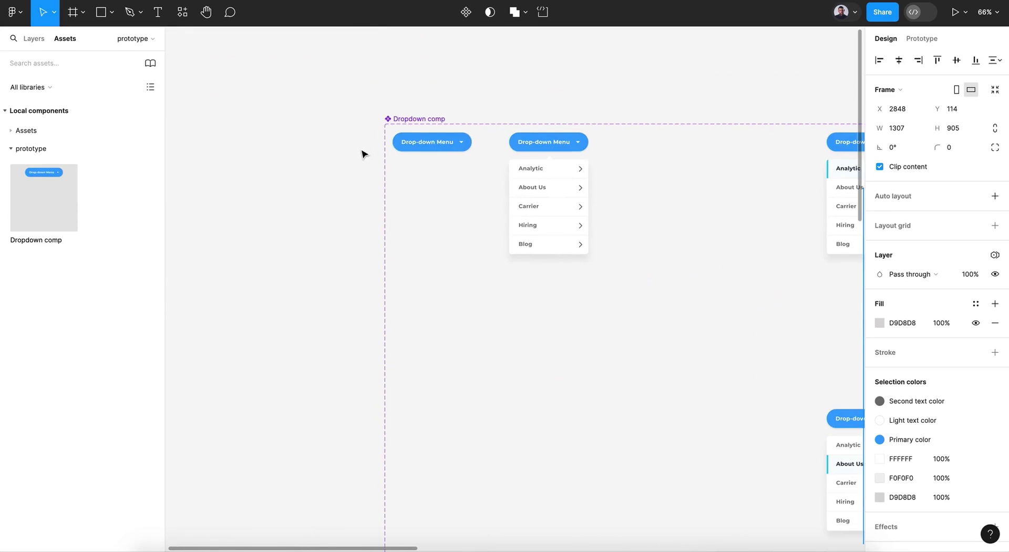
{"action": "left_click", "coordinate": [428, 143]}
{"action": "left_click", "coordinate": [559, 153]}
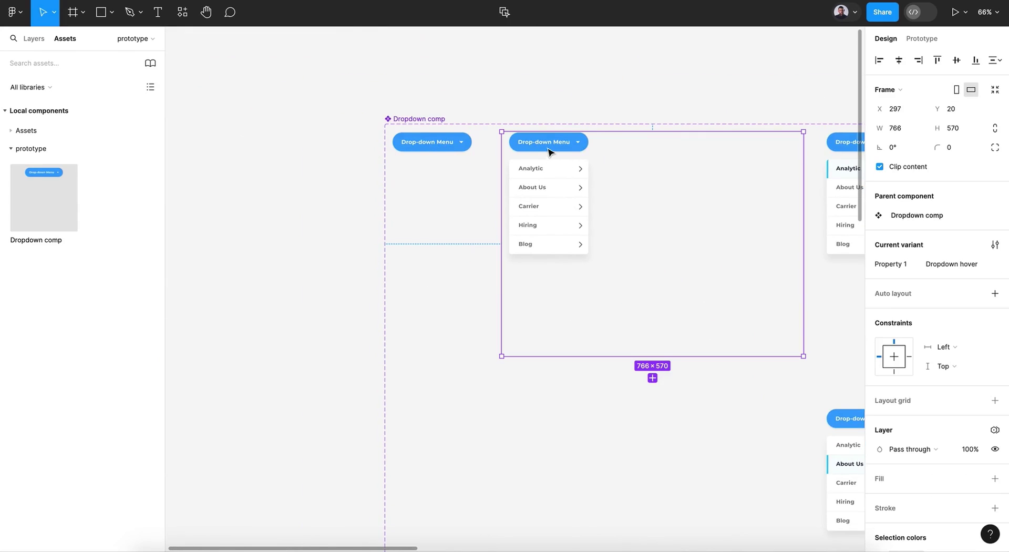
{"action": "left_click", "coordinate": [454, 146]}
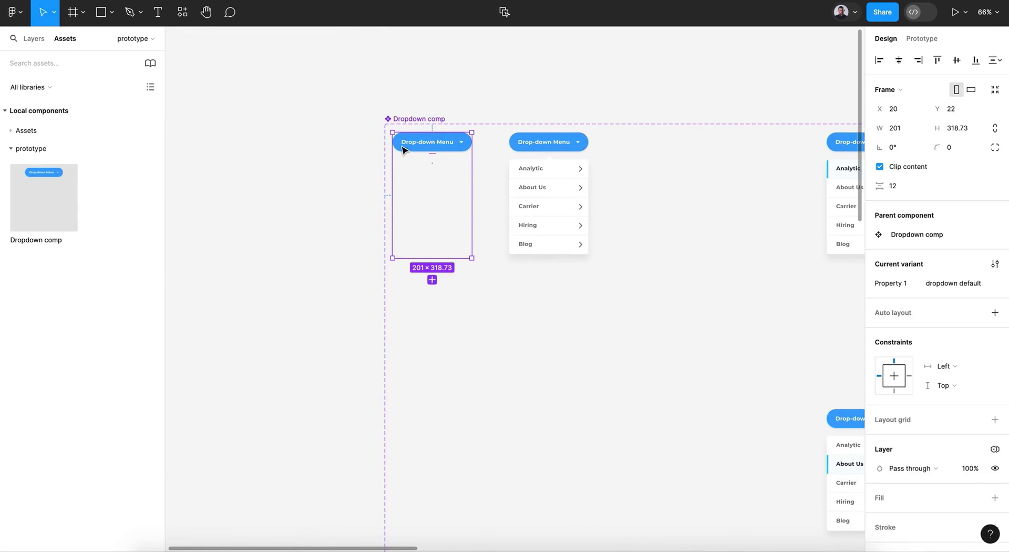
{"action": "left_click", "coordinate": [536, 151]}
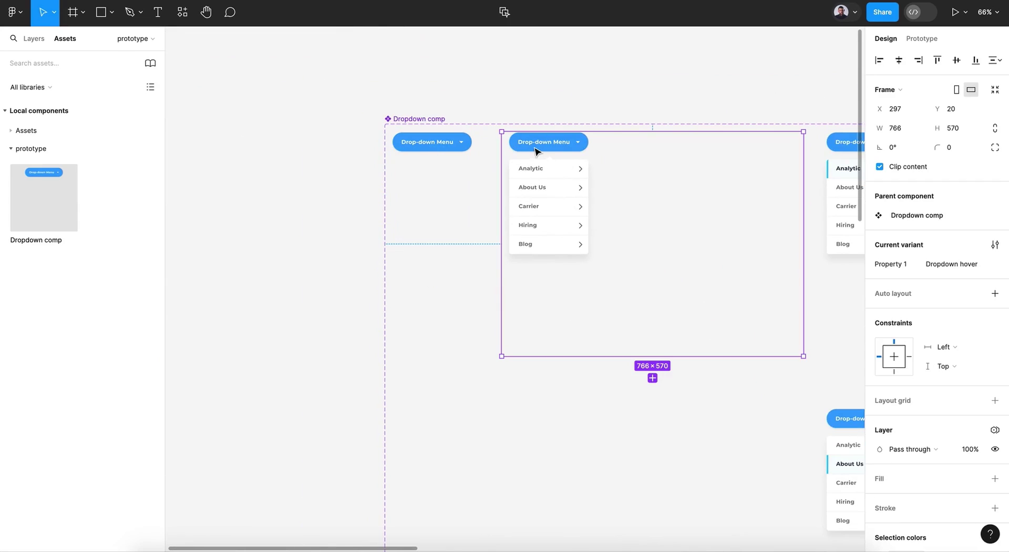
Step: Shift all layers inside the Dropdown hover variant left together until the button and list meet the variant's left edge
{"action": "left_click", "coordinate": [536, 151]}
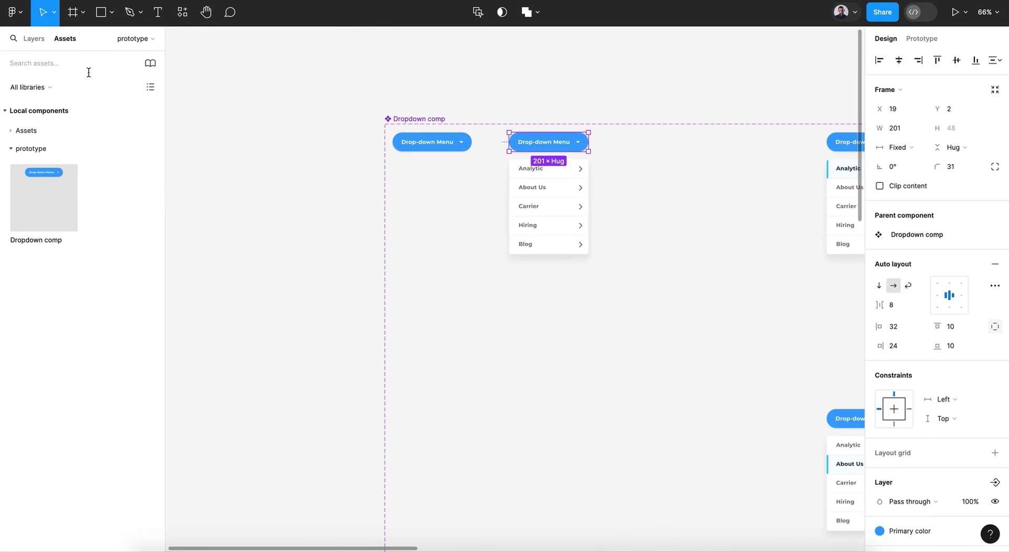
{"action": "left_click", "coordinate": [34, 39]}
{"action": "scroll", "coordinate": [79, 220], "scroll_direction": "up", "scroll_amount": 1}
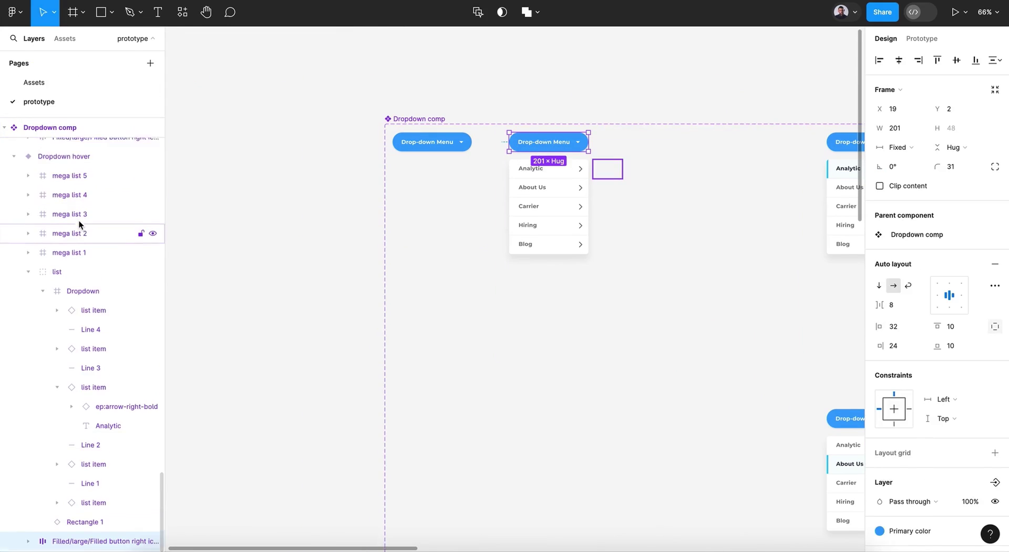
{"action": "left_click", "coordinate": [28, 280]}
{"action": "scroll", "coordinate": [28, 279], "scroll_direction": "up", "scroll_amount": 3}
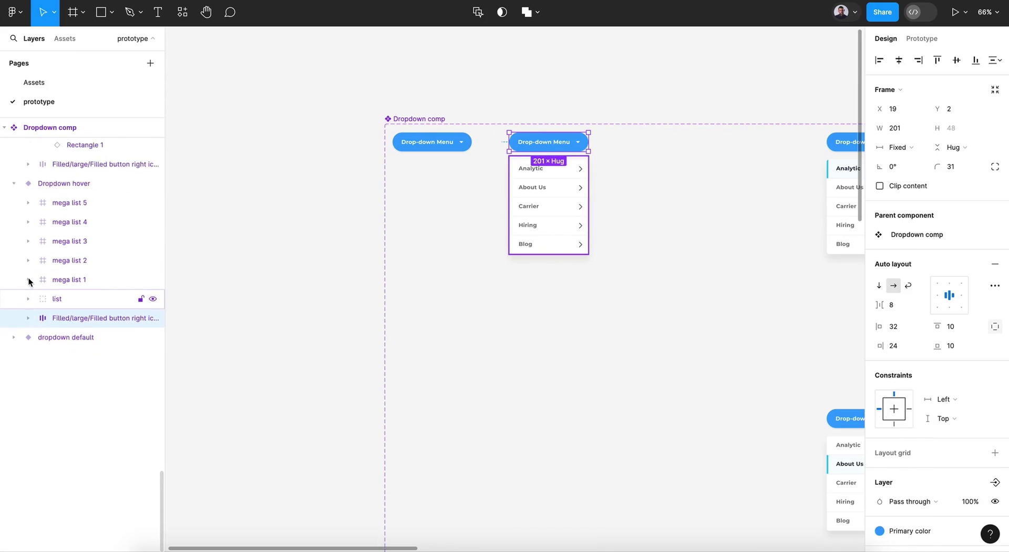
{"action": "left_click", "coordinate": [64, 257]}
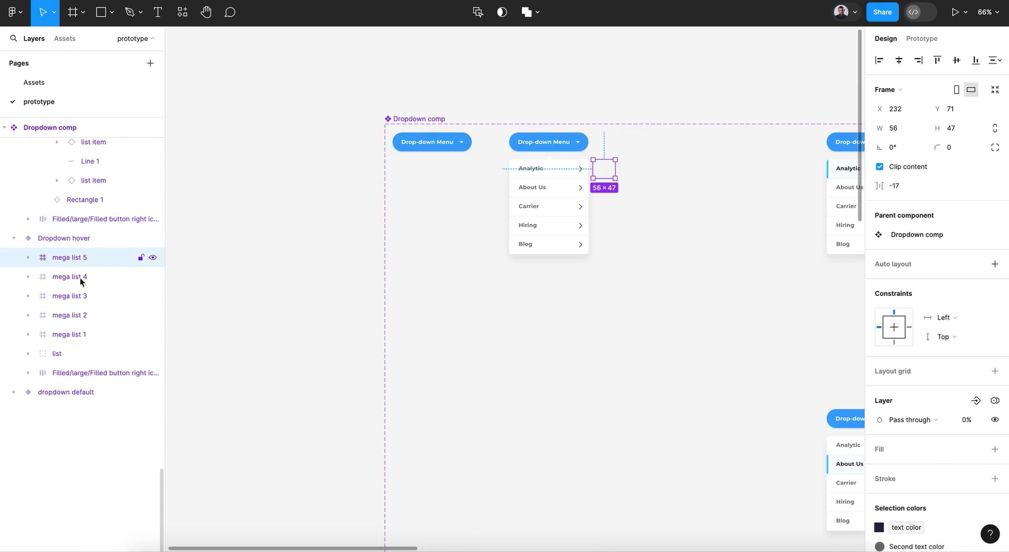
{"action": "left_click", "coordinate": [74, 368], "text": "shift"}
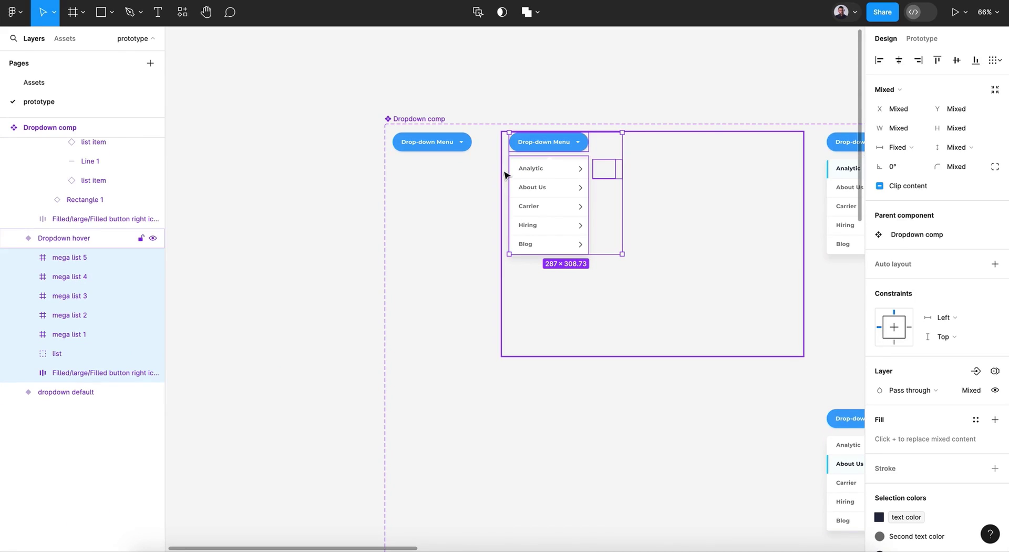
{"action": "key", "text": "Left"}
{"action": "key", "text": "Left"}
{"action": "key", "text": "Left"}
{"action": "key", "text": "Left"}
{"action": "key", "text": "Left"}
{"action": "key", "text": "Left"}
{"action": "key", "text": "Left"}
{"action": "key", "text": "Left"}
{"action": "key", "text": "Left"}
{"action": "key", "text": "Left"}
{"action": "key", "text": "Left"}
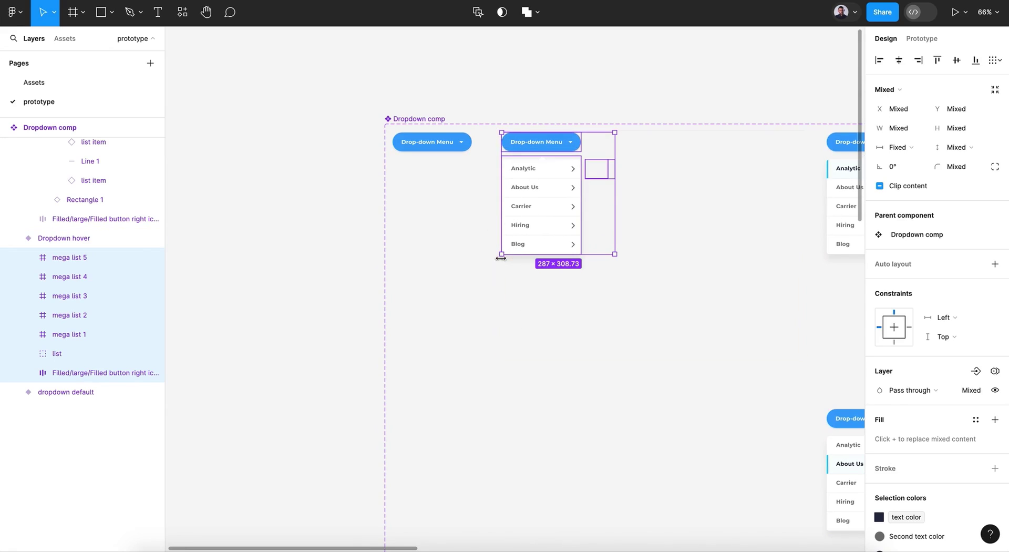
{"action": "left_click", "coordinate": [481, 289]}
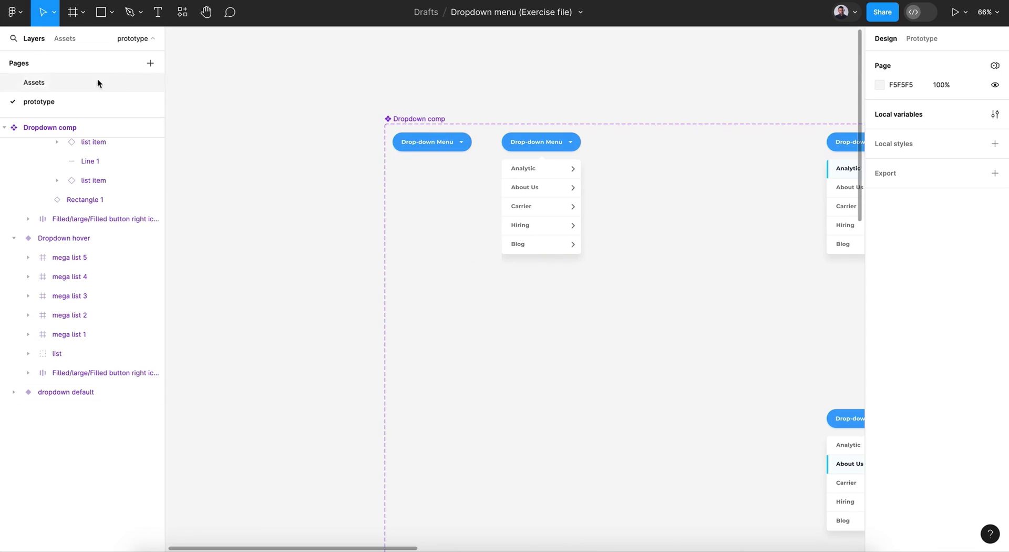
Step: Present Frame 4, test opening and closing the drop-down list from its button, and return to the editor
{"action": "key", "text": "super+alt+Return"}
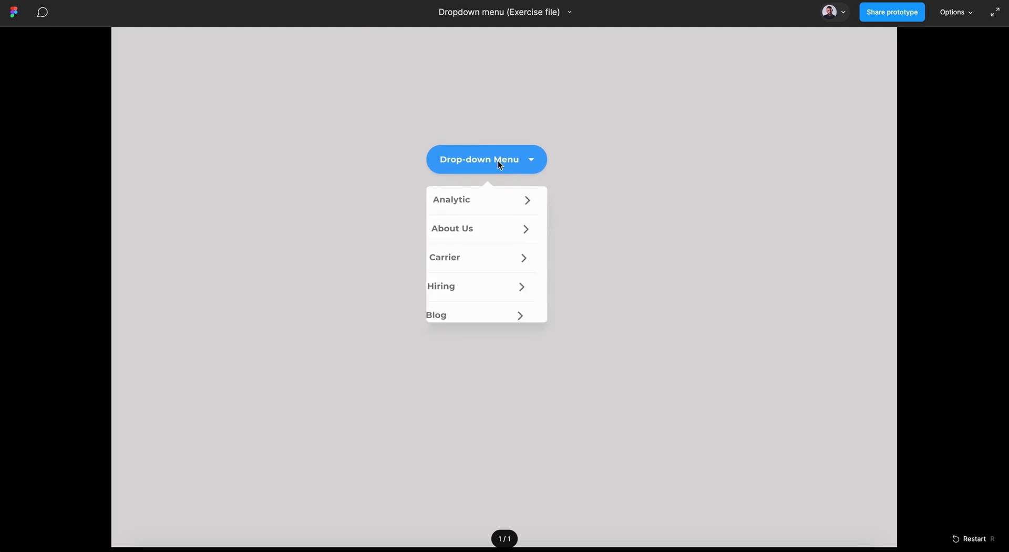
{"action": "mouse_move", "coordinate": [497, 162]}
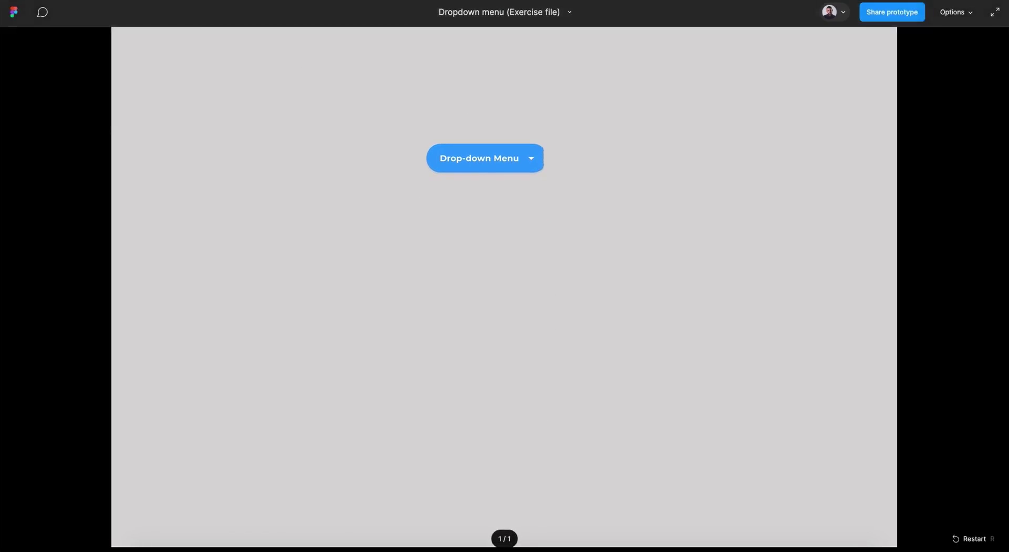
{"action": "key", "text": "super+w"}
Step: Move all layers inside the Dropdown hover variant up so the button meets the variant's top edge
{"action": "left_click", "coordinate": [451, 138]}
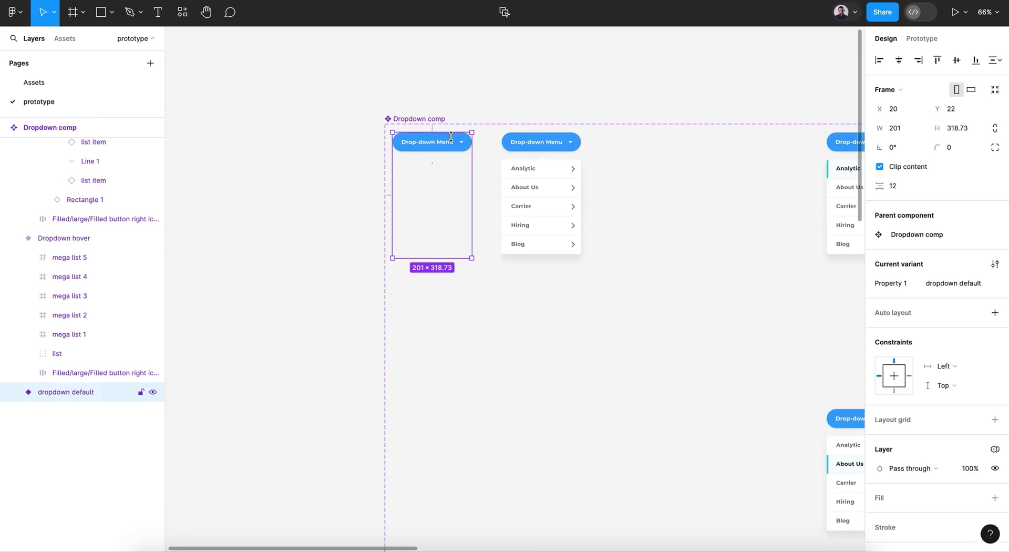
{"action": "left_click", "coordinate": [536, 153]}
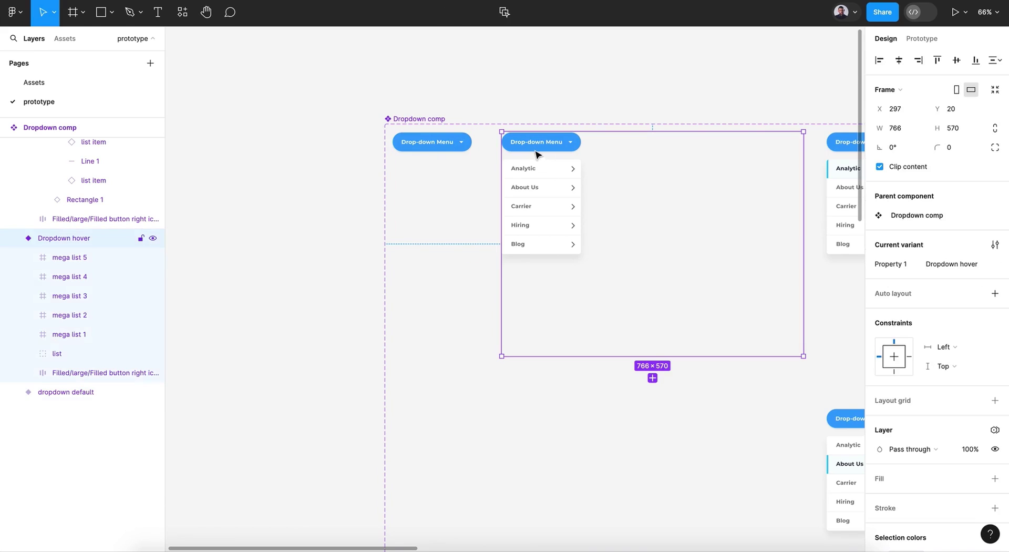
{"action": "left_click", "coordinate": [94, 258]}
{"action": "left_click", "coordinate": [84, 374], "text": "shift"}
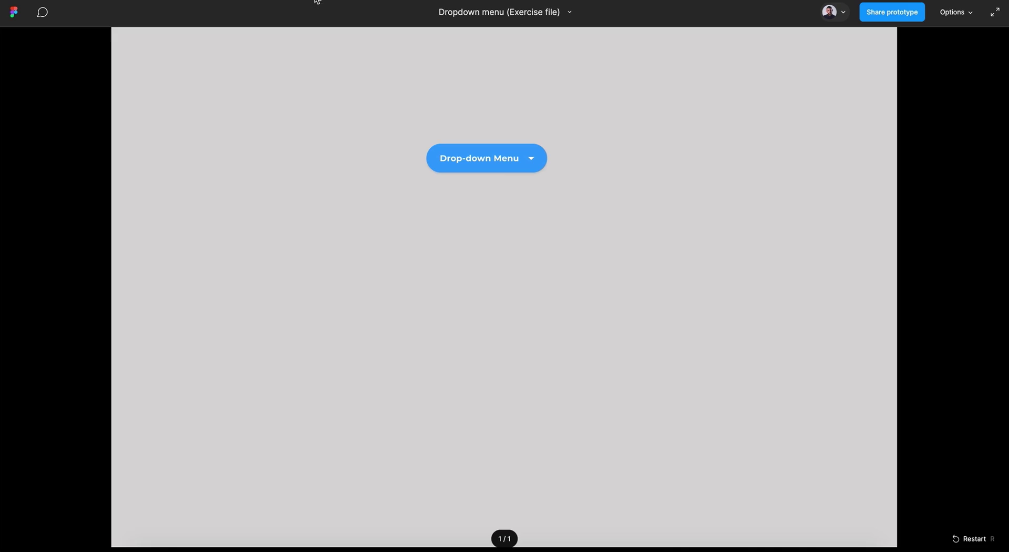
Step: Test the drop-down button repeatedly in the presented frame to check its alignment between states, and return to the editor
{"action": "left_click", "coordinate": [494, 168]}
{"action": "left_click", "coordinate": [453, 81]}
{"action": "left_click", "coordinate": [484, 153]}
{"action": "left_click", "coordinate": [472, 115]}
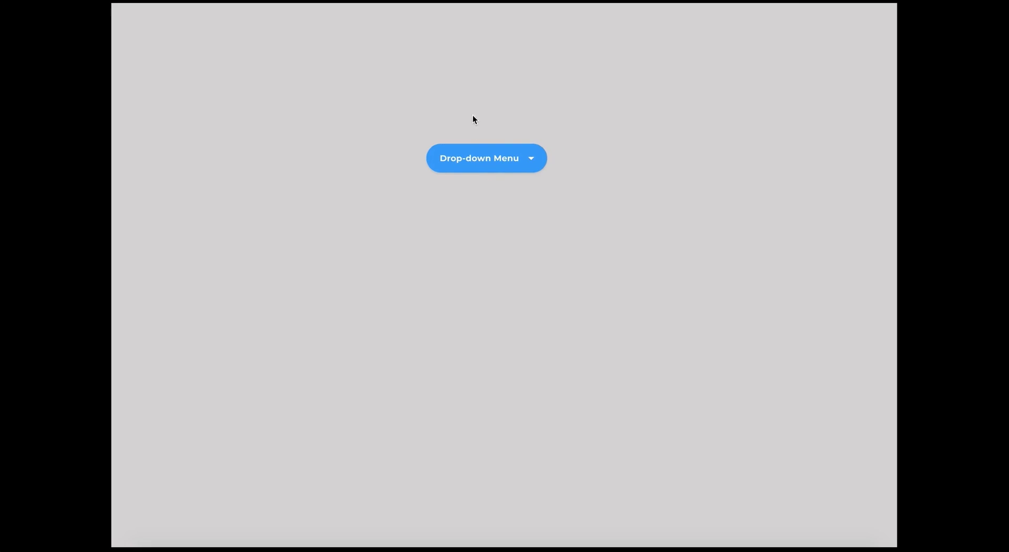
{"action": "left_click", "coordinate": [482, 159]}
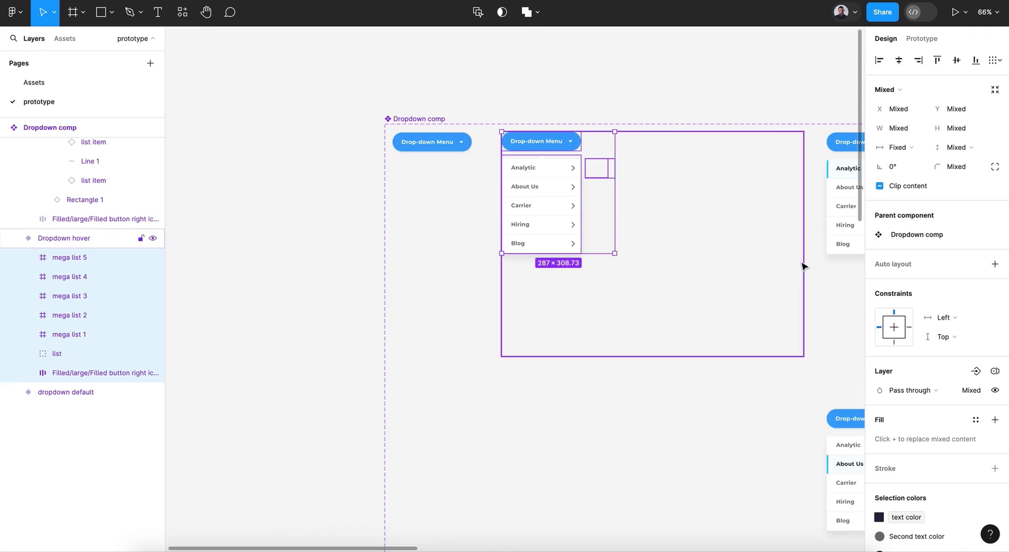
{"action": "scroll", "coordinate": [804, 266], "scroll_direction": "right", "scroll_amount": 5}
{"action": "left_click", "coordinate": [655, 159]}
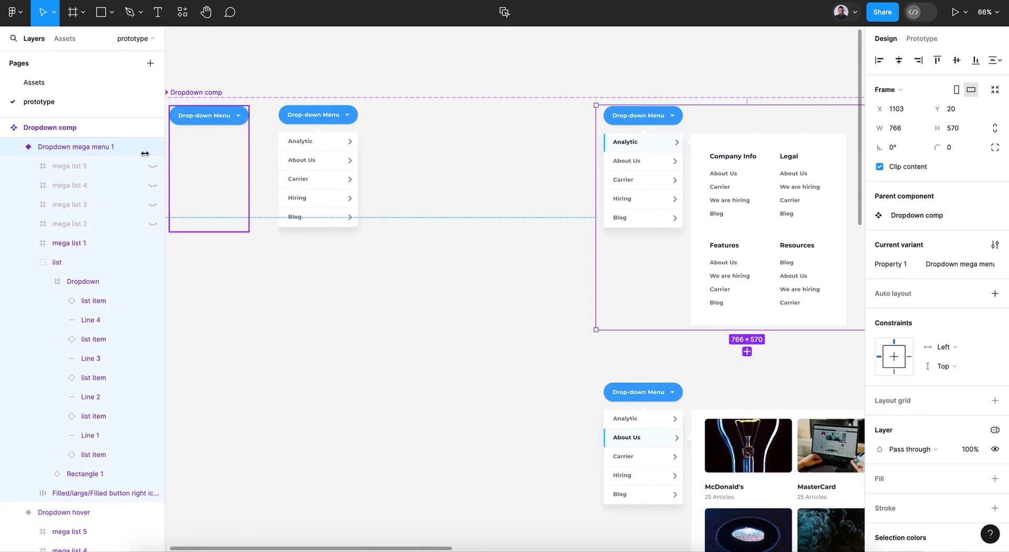
{"action": "left_click", "coordinate": [28, 262]}
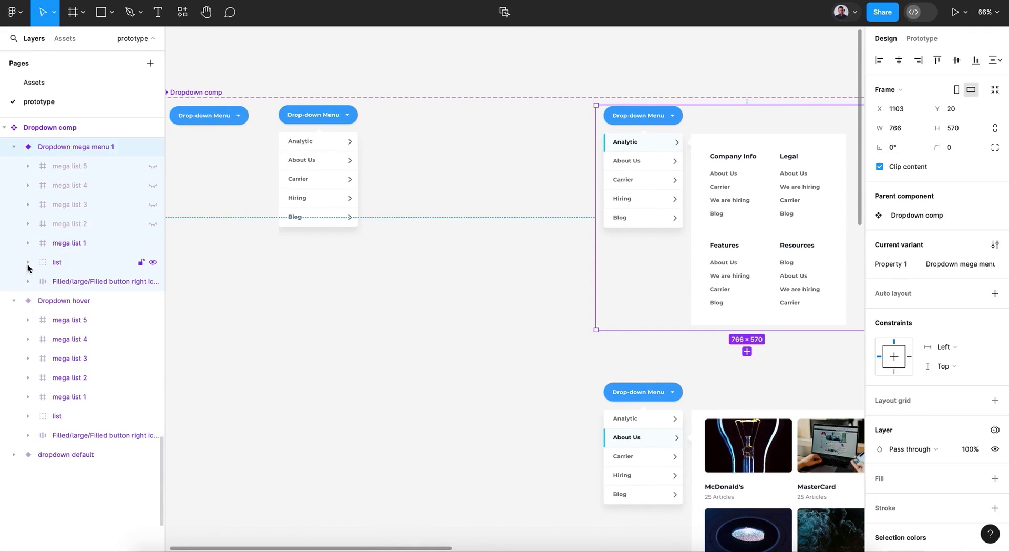
{"action": "left_click", "coordinate": [58, 279]}
{"action": "left_click", "coordinate": [86, 164], "text": "shift"}
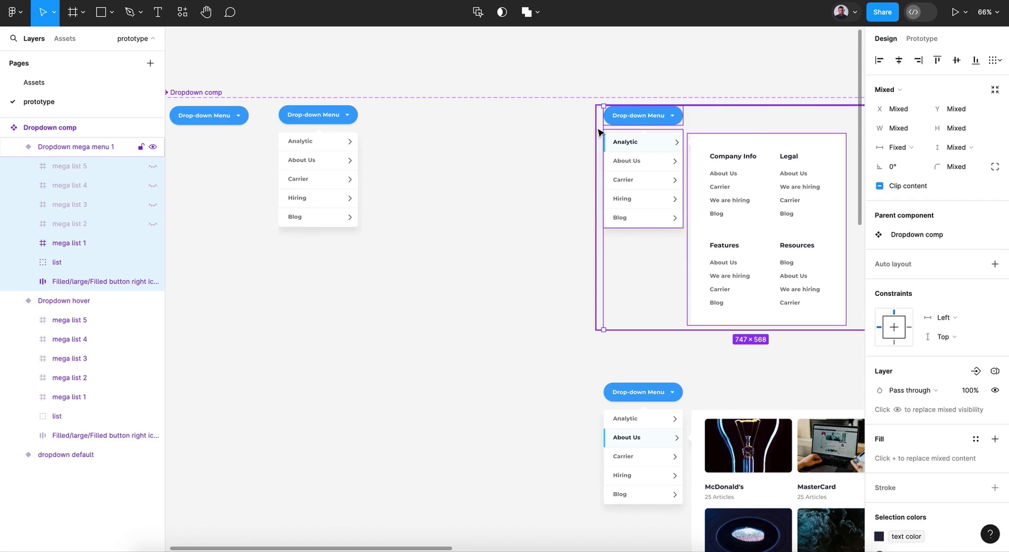
{"action": "left_click", "coordinate": [525, 189]}
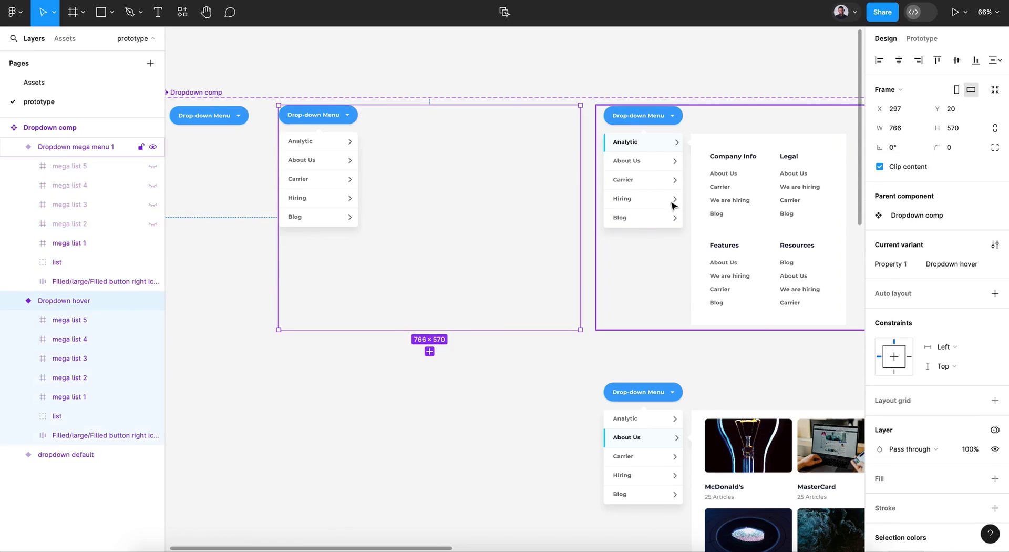
Step: Try to resize the Dropdown mega menu 1 variant to fit its contents
{"action": "left_click", "coordinate": [647, 163]}
{"action": "scroll", "coordinate": [647, 163], "scroll_direction": "right", "scroll_amount": 5}
{"action": "scroll", "coordinate": [648, 163], "scroll_direction": "down", "scroll_amount": 3}
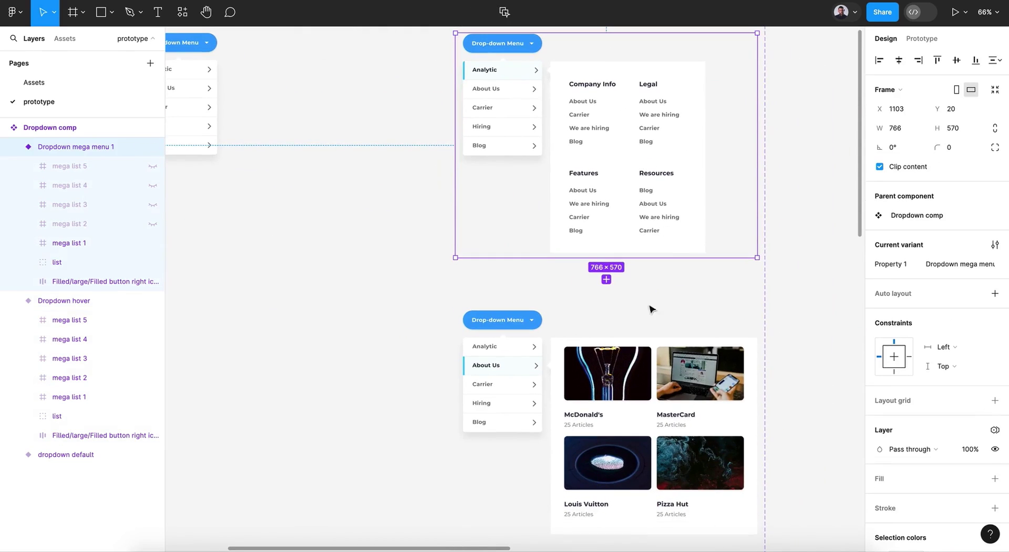
{"action": "scroll", "coordinate": [699, 152], "scroll_direction": "up", "scroll_amount": 3}
{"action": "scroll", "coordinate": [699, 152], "scroll_direction": "left", "scroll_amount": 2}
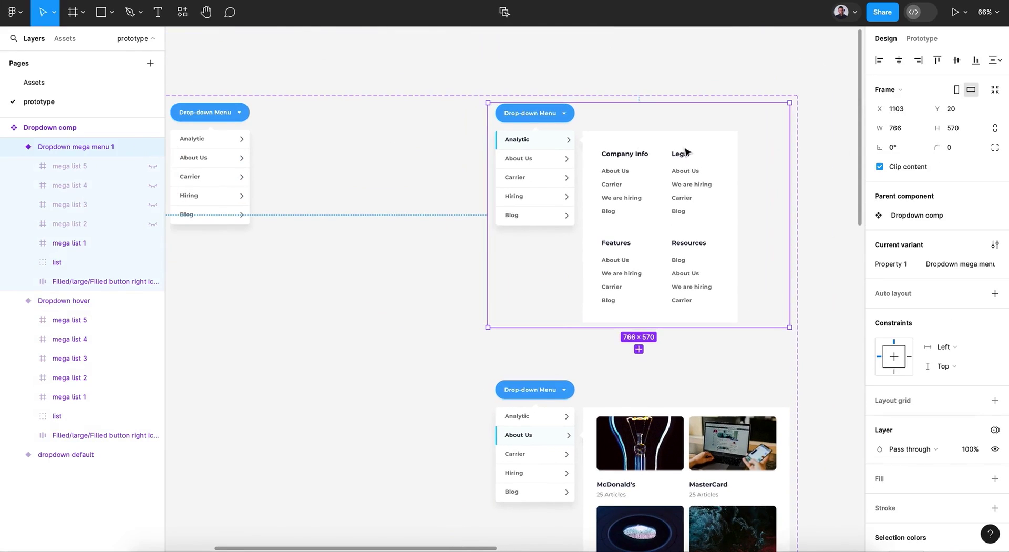
{"action": "left_click", "coordinate": [994, 90]}
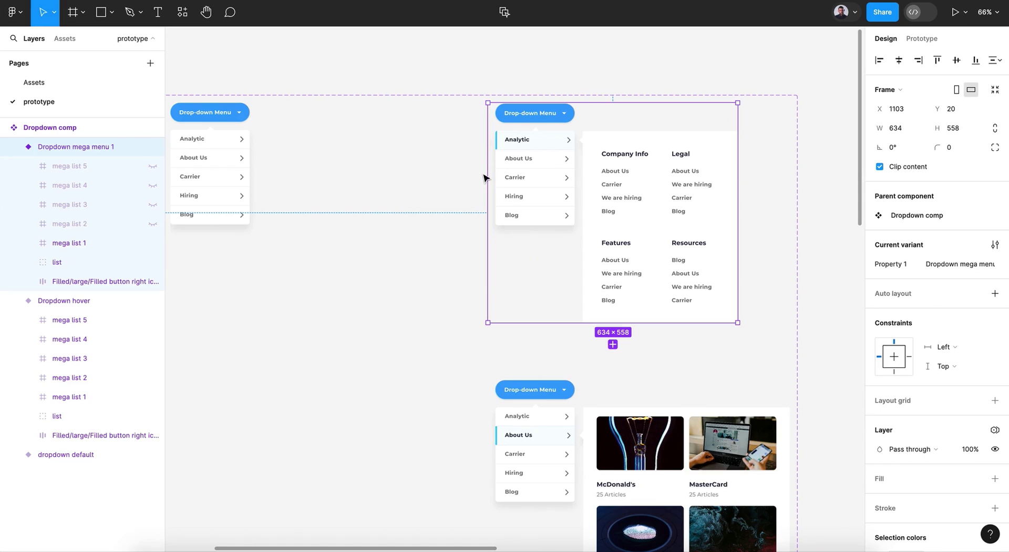
{"action": "key", "text": "super+z"}
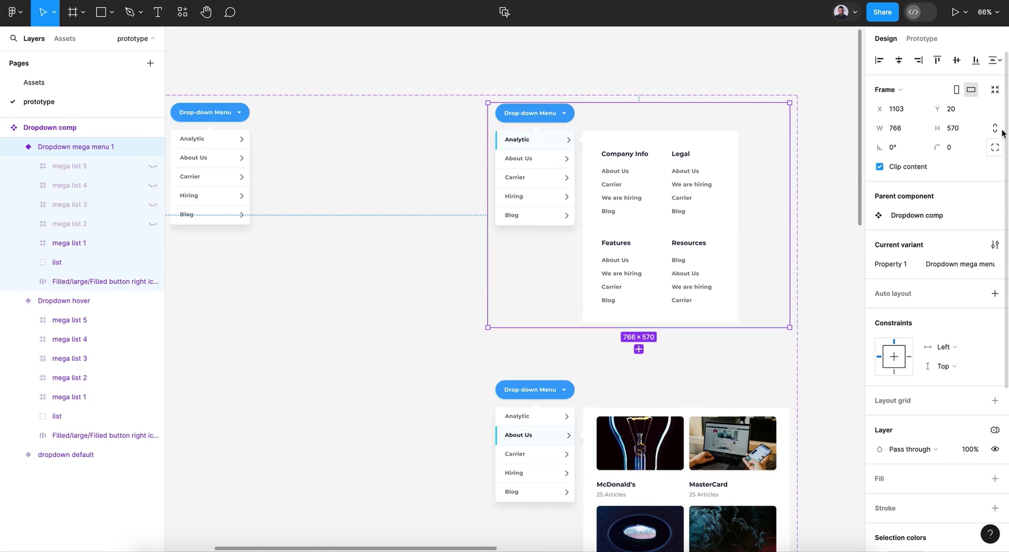
{"action": "left_click", "coordinate": [995, 91]}
Step: Present Frame 4 and test the drop-down button and its Analytic mega menu, and return to the editor
{"action": "key", "text": "super+alt+Return"}
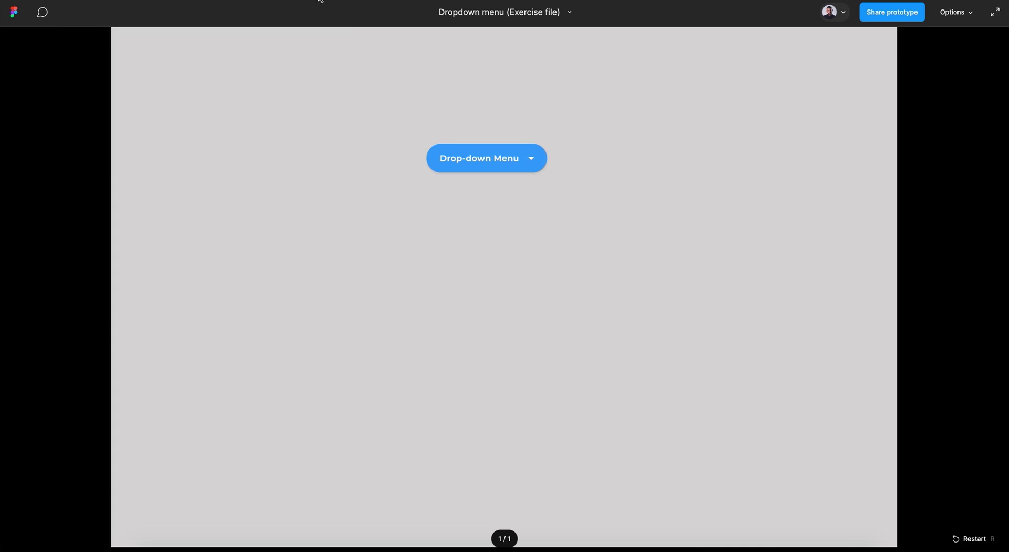
{"action": "left_click", "coordinate": [473, 156]}
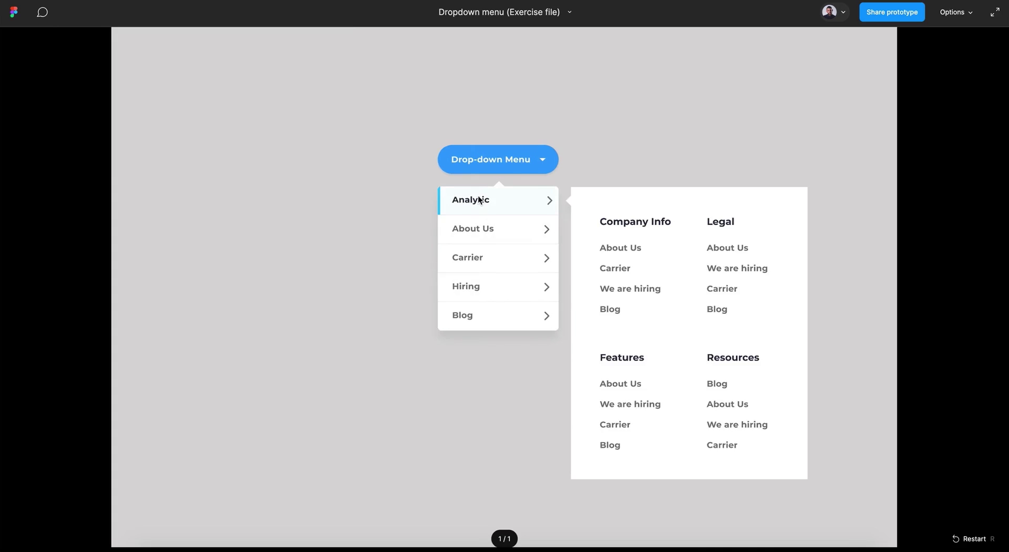
{"action": "key", "text": "super+w"}
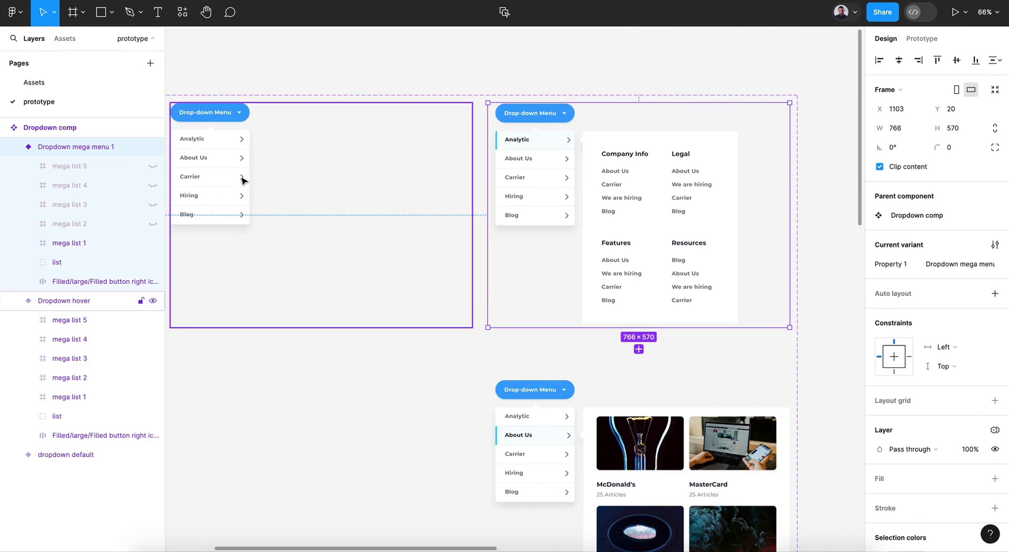
Step: Move all layers inside the Dropdown mega menu 1 variant together to the variant's left and top edges
{"action": "left_click", "coordinate": [83, 166]}
{"action": "left_click", "coordinate": [101, 287], "text": "shift"}
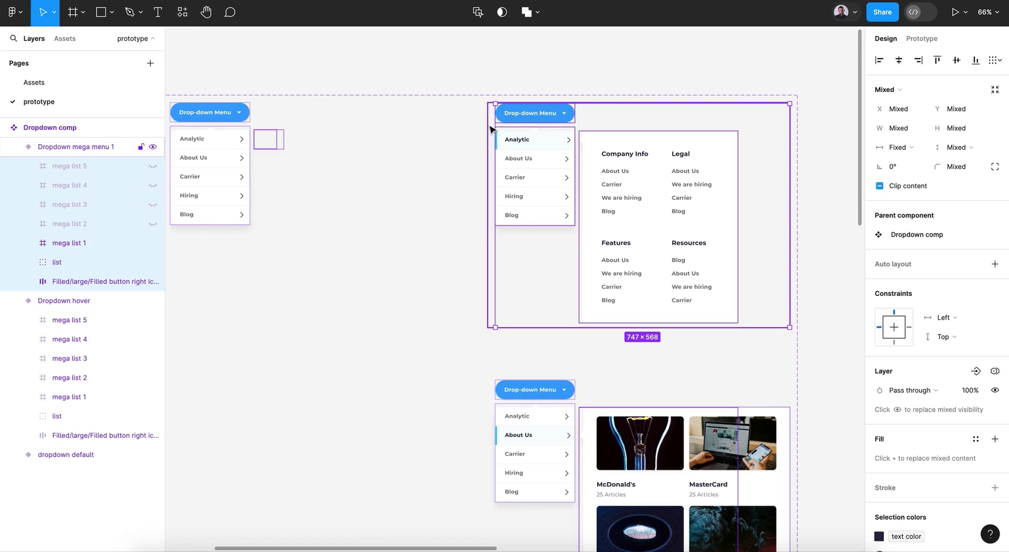
{"action": "left_click_drag", "start_coordinate": [491, 129], "coordinate": [485, 151]}
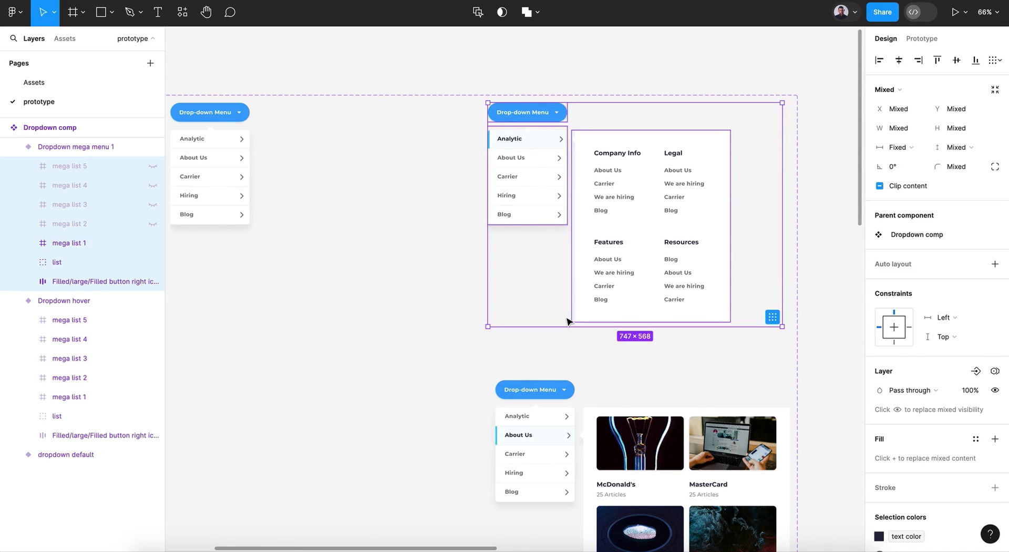
Step: Move all layers inside the Dropdown mega menu 2 variant together to the variant's left and top edges
{"action": "scroll", "coordinate": [570, 320], "scroll_direction": "down", "scroll_amount": 5}
{"action": "left_click", "coordinate": [660, 282]}
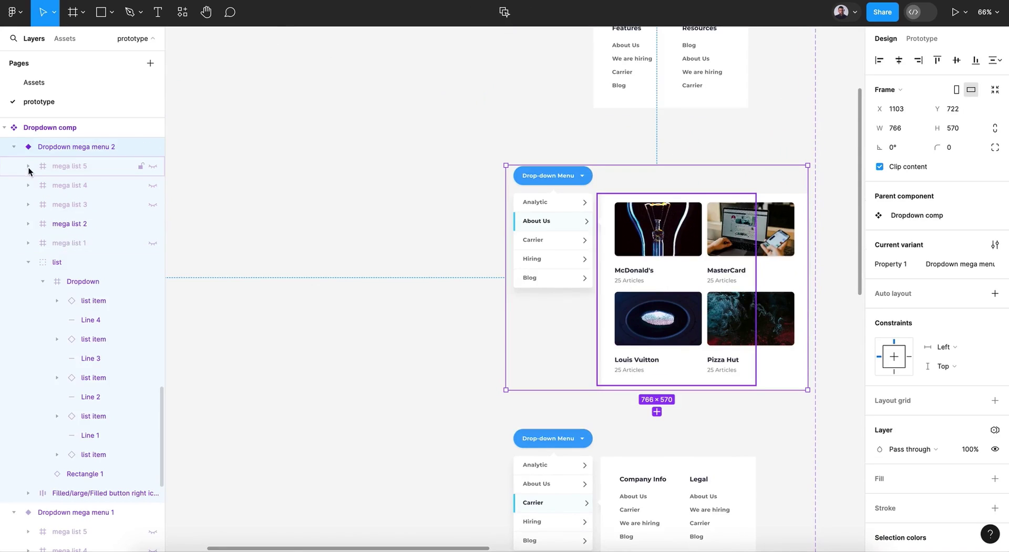
{"action": "left_click", "coordinate": [27, 262]}
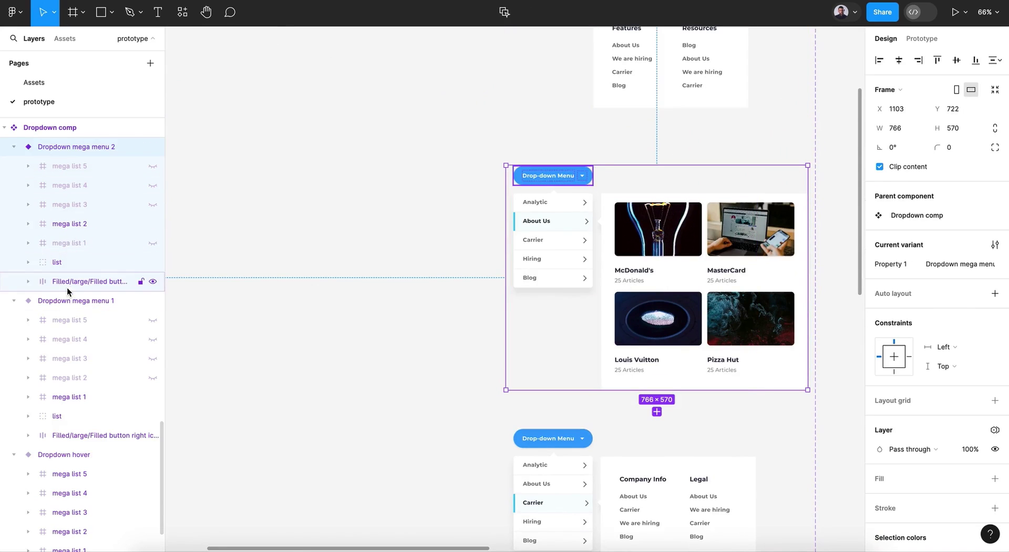
{"action": "left_click", "coordinate": [68, 166]}
{"action": "key", "text": "ctrl+a"}
{"action": "key", "text": "shift+Left"}
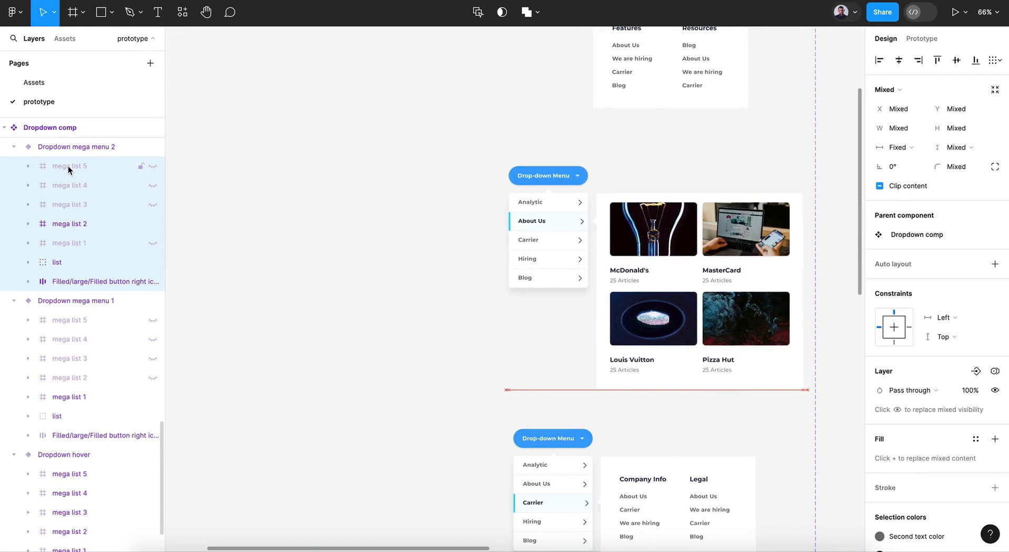
{"action": "key", "text": "shift+Left"}
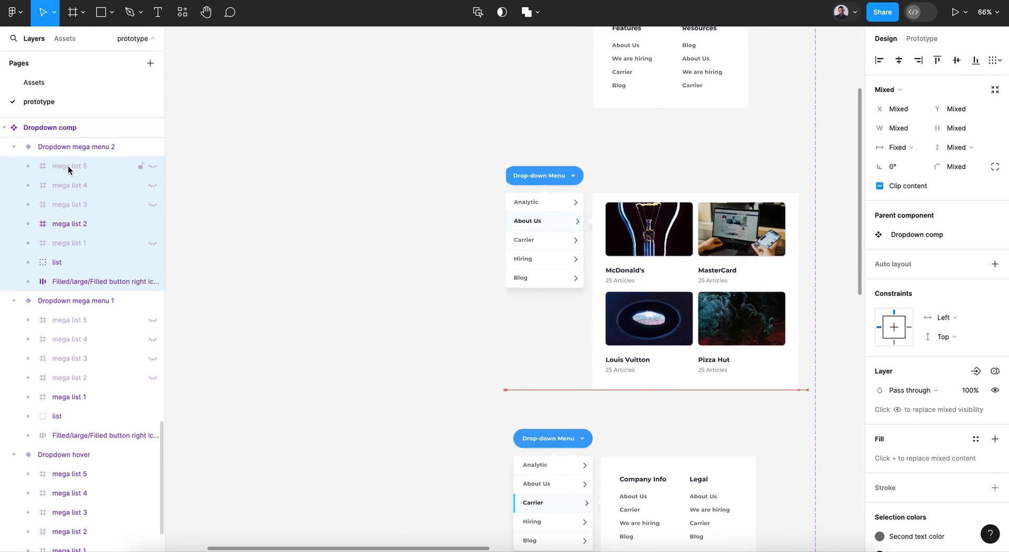
{"action": "key", "text": "Left"}
{"action": "key", "text": "Up"}
{"action": "key", "text": "Up"}
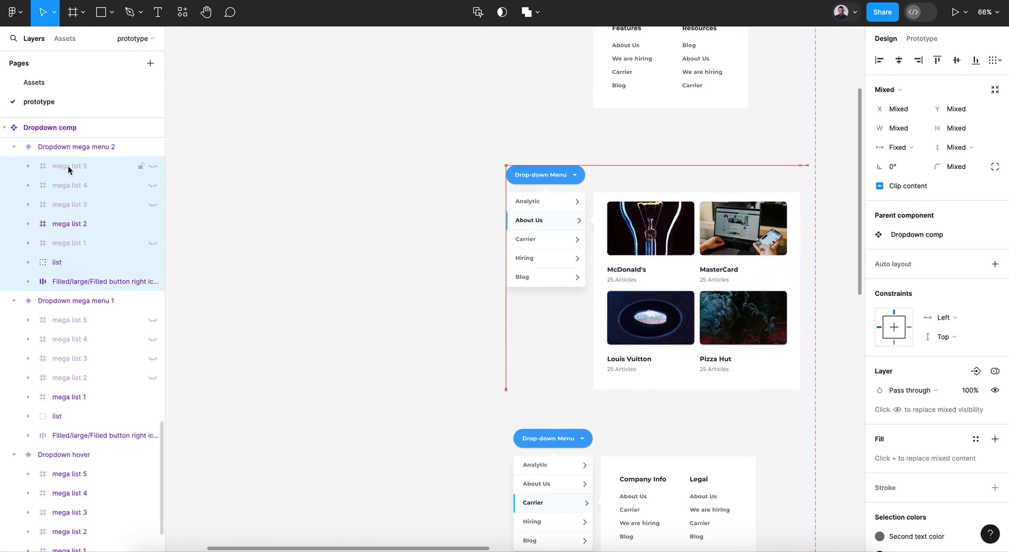
Step: Move all layers inside the Dropdown mega menu 3 variant together to the variant's left and top edges
{"action": "scroll", "coordinate": [68, 166], "scroll_direction": "down", "scroll_amount": 3}
{"action": "scroll", "coordinate": [424, 307], "scroll_direction": "down", "scroll_amount": 6}
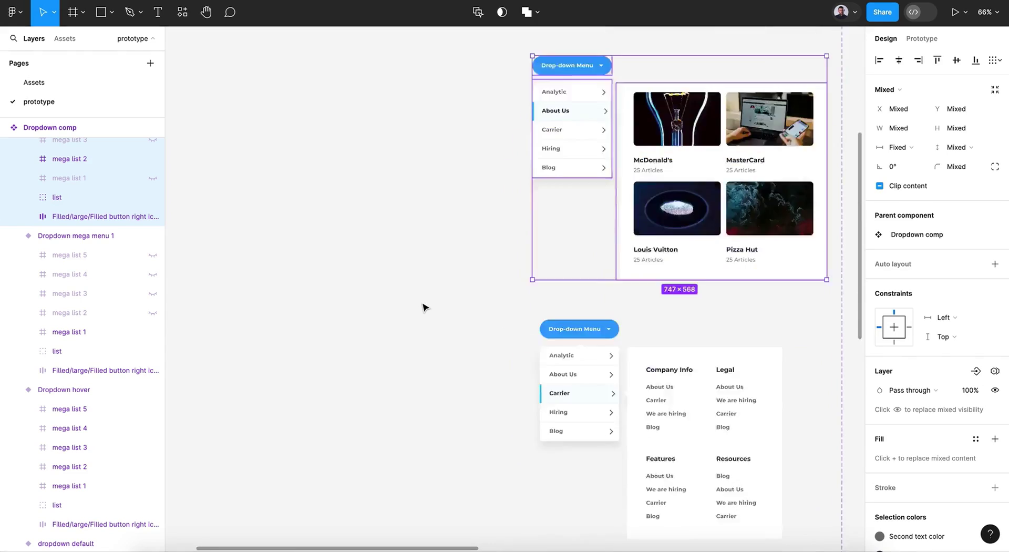
{"action": "left_click", "coordinate": [569, 212]}
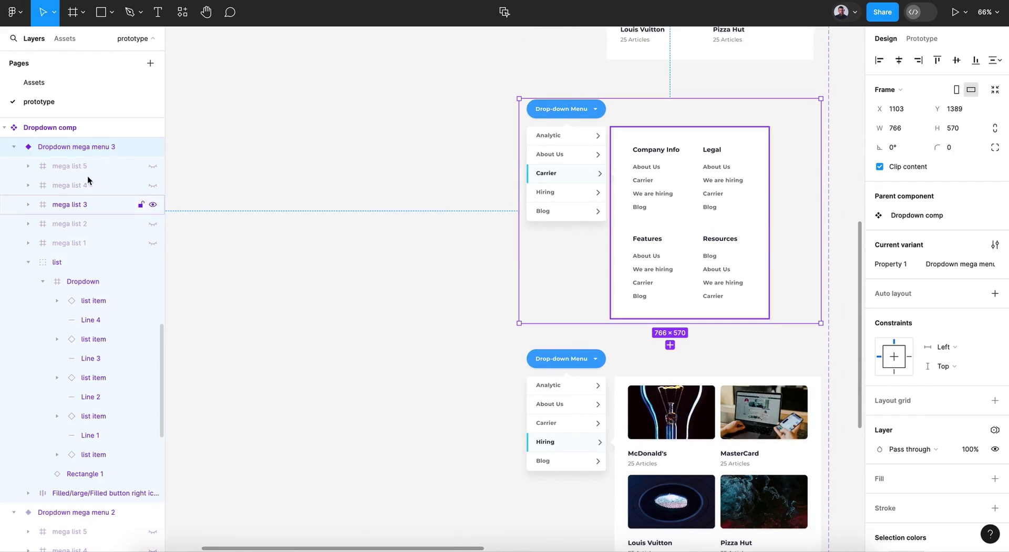
{"action": "left_click", "coordinate": [28, 262]}
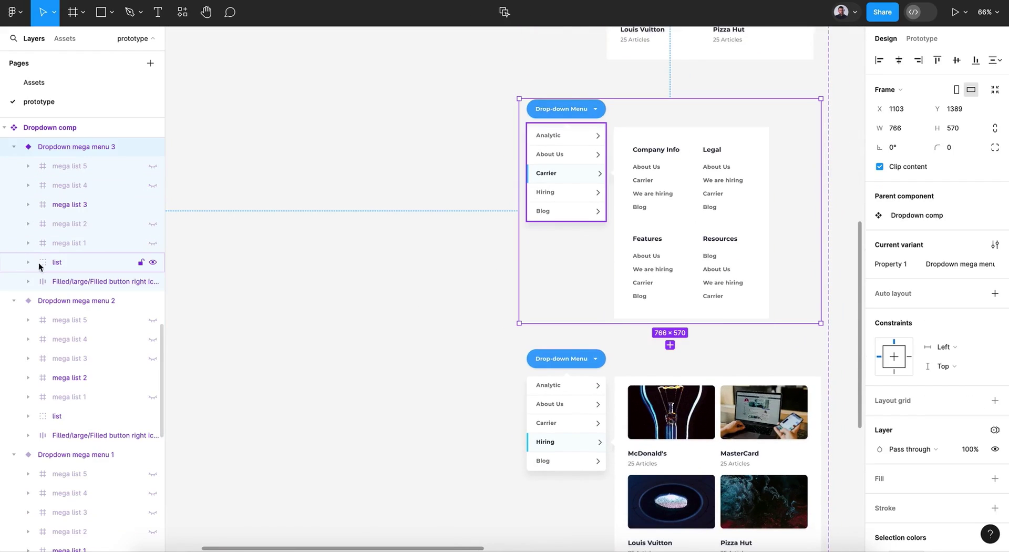
{"action": "left_click", "coordinate": [63, 280]}
{"action": "left_click", "coordinate": [78, 170], "text": "shift"}
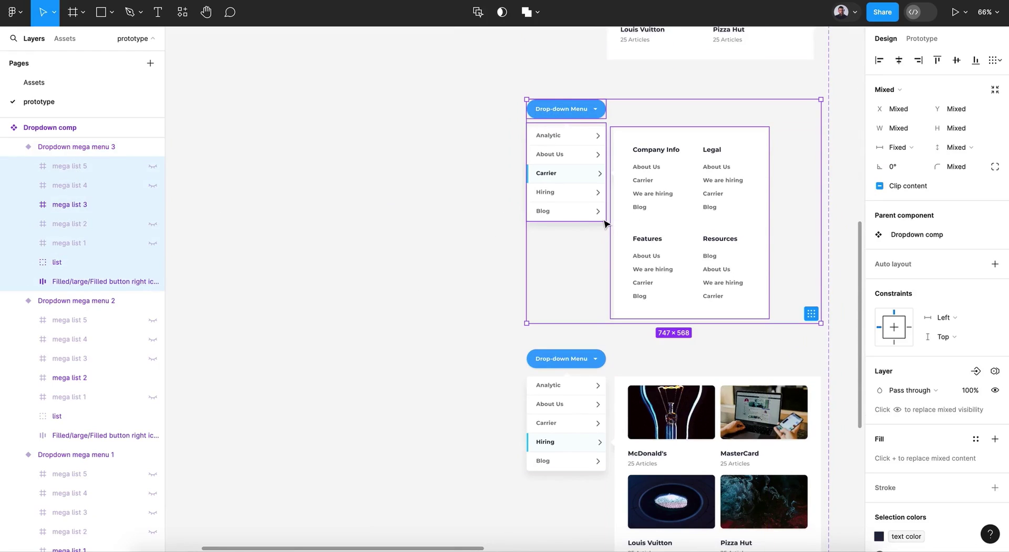
{"action": "key", "text": "shift+Left"}
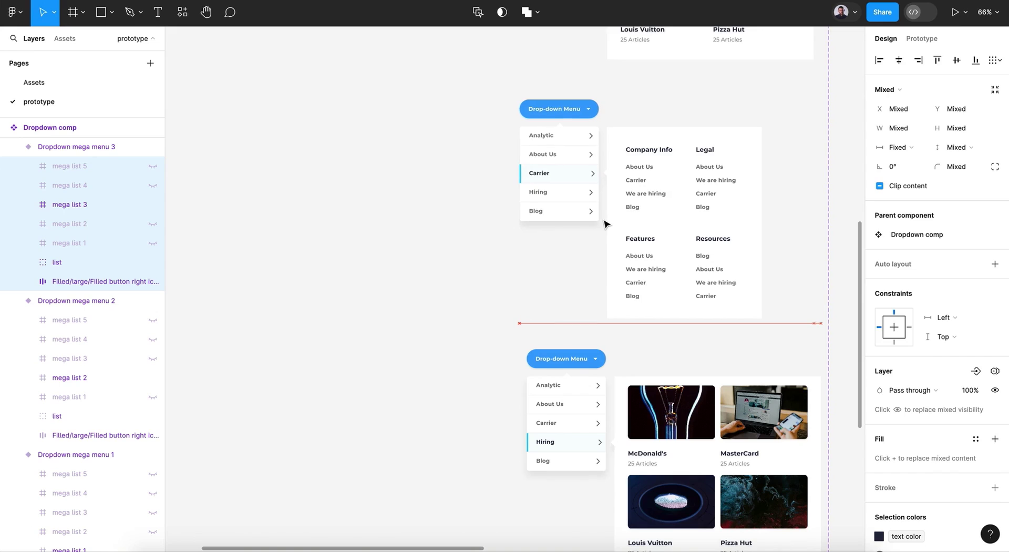
{"action": "key", "text": "shift+Left"}
{"action": "key", "text": "Up"}
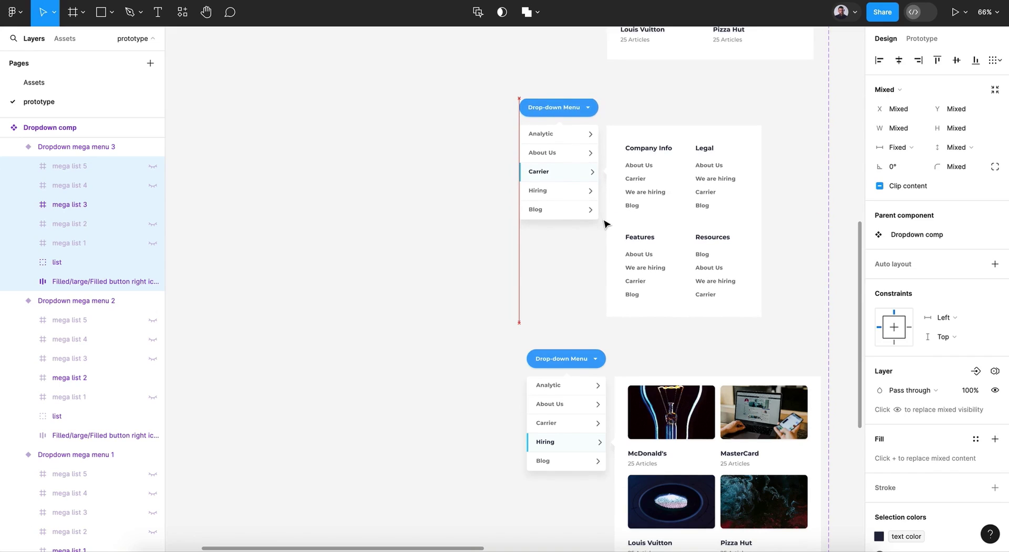
{"action": "key", "text": "Up"}
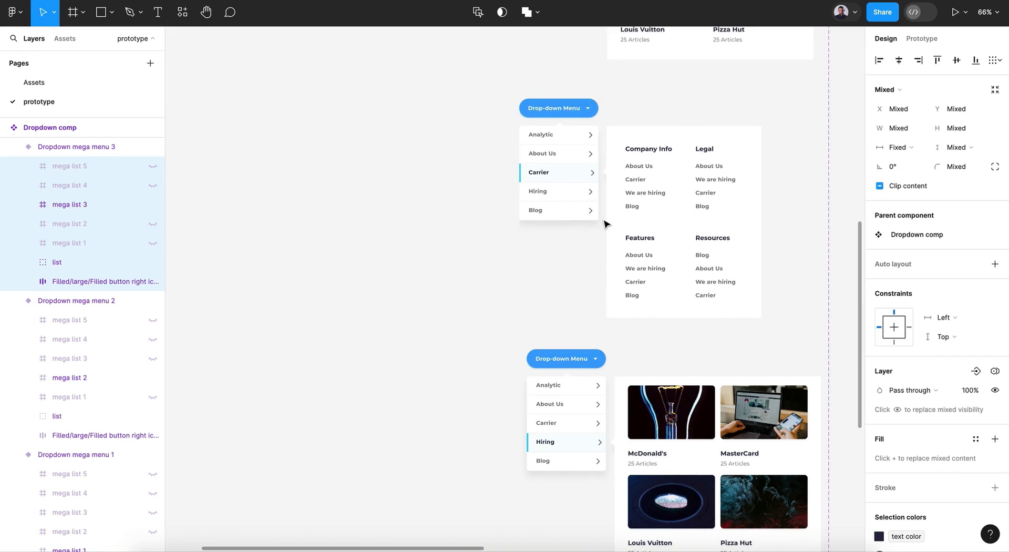
Step: Move all layers inside the Dropdown mega menu 4 variant together to the variant's left and top edges
{"action": "scroll", "coordinate": [604, 224], "scroll_direction": "down", "scroll_amount": 4}
{"action": "double_click", "coordinate": [536, 280]}
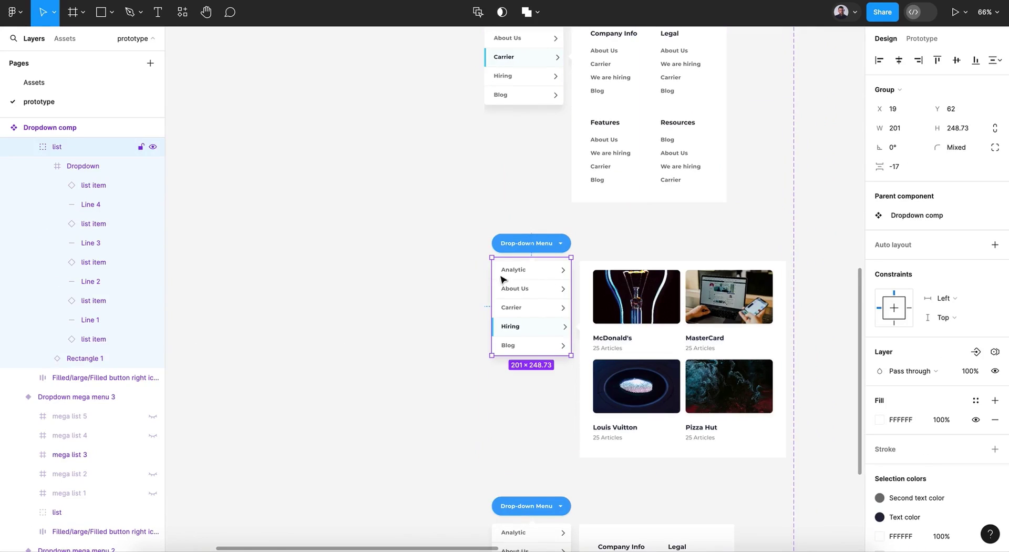
{"action": "left_click", "coordinate": [29, 149]}
{"action": "left_click", "coordinate": [95, 165]}
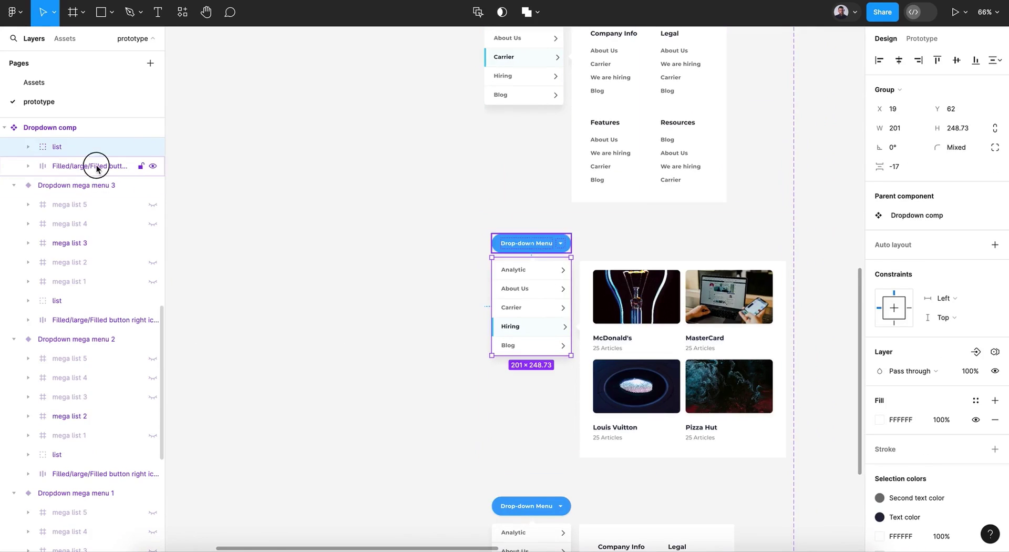
{"action": "left_click", "coordinate": [96, 182], "text": "shift"}
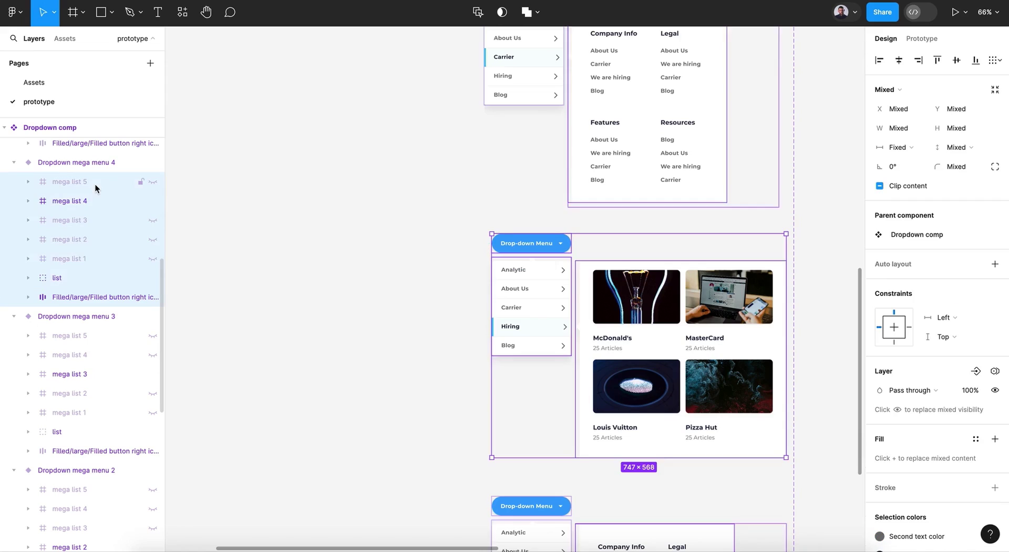
{"action": "key", "text": "shift+Left"}
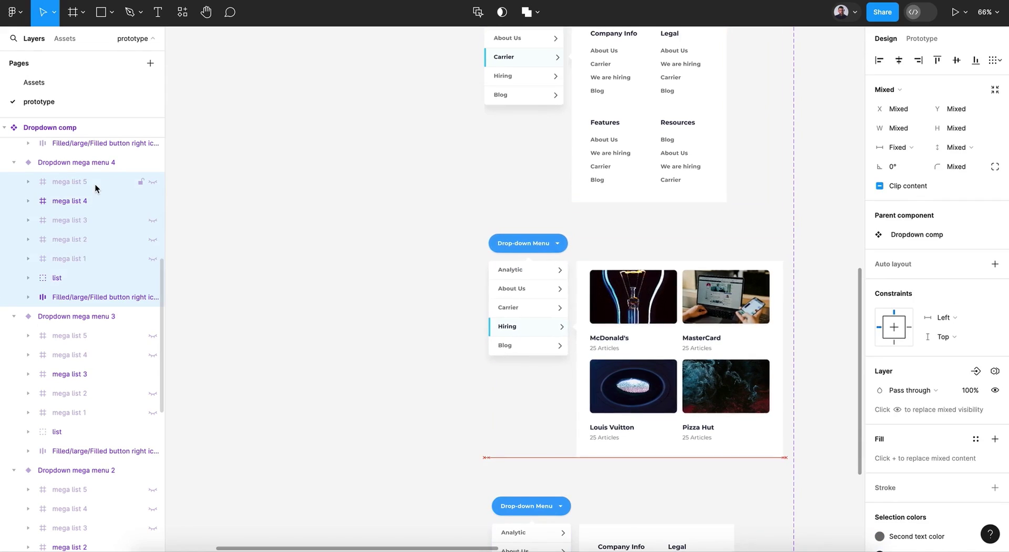
{"action": "key", "text": "Left"}
{"action": "key", "text": "Left"}
{"action": "key", "text": "Left"}
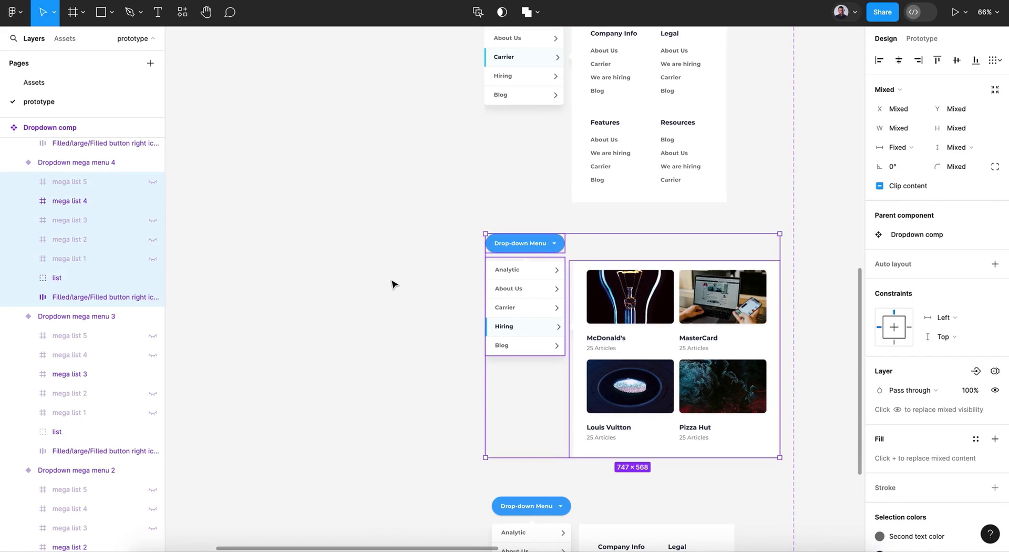
{"action": "key", "text": "Left"}
{"action": "key", "text": "Left"}
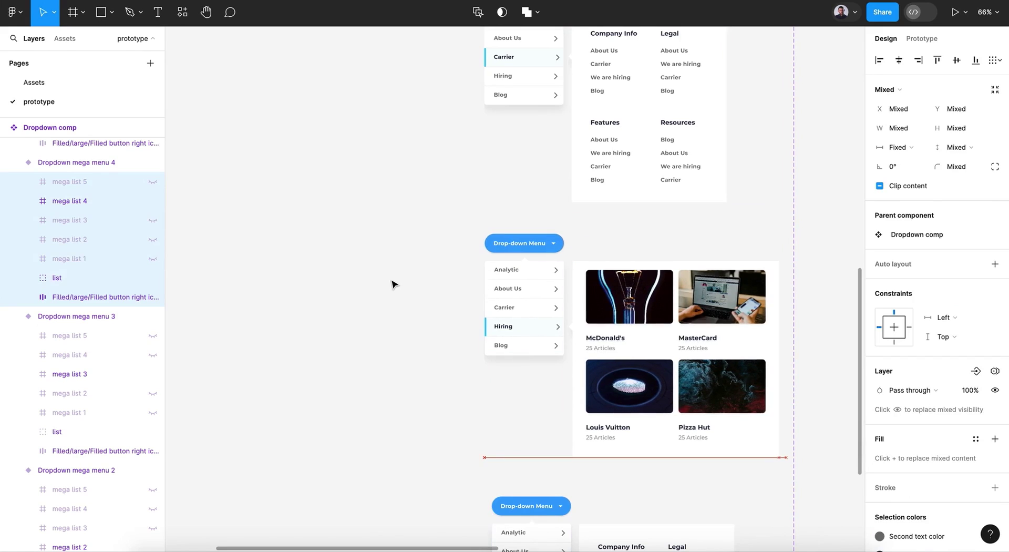
{"action": "key", "text": "Left"}
{"action": "key", "text": "Up"}
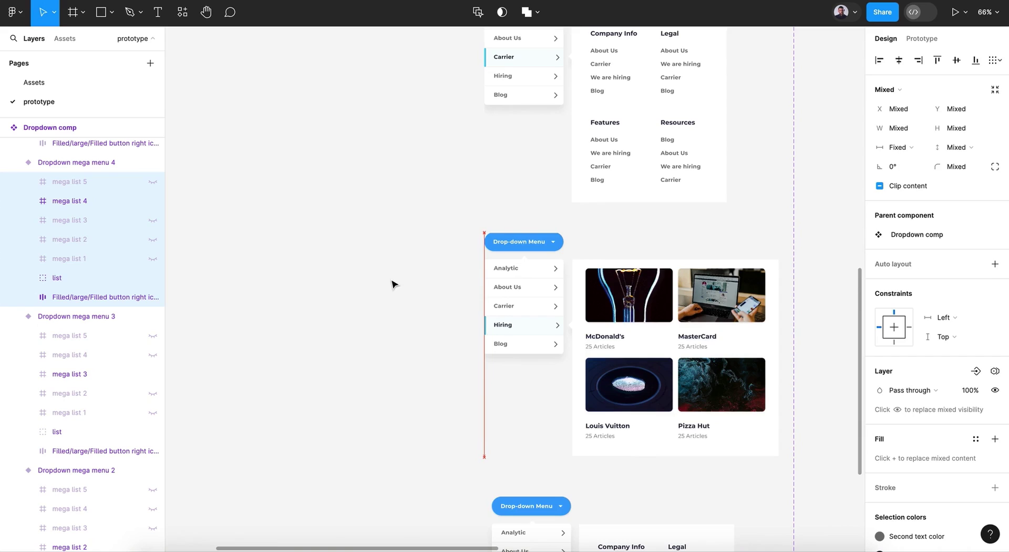
{"action": "key", "text": "Up"}
Step: Move all layers inside the Dropdown mega menu 5 variant together to the variant's left and top edges
{"action": "scroll", "coordinate": [552, 321], "scroll_direction": "down", "scroll_amount": 10}
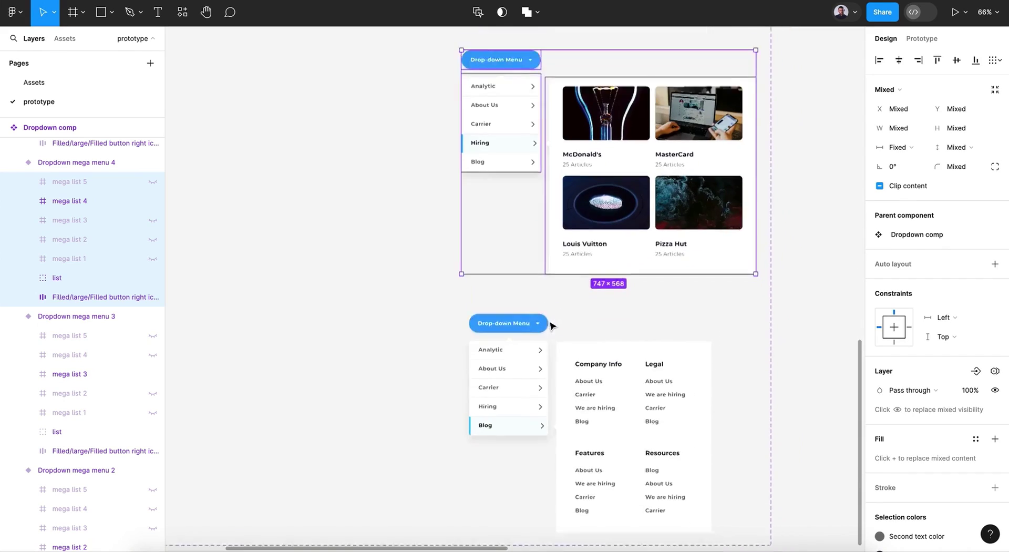
{"action": "left_click", "coordinate": [474, 293]}
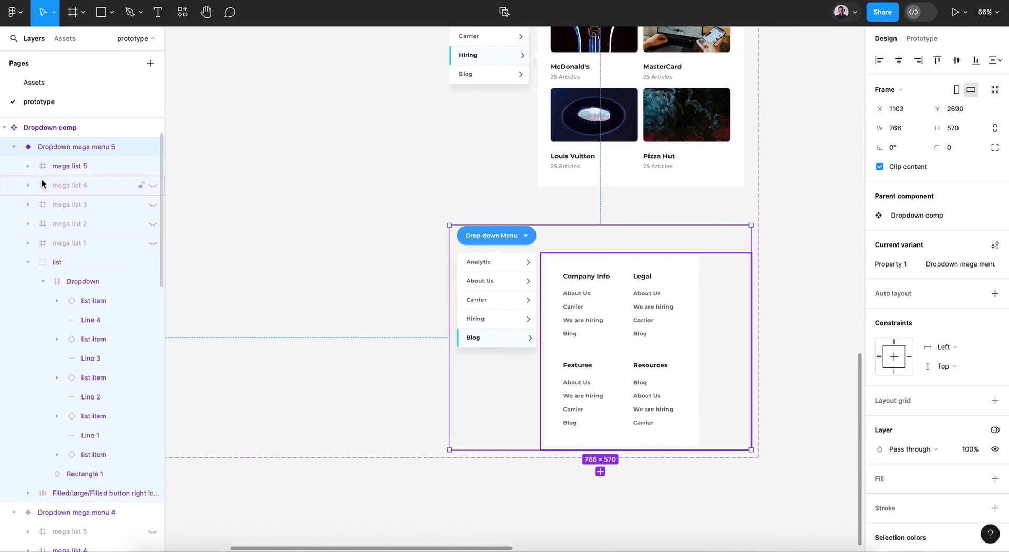
{"action": "left_click", "coordinate": [28, 262]}
{"action": "left_click", "coordinate": [68, 276]}
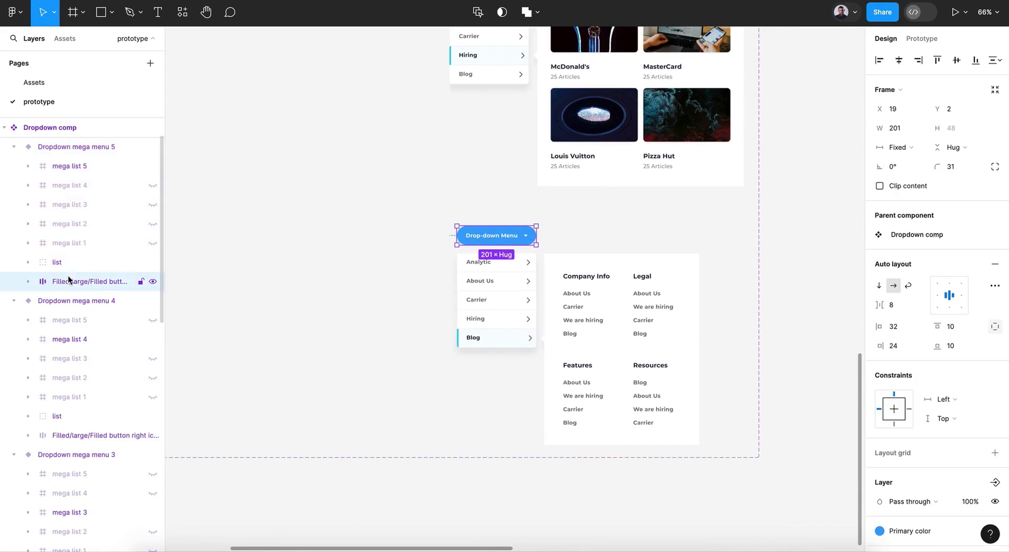
{"action": "left_click", "coordinate": [72, 168], "text": "shift"}
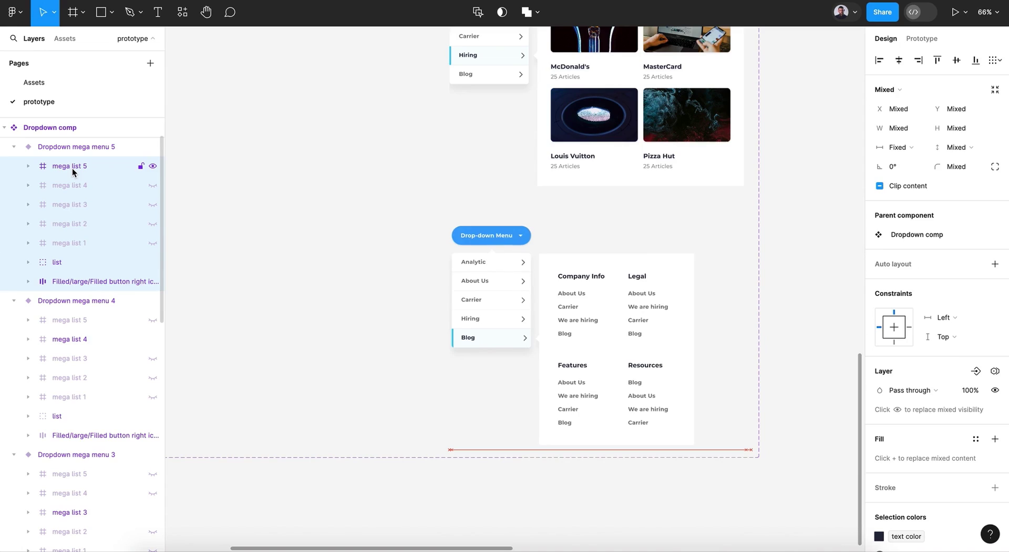
{"action": "key", "text": "Left"}
{"action": "key", "text": "Left"}
{"action": "key", "text": "Left"}
{"action": "key", "text": "Left"}
{"action": "key", "text": "Left"}
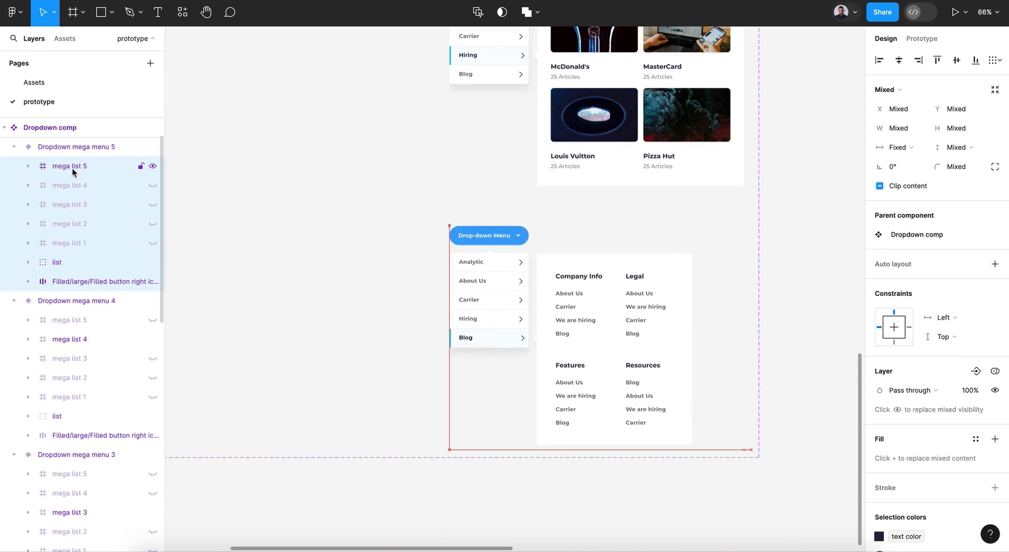
{"action": "key", "text": "Up"}
{"action": "key", "text": "Up"}
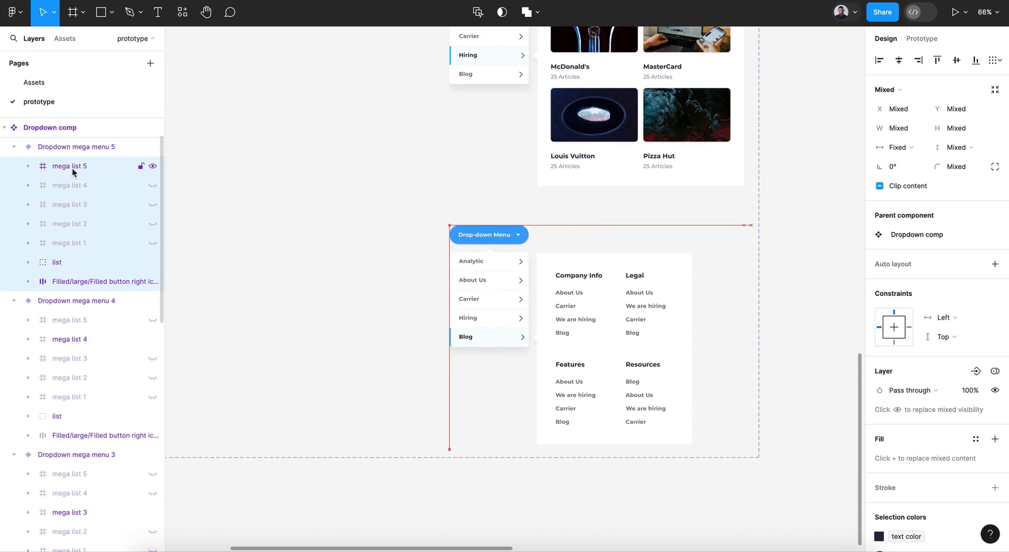
Step: Turn off Clip content for all five Dropdown mega menu variants together
{"action": "left_click", "coordinate": [356, 277]}
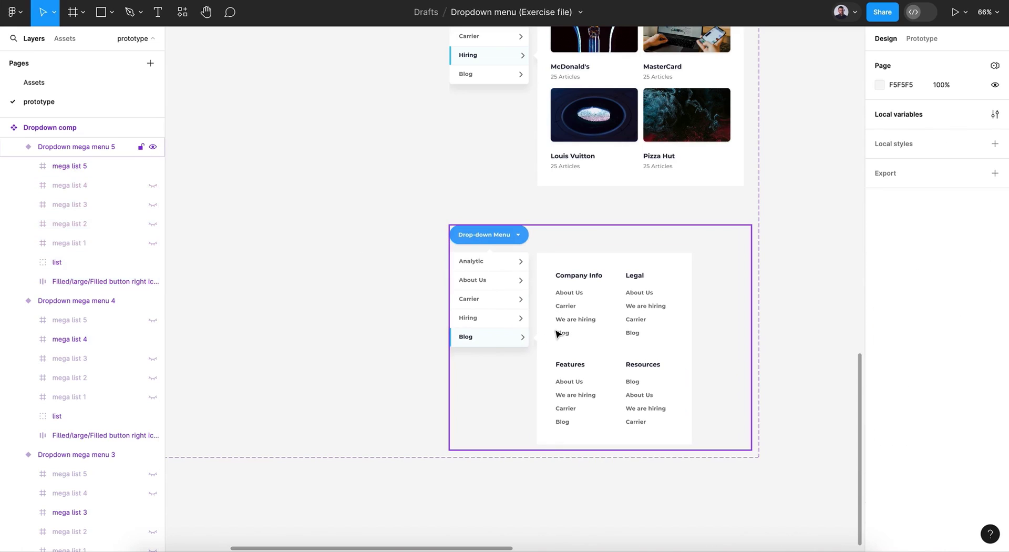
{"action": "left_click", "coordinate": [555, 312]}
{"action": "scroll", "coordinate": [557, 231], "scroll_direction": "up", "scroll_amount": 3}
{"action": "left_click", "coordinate": [563, 198], "text": "shift"}
{"action": "scroll", "coordinate": [565, 205], "scroll_direction": "up", "scroll_amount": 5}
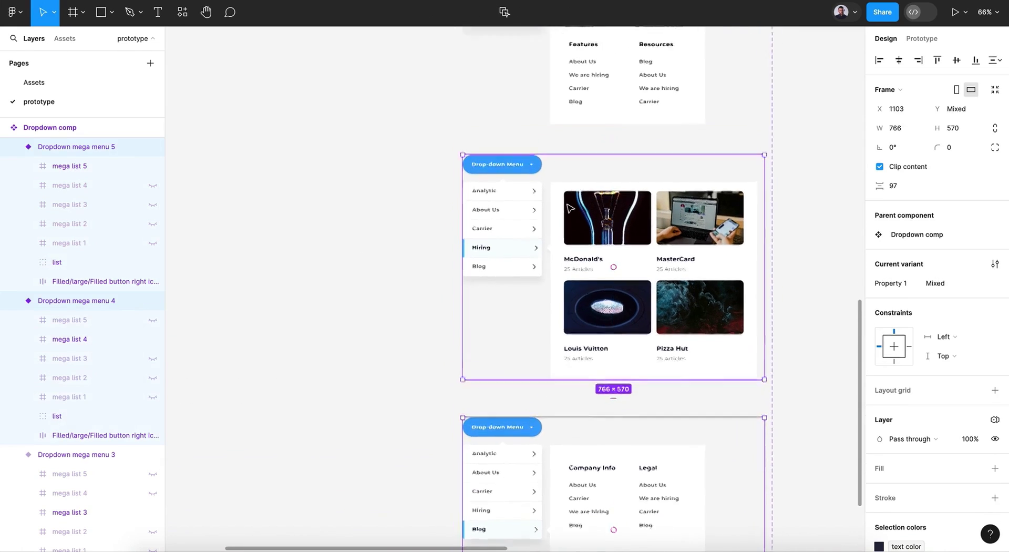
{"action": "left_click", "coordinate": [567, 208], "text": "shift"}
{"action": "scroll", "coordinate": [569, 208], "scroll_direction": "up", "scroll_amount": 5}
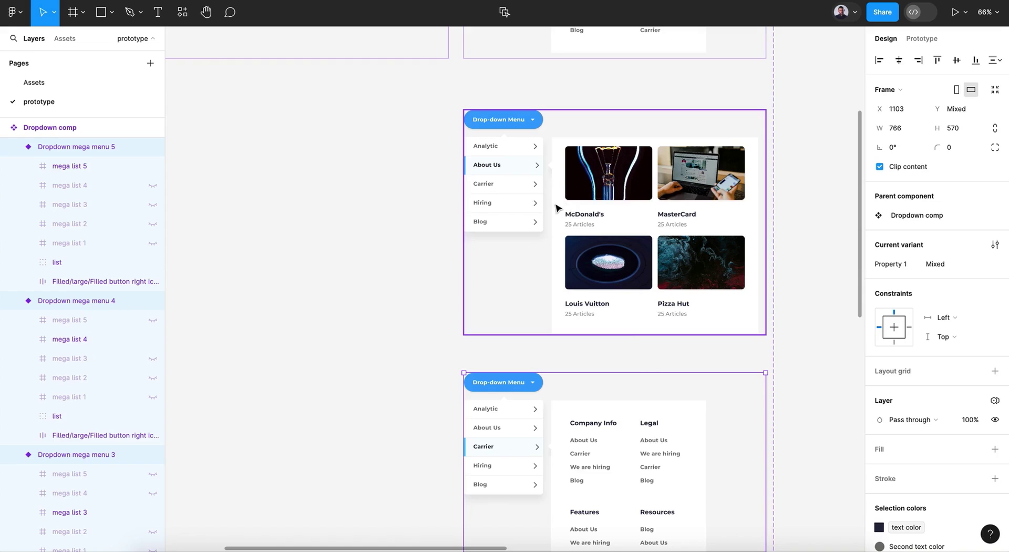
{"action": "left_click", "coordinate": [553, 207], "text": "shift"}
{"action": "scroll", "coordinate": [552, 207], "scroll_direction": "up", "scroll_amount": 3}
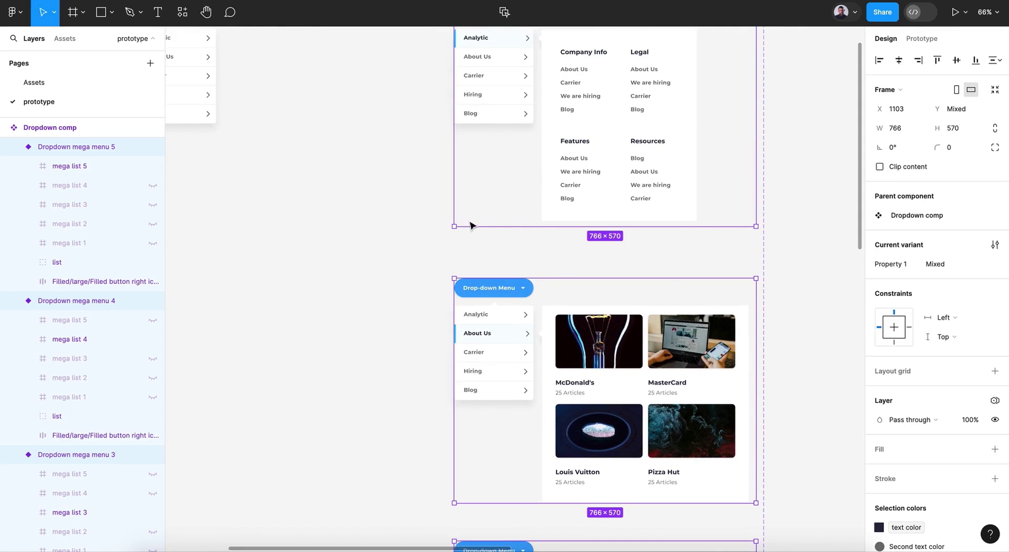
{"action": "left_click", "coordinate": [415, 263]}
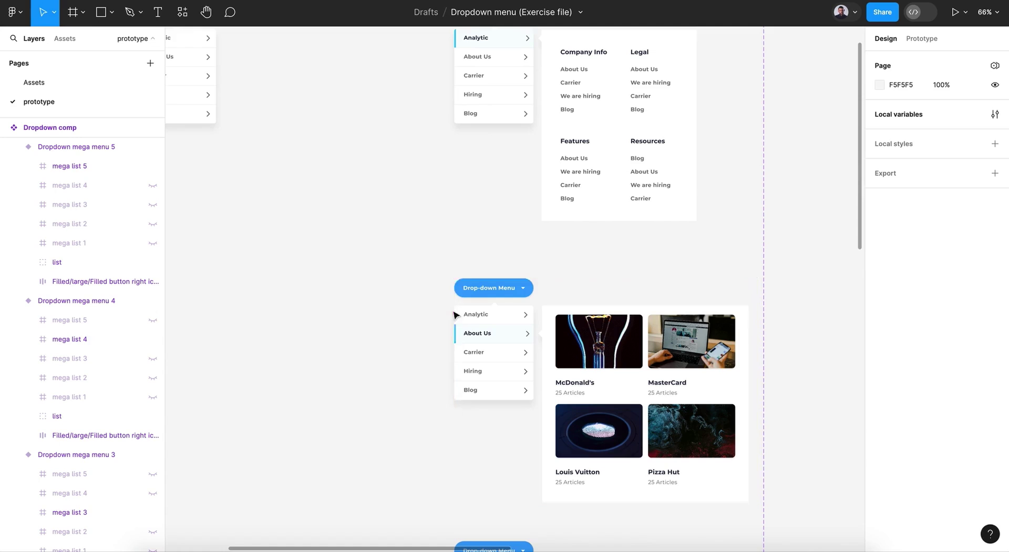
Step: Present the frame, test the drop-down button and the mega menus of its list items, and return to the editor
{"action": "scroll", "coordinate": [400, 446], "scroll_direction": "down", "scroll_amount": 20}
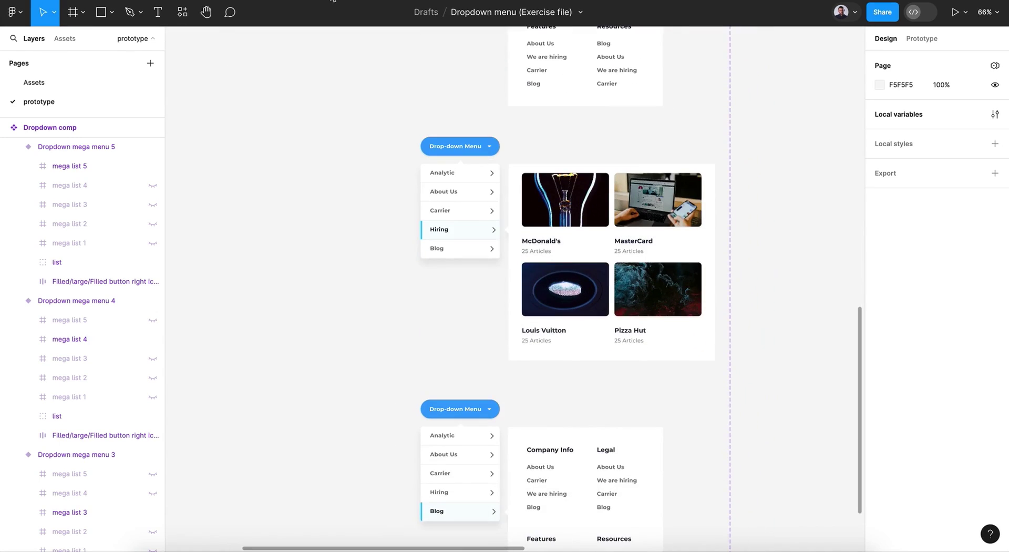
{"action": "key", "text": "ctrl+alt+Return"}
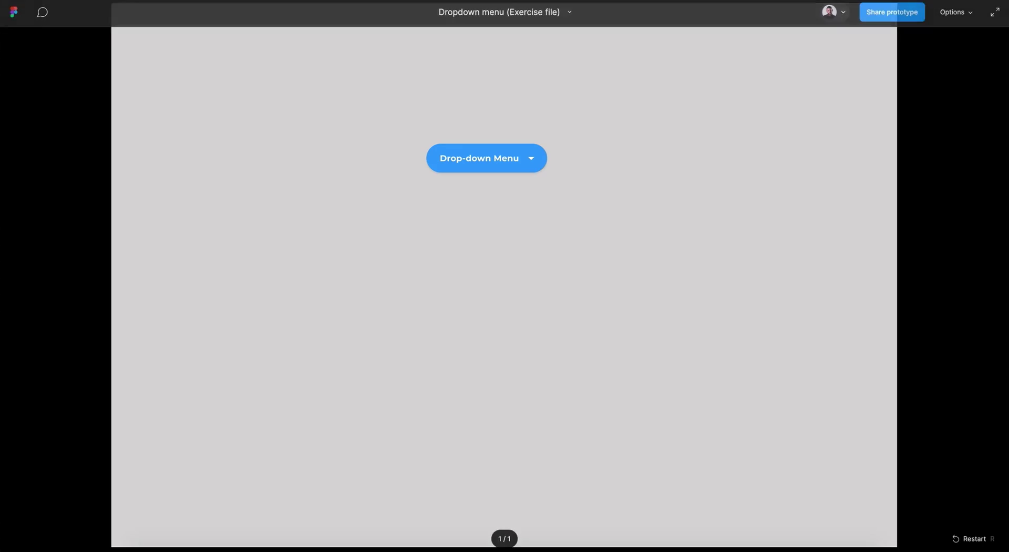
{"action": "left_click", "coordinate": [522, 158]}
{"action": "mouse_move", "coordinate": [512, 204]}
{"action": "mouse_move", "coordinate": [514, 298]}
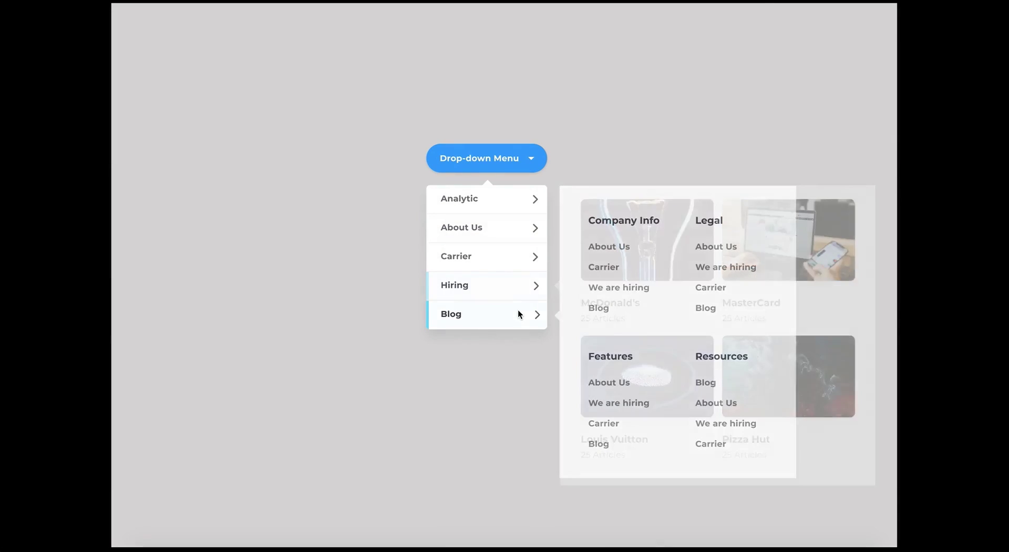
{"action": "mouse_move", "coordinate": [521, 272]}
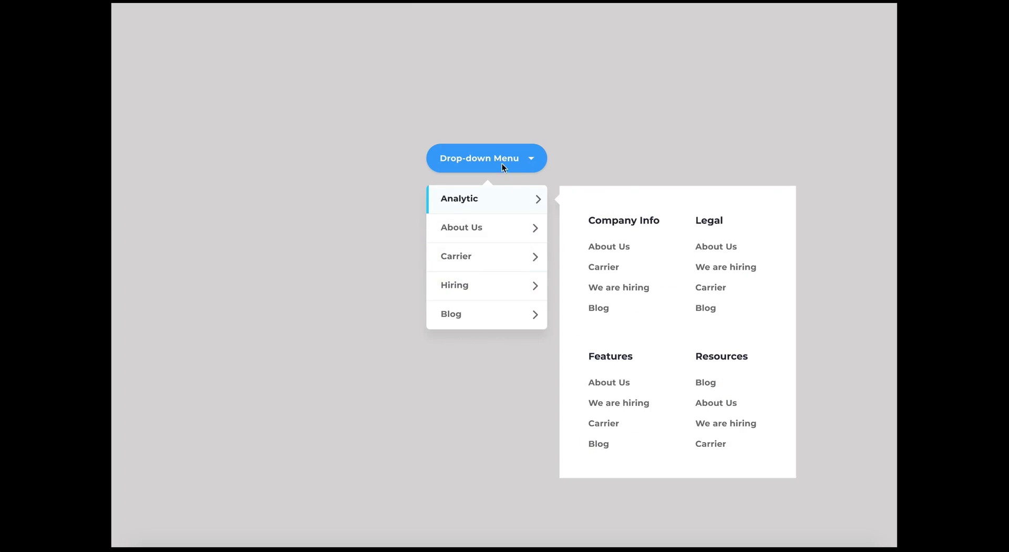
{"action": "mouse_move", "coordinate": [518, 157]}
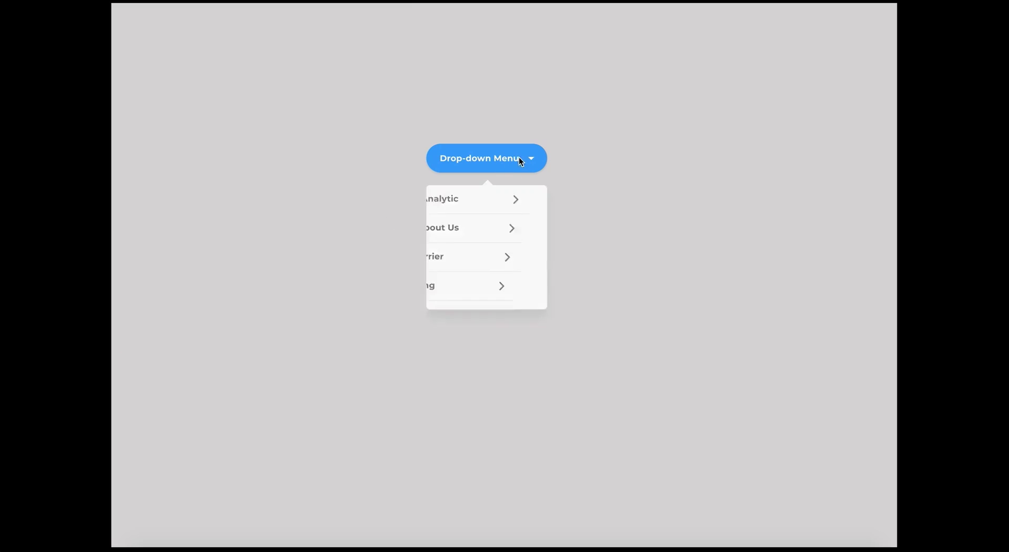
{"action": "mouse_move", "coordinate": [506, 316]}
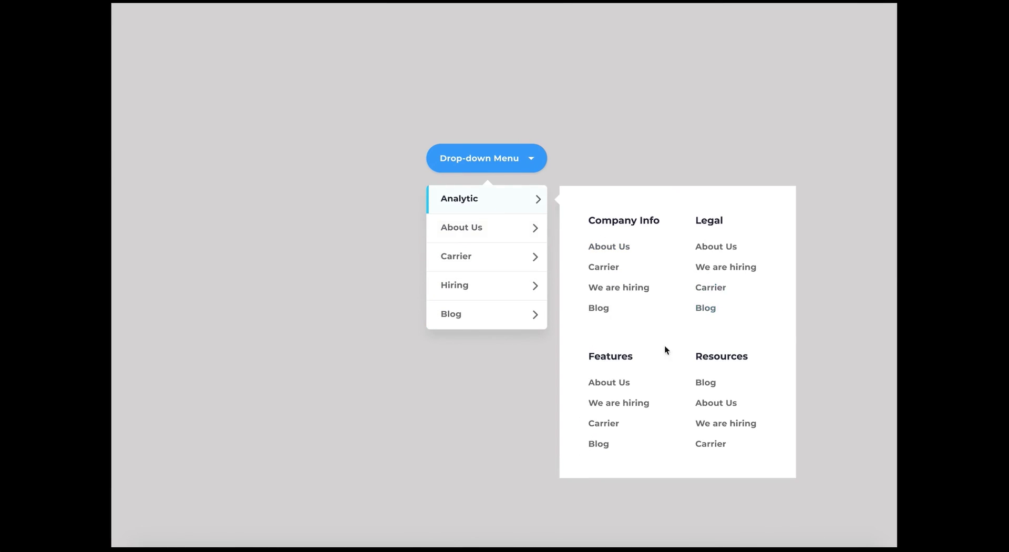
{"action": "mouse_move", "coordinate": [480, 240]}
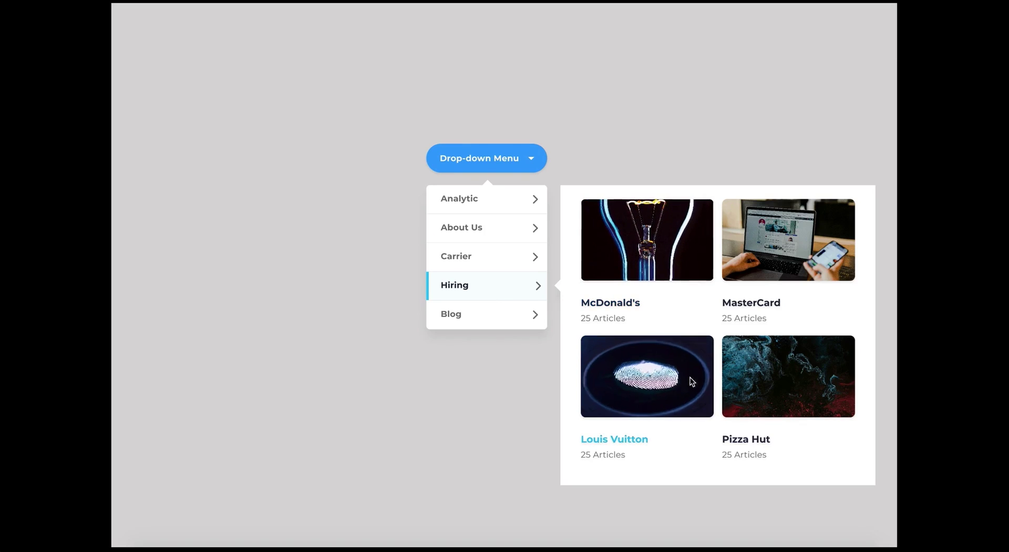
{"action": "left_click", "coordinate": [518, 159]}
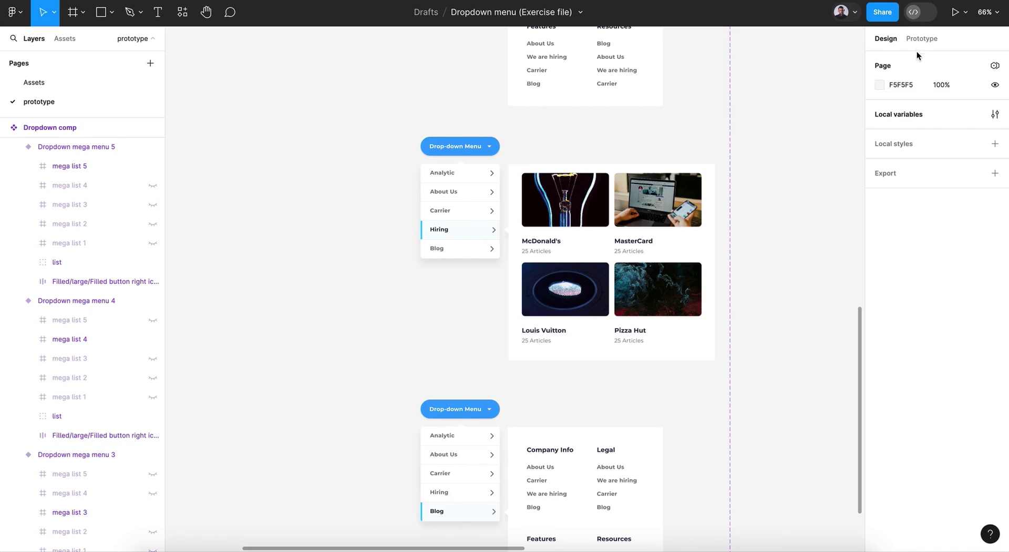
Step: Show the prototype connections and look over the mouse enter and mouse leave interactions between the dropdown variants
{"action": "left_click", "coordinate": [920, 39]}
{"action": "scroll", "coordinate": [740, 173], "scroll_direction": "down", "scroll_amount": 5}
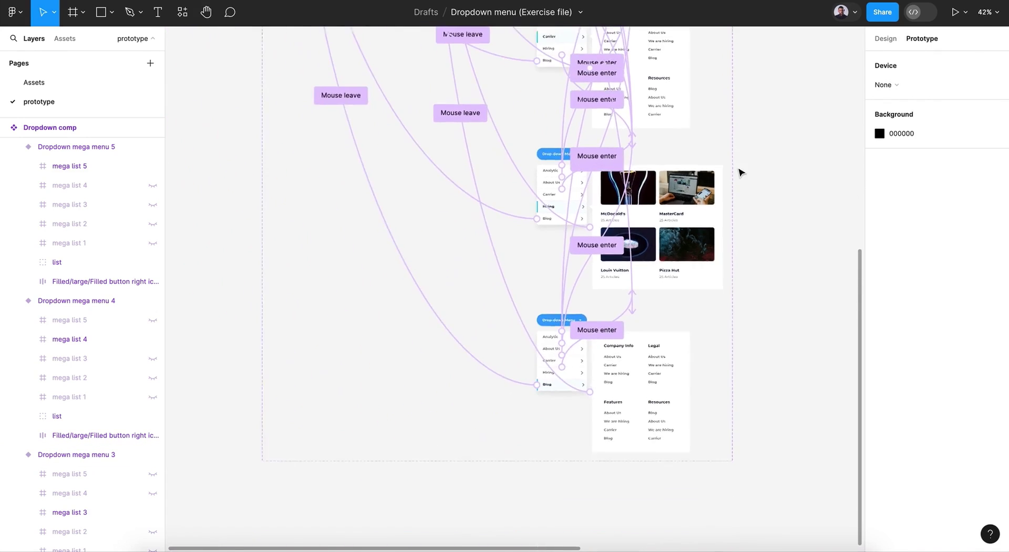
{"action": "scroll", "coordinate": [741, 172], "scroll_direction": "up", "scroll_amount": 8}
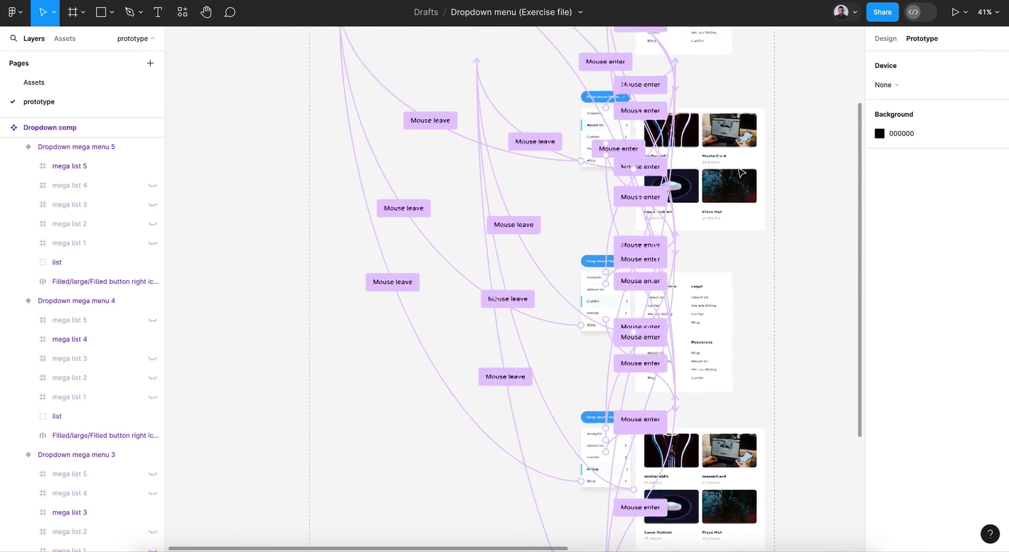